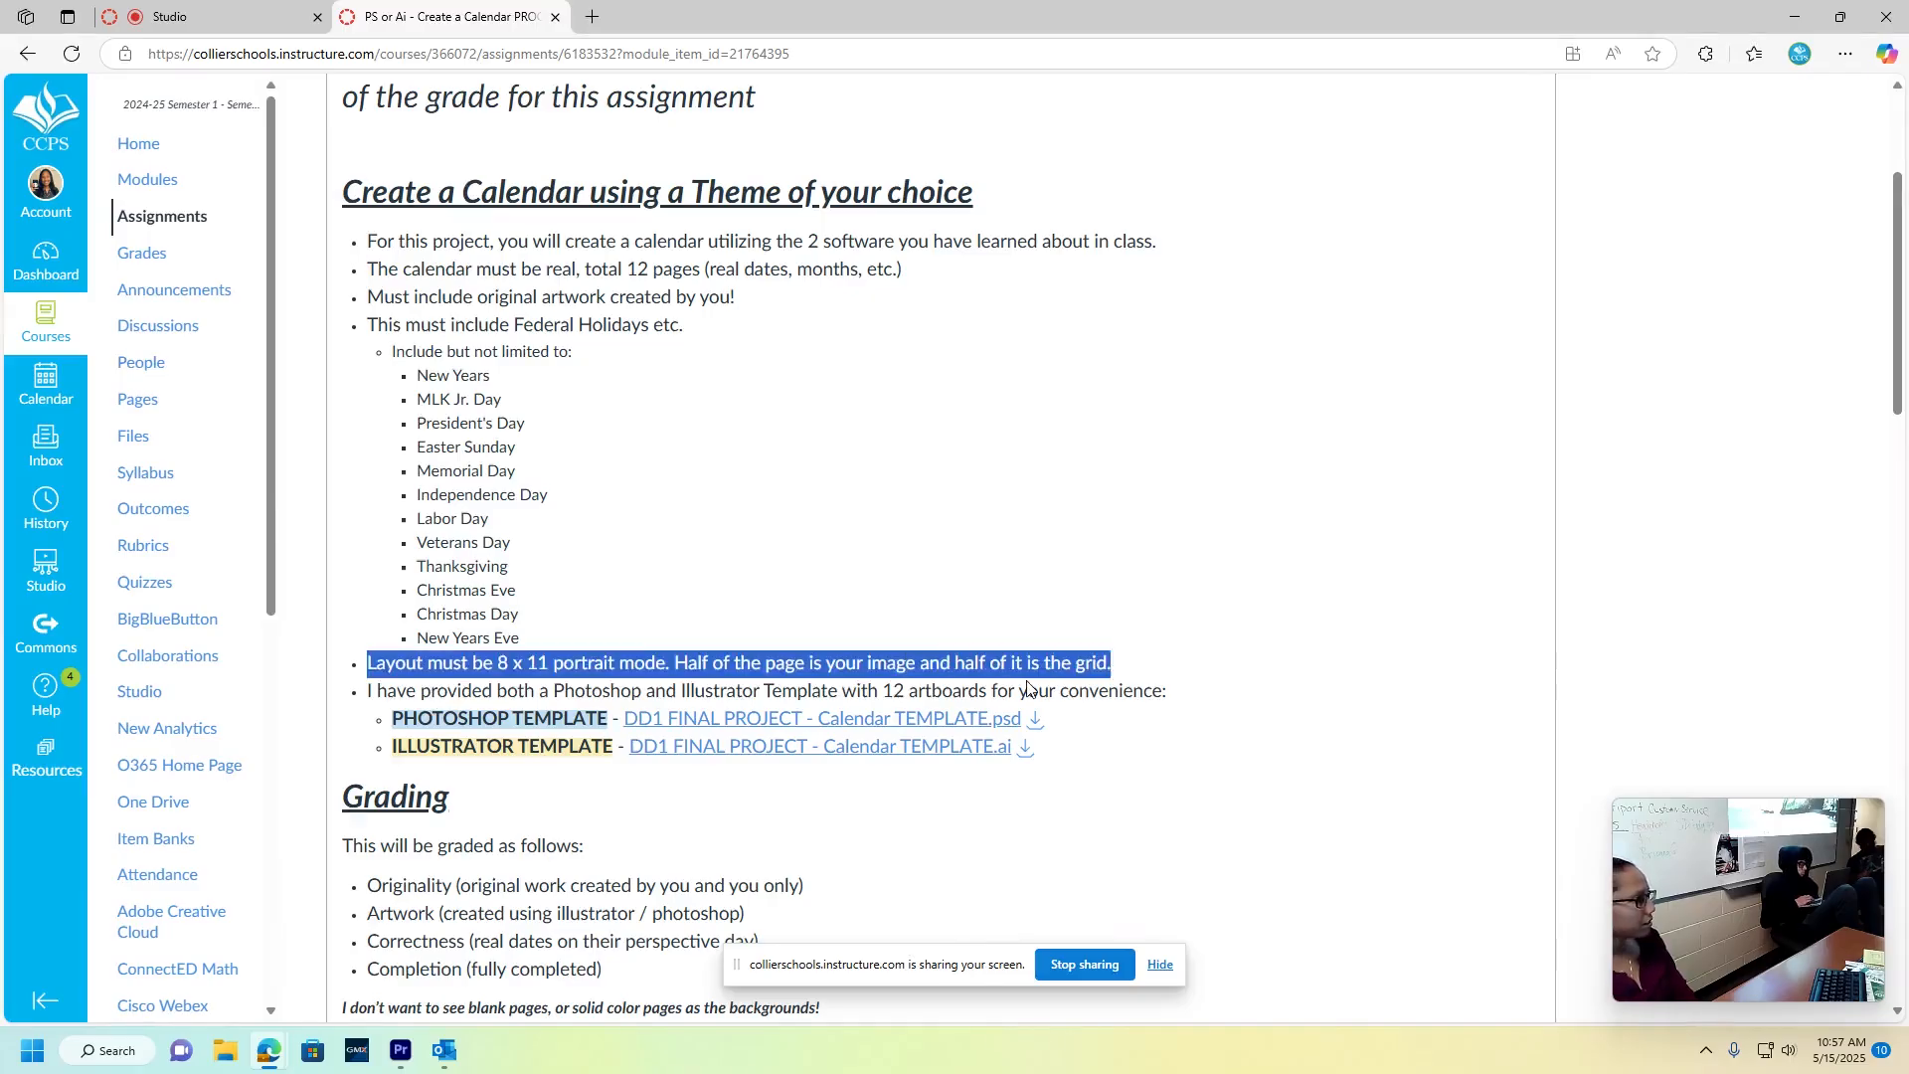
Download the Illustrator calendar template from the assignment page and open it in Illustrator, ignoring the missing linked file
left_click(619, 587)
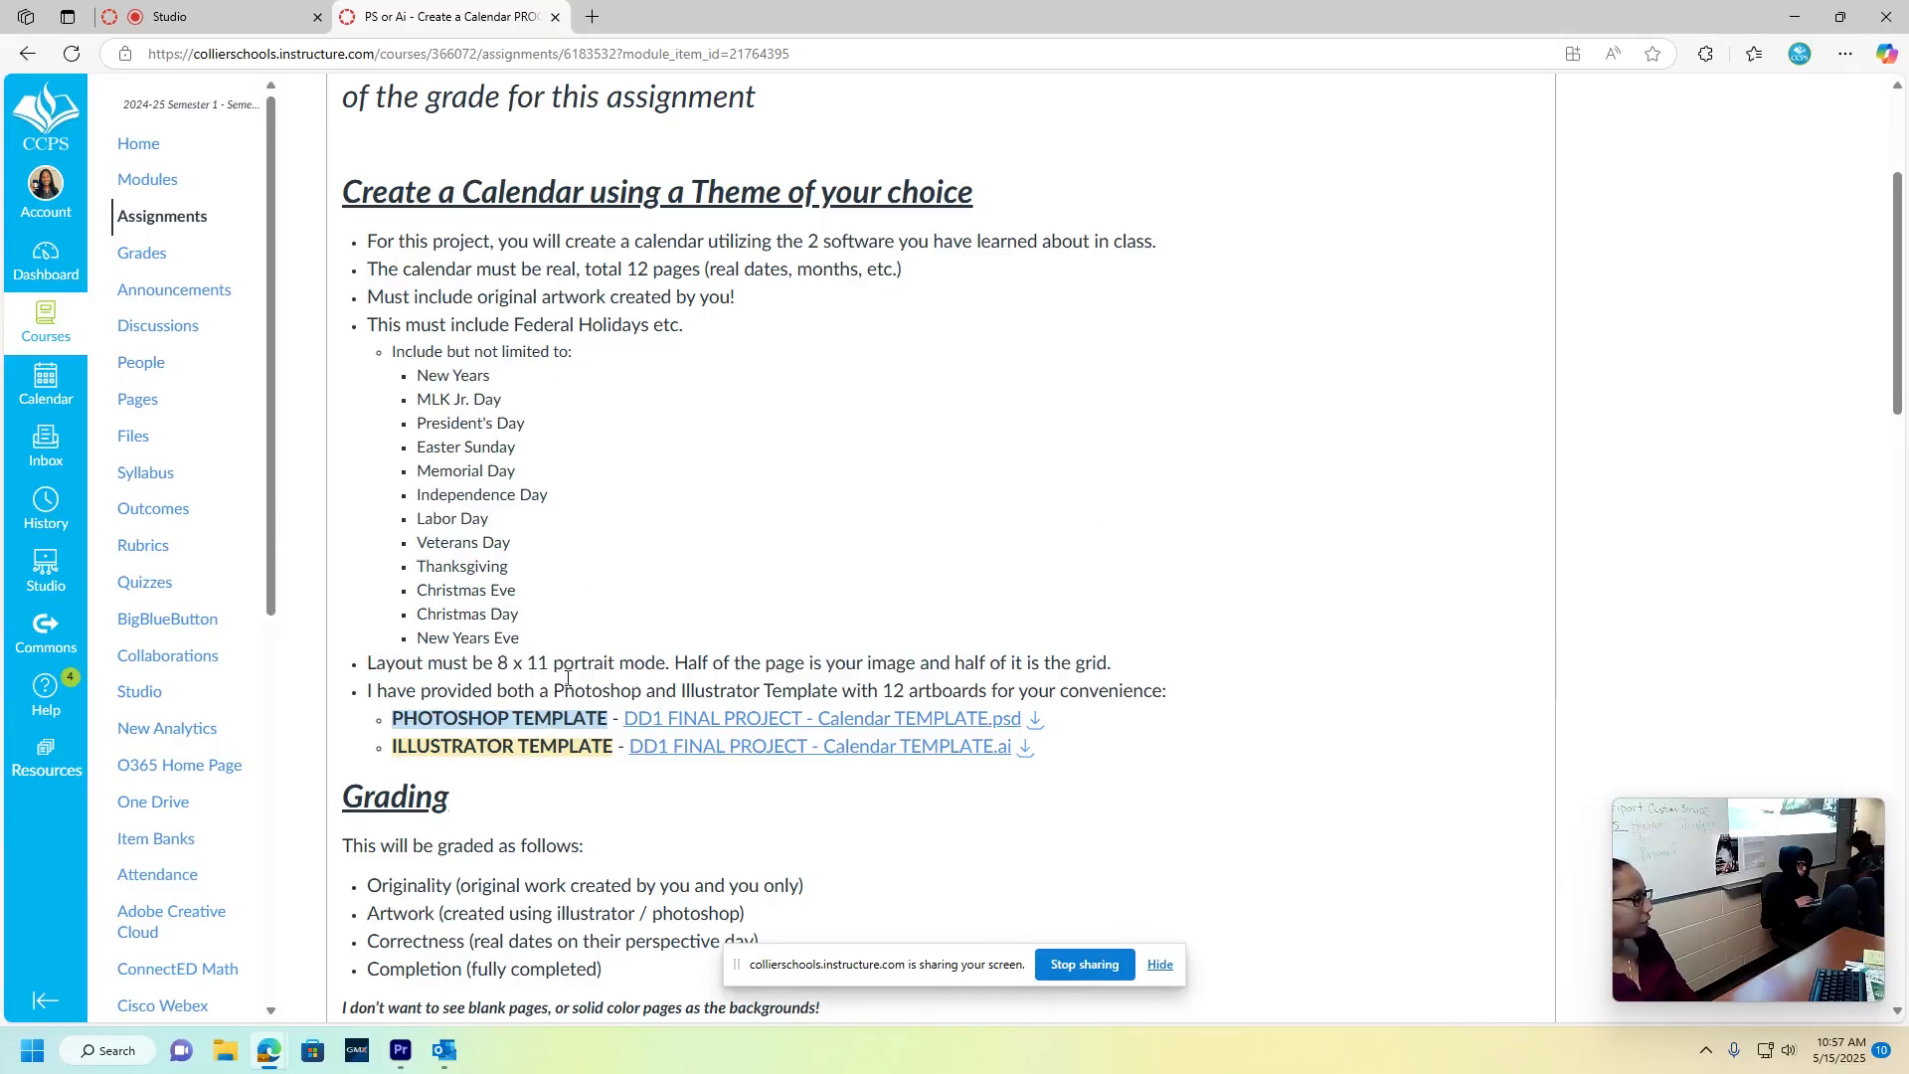
scroll(568, 678, "down", 1)
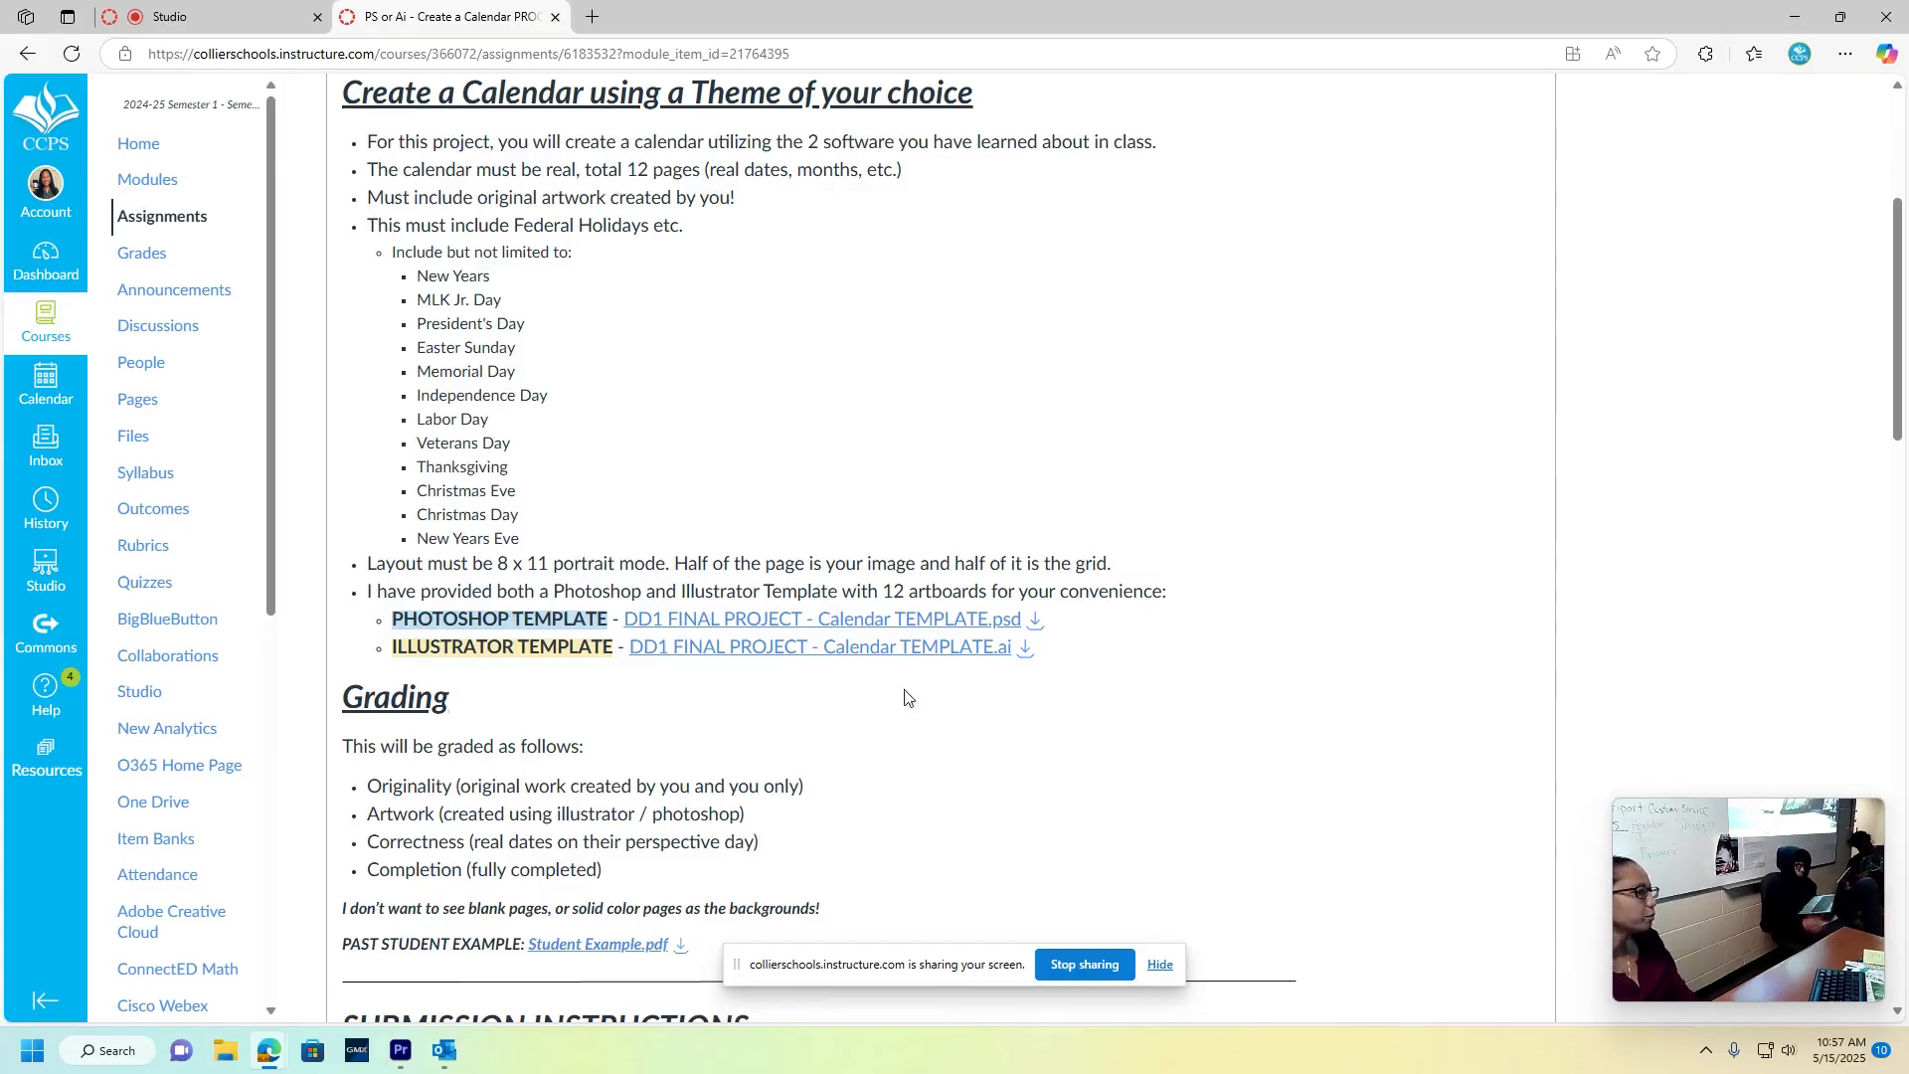
left_click(1022, 649)
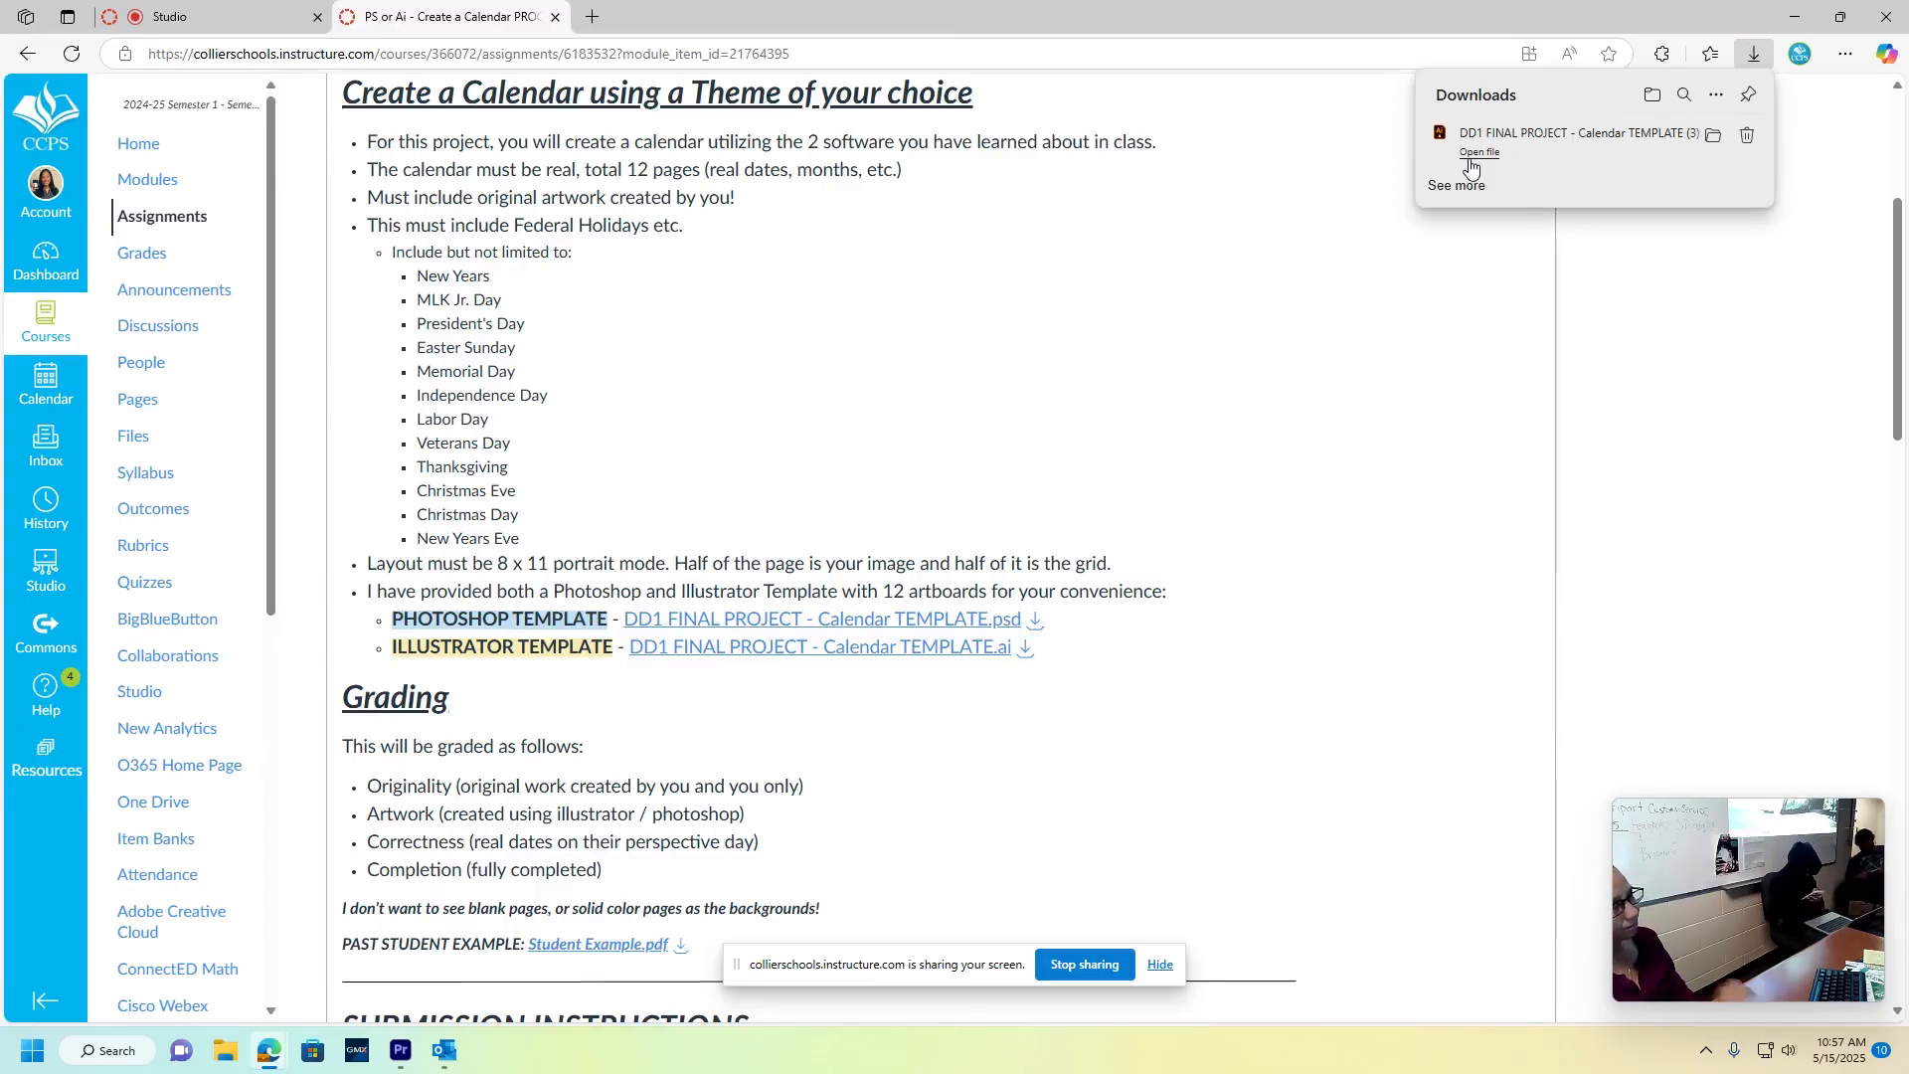
left_click(1478, 155)
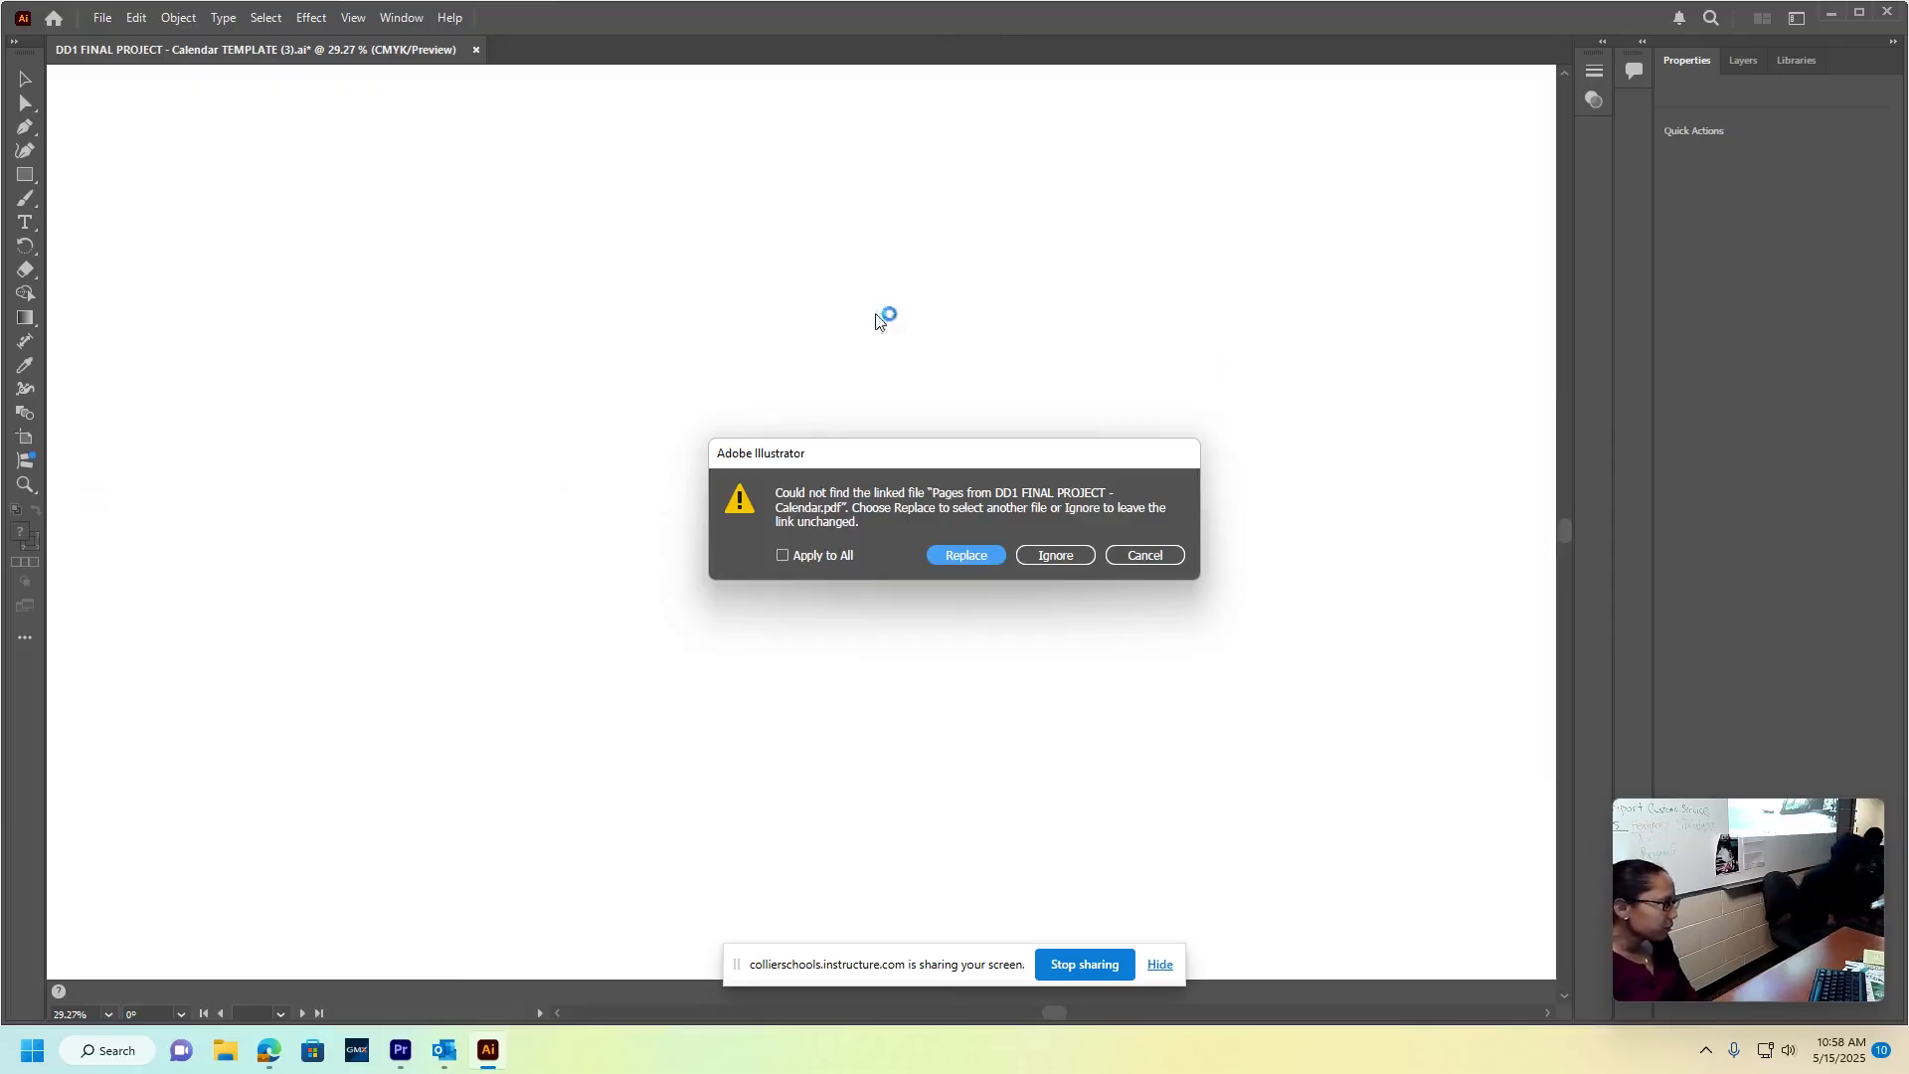
left_click(1062, 554)
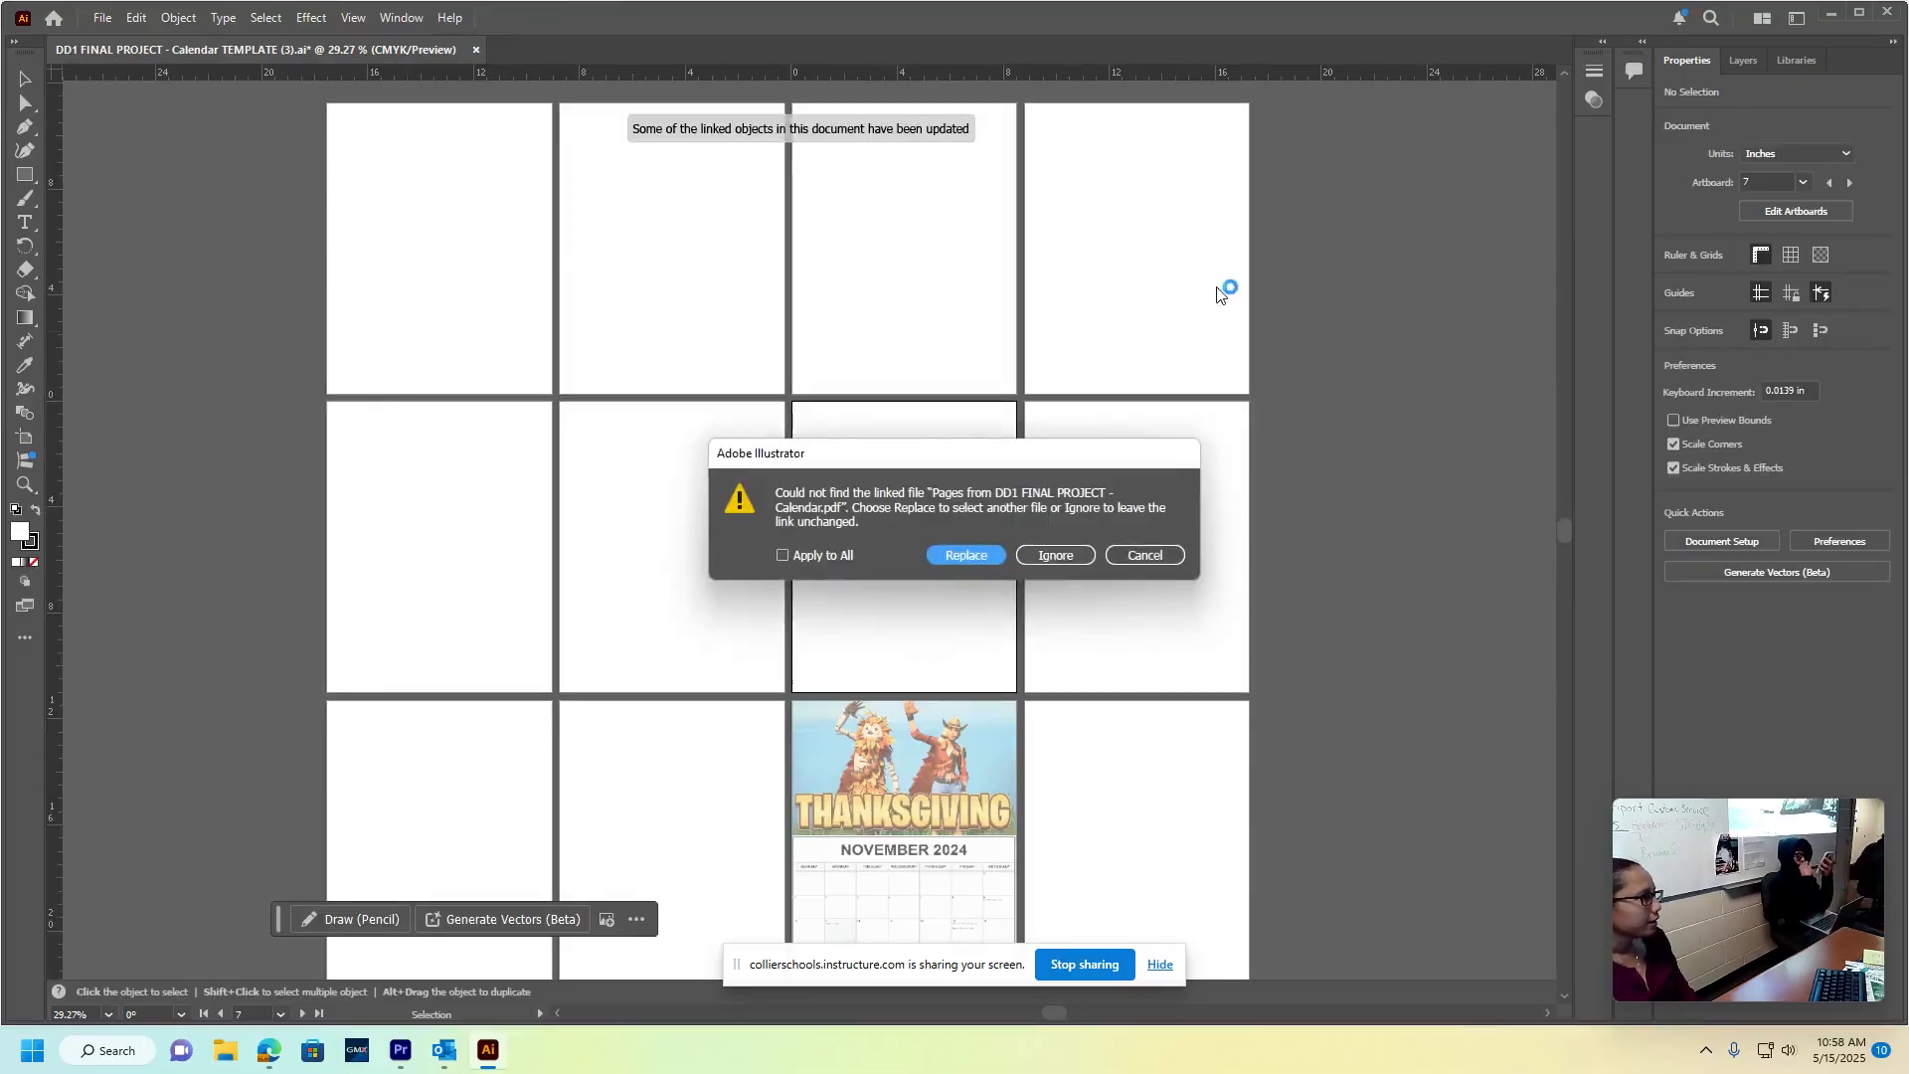
left_click(1056, 555)
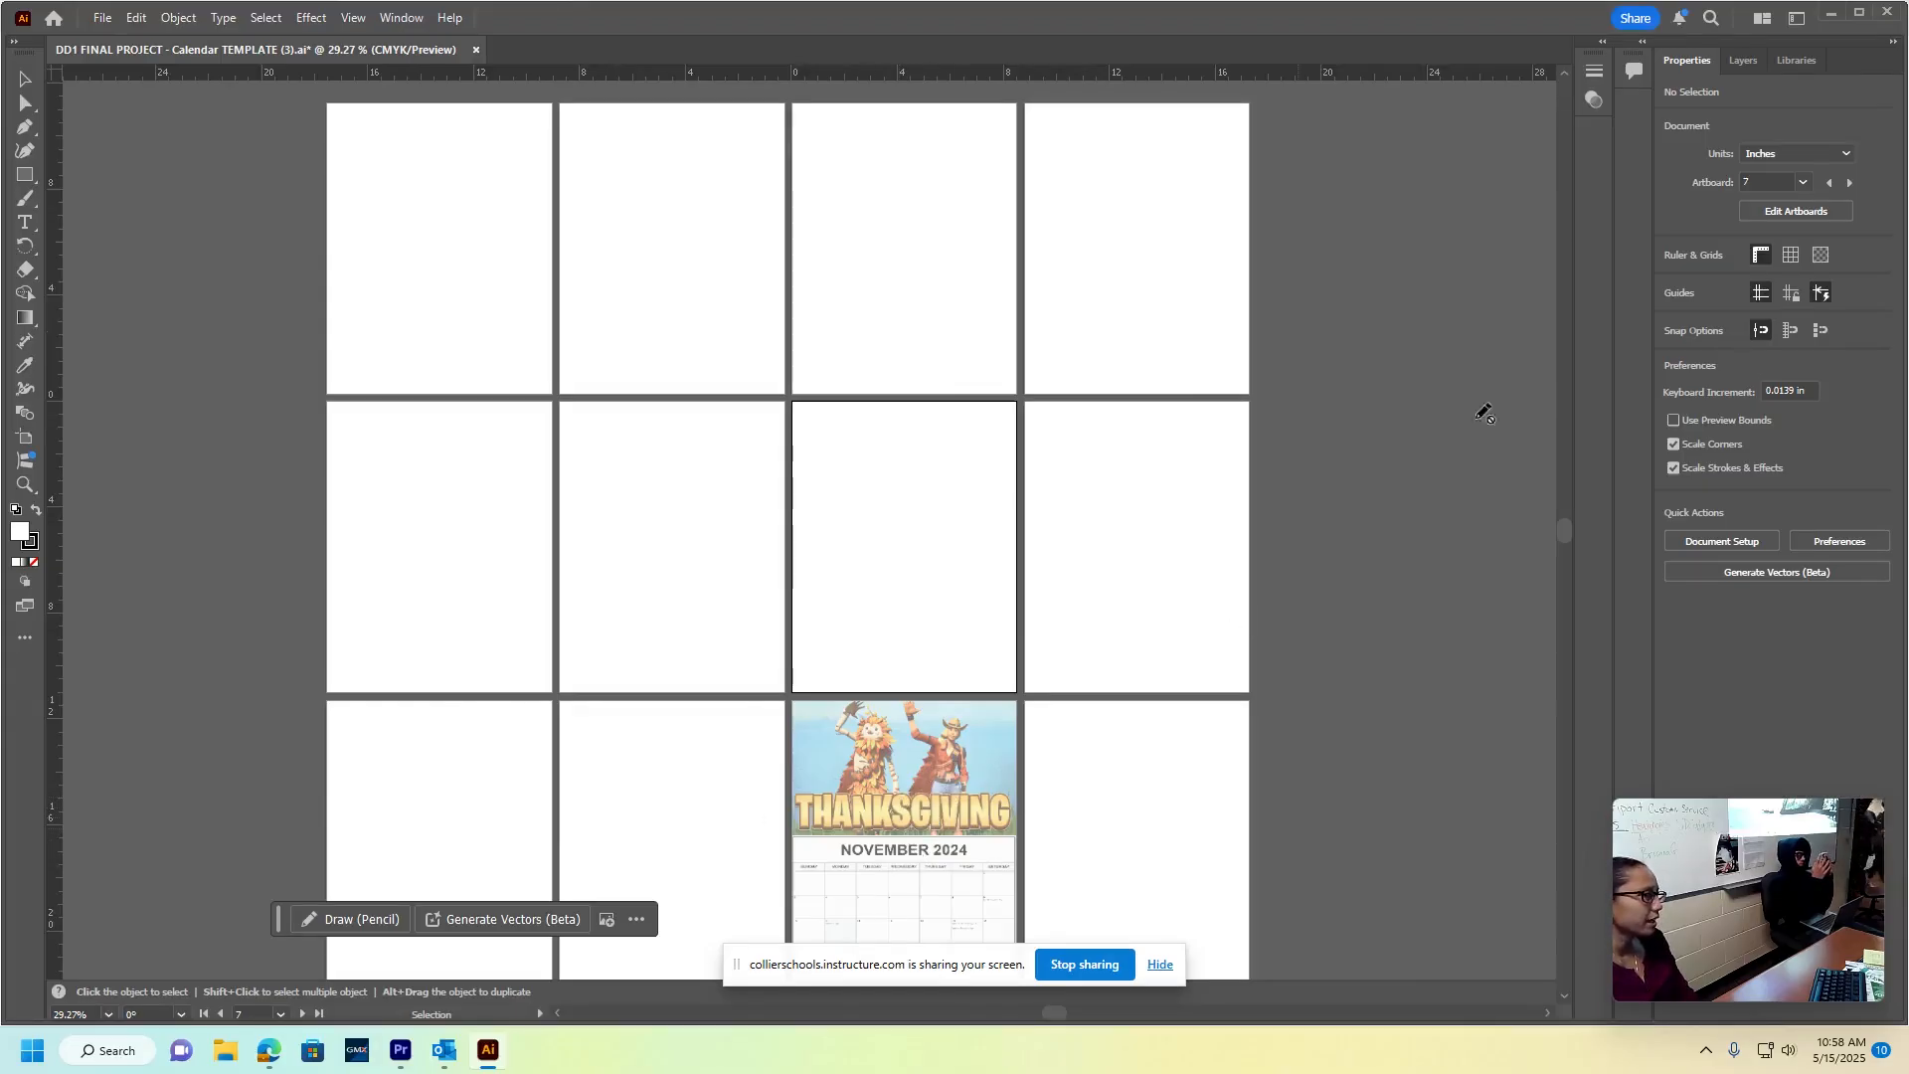
Add a new layer above the TEMPLATE layer and name it Grid
left_click(1743, 62)
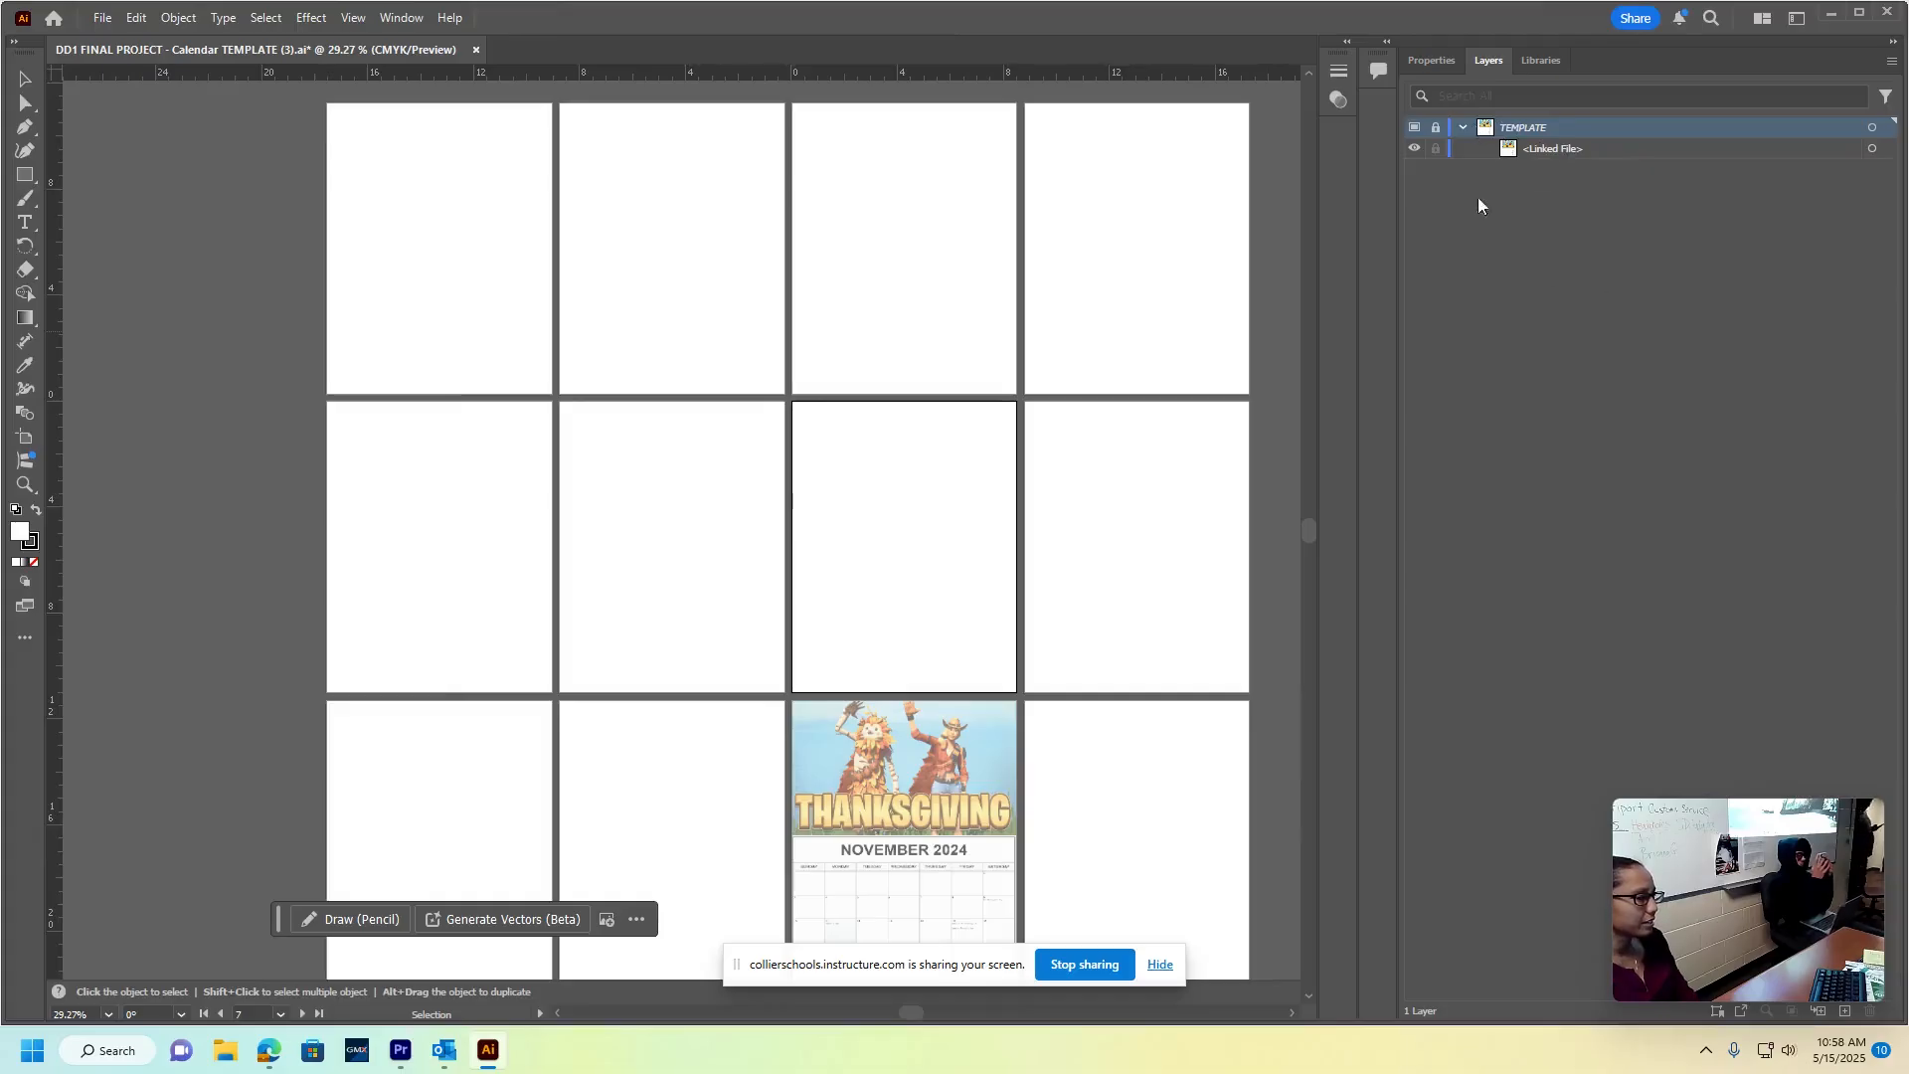
left_click_drag(1764, 855, 1566, 826)
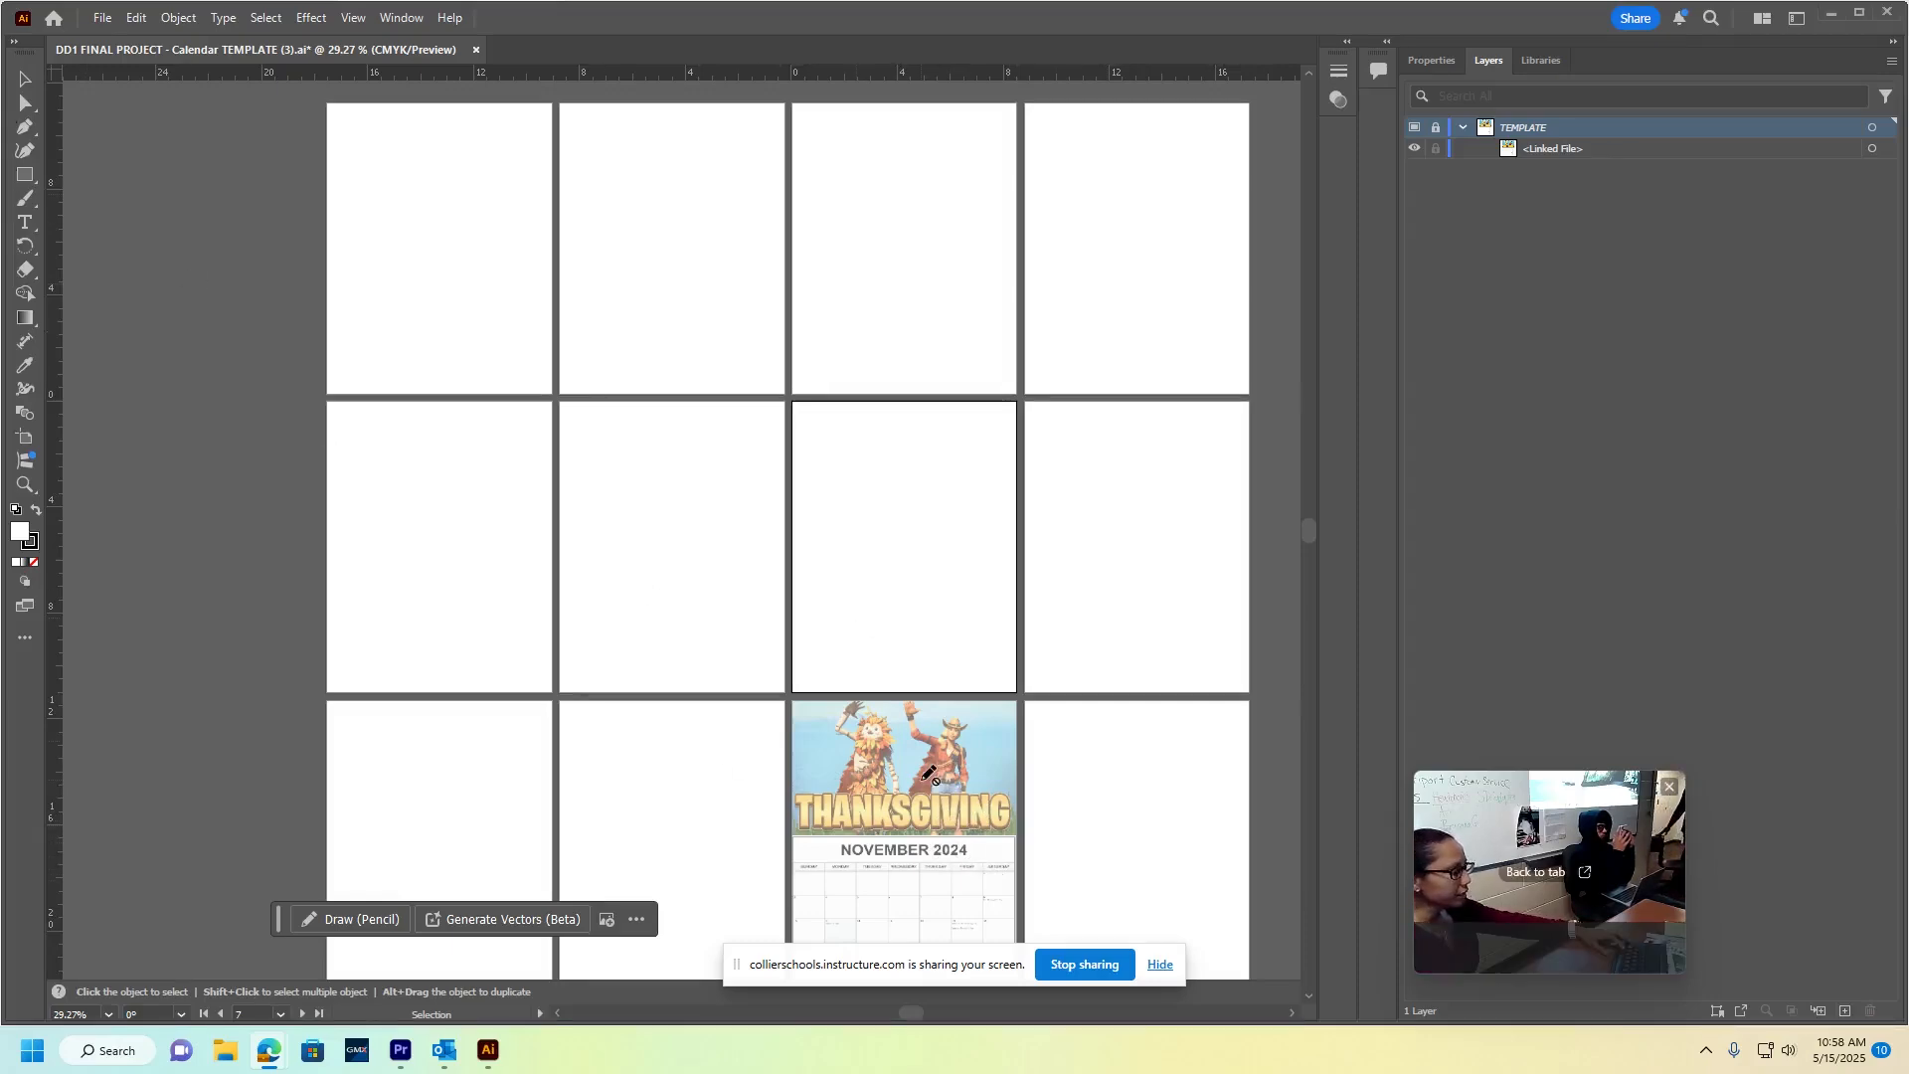
scroll(930, 788, "up", 5)
scroll(970, 832, "down", 10)
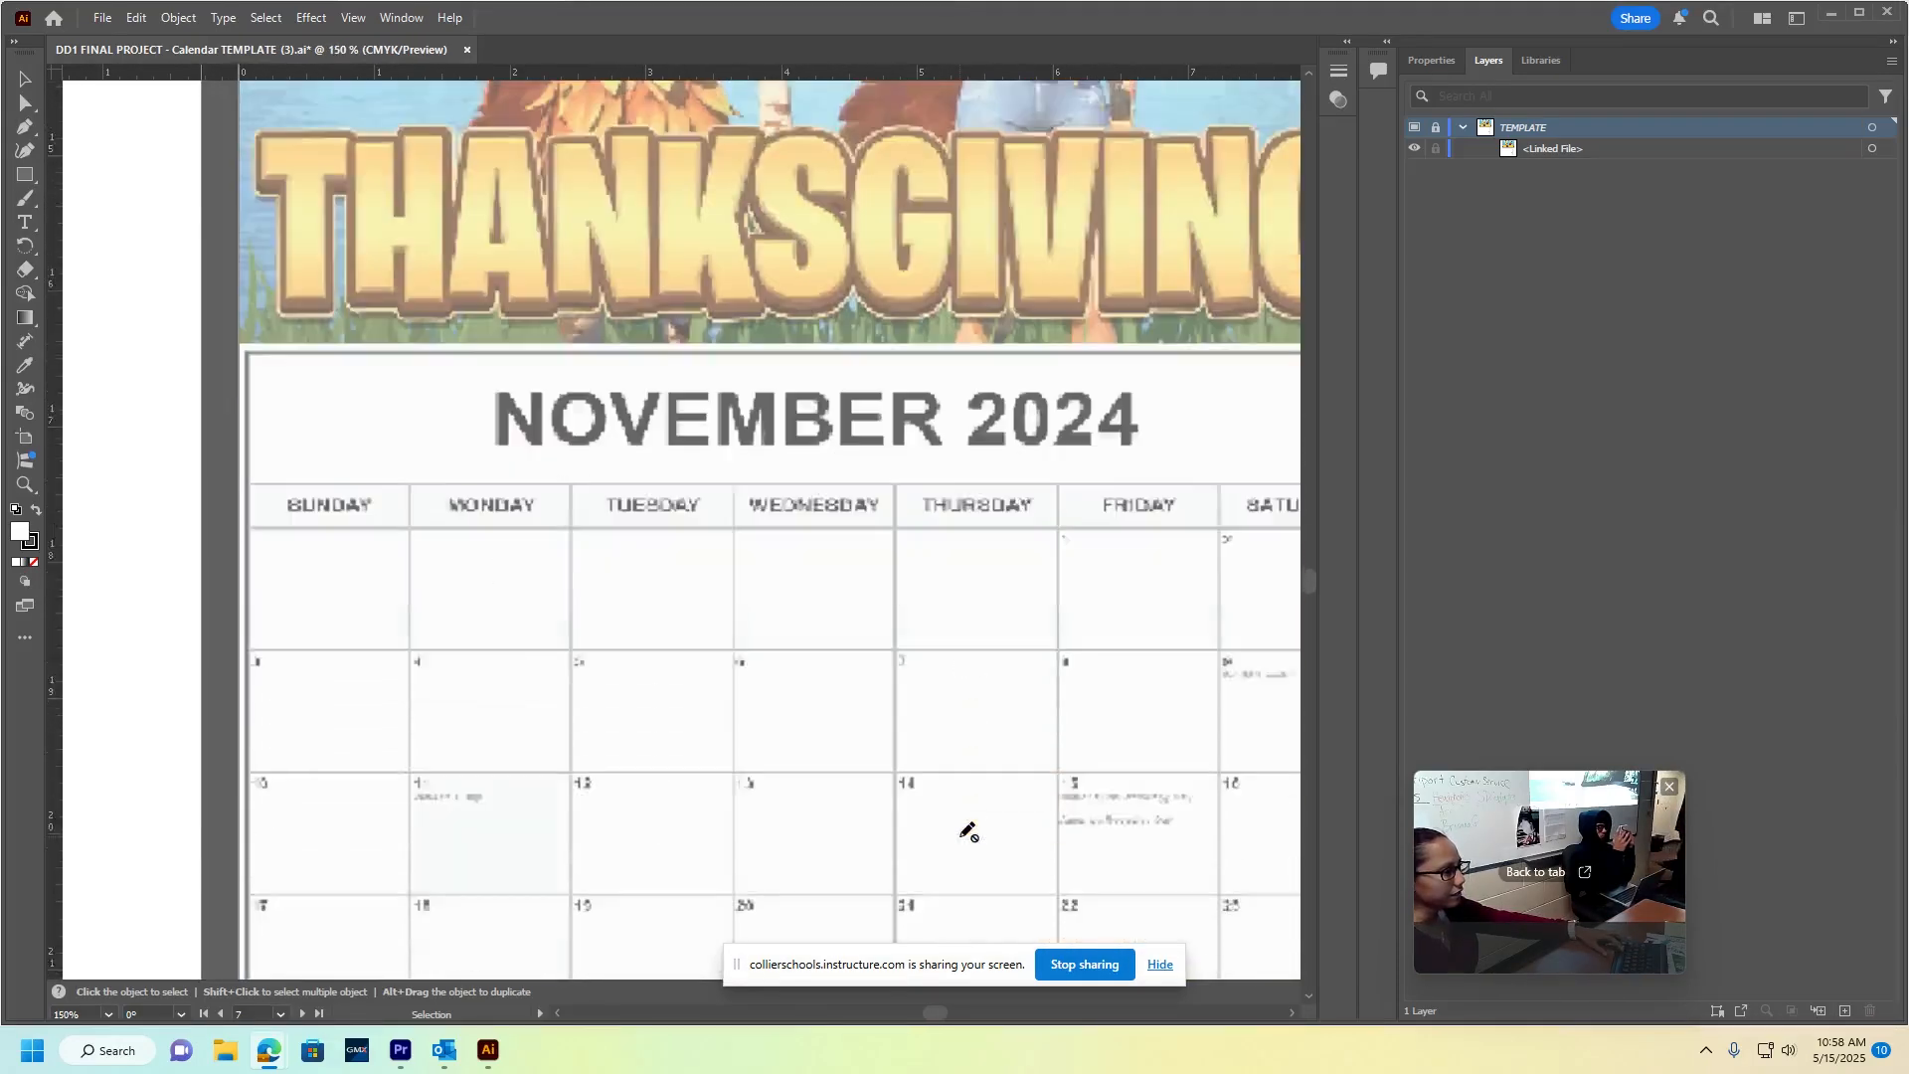
scroll(970, 831, "down", 5)
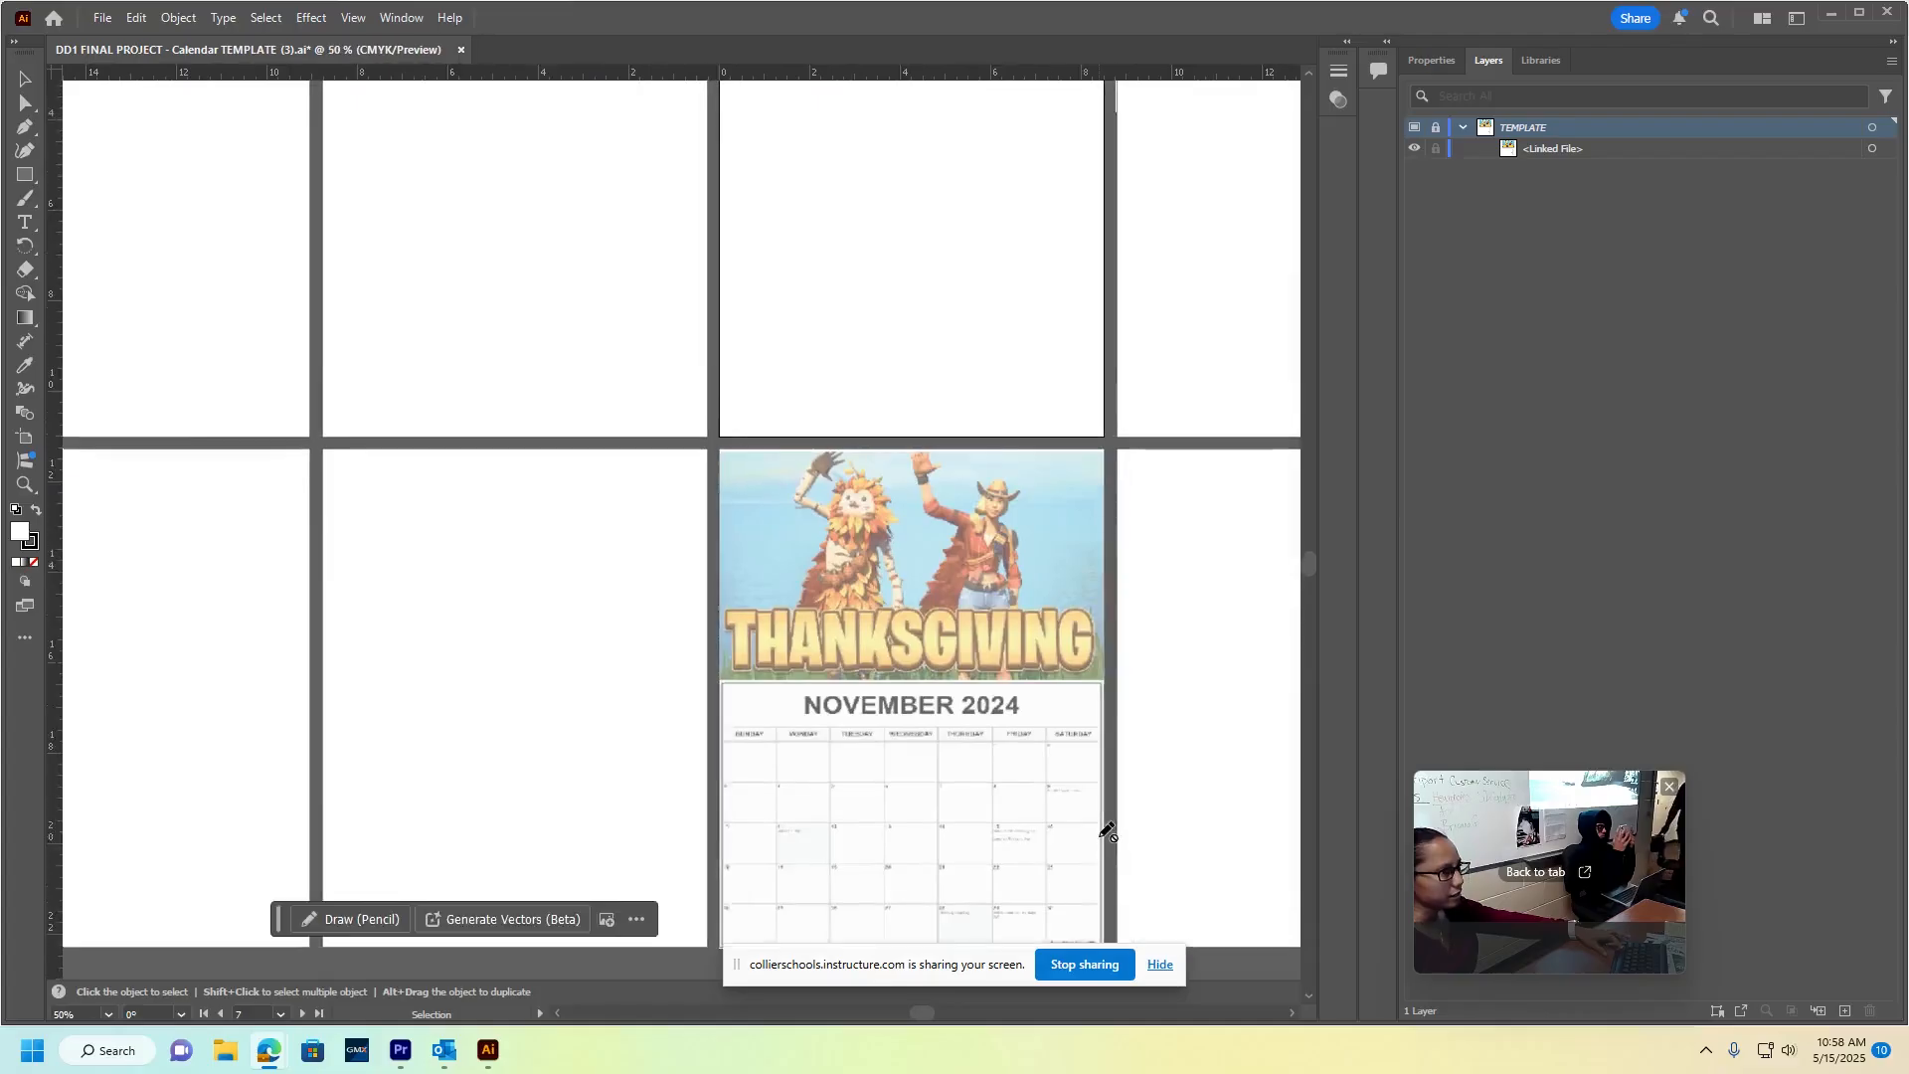
scroll(1107, 830, "up", 4)
scroll(908, 771, "up", 2)
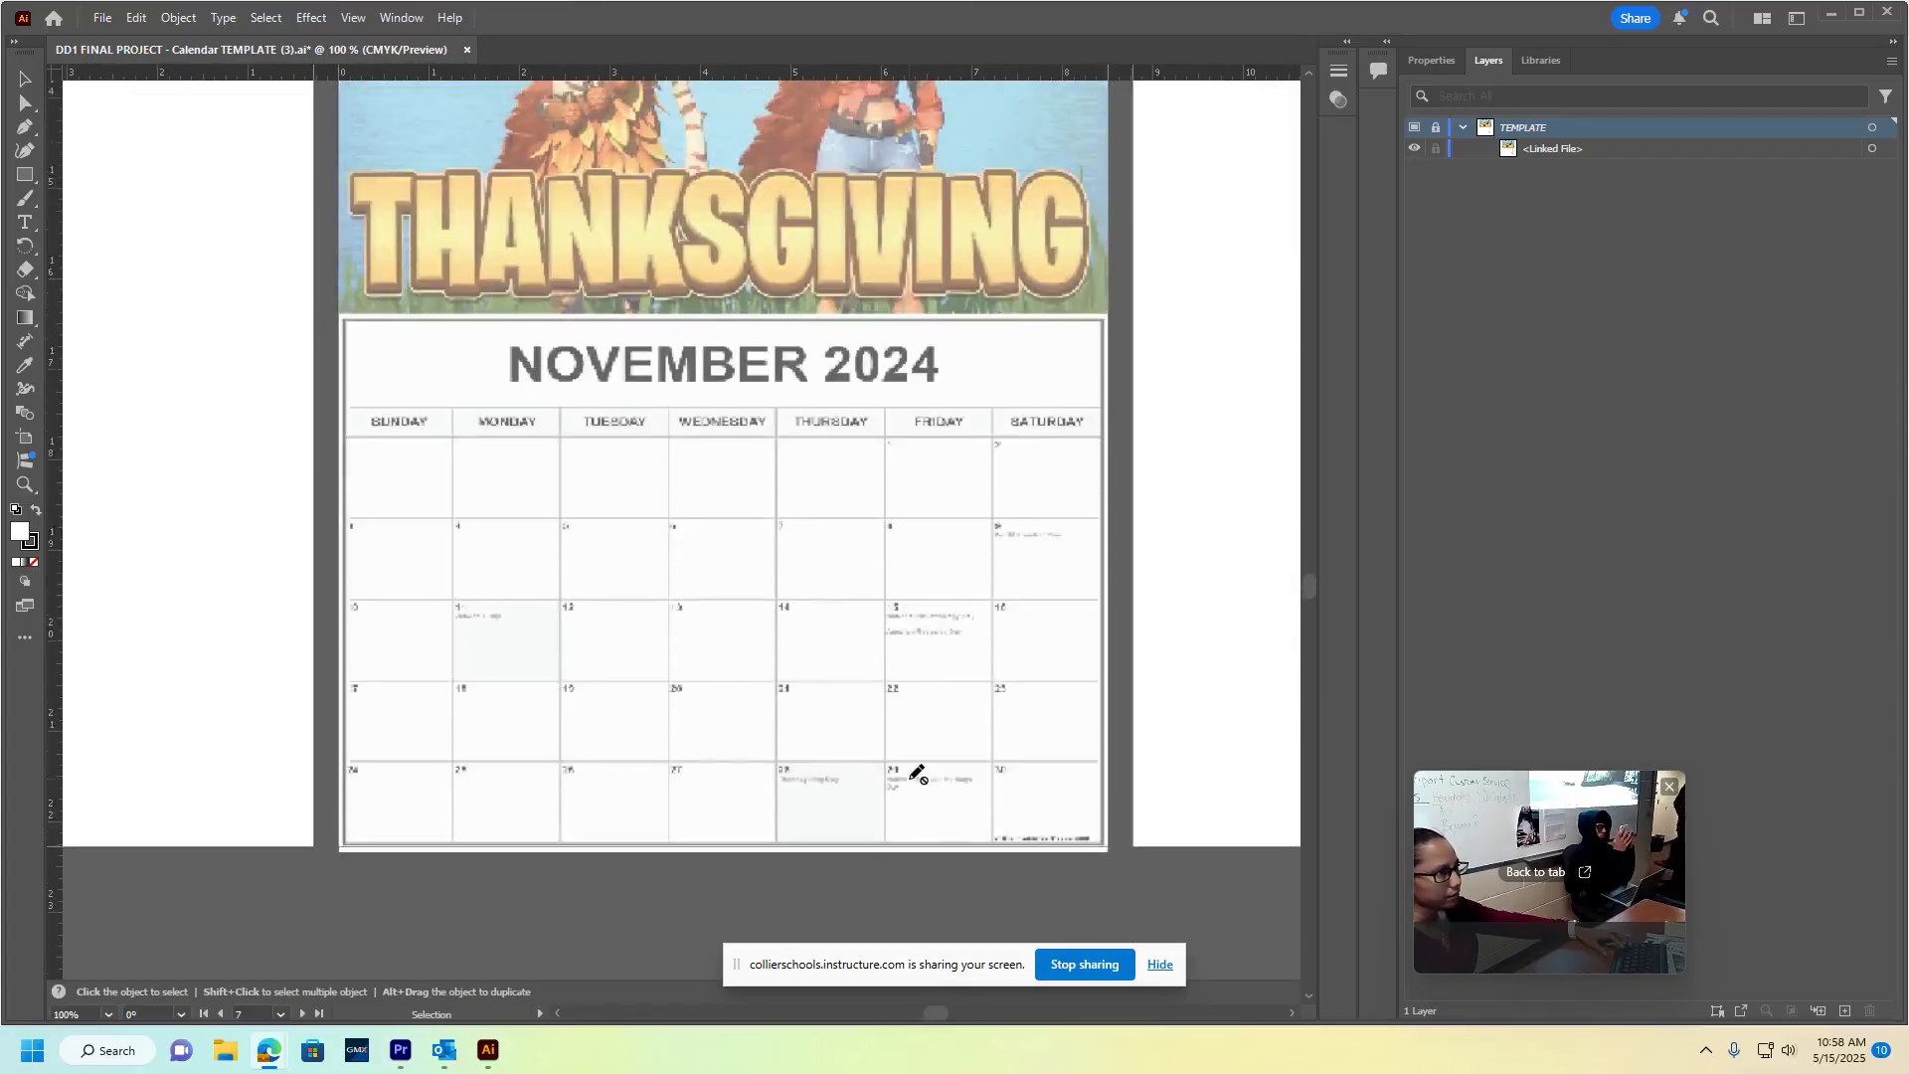
left_click(1843, 1013)
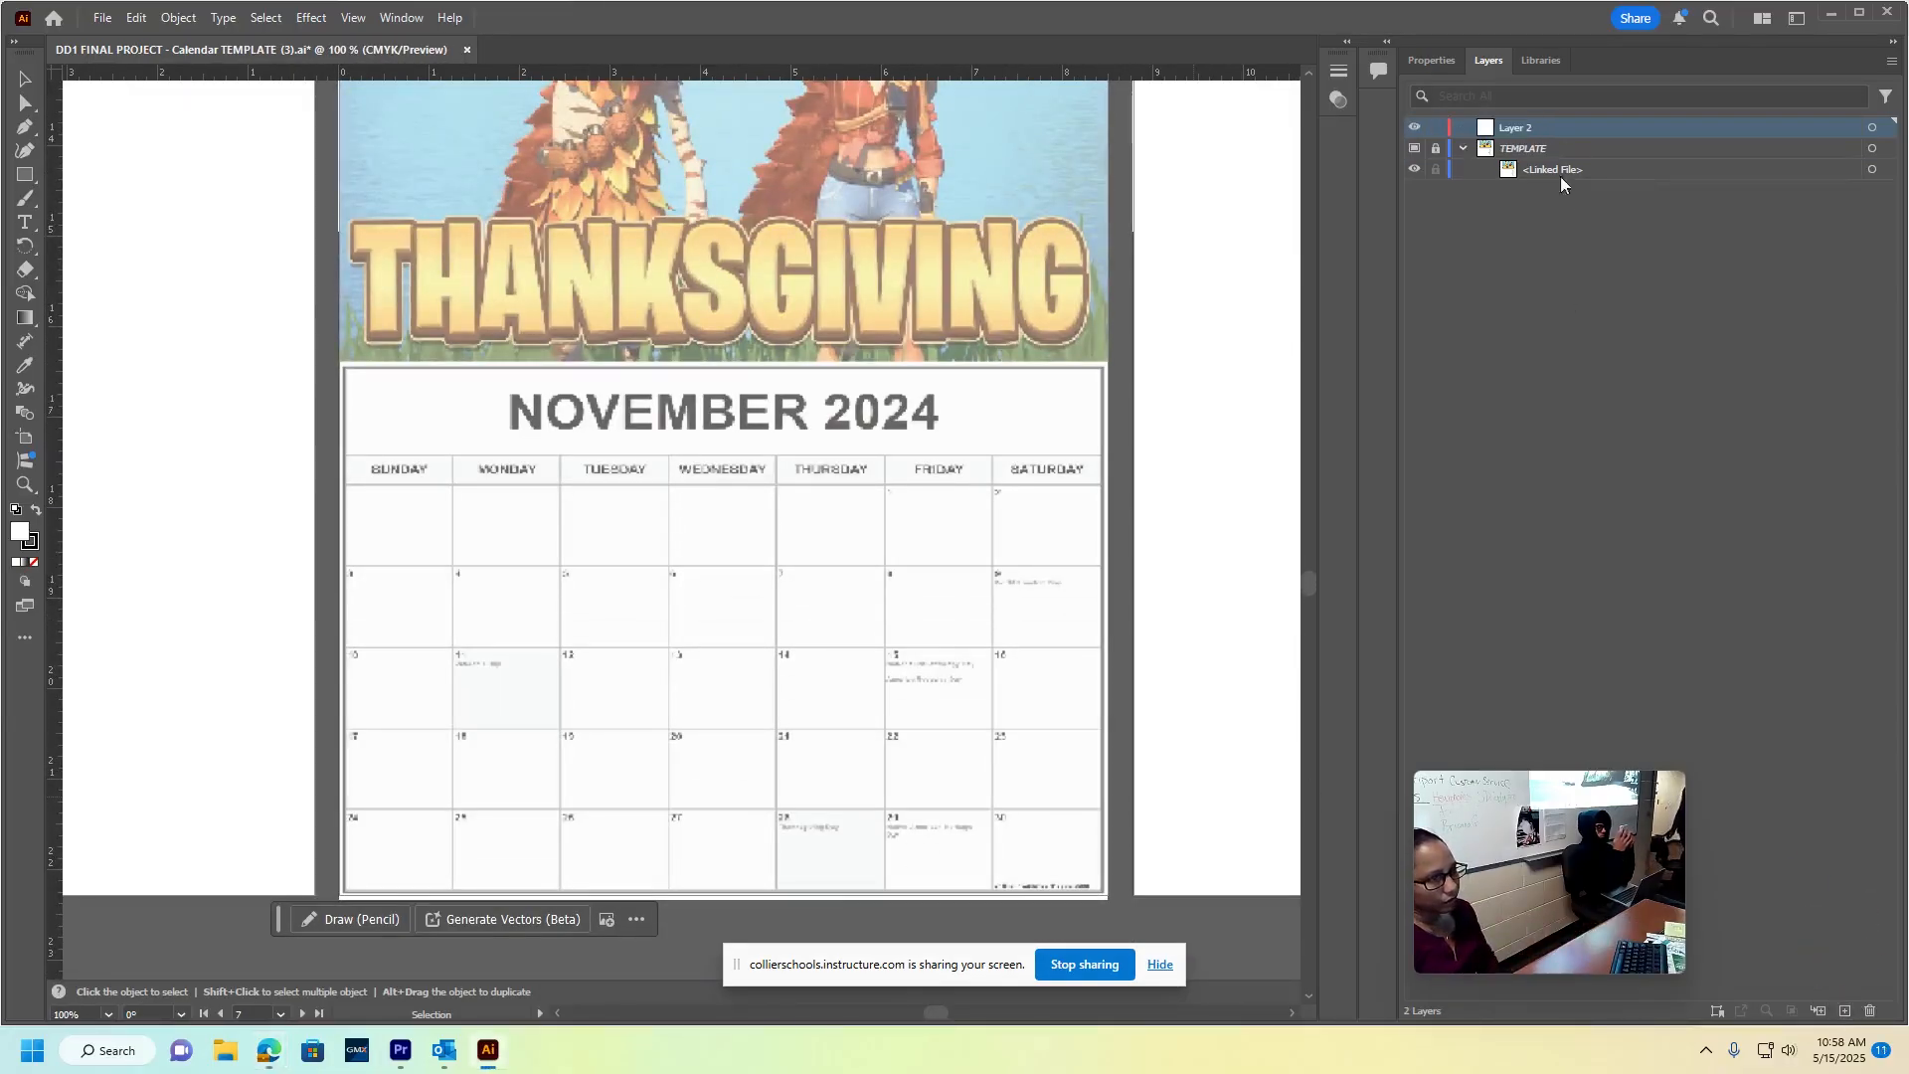
left_click(1870, 916)
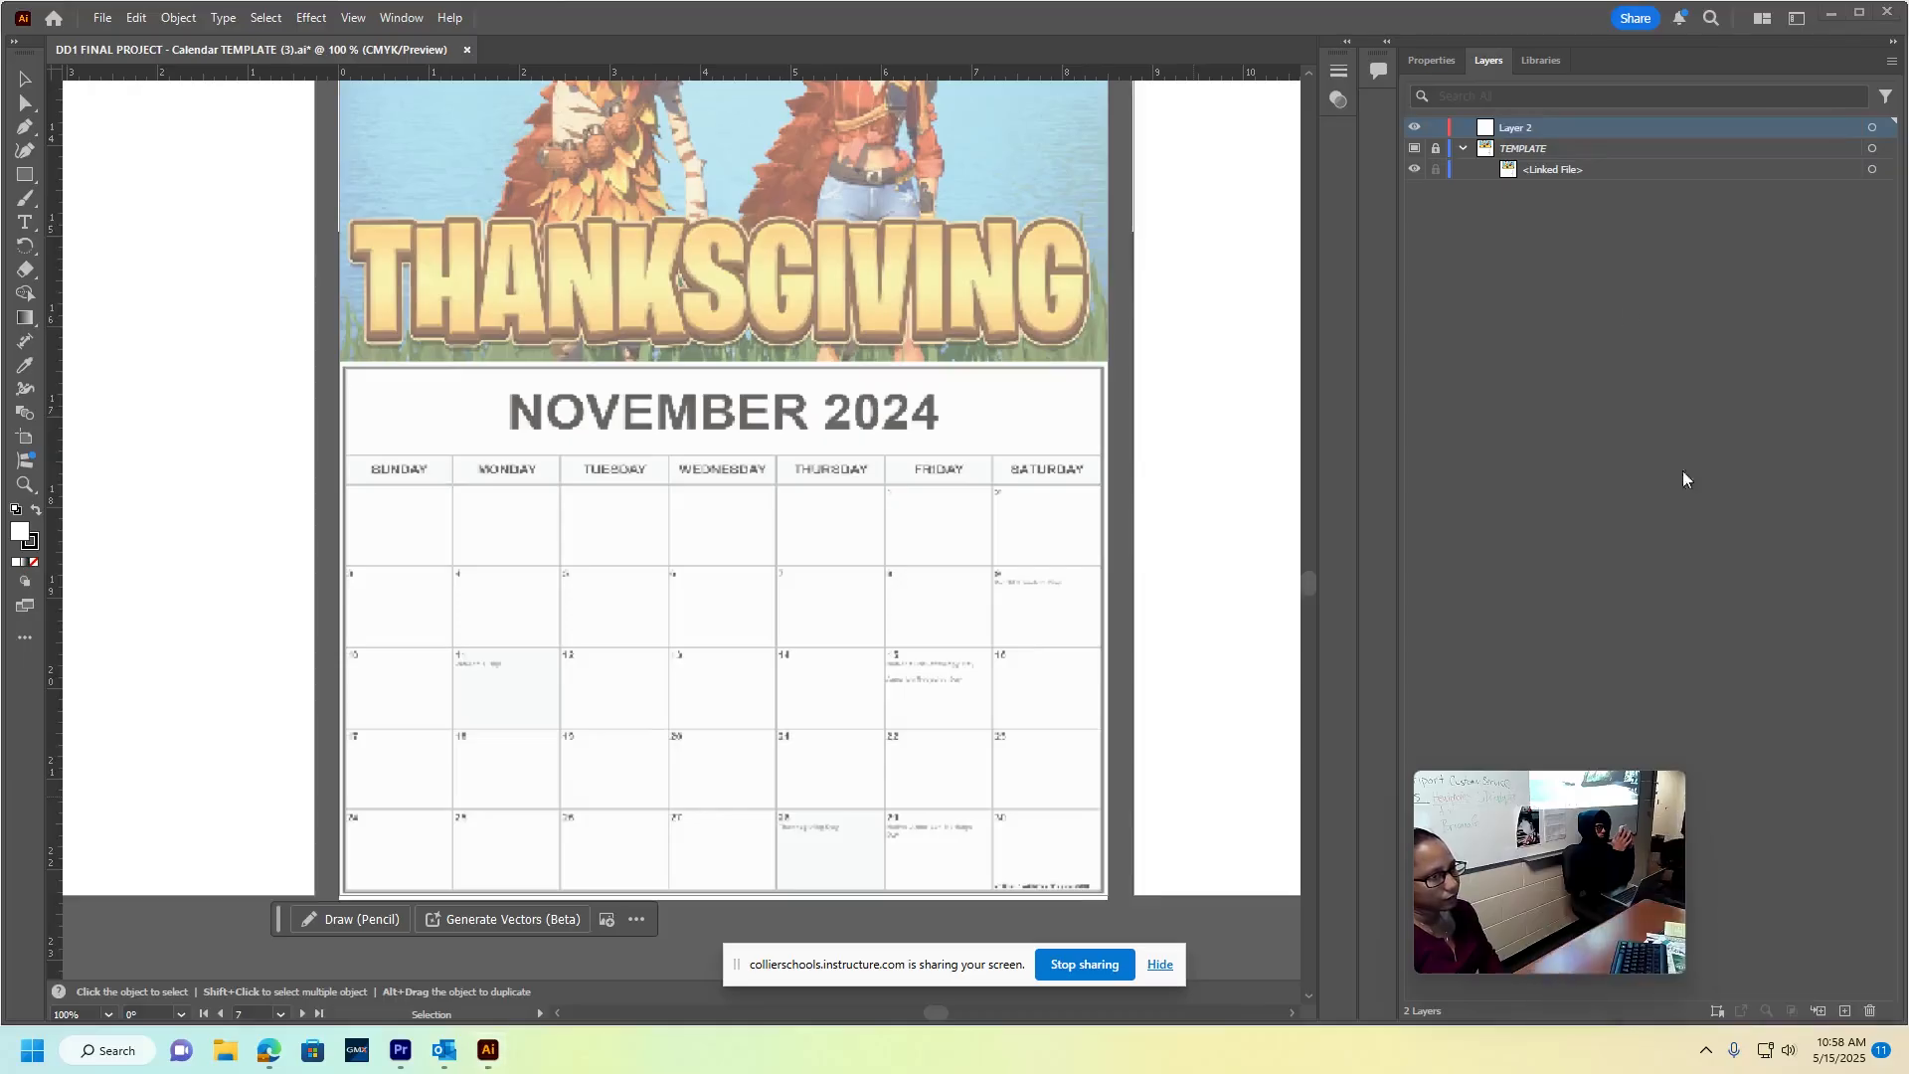
type("G")
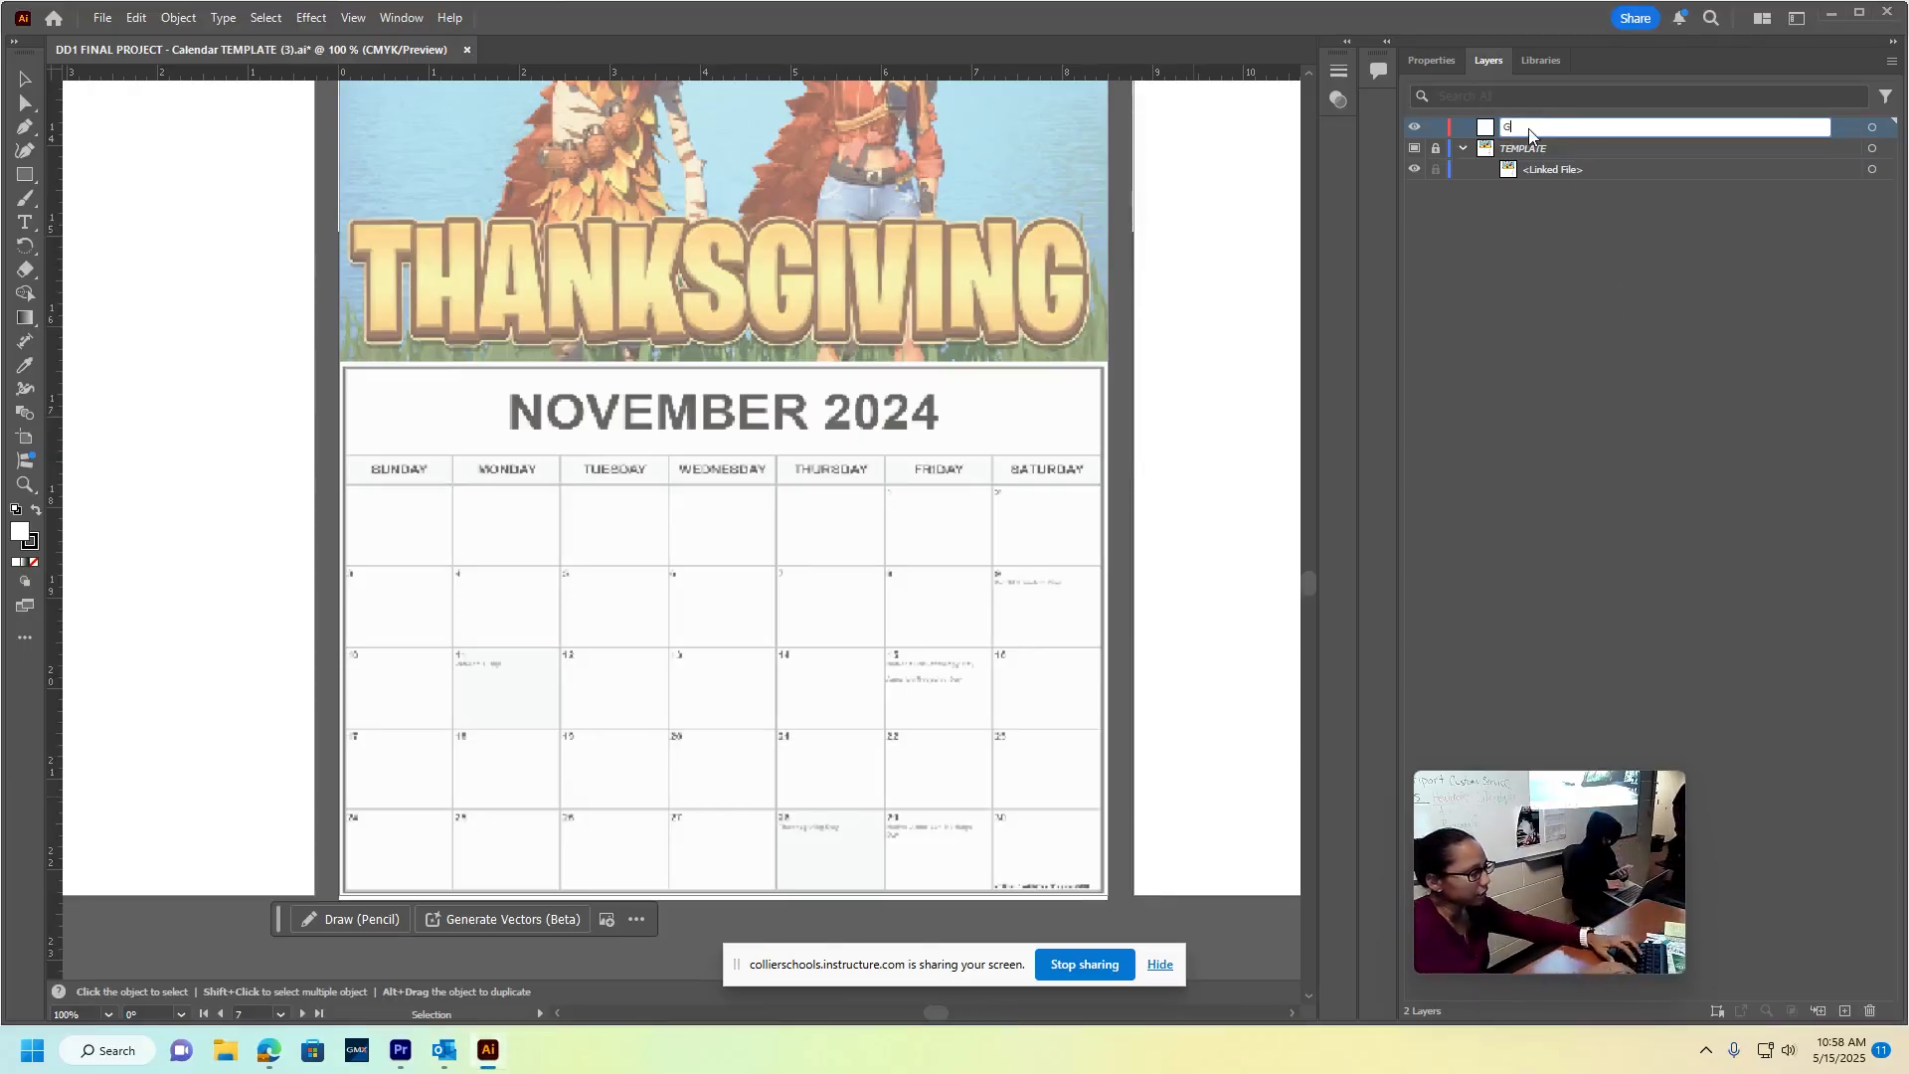
type("rid")
key("Return")
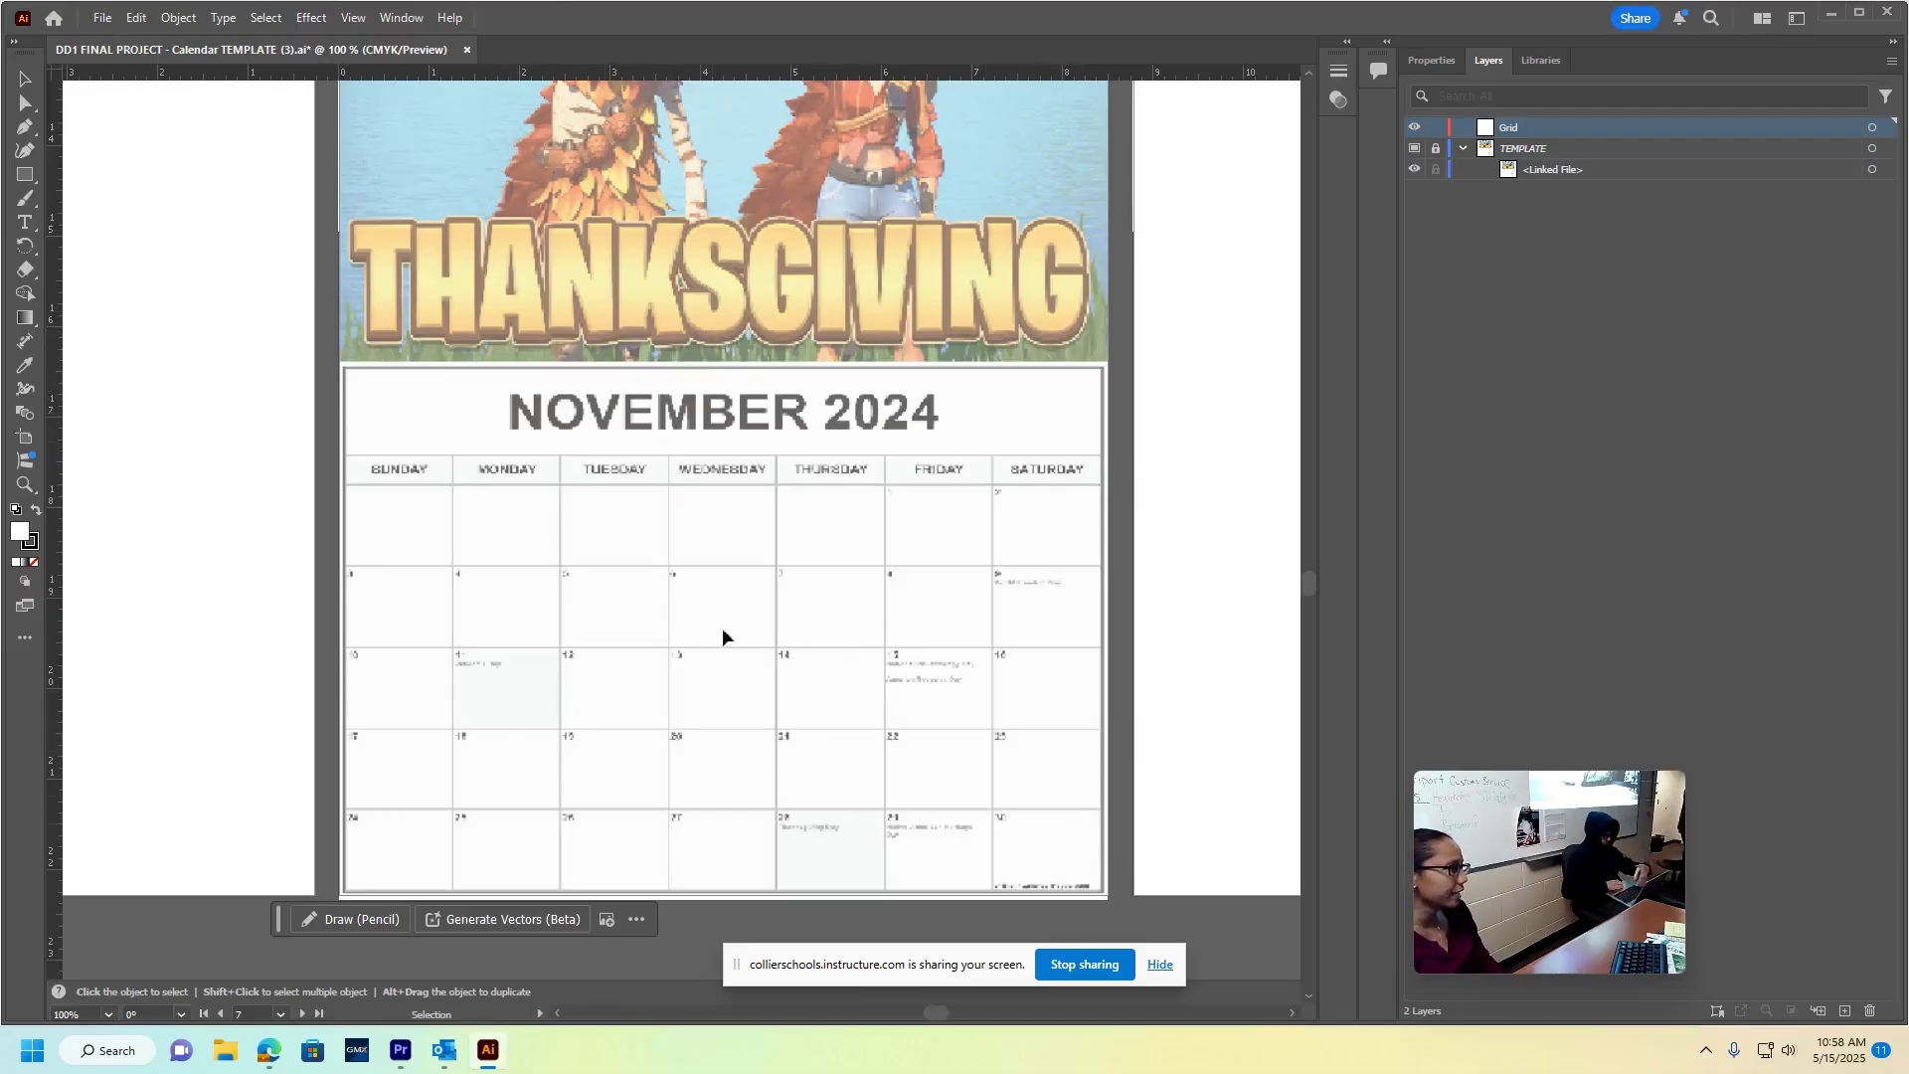
Draw a rectangle with no fill and a 3 px stroke on the Grid layer, tracing the outer border of the November calendar grid
left_click(26, 177)
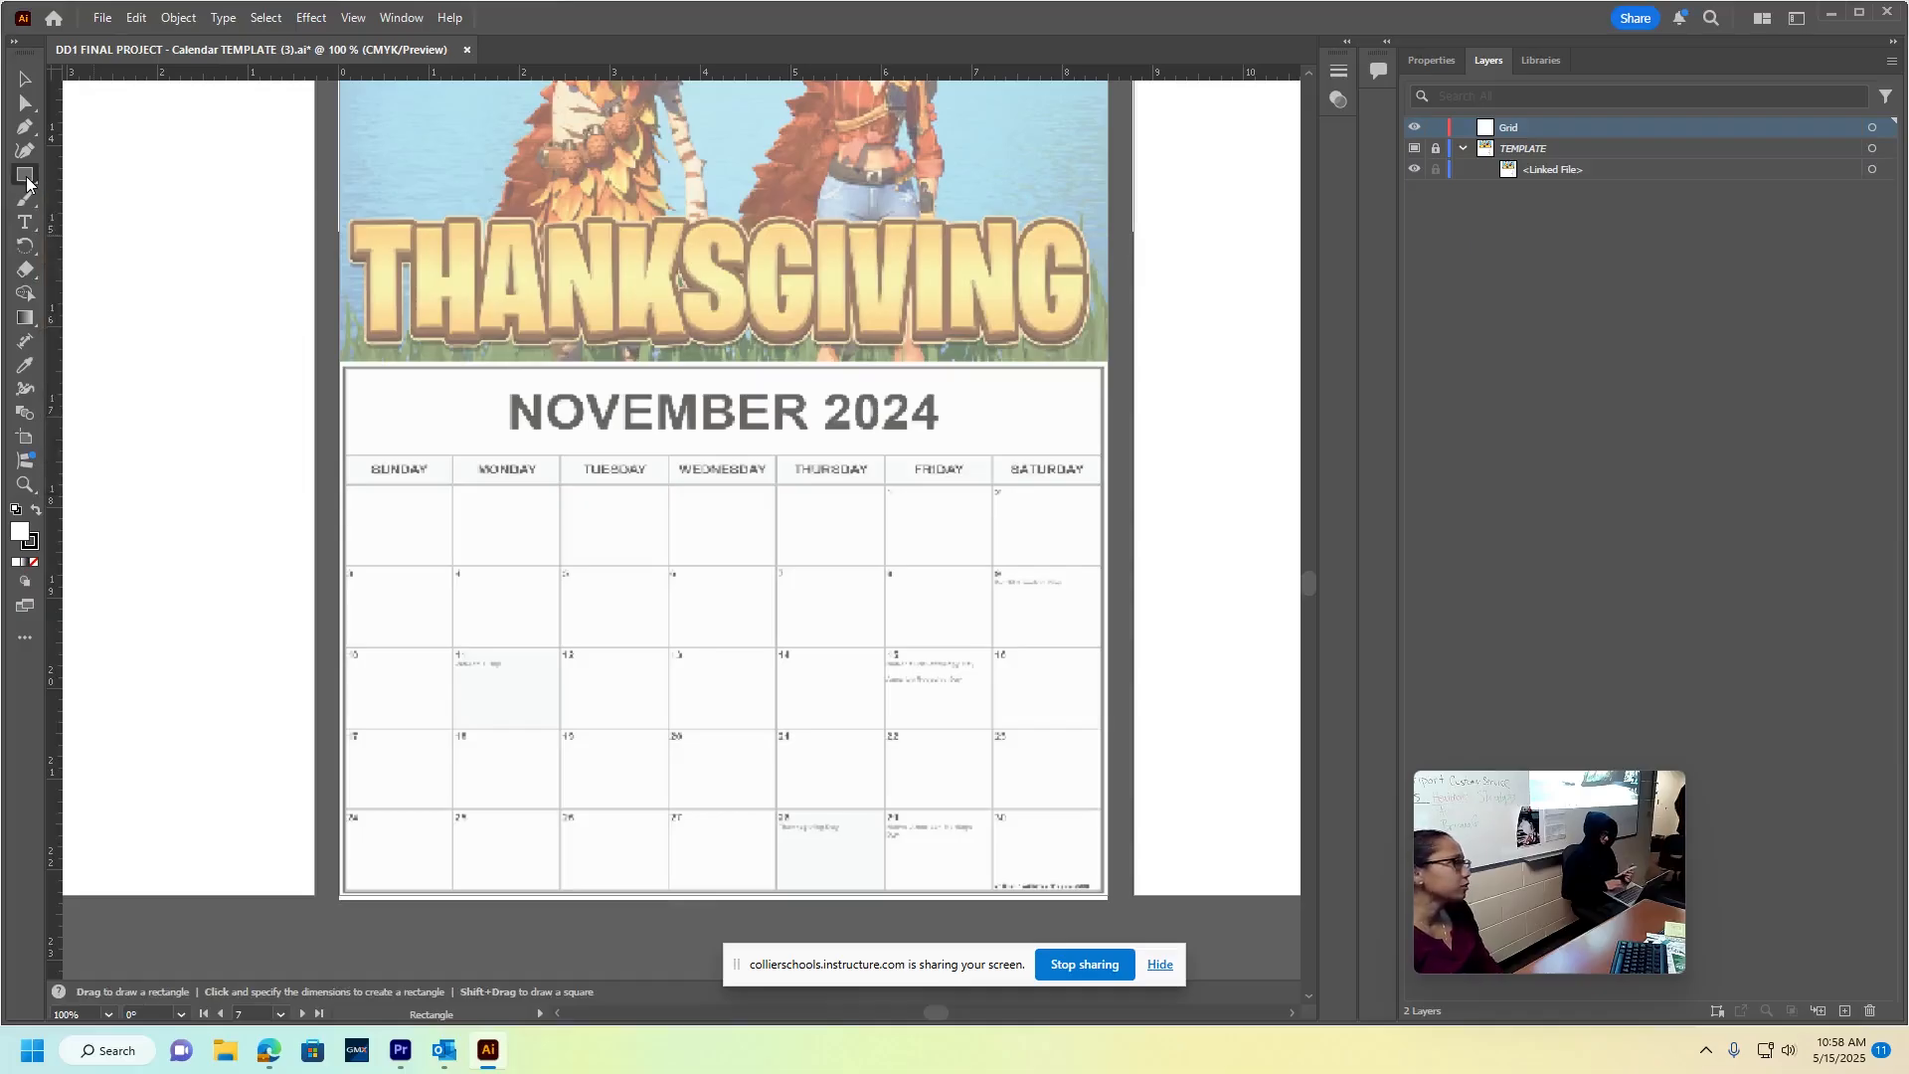
left_click(1426, 63)
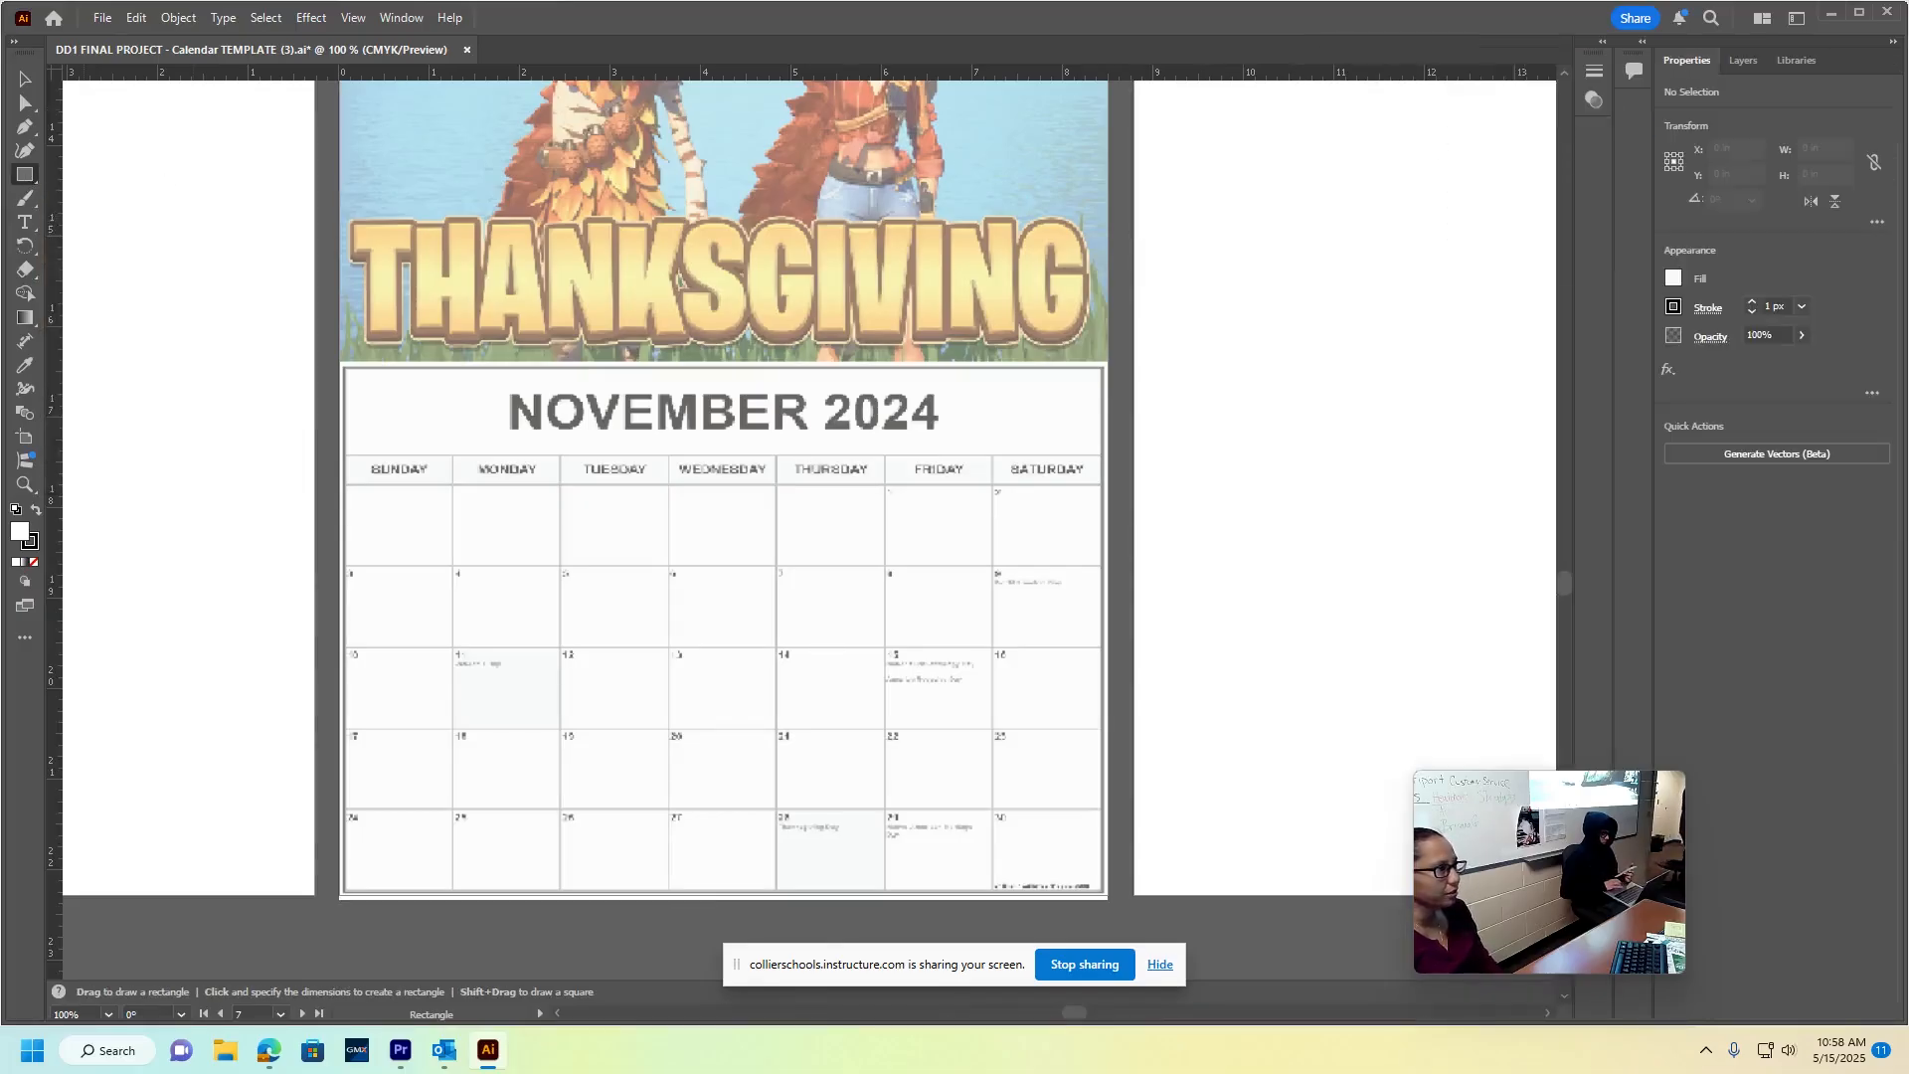
left_click(1675, 279)
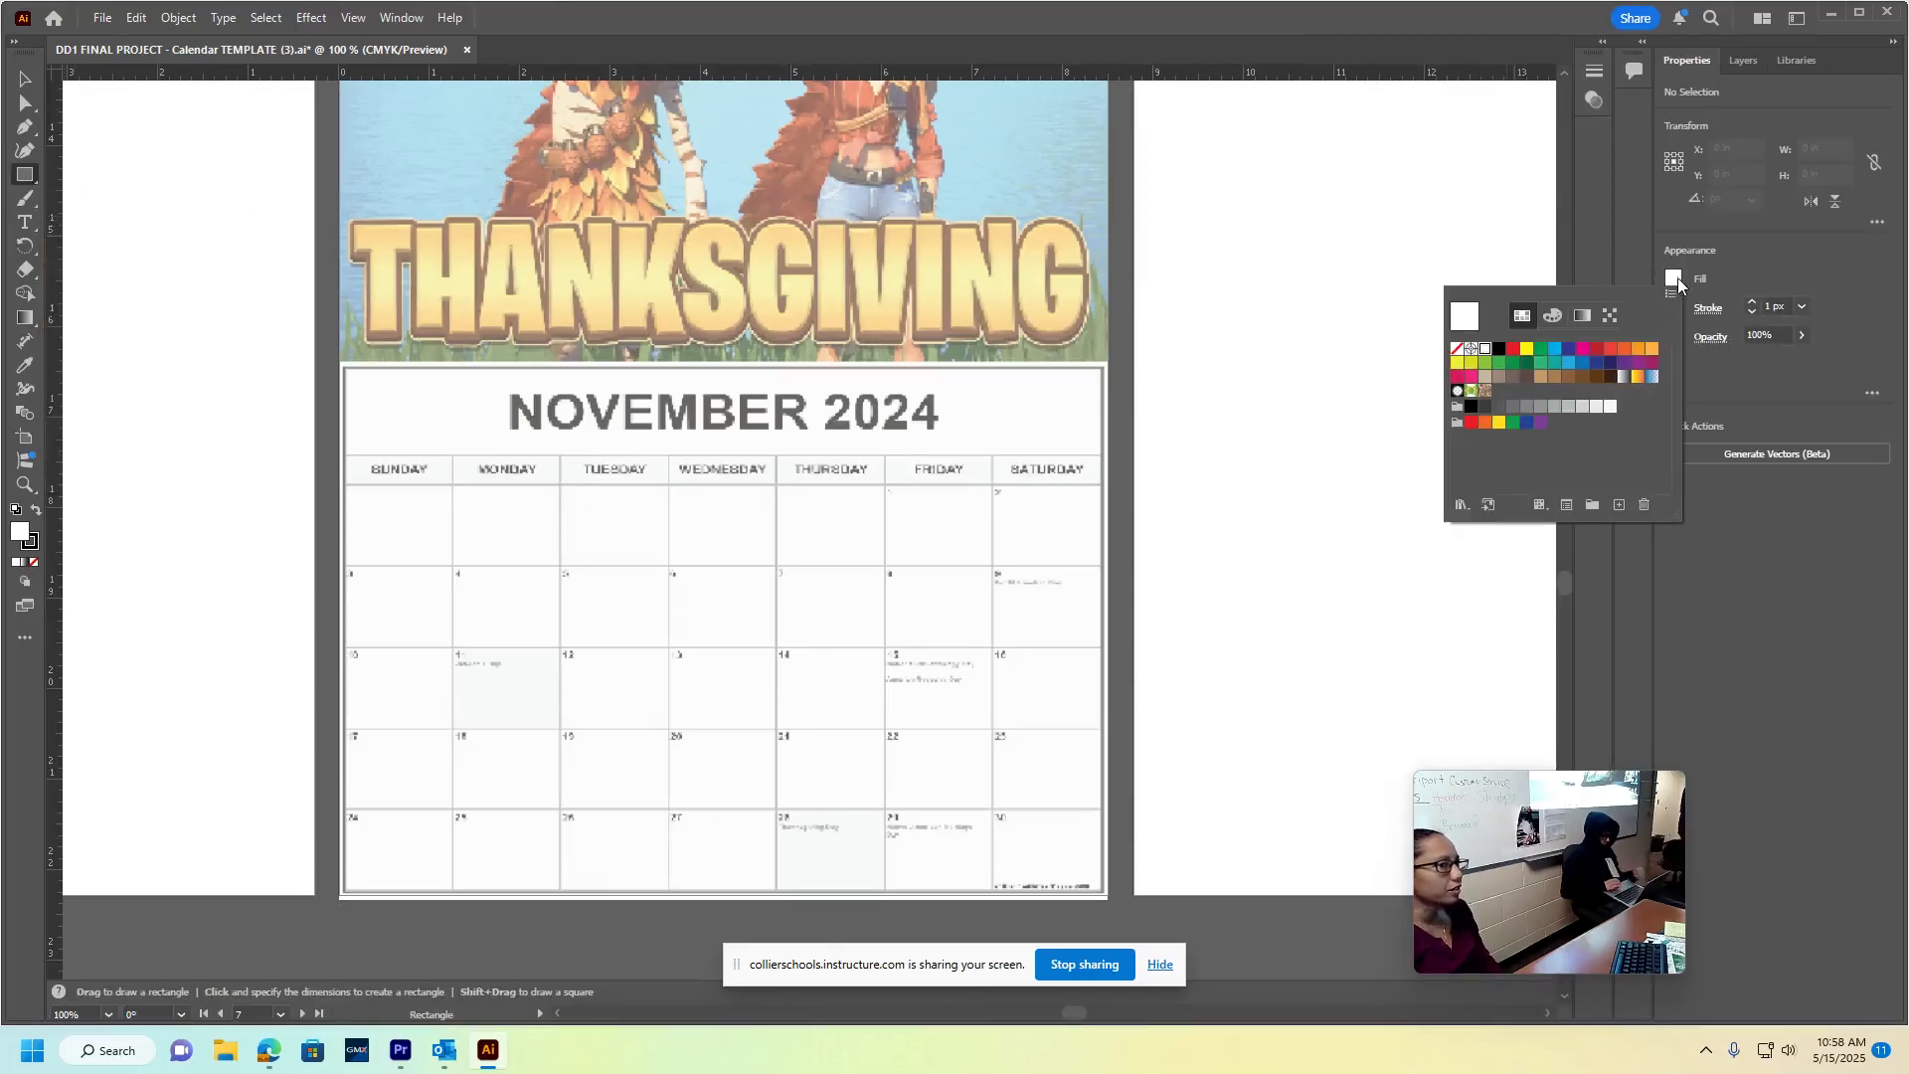
left_click(1458, 349)
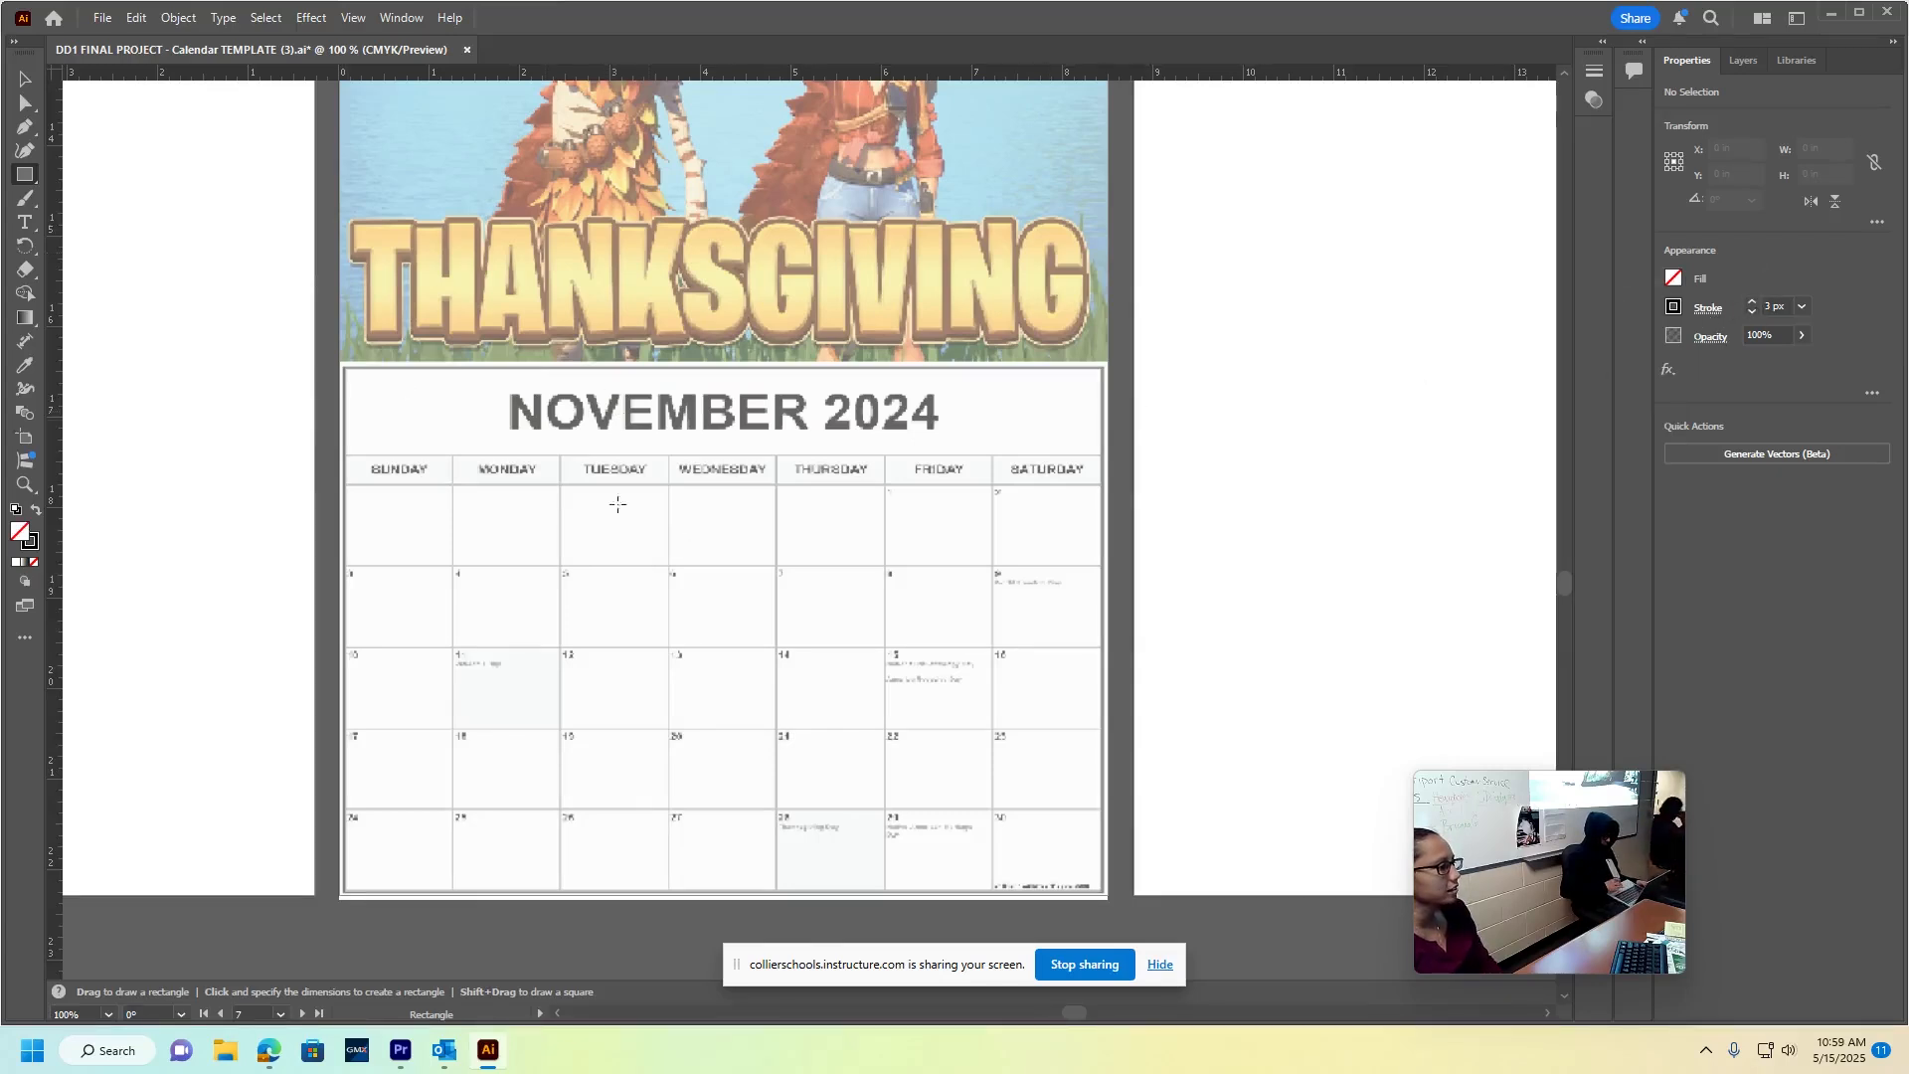
left_click(1744, 60)
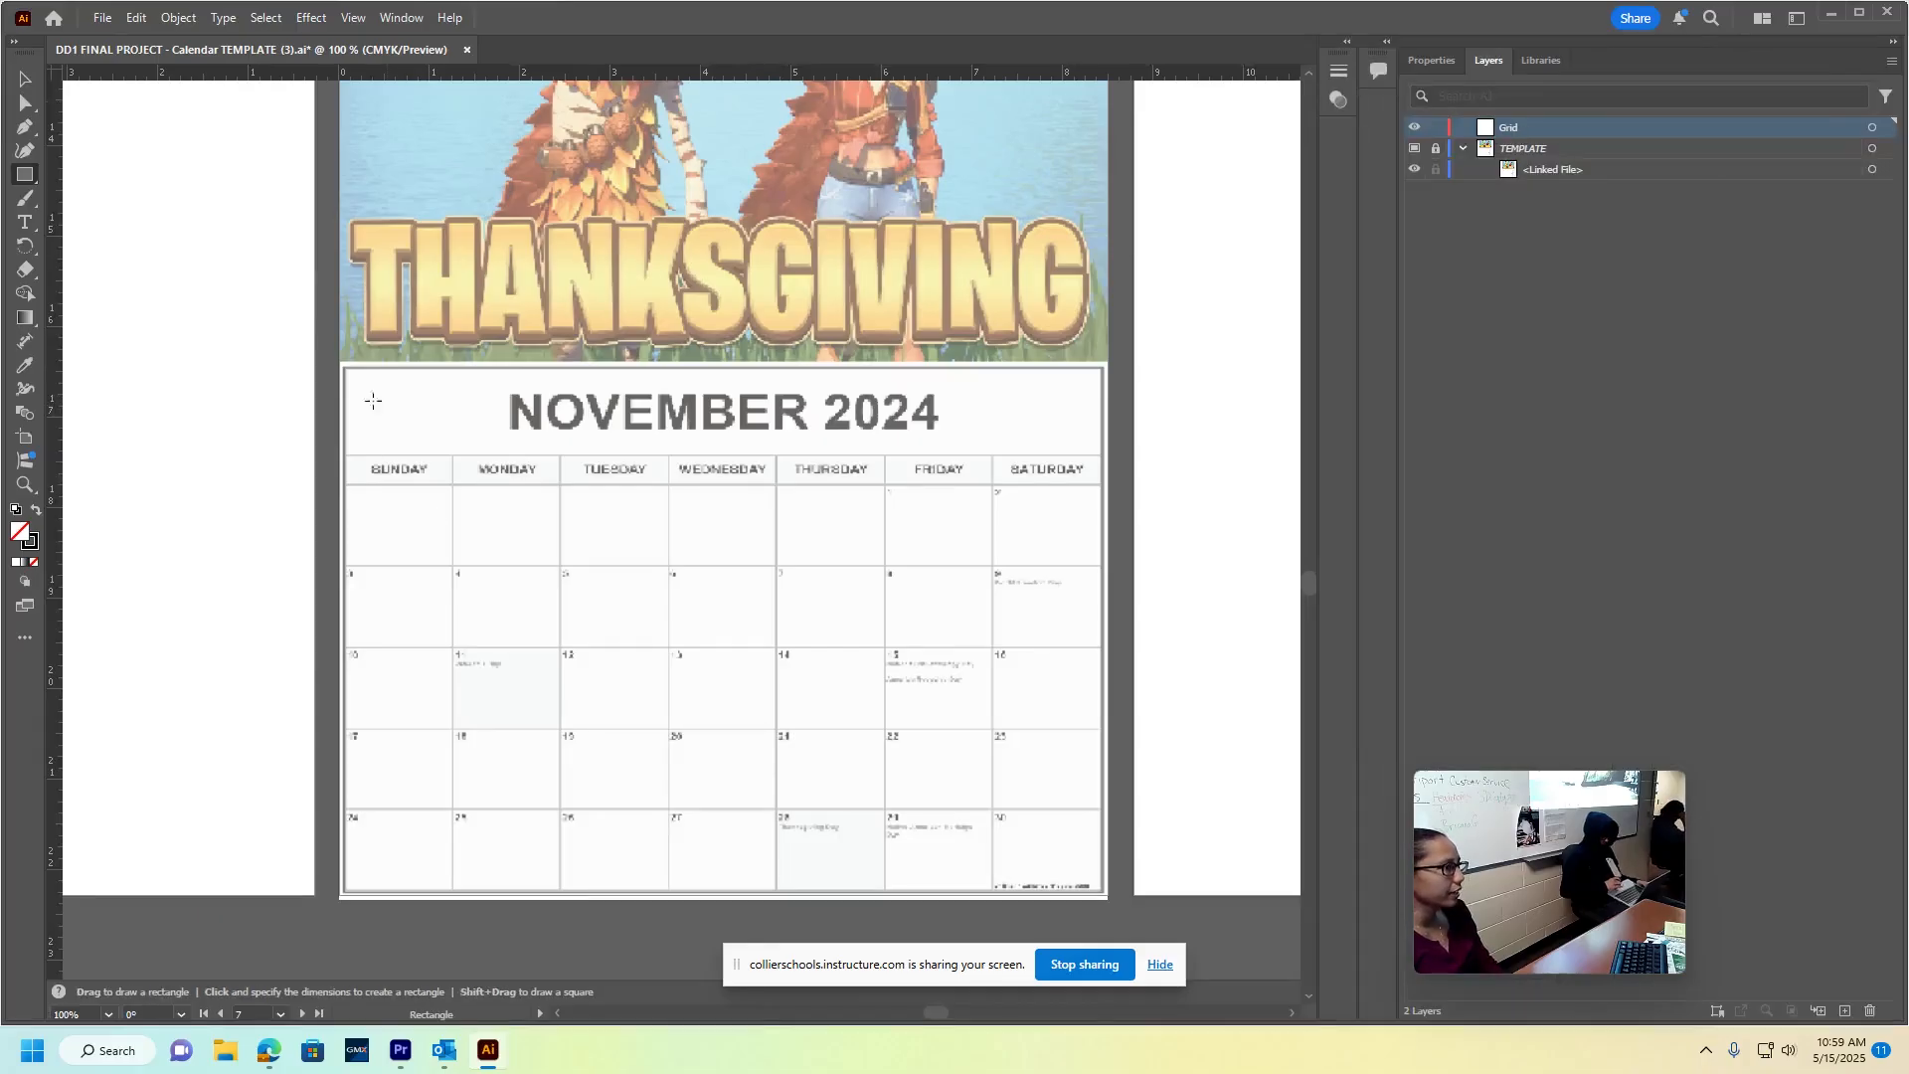
left_click_drag(344, 368, 1106, 894)
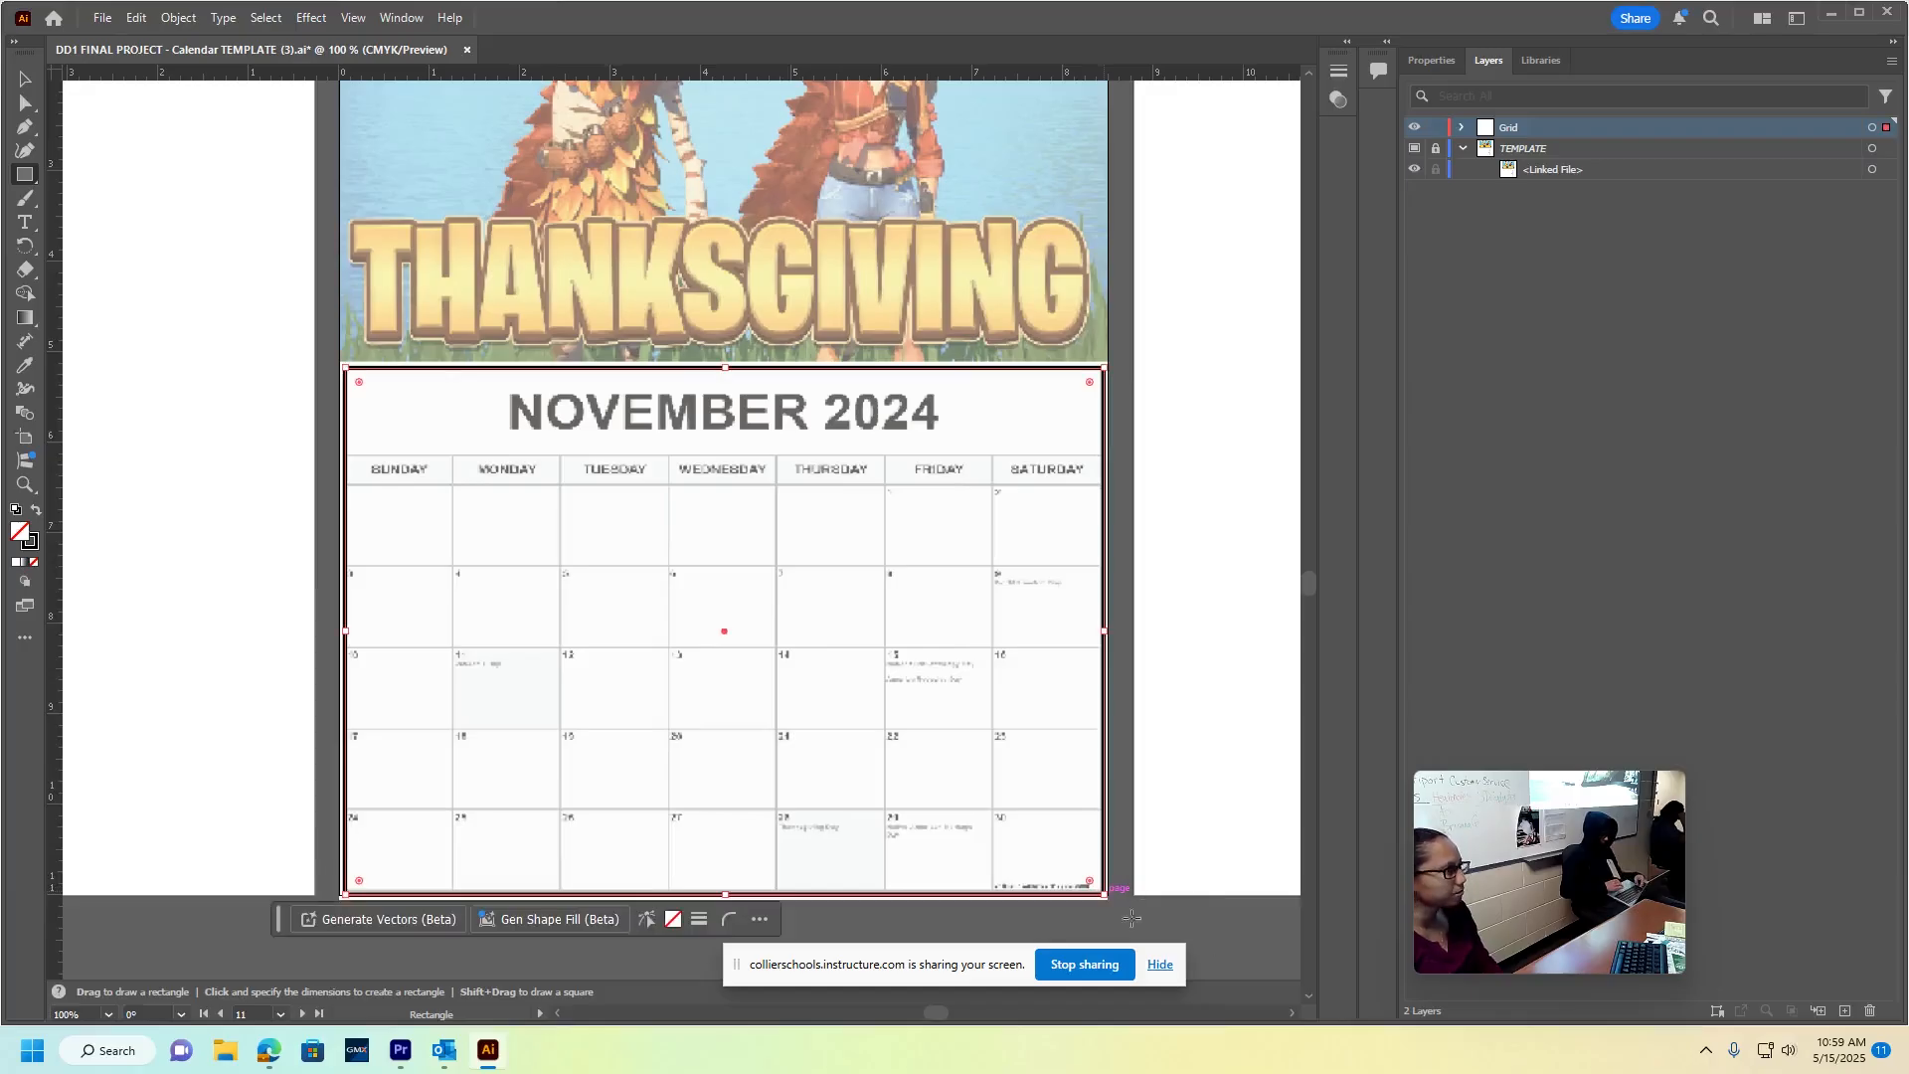
Trace the six horizontal dividers of the November grid with the Line Segment tool, spanning the full width of the border rectangle
left_click(31, 185)
left_click(137, 271)
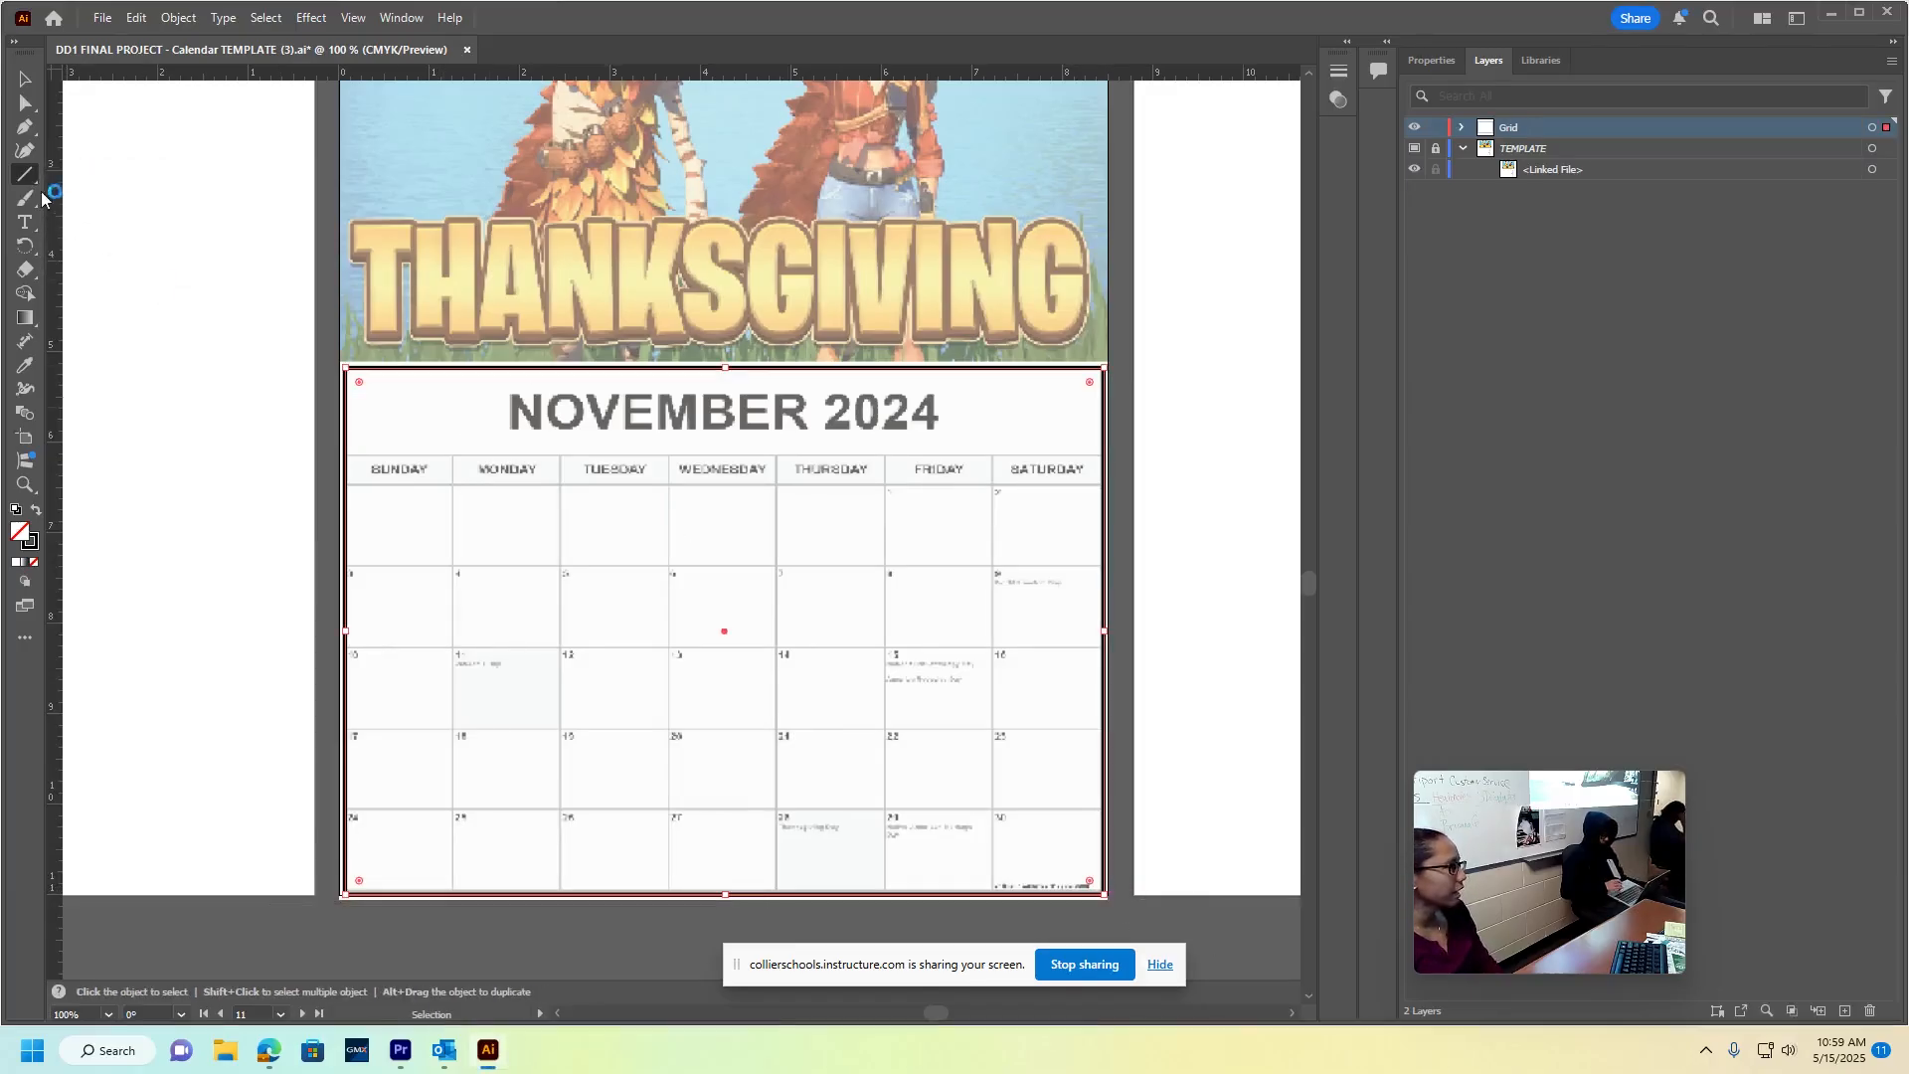
left_click(467, 542)
left_click(1002, 579)
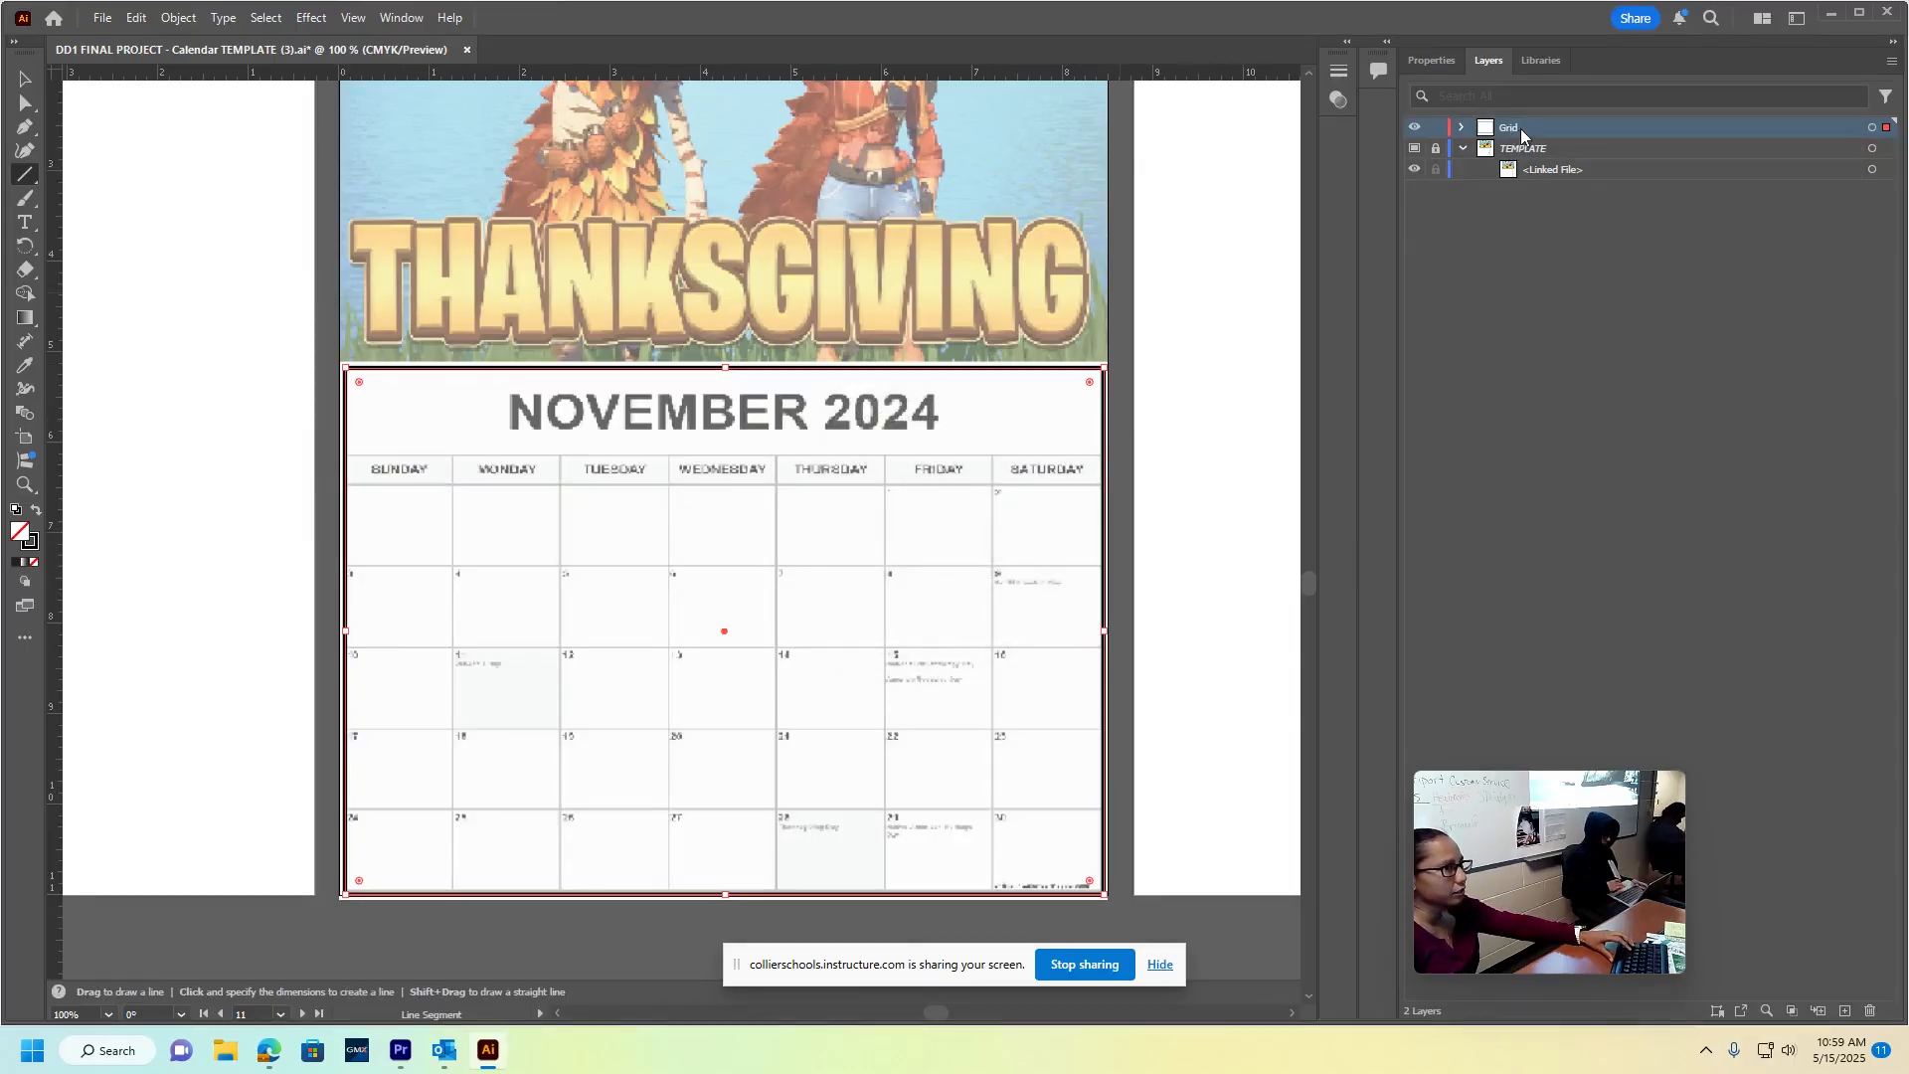
left_click_drag(343, 484, 1104, 483)
left_click_drag(345, 564, 1104, 566)
left_click_drag(345, 647, 1104, 648)
left_click_drag(348, 731, 1104, 731)
key("ctrl+z")
left_click_drag(348, 731, 1103, 731)
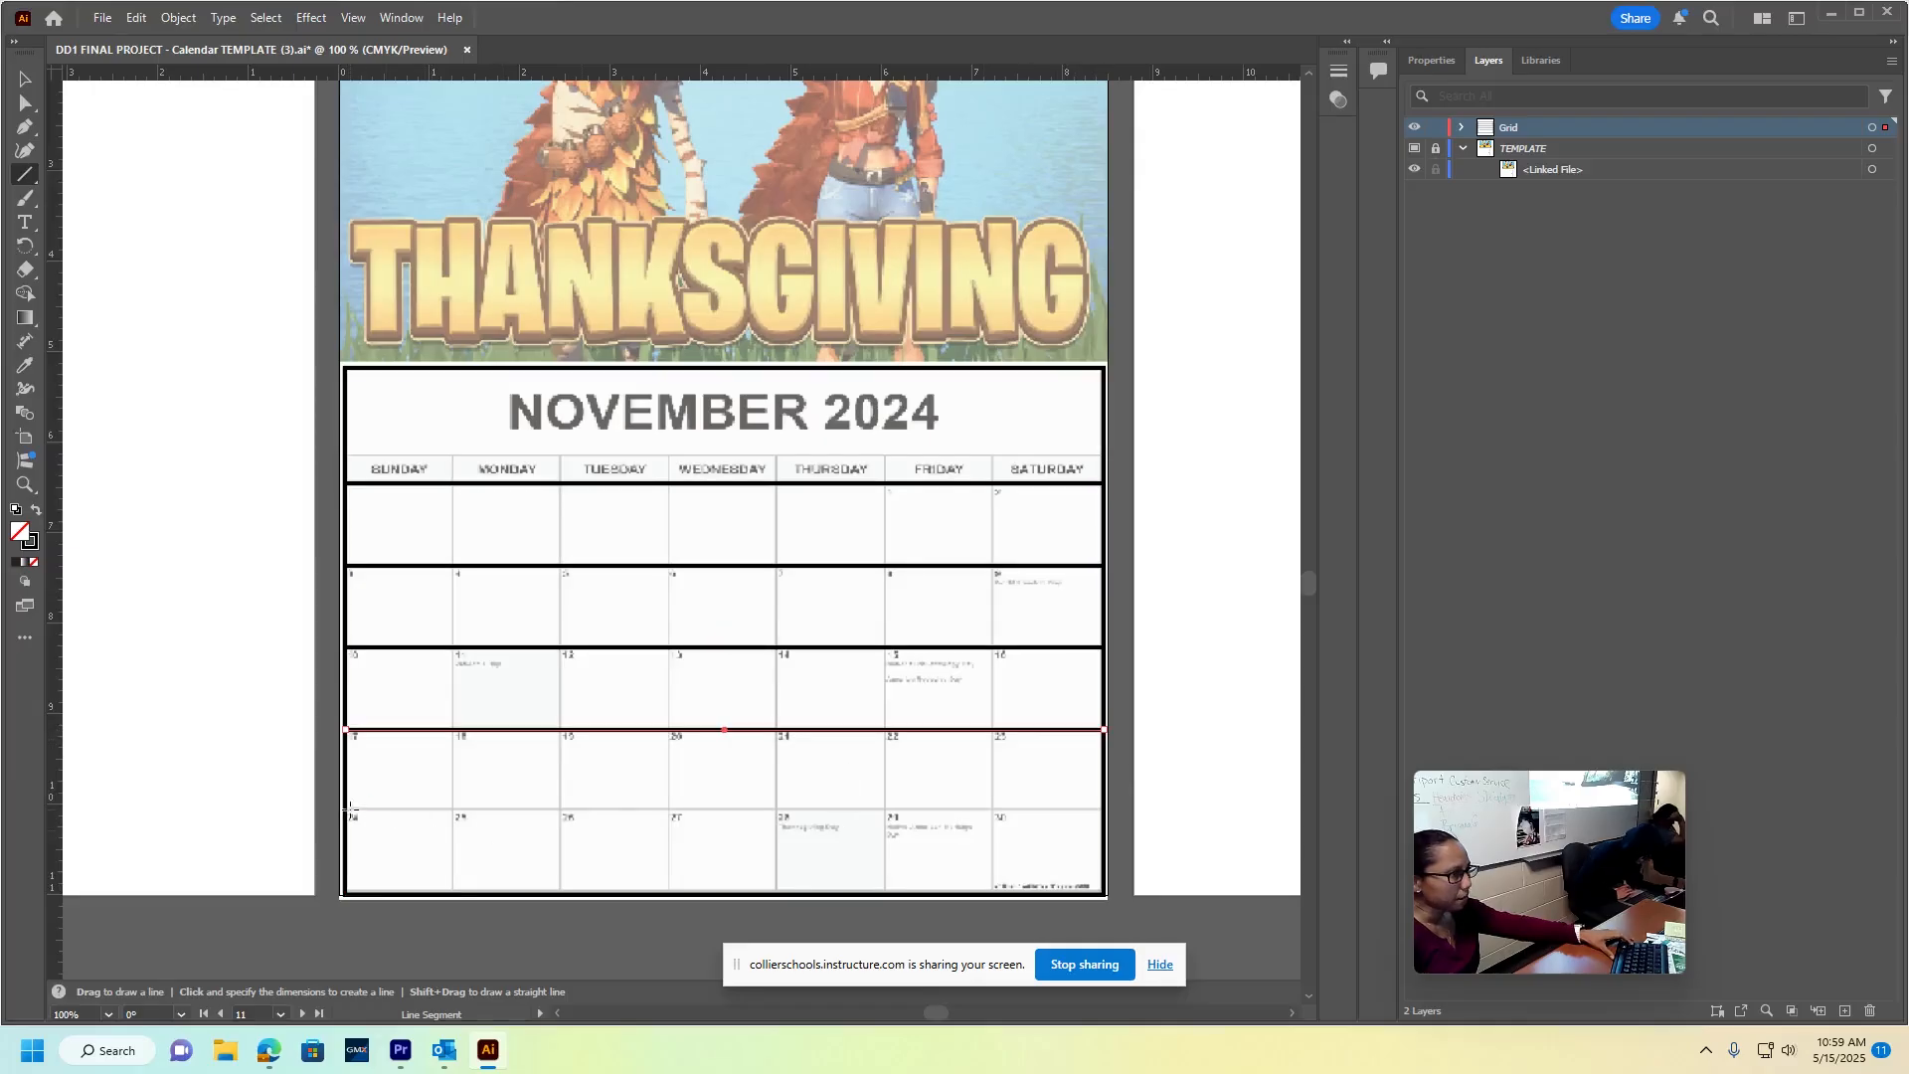
left_click_drag(345, 809, 1104, 809)
left_click_drag(346, 453, 1104, 453)
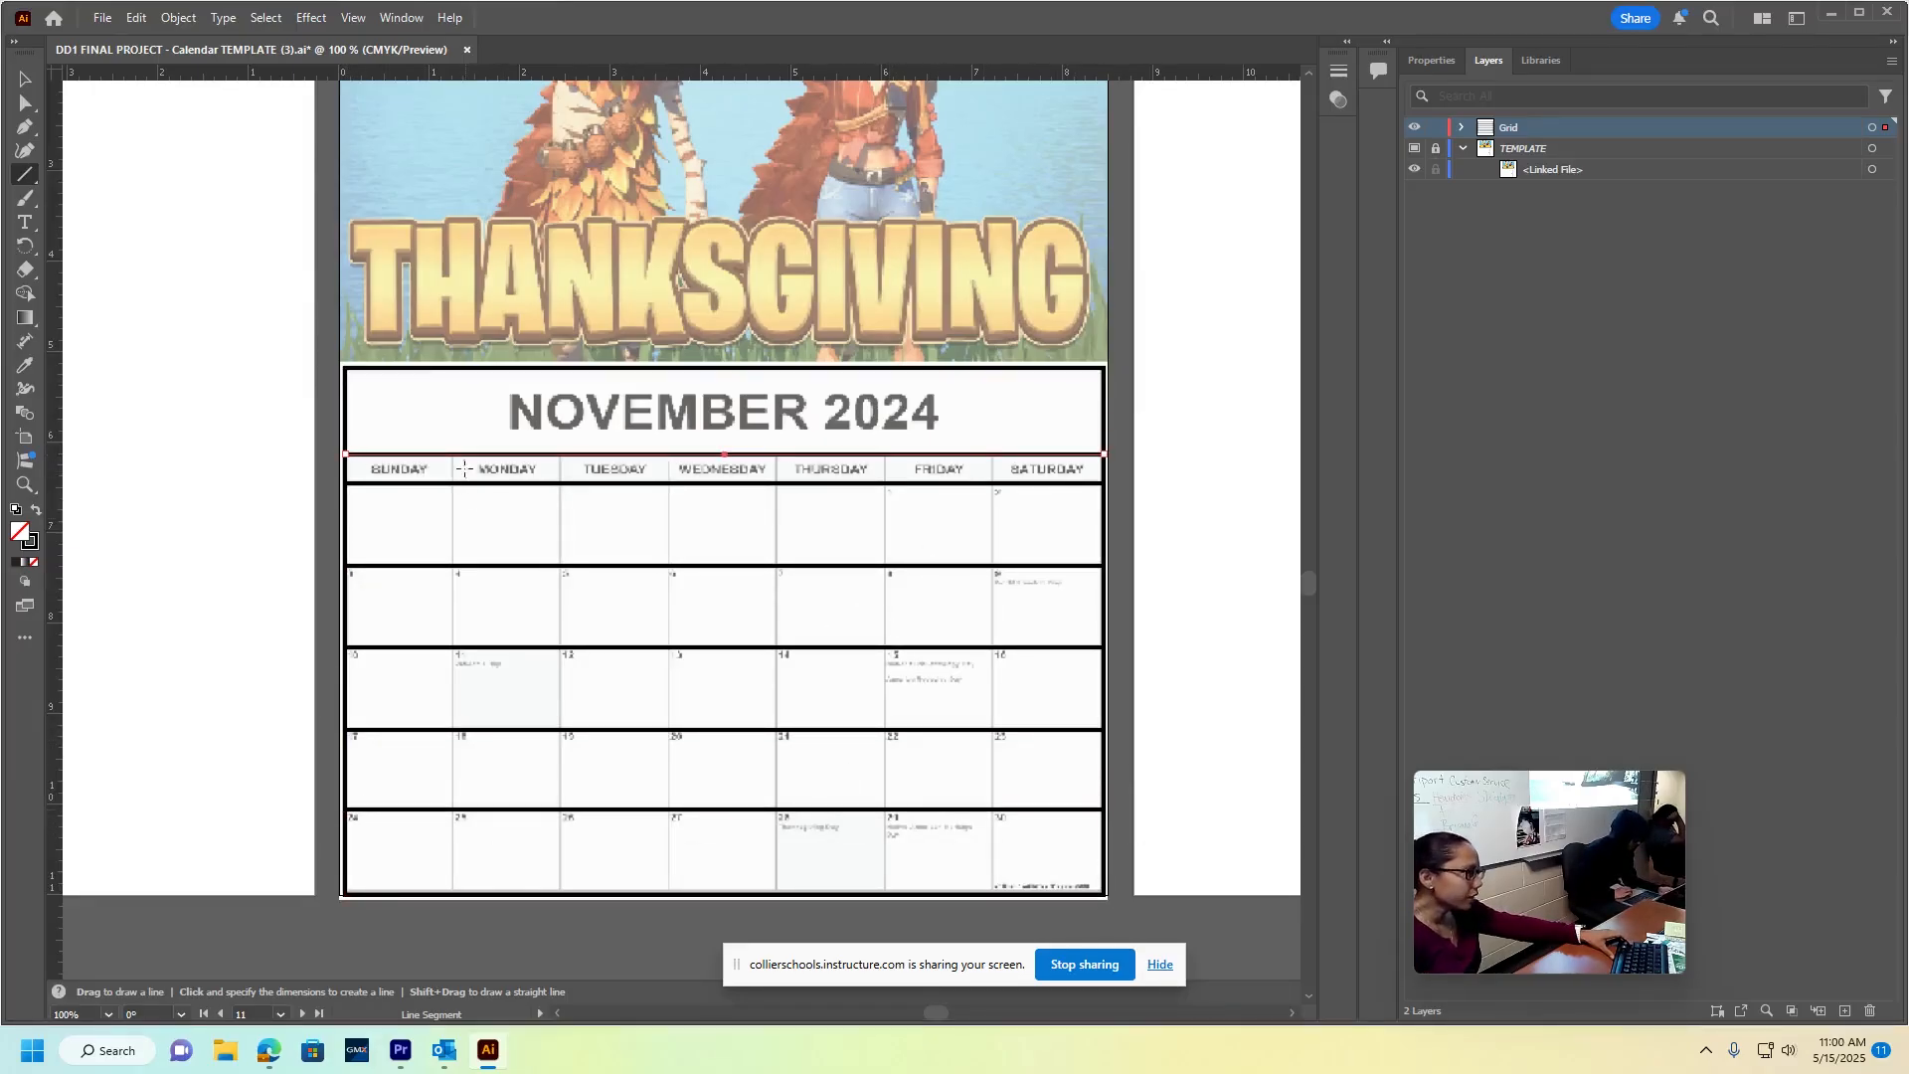
Trace the six vertical dividers between the weekday columns, from the line below the month title down to the bottom border
left_click_drag(454, 454, 467, 893)
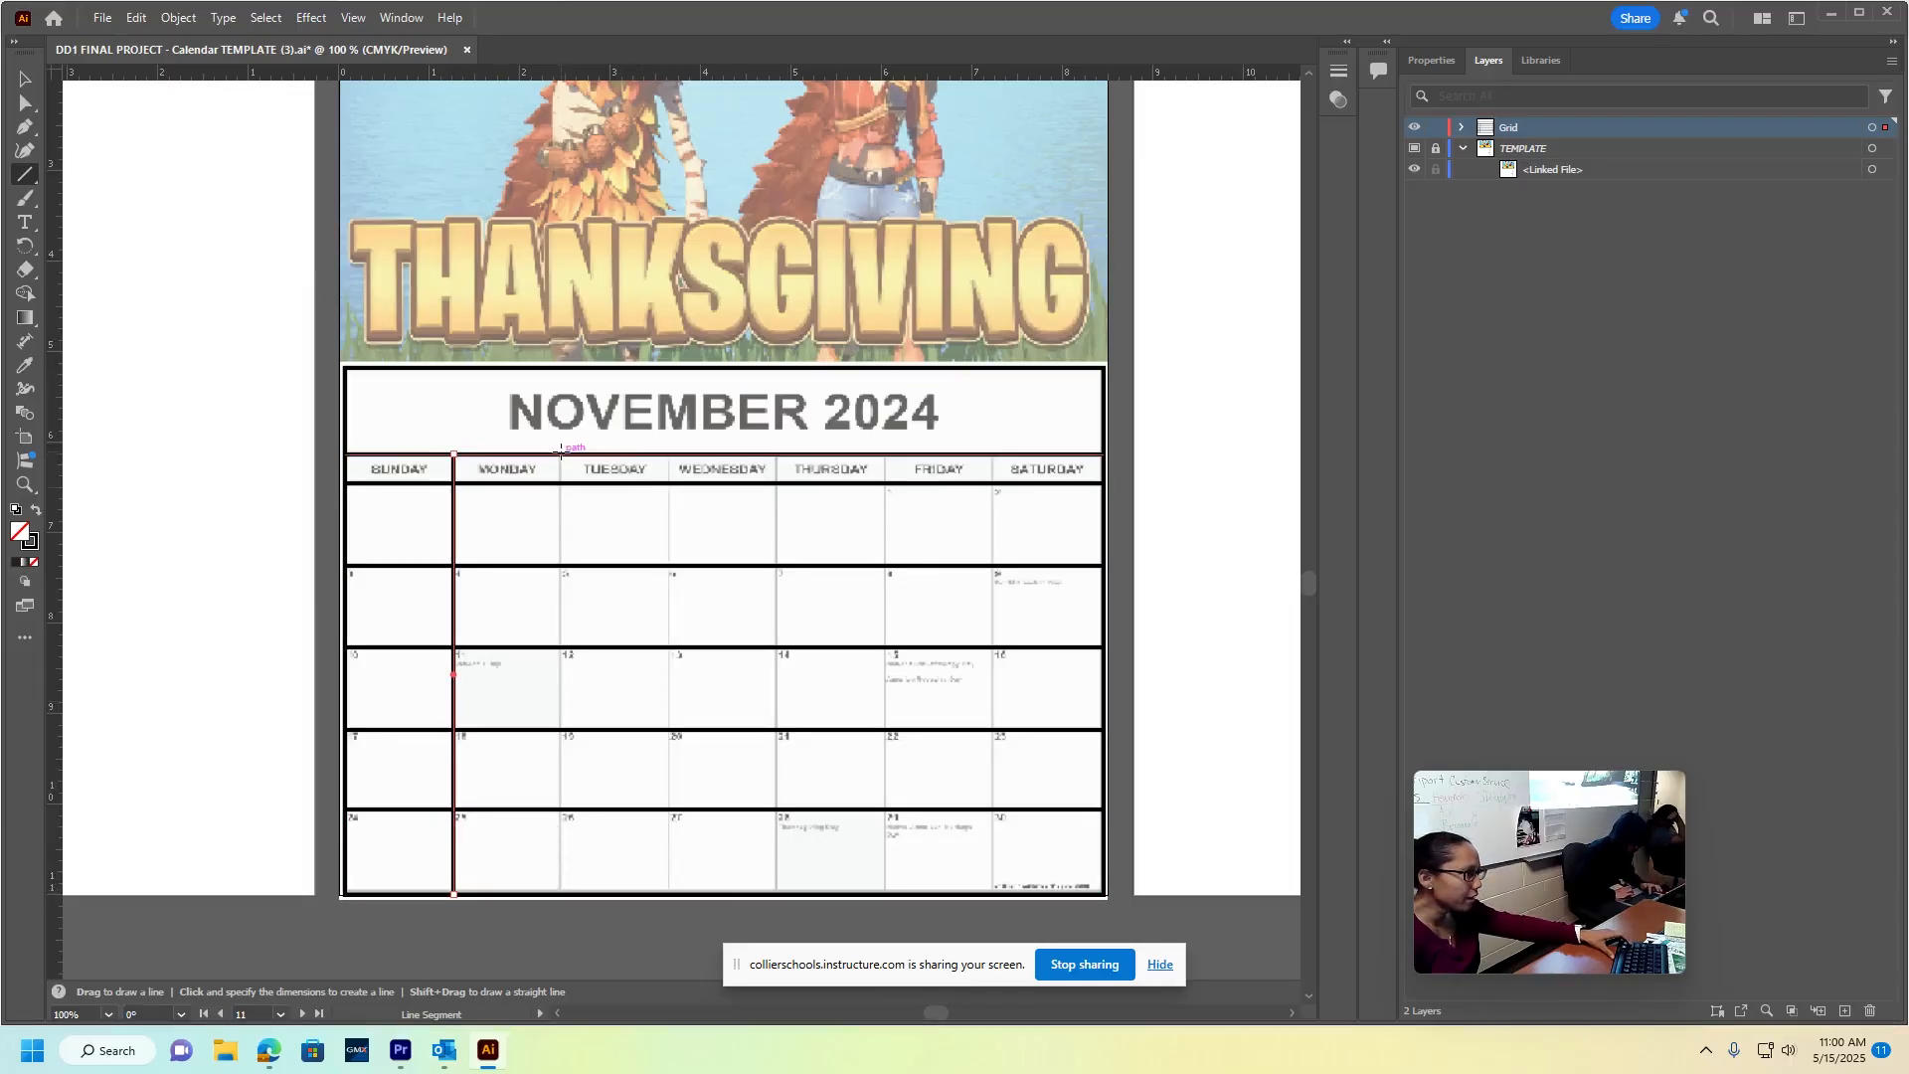
left_click_drag(561, 455, 590, 893)
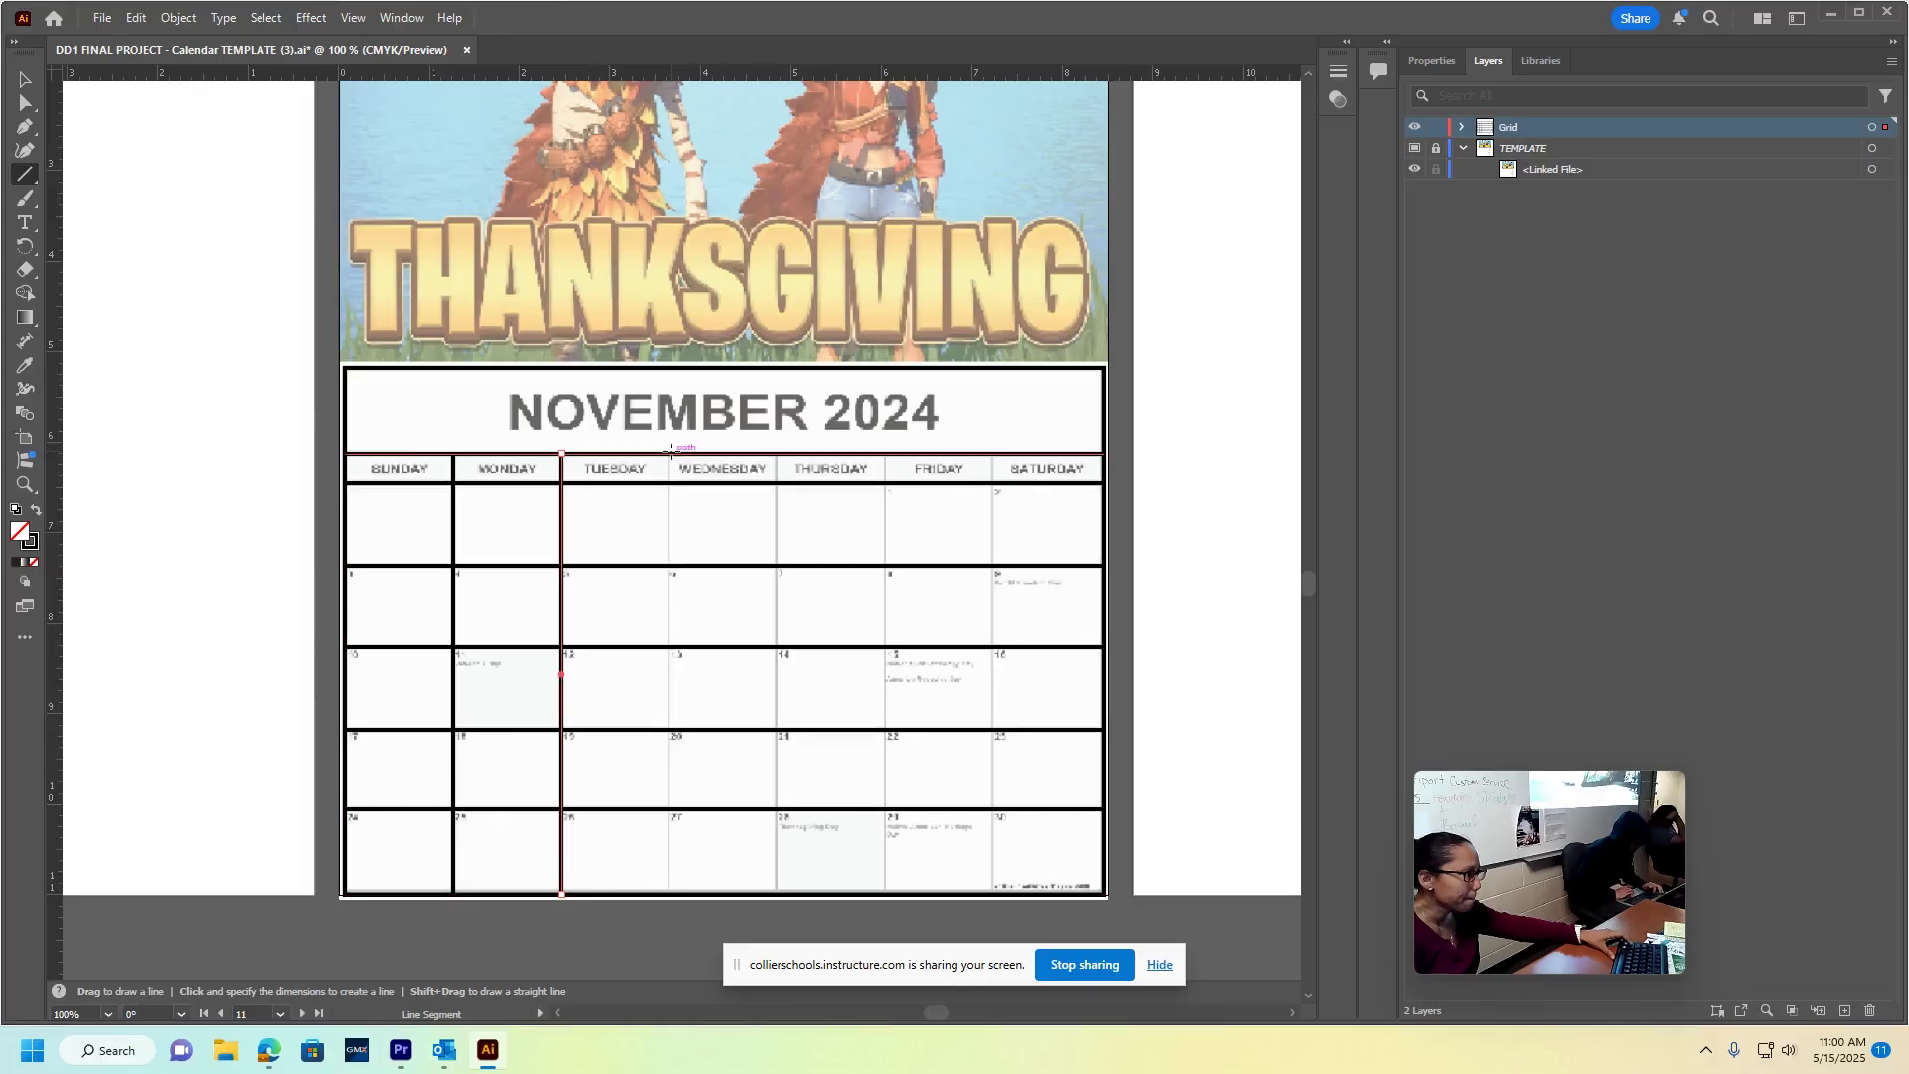
left_click_drag(670, 455, 670, 893)
left_click_drag(777, 454, 777, 894)
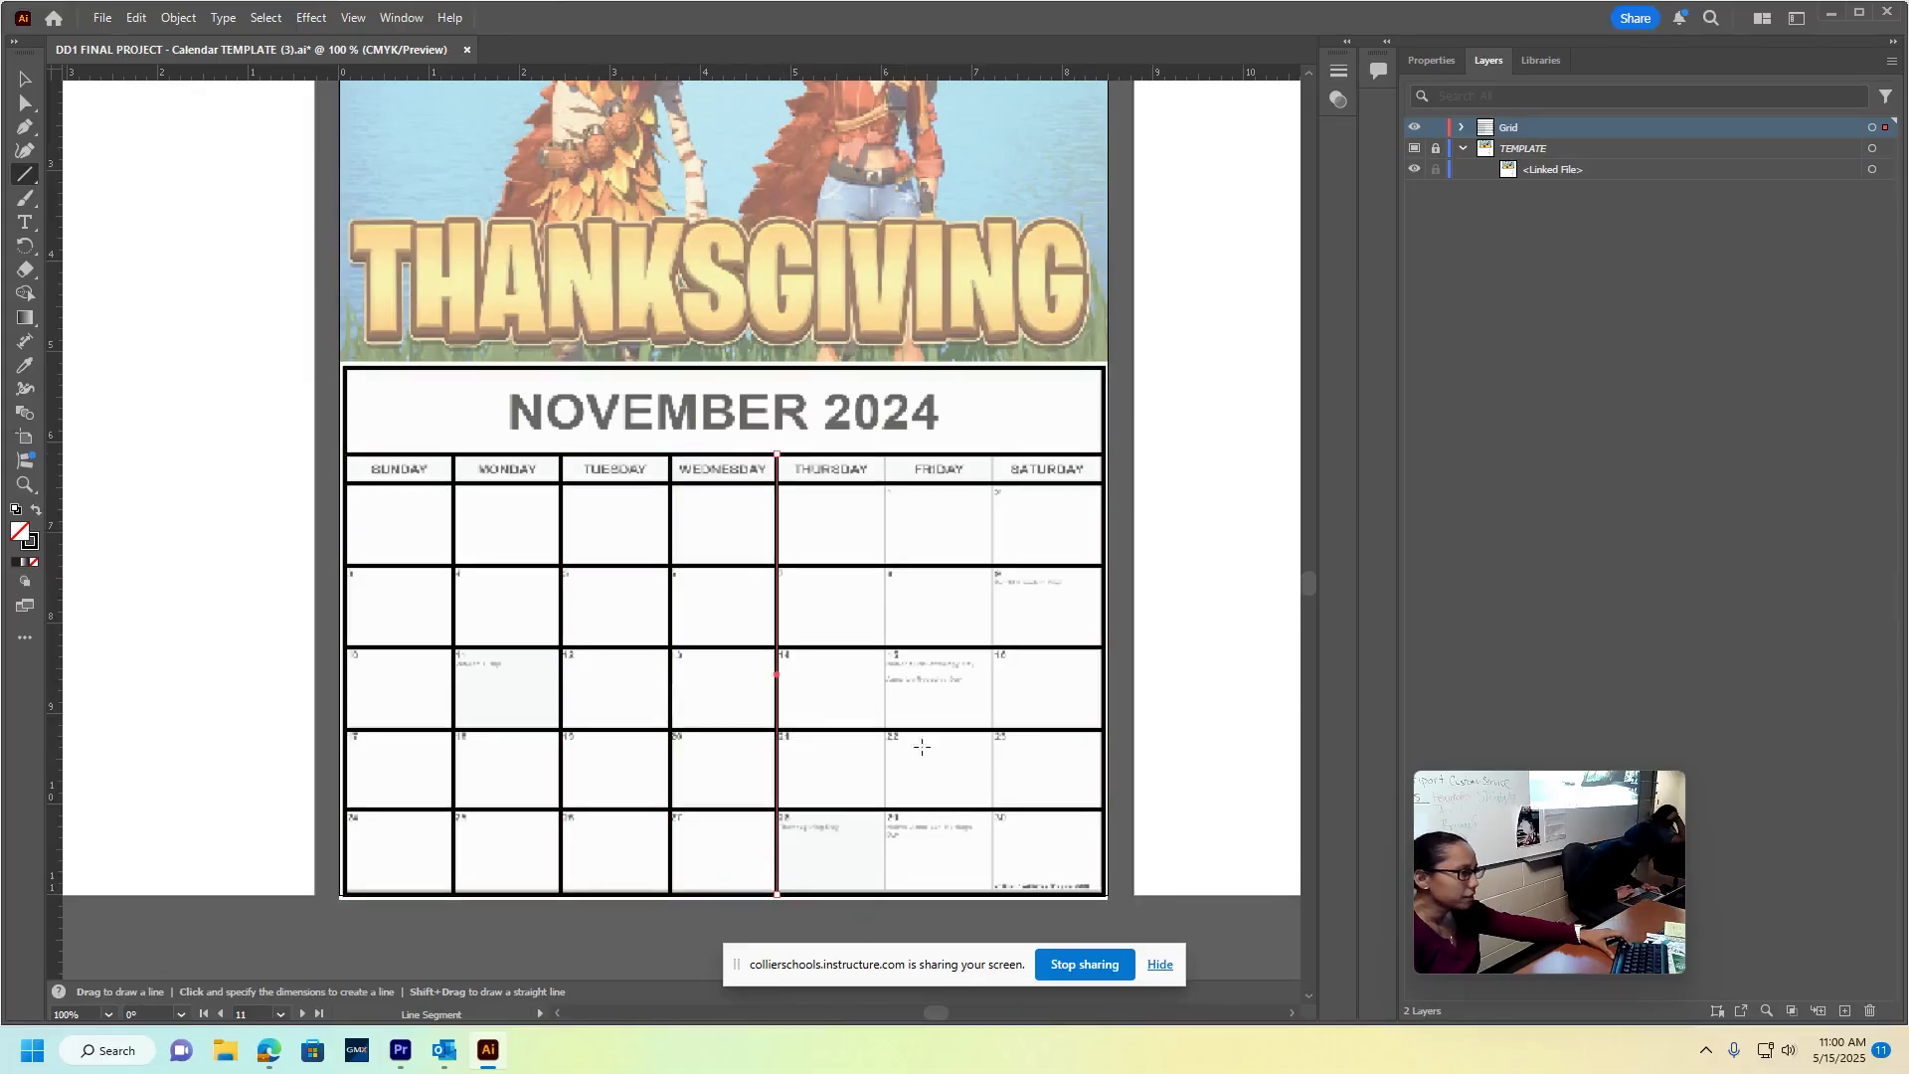
left_click_drag(886, 455, 904, 892)
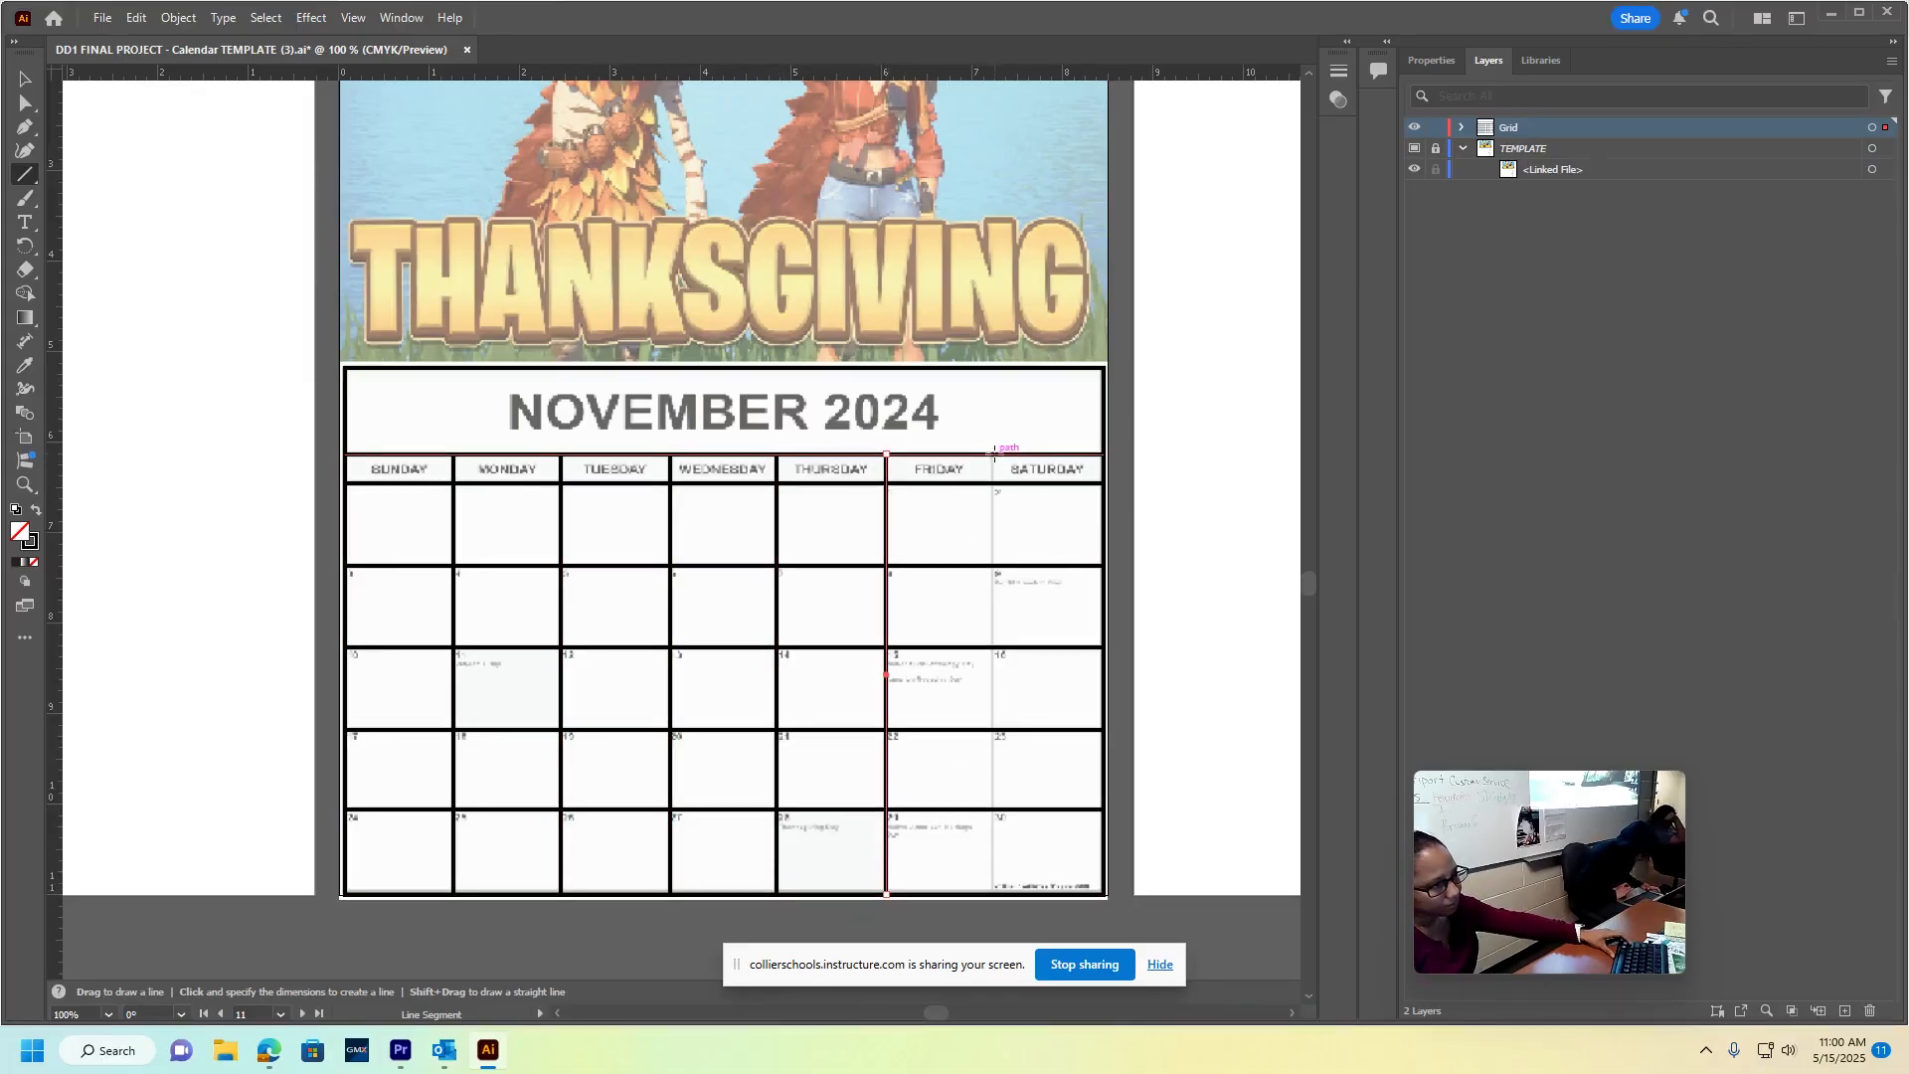
left_click_drag(992, 454, 992, 894)
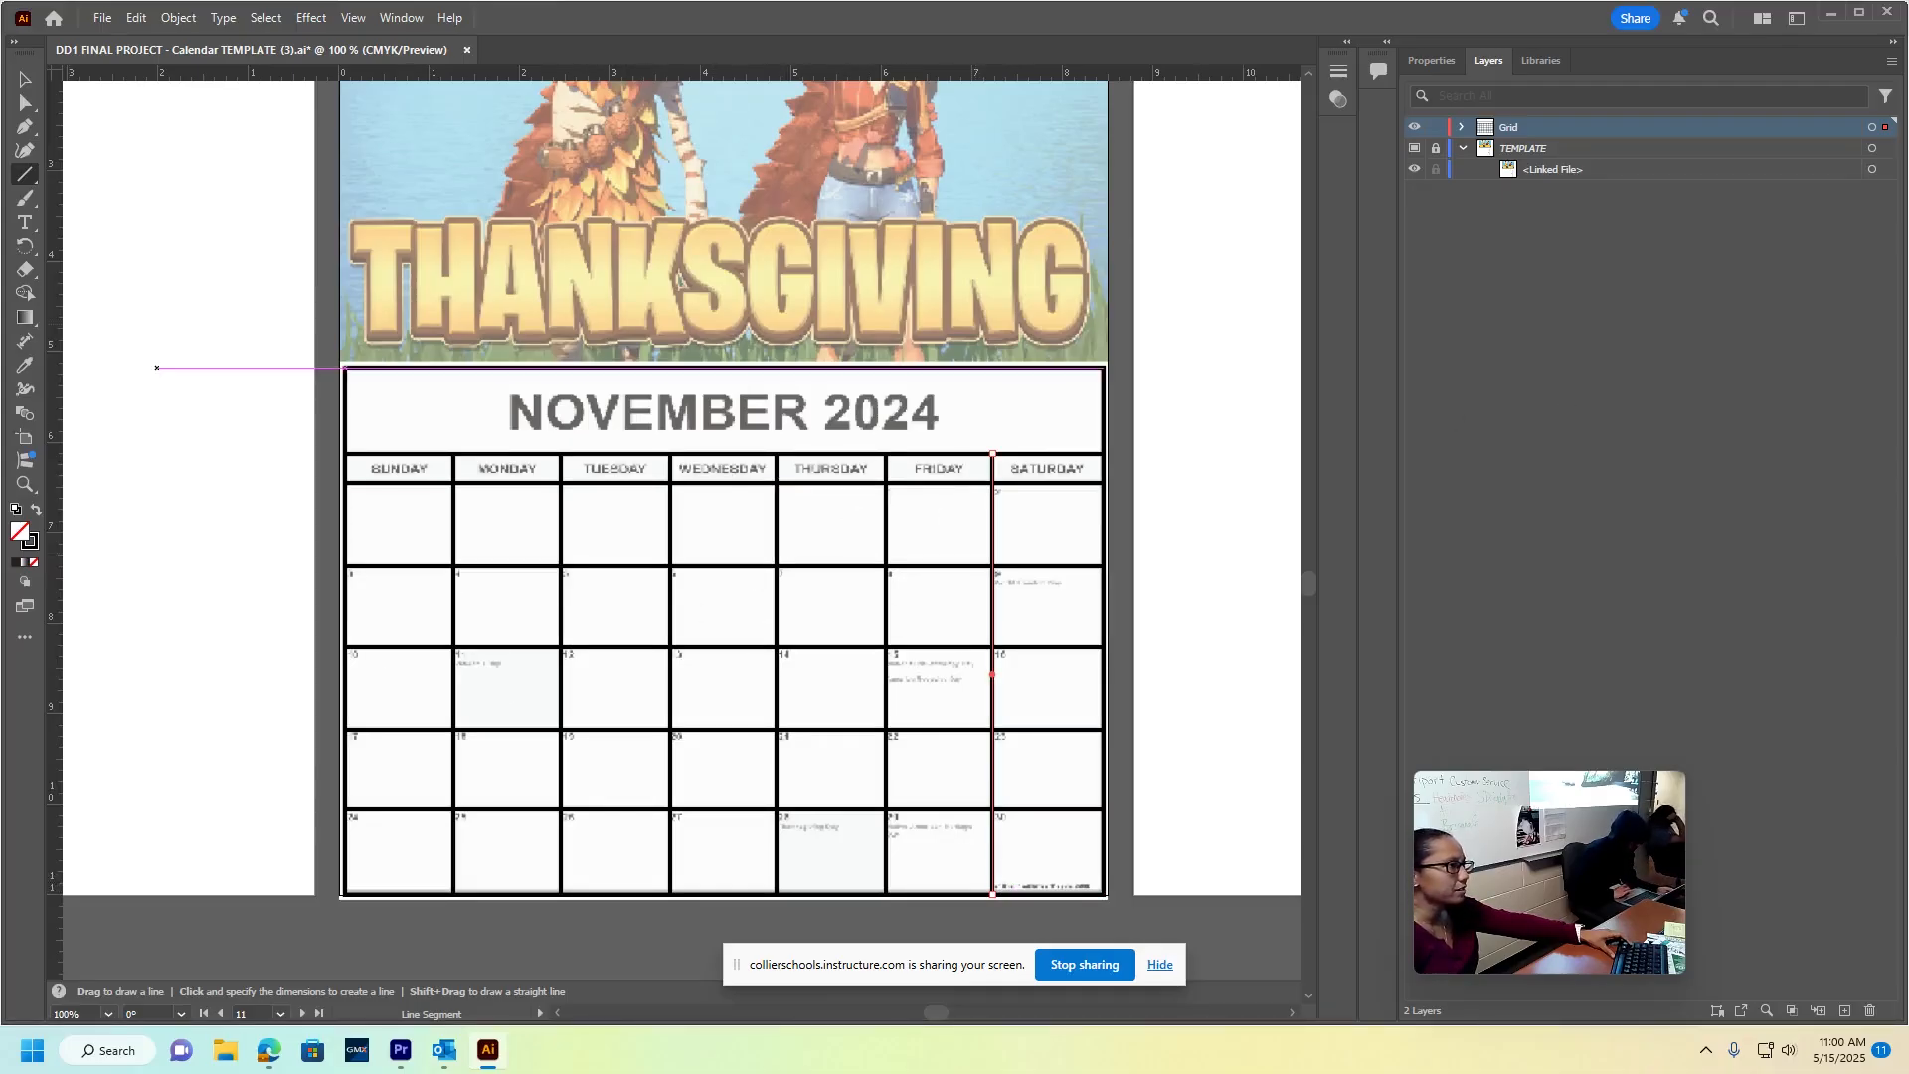
Add a new layer above the Grid layer and name it Month
left_click(1705, 237)
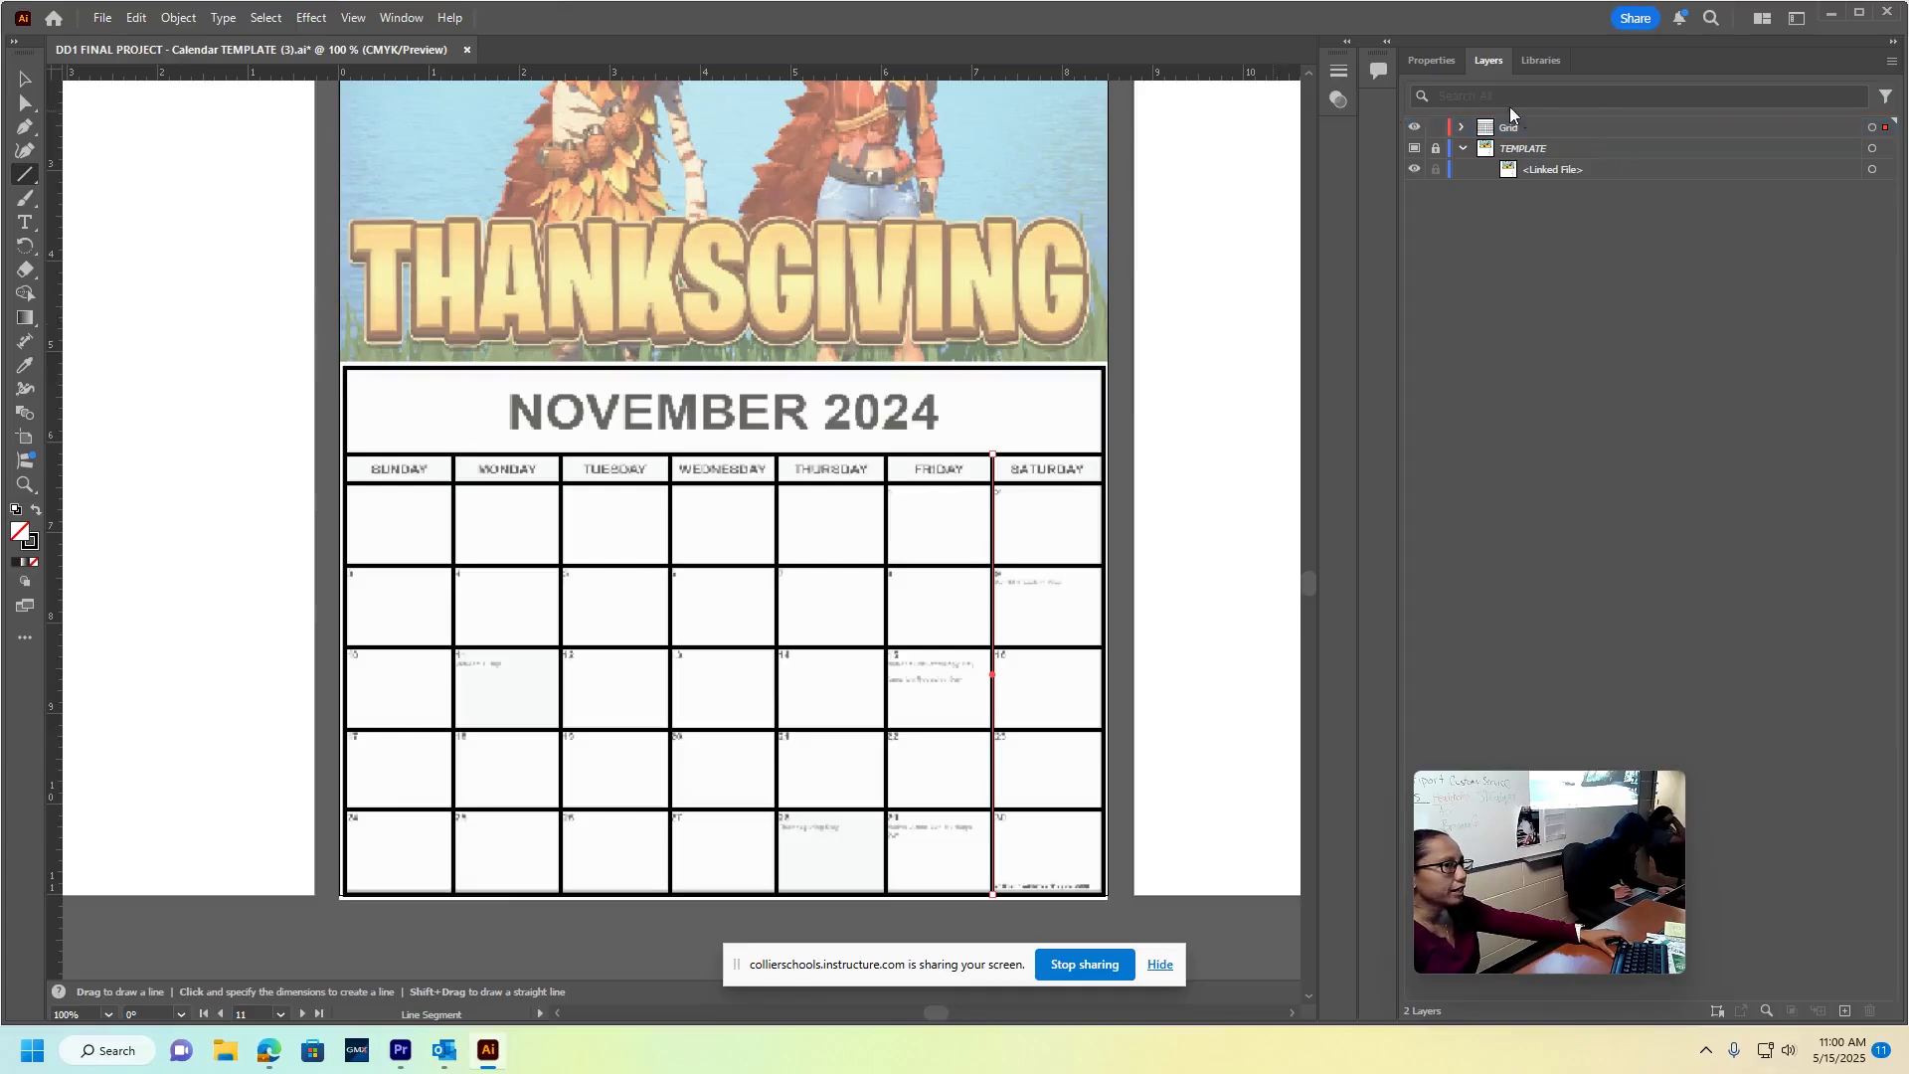
left_click(1530, 127)
left_click(1847, 1011)
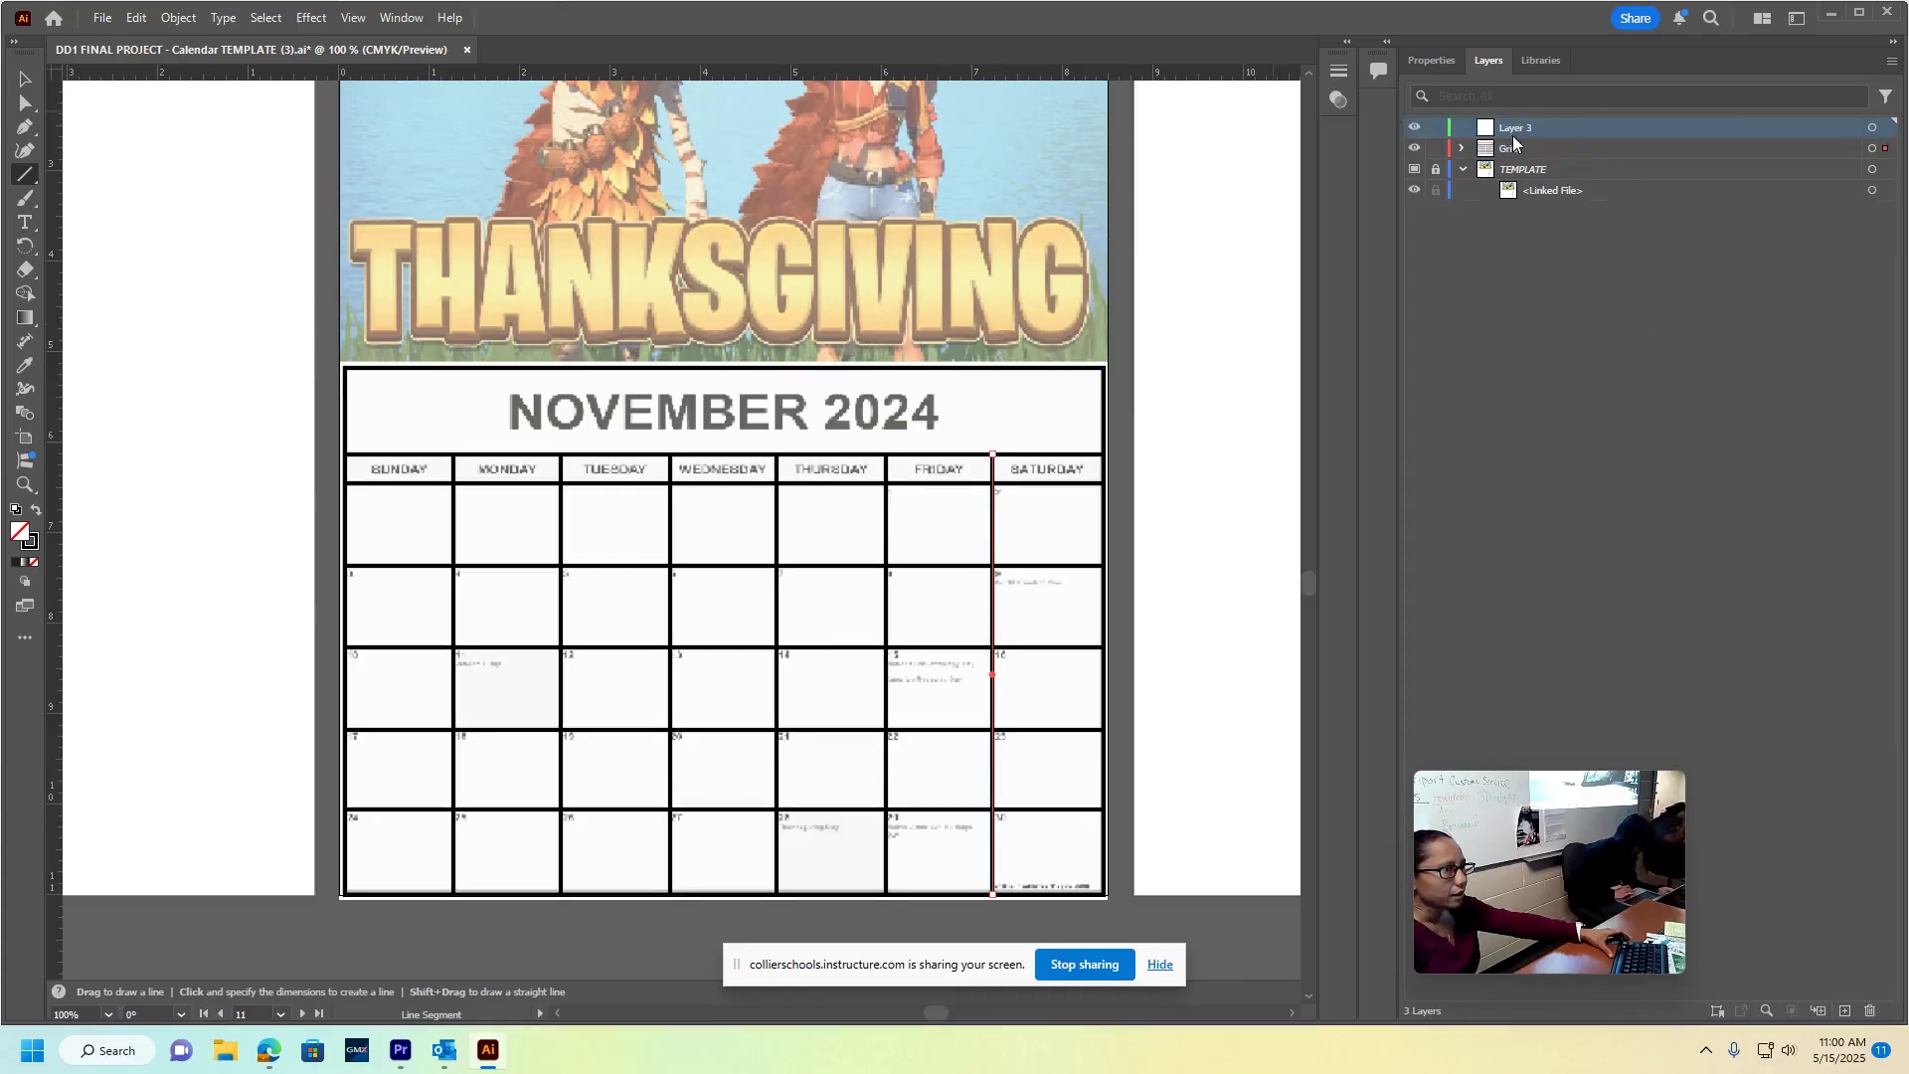
double_click(1532, 128)
type("Month")
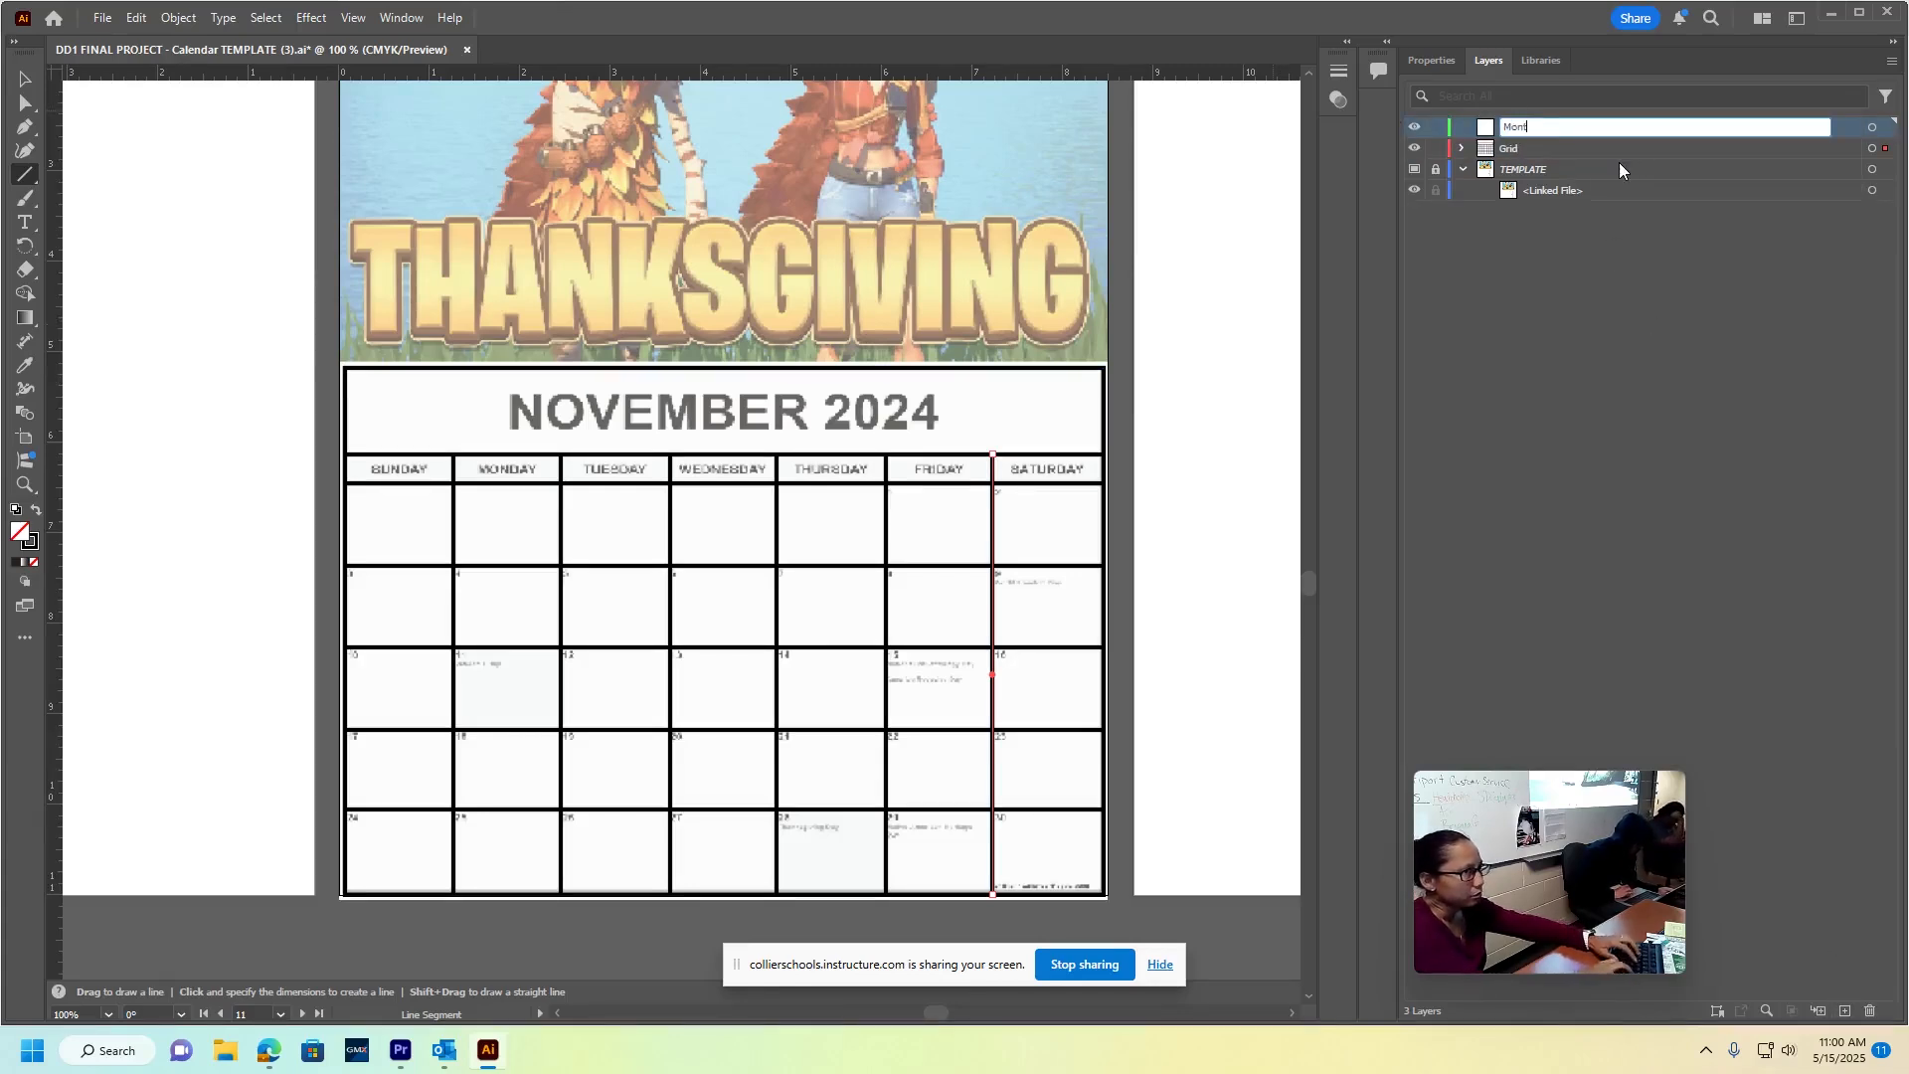
key("Return")
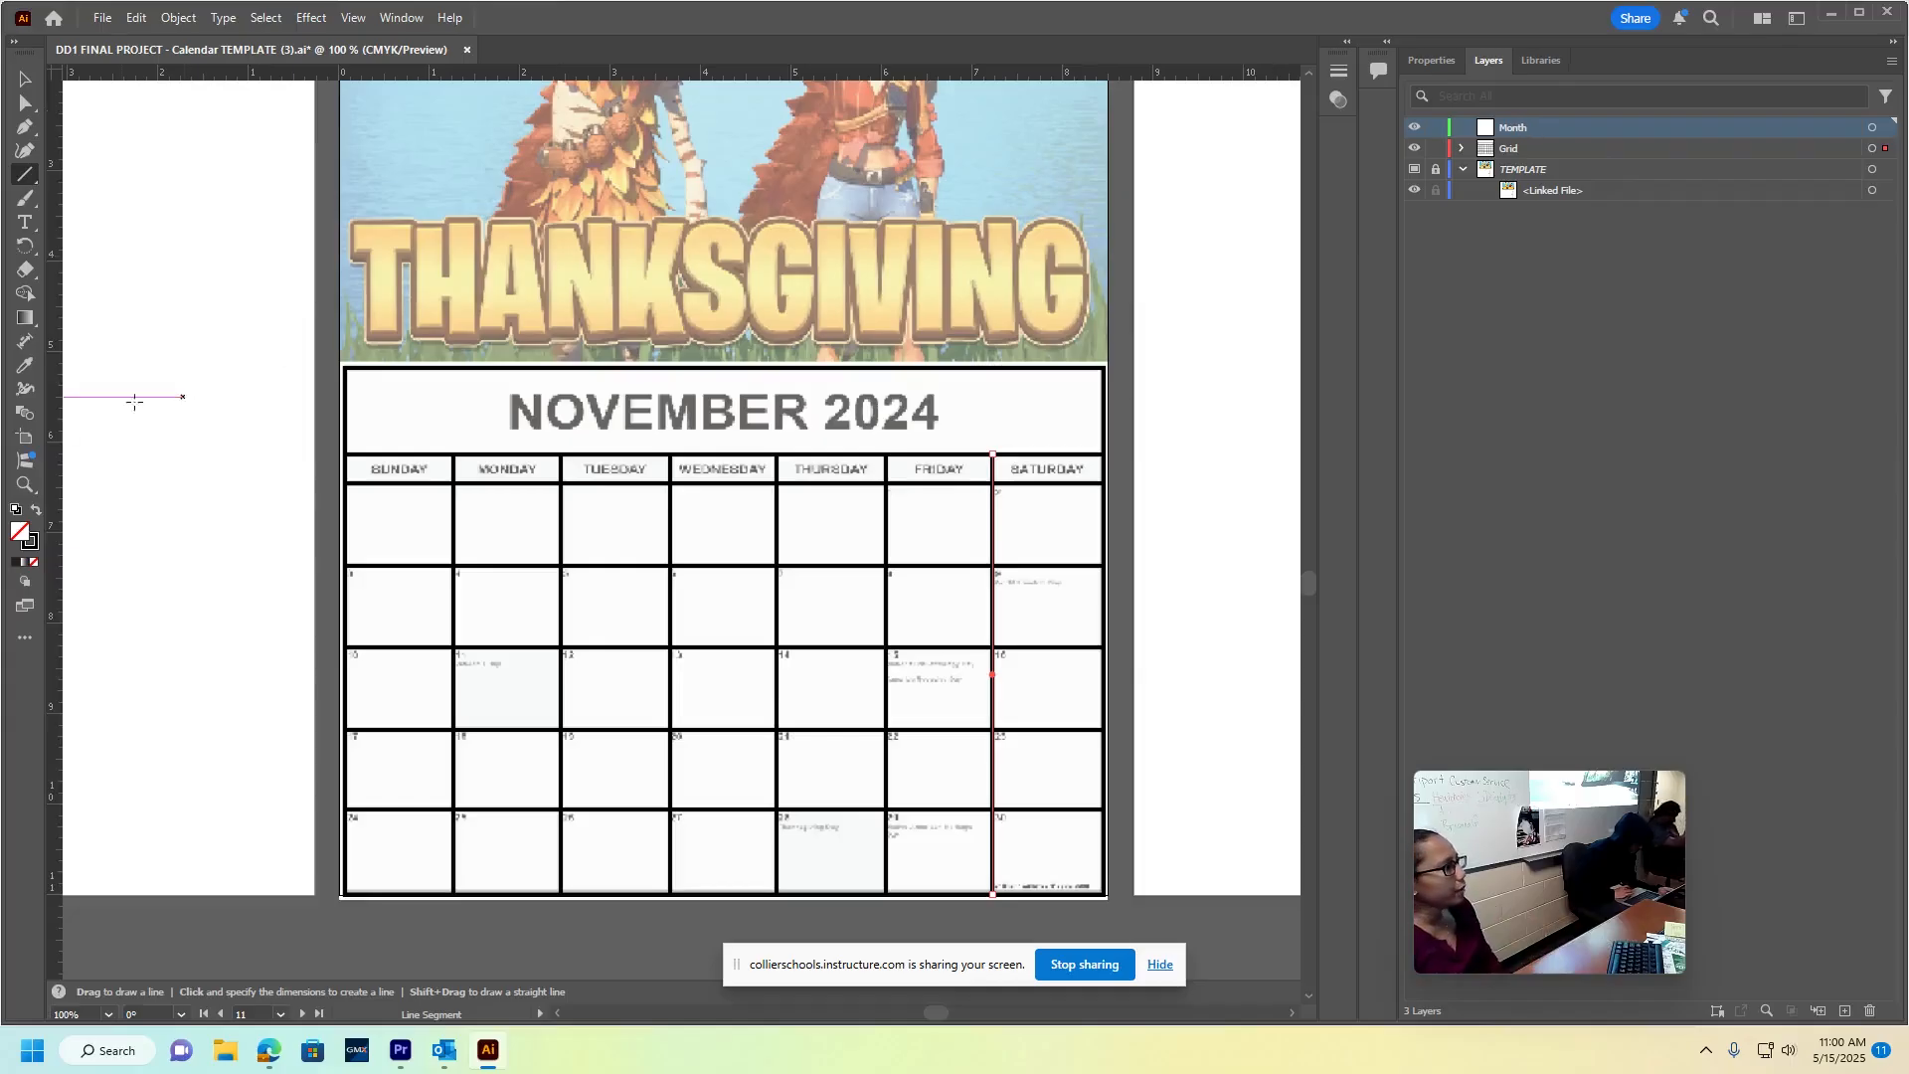
Add the title text "NOVEMBER 2026" on the Month layer over the template's month heading
left_click(26, 224)
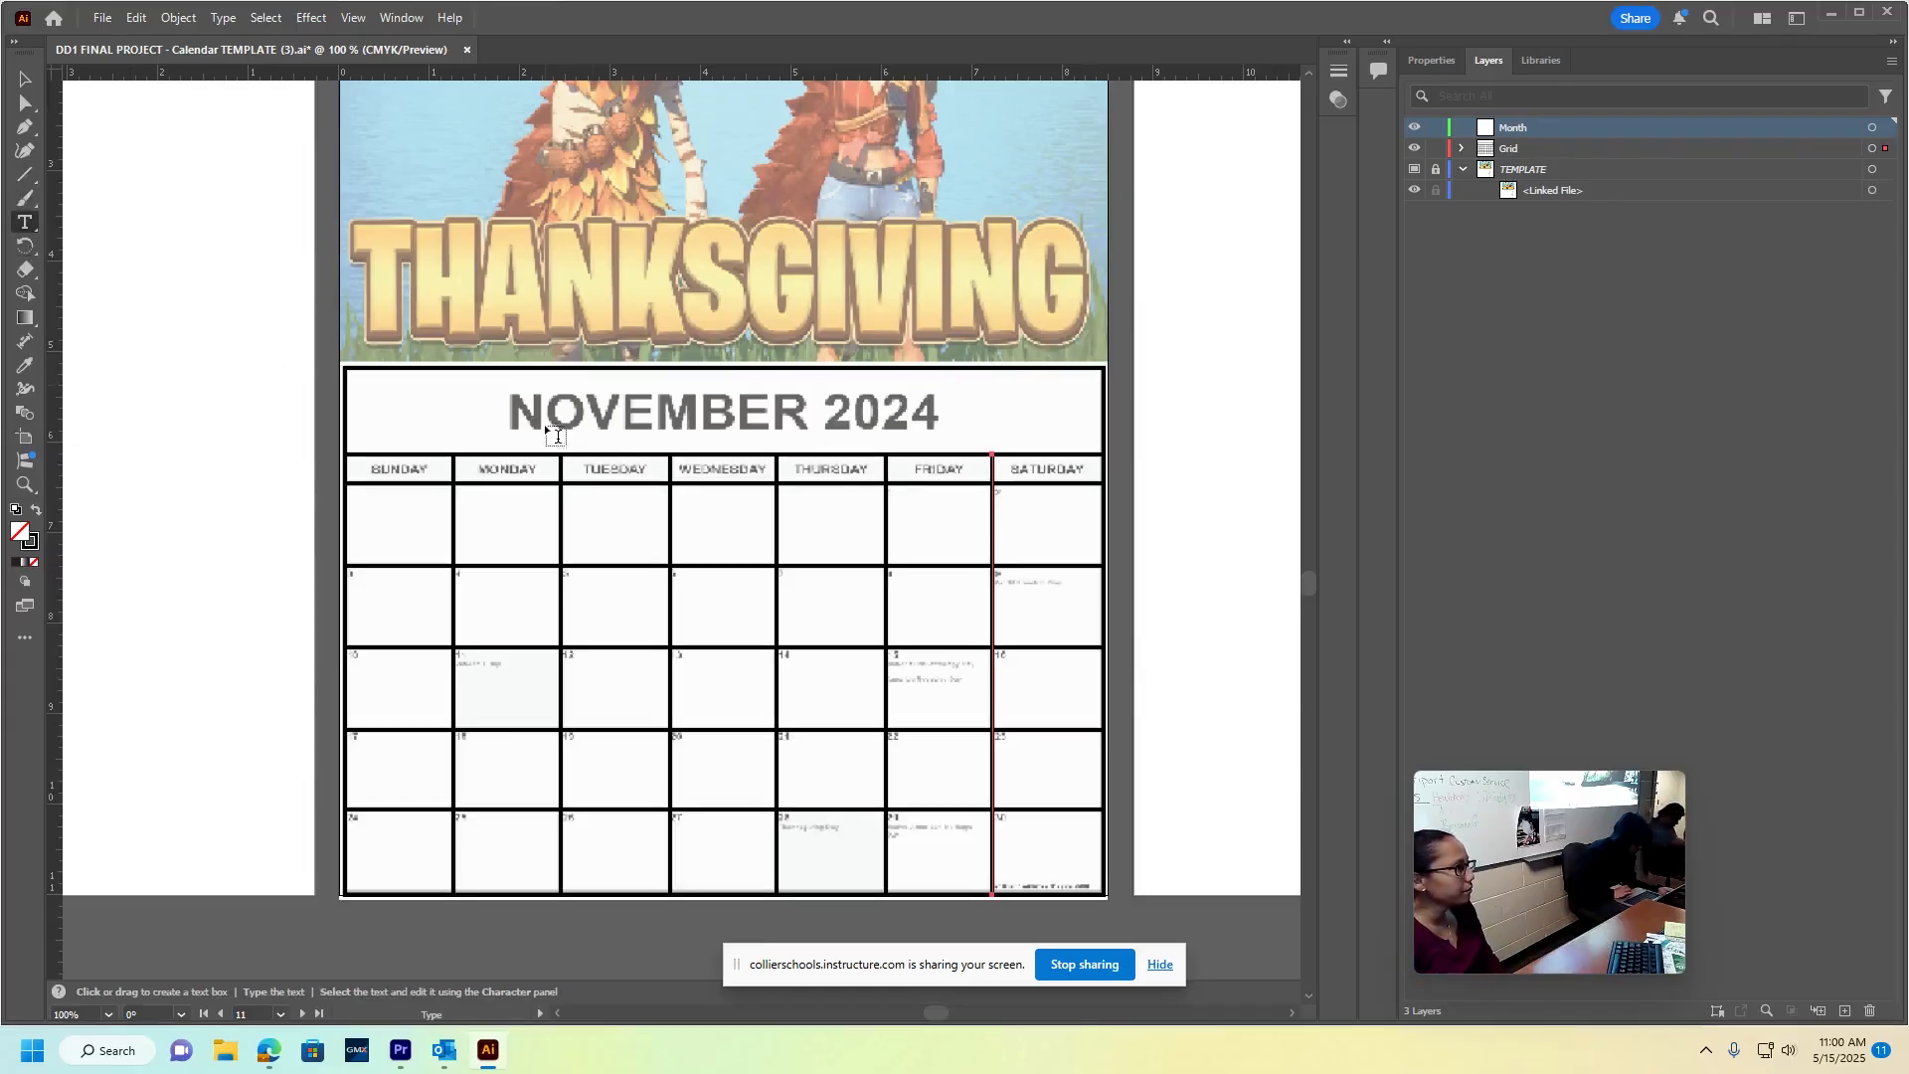
left_click(526, 418)
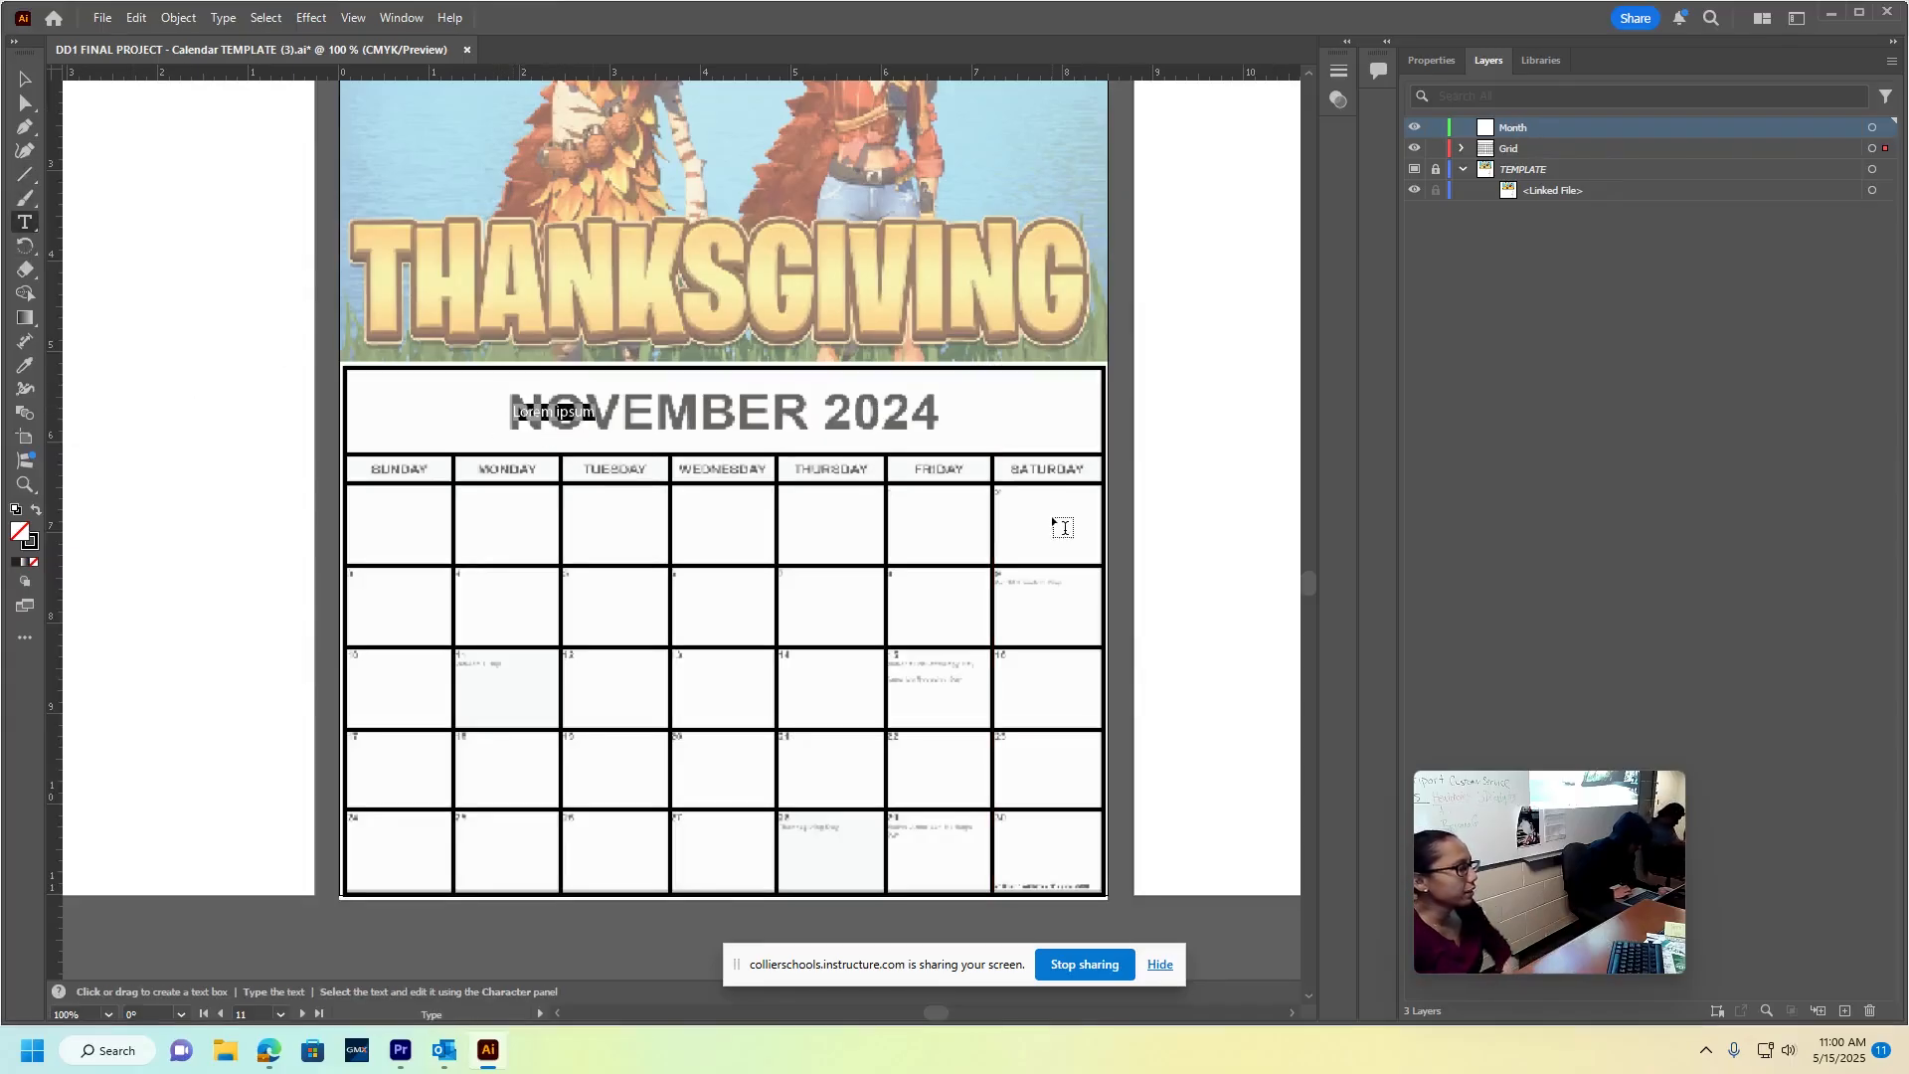
type("NOVE")
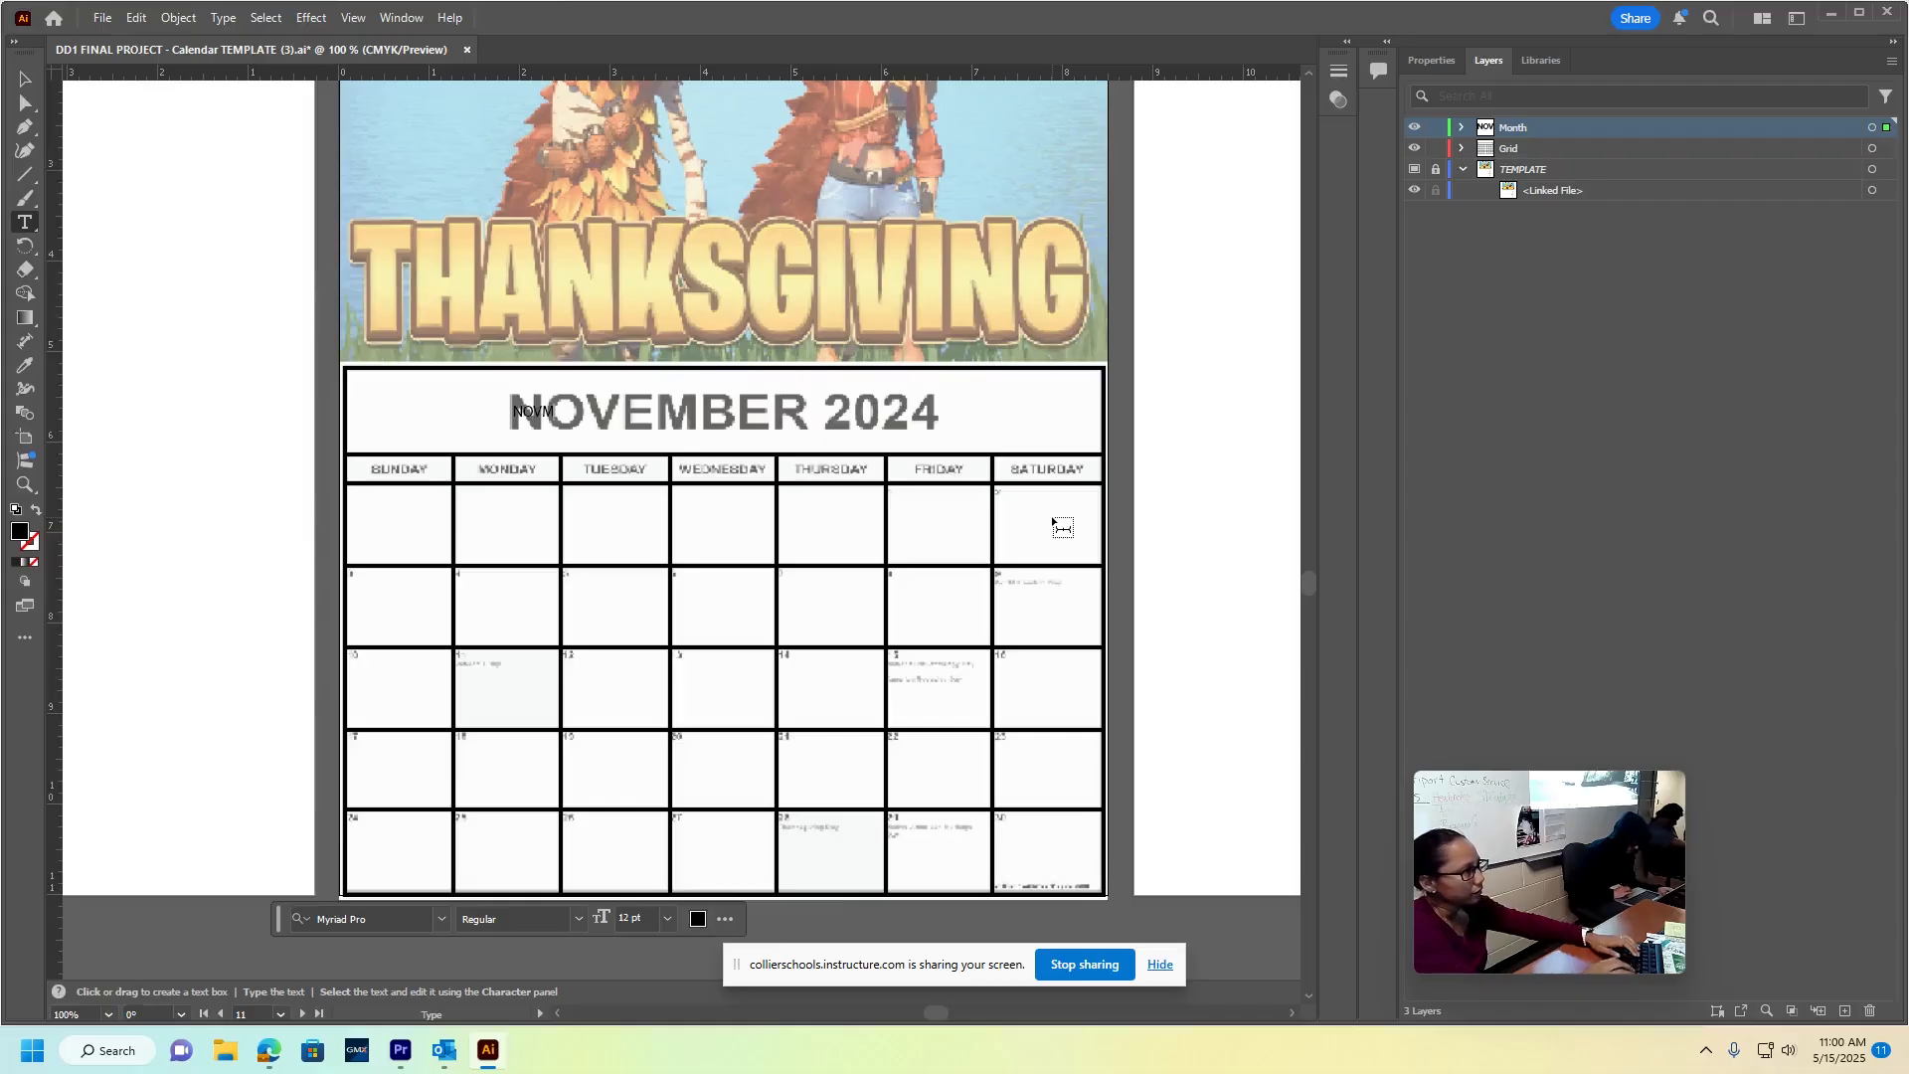
type("MBER 2024")
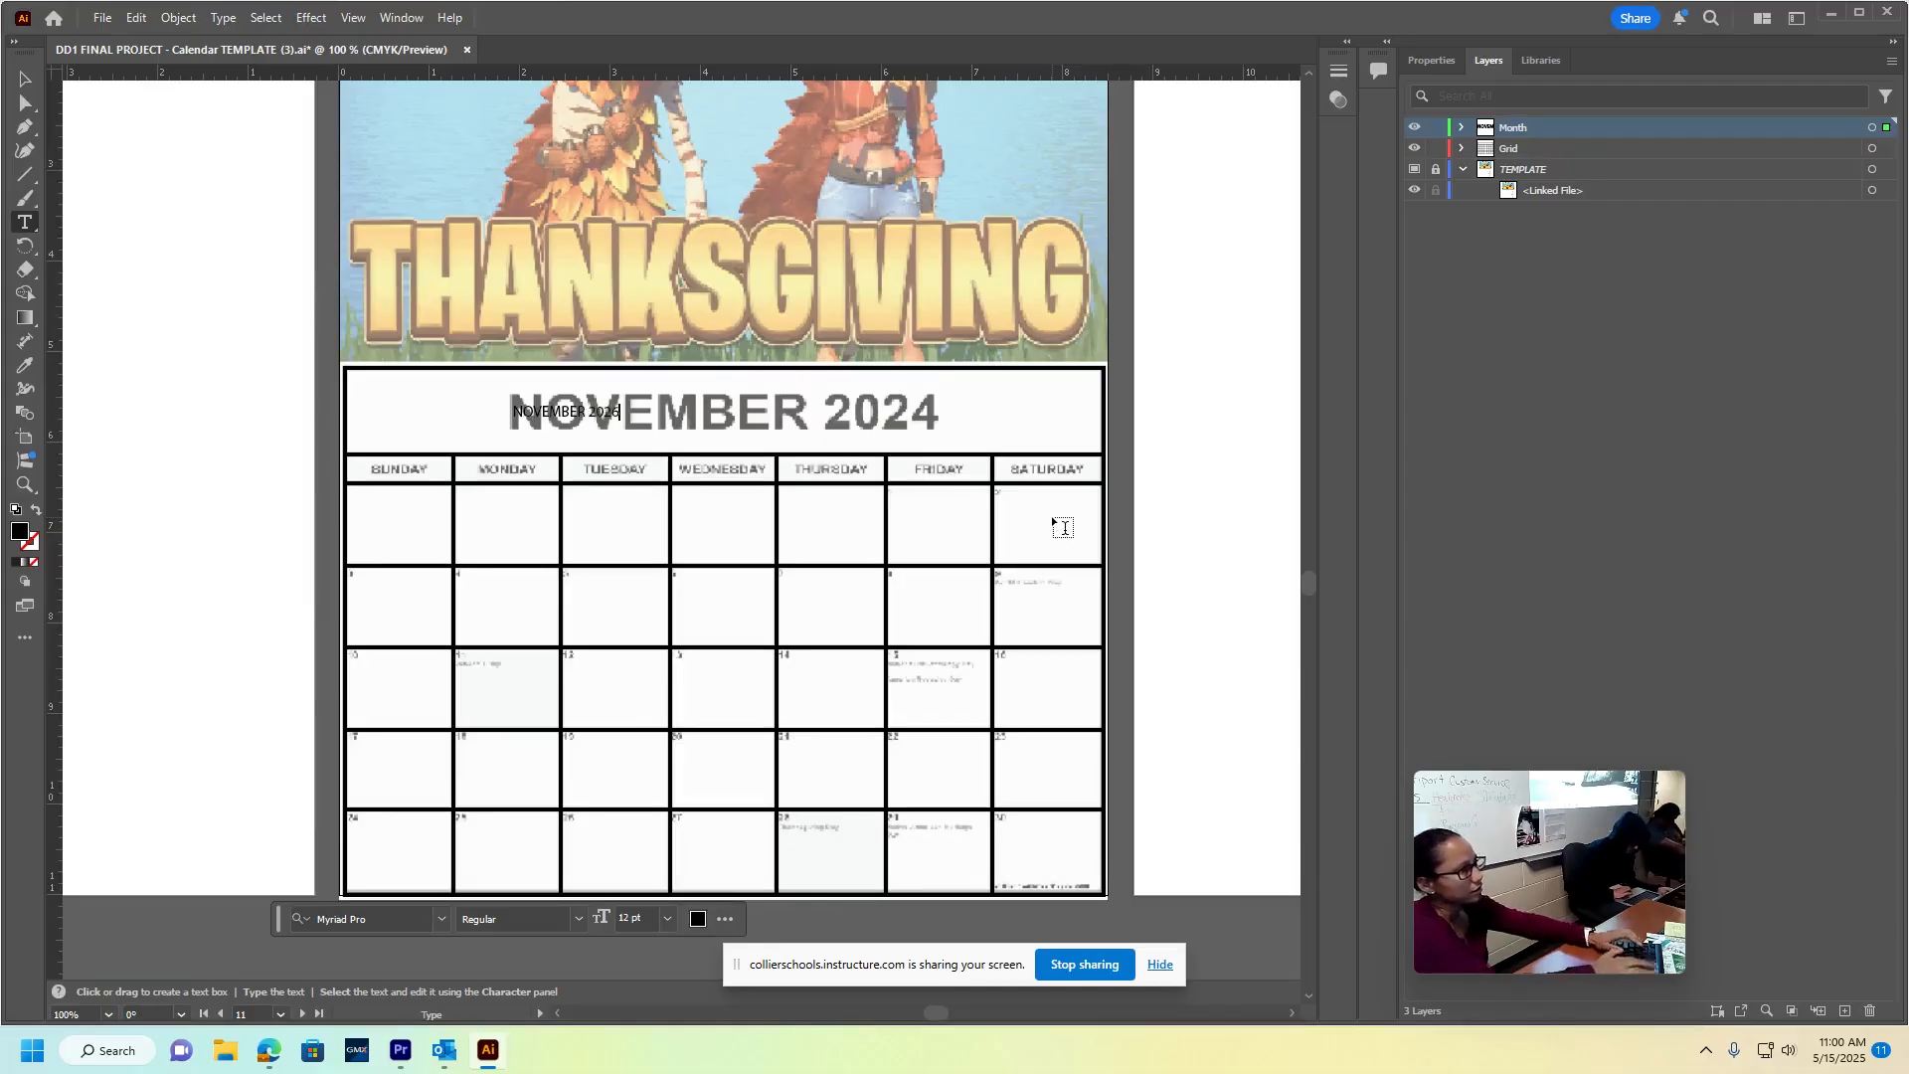
Set the NOVEMBER 2026 title to 60 pt and center it over the template's month heading
key("ctrl+a")
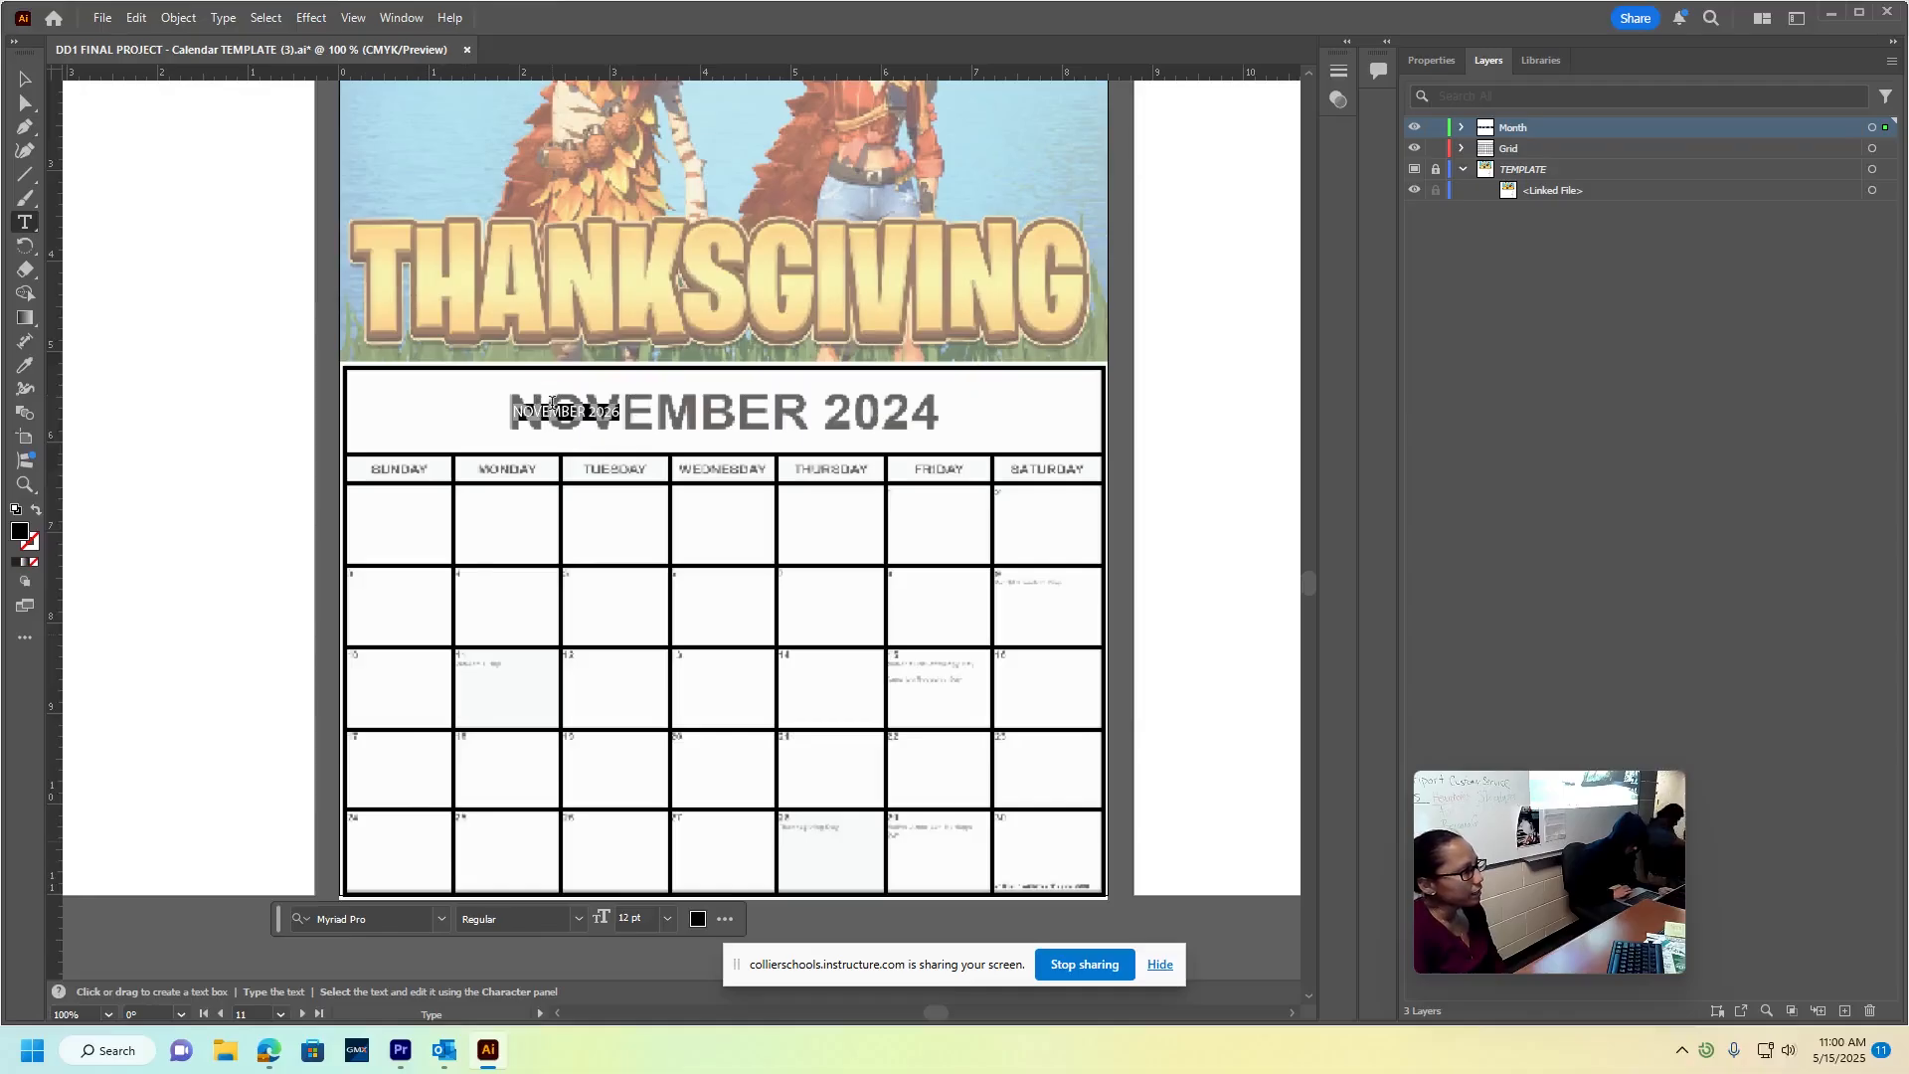
left_click(666, 921)
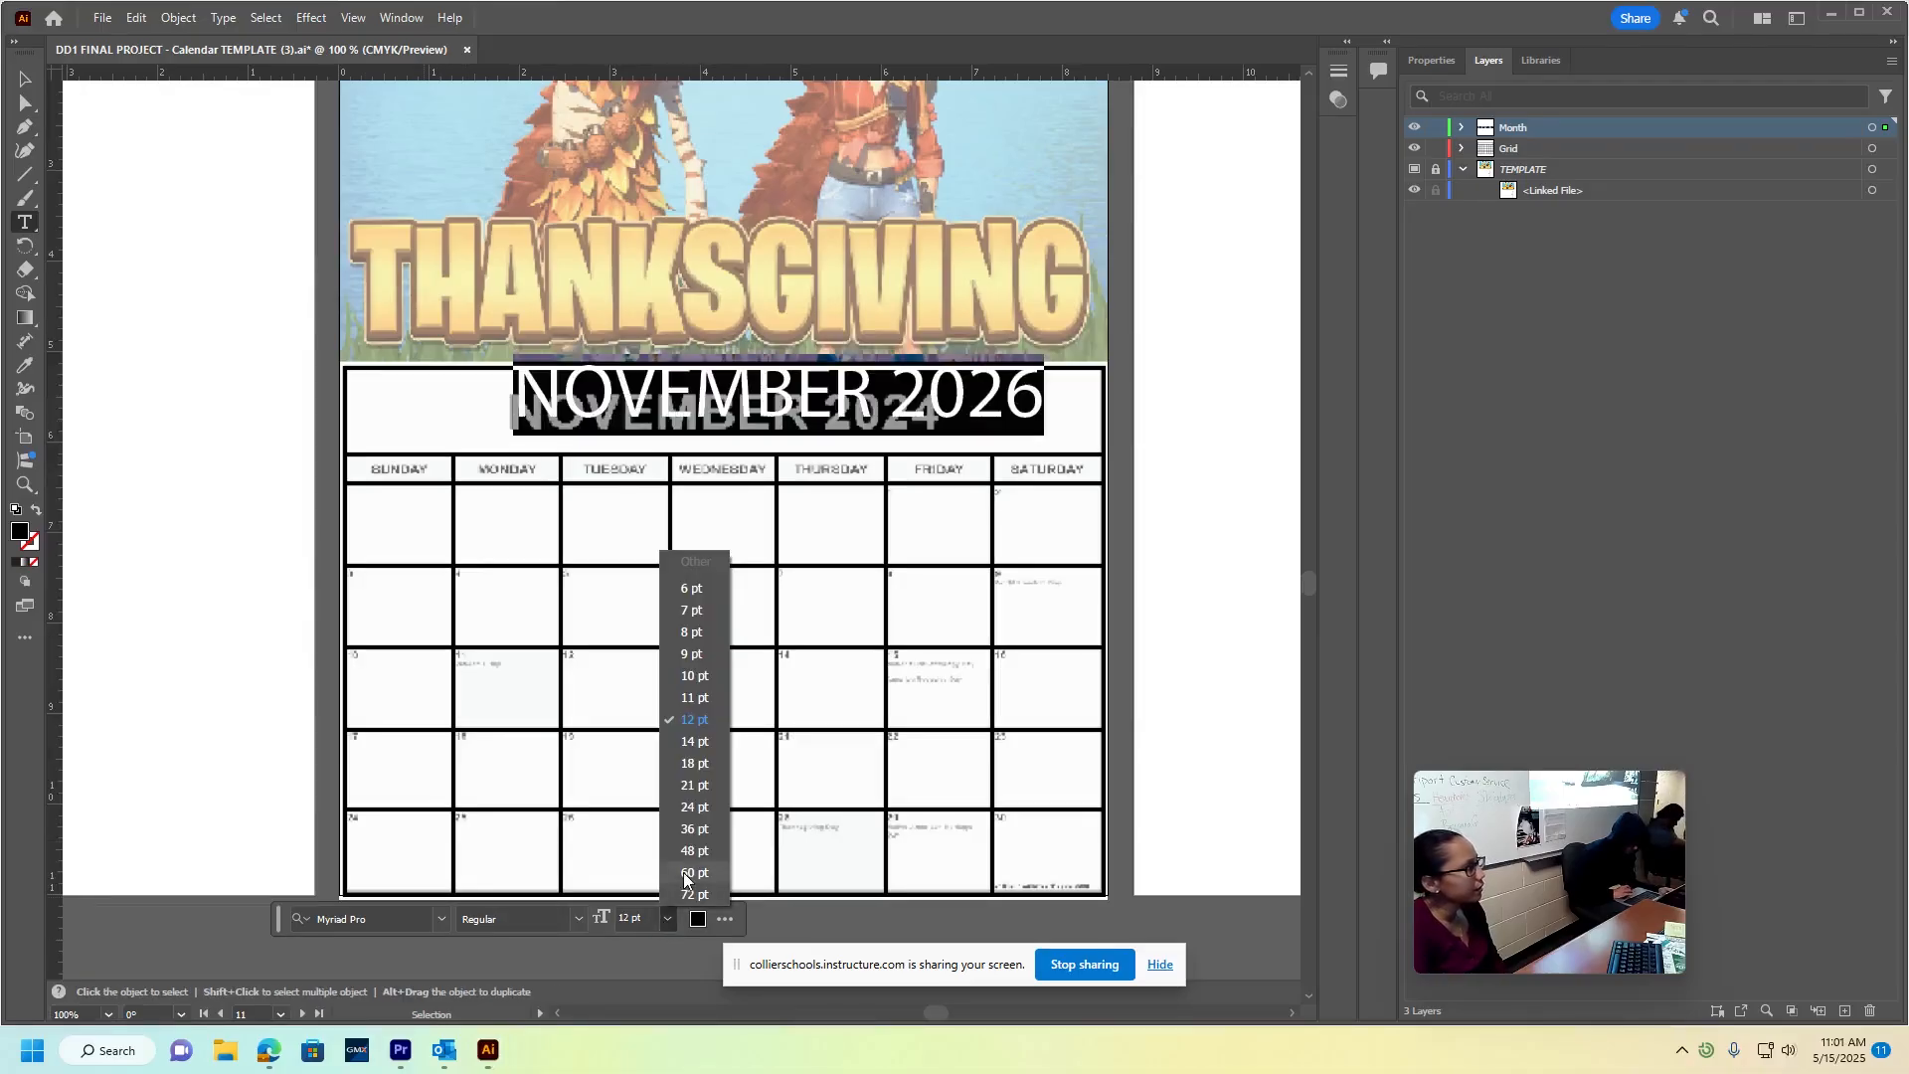
left_click(686, 873)
left_click(25, 79)
left_click_drag(851, 417, 802, 432)
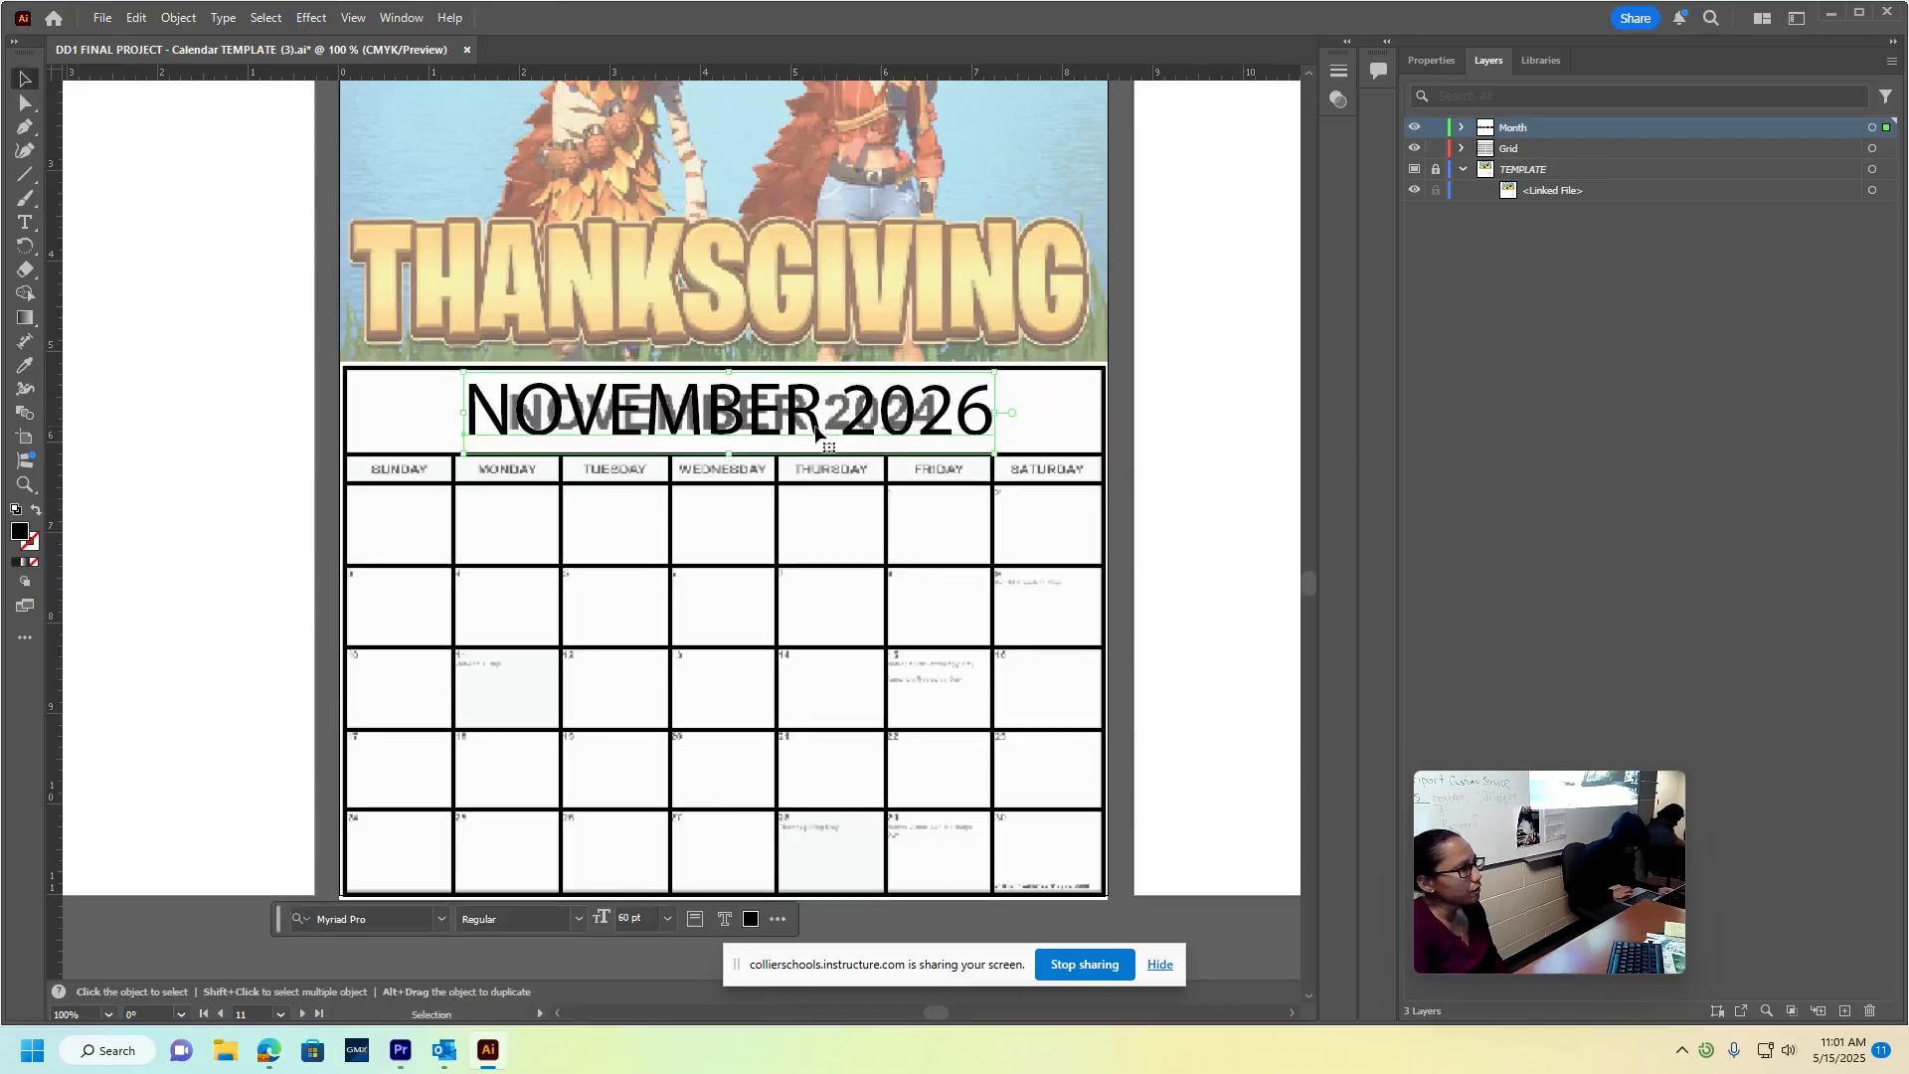
double_click(739, 416)
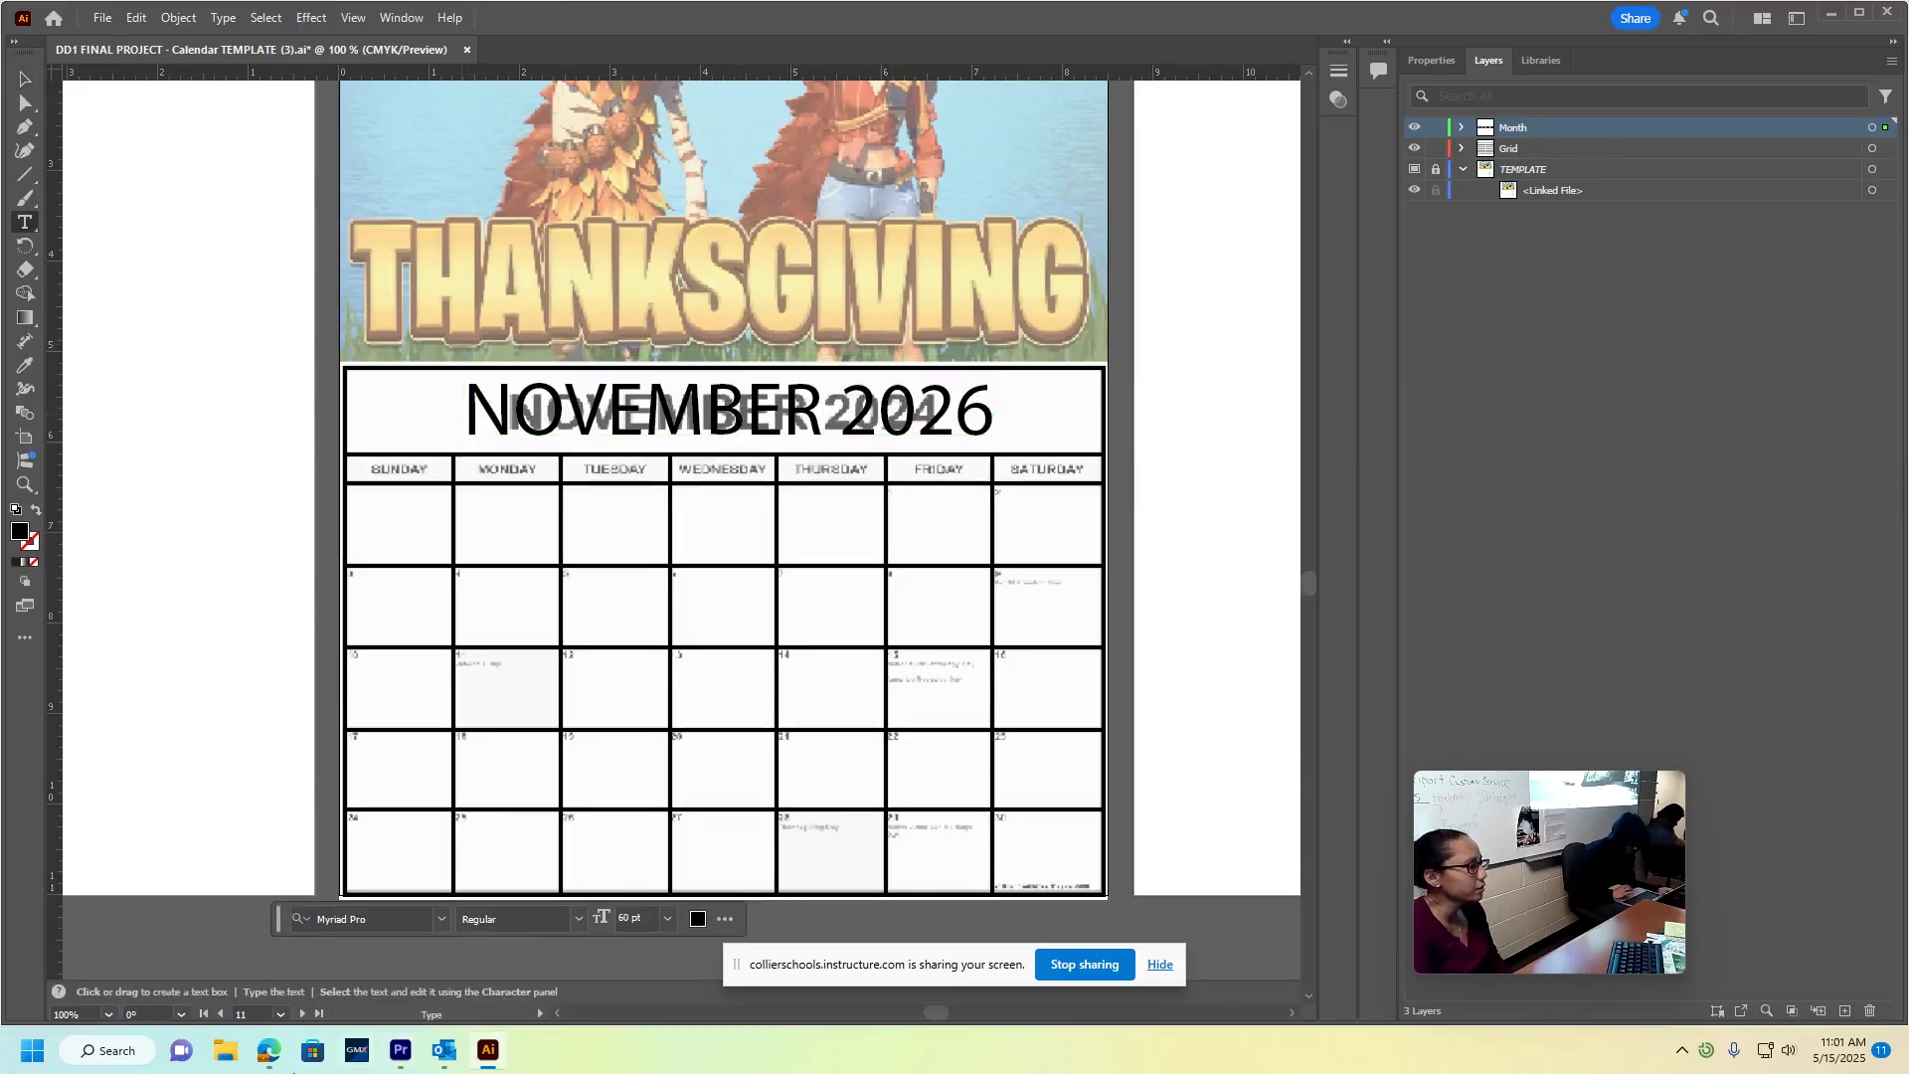
Switch to the Edge browser and open dafont.com in a new tab
mouse_move(268, 1063)
left_click(115, 938)
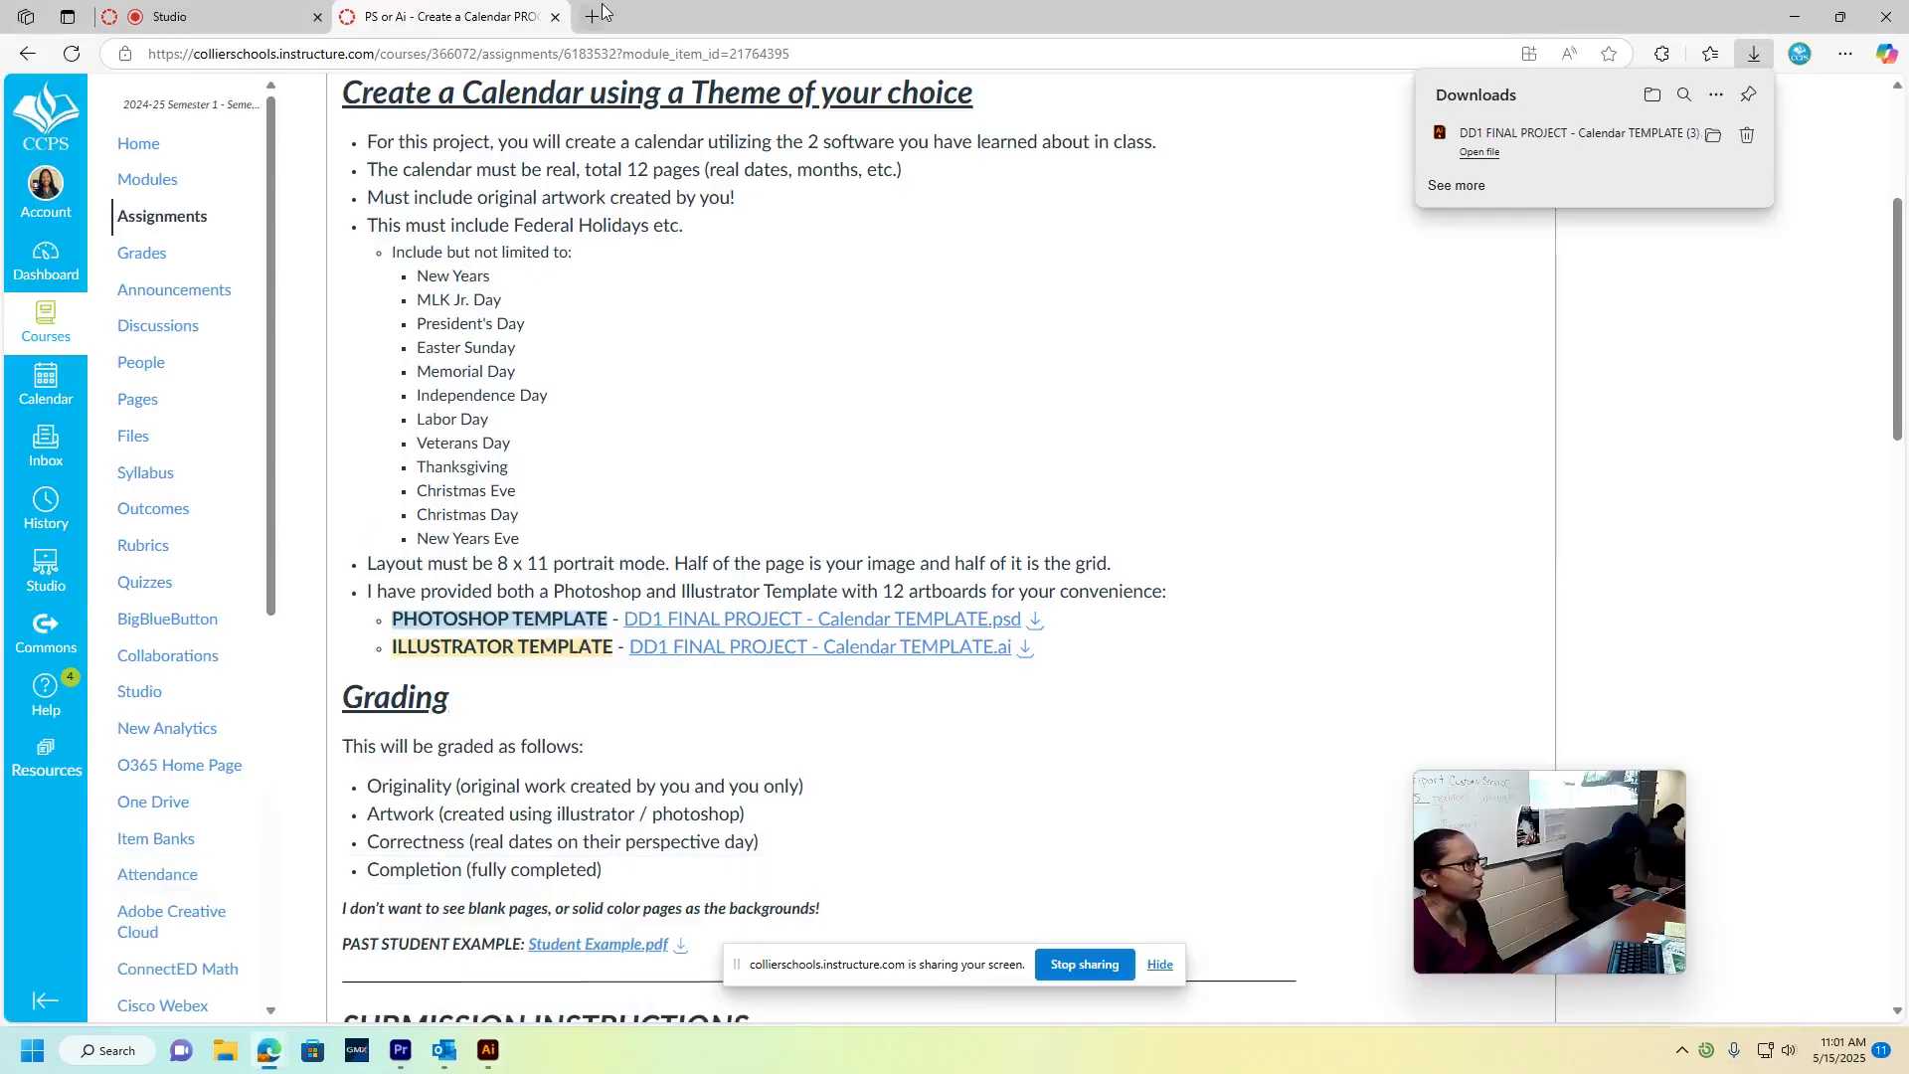
key("ctrl+t")
type("da")
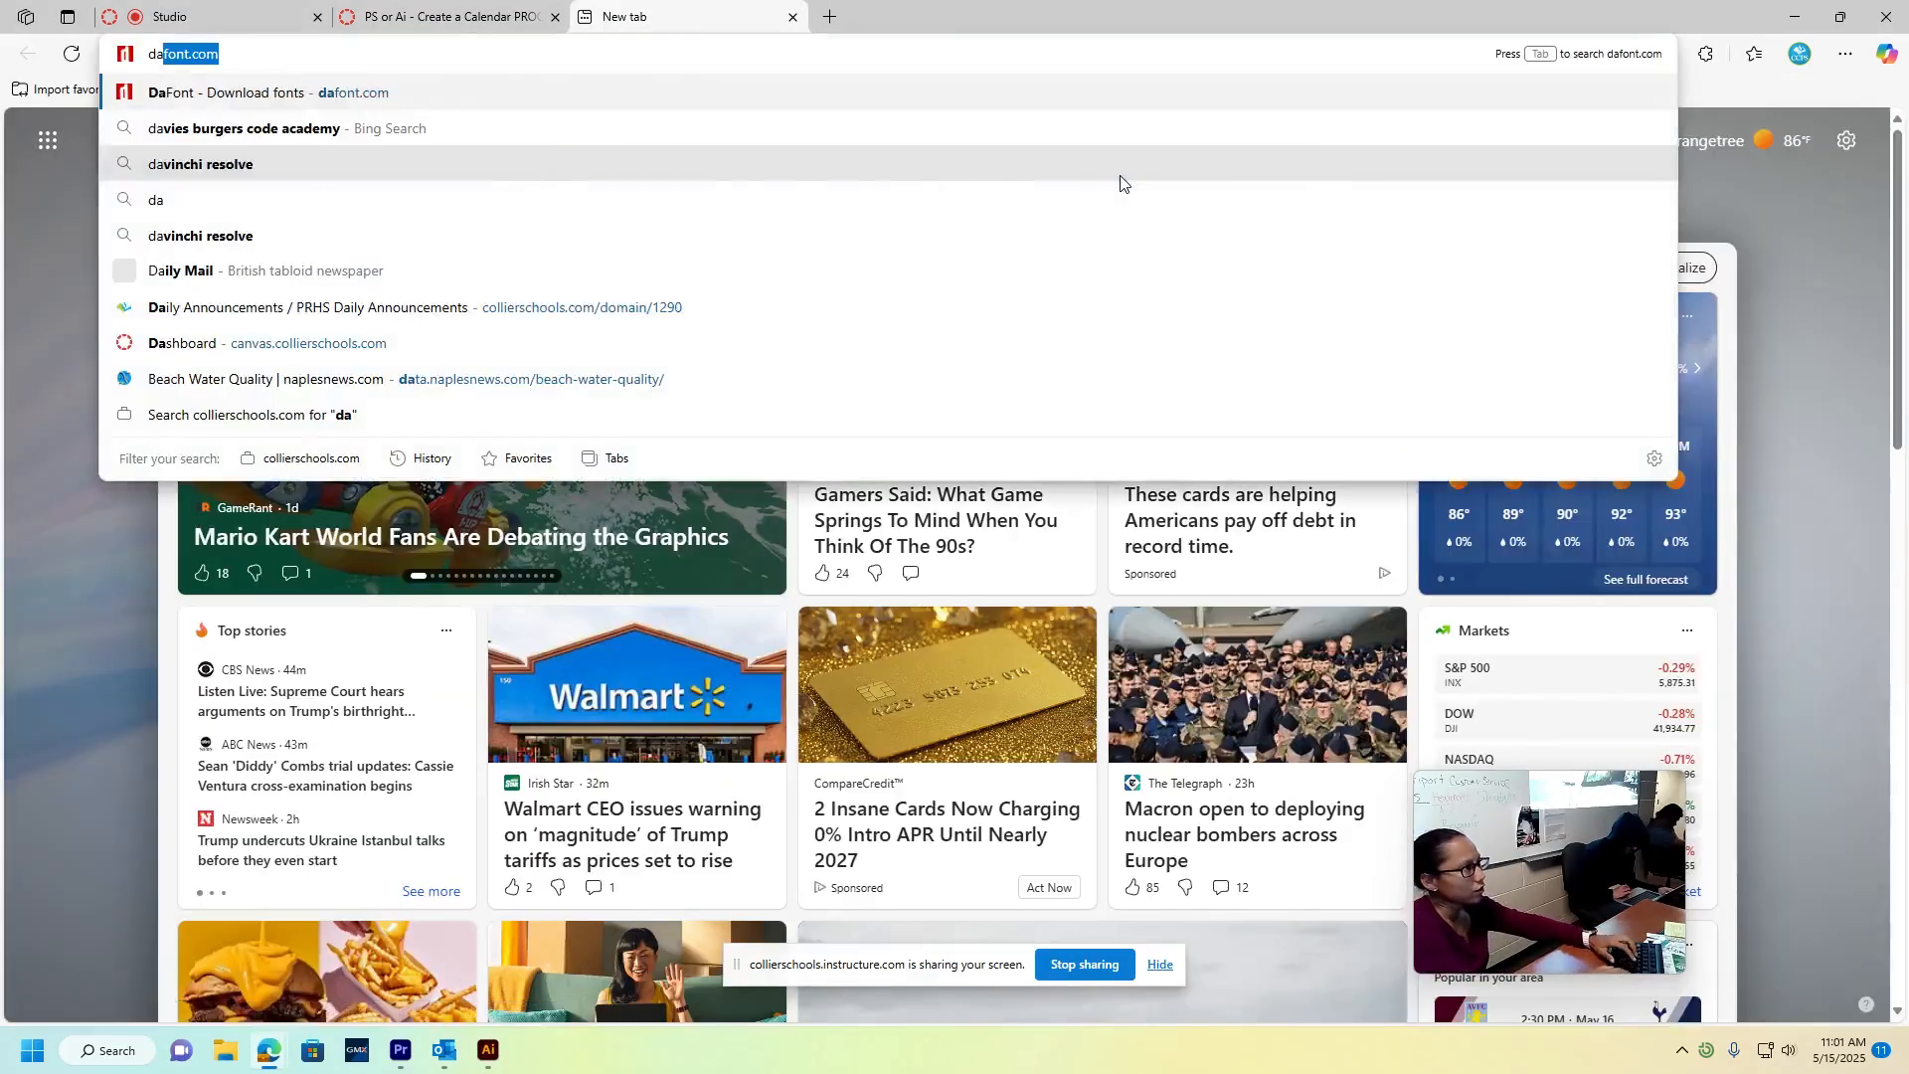
key("Return")
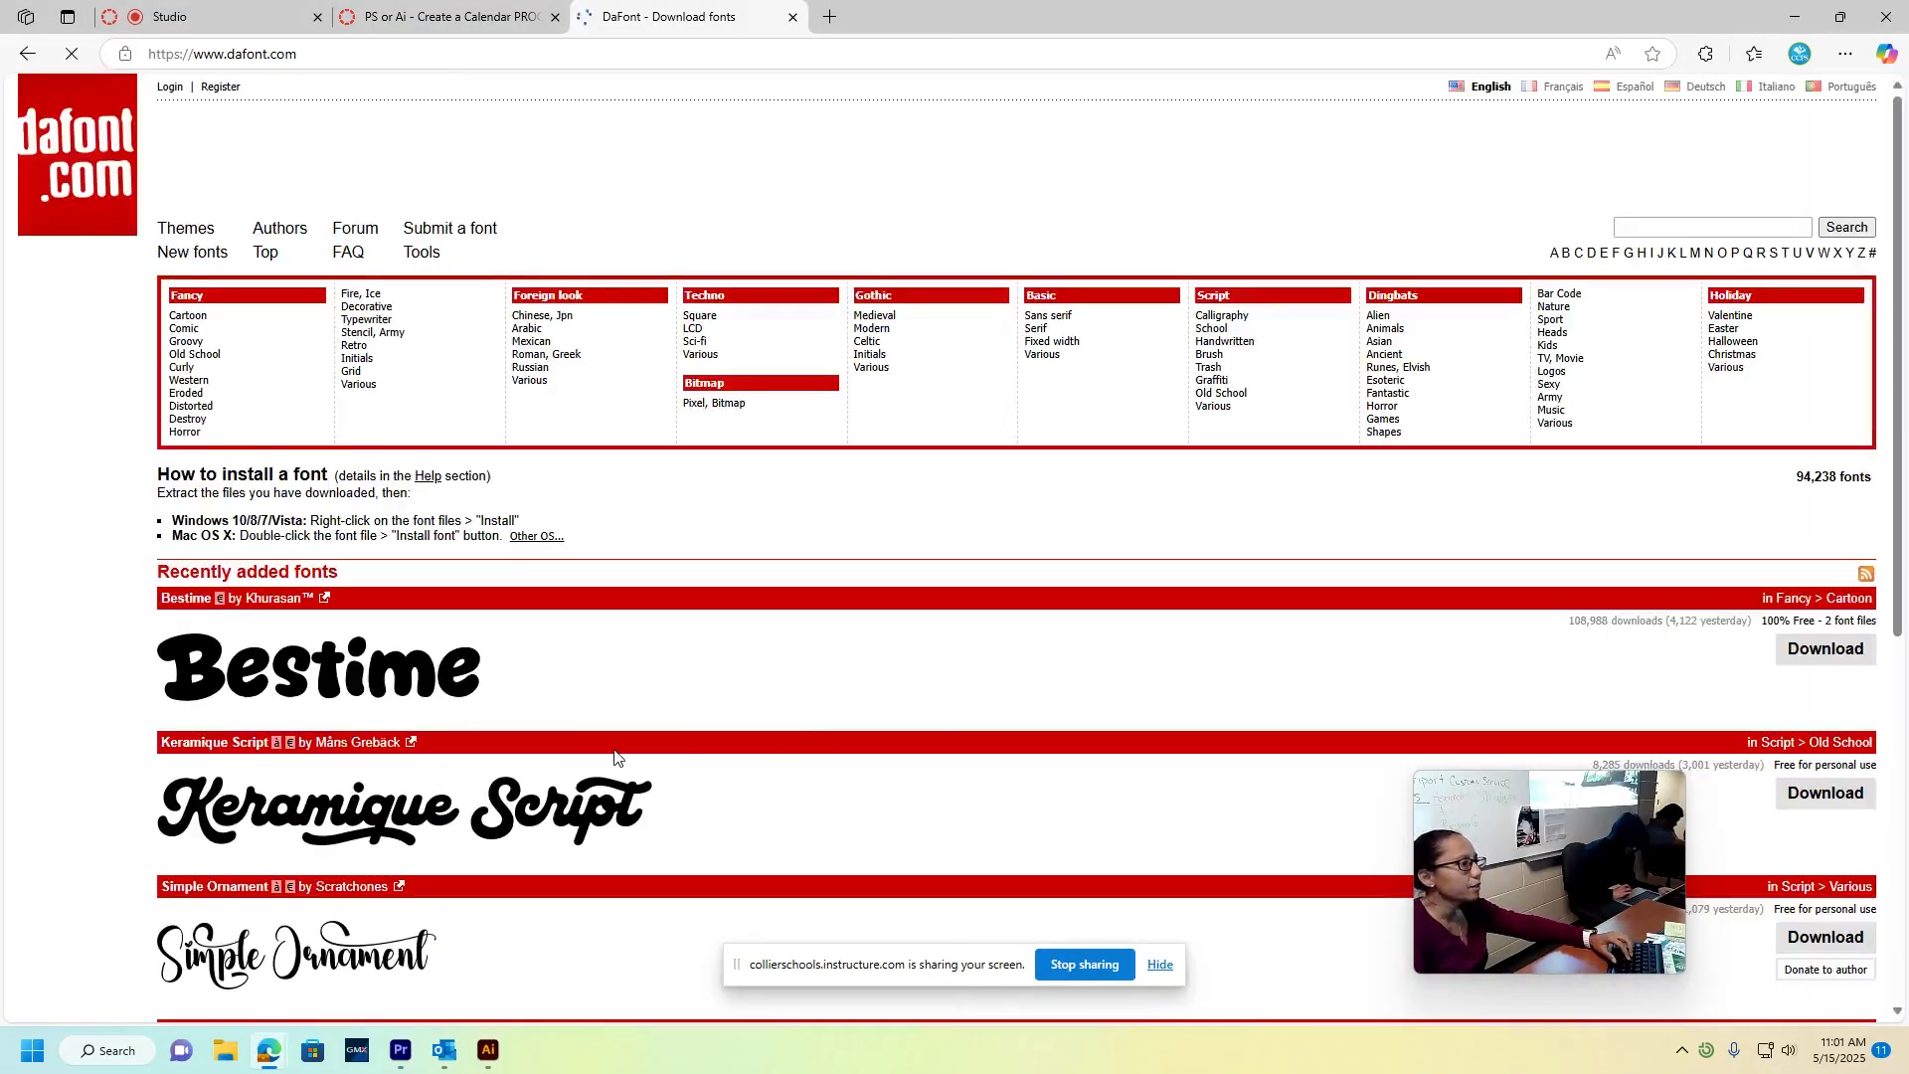
scroll(615, 758, "down", 3)
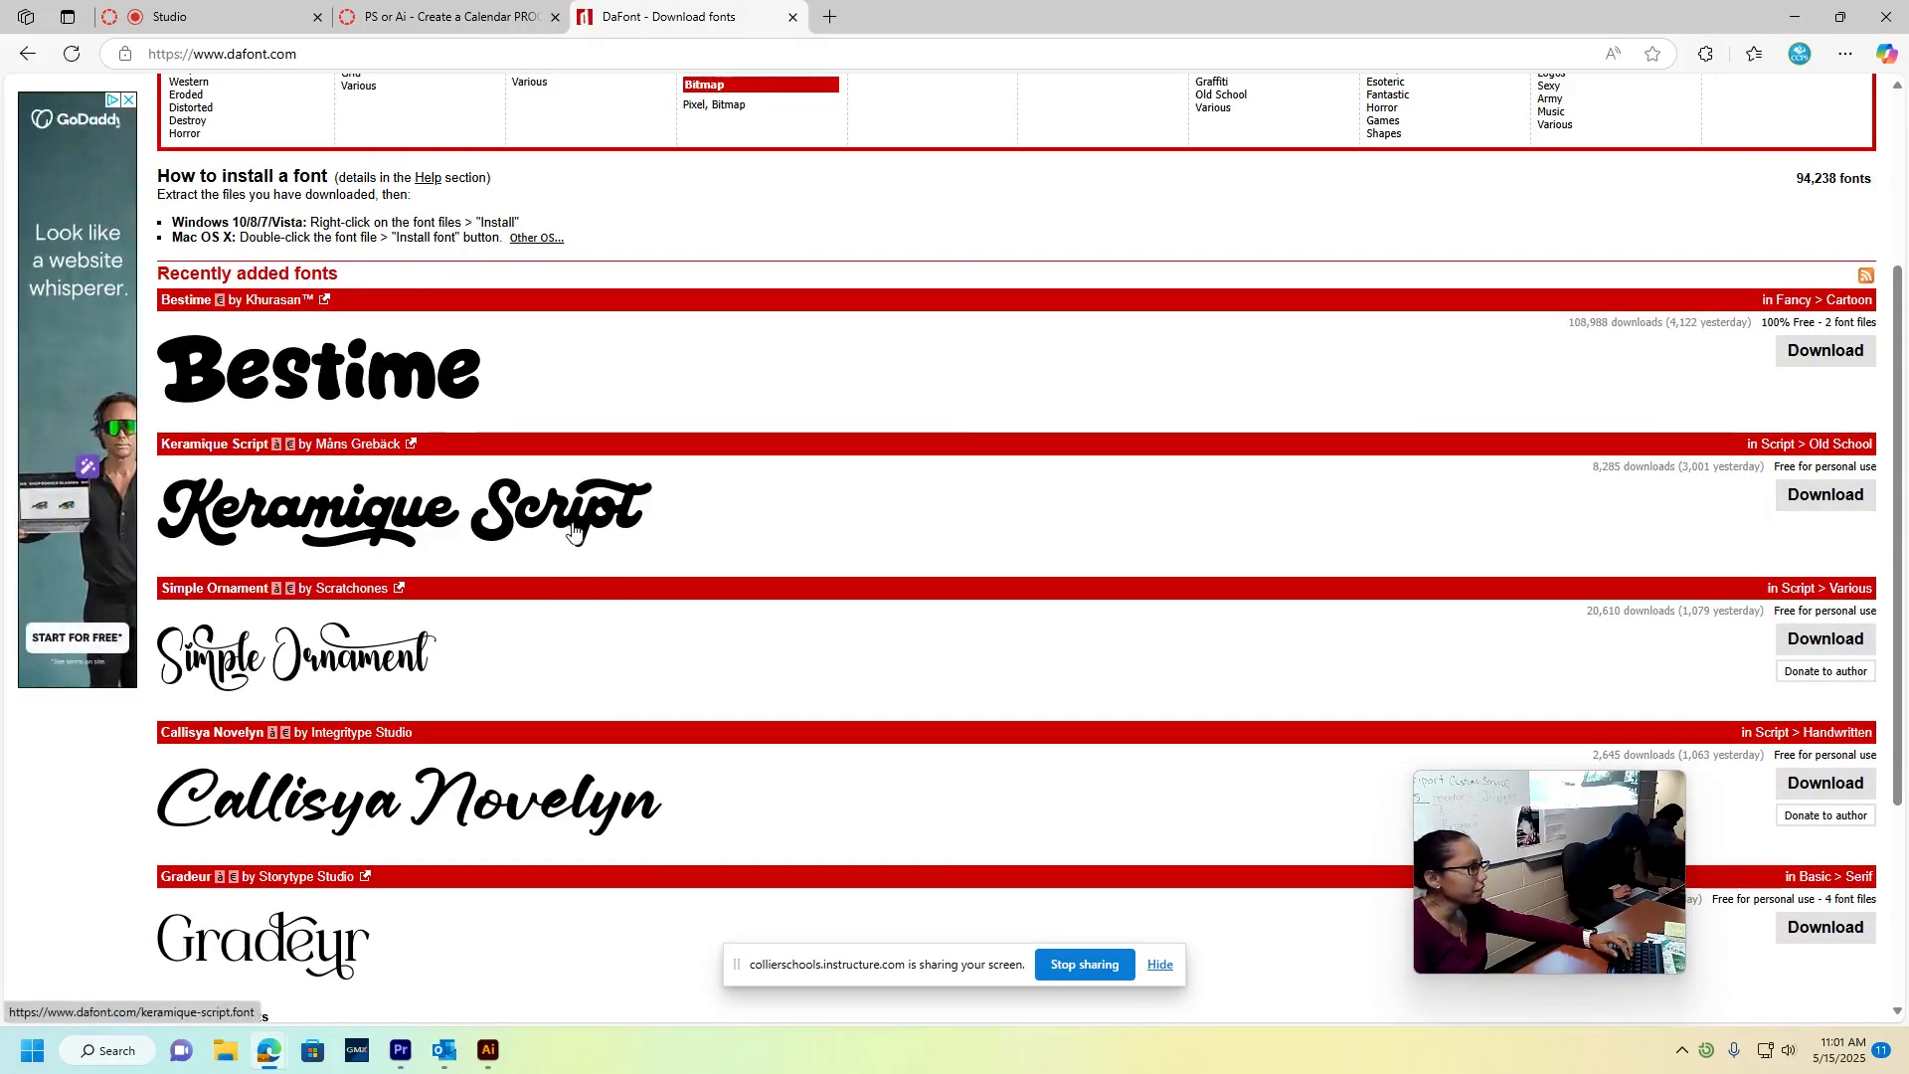
scroll(1872, 509, "up", 3)
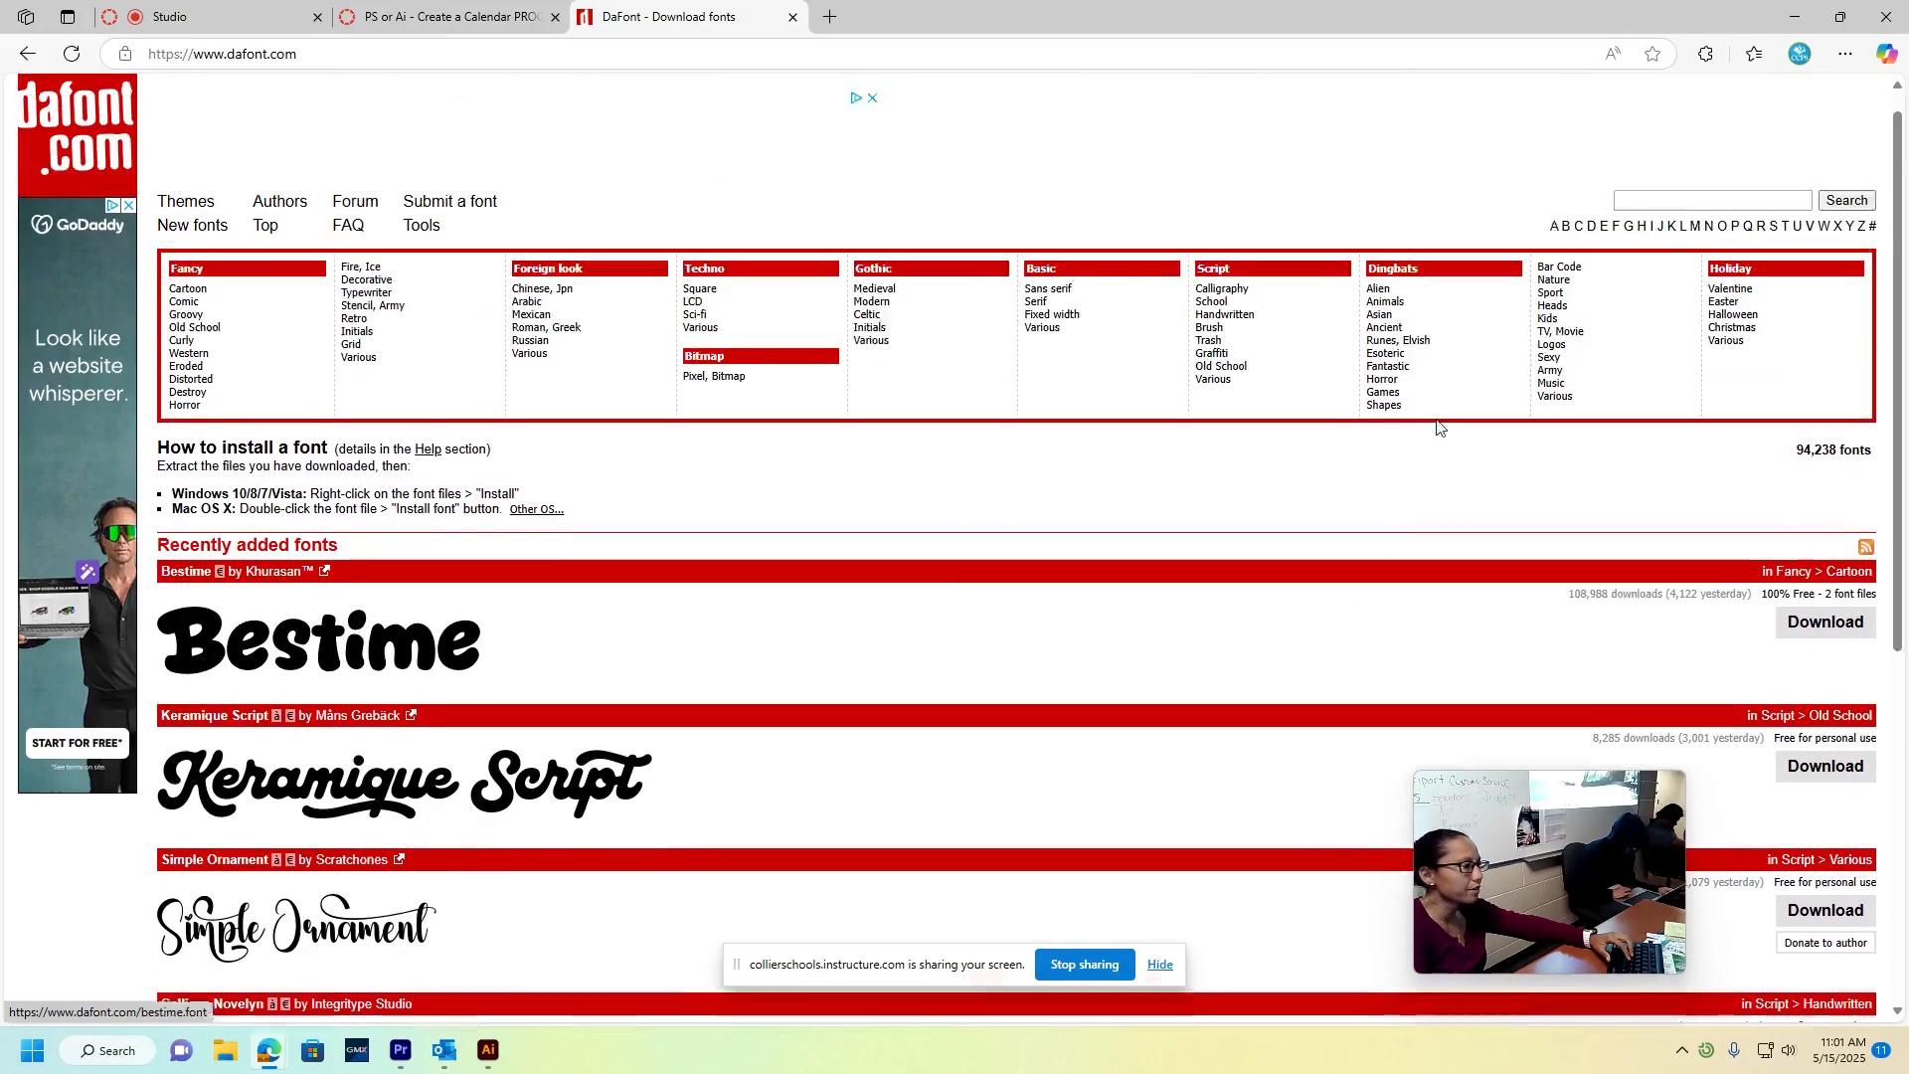
Search the font site for "mario" and download the Stylo font
left_click(1711, 226)
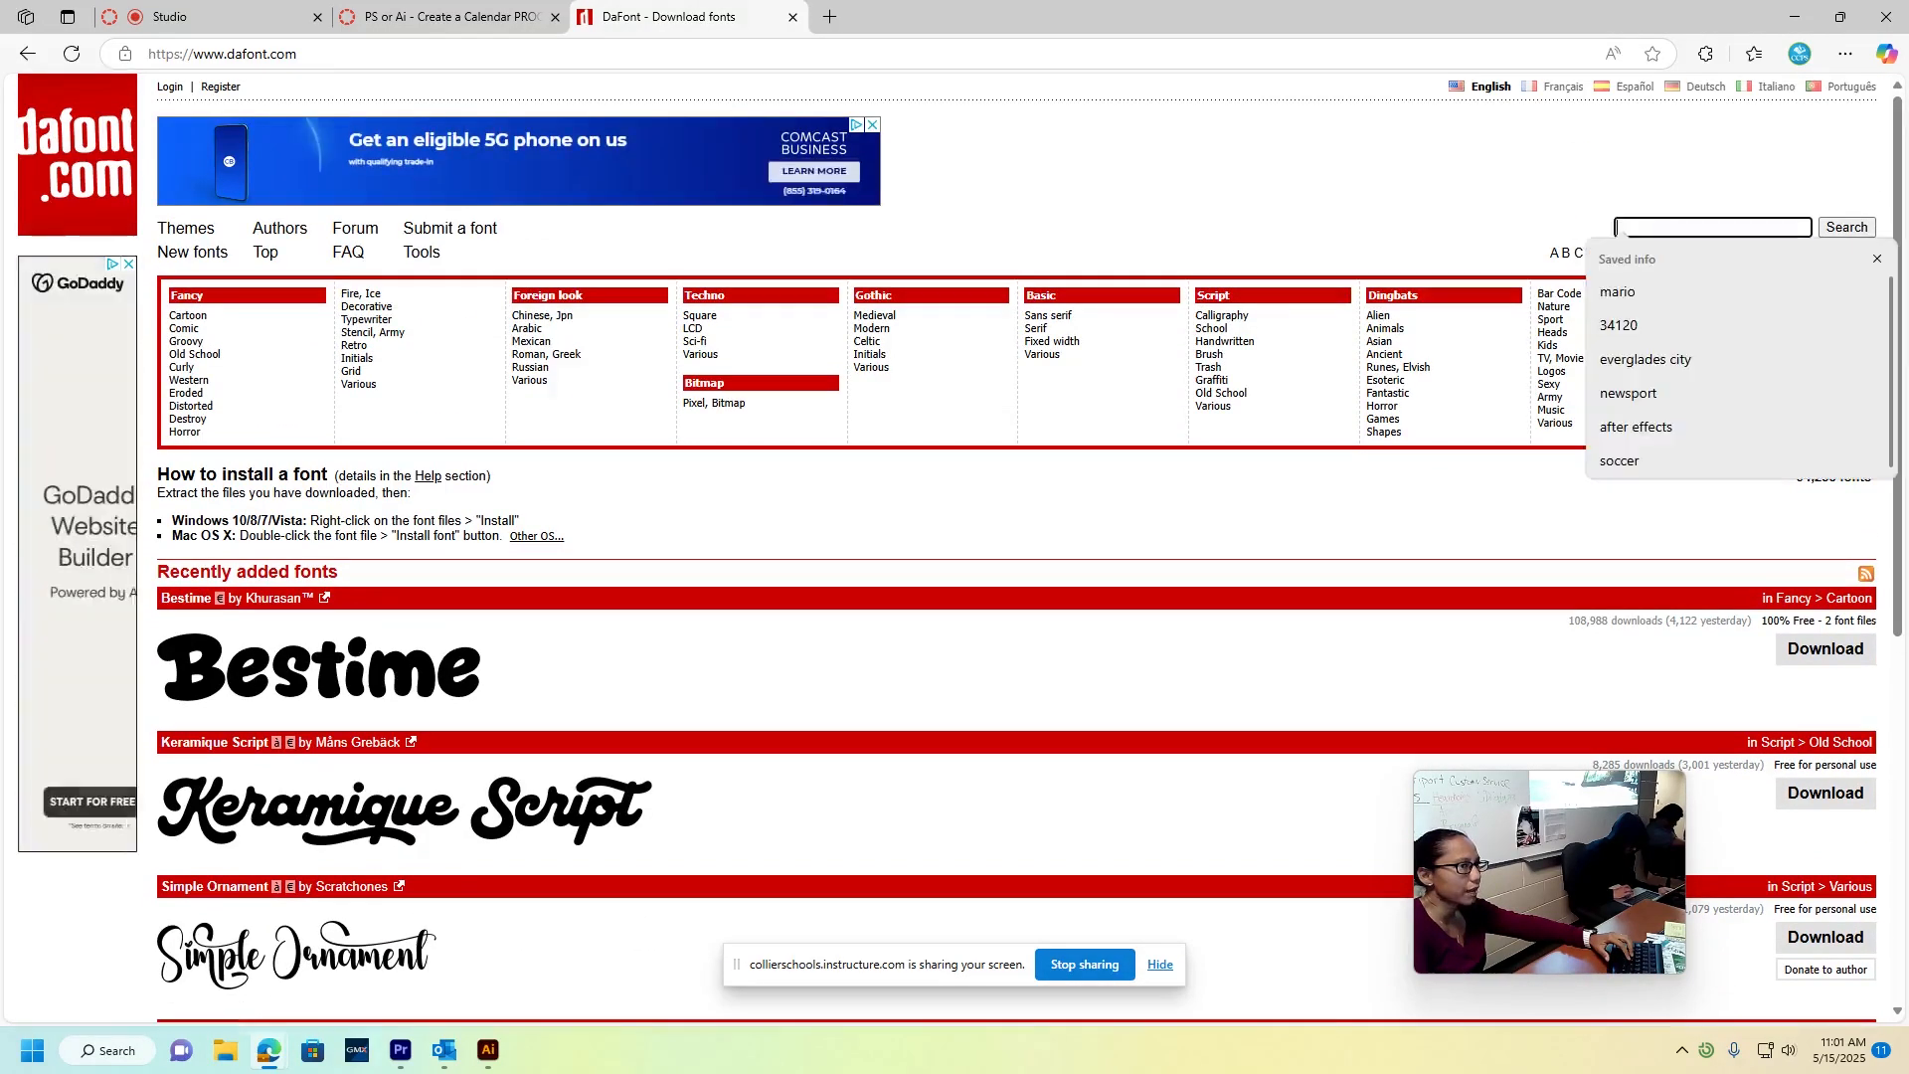
left_click(1618, 292)
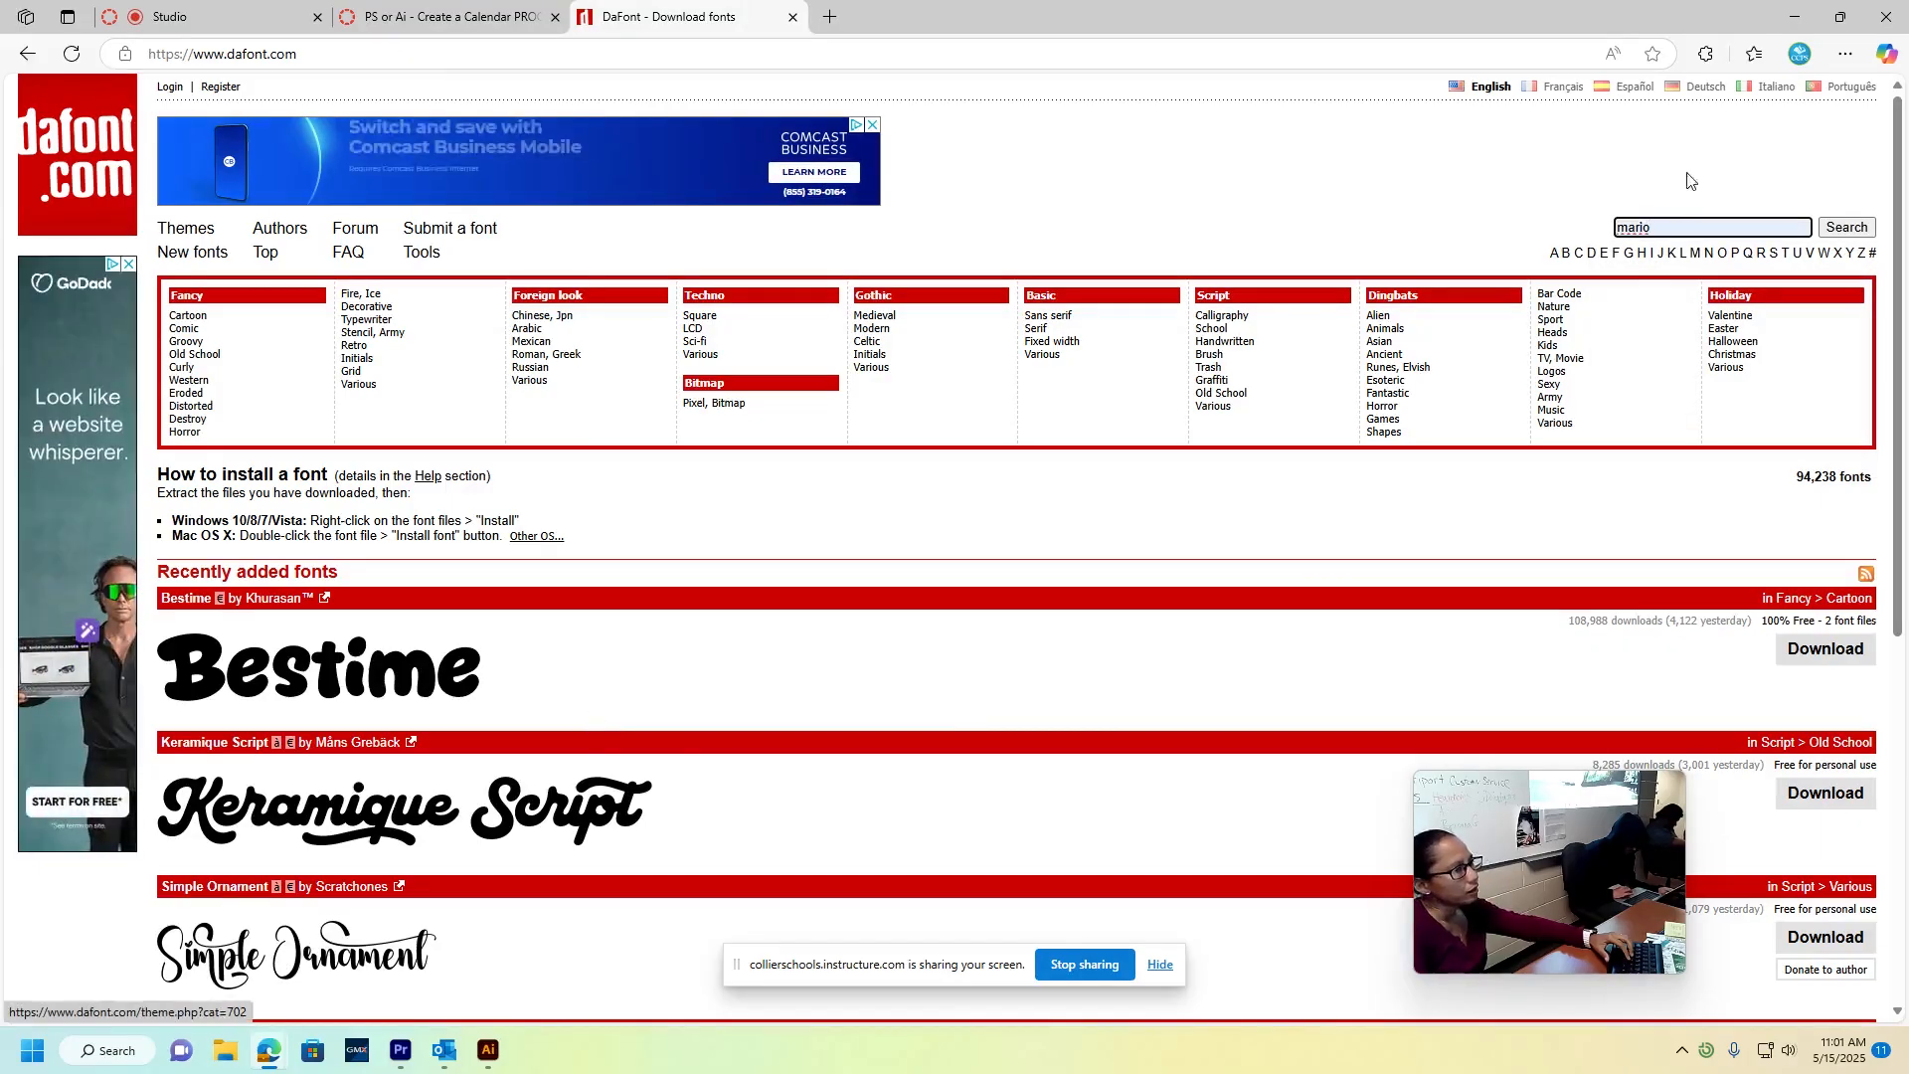
left_click(1847, 227)
scroll(985, 651, "down", 5)
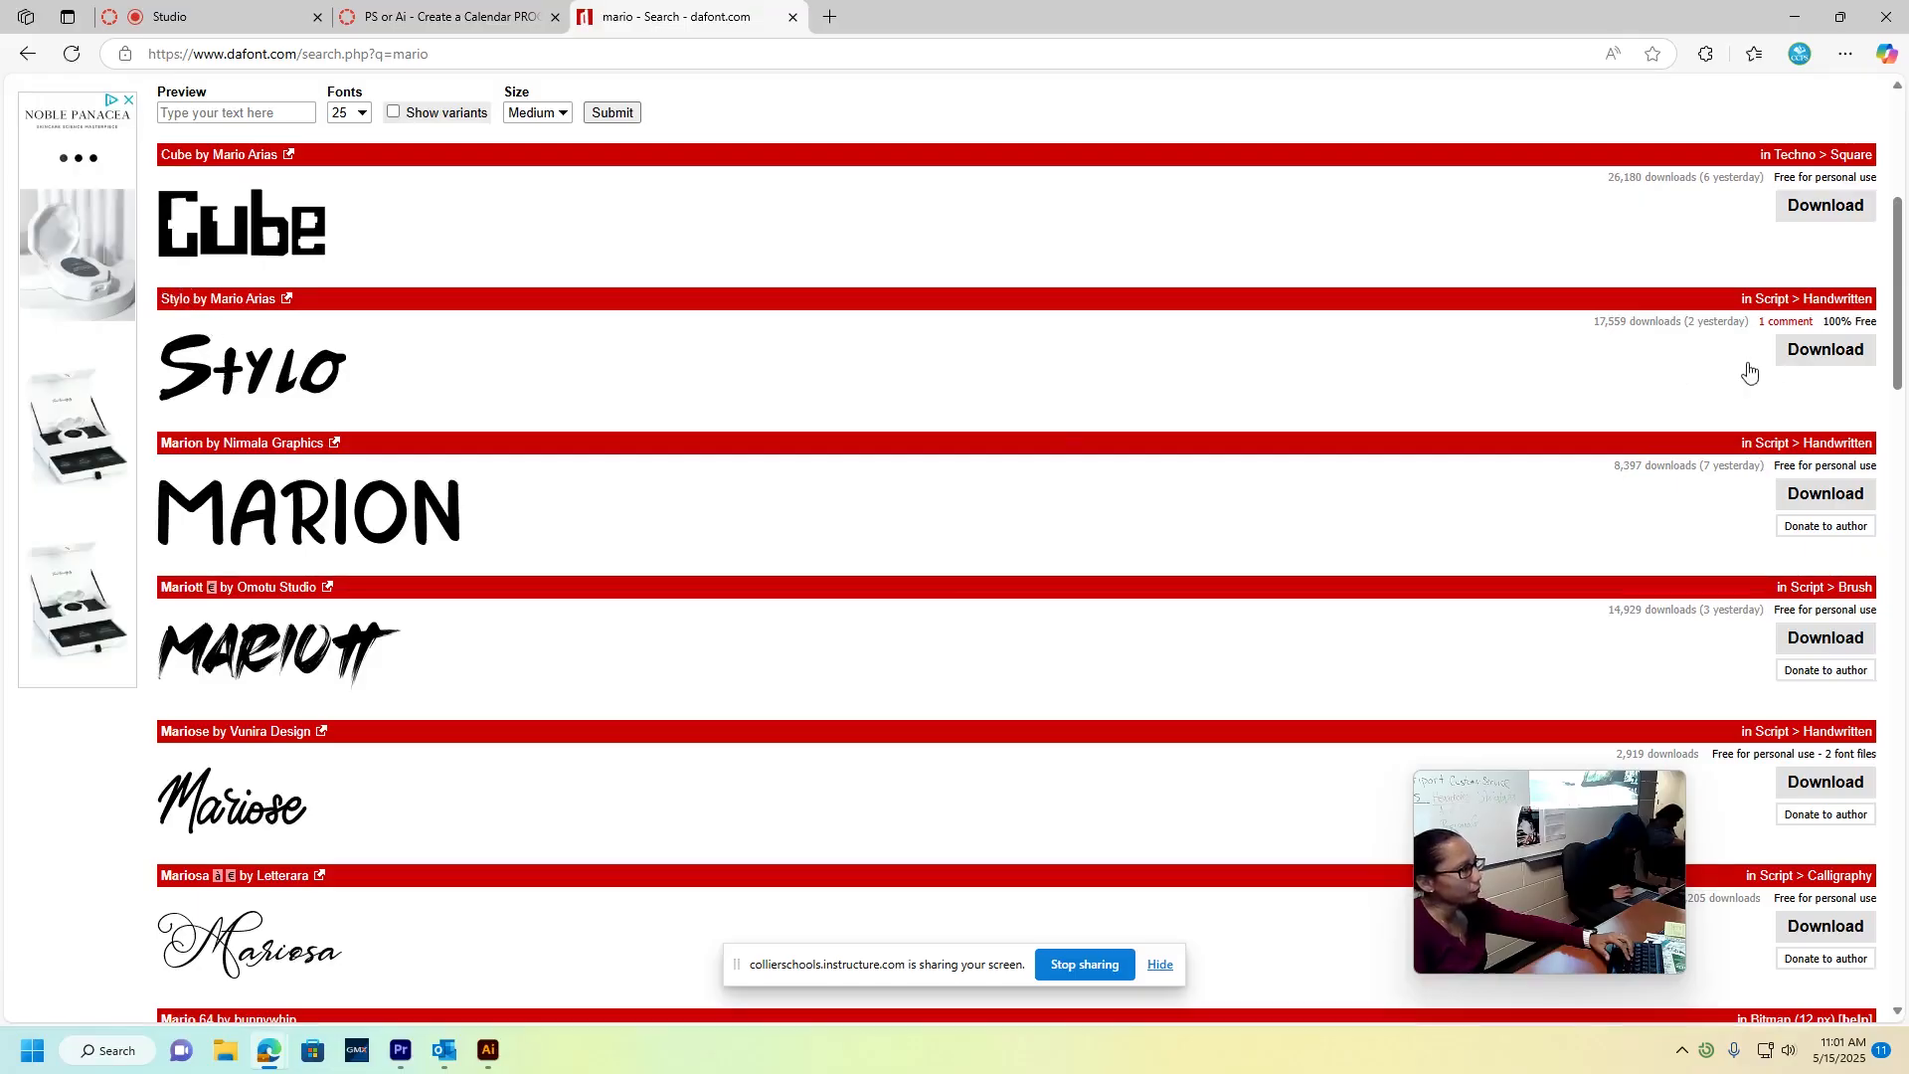
left_click(1810, 353)
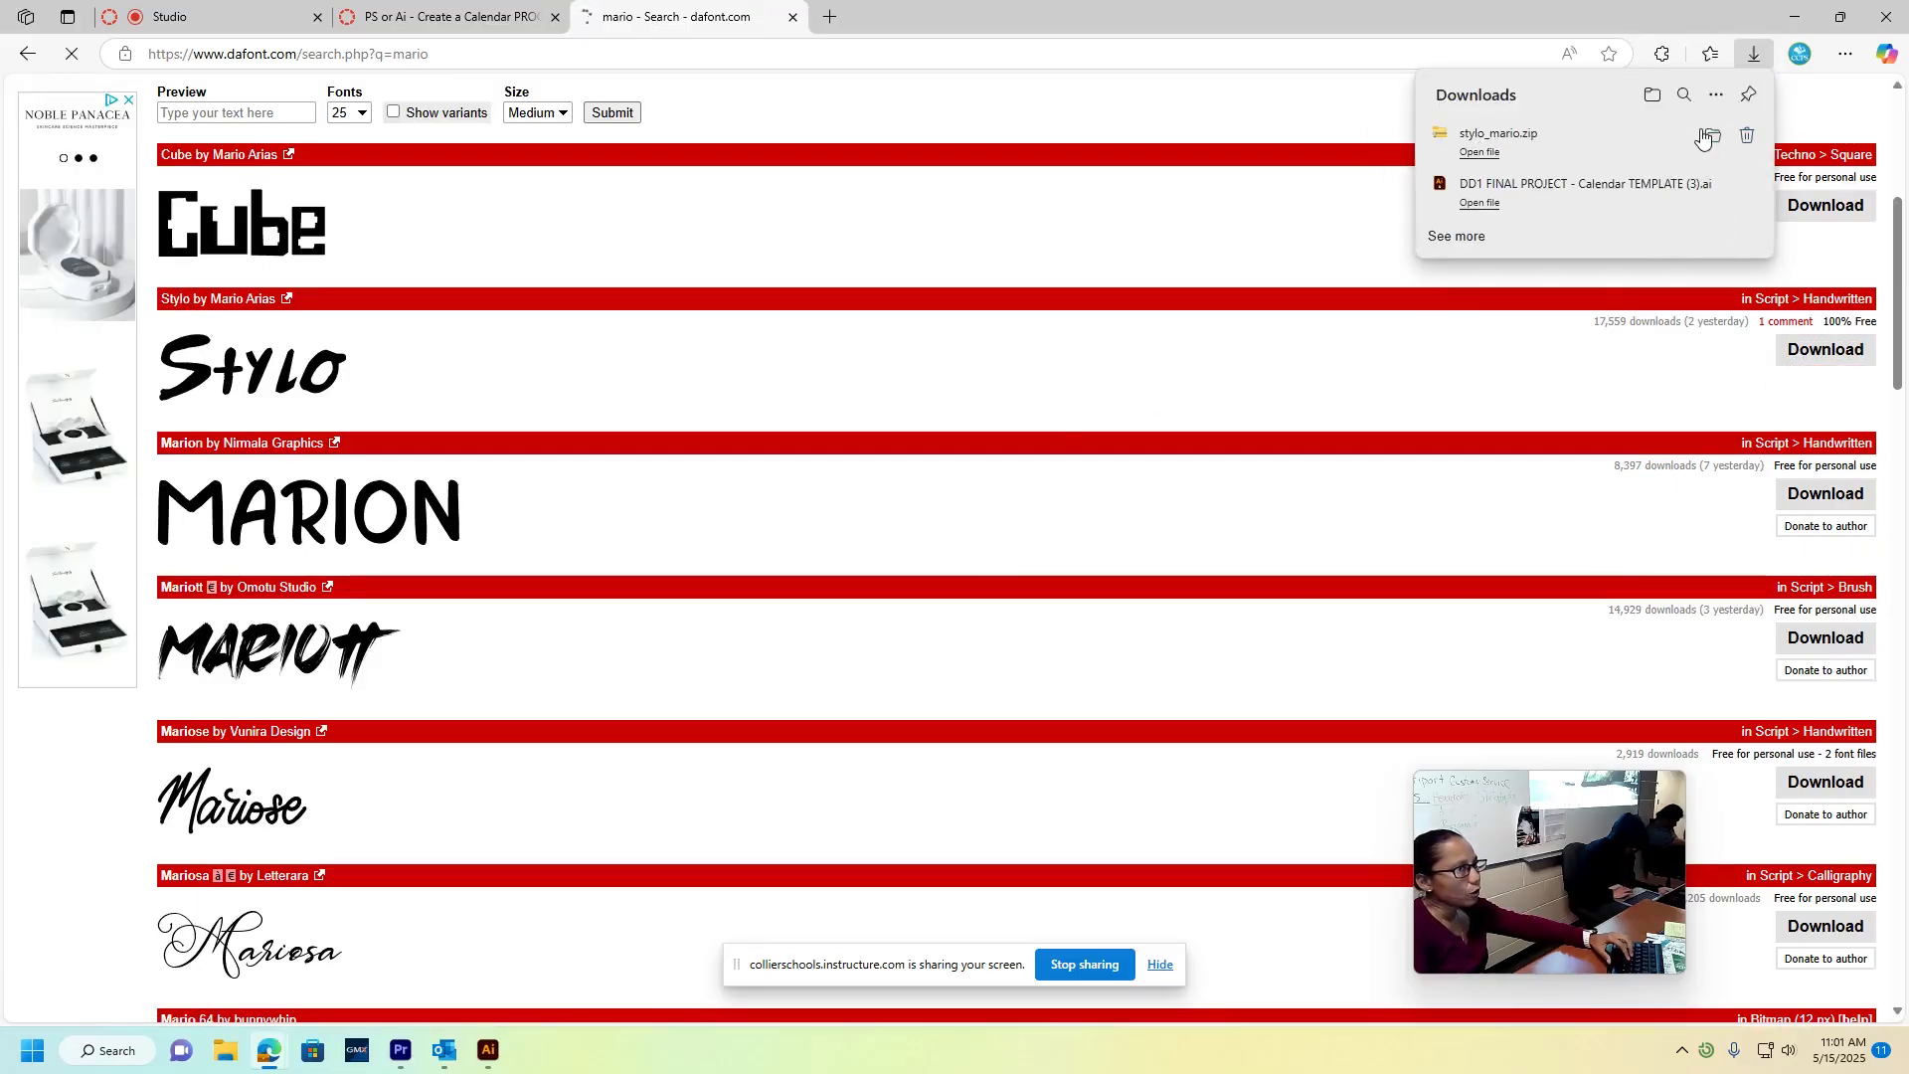
Open the downloaded stylo_mario archive from the Downloads folder and install its Stilo TrueType font file
left_click(1713, 135)
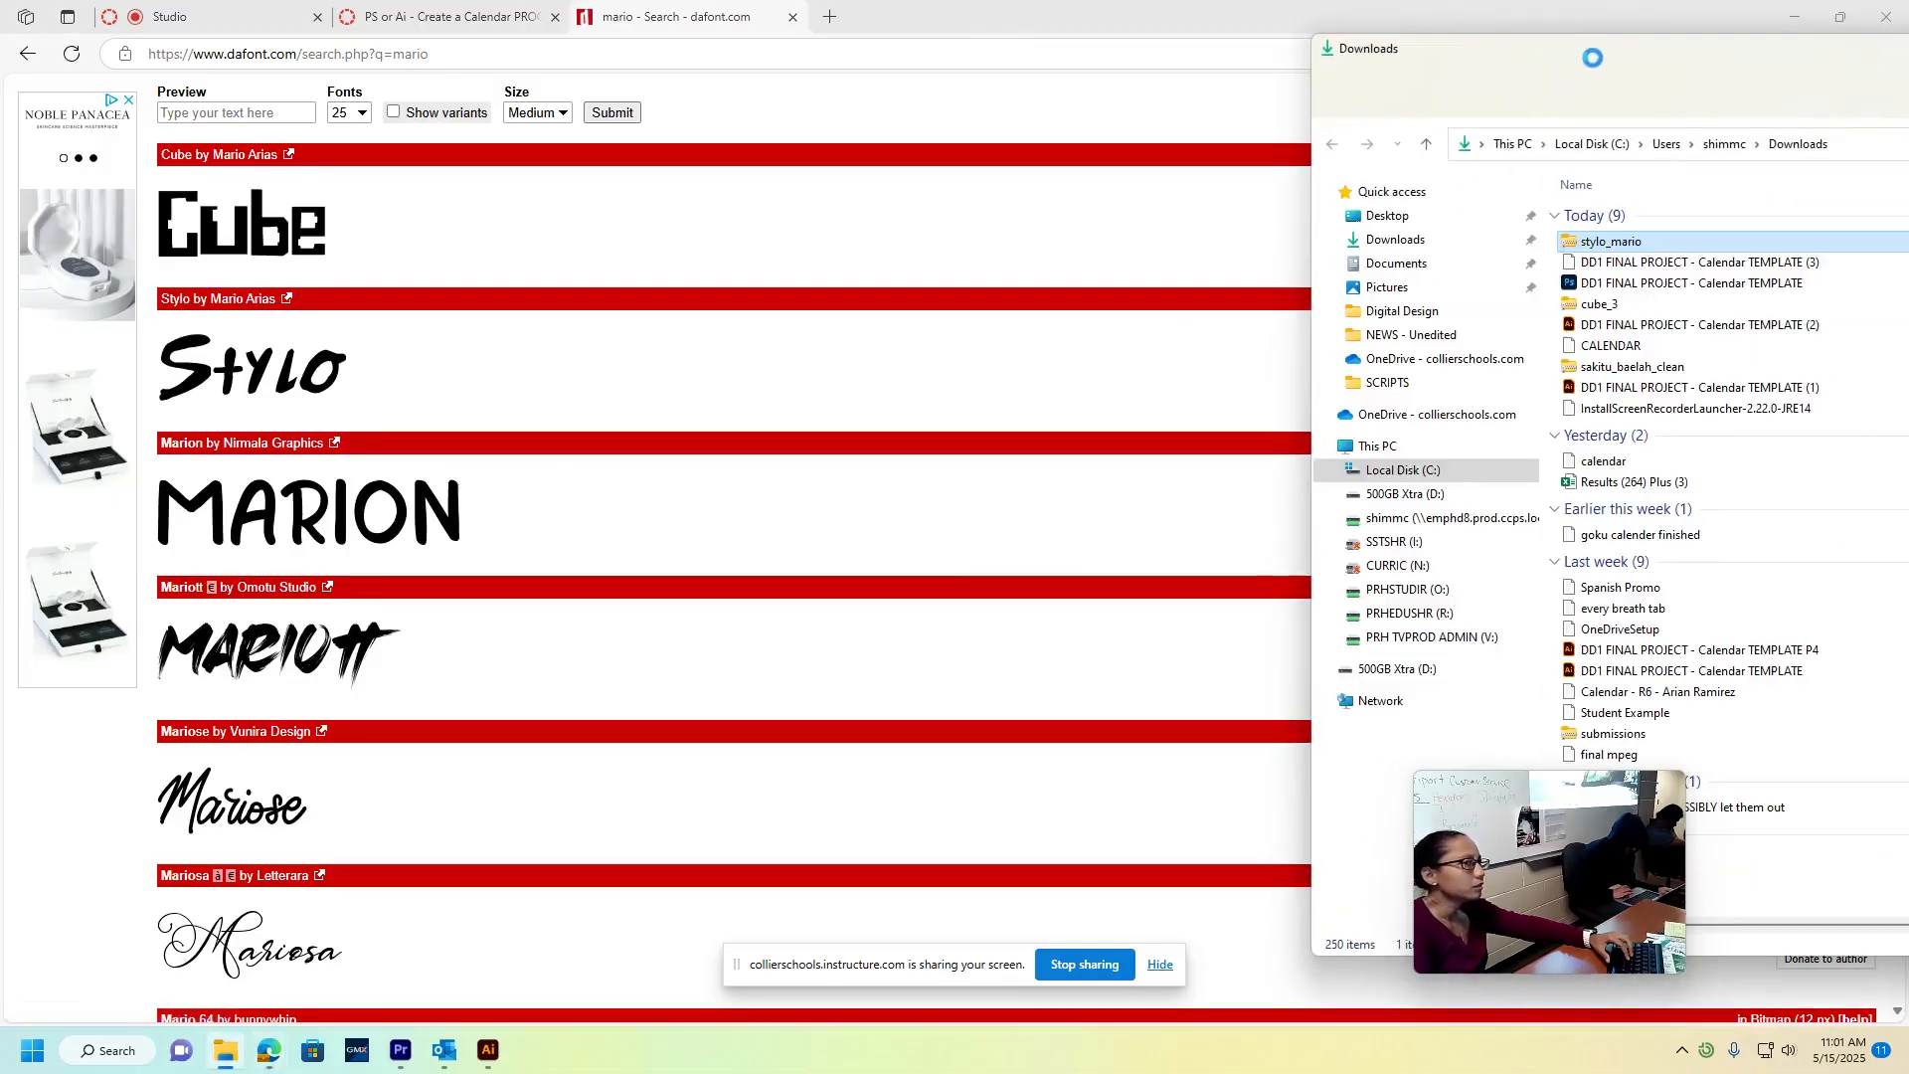
left_click_drag(1593, 58, 955, 108)
double_click(654, 296)
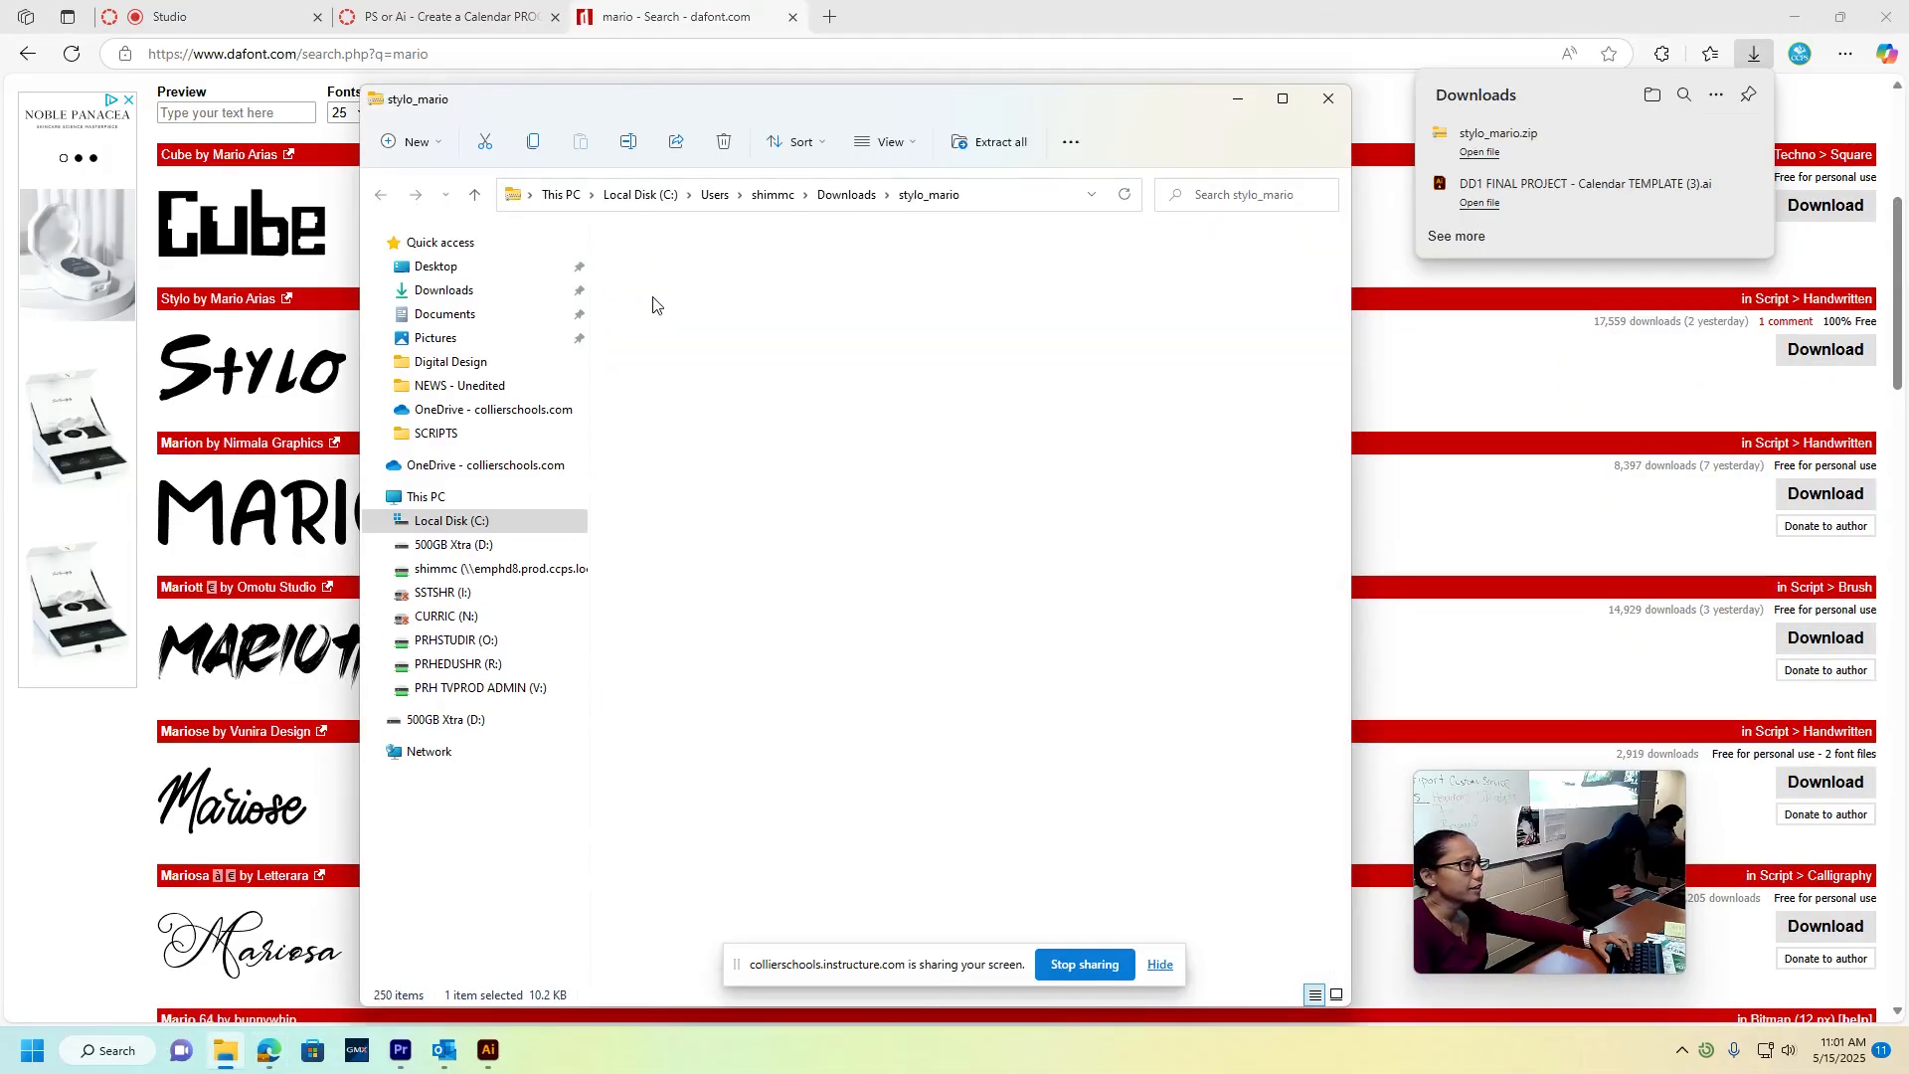
double_click(657, 267)
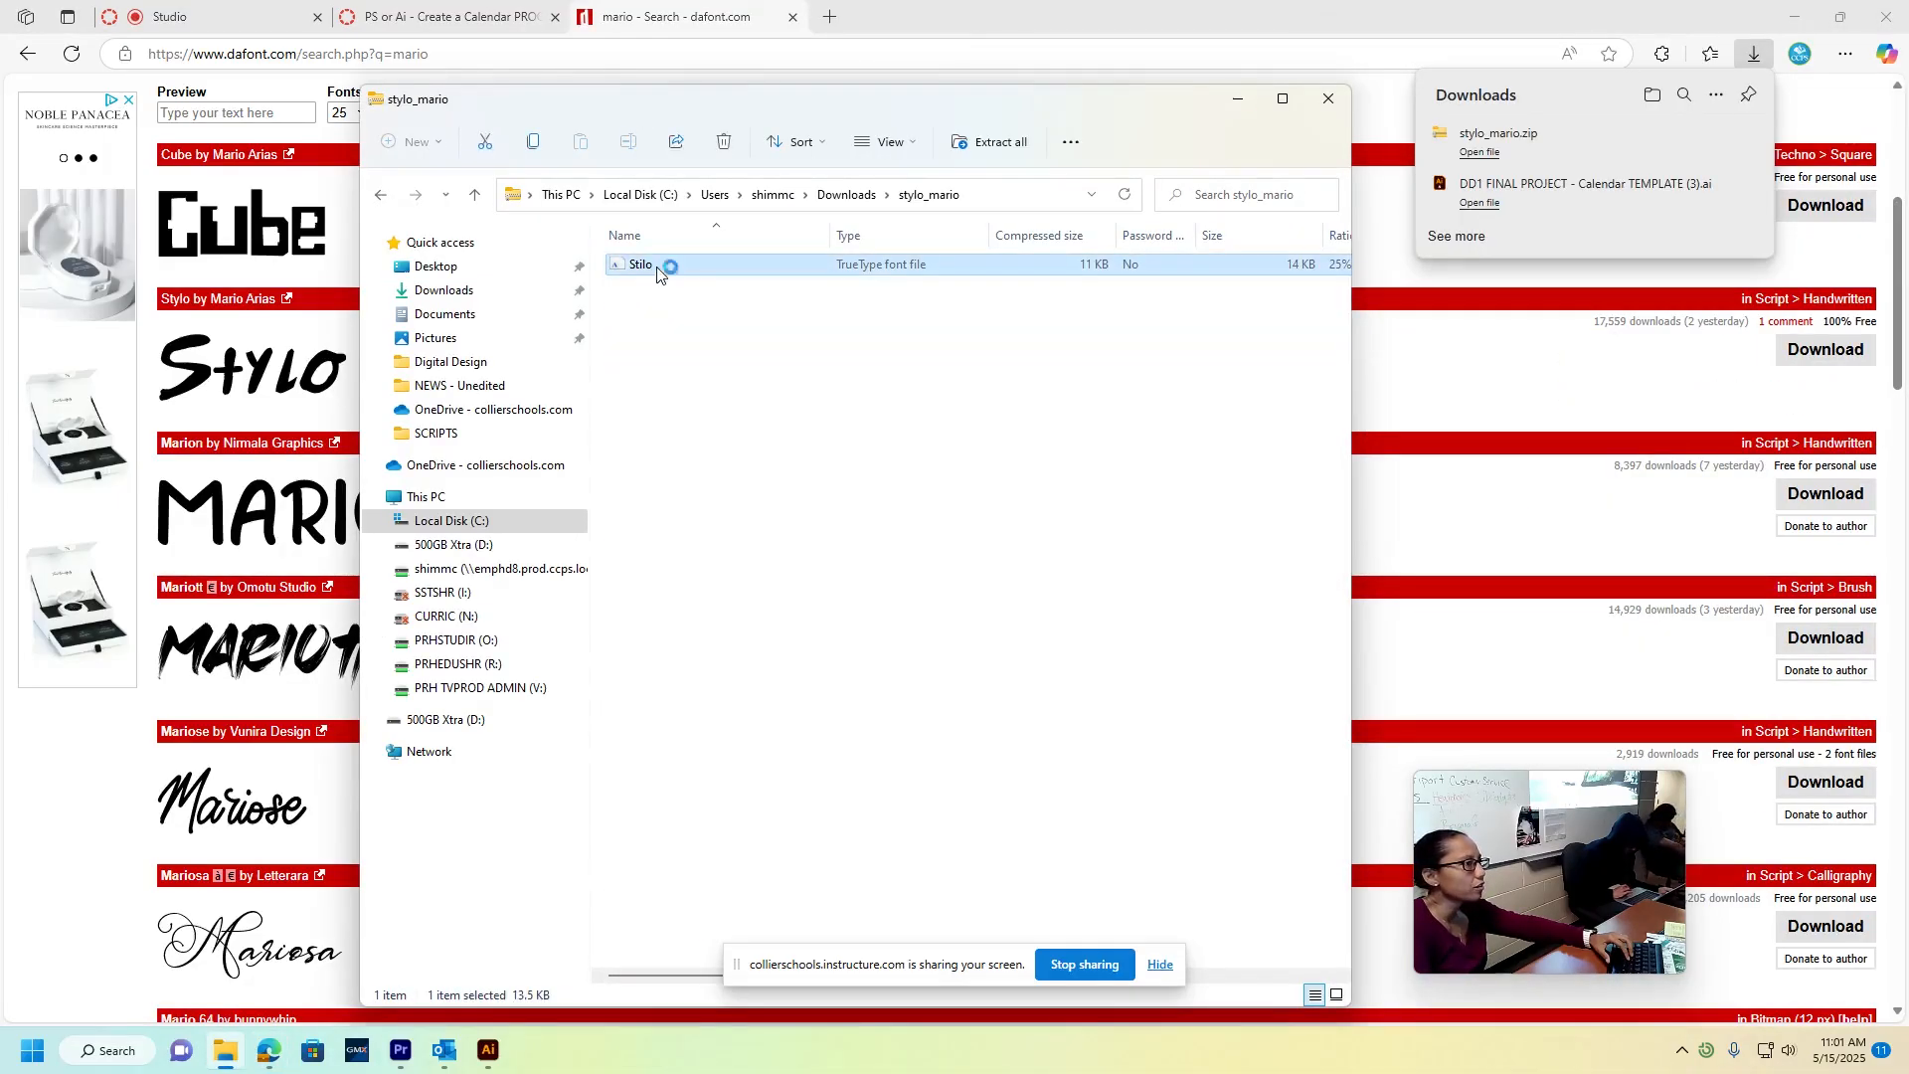
left_click(121, 84)
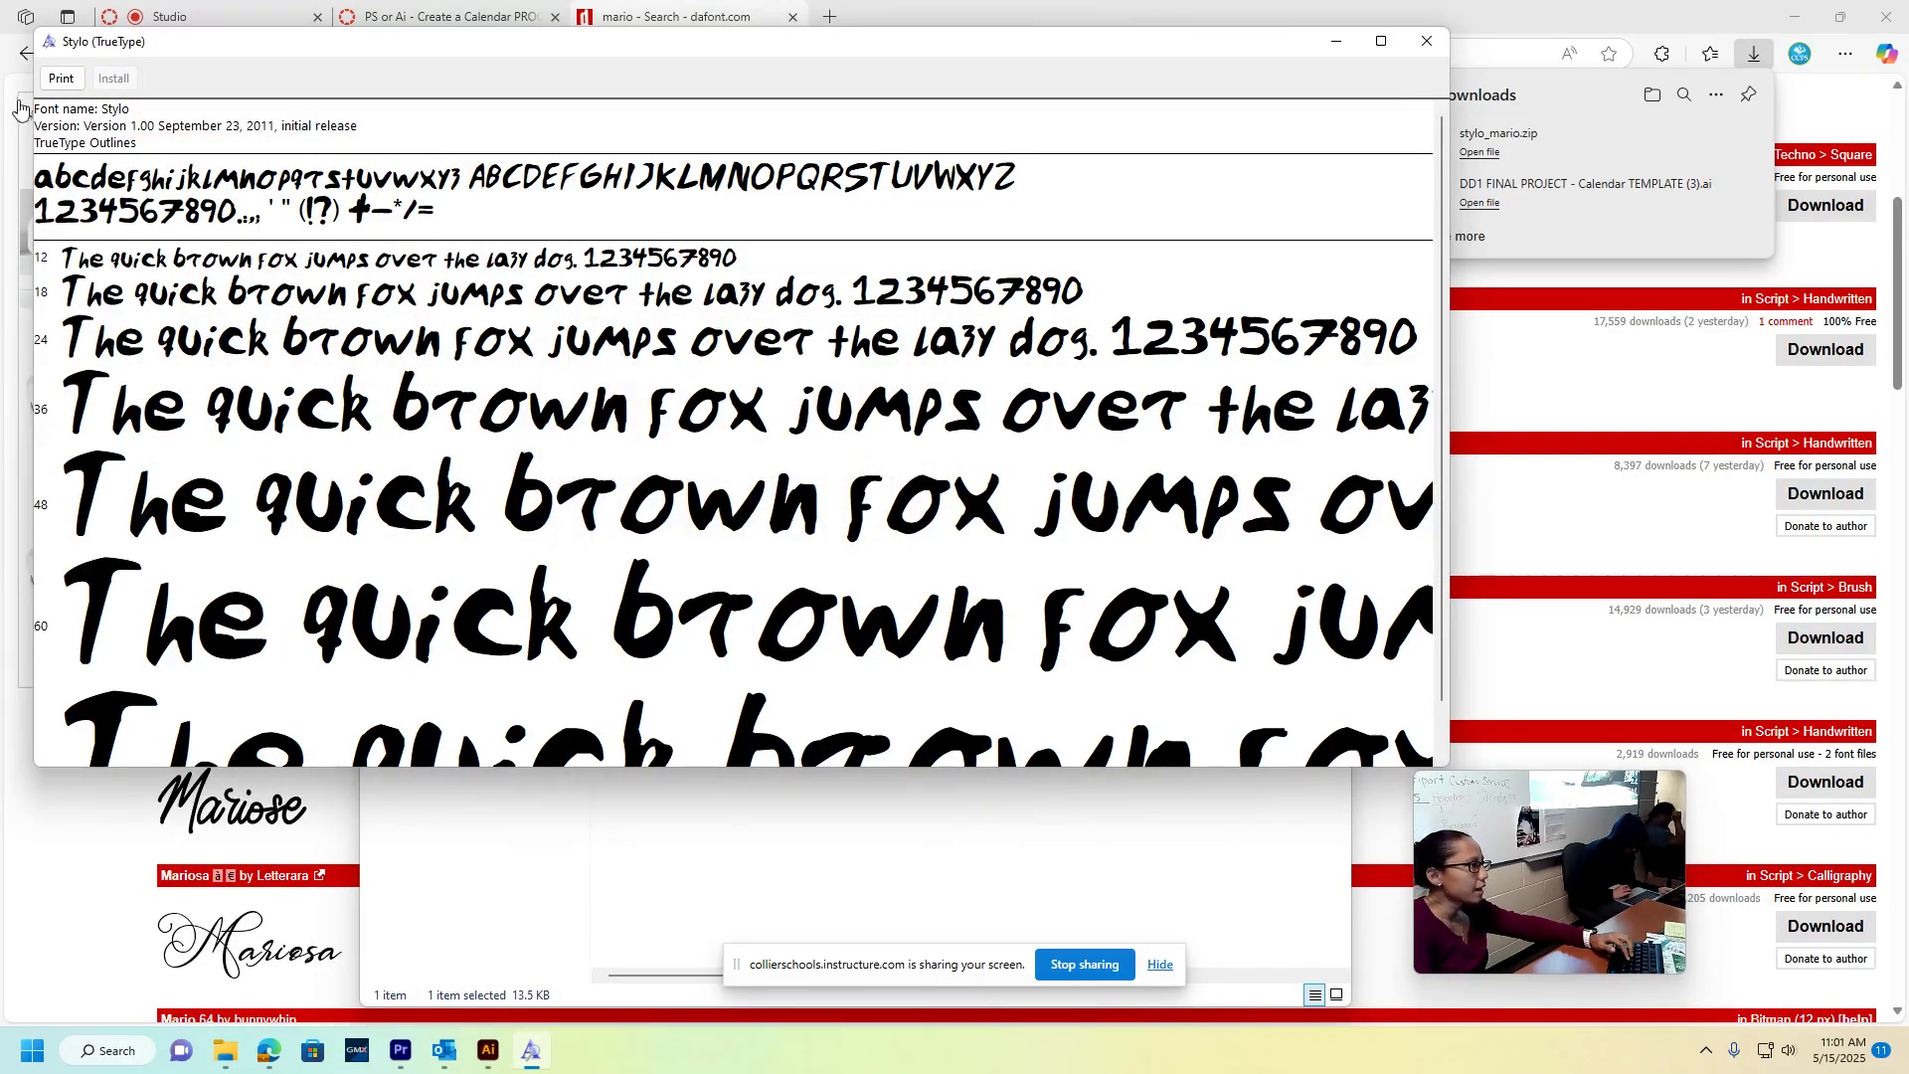
Switch back to Illustrator and change the font of the NOVEMBER 2026 title to Stylo
left_click(488, 1050)
triple_click(605, 413)
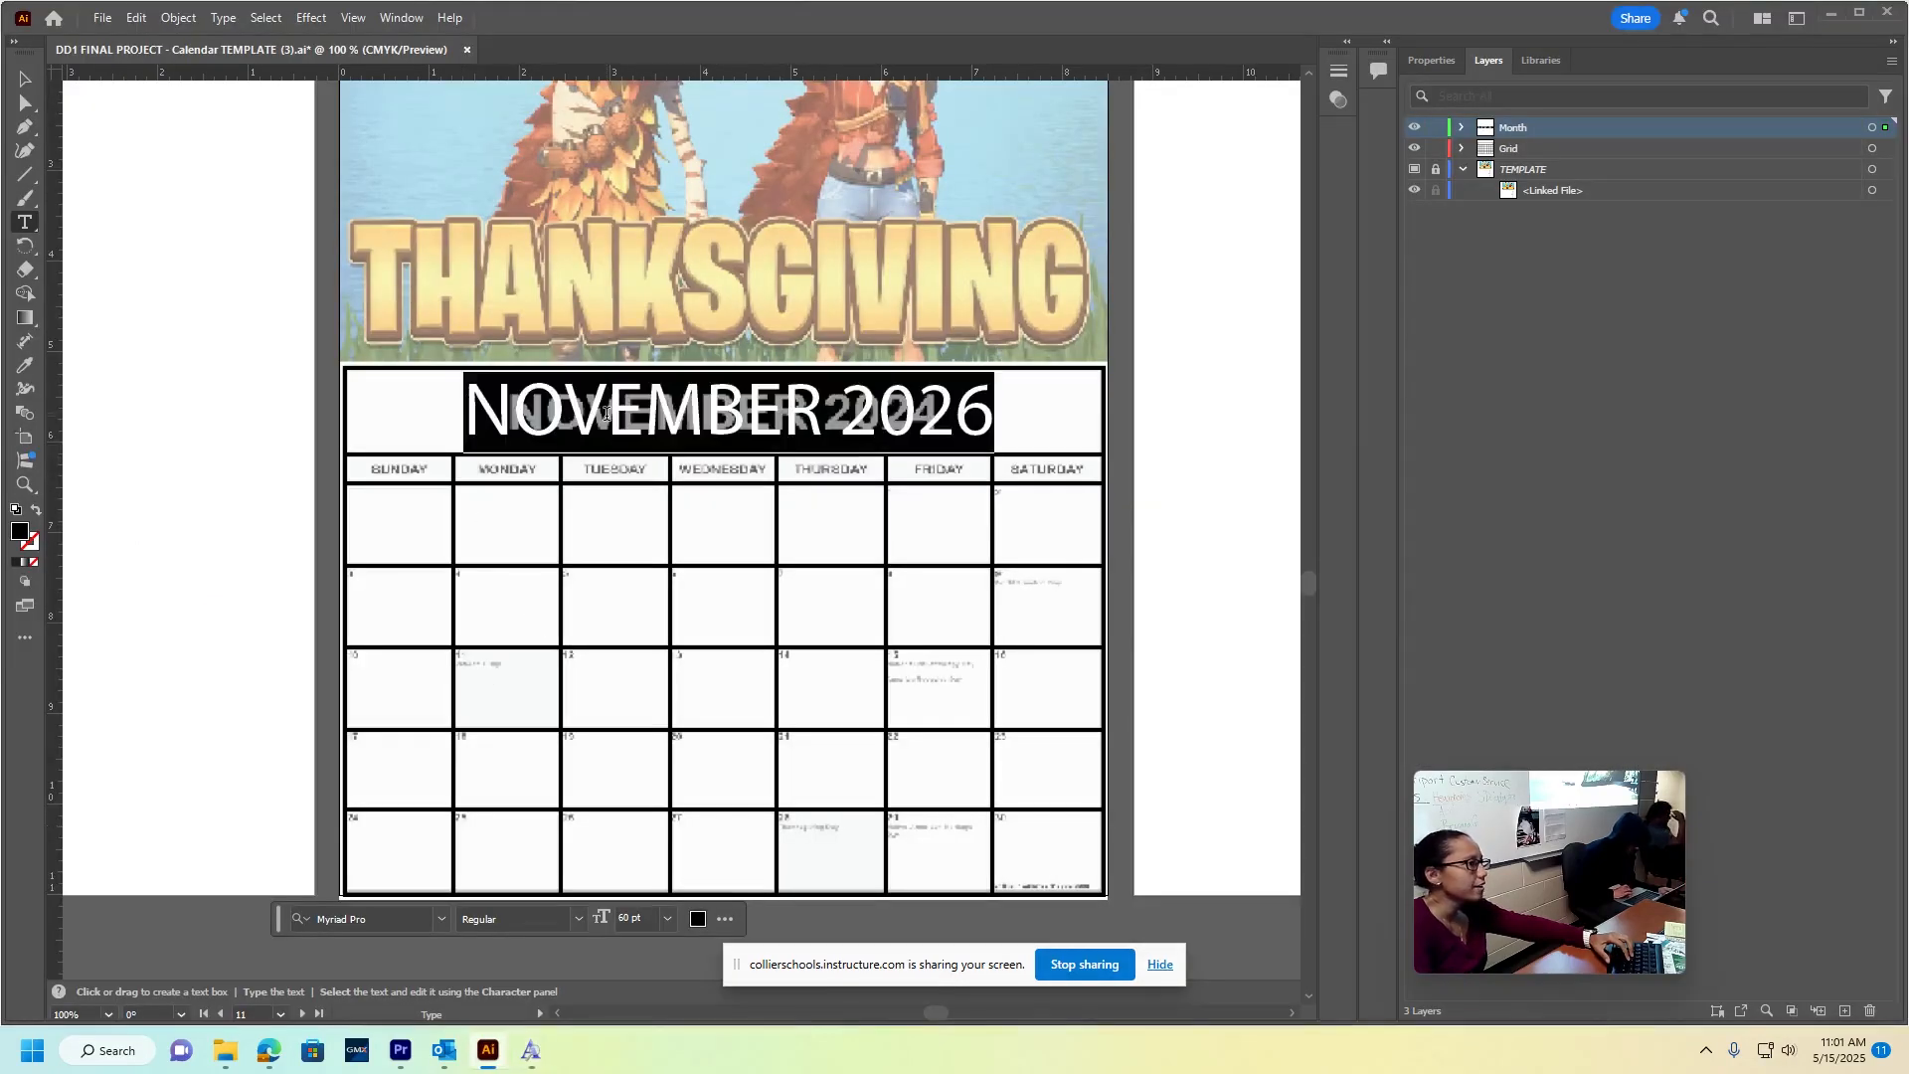
left_click(442, 919)
type("styl")
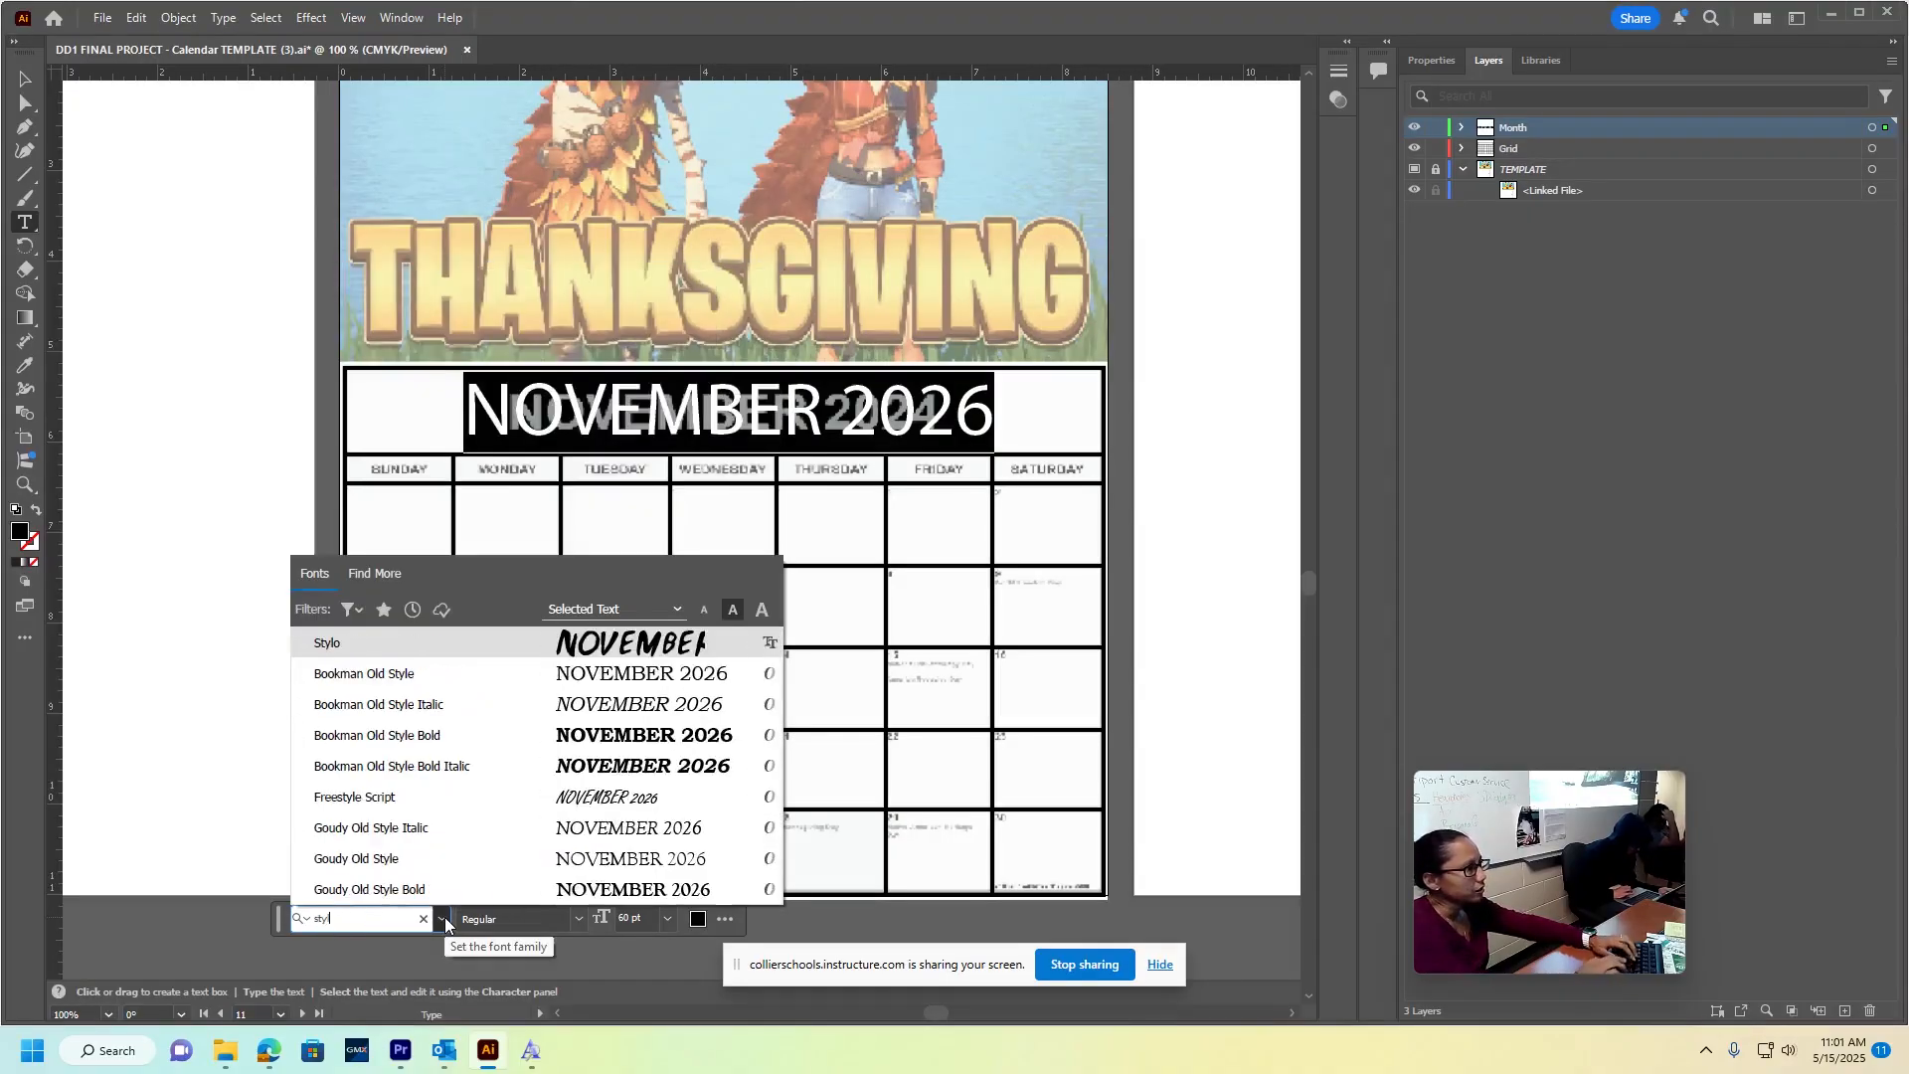
left_click(425, 658)
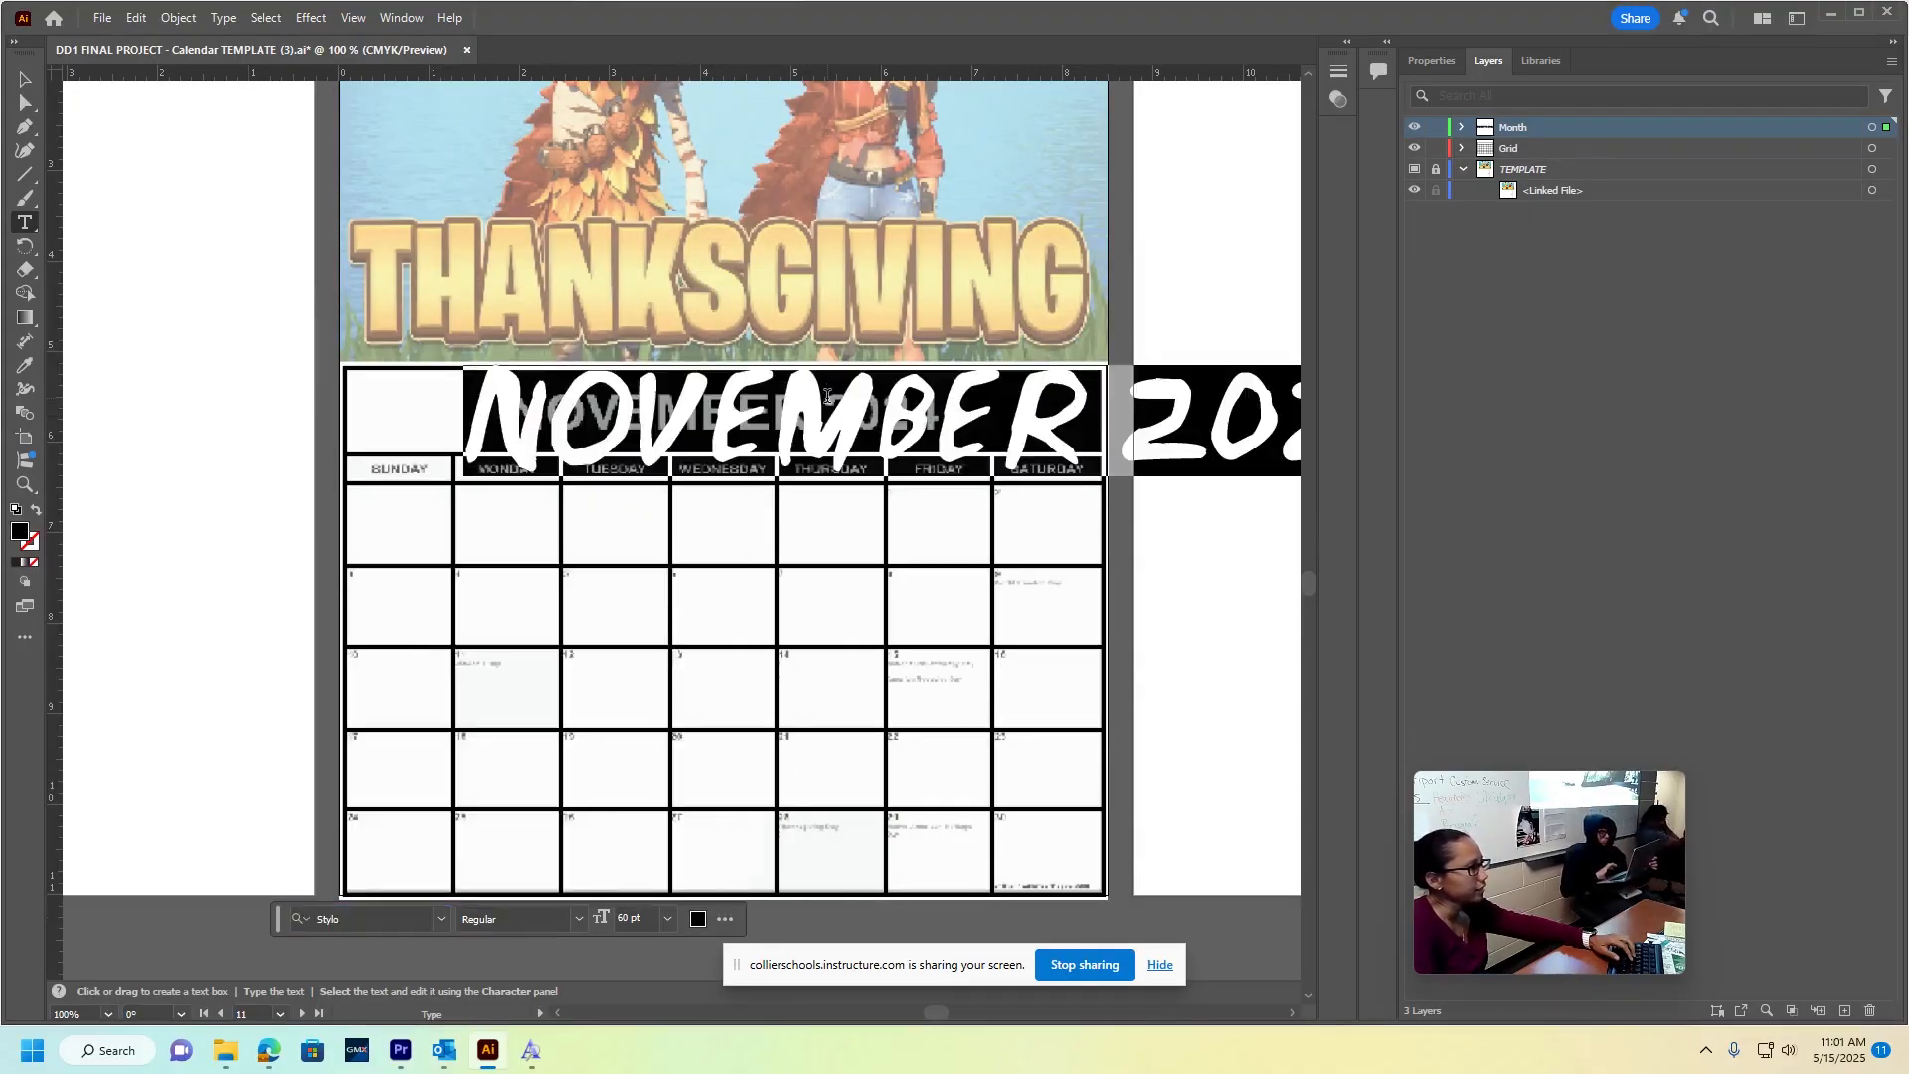
Reduce the NOVEMBER 2026 title to 36 pt and center it in the month heading box
left_click(664, 919)
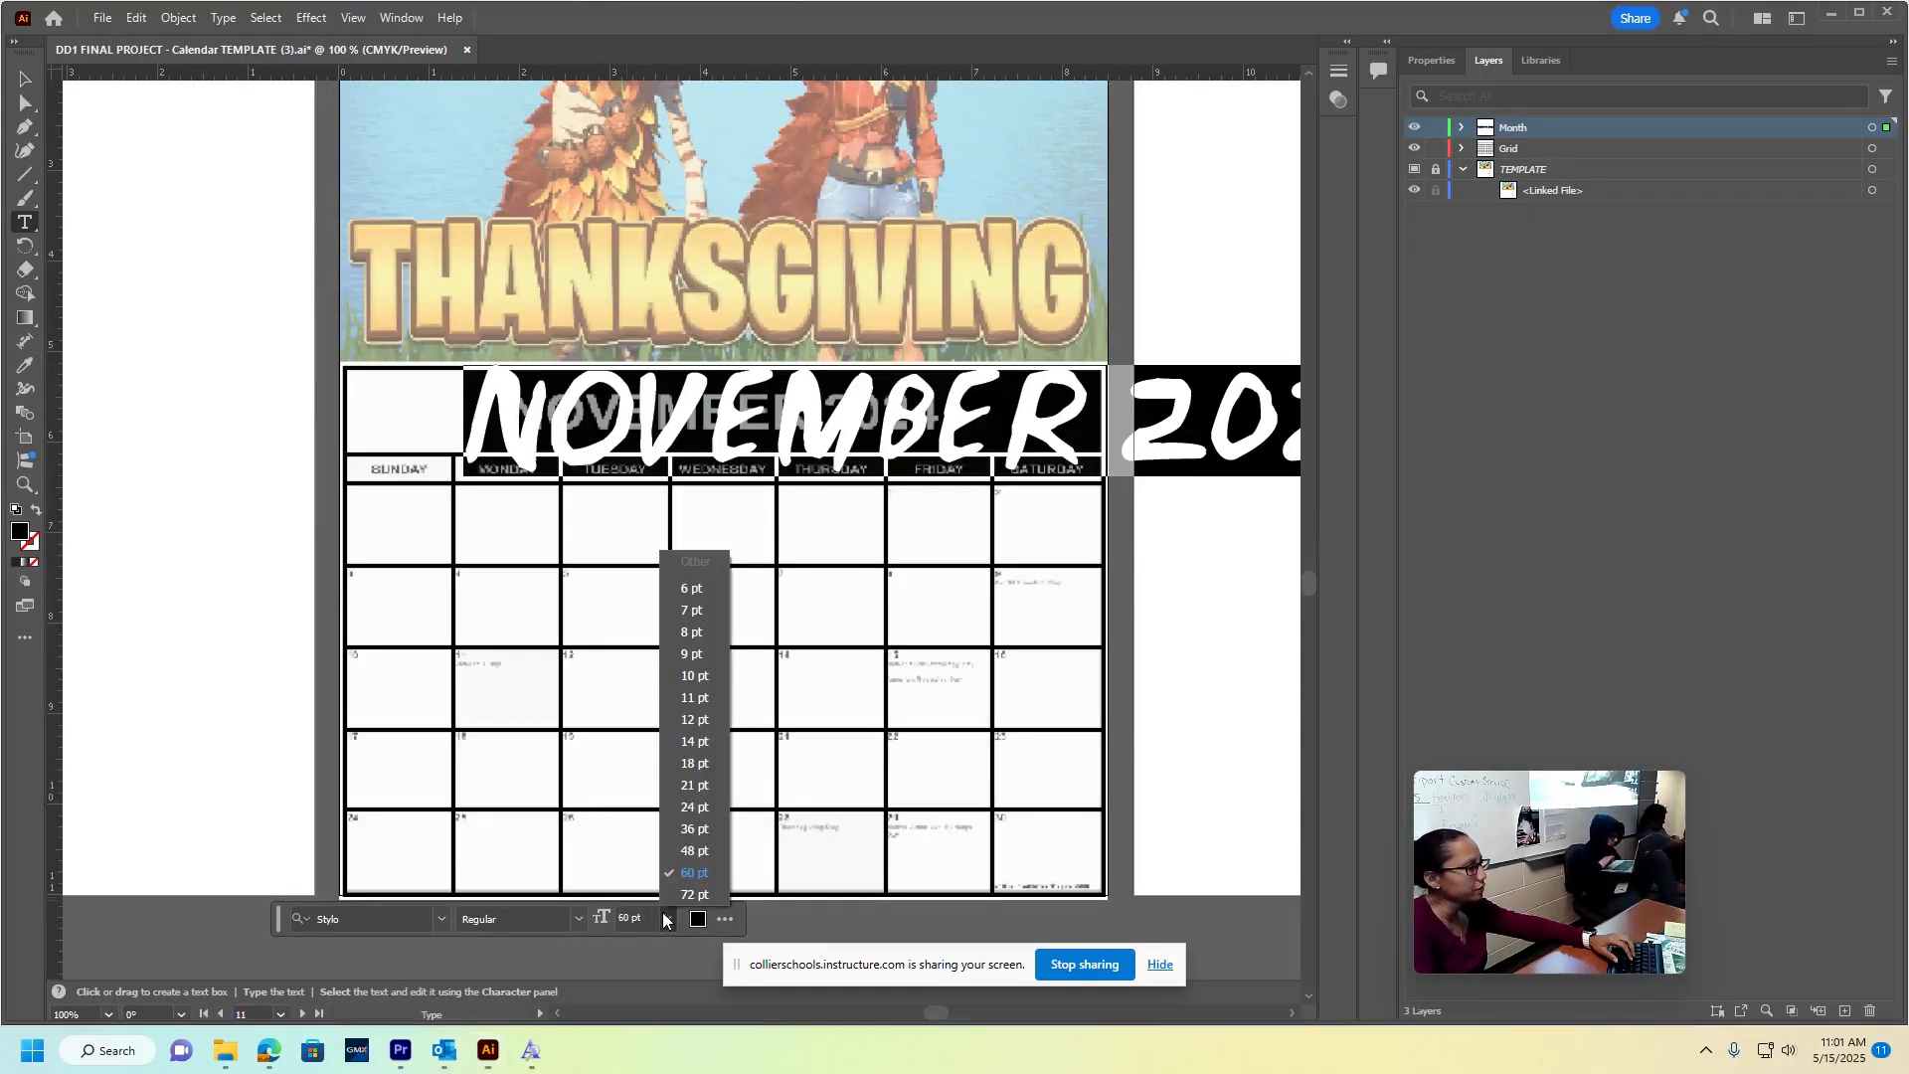
left_click(696, 828)
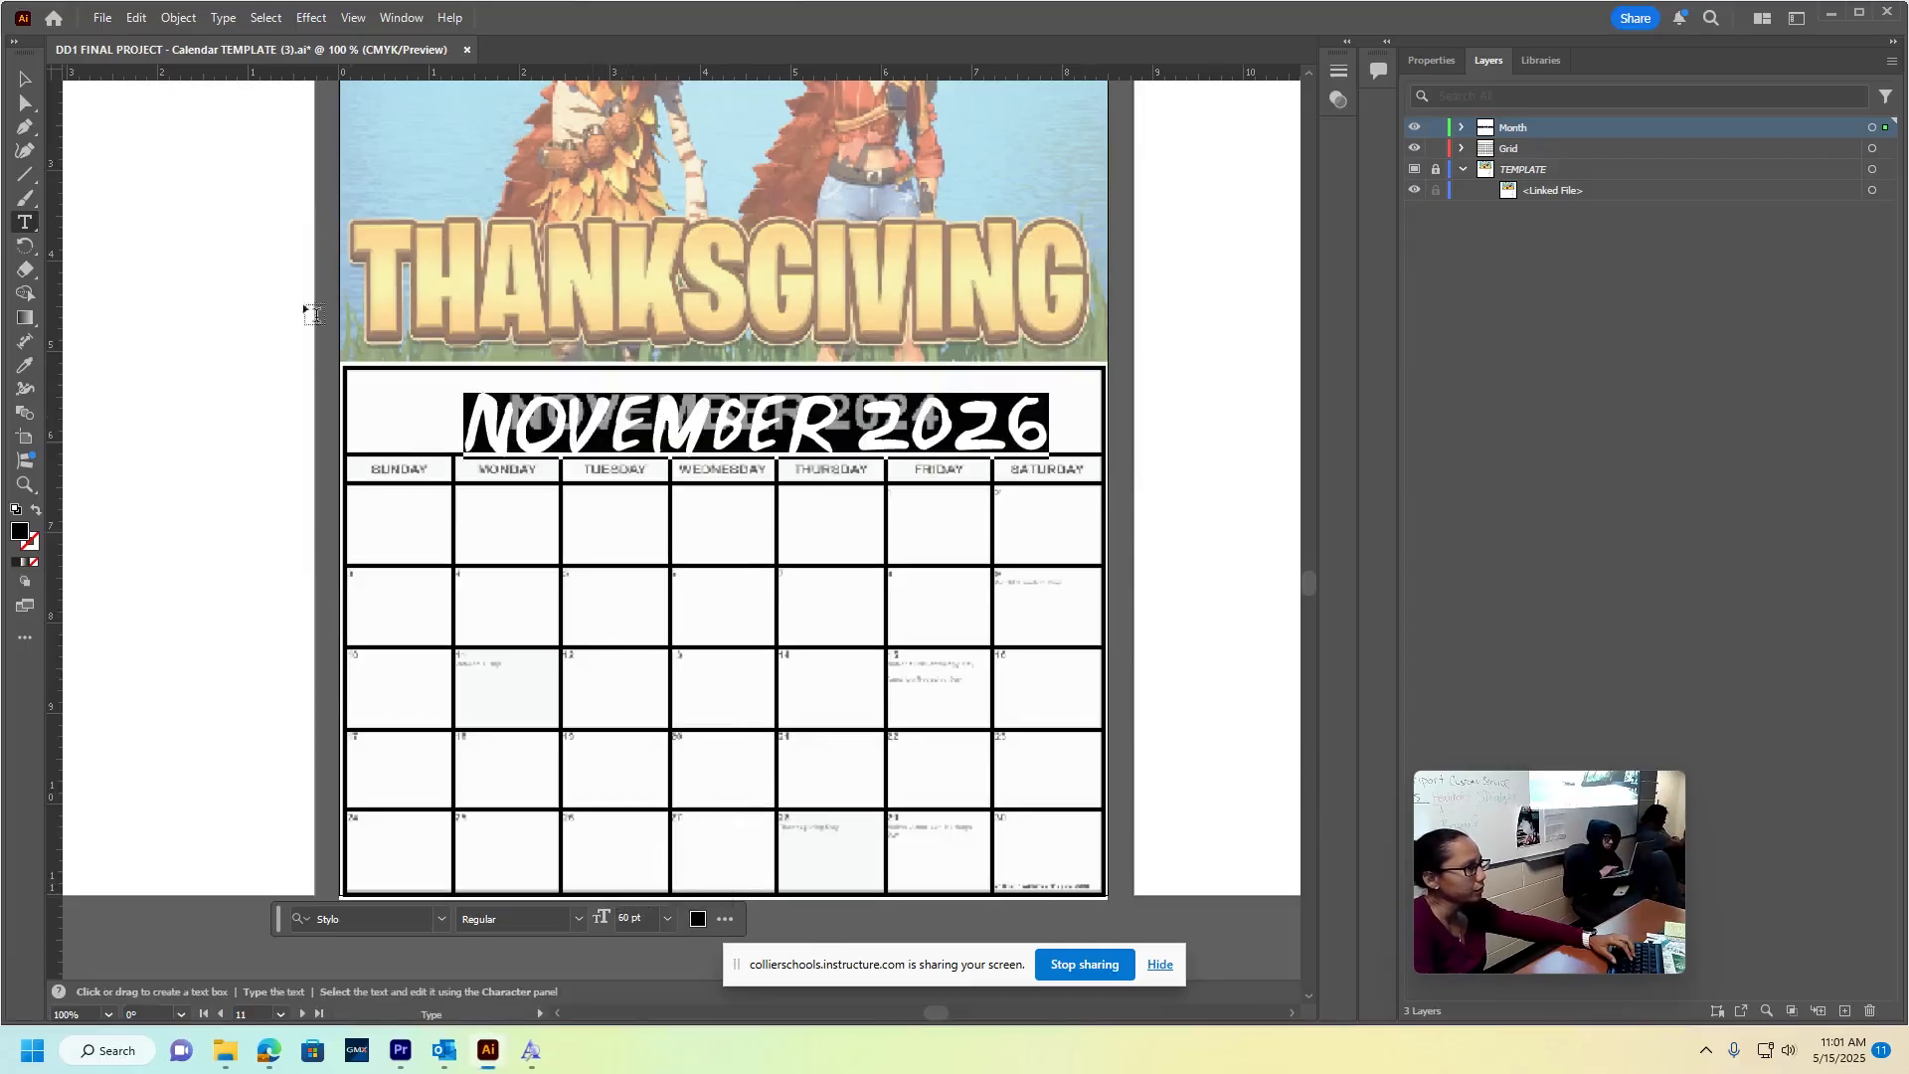
key("Escape")
left_click_drag(851, 426, 818, 416)
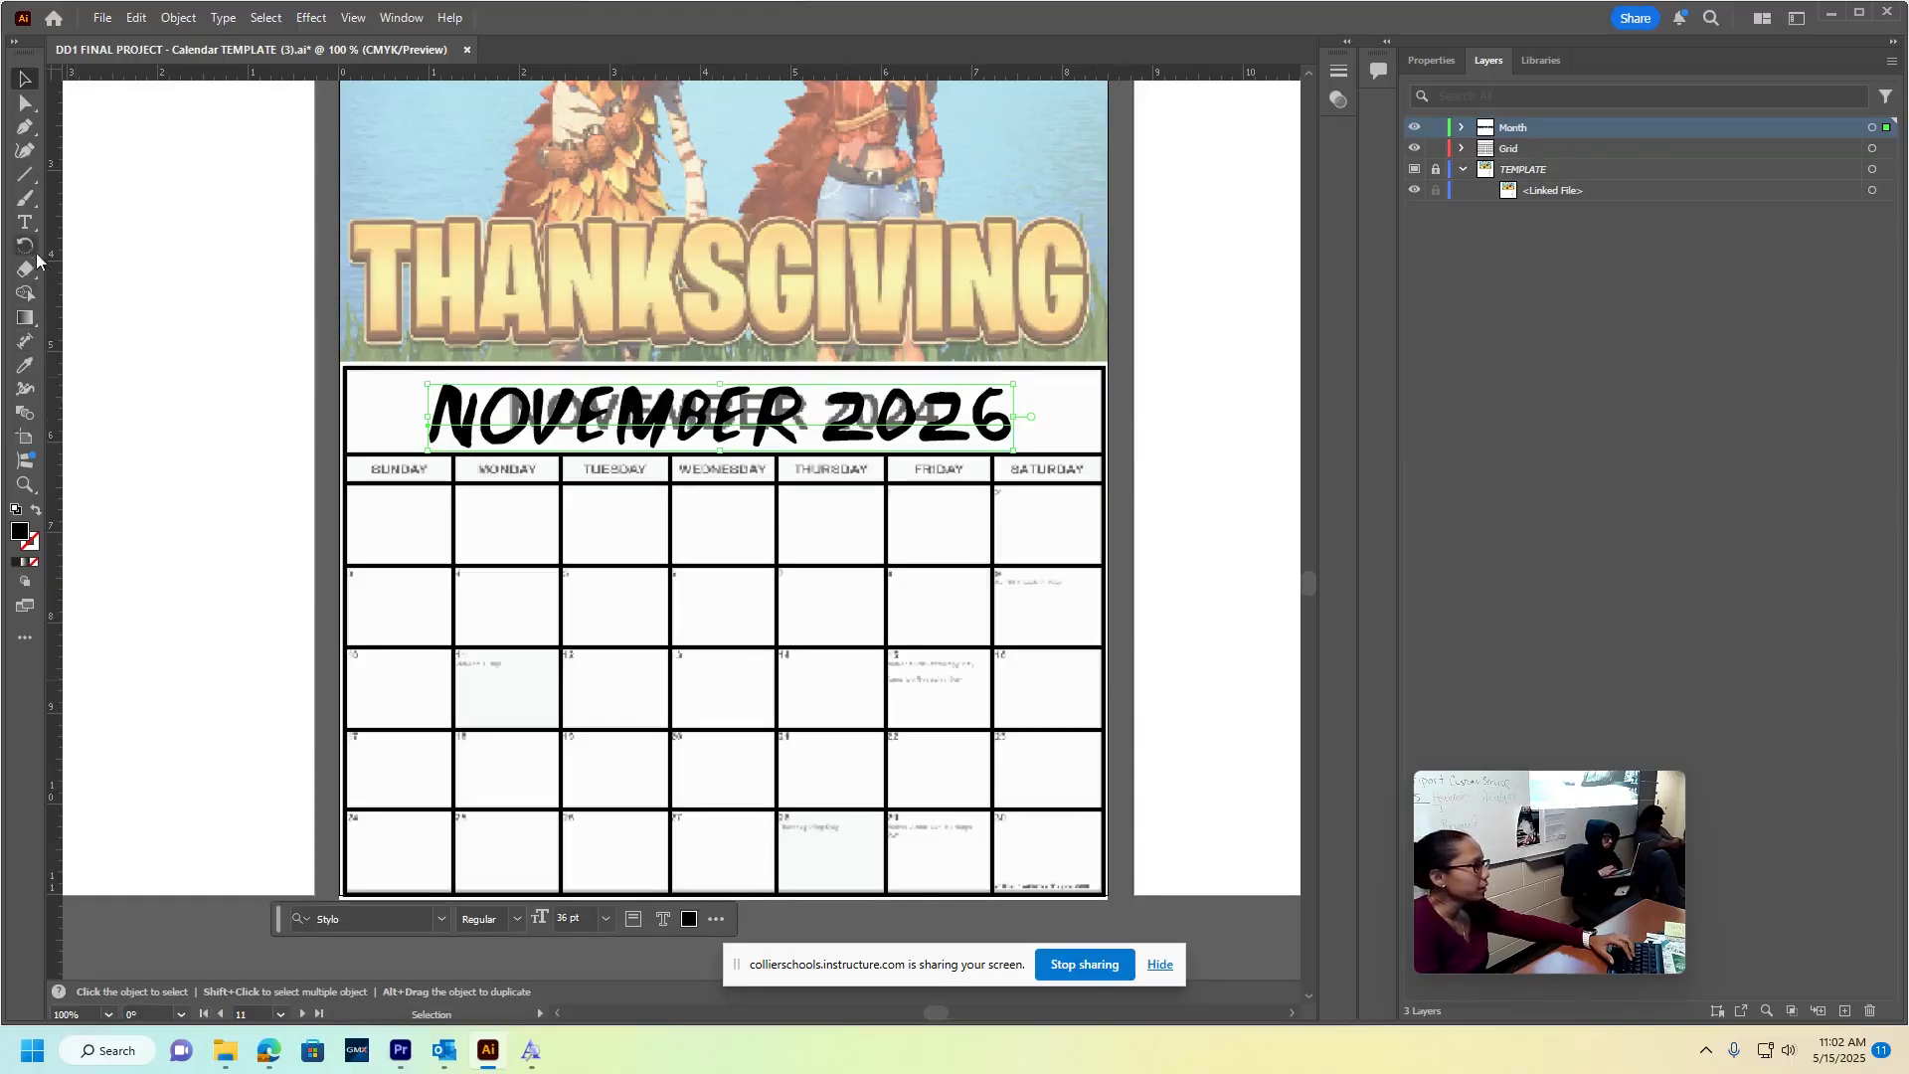
Add a text line reading "Sun Mon Tue Wed Thu Fri Sat" on the weekday header row, starting in the Sunday column
left_click(25, 222)
left_click(389, 487)
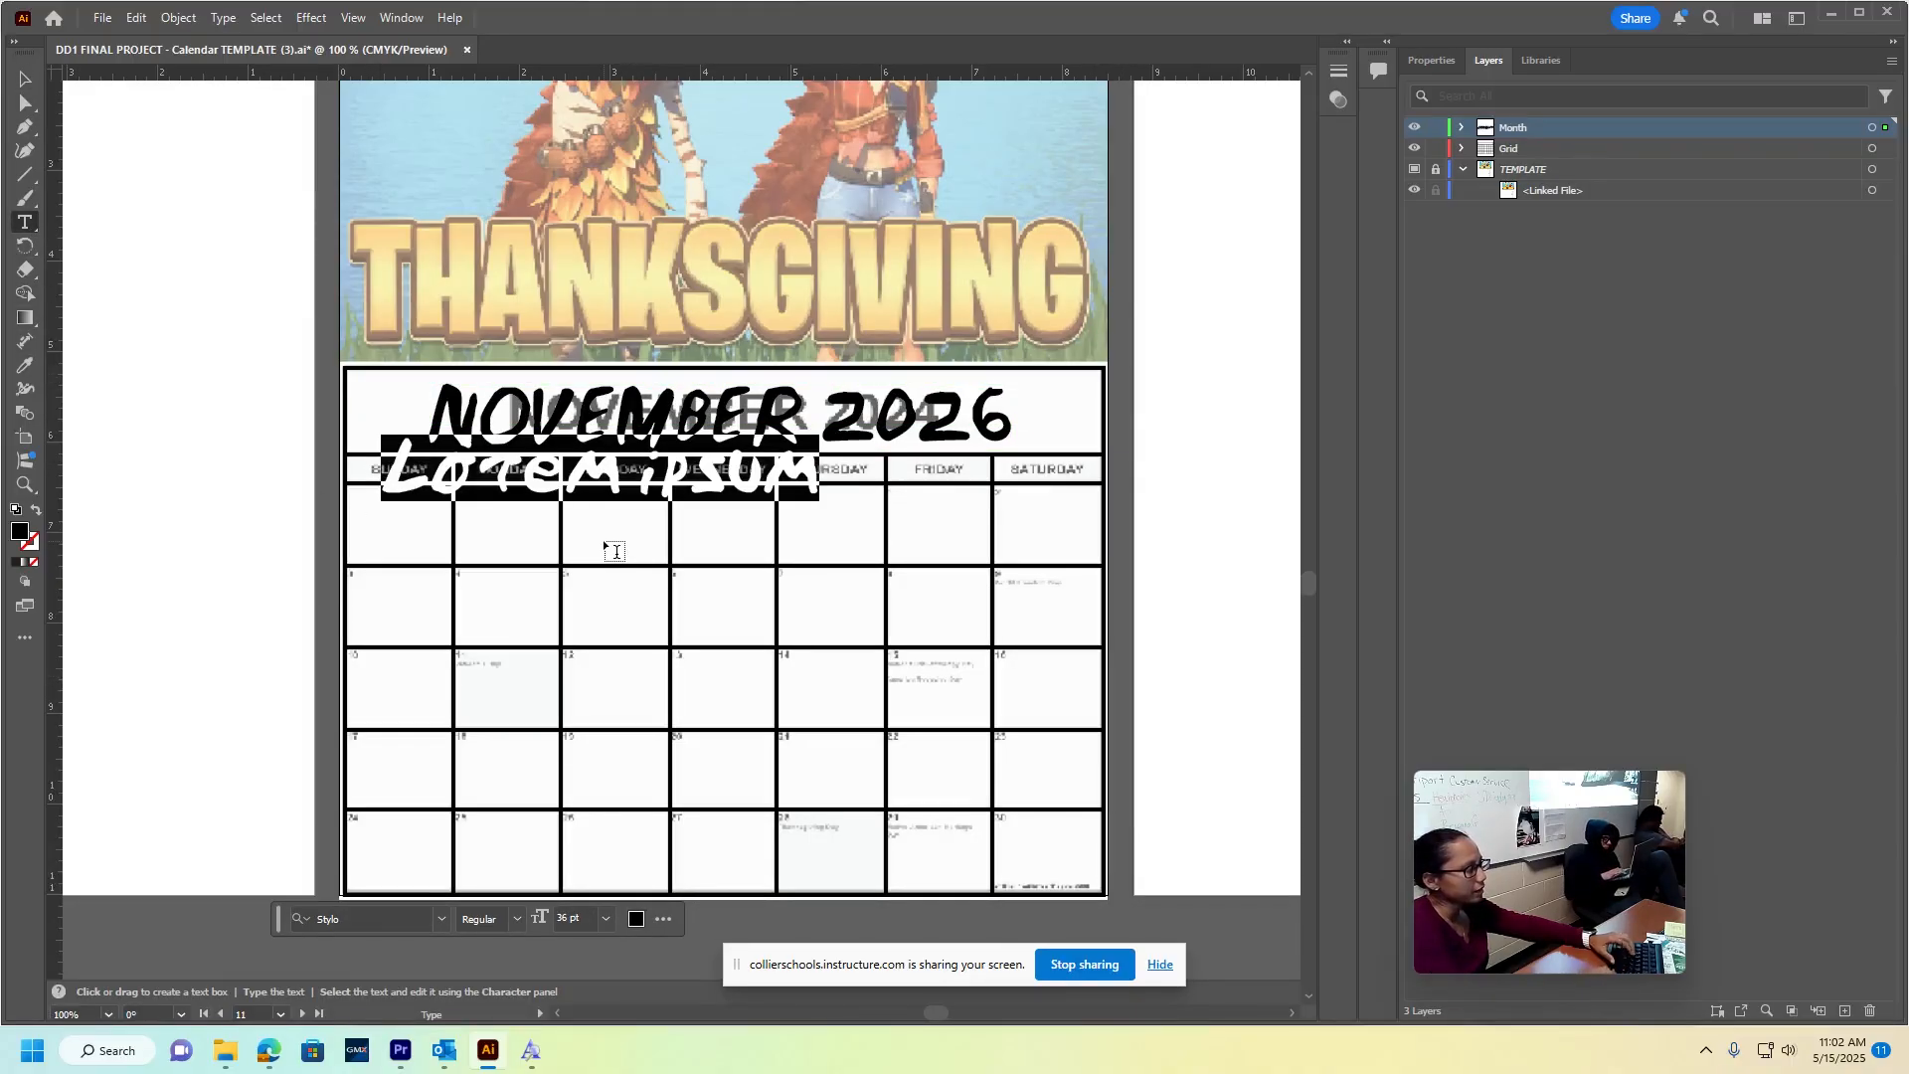
type("SunMon")
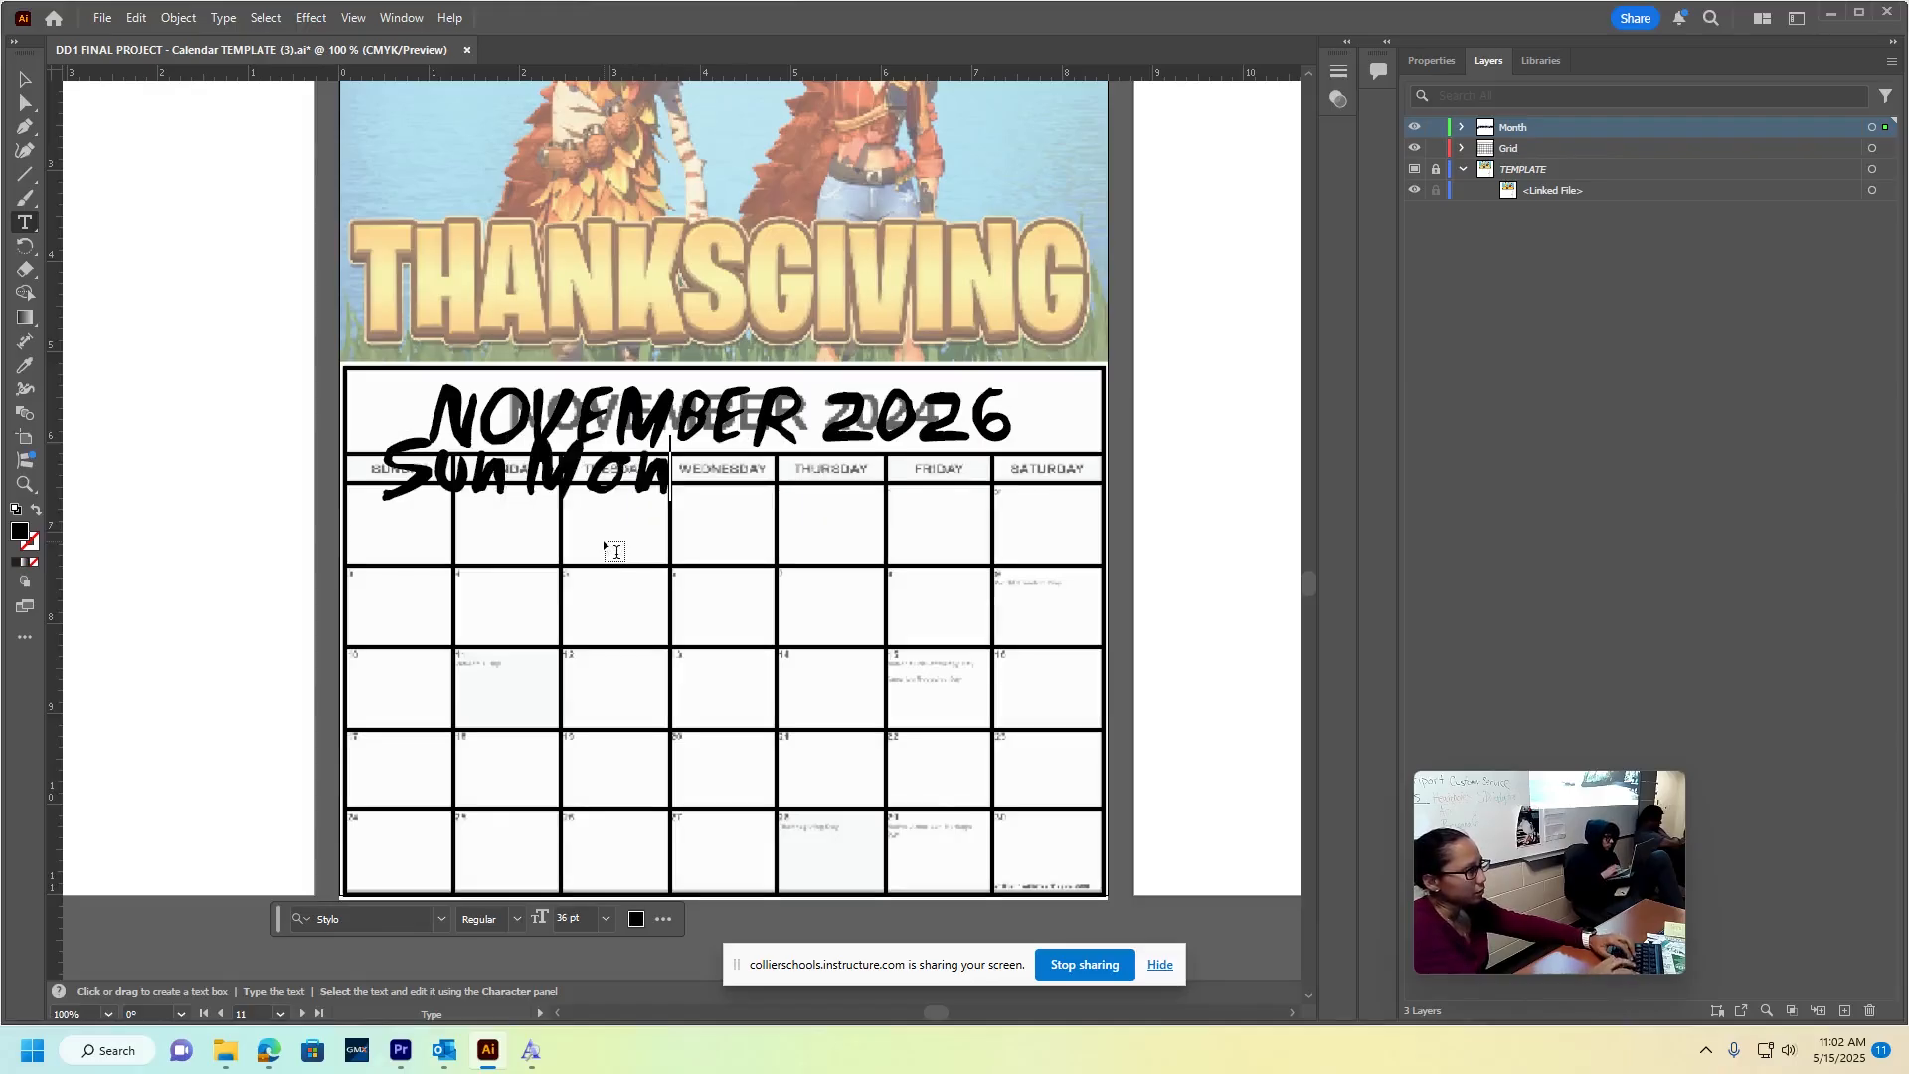
type("Tue")
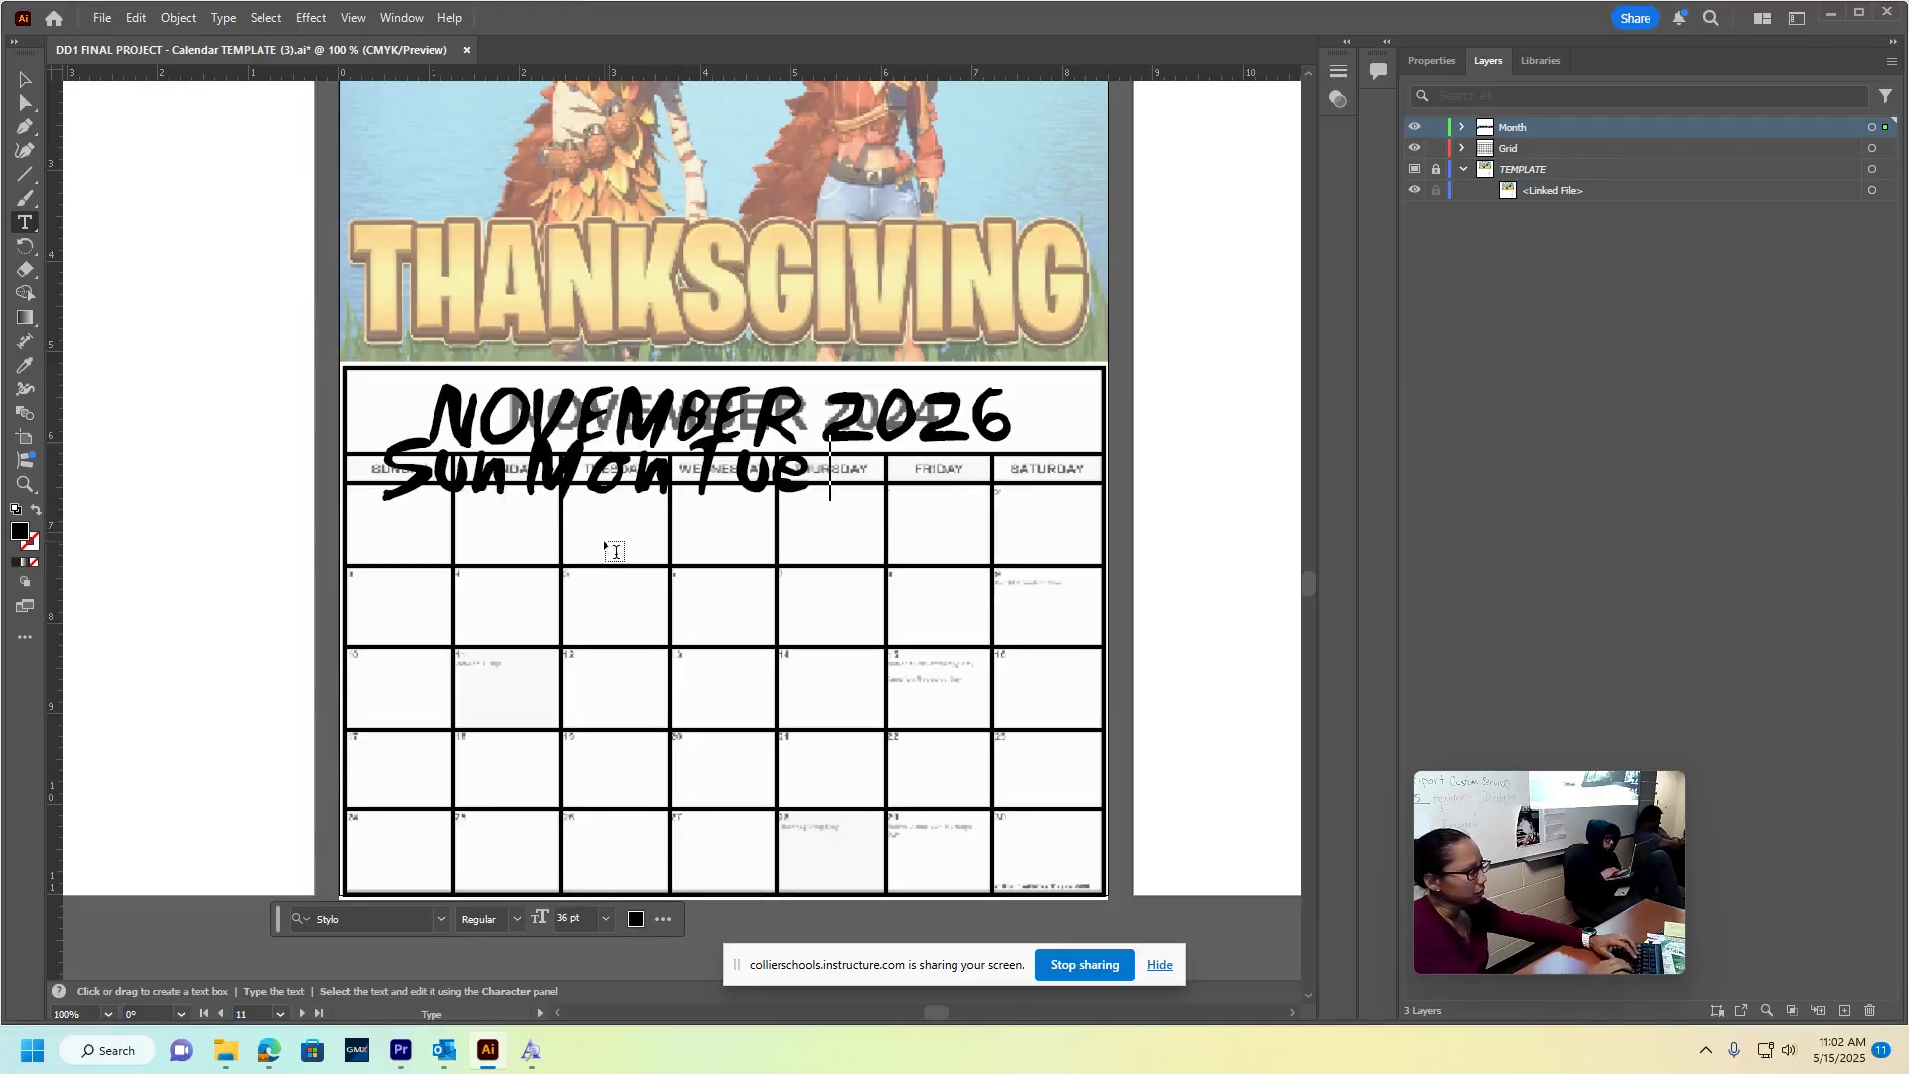
type("Wed")
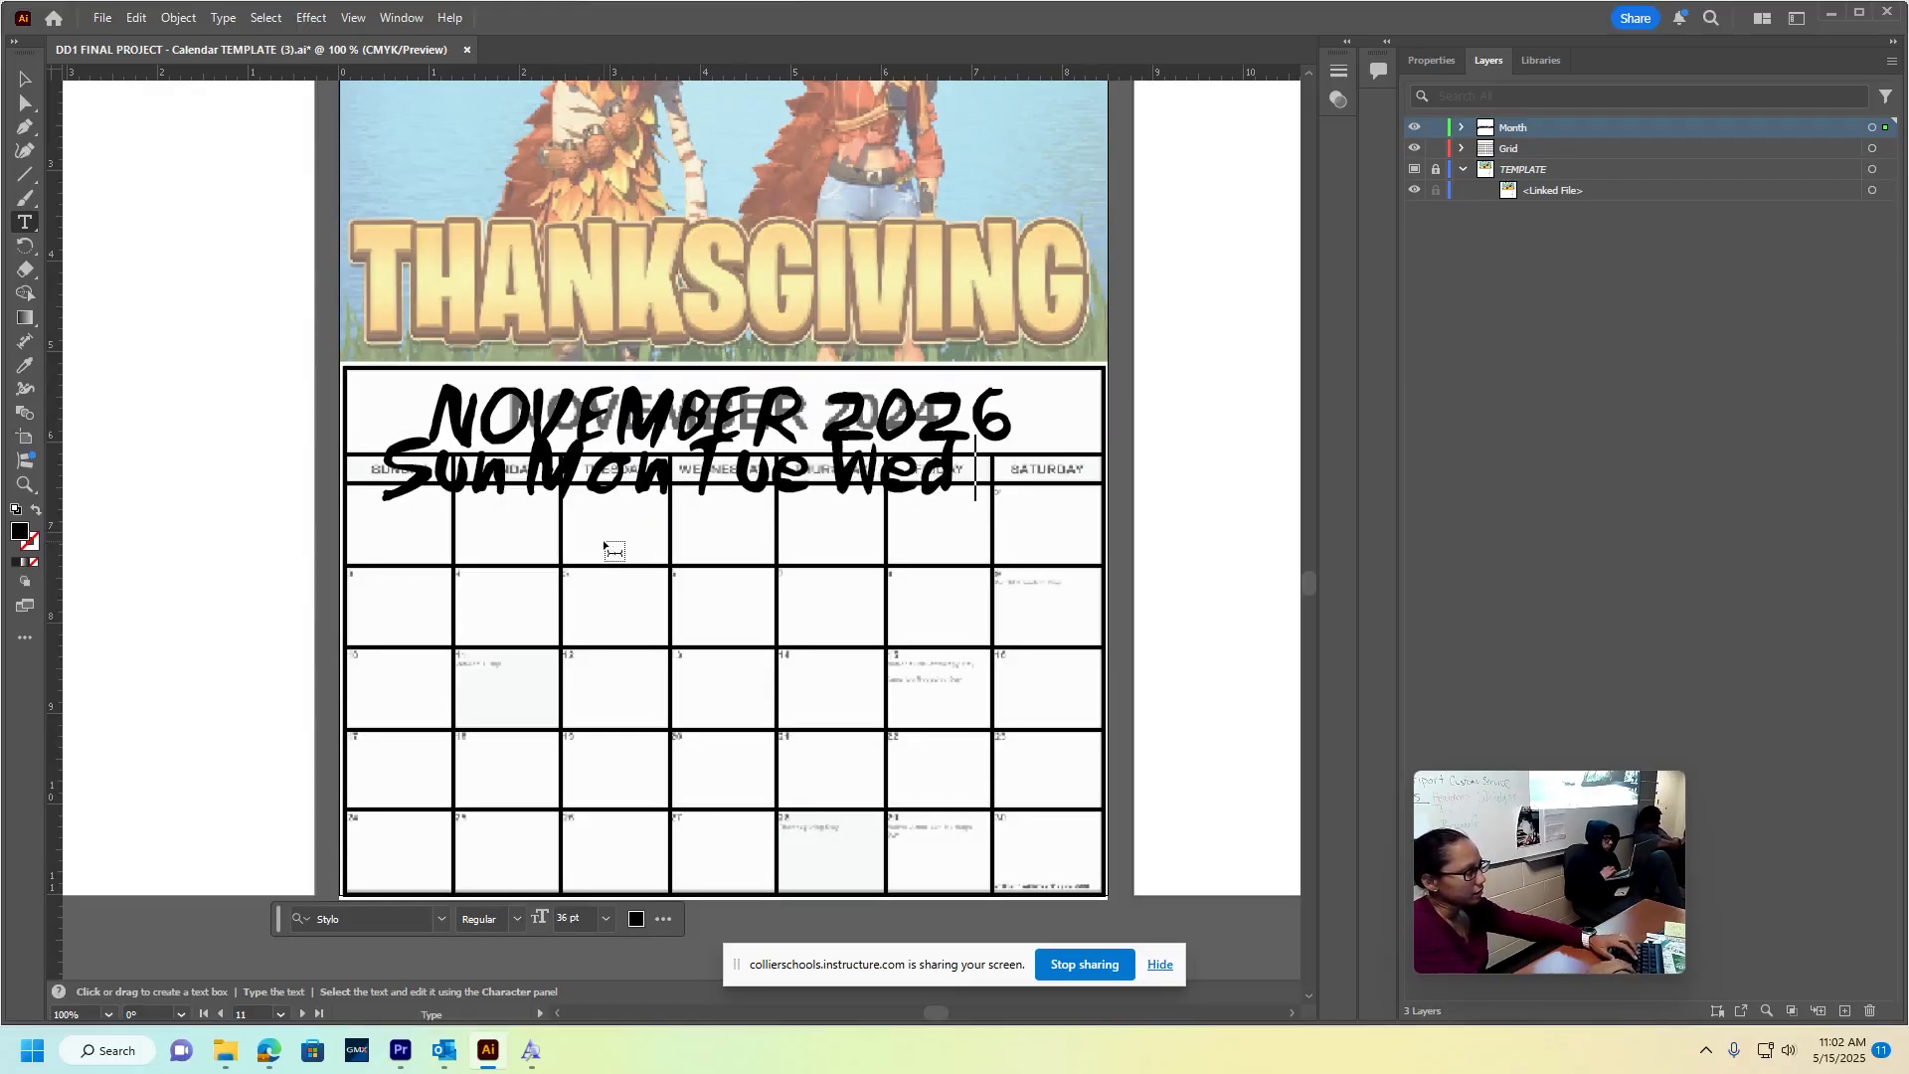
type("ThuFriSa")
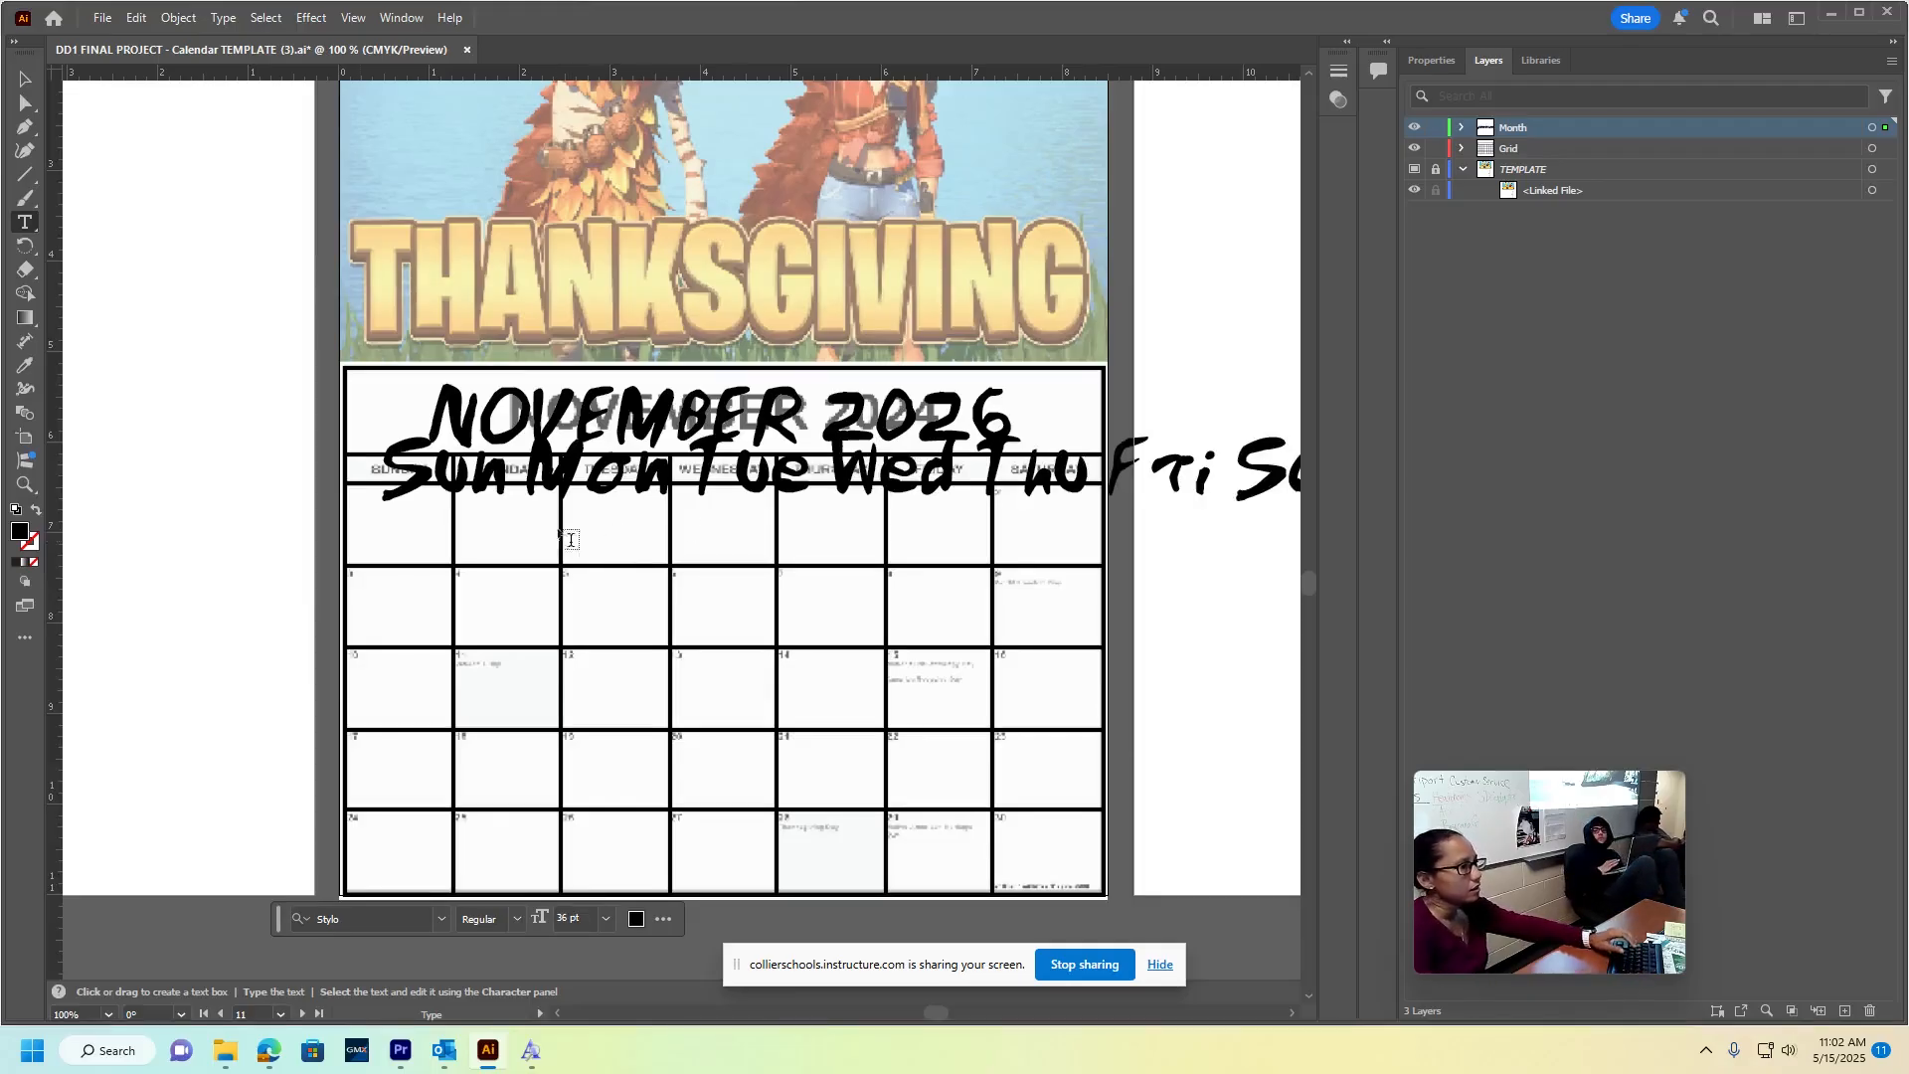
Set the whole weekday text line to 18 pt
double_click(704, 494)
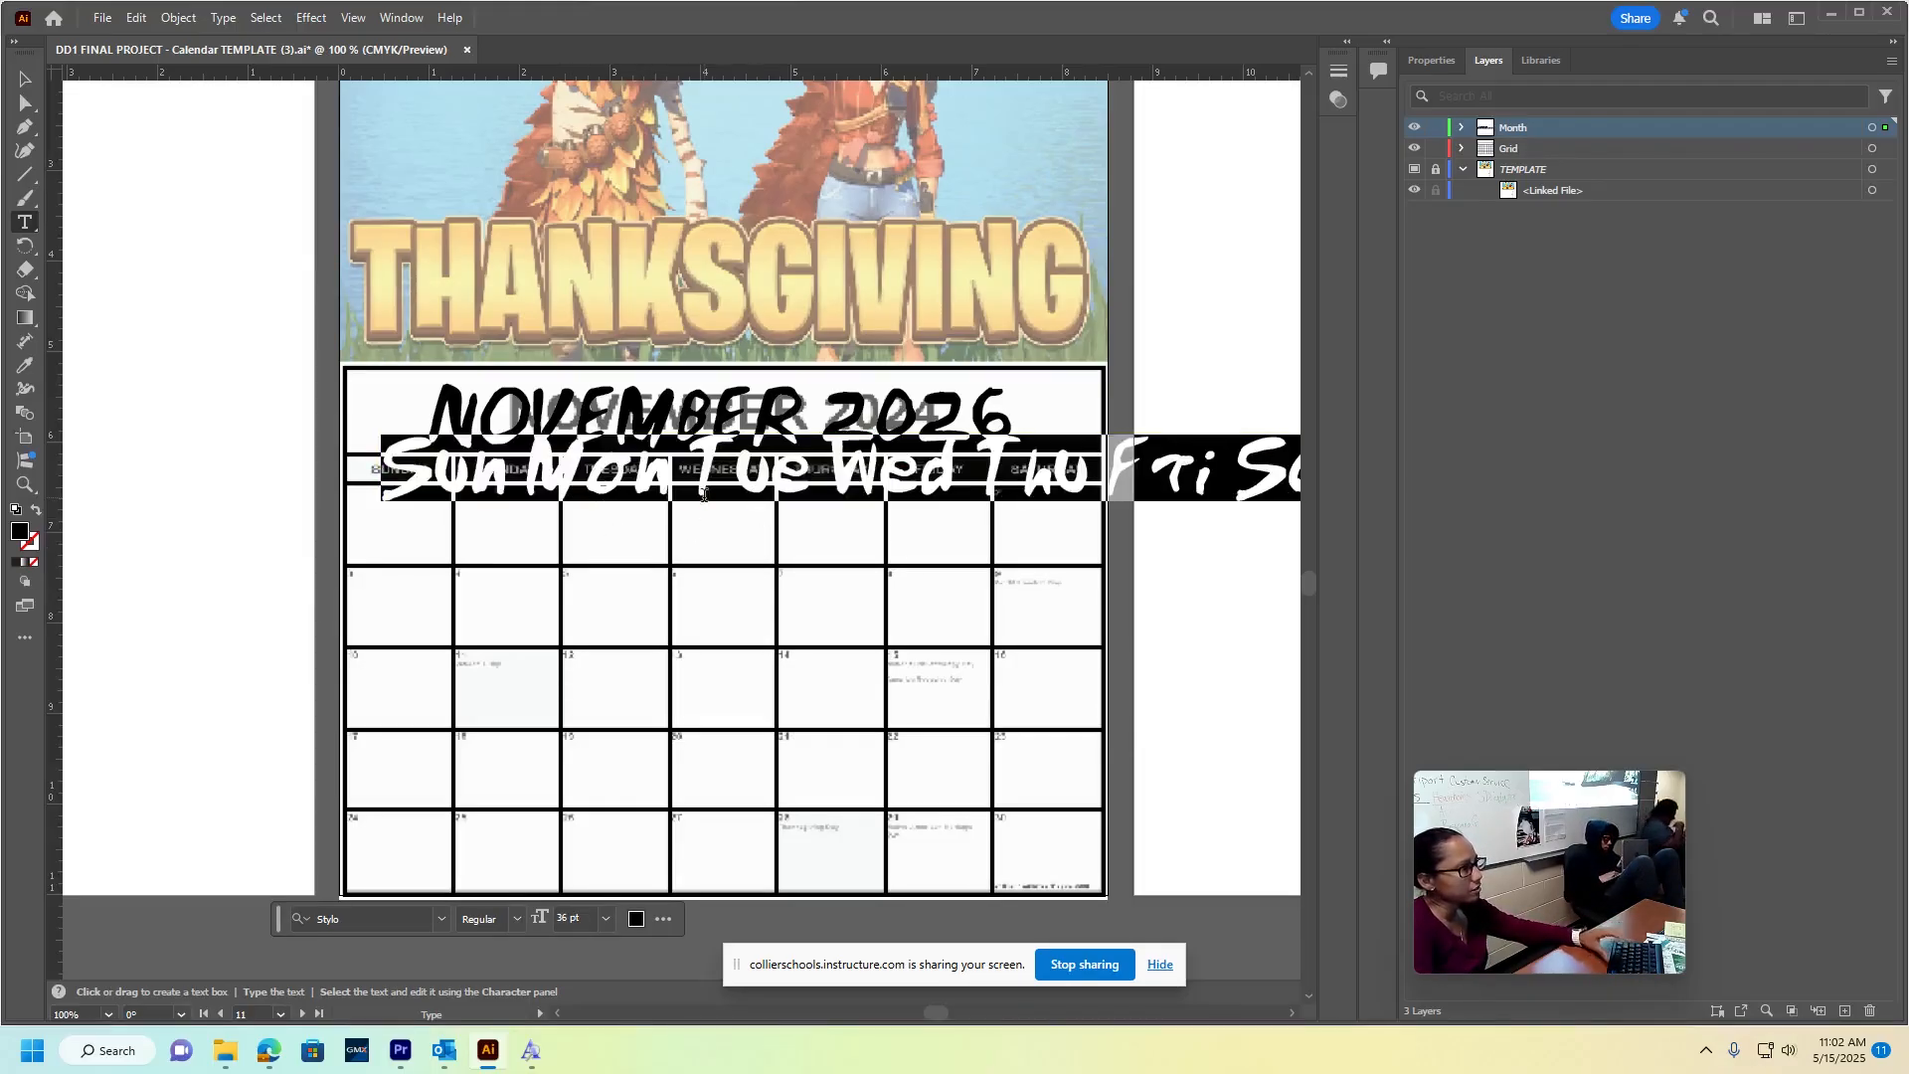
left_click(602, 918)
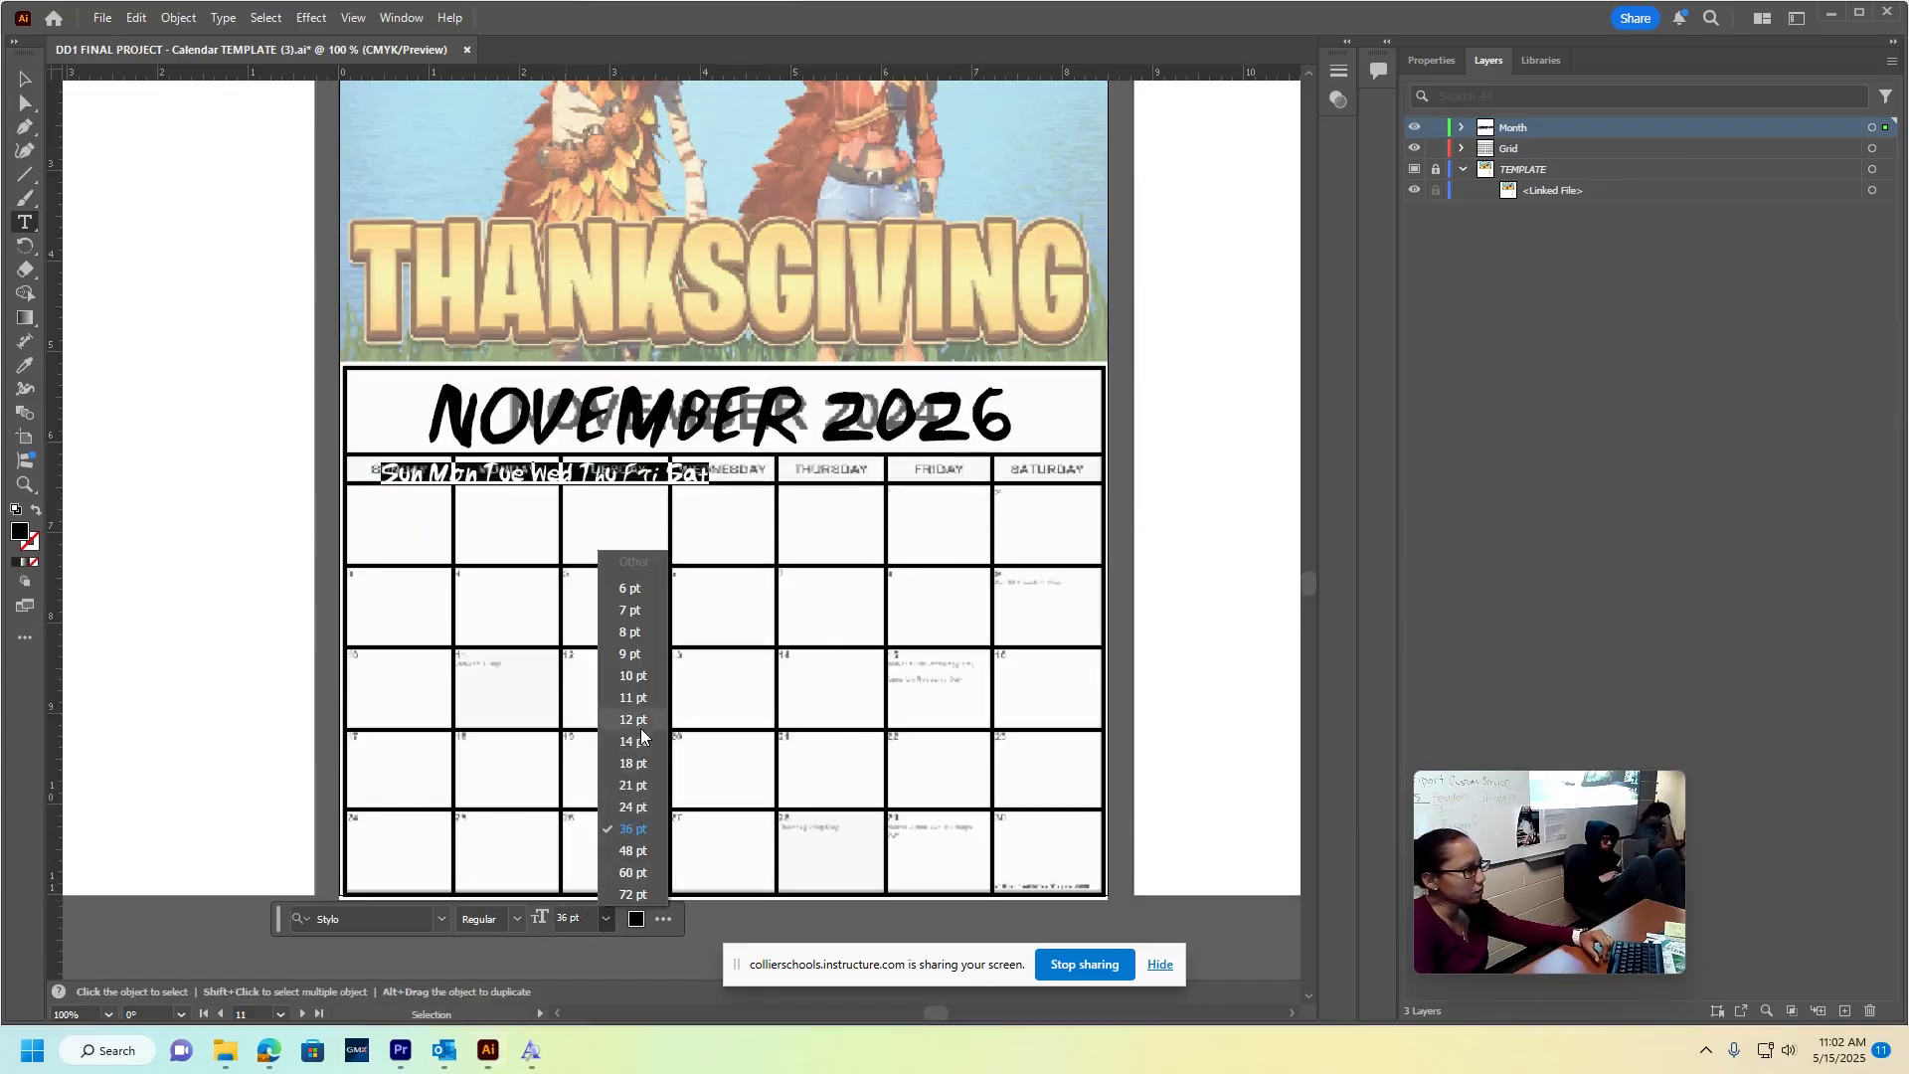
left_click(638, 764)
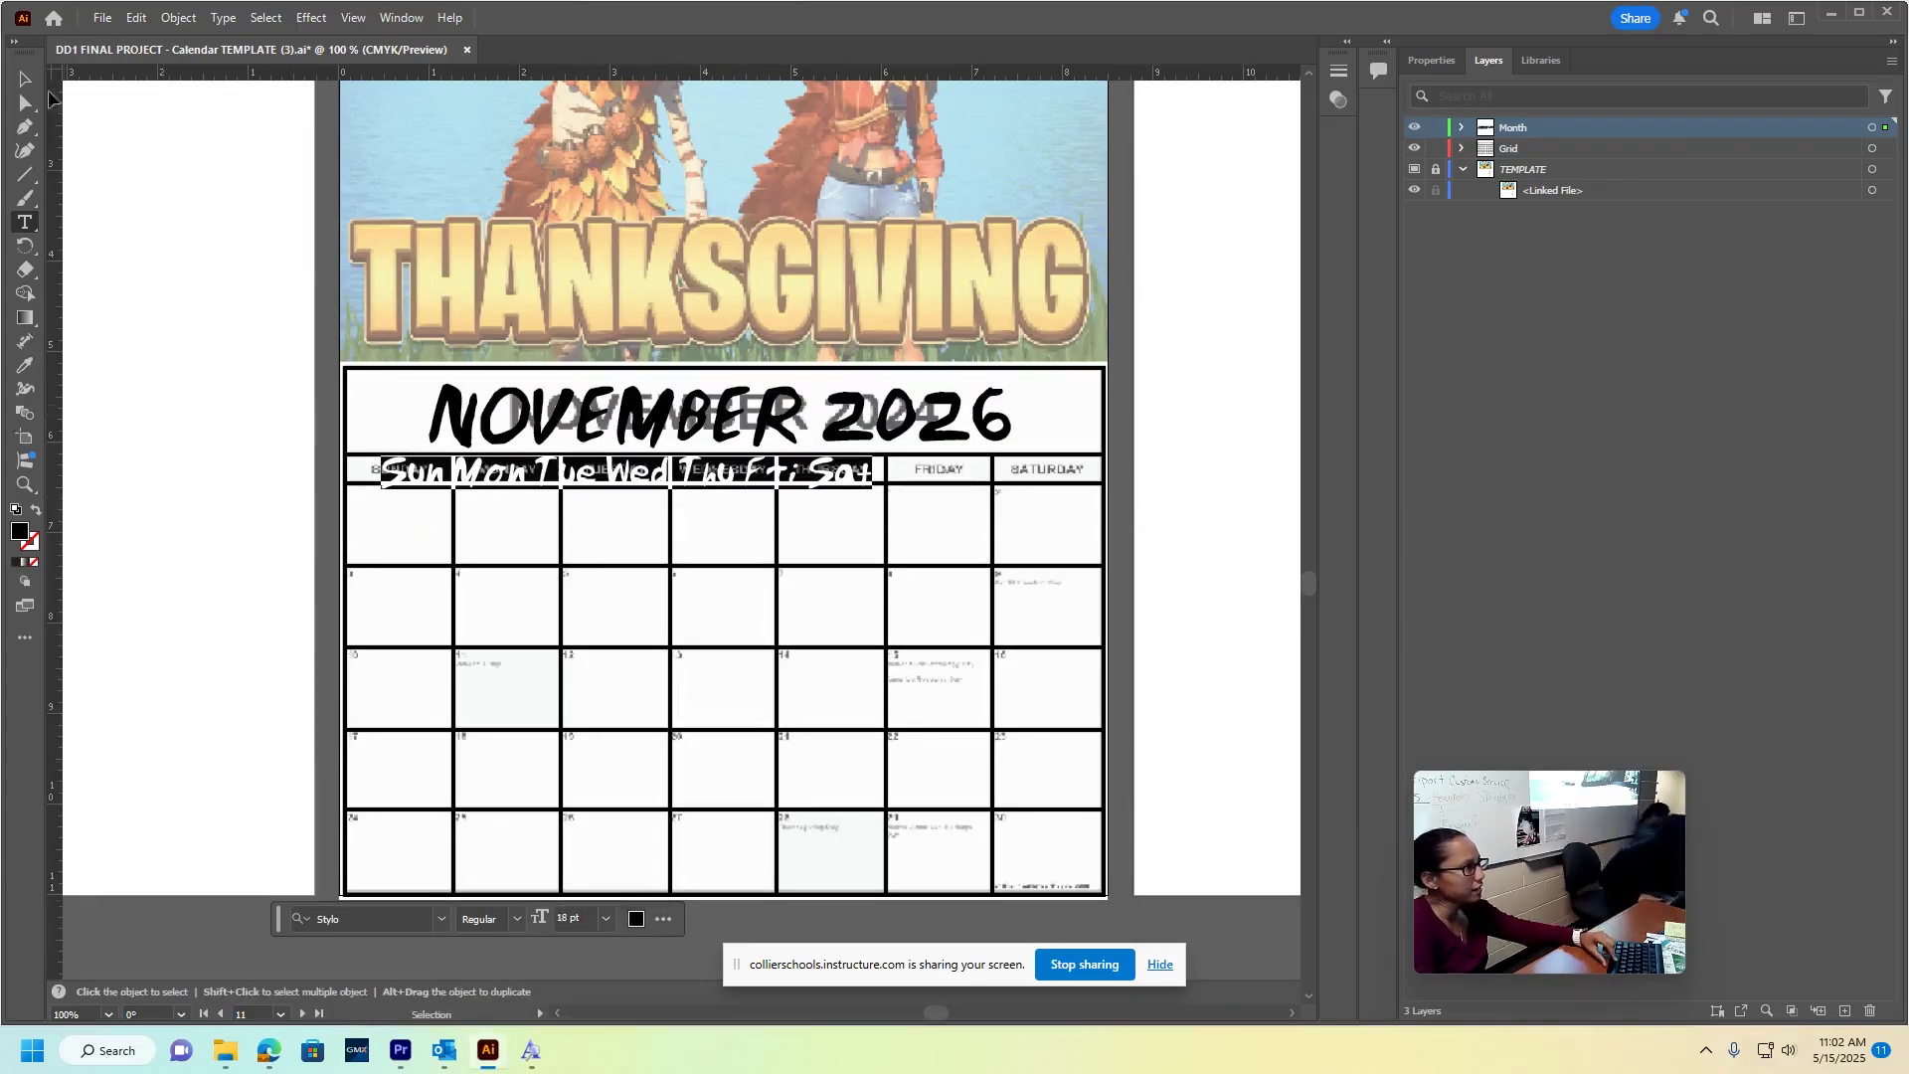
Add spaces between the weekday abbreviations so that each one from Mon to Sat sits under its own column heading
key("Escape")
key("t")
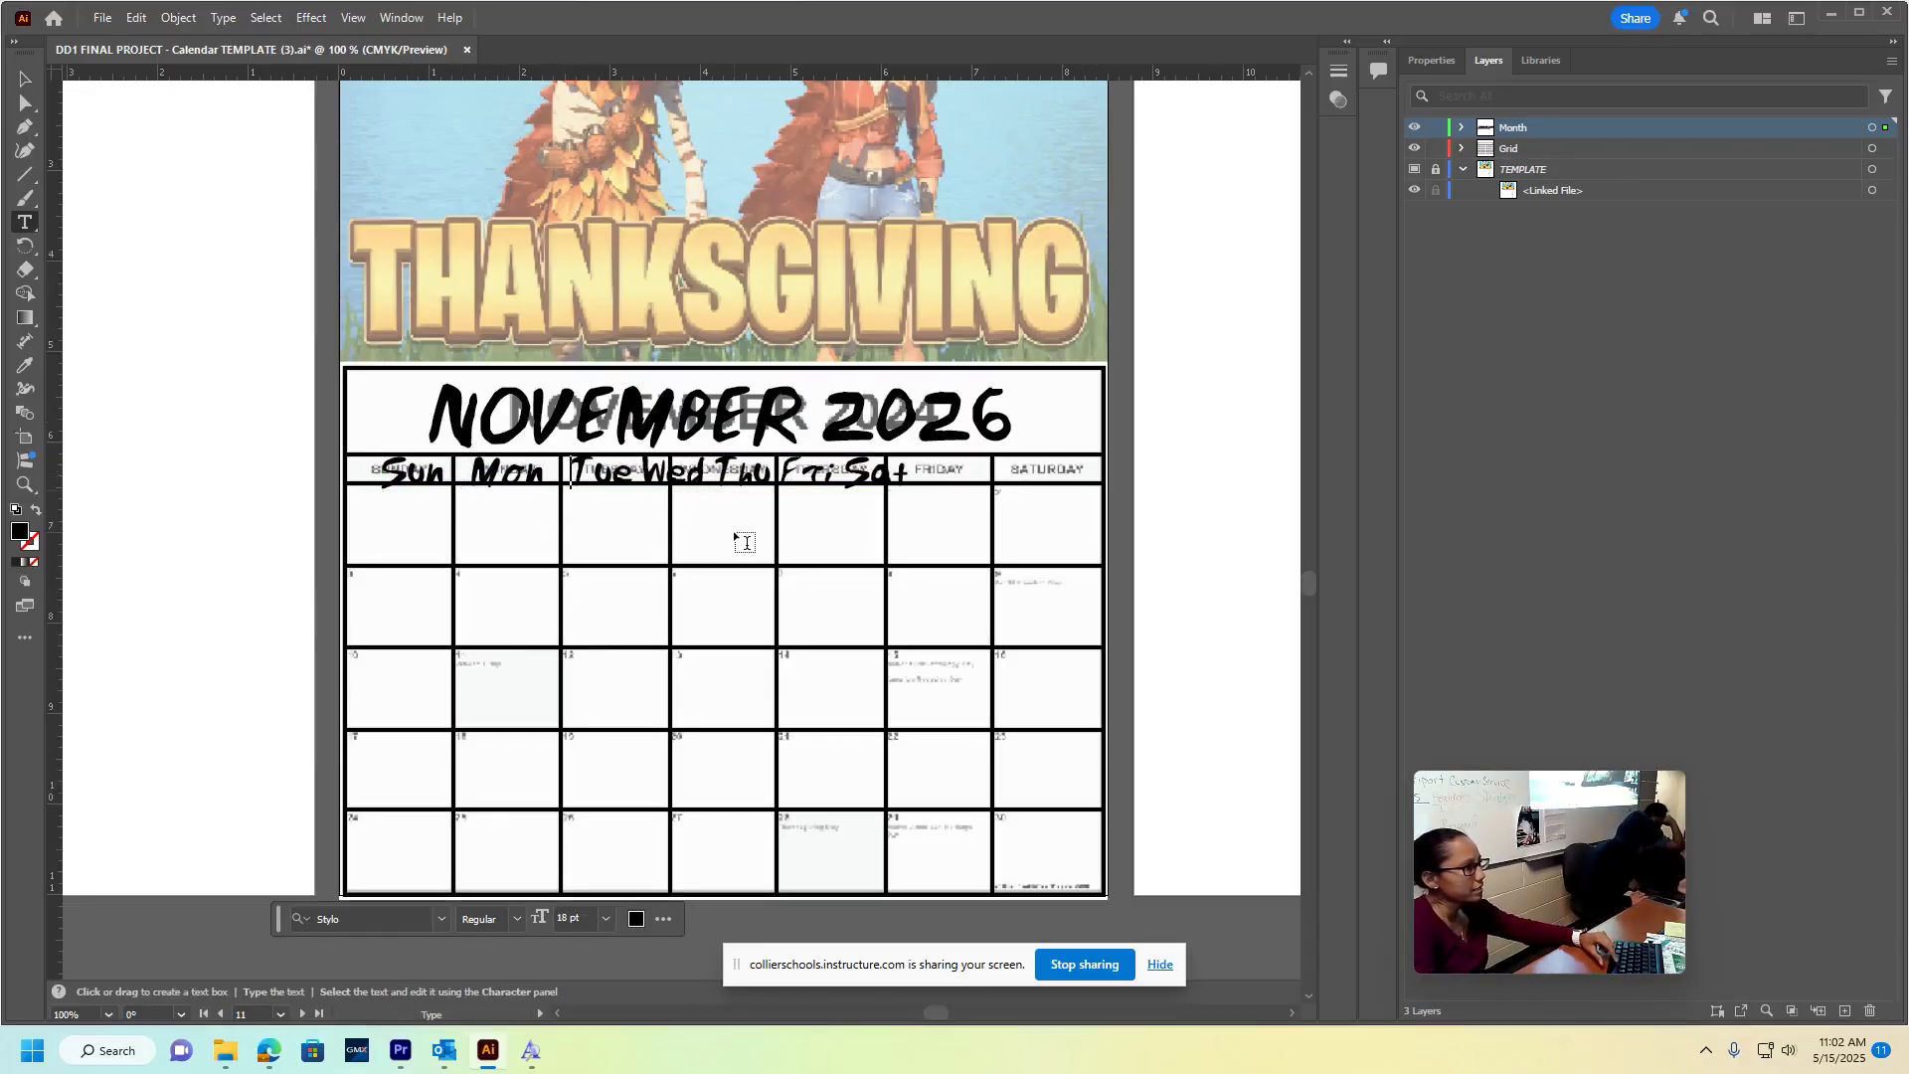
left_click(657, 466)
key("BackSpace")
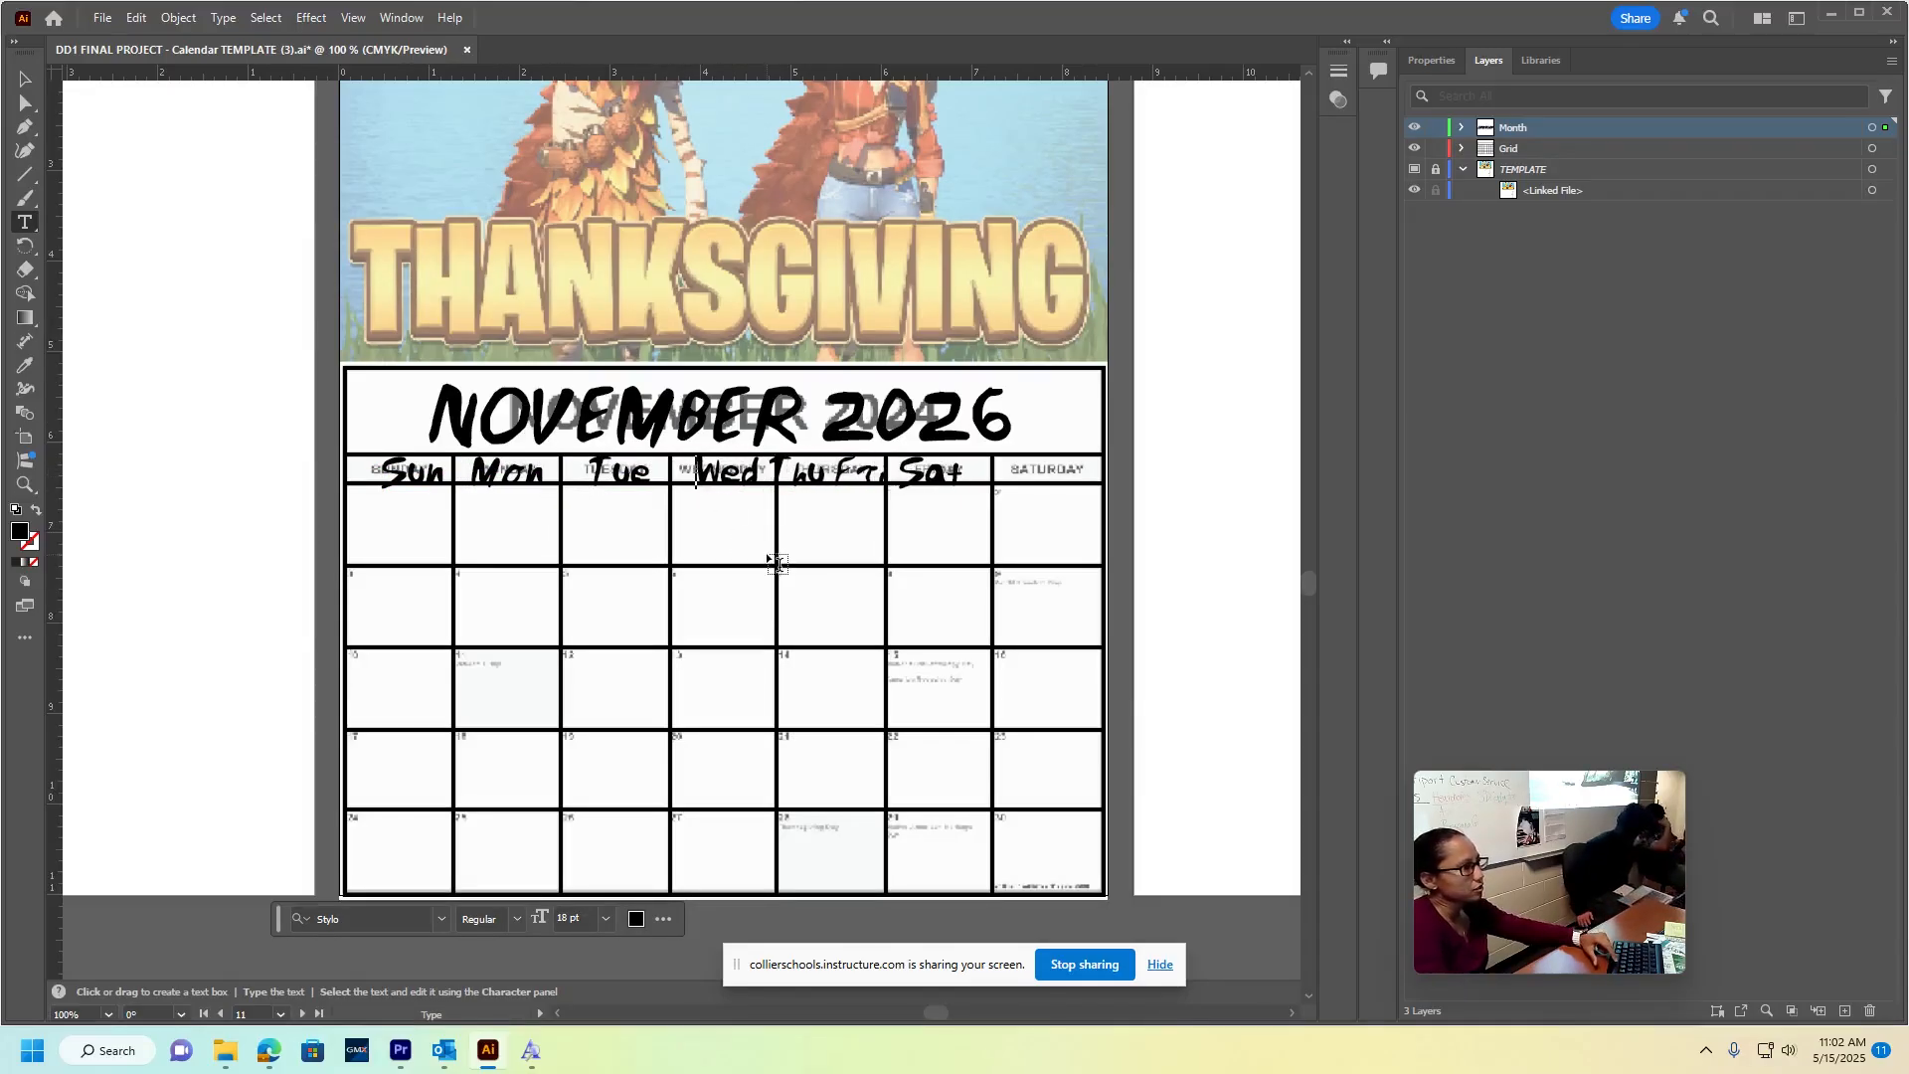
left_click(772, 463)
left_click(885, 473)
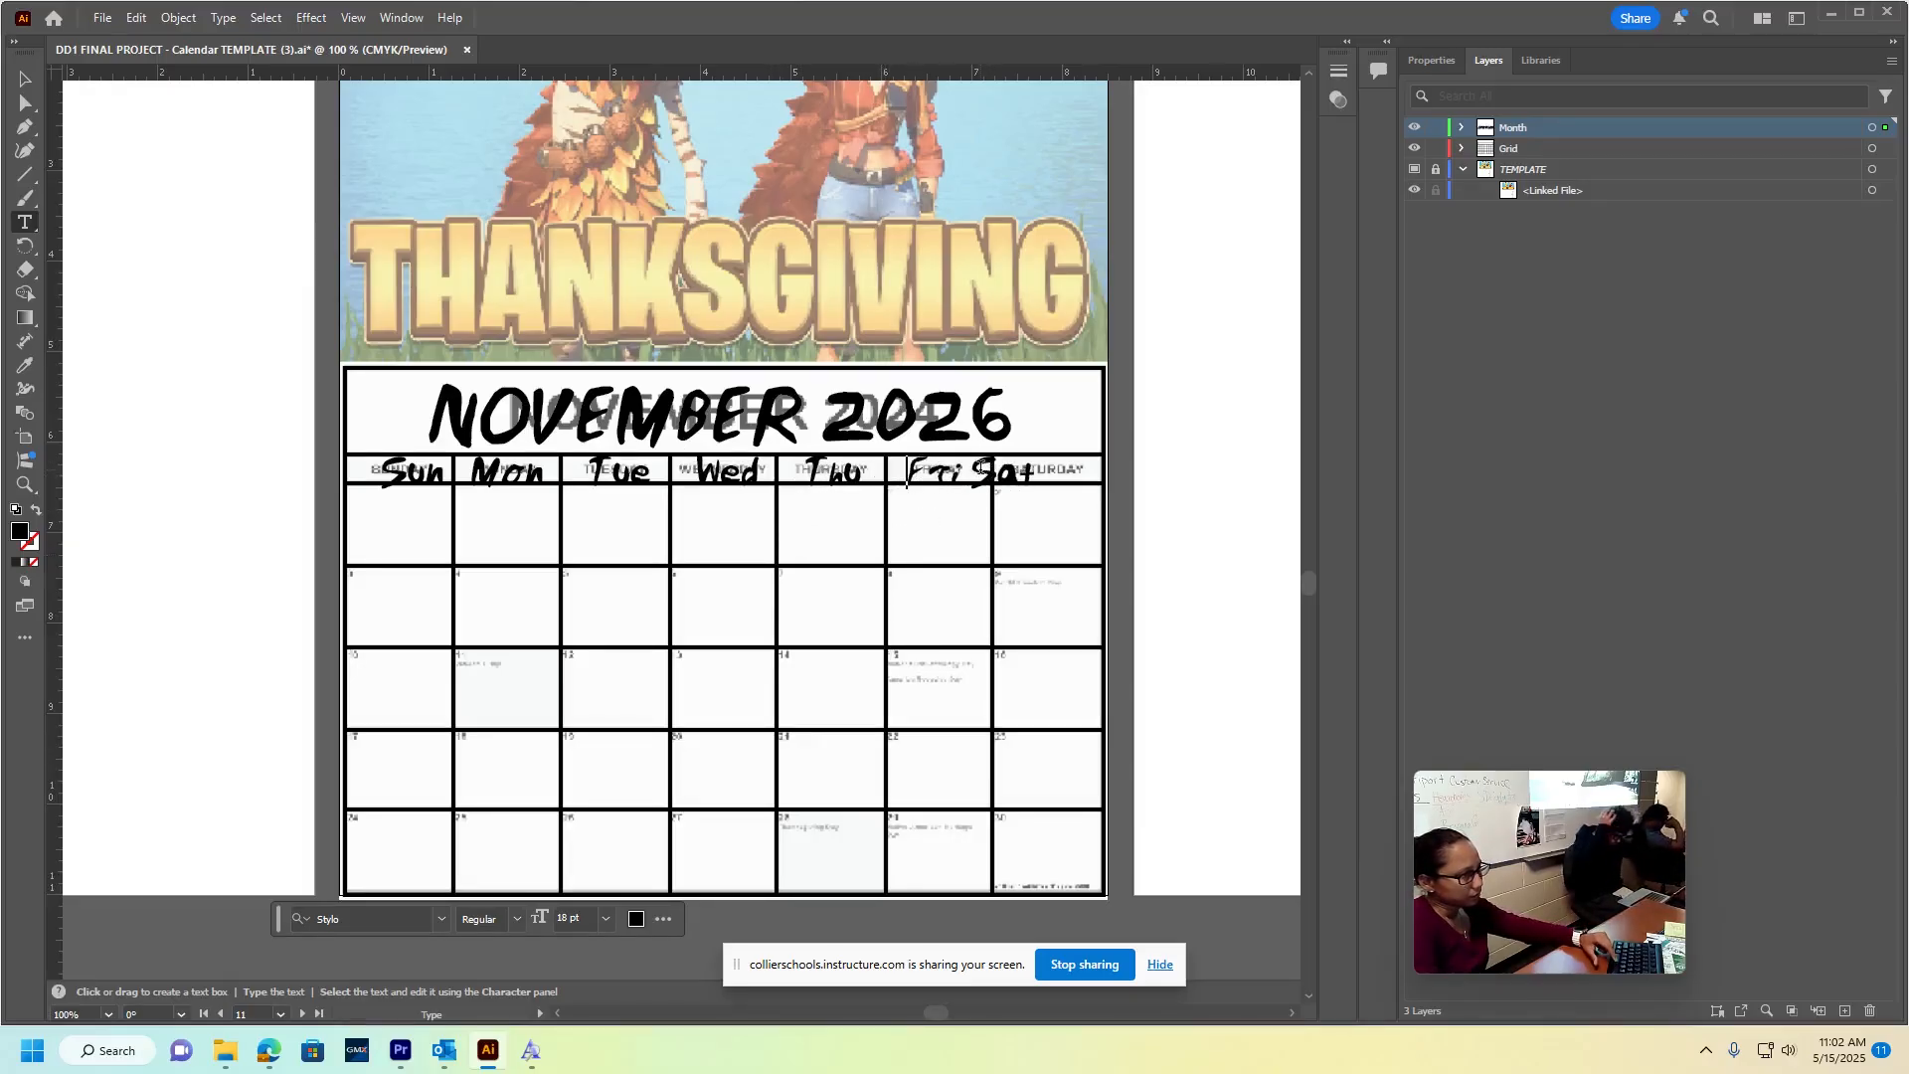
left_click(979, 470)
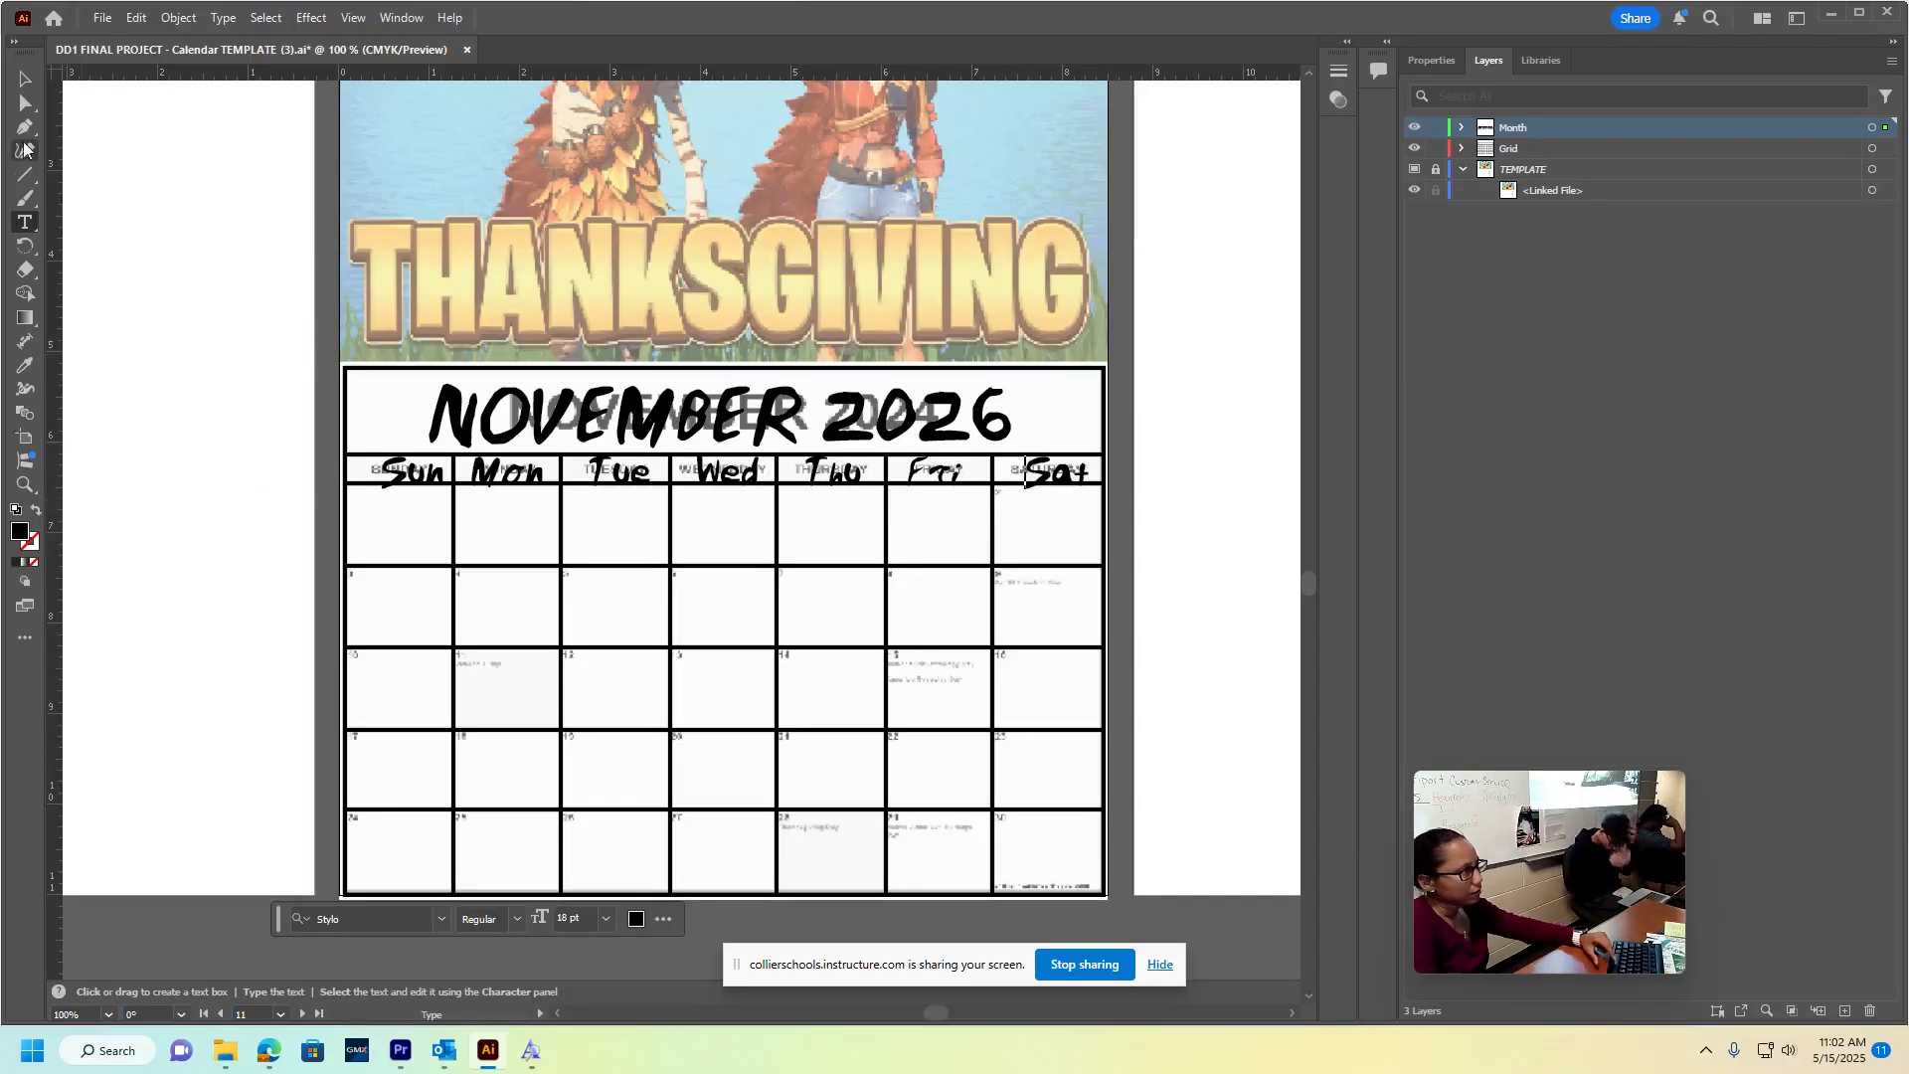
Shift the whole weekday text line slightly to the left within the header row and deselect it
left_click(37, 87)
left_click_drag(877, 476, 870, 475)
left_click(1160, 517)
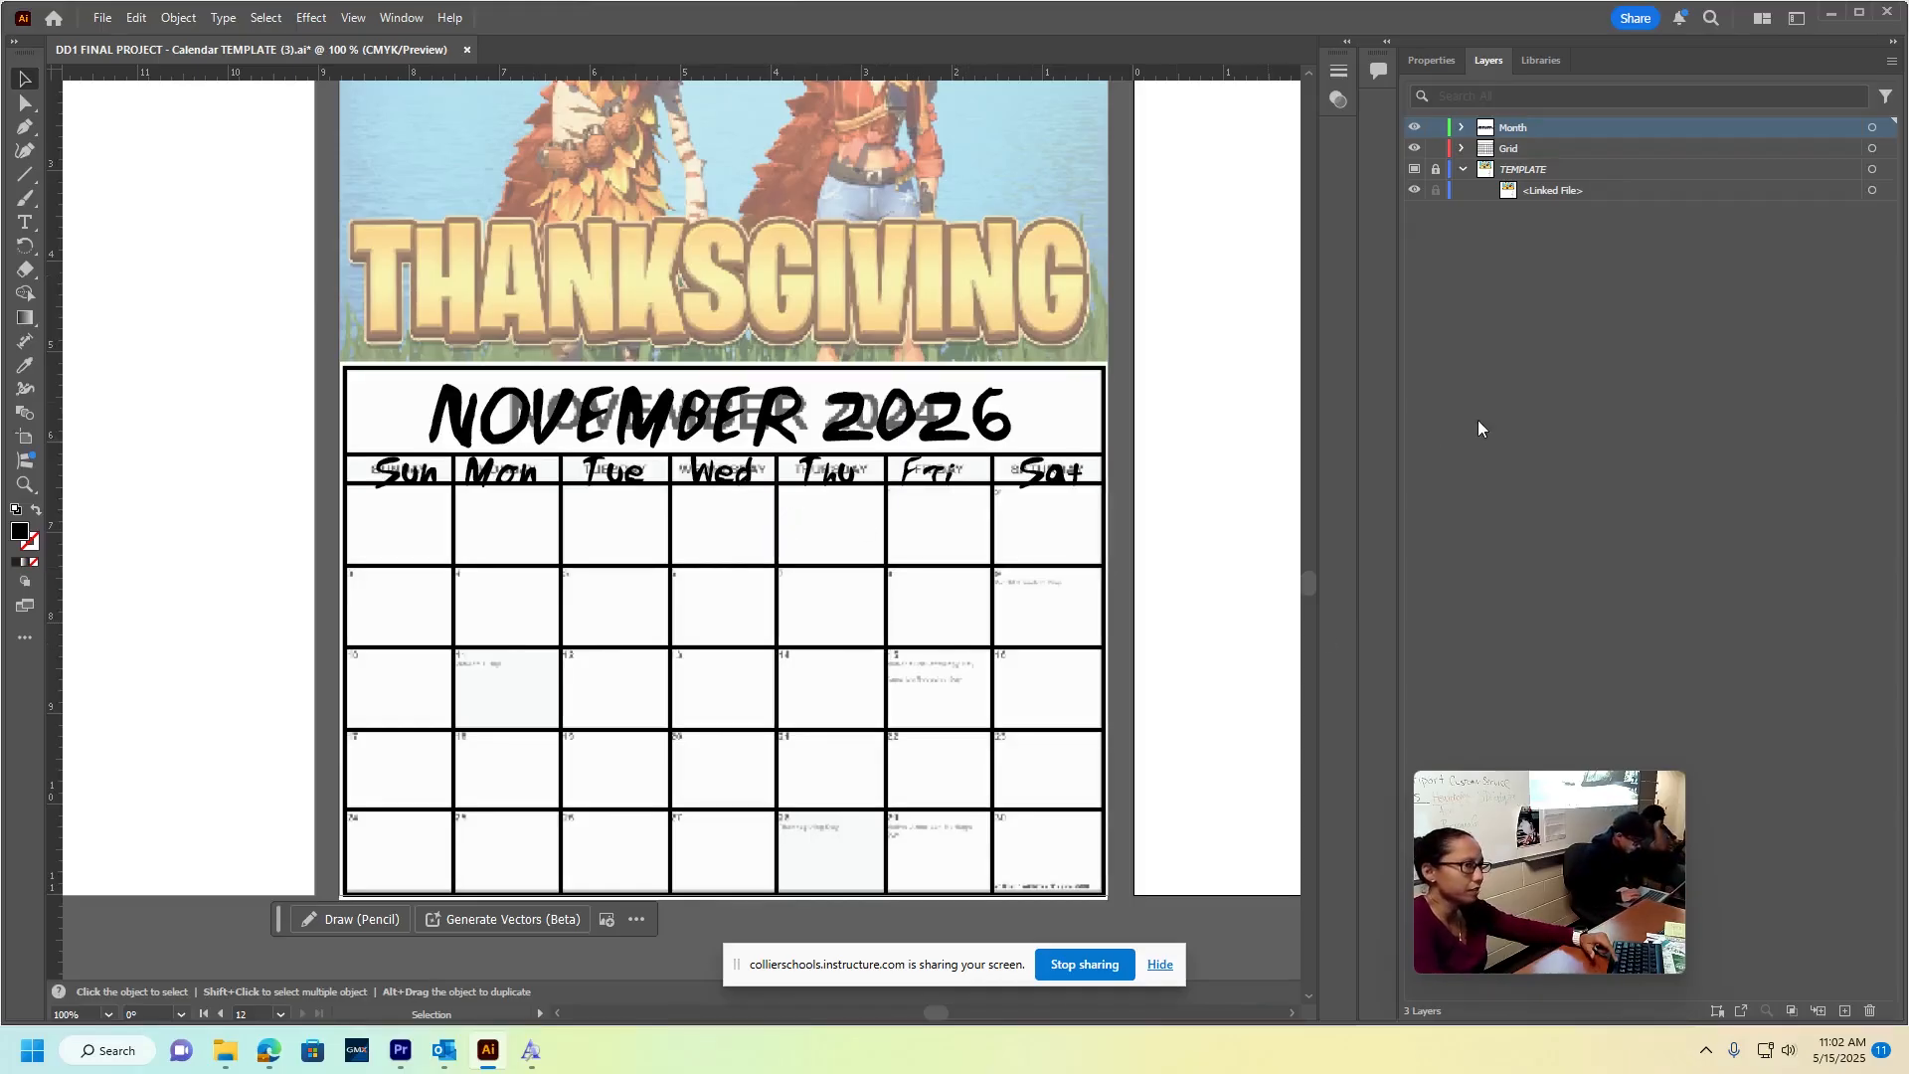
Create a new layer above the Month layer and name it NOVEMBER
mouse_move(1636, 820)
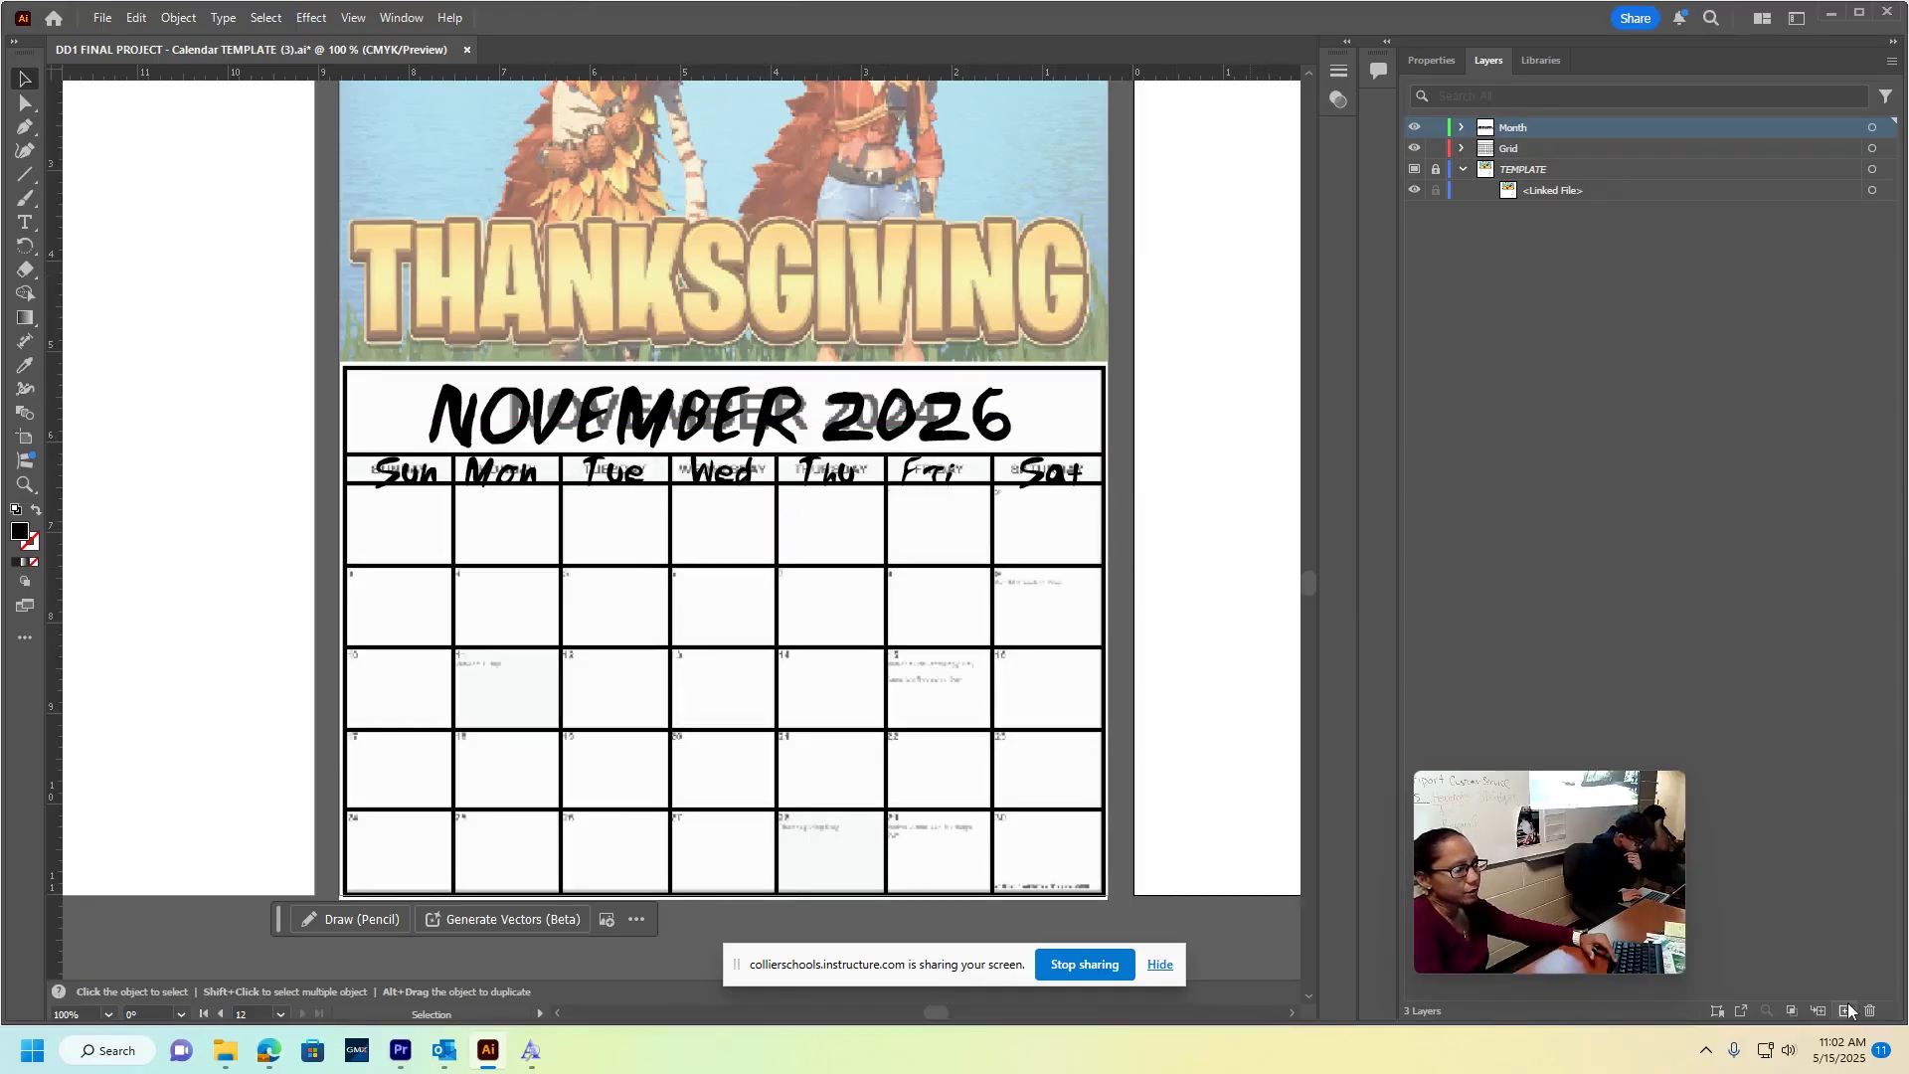
left_click(1846, 1011)
double_click(1512, 125)
type("NOVEMBER")
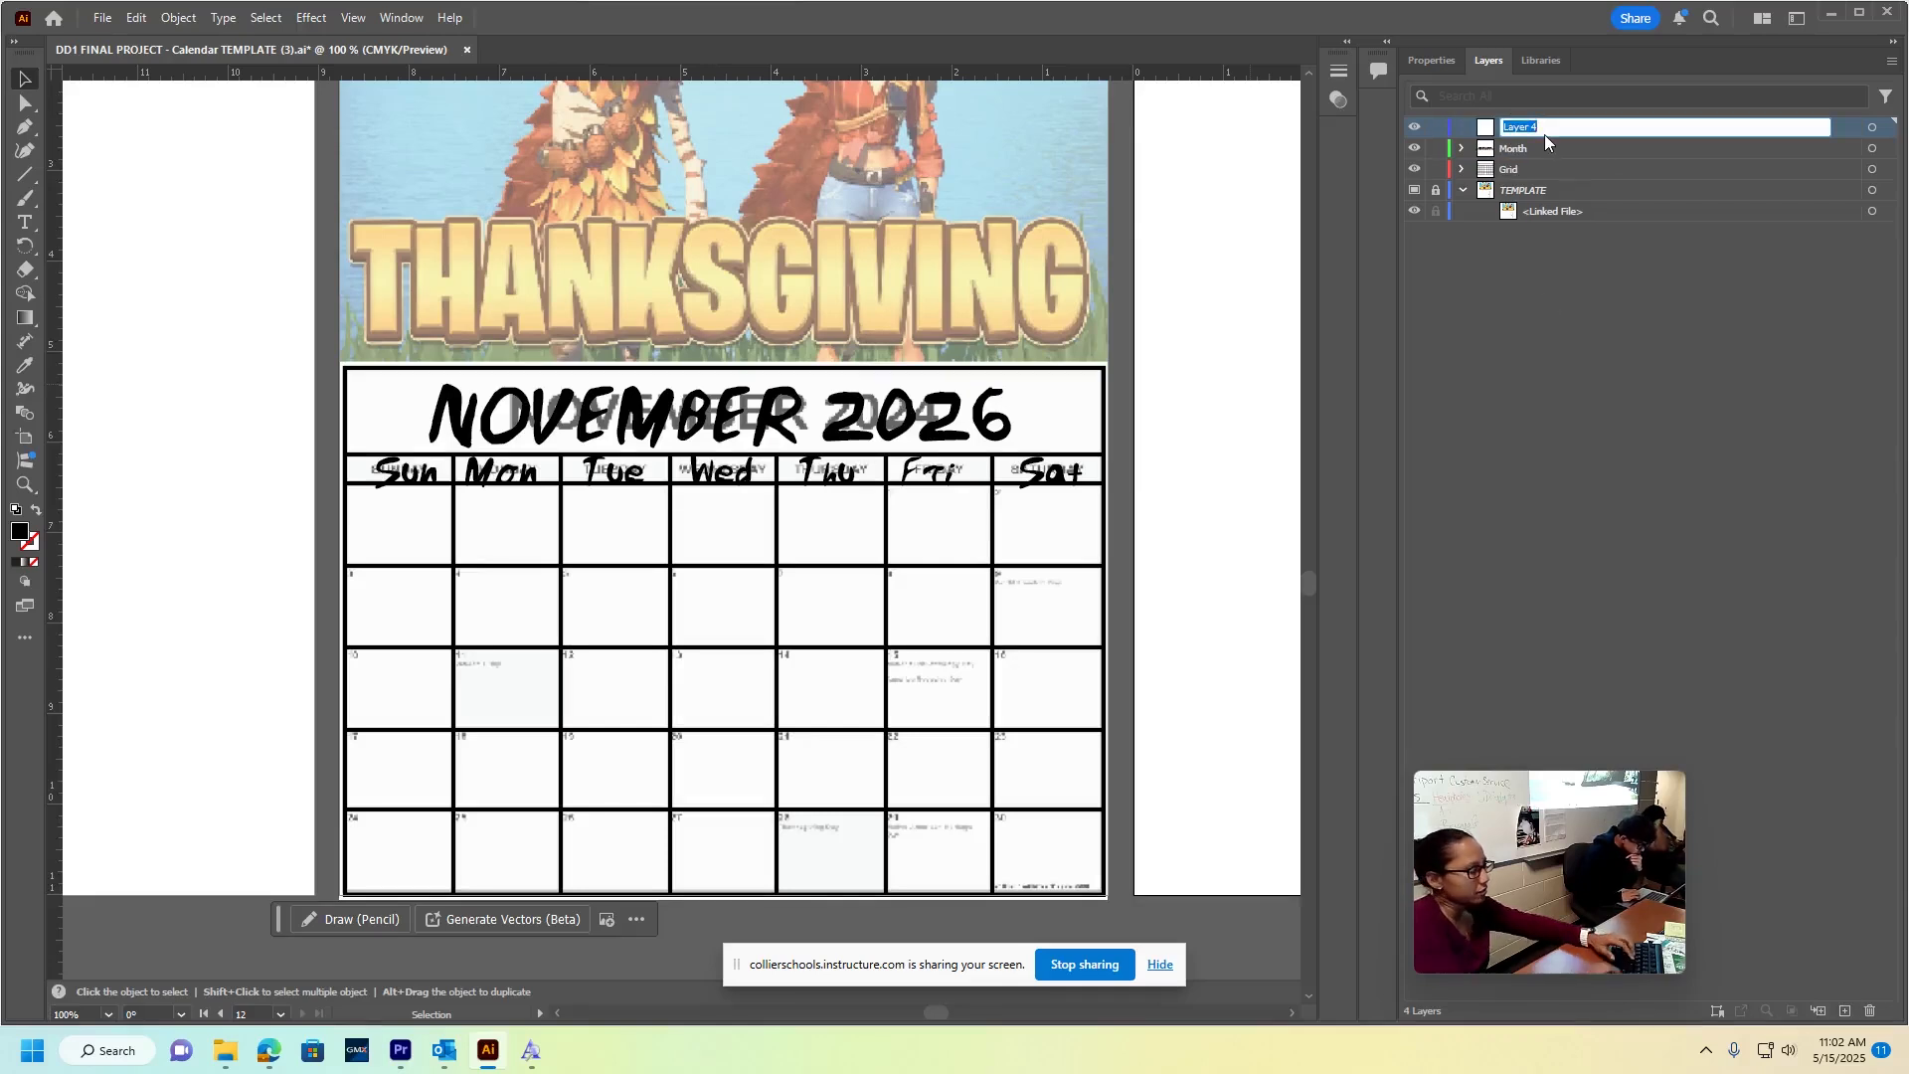
key("Return")
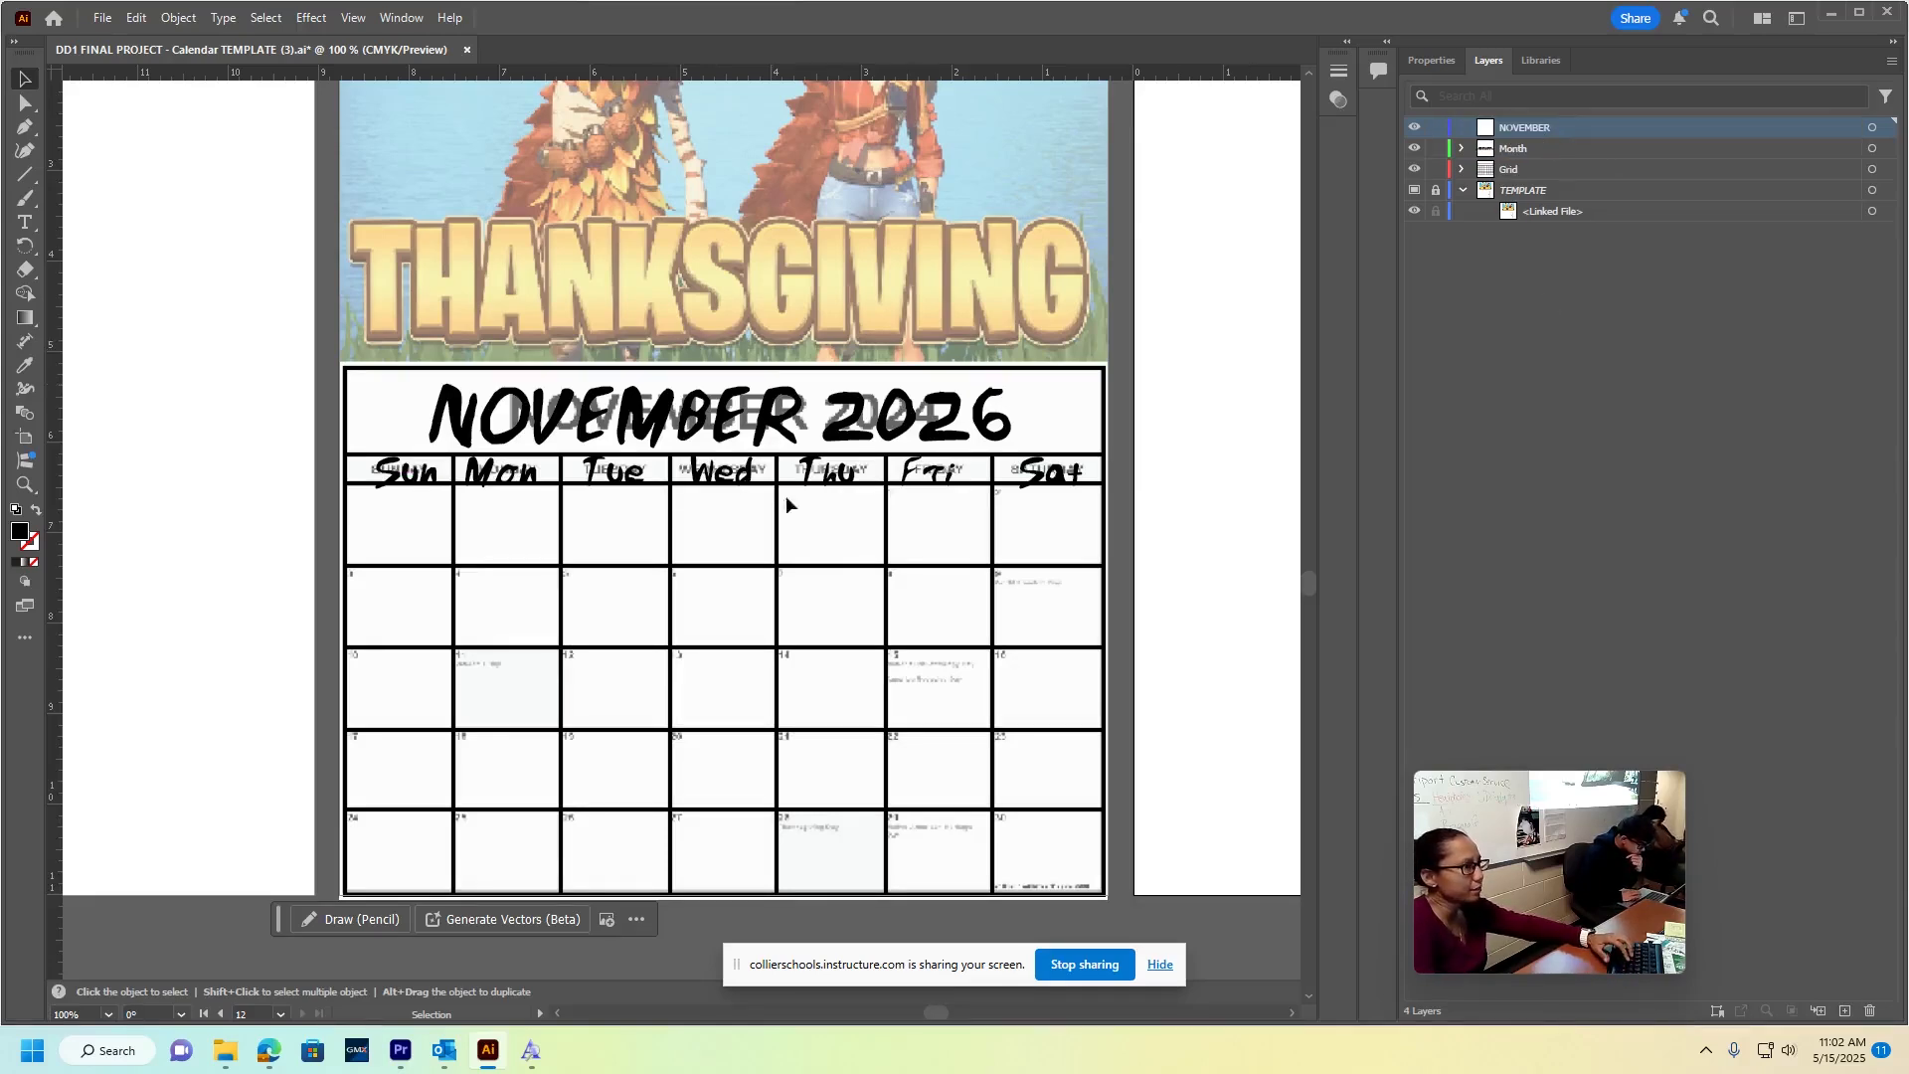
Nest the Month and Grid layers inside the NOVEMBER layer and check the grouping by toggling its visibility
left_click_drag(1538, 152, 1518, 131)
left_click(1523, 171)
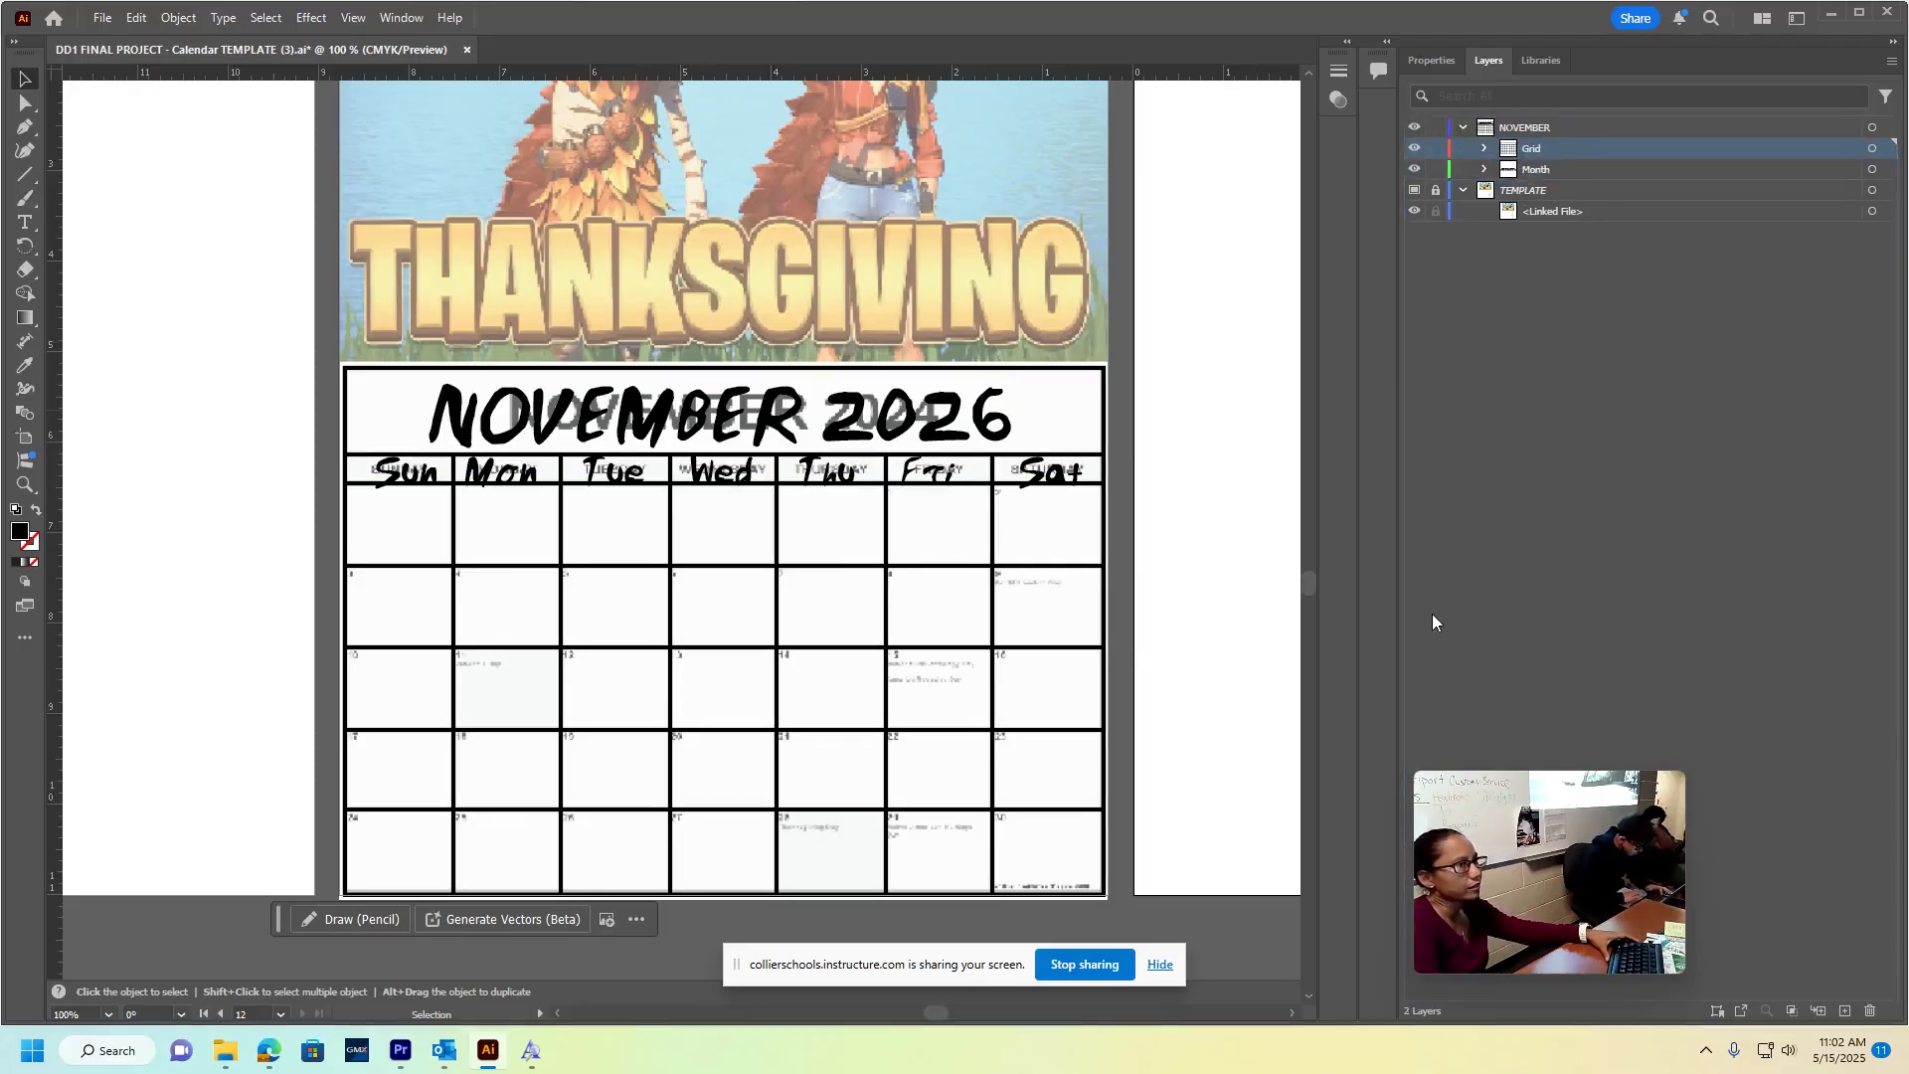
left_click(1417, 127)
left_click(1416, 128)
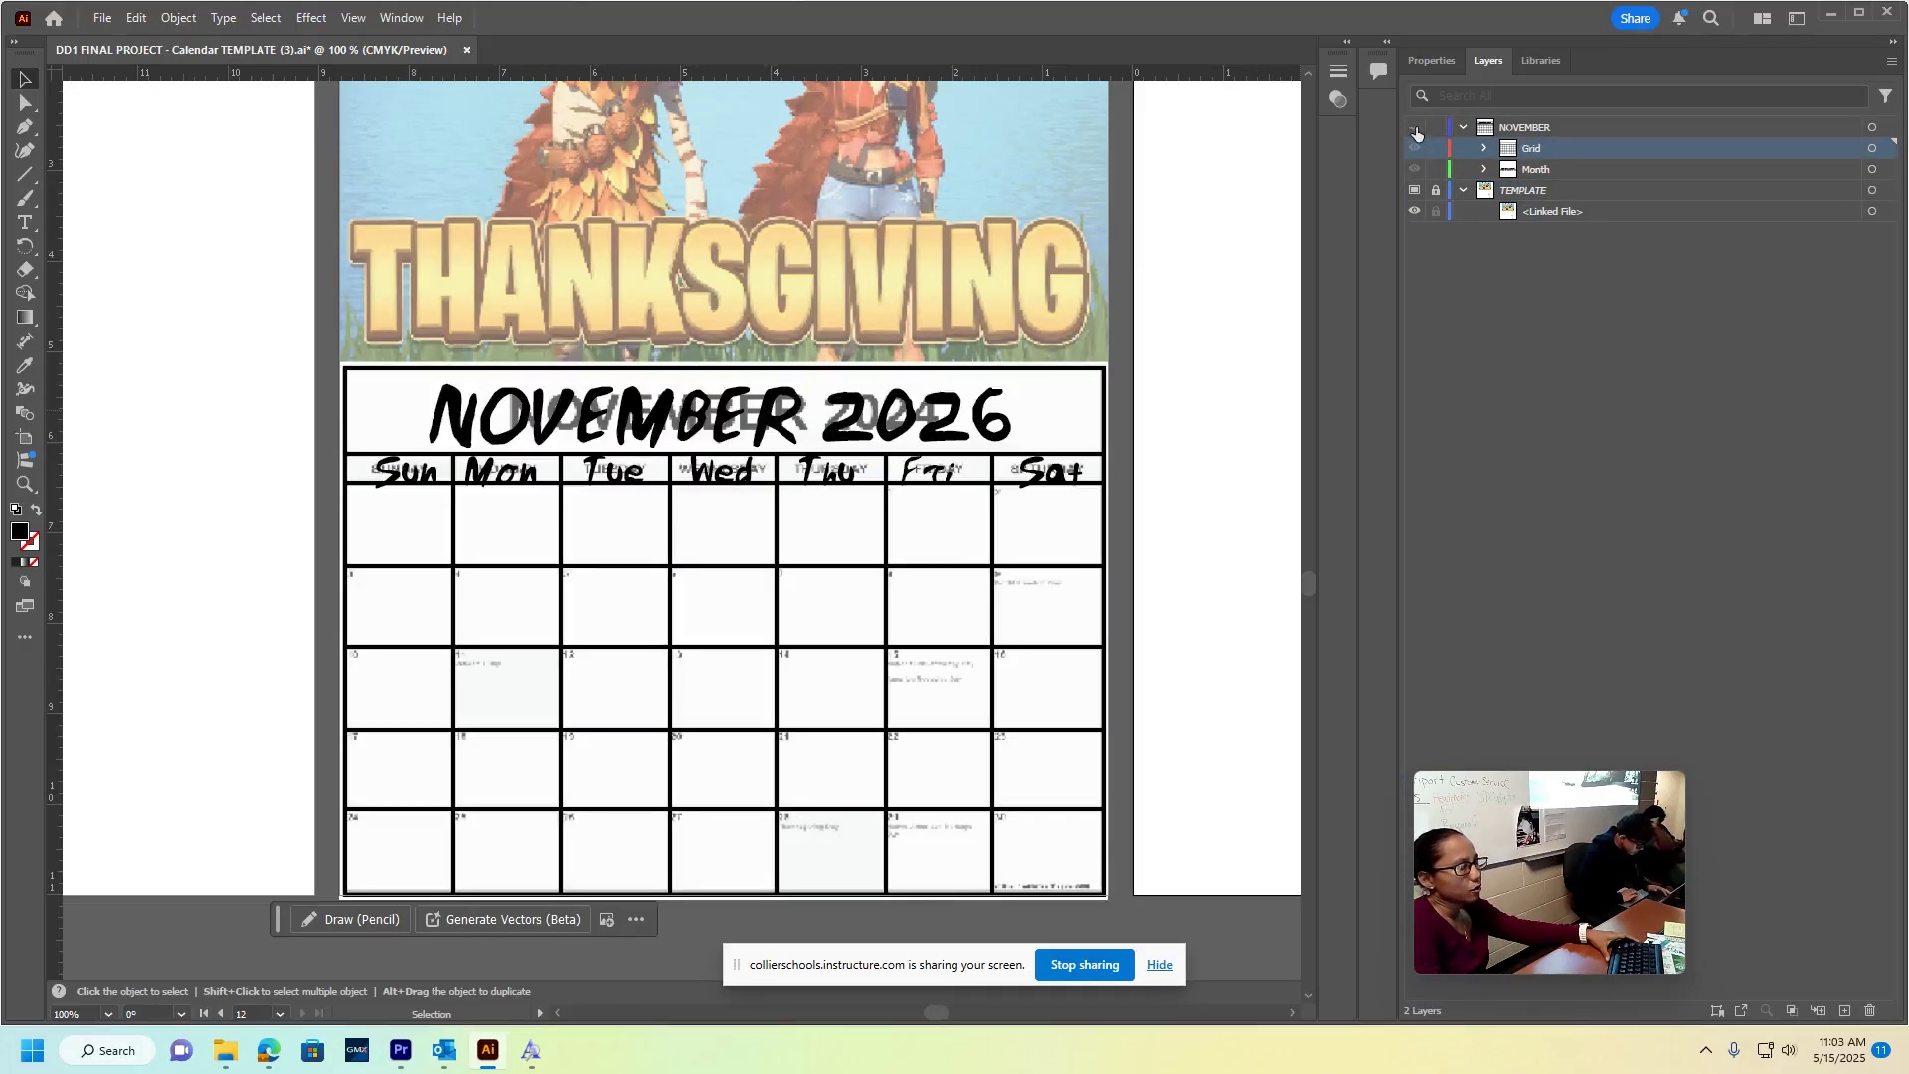
left_click(1416, 127)
left_click(1416, 127)
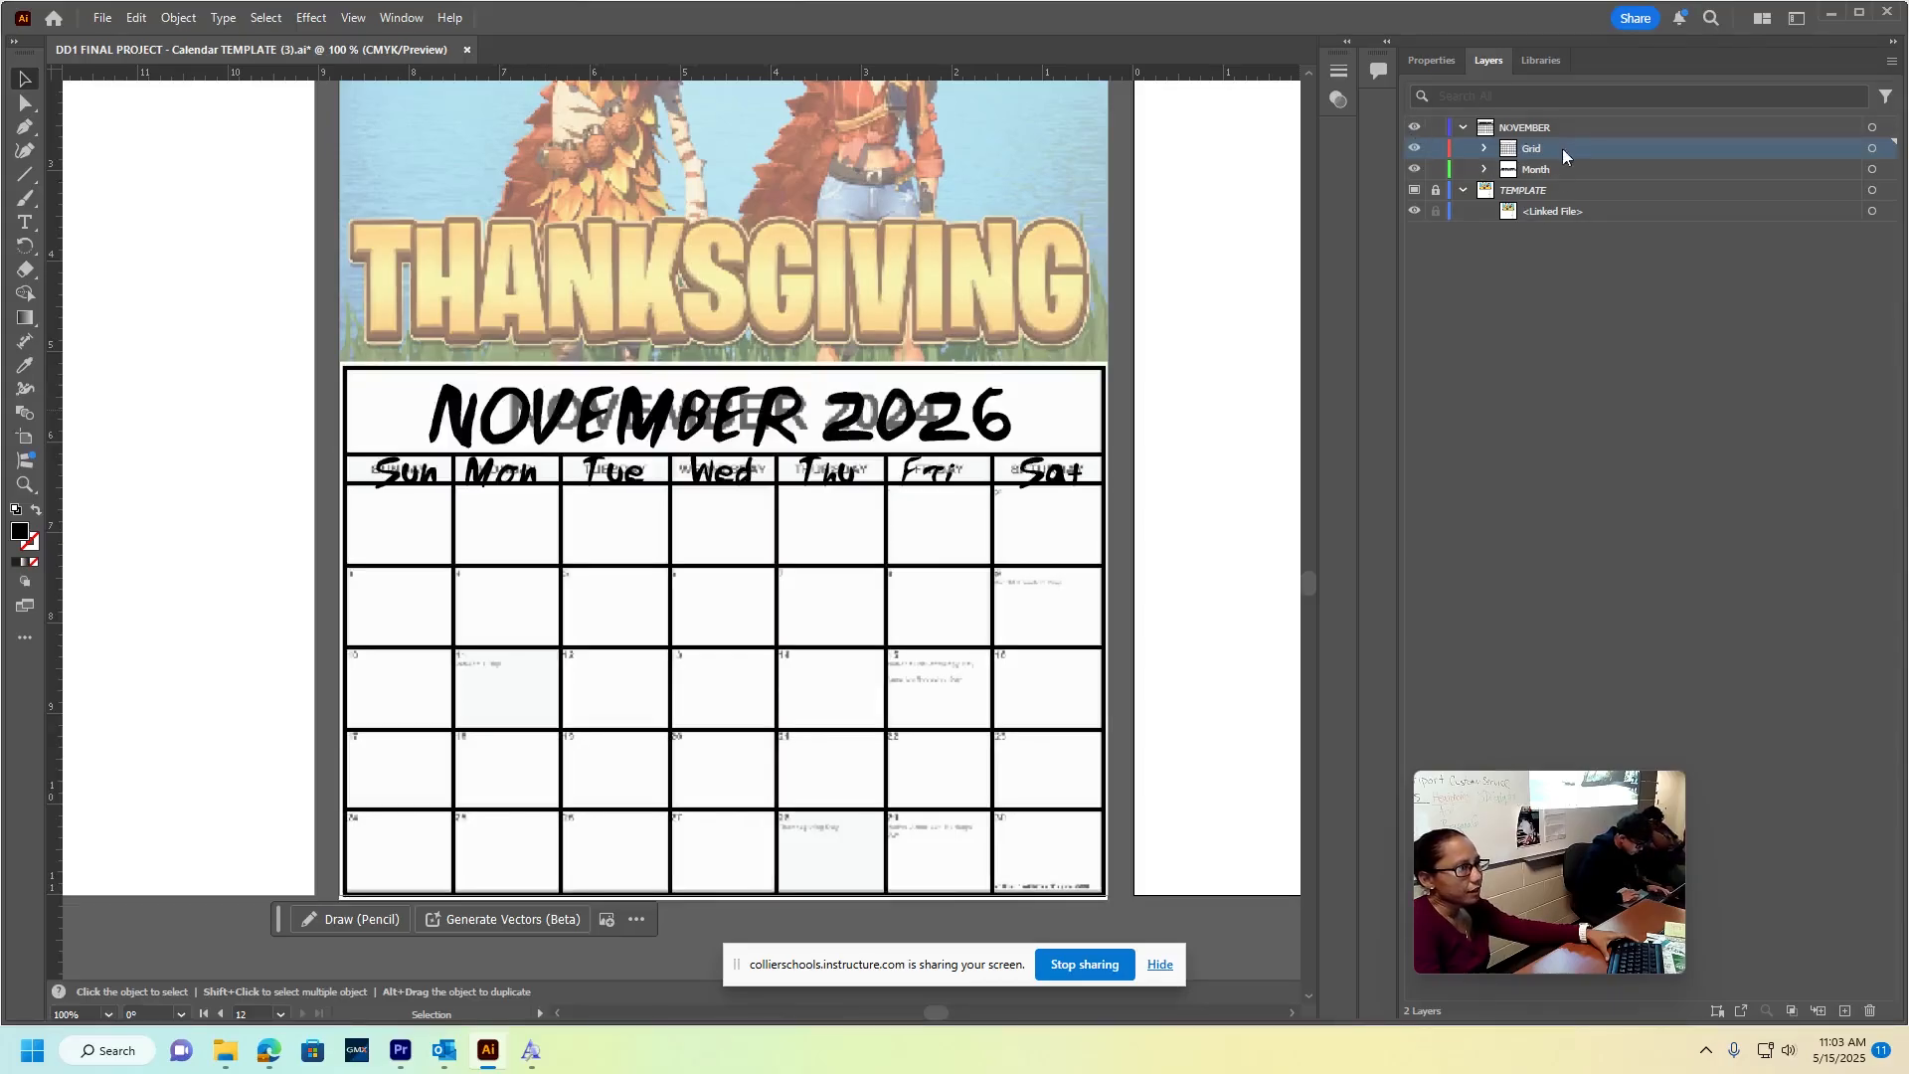
Hide the TEMPLATE layer and bring all twelve artboards into view
scroll(447, 751, "right", 2)
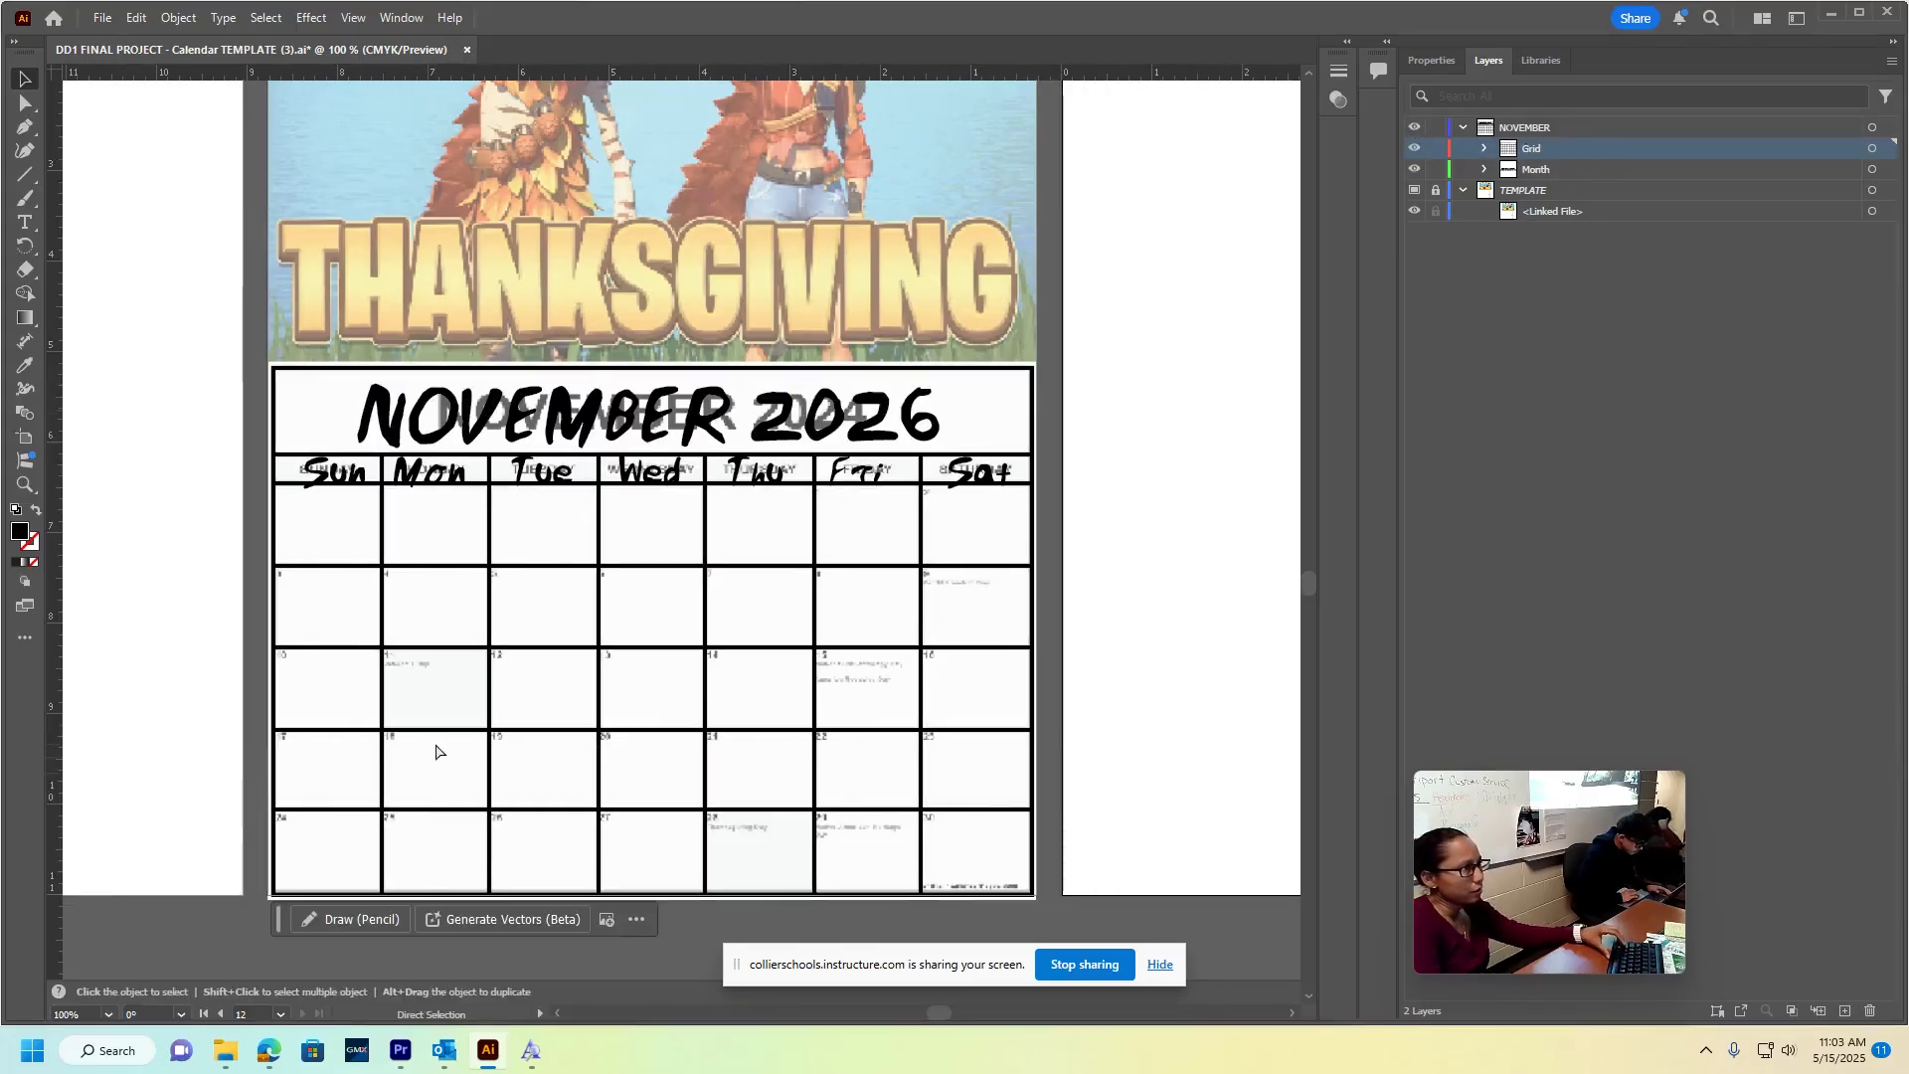
scroll(435, 748, "down", 3)
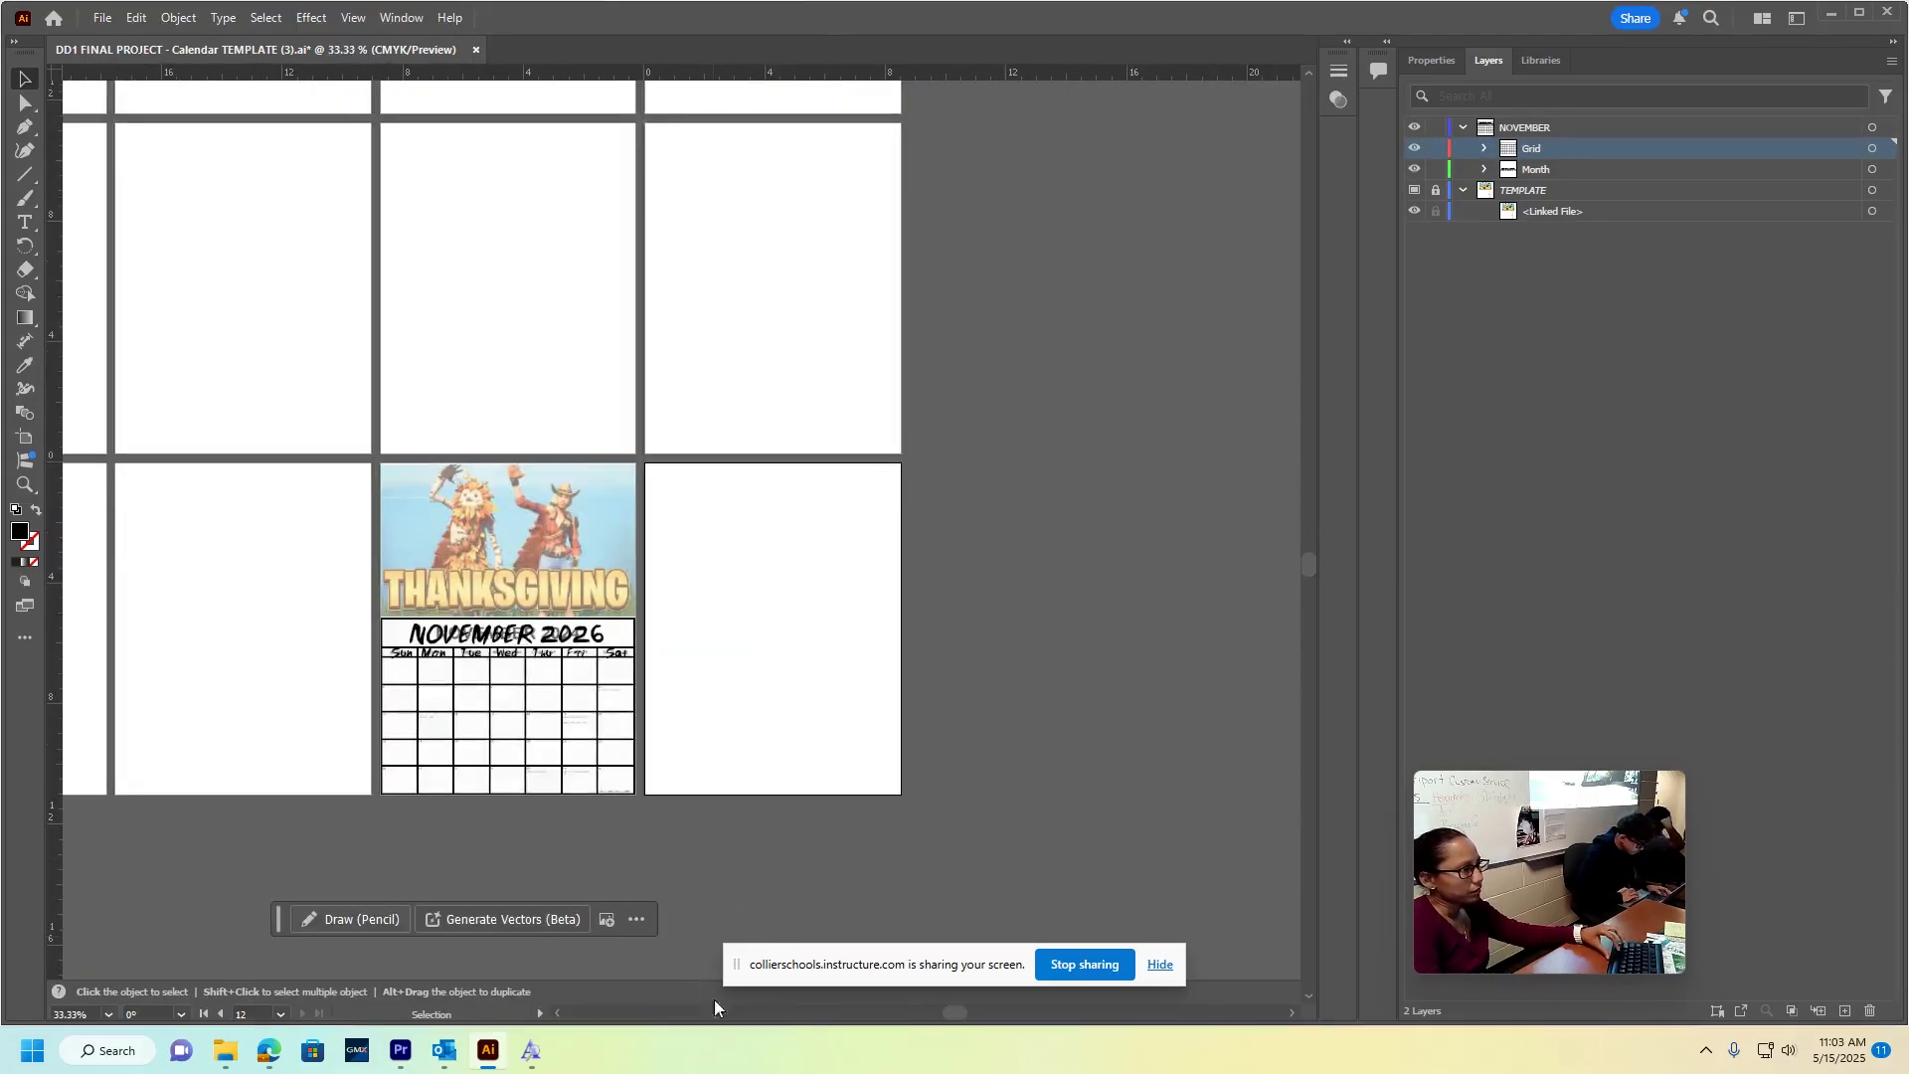
left_click(1416, 191)
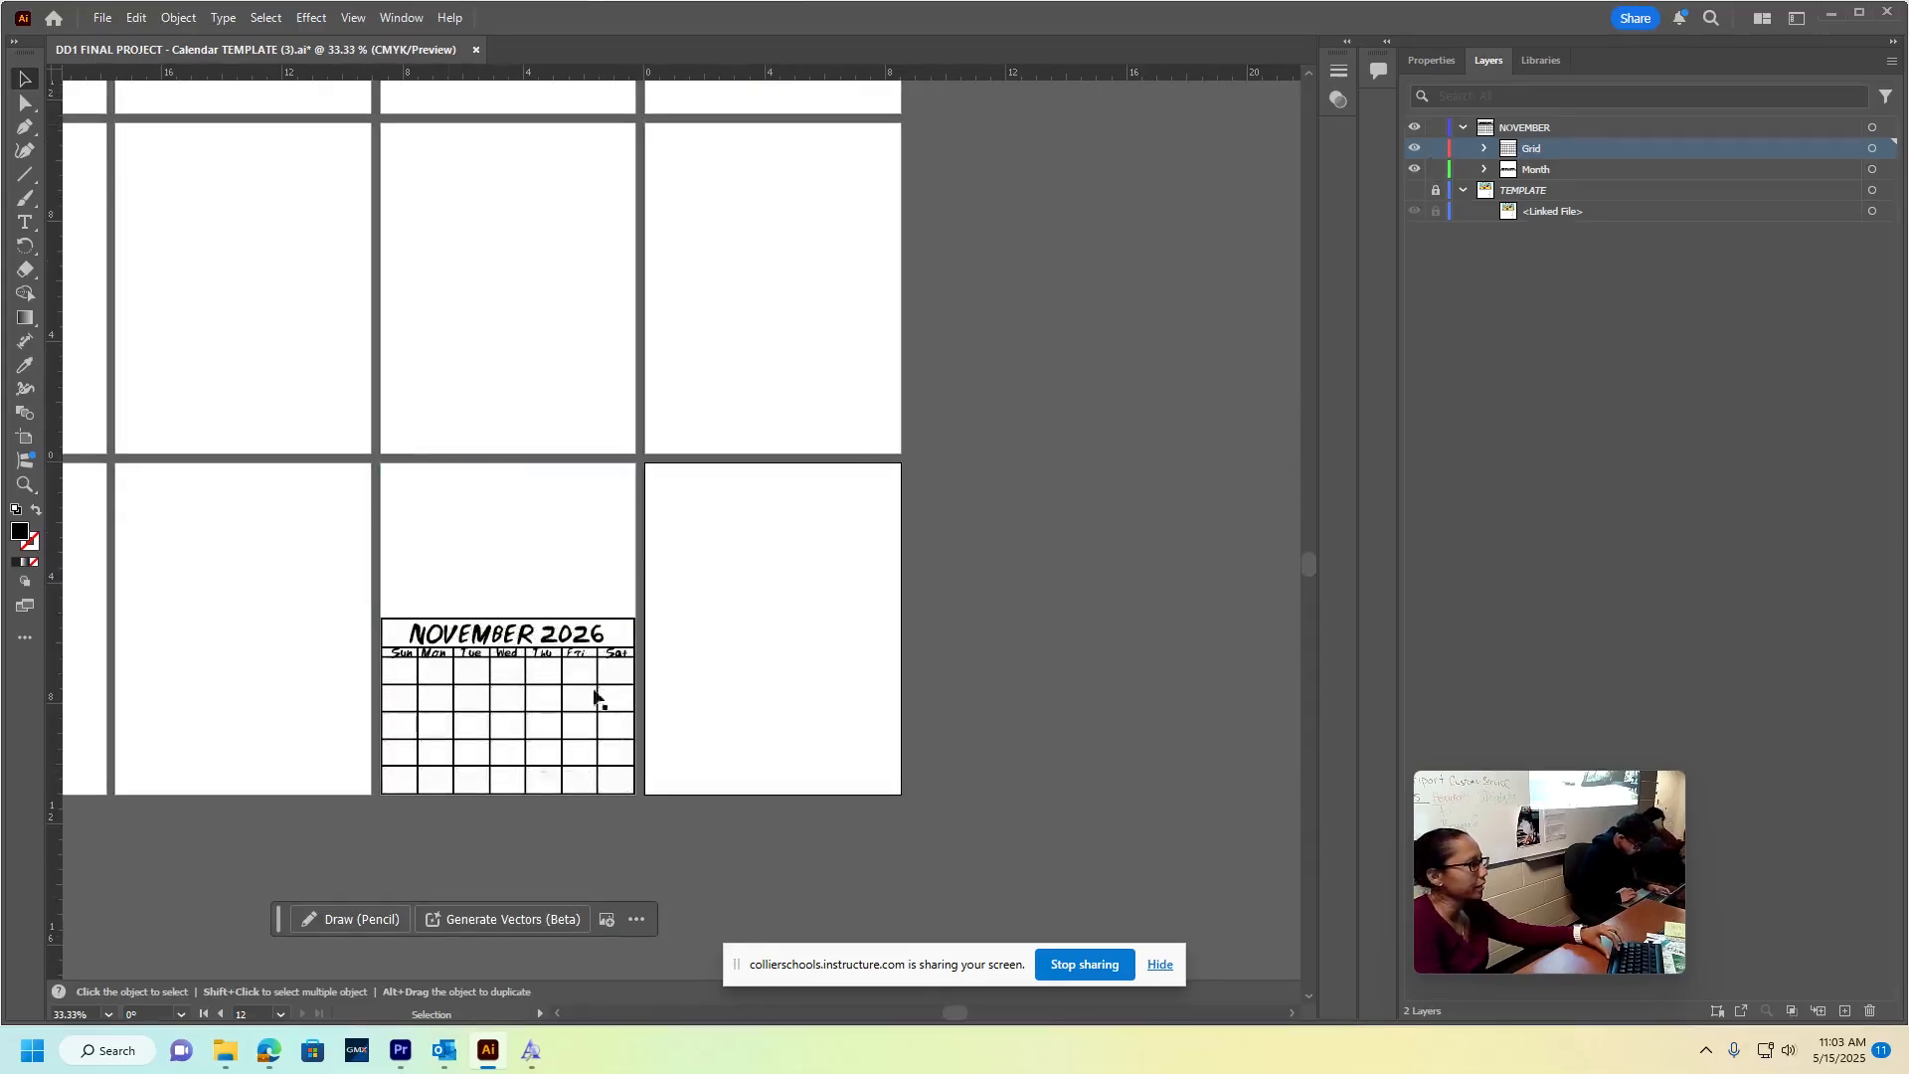
scroll(903, 768, "up", 3)
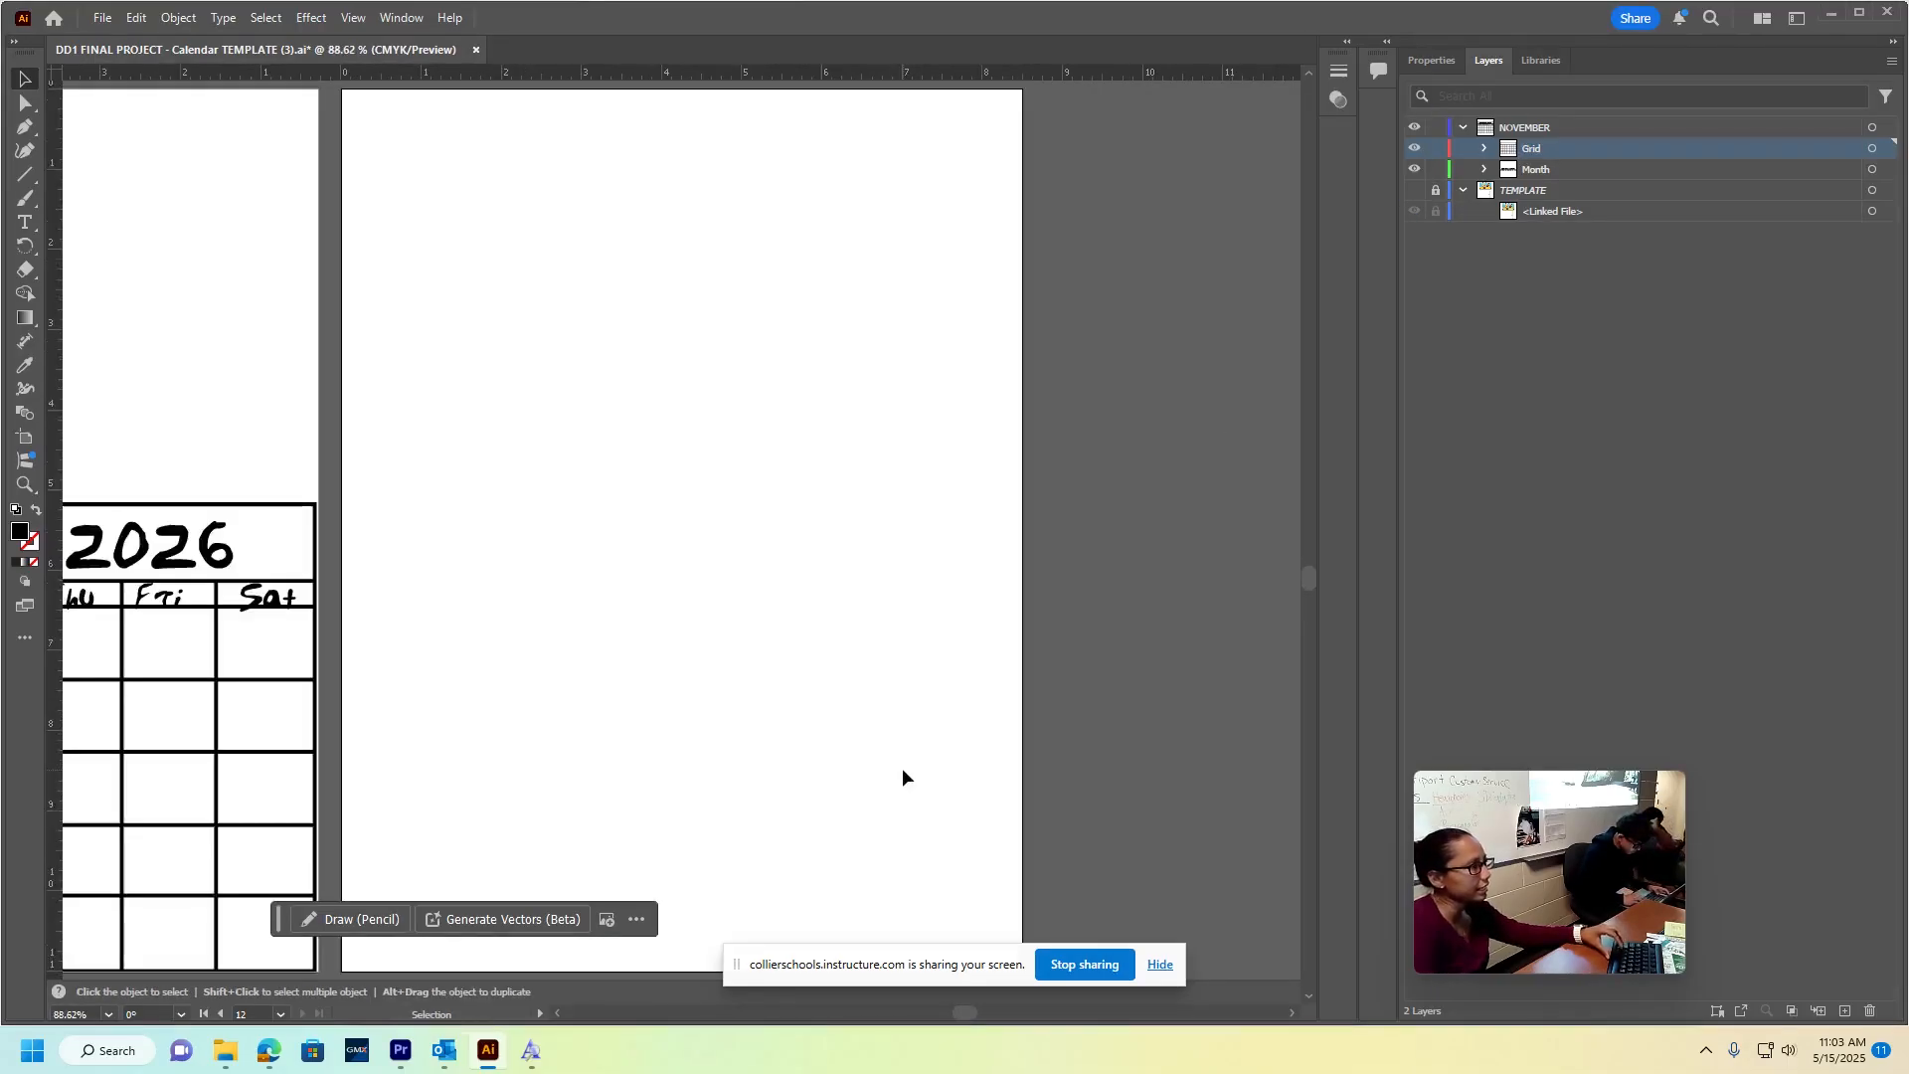
scroll(570, 631, "down", 5)
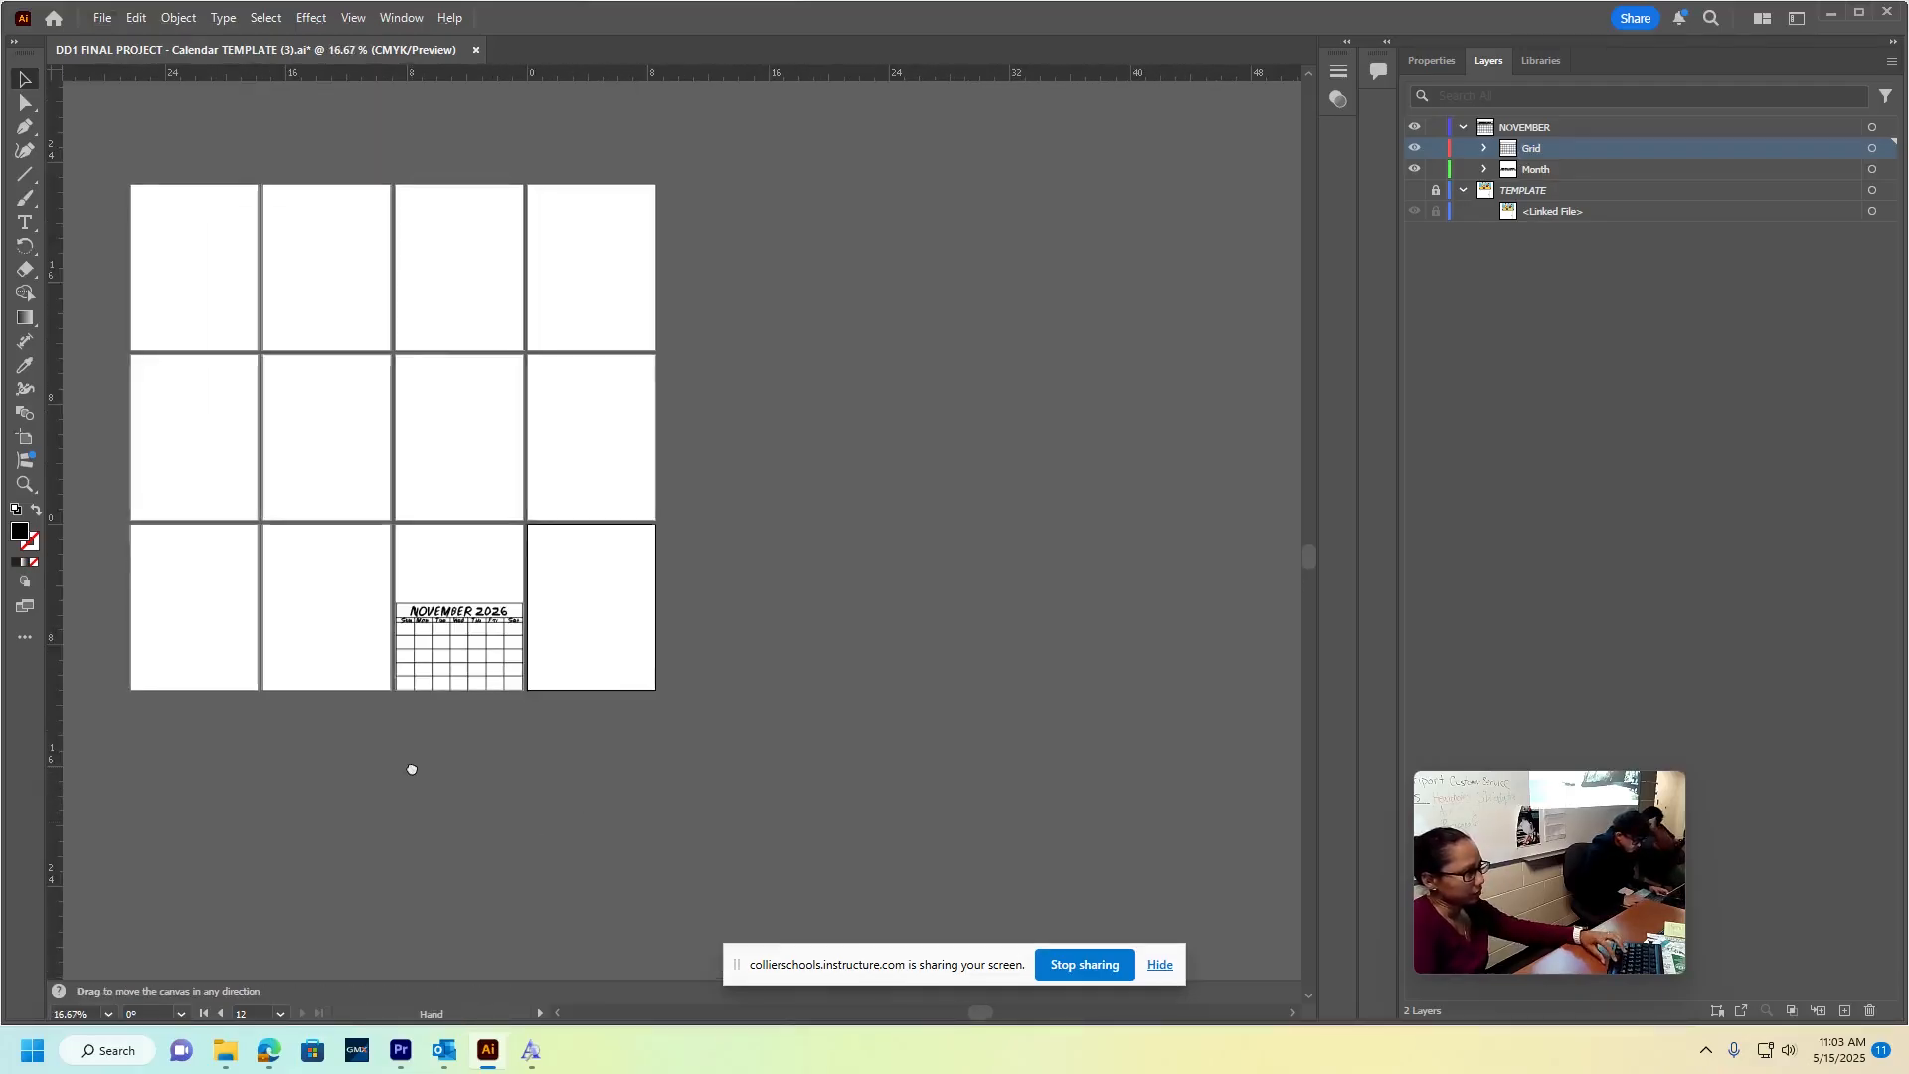
left_click_drag(409, 766, 714, 885)
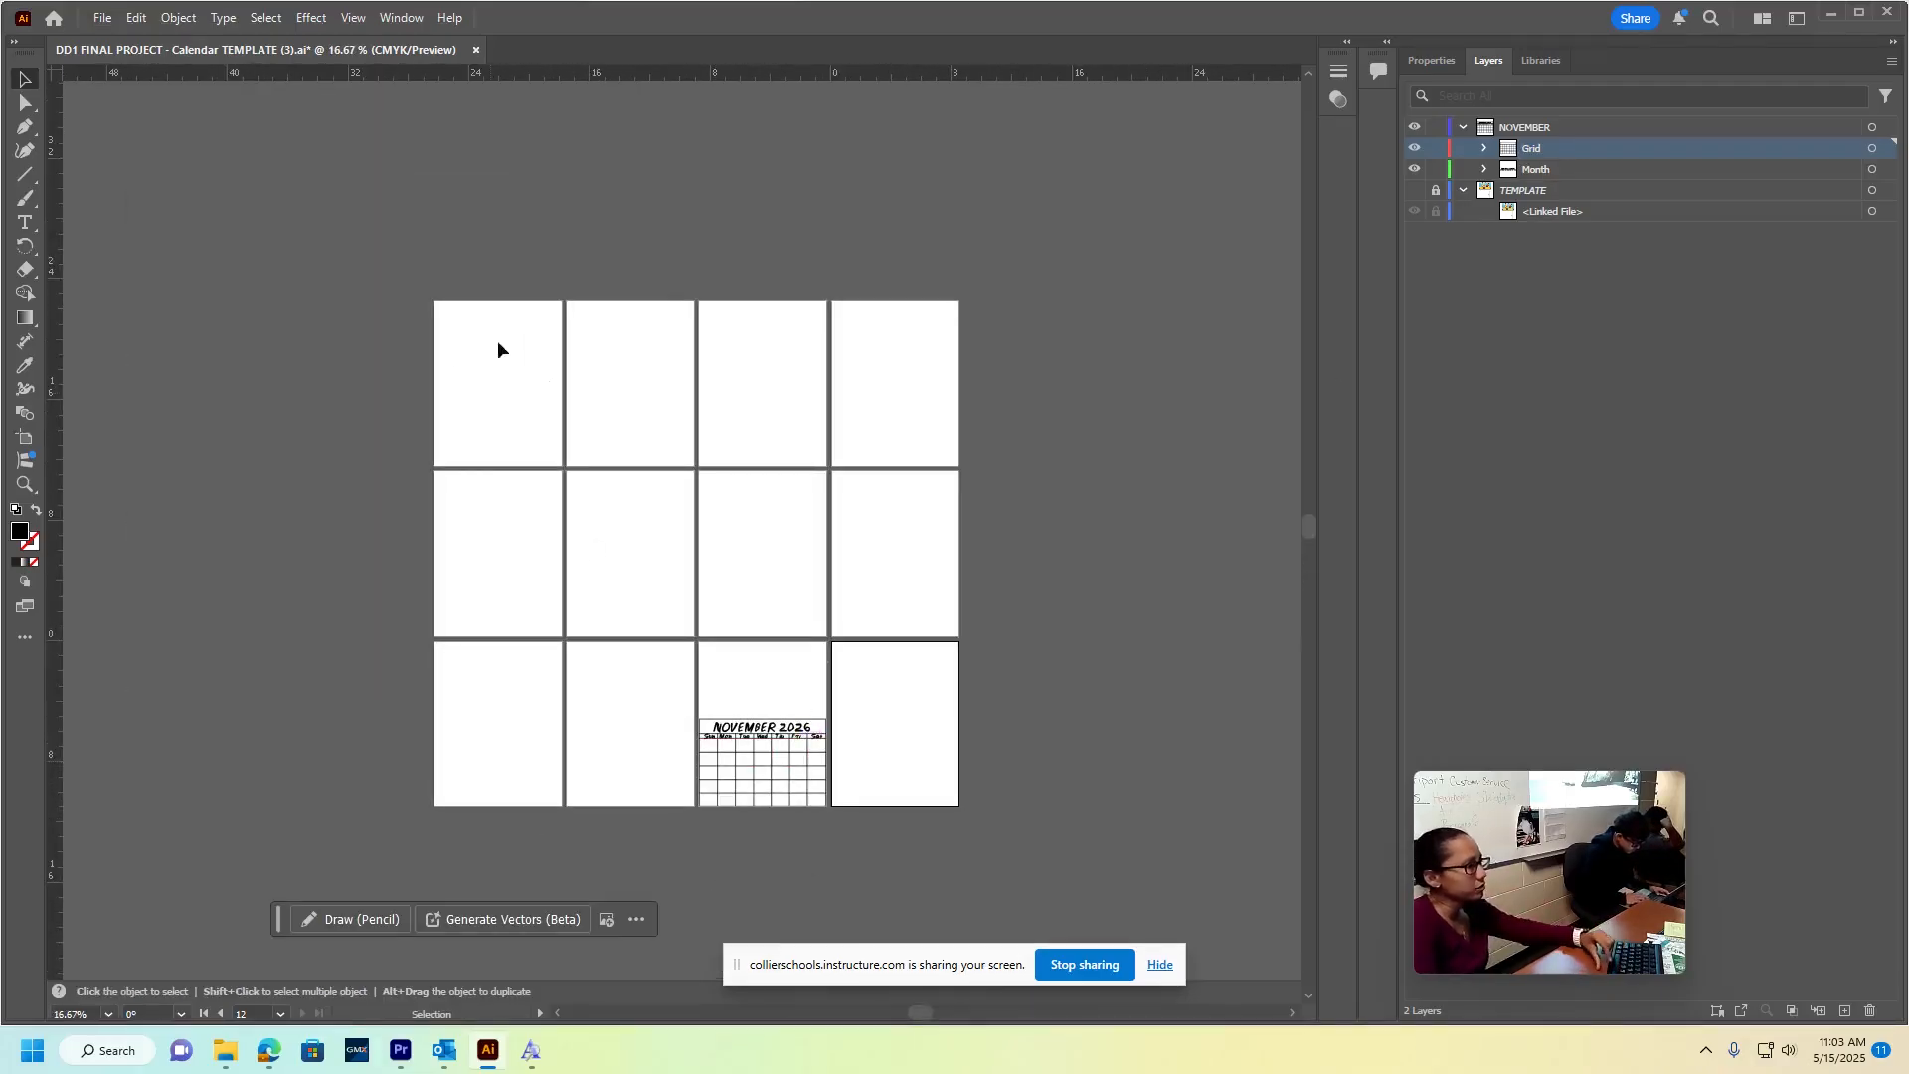
scroll(589, 564, "up", 1)
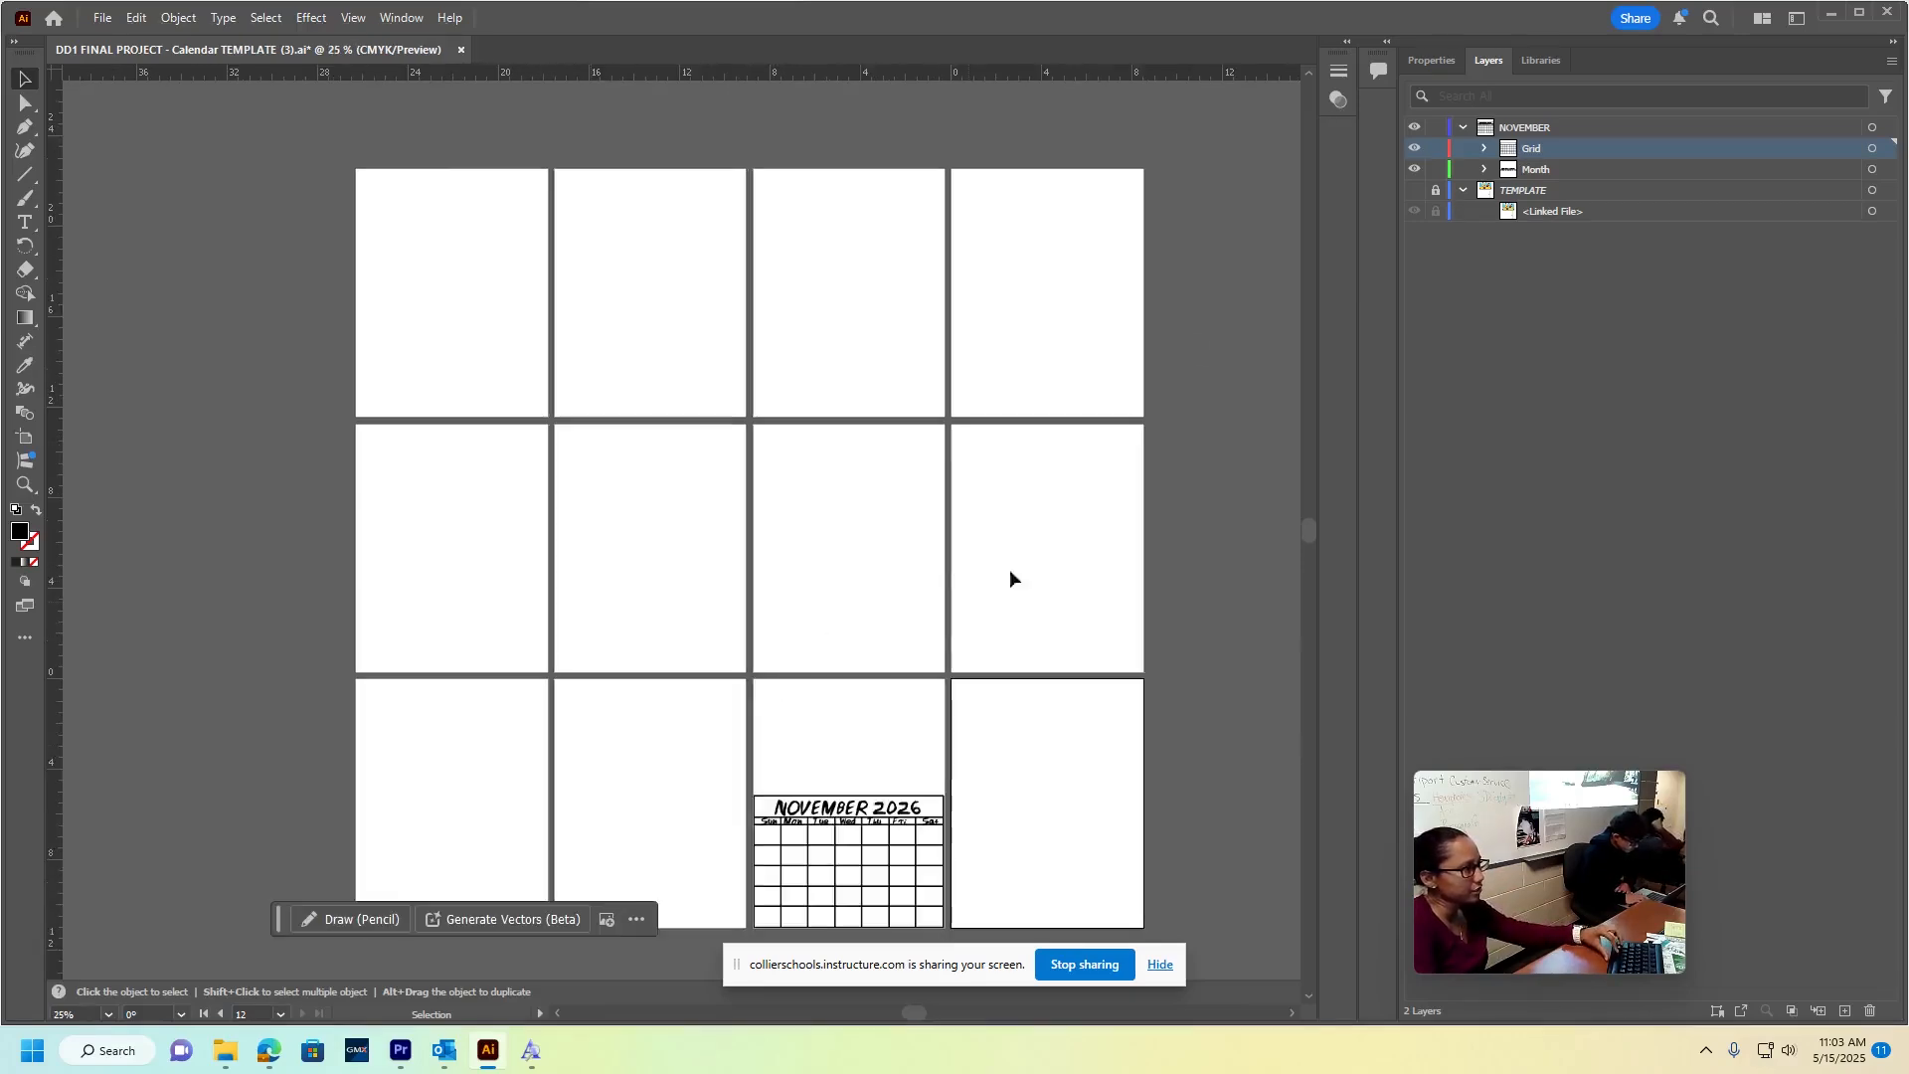
left_click(1651, 320)
double_click(1534, 132)
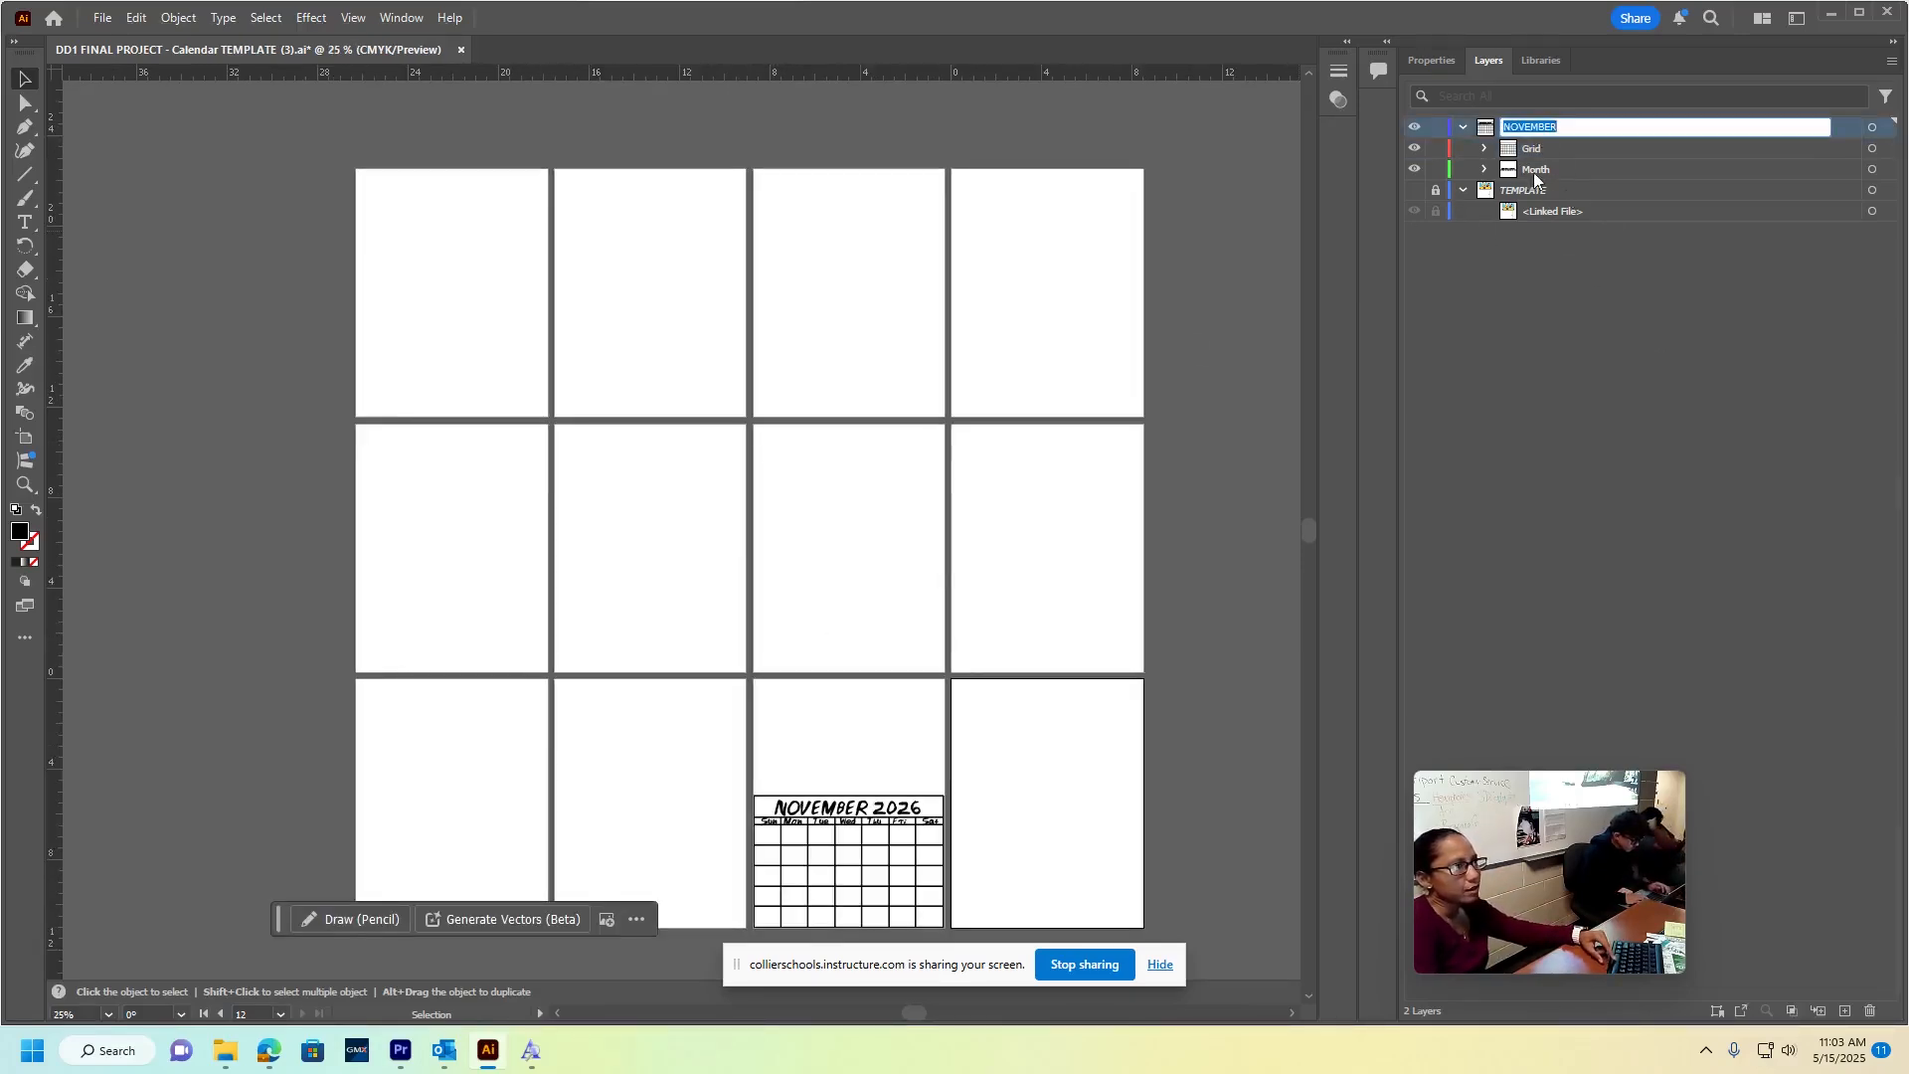
left_click(1460, 95)
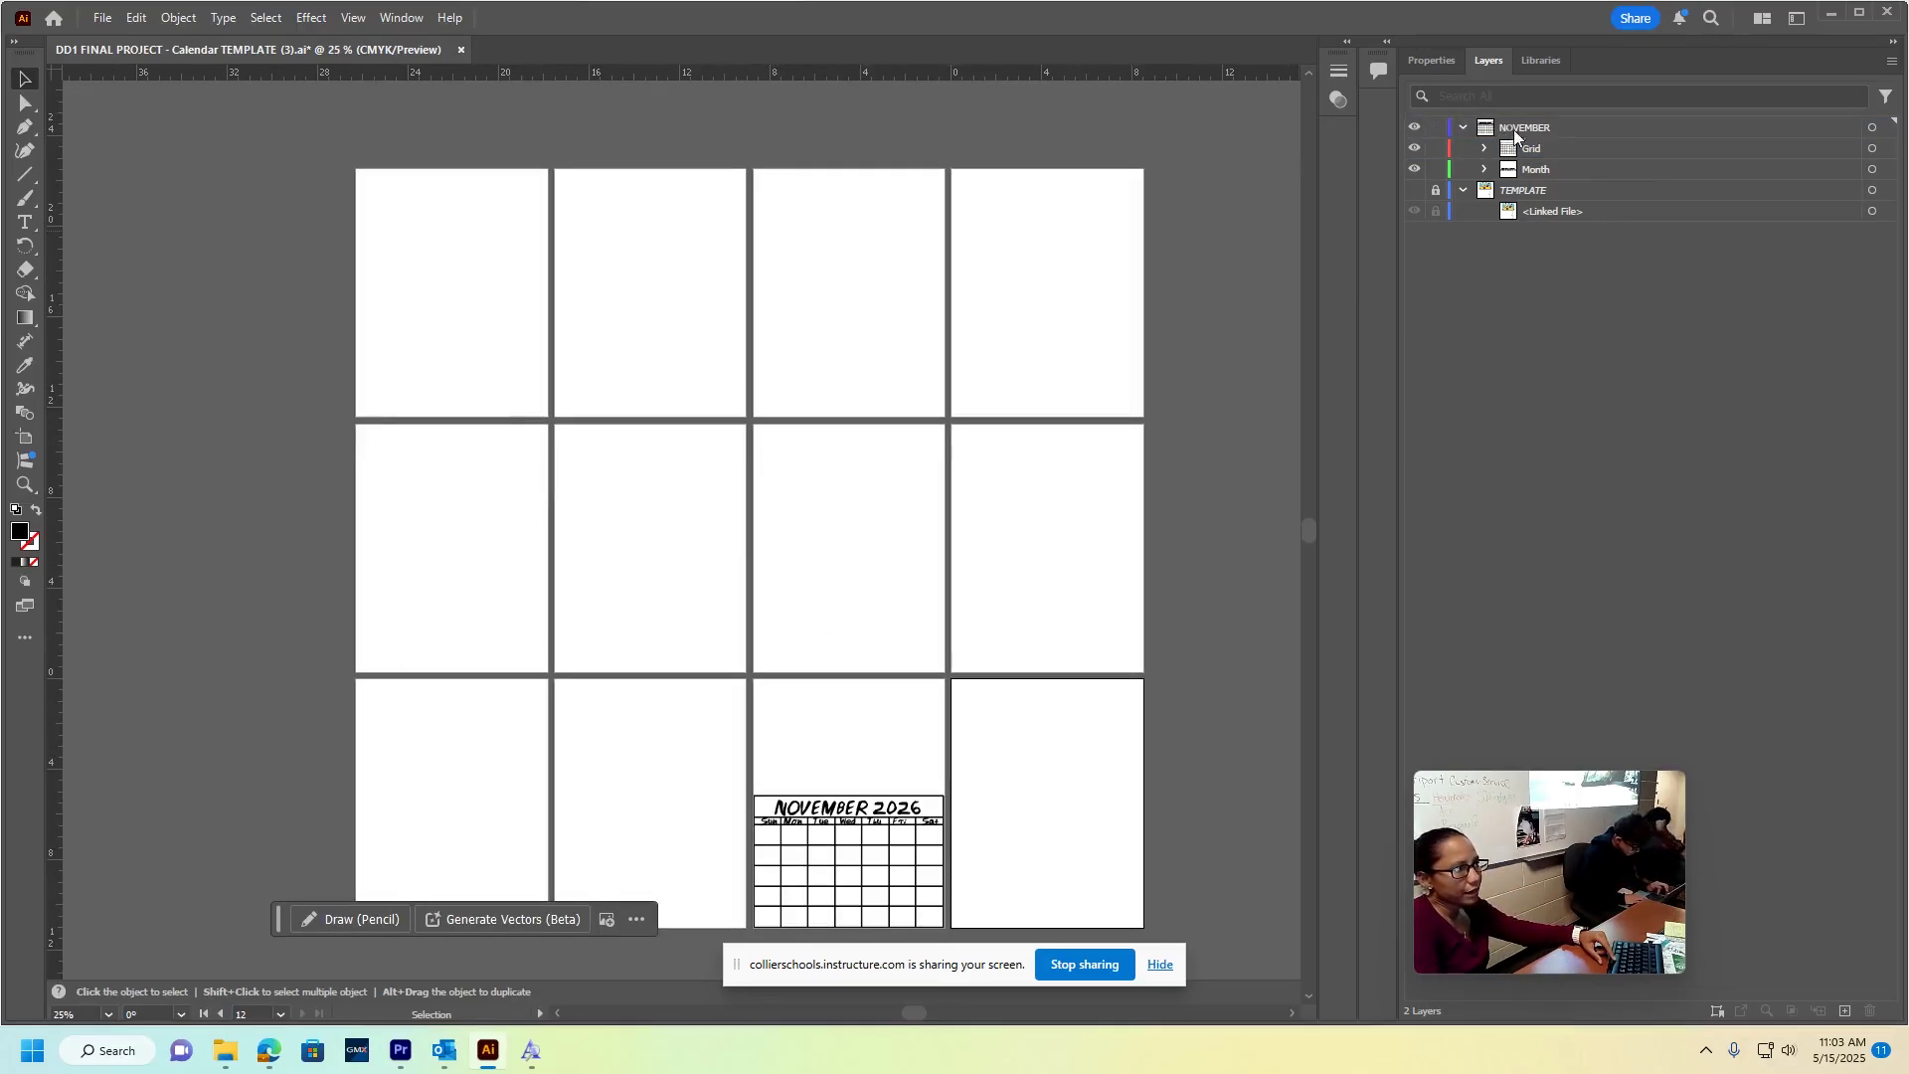
Collapse the NOVEMBER layer, duplicate it with its sublayers, and lock the original
left_click(1530, 134)
left_click(1462, 128)
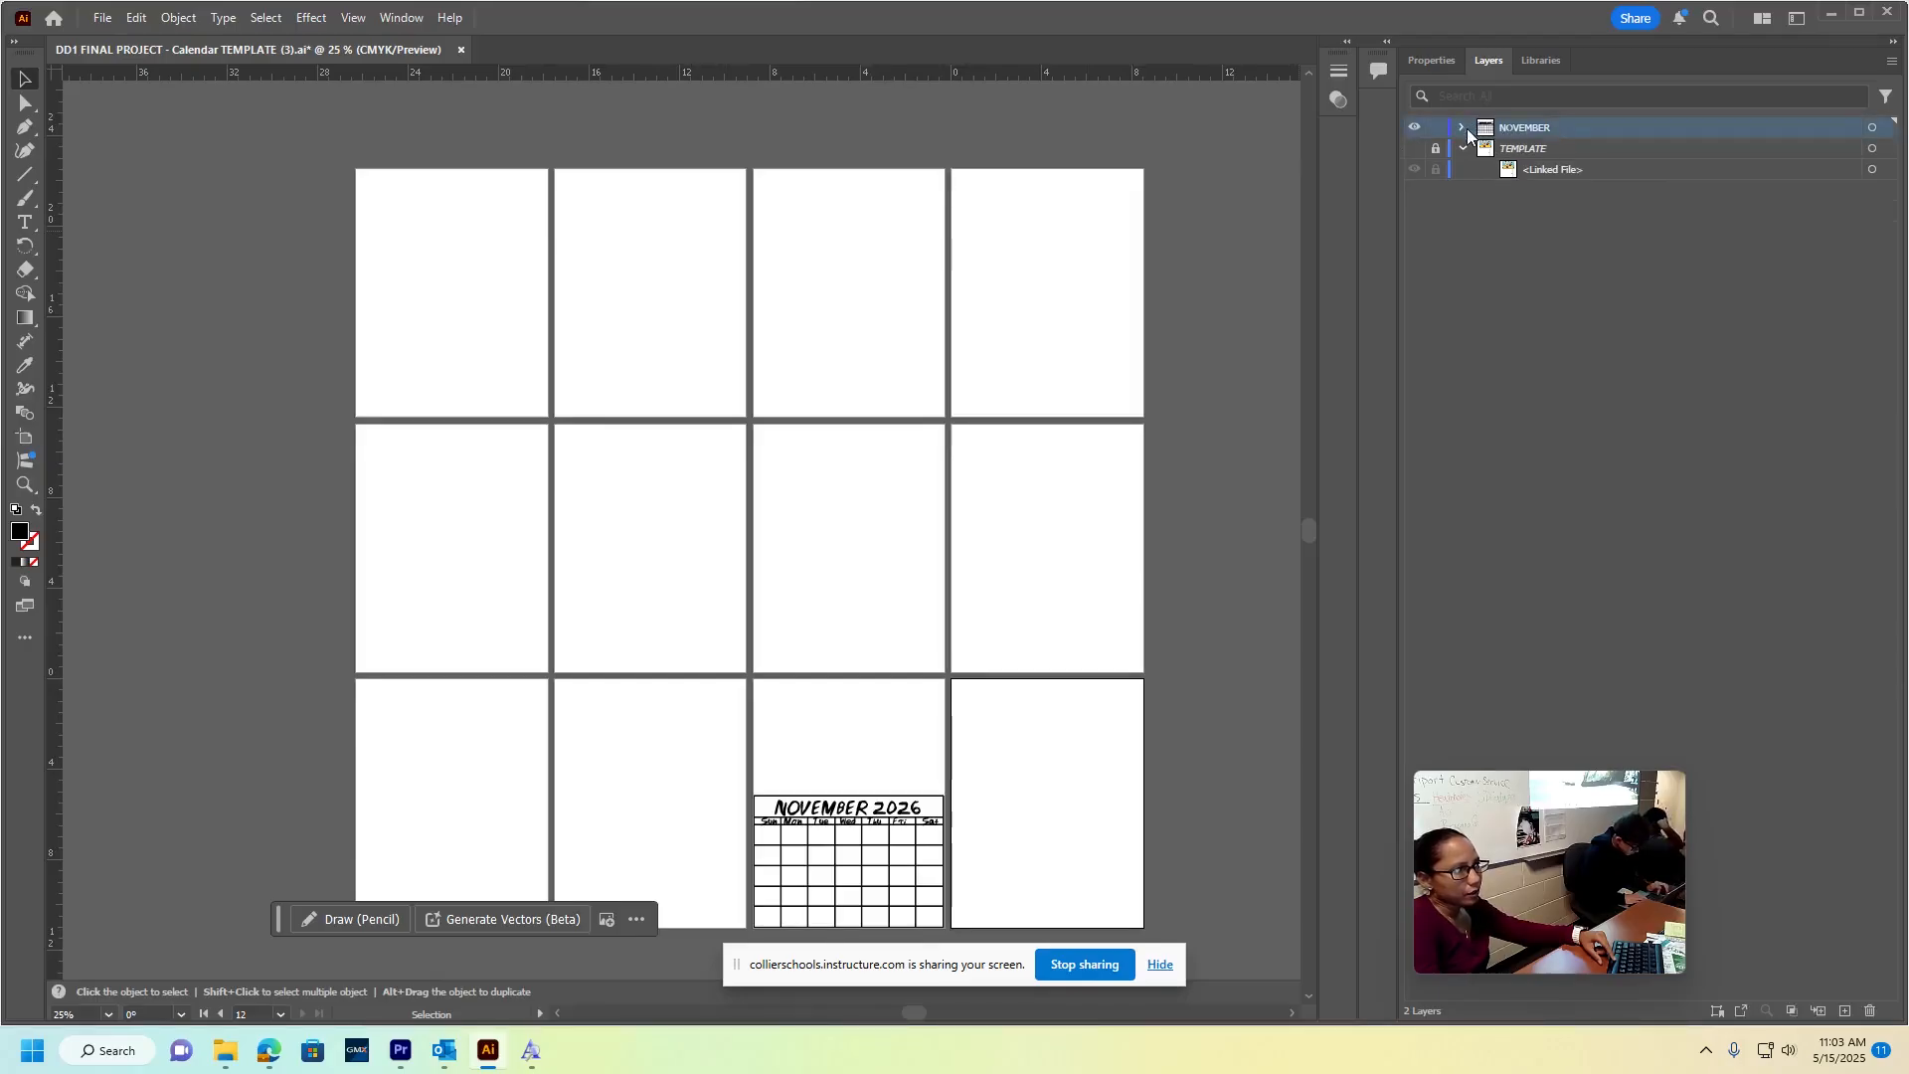
left_click_drag(1526, 129, 1714, 619)
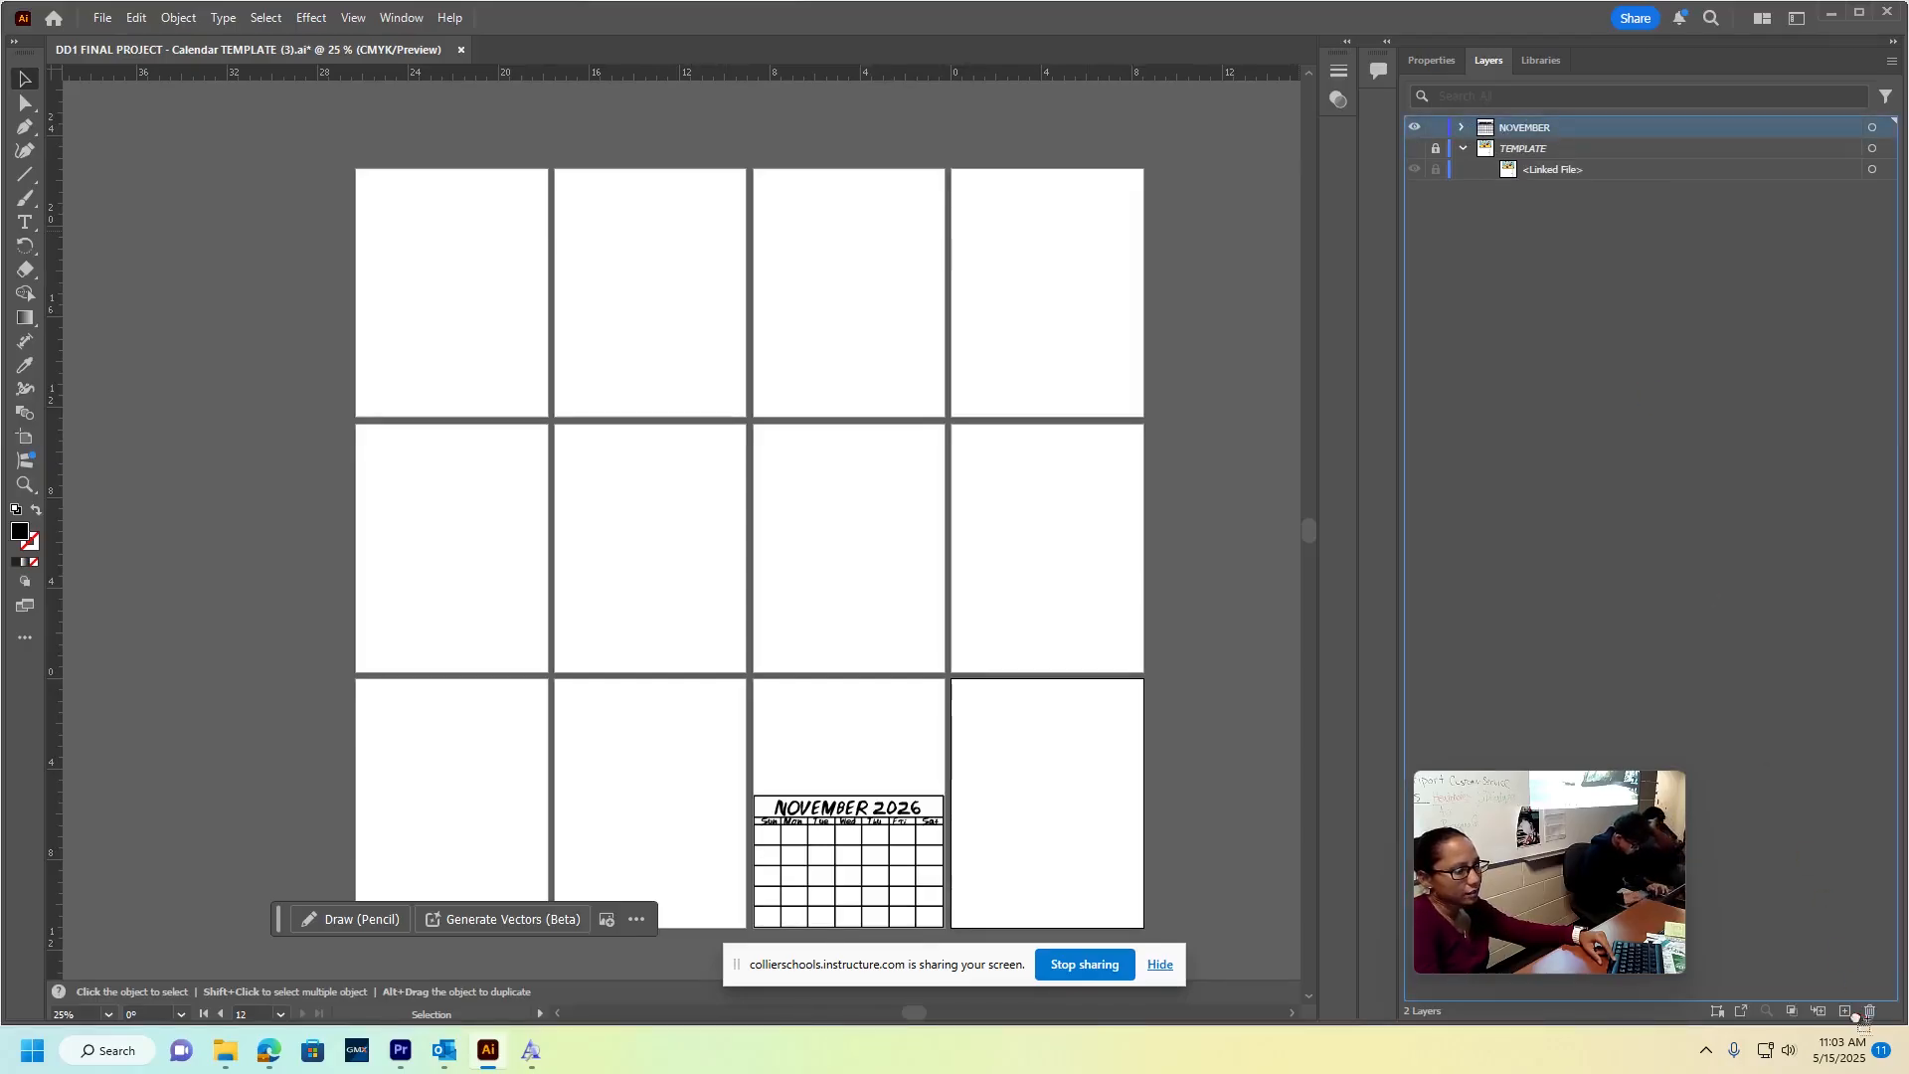
left_click_drag(1852, 1016, 1846, 1012)
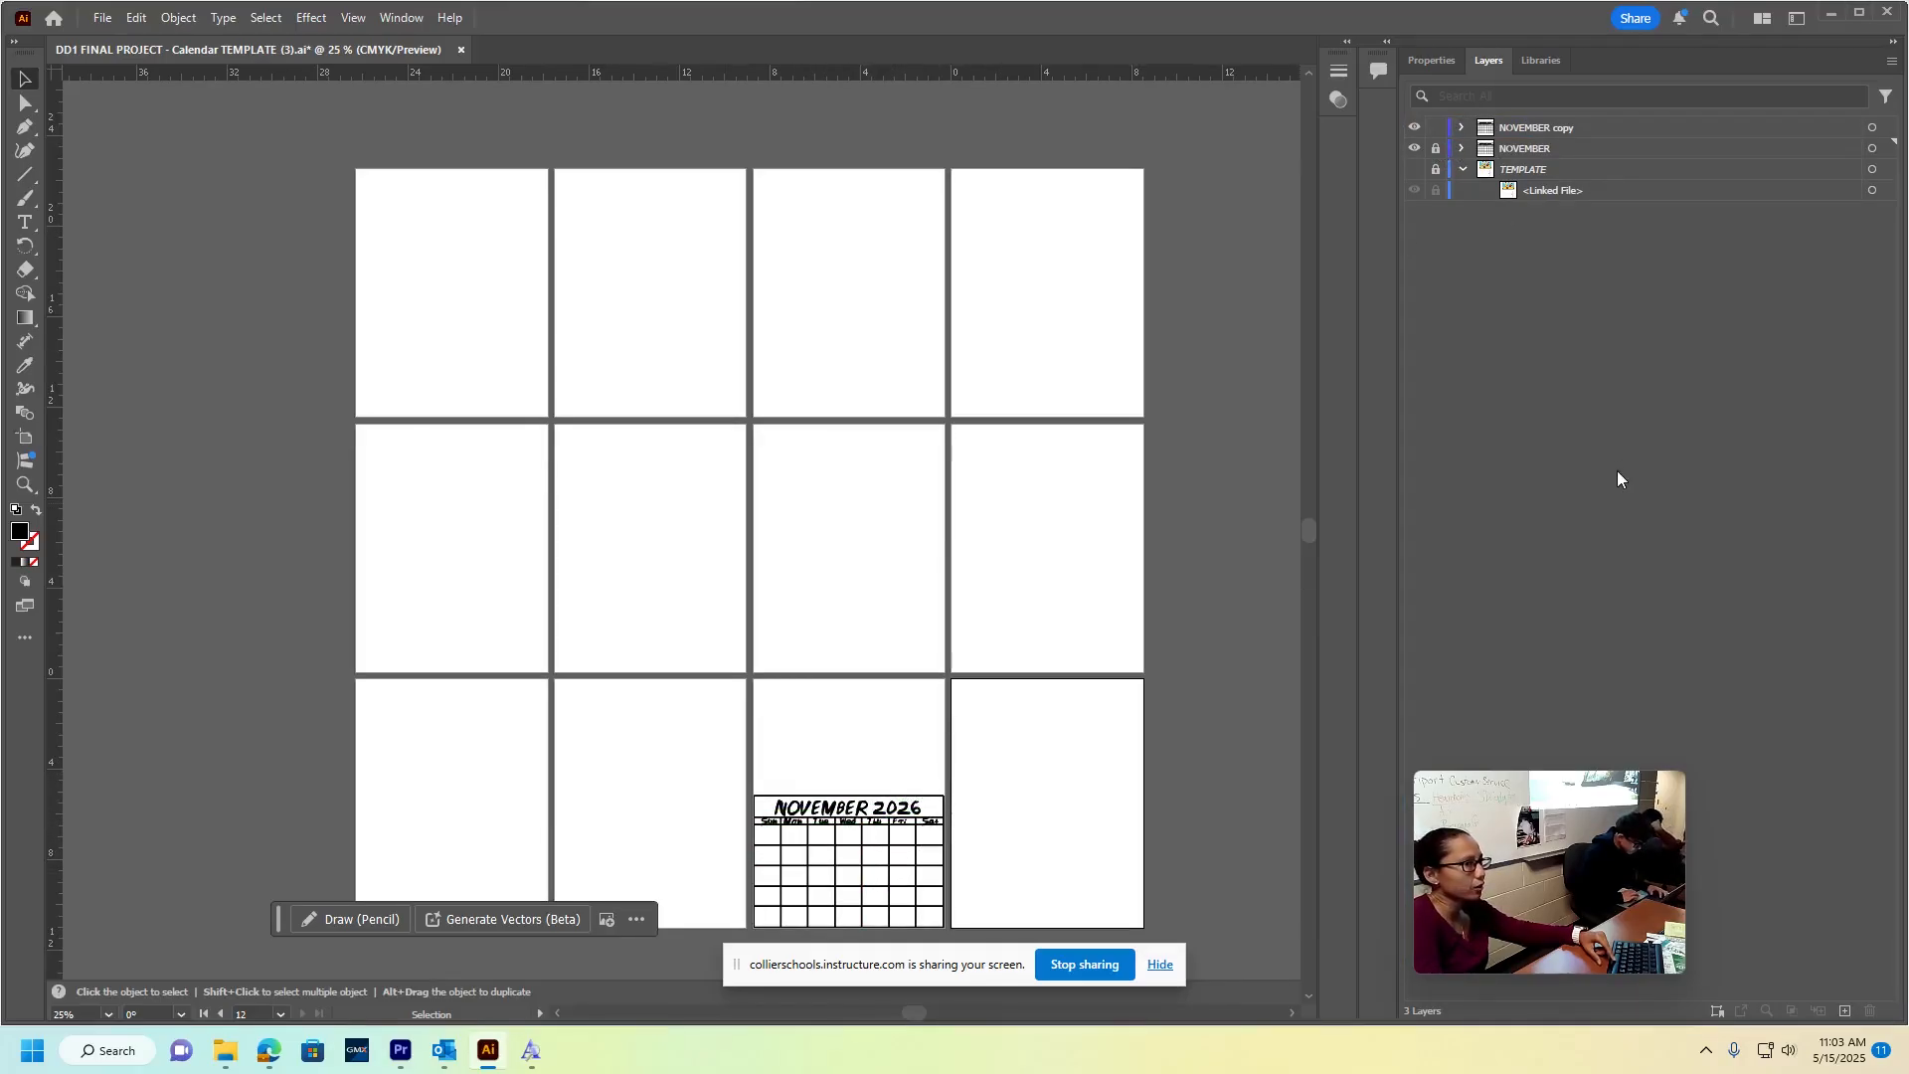
Rename the duplicated NOVEMBER layer as JANUARY
double_click(1545, 127)
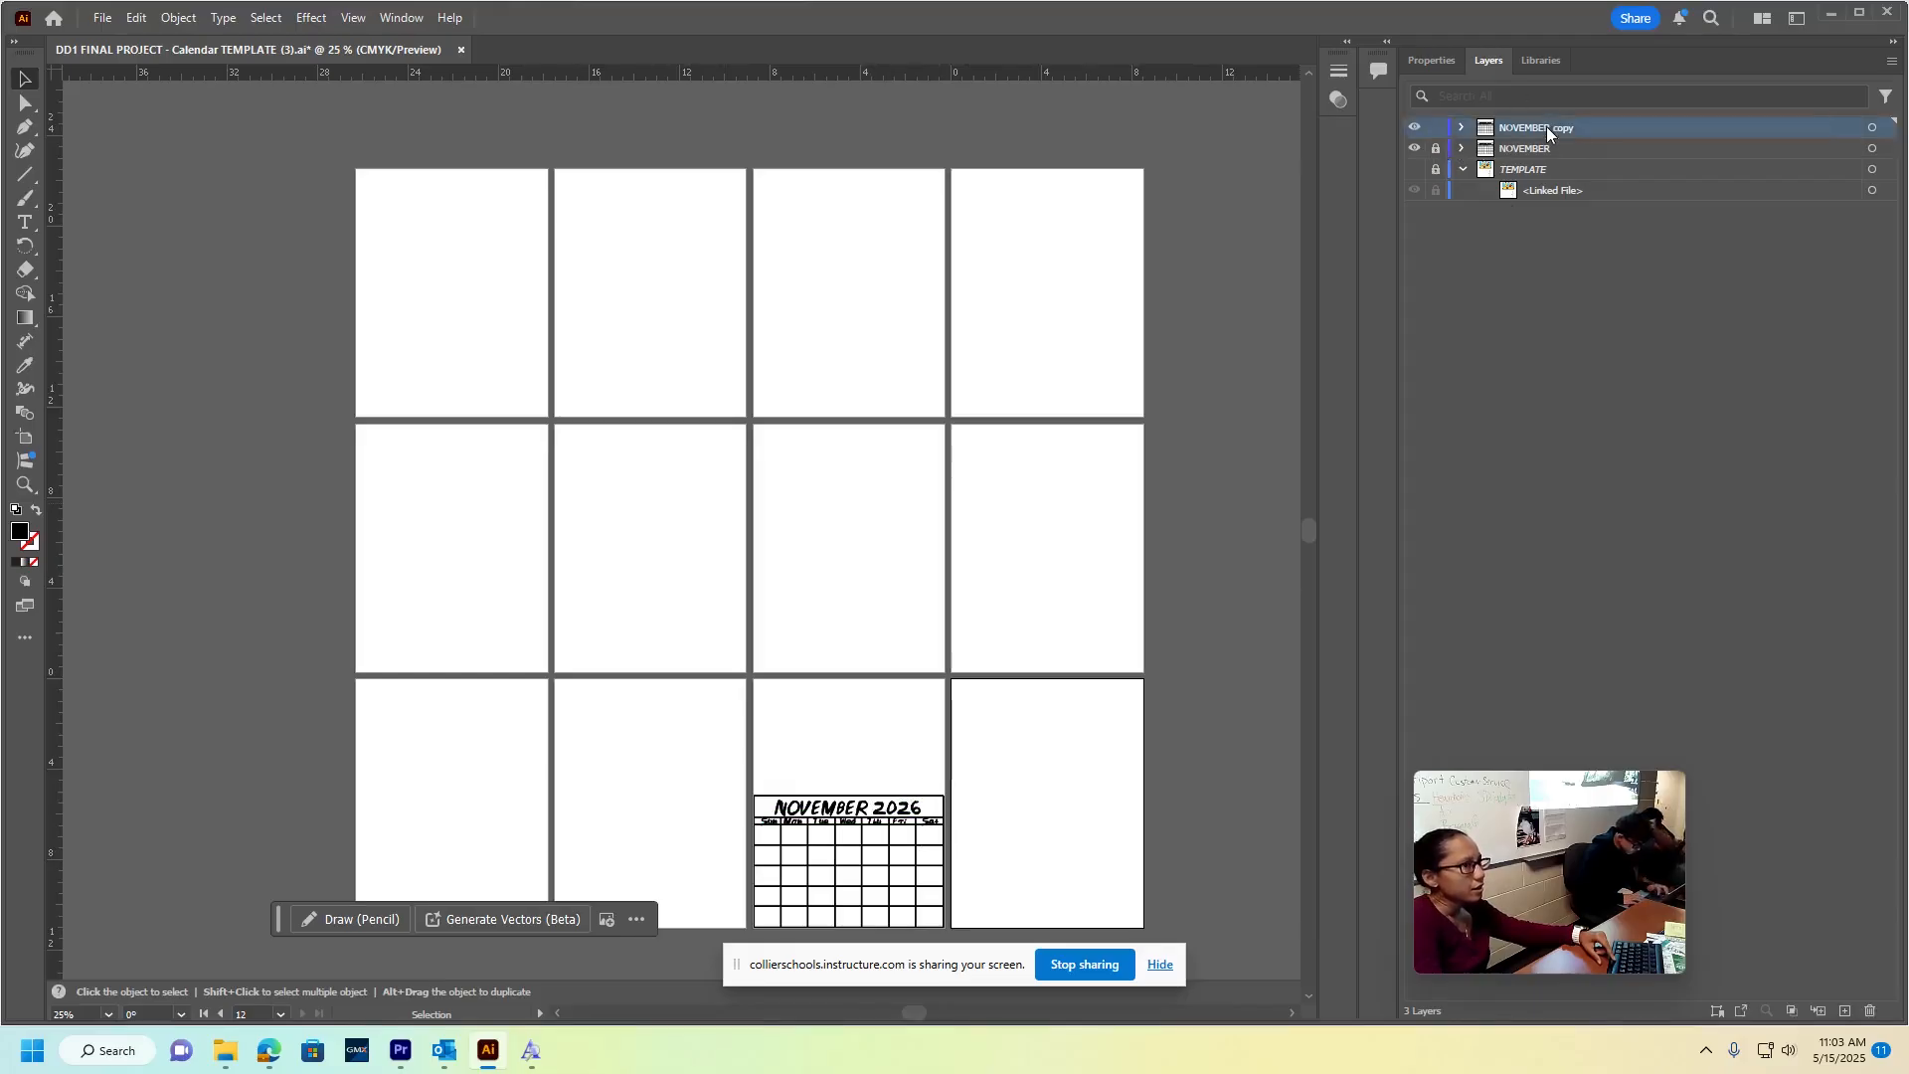
type("JANUARY")
key("Return")
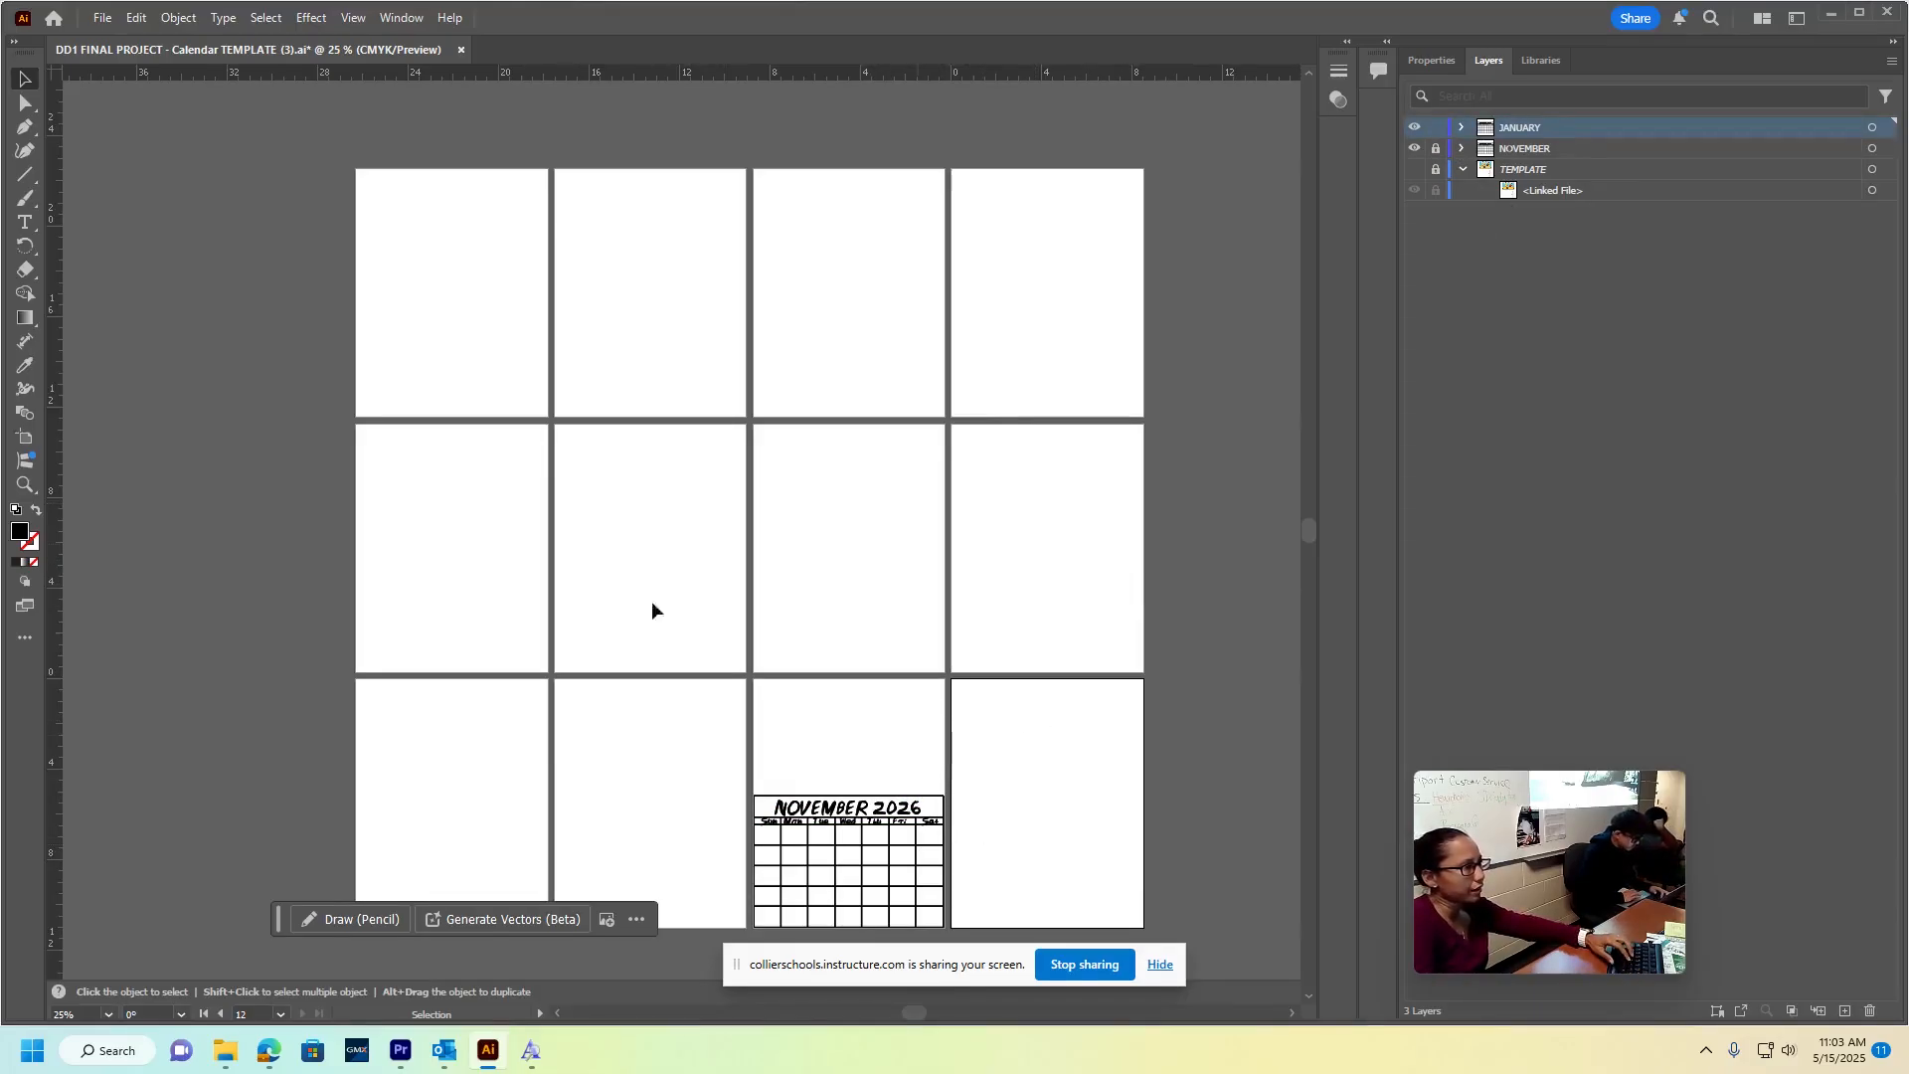
Move the JANUARY layer's calendar artwork onto the first artboard and nudge it down to the artboard's lower edge
left_click_drag(1042, 751, 726, 963)
left_click_drag(812, 833, 427, 336)
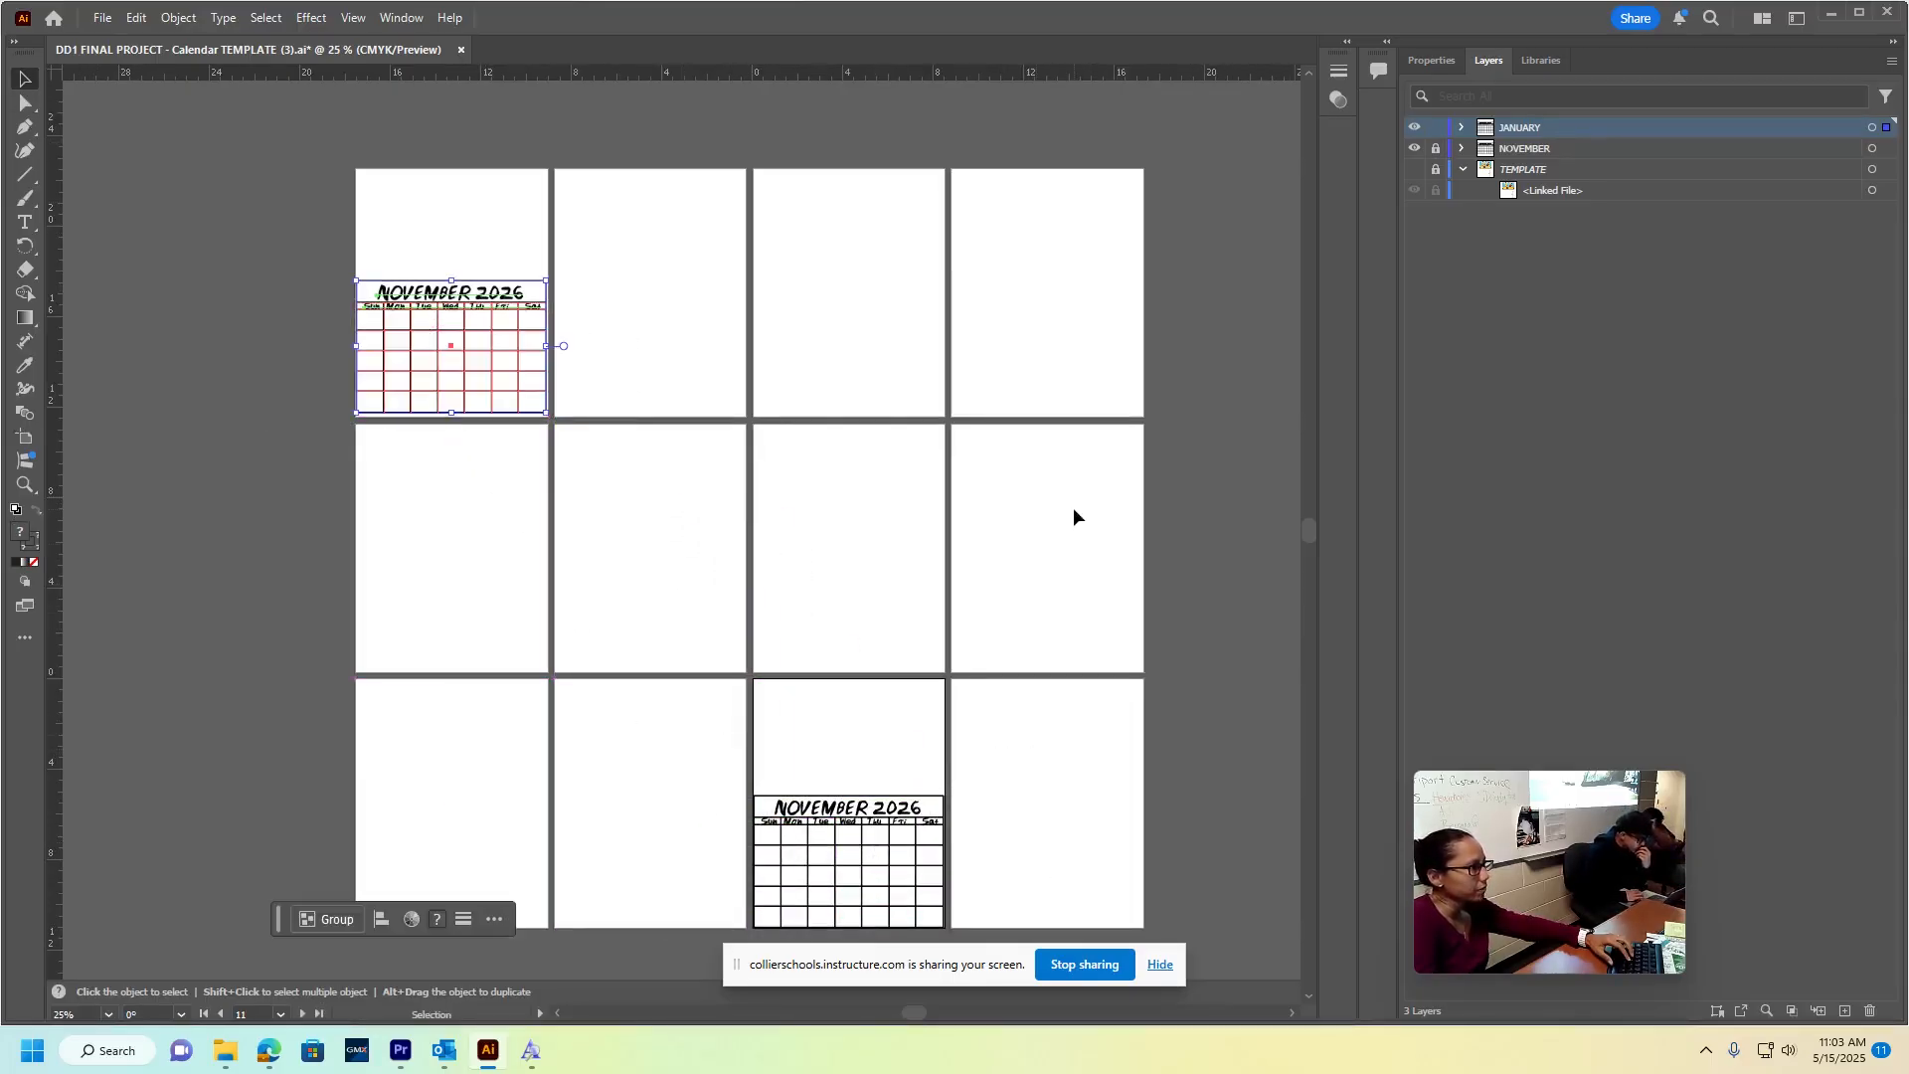
key("Down")
key("Down")
key("Down")
key("Down")
key("Down")
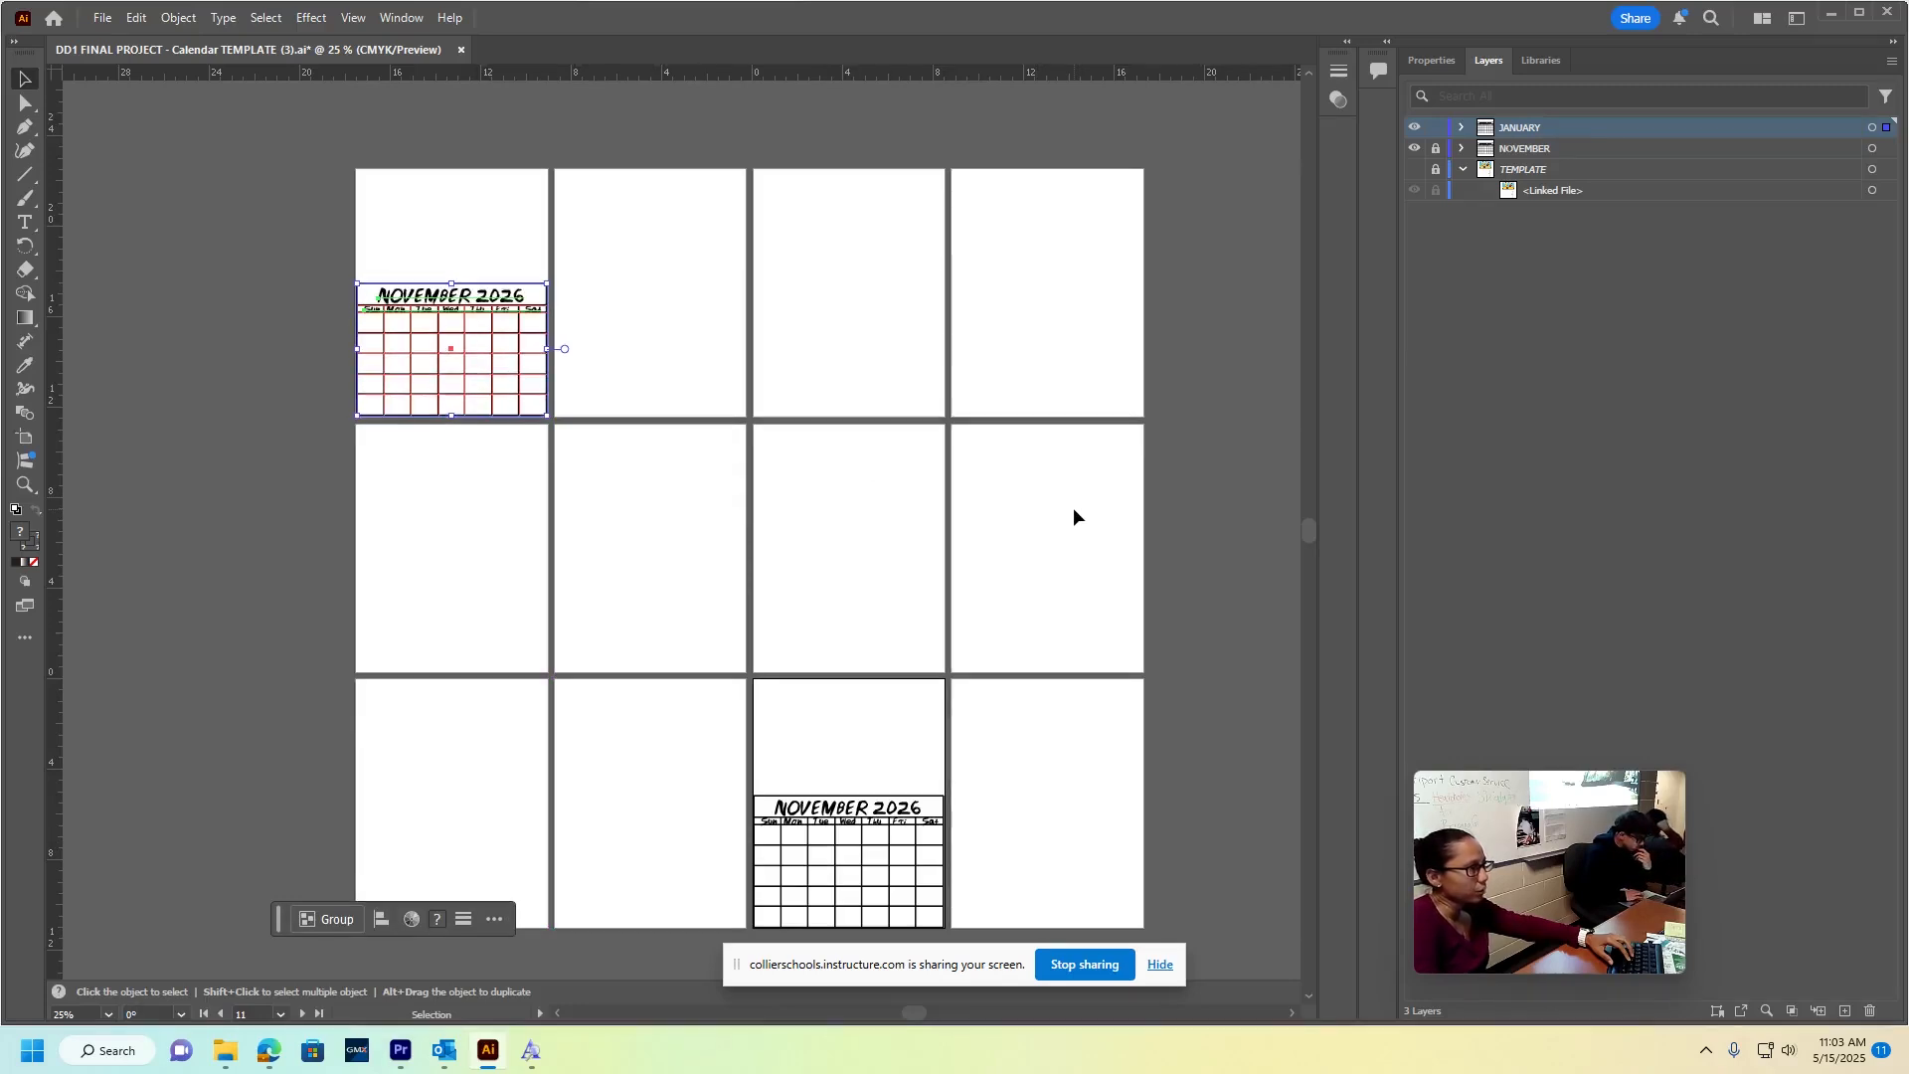
left_click(631, 315)
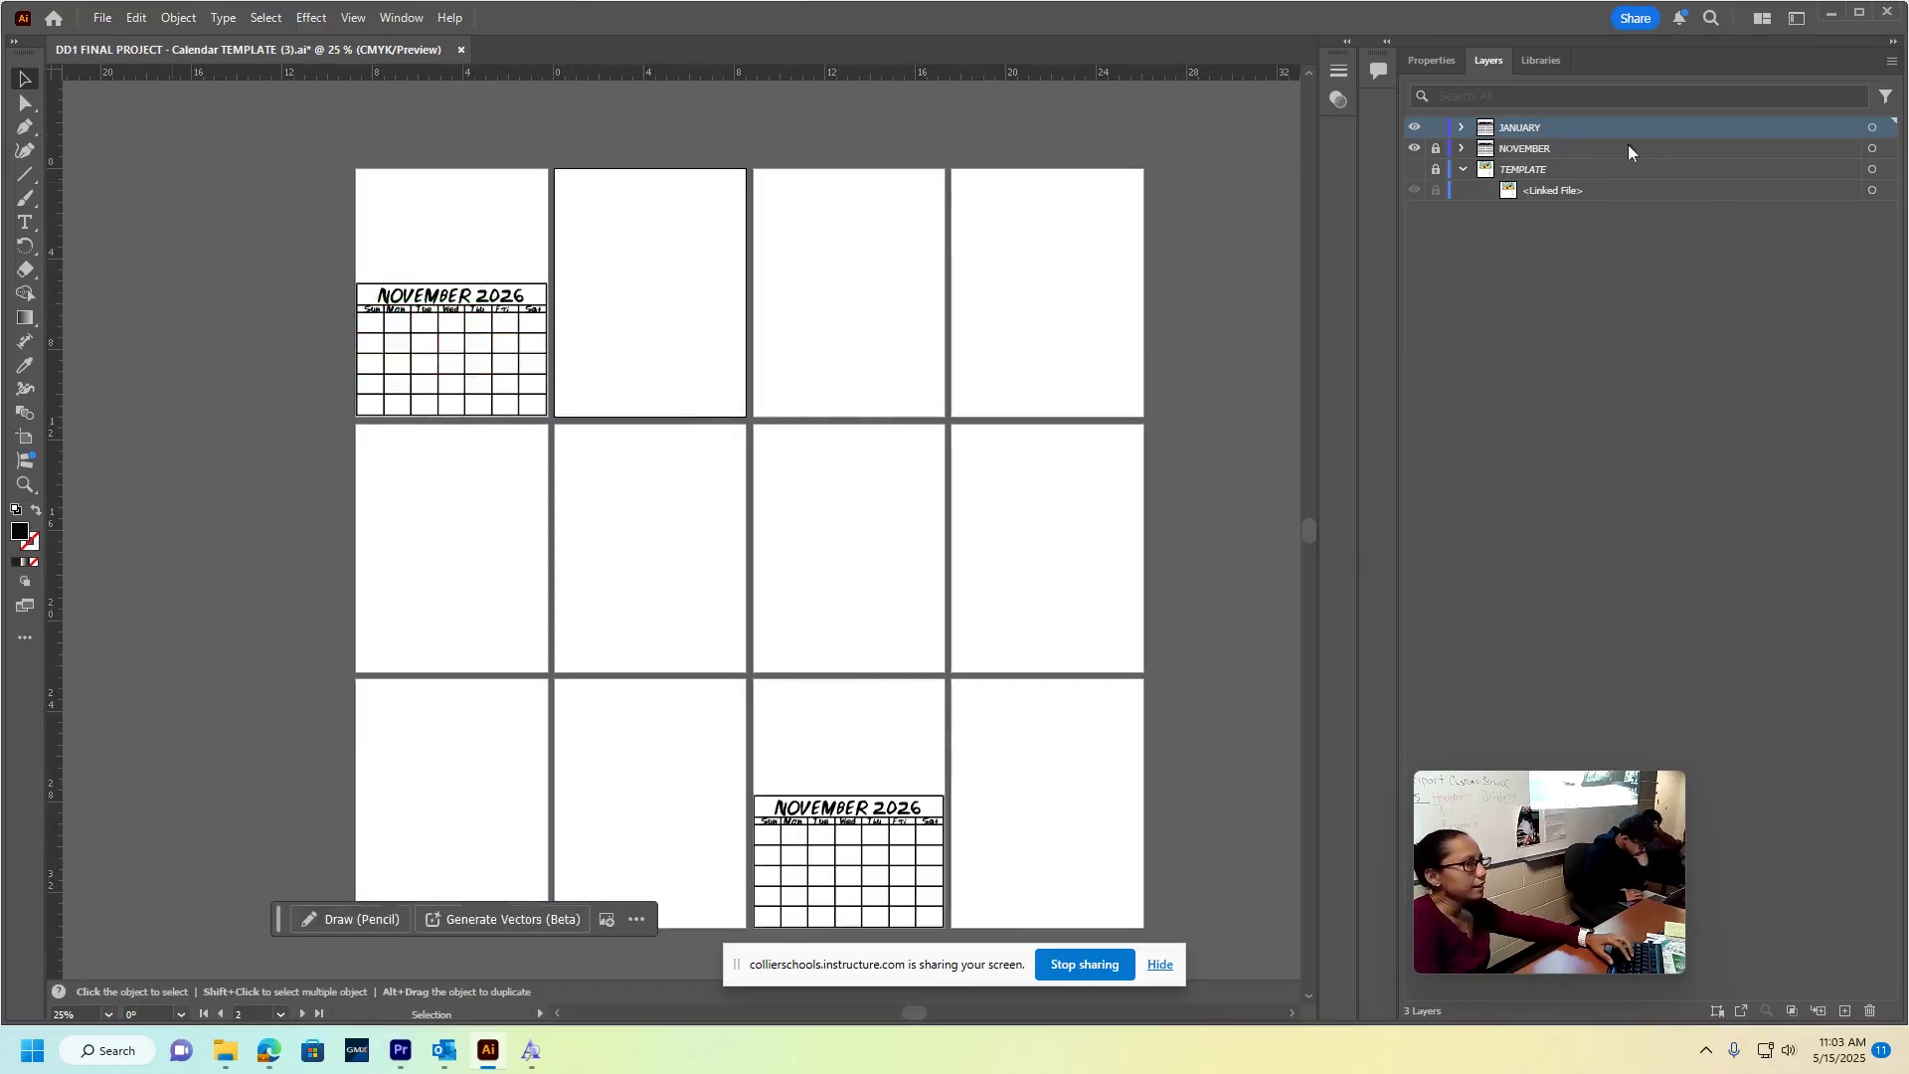
Replace the month name in the first artboard's calendar title so that it reads "JANURARY 2026"
left_click(1462, 127)
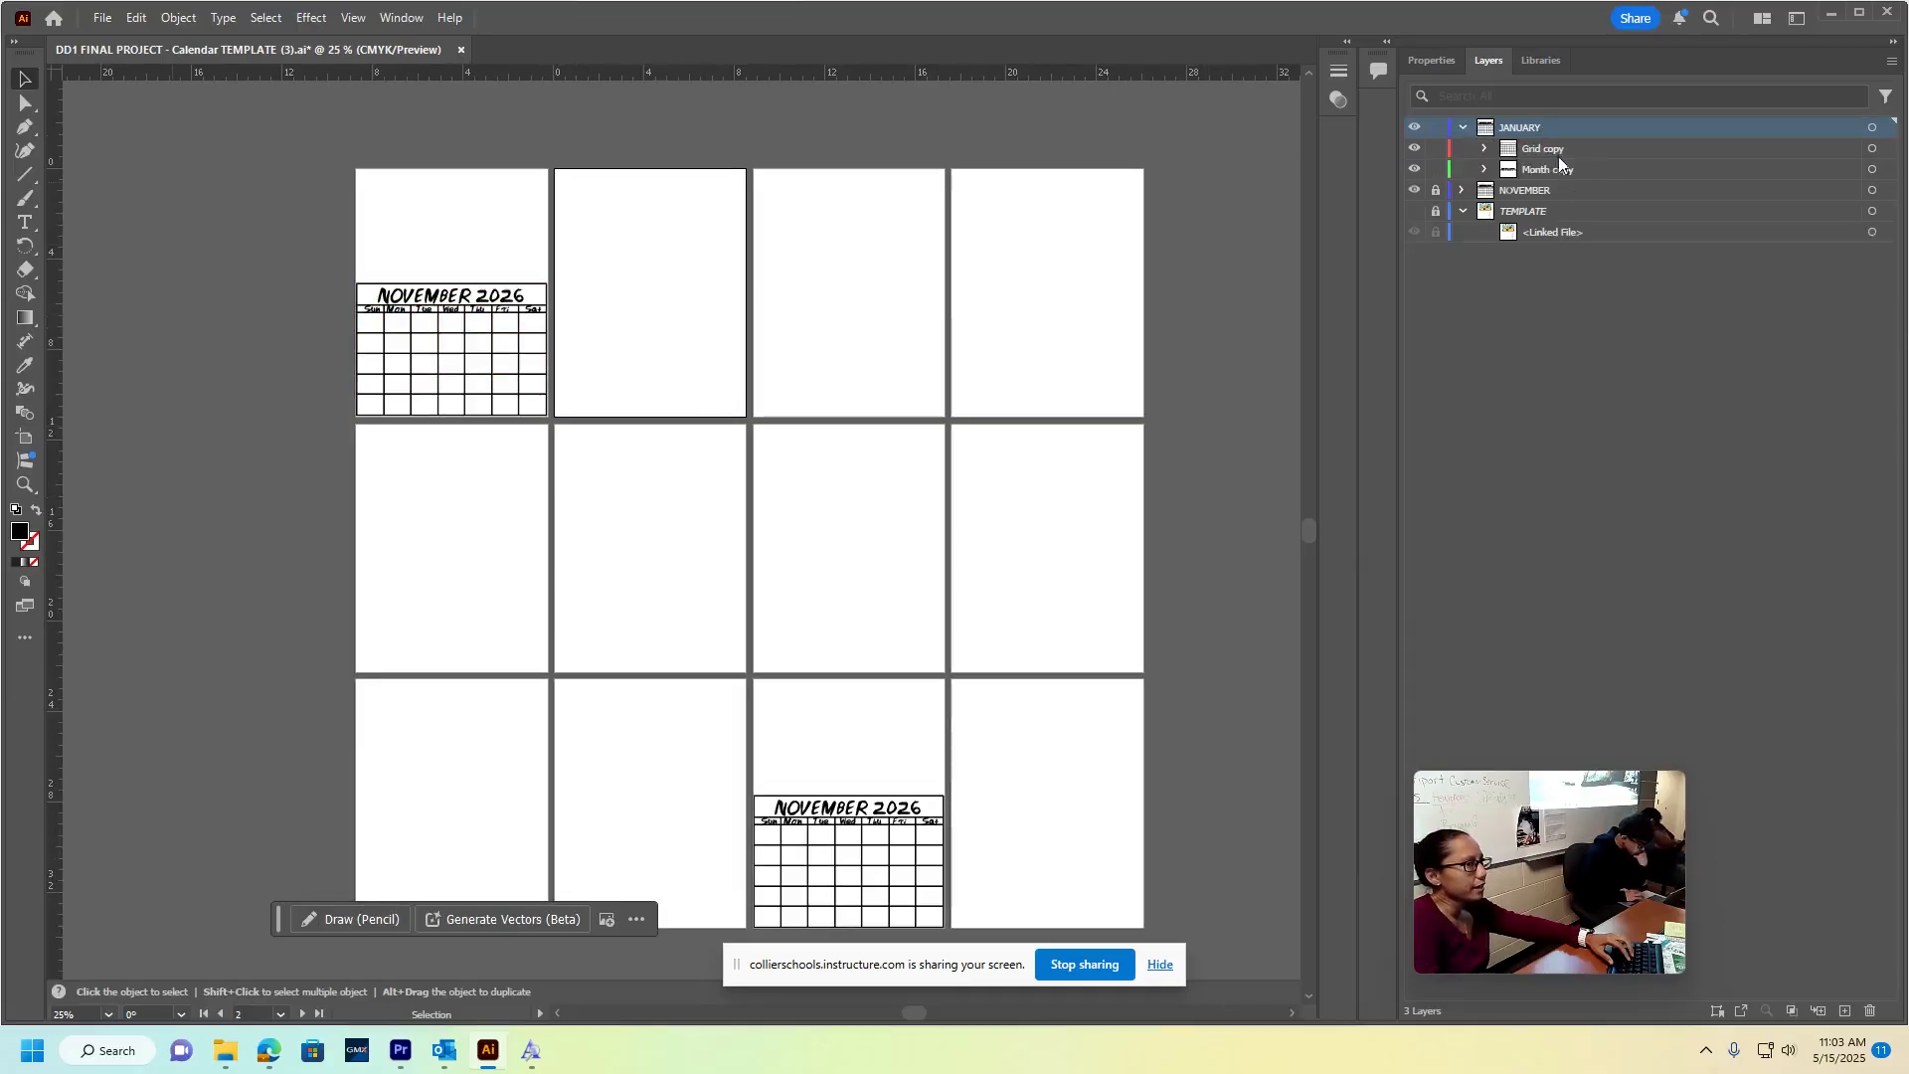
double_click(510, 294)
triple_click(480, 295)
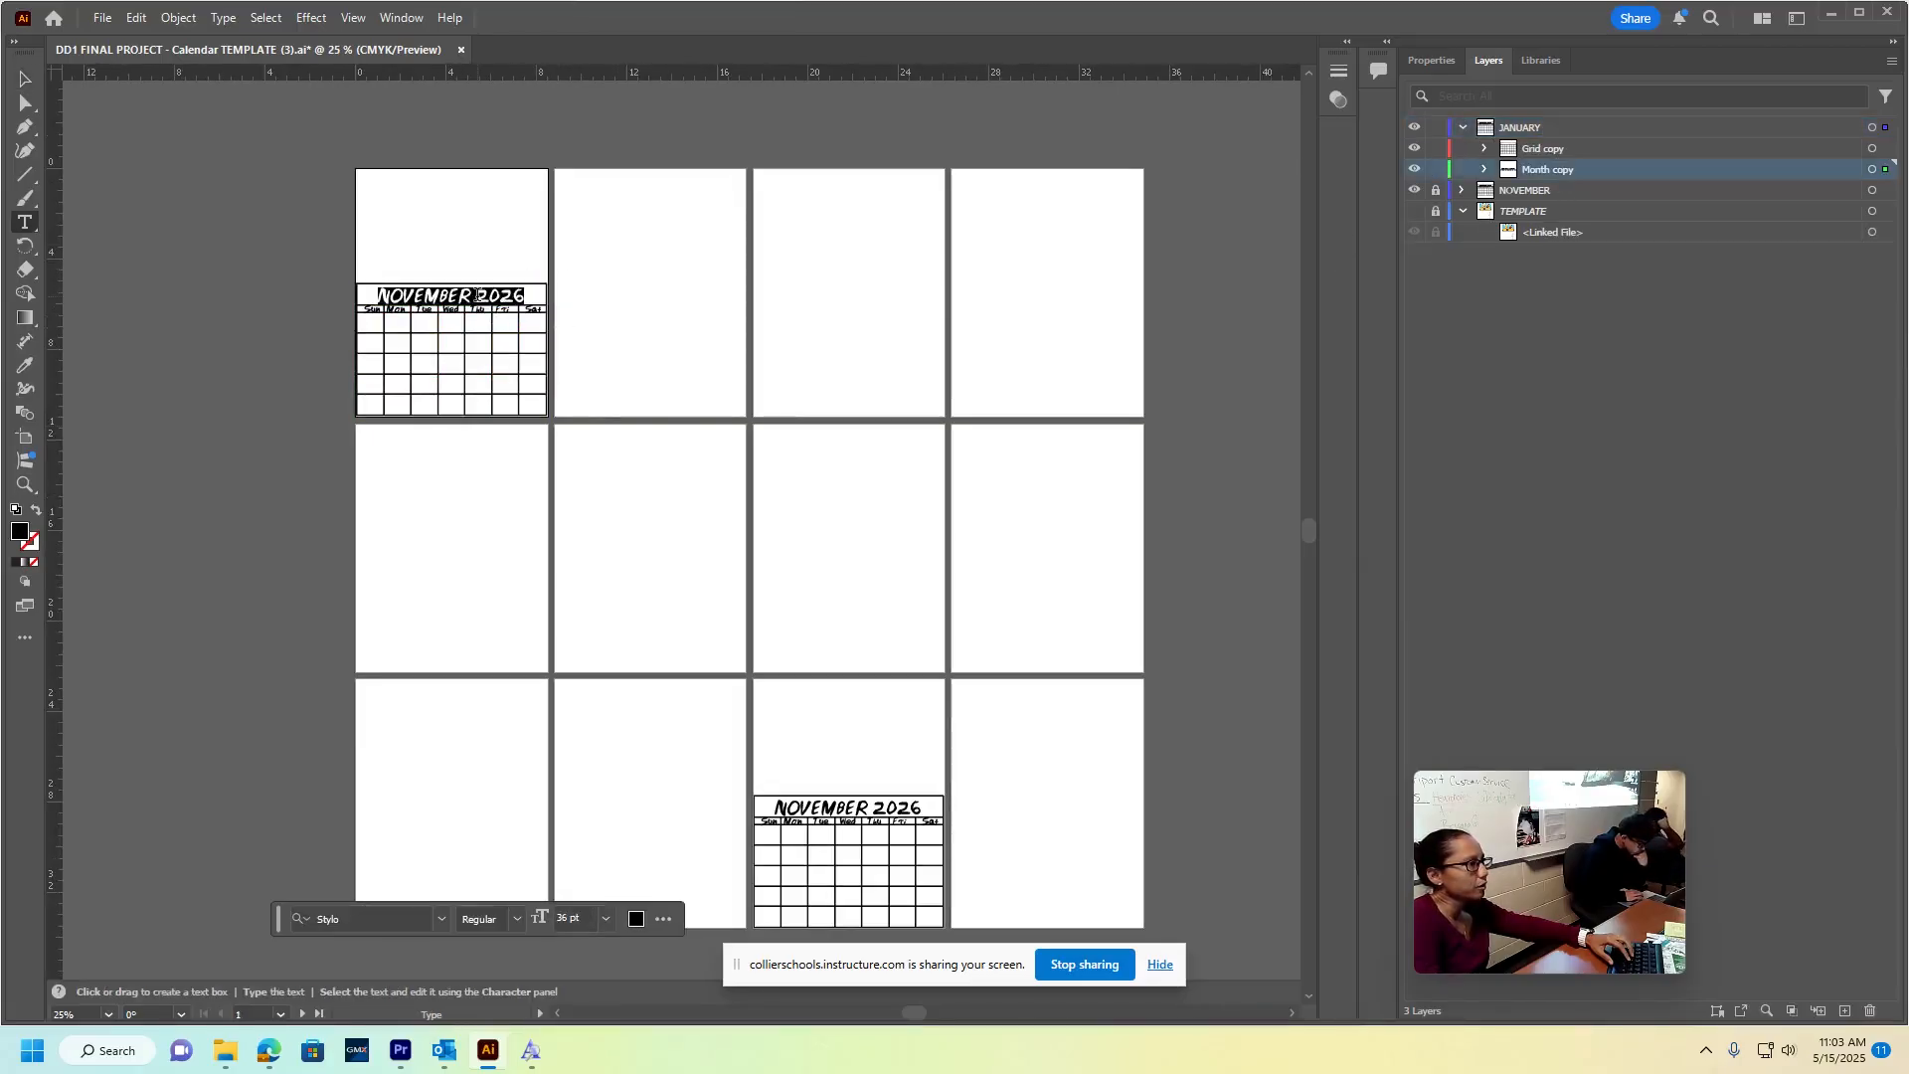
left_click(468, 296)
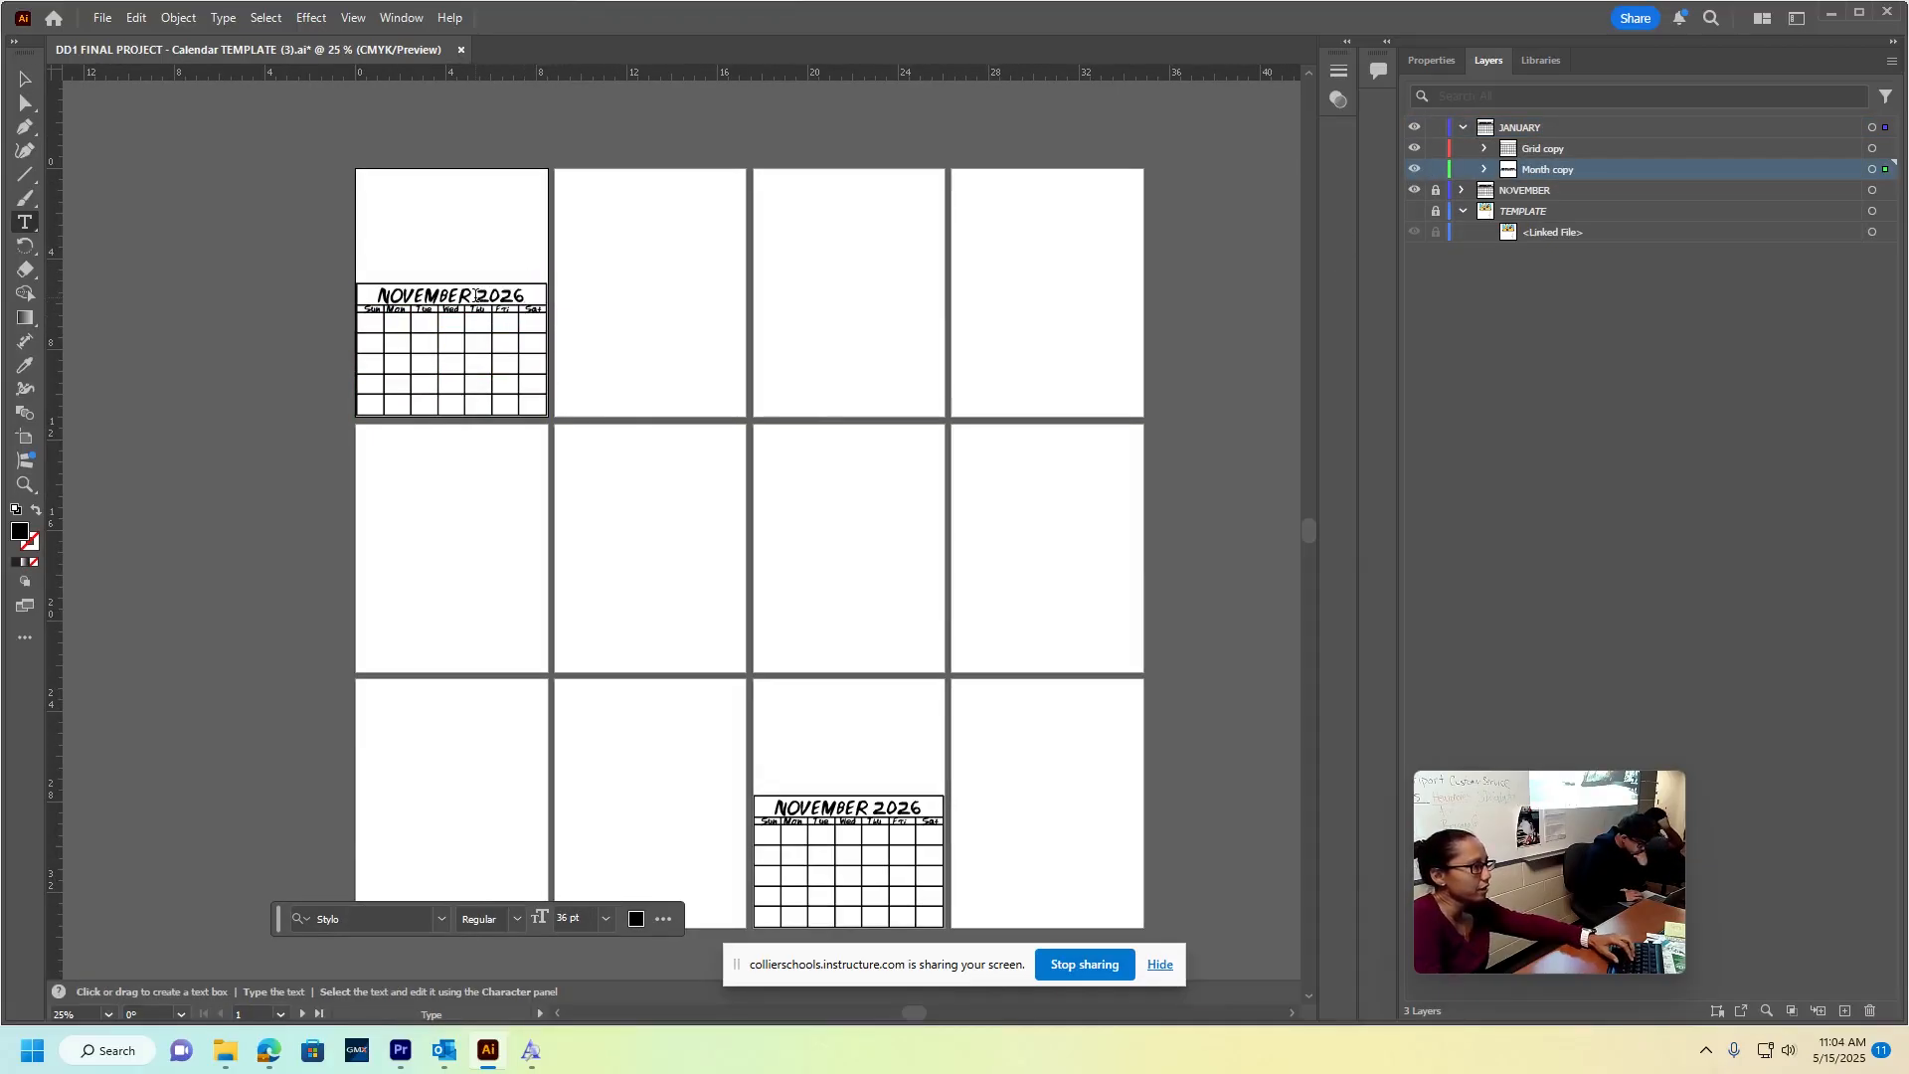
key("BackSpace")
key("BackSpace")
key("BackSpace")
key("BackSpace")
key("BackSpace")
key("BackSpace")
key("BackSpace")
key("BackSpace")
type("JANUR")
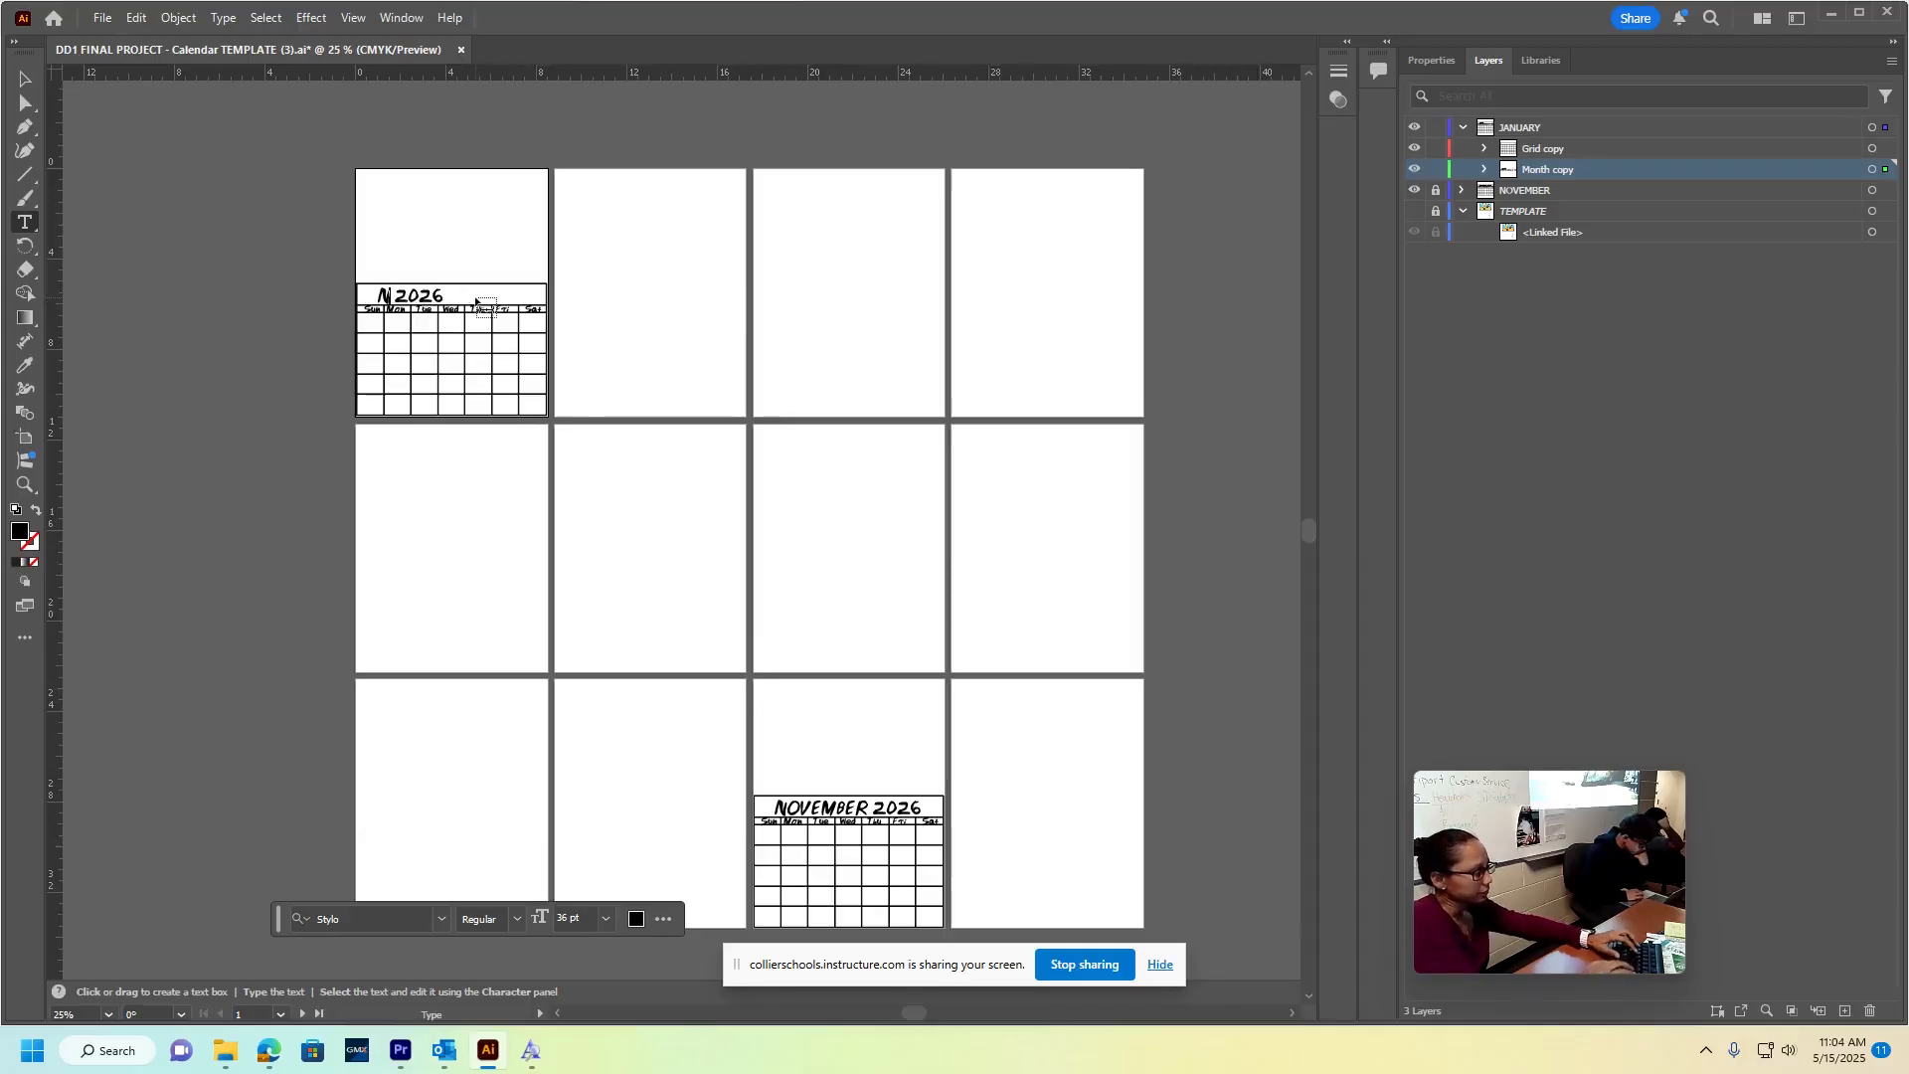
key("BackSpace")
type("ARY")
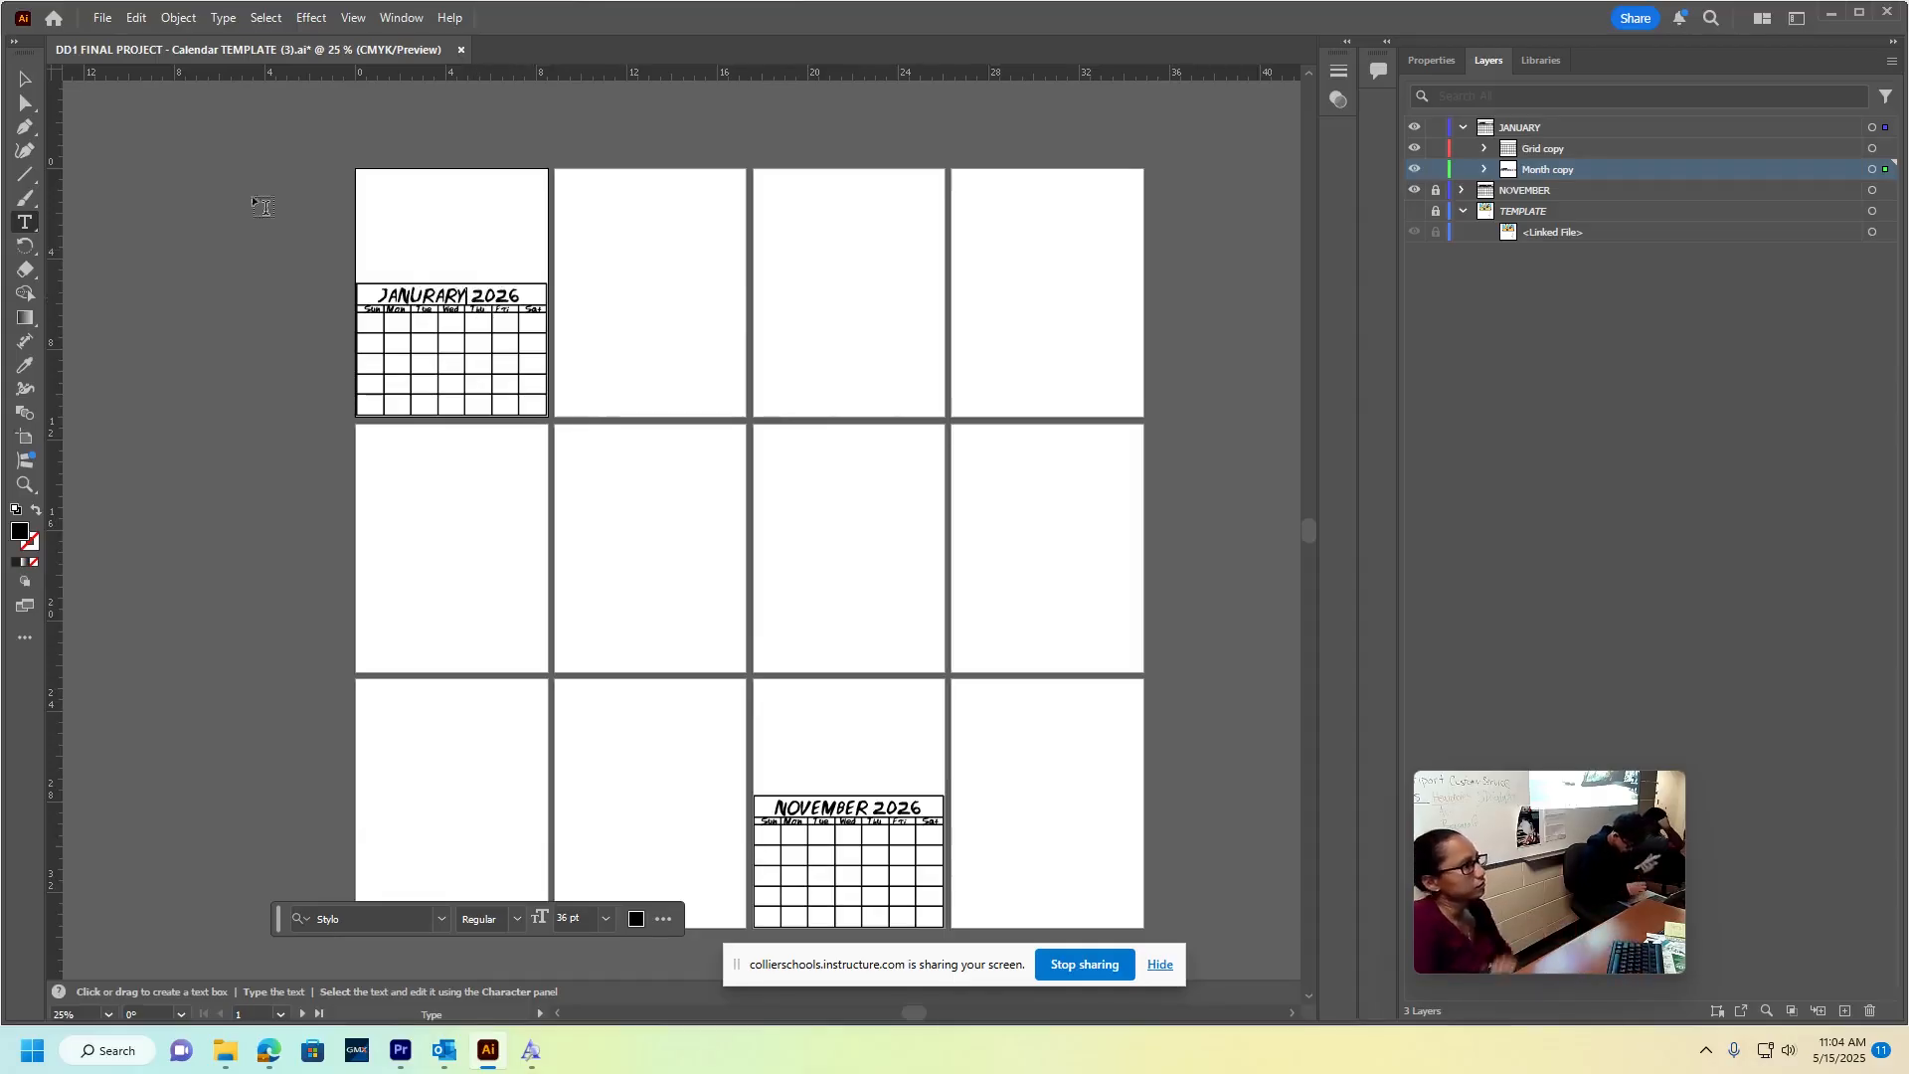
key("Escape")
left_click(712, 392)
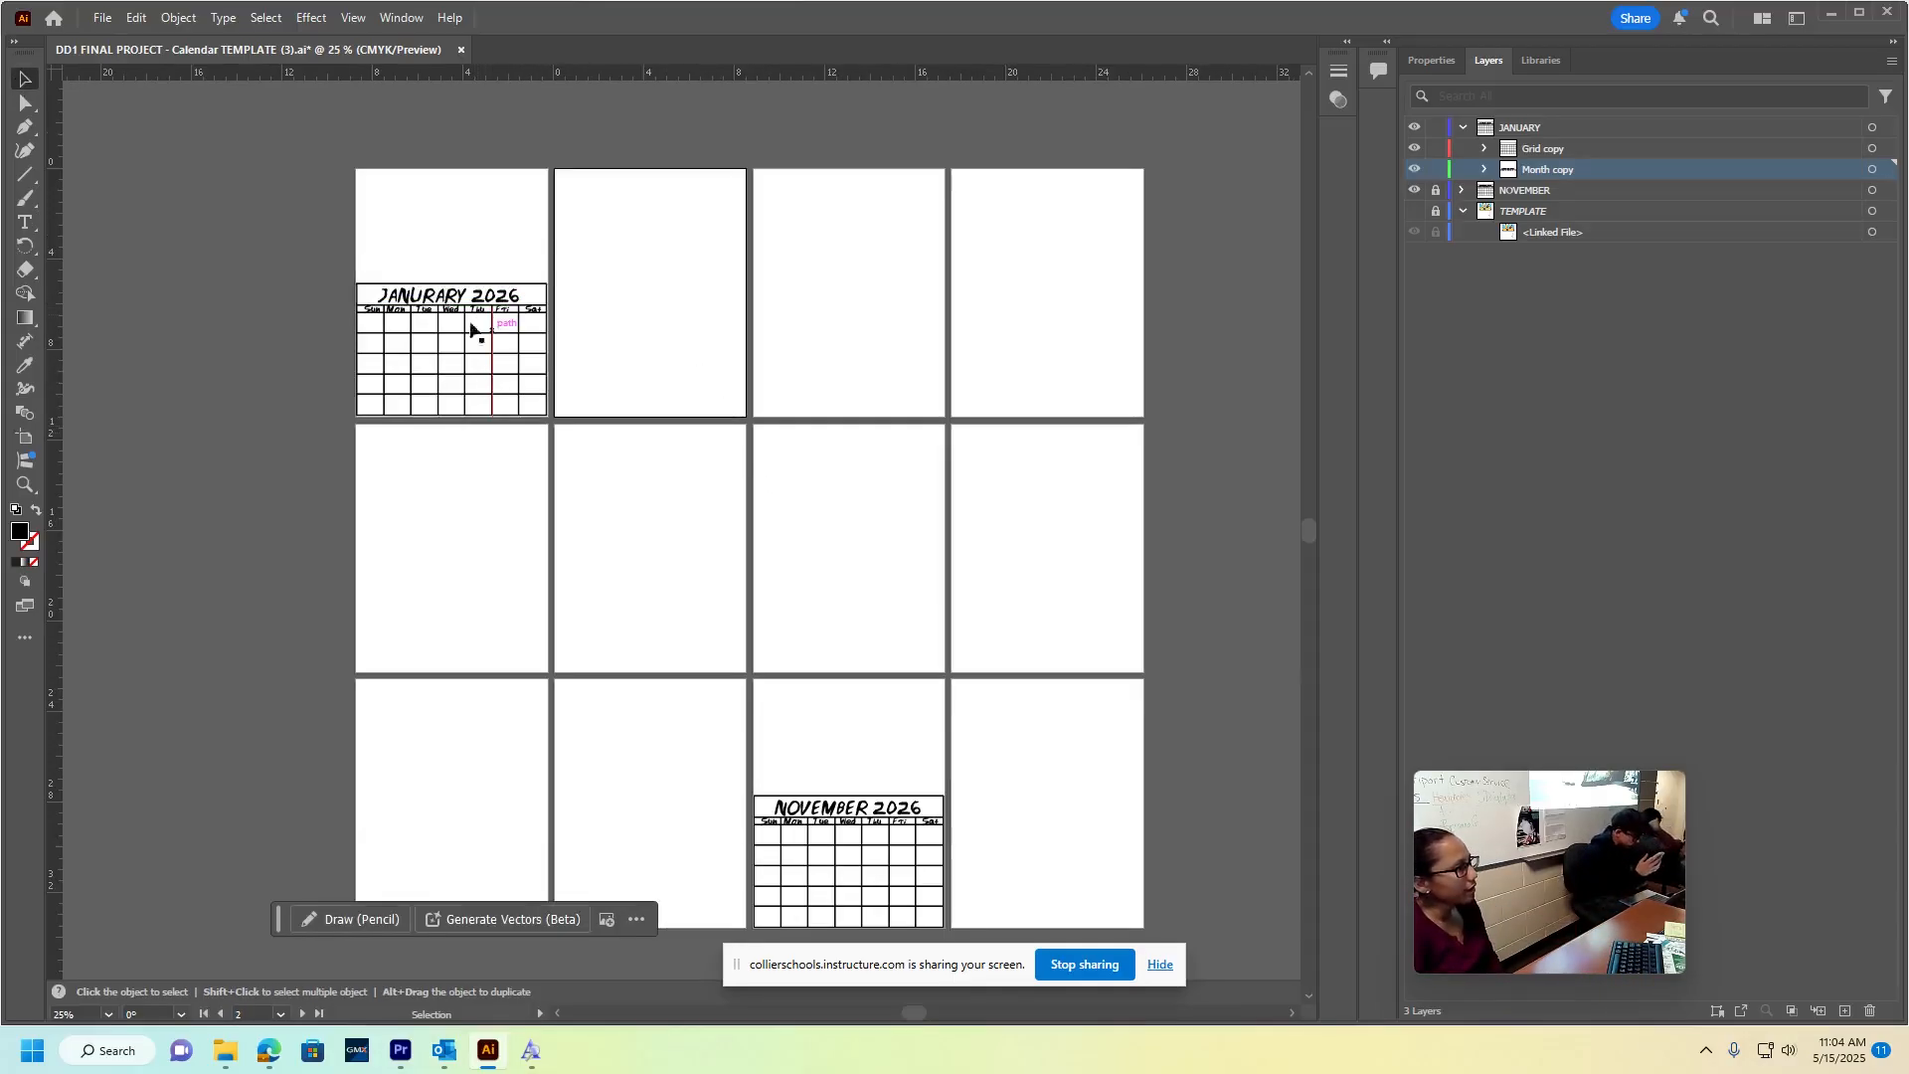
scroll(334, 283, "up", 3)
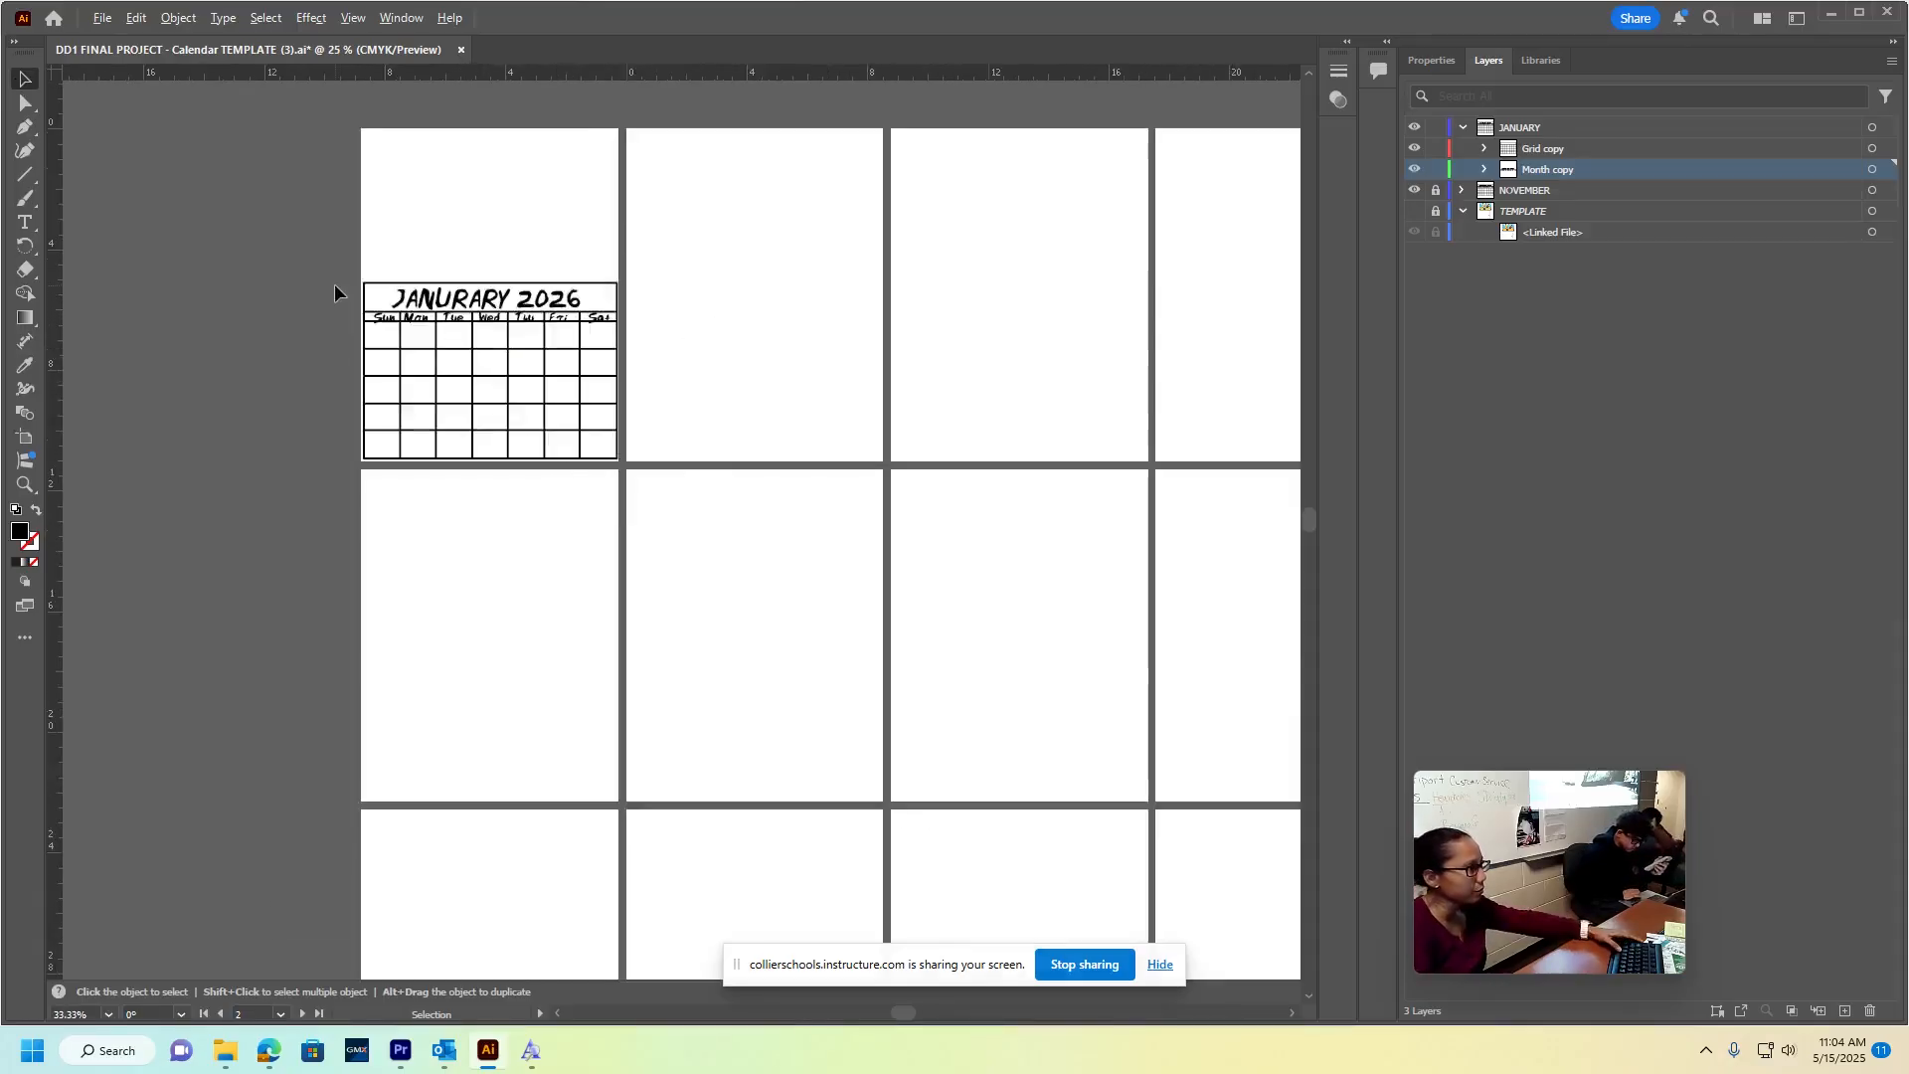
Switch to the Edge window showing the dafont search results and prepare to enter a new web search
scroll(787, 405, "up", 2)
scroll(339, 498, "down", 1)
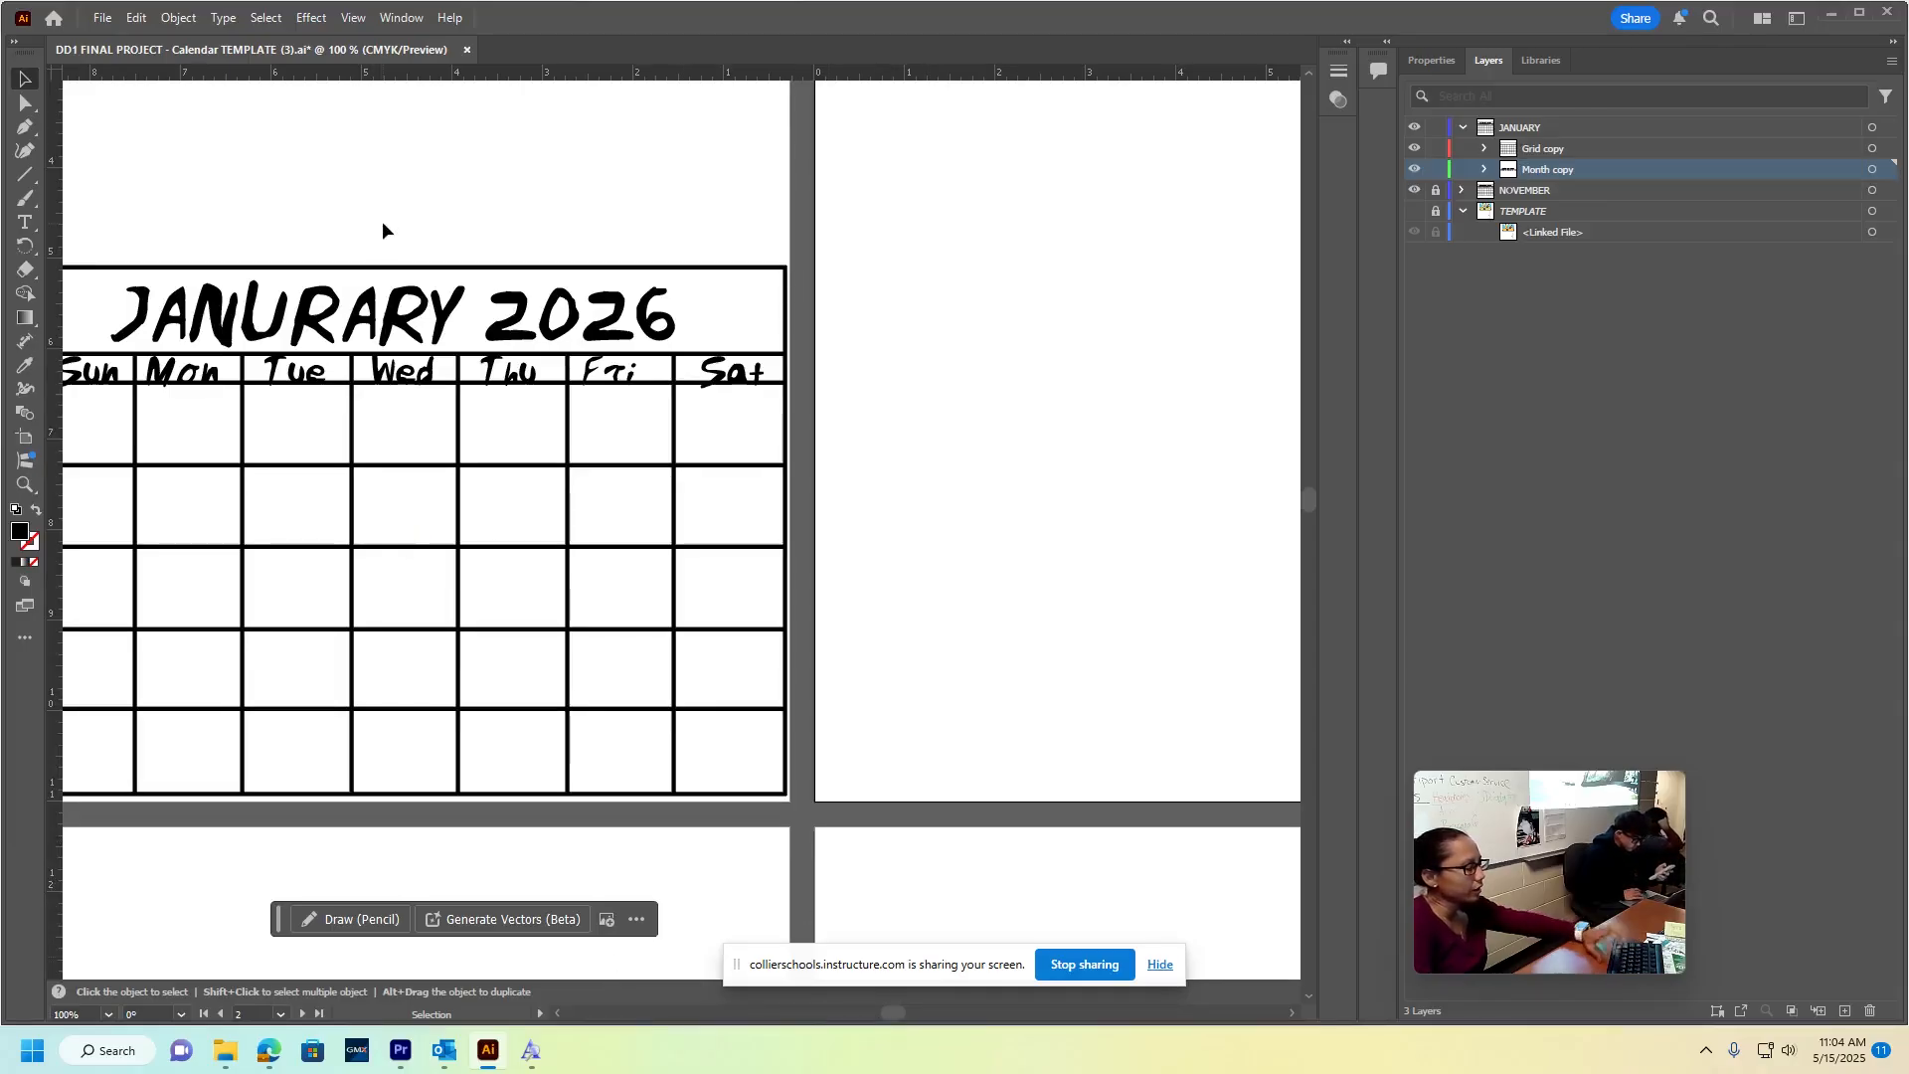
left_click_drag(384, 224, 566, 255)
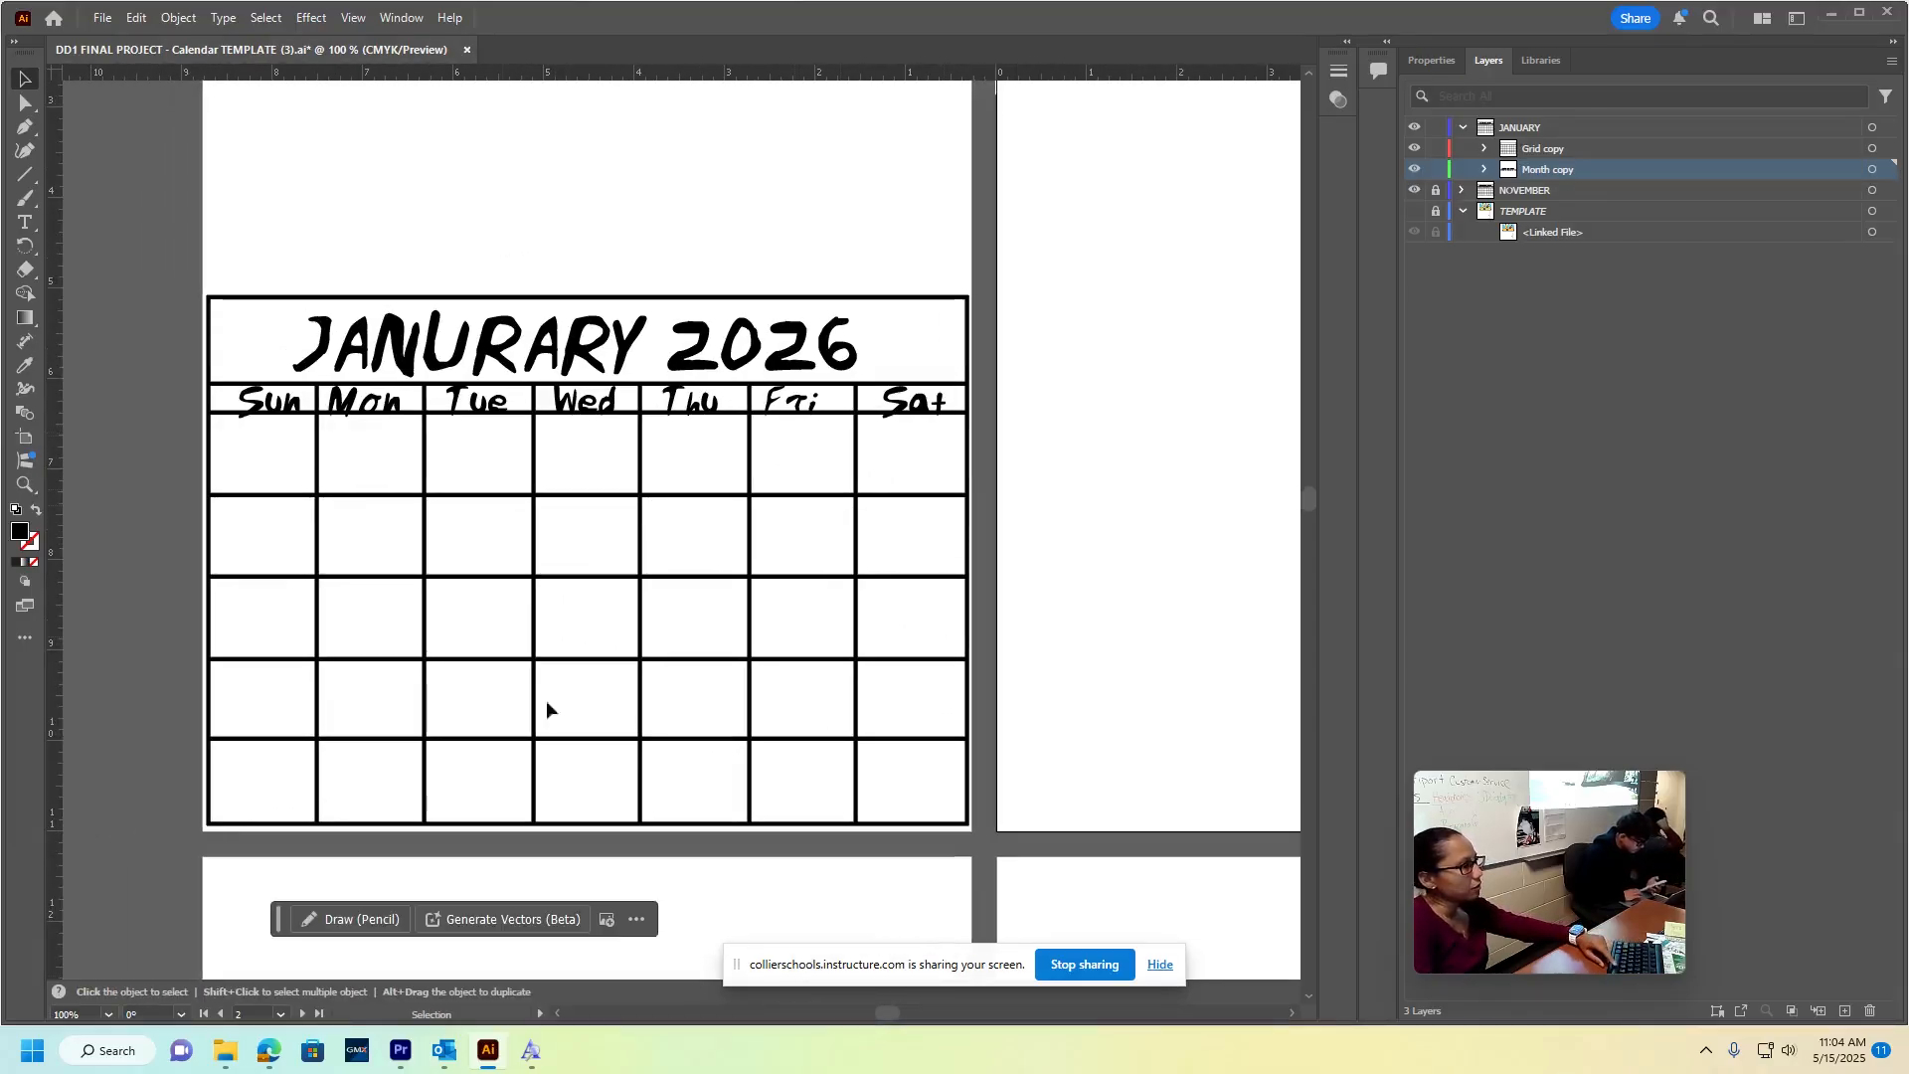
mouse_move(271, 1056)
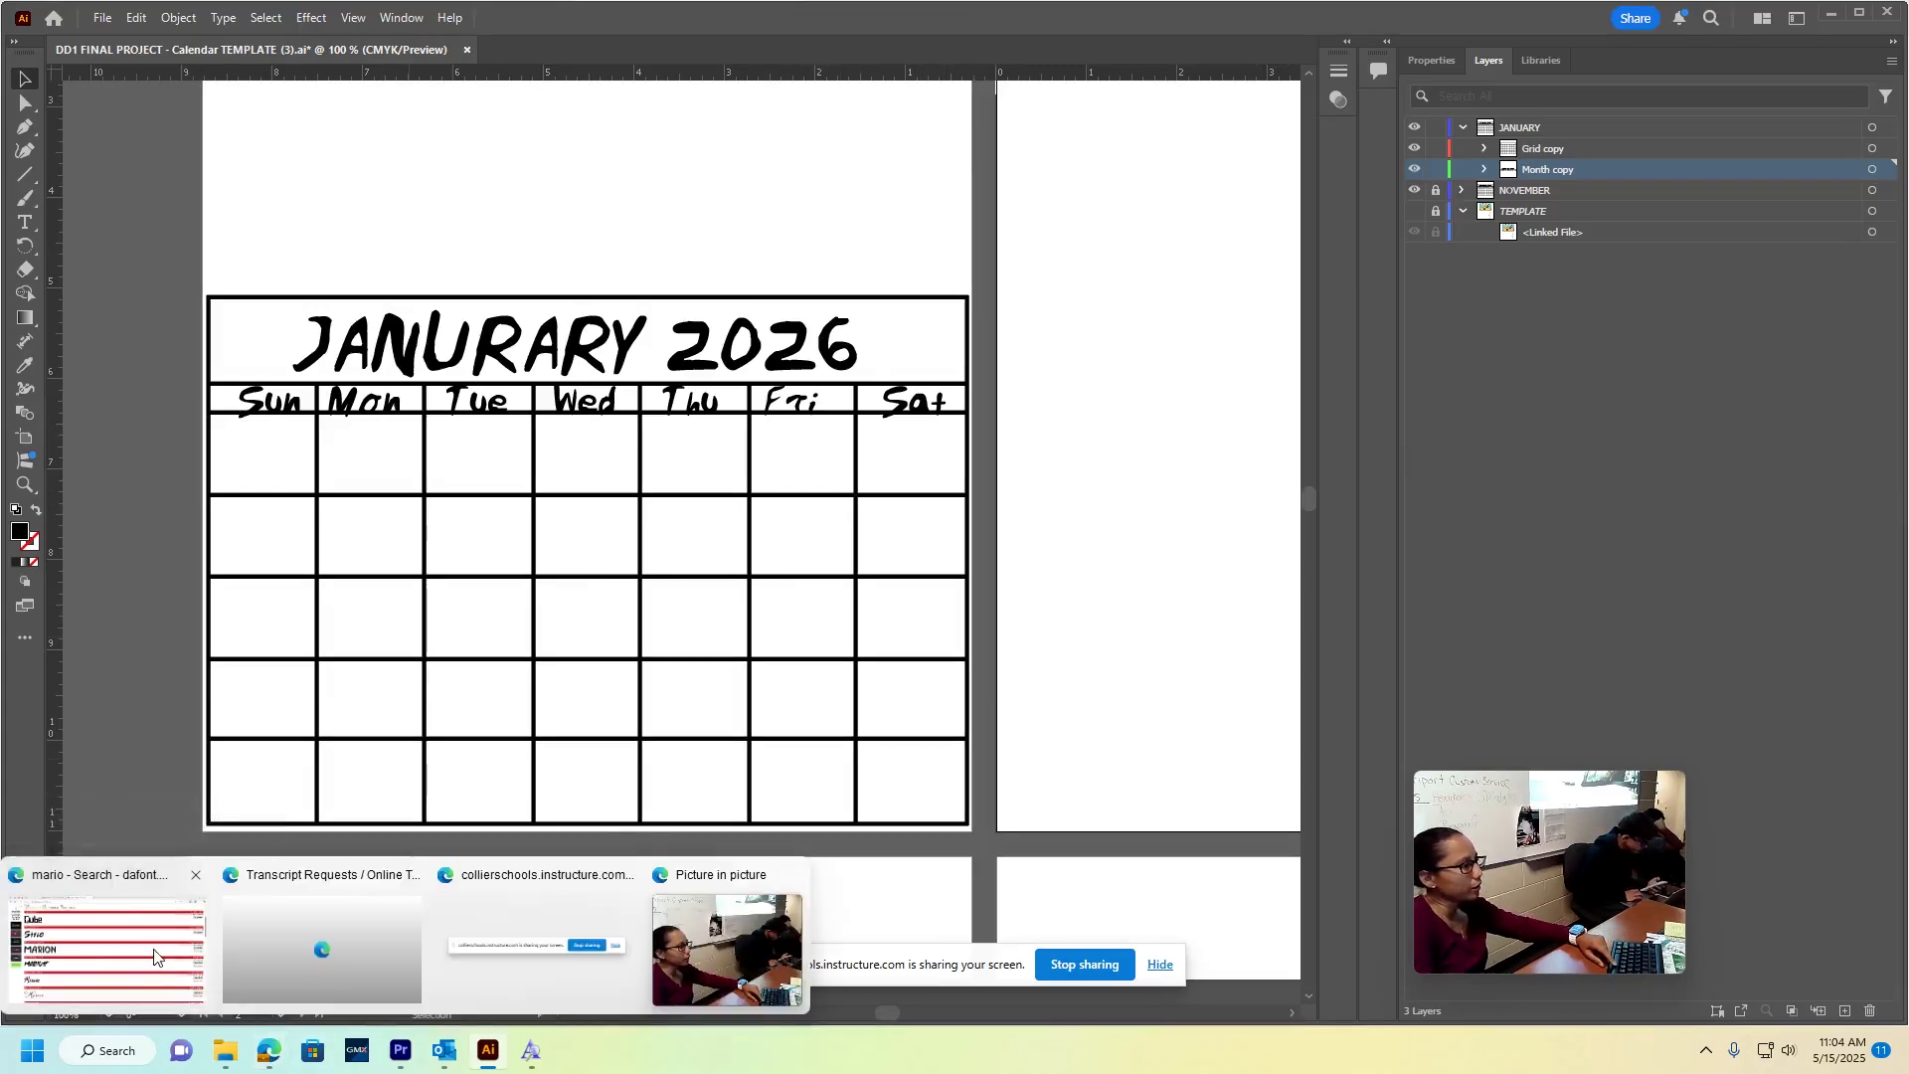
left_click(104, 949)
left_click(545, 59)
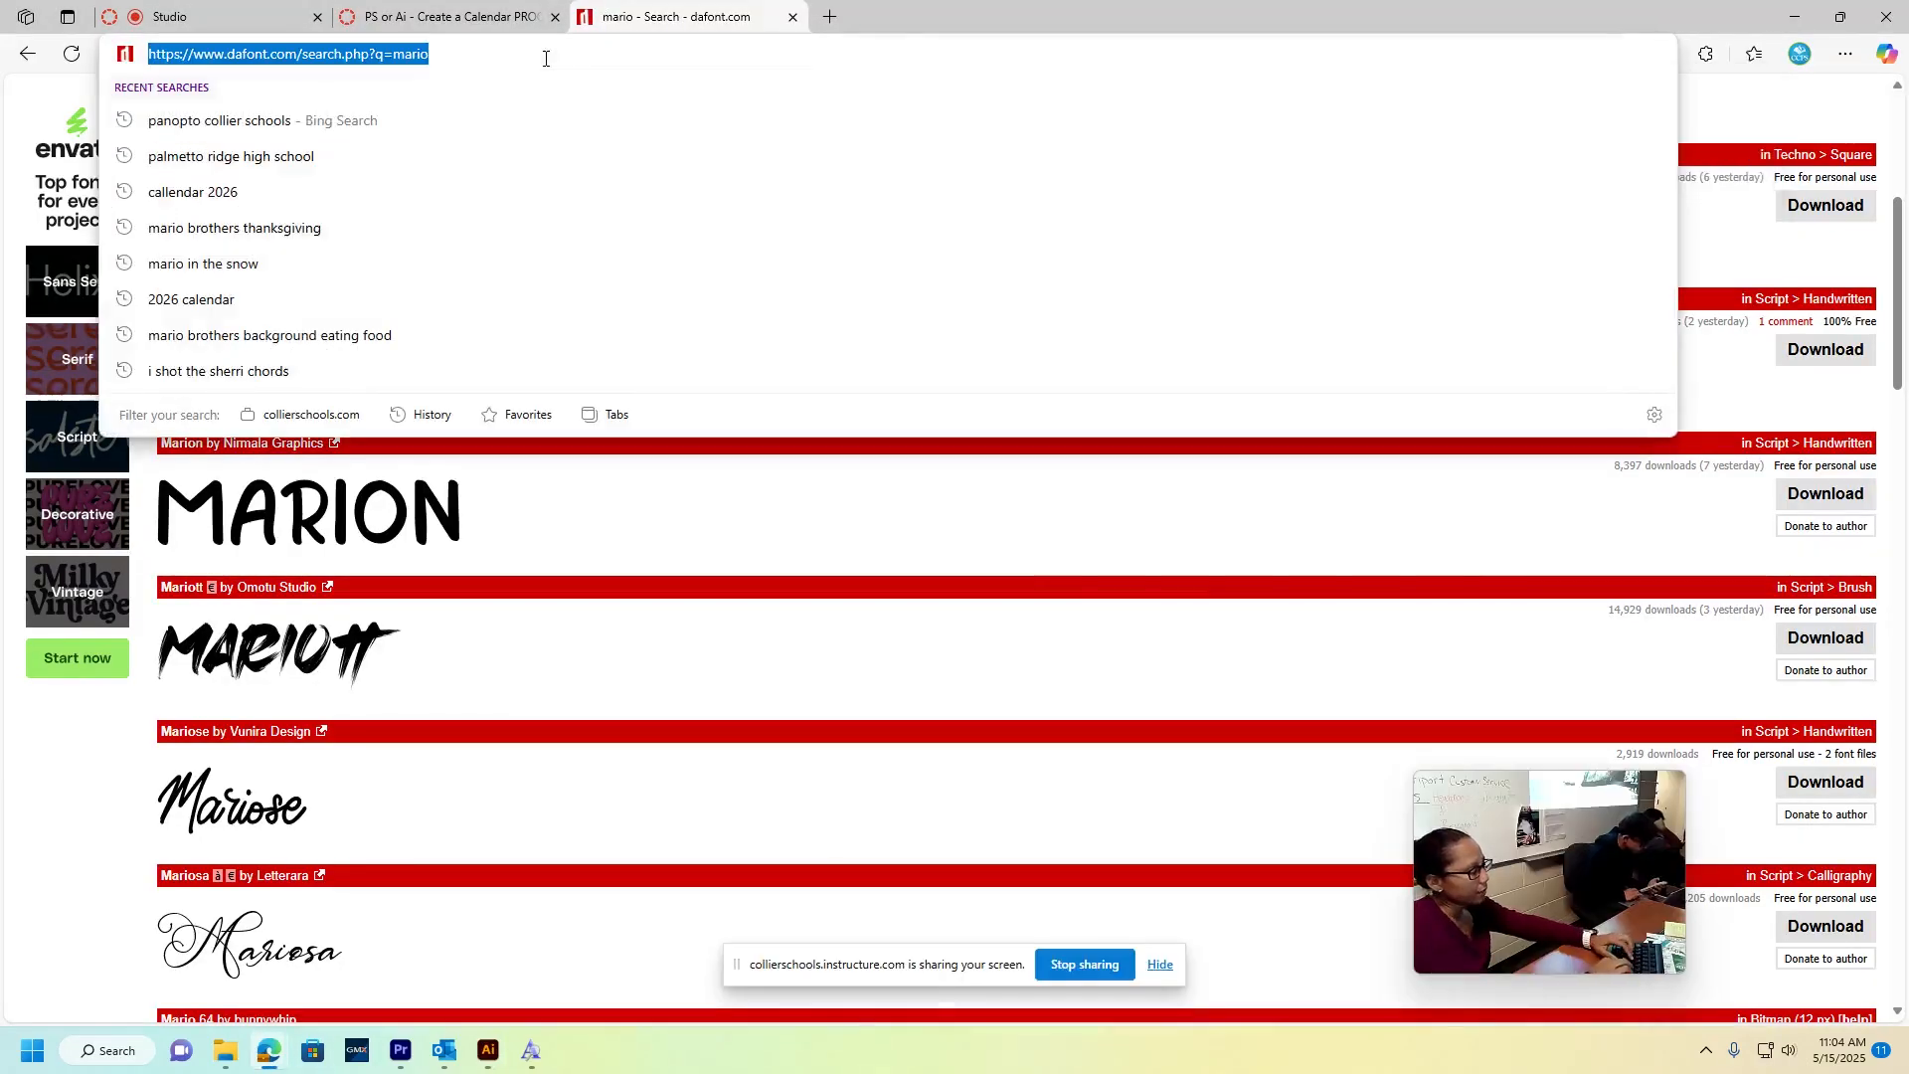
type("calendar")
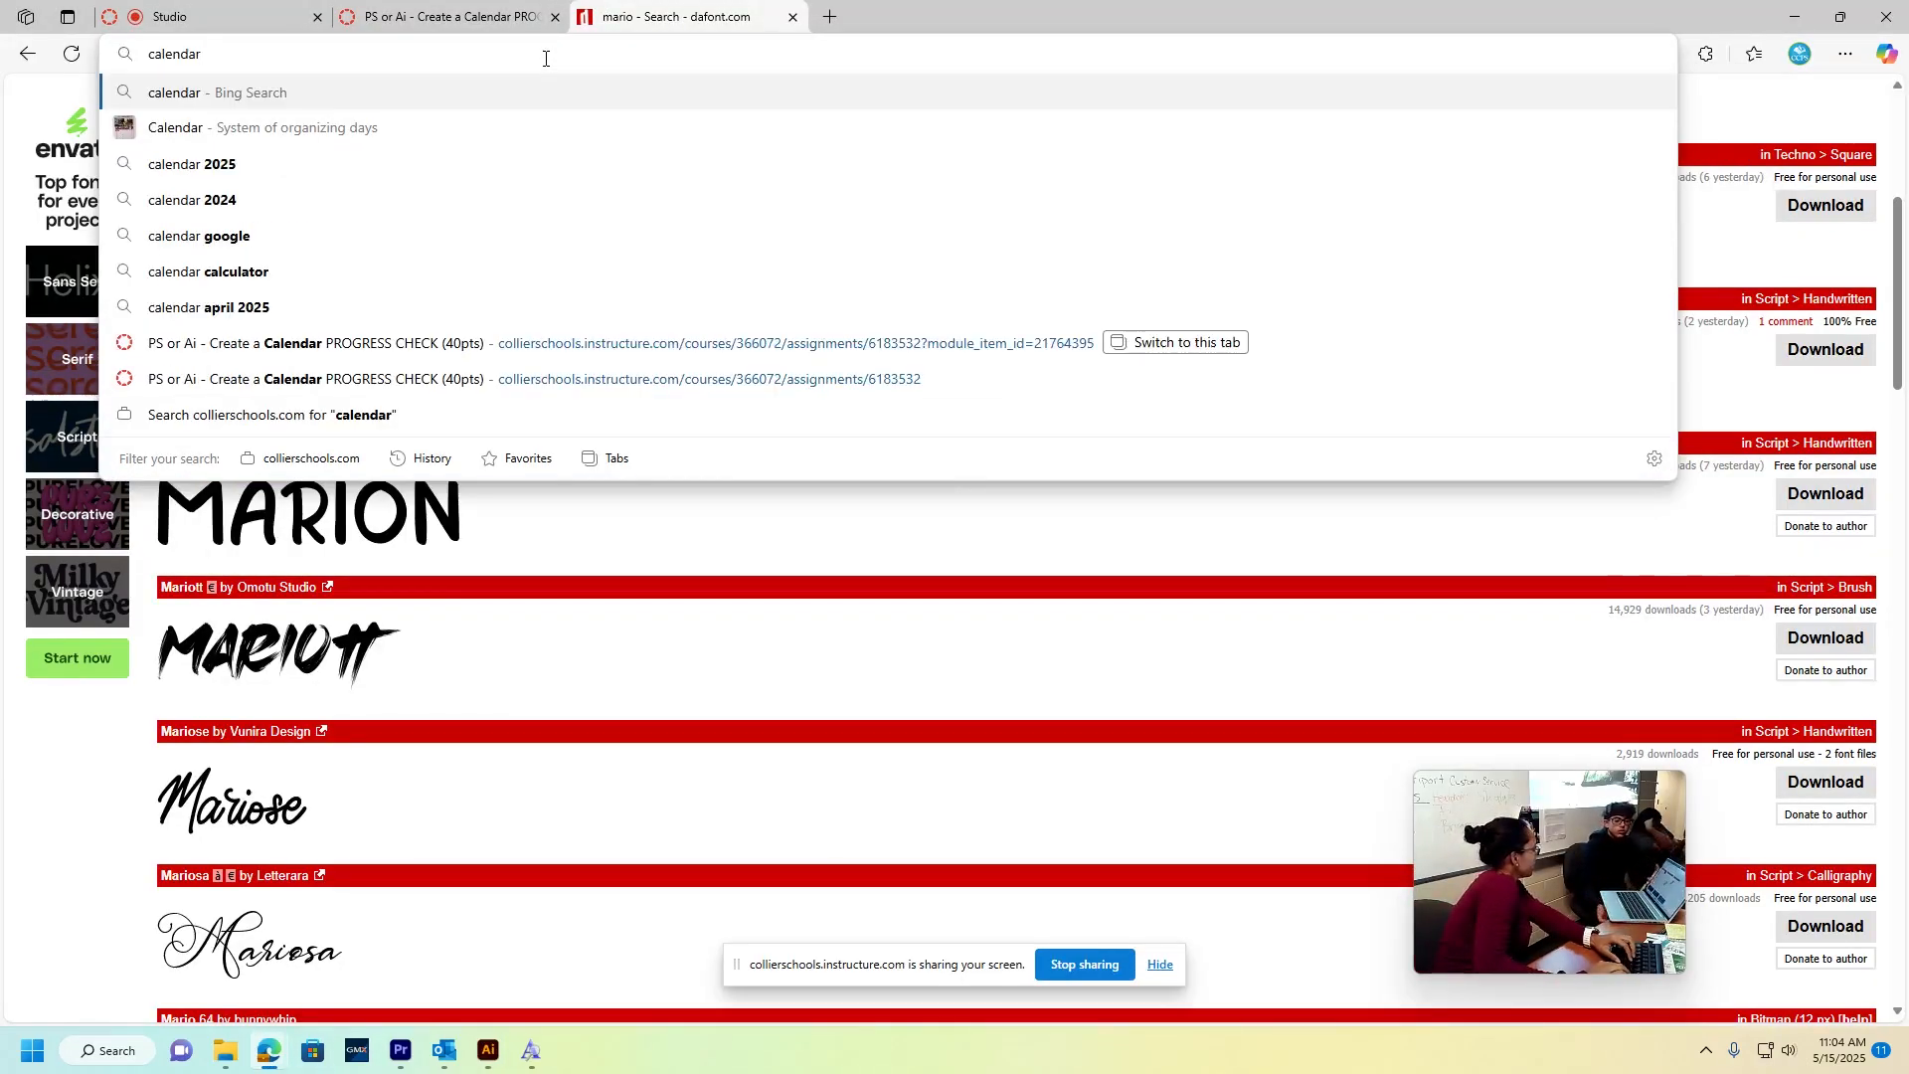
key("BackSpace")
key("BackSpace")
key("BackSpace")
key("BackSpace")
key("BackSpace")
key("BackSpace")
key("BackSpace")
key("BackSpace")
Search the web for "bimcal" and open the bimCal.com online calendar site
type("bimcal")
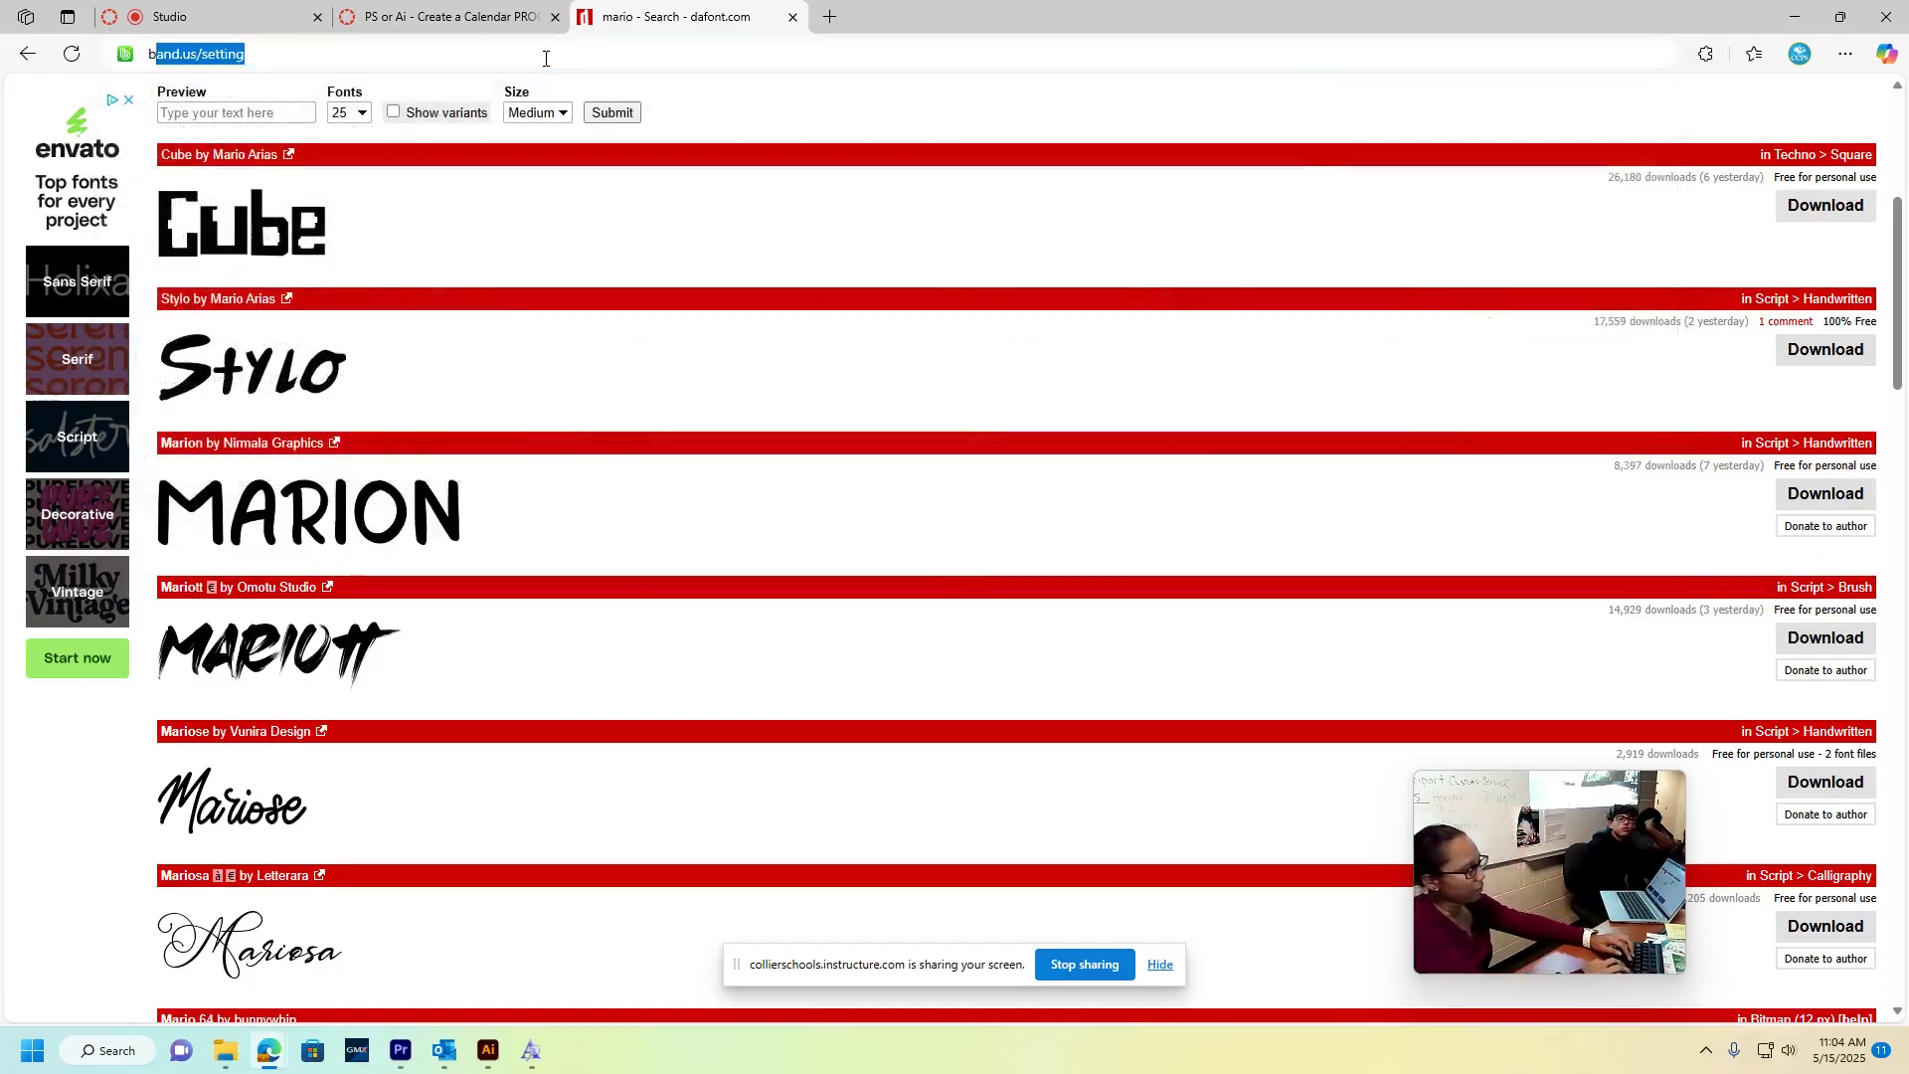
key("Return")
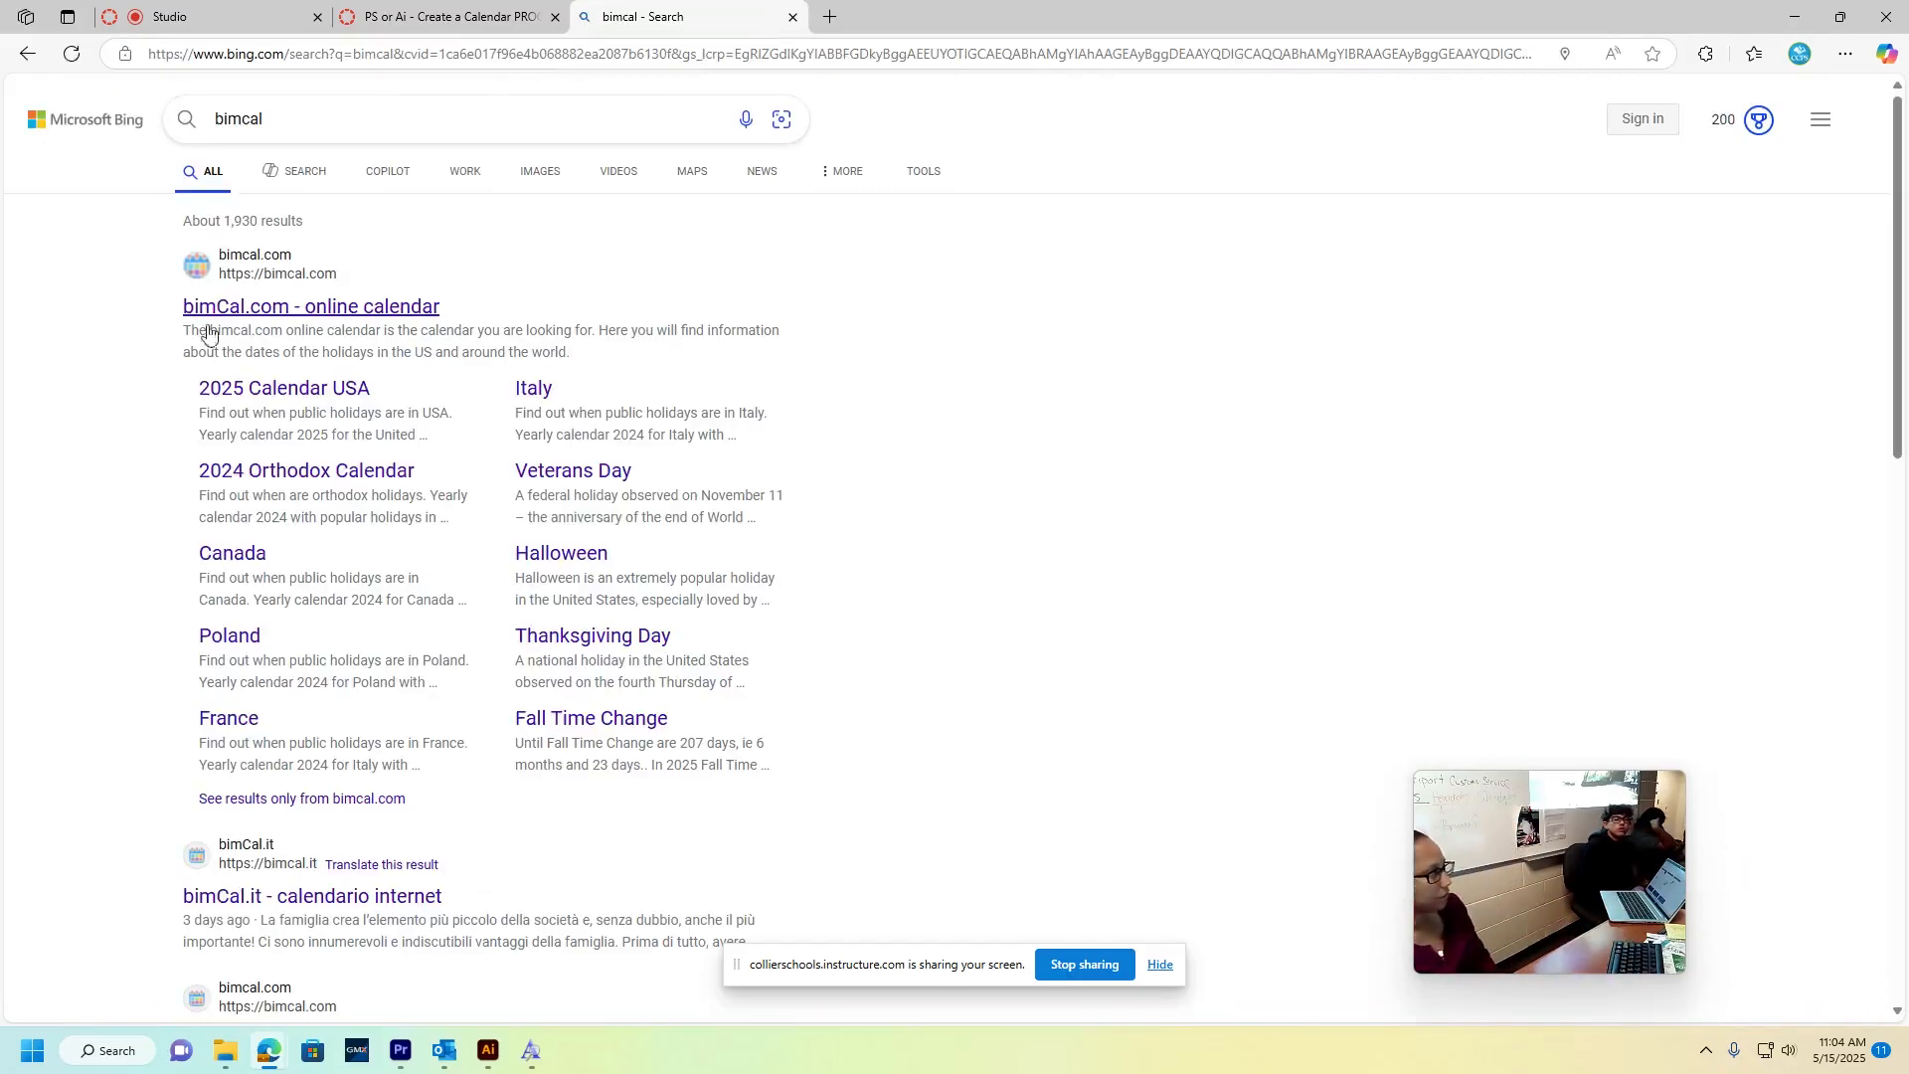
left_click(337, 300)
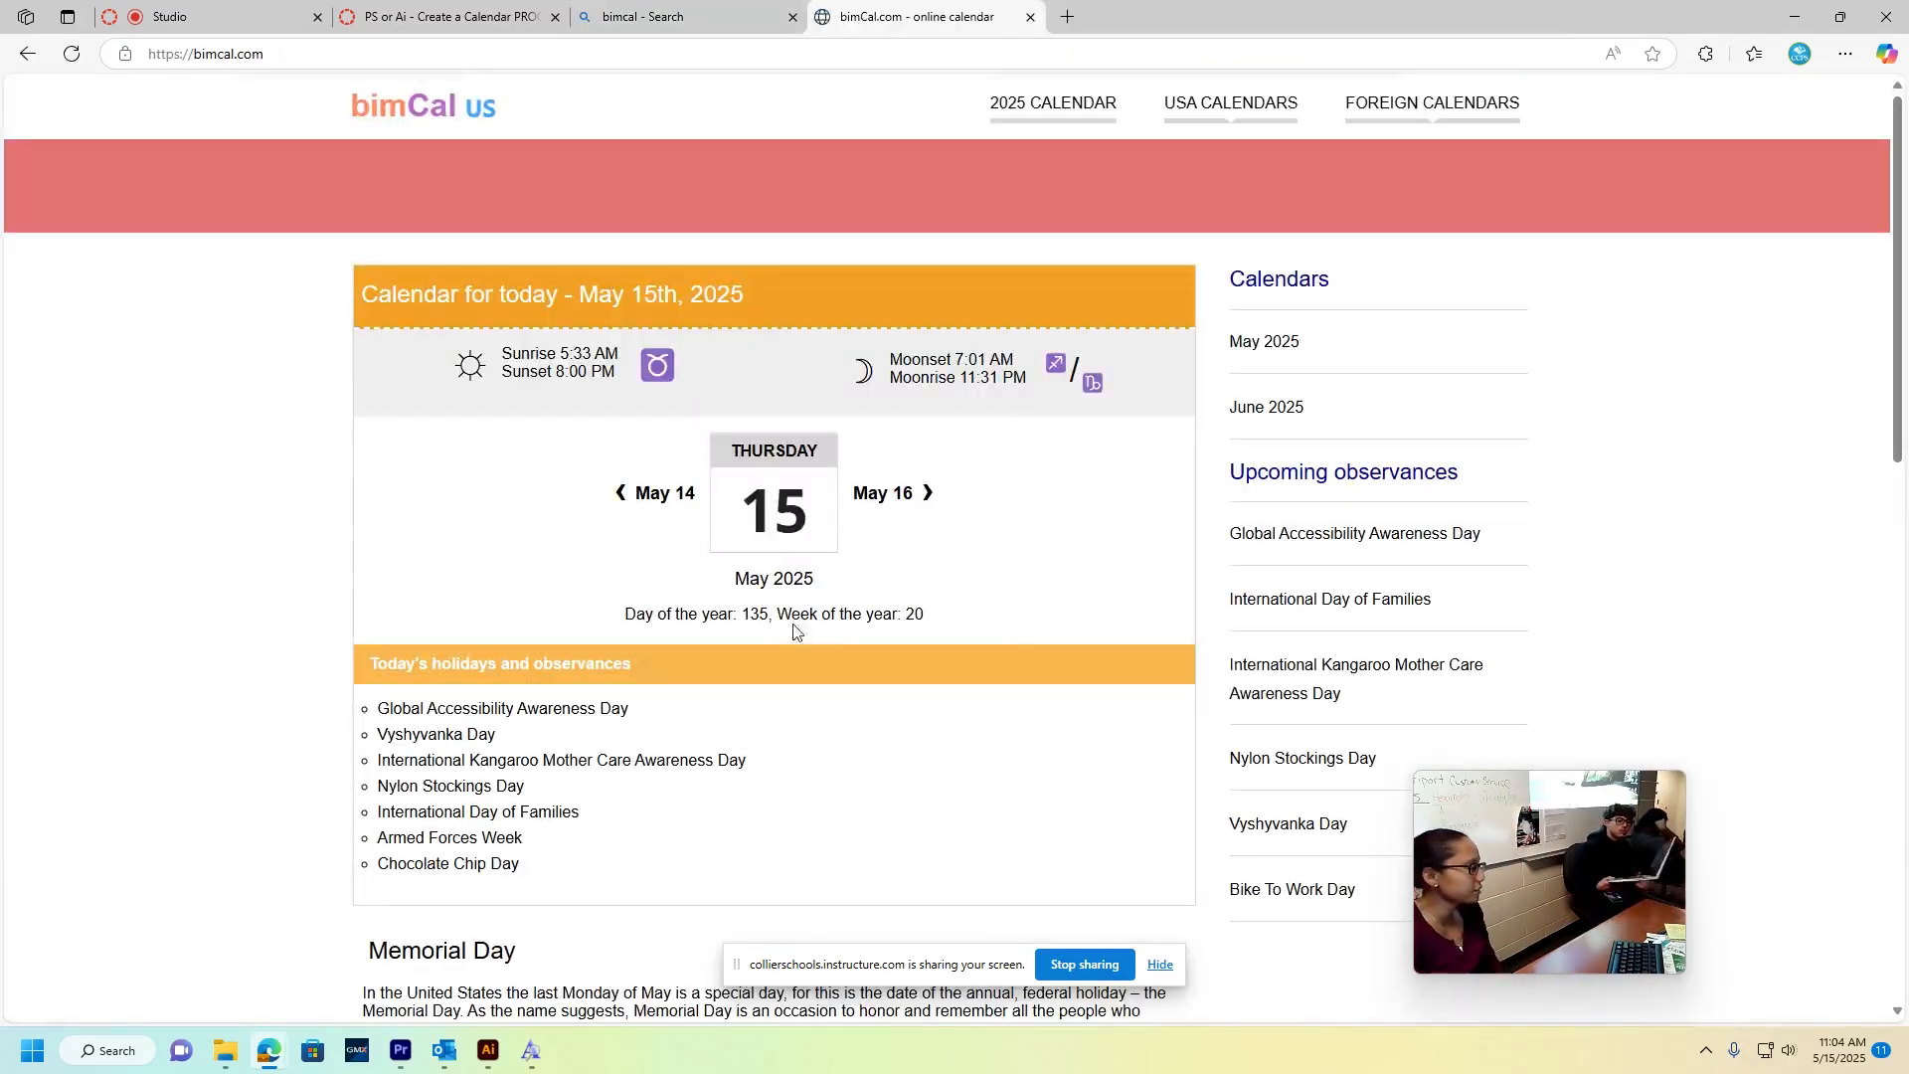
scroll(788, 784, "down", 3)
scroll(789, 785, "up", 3)
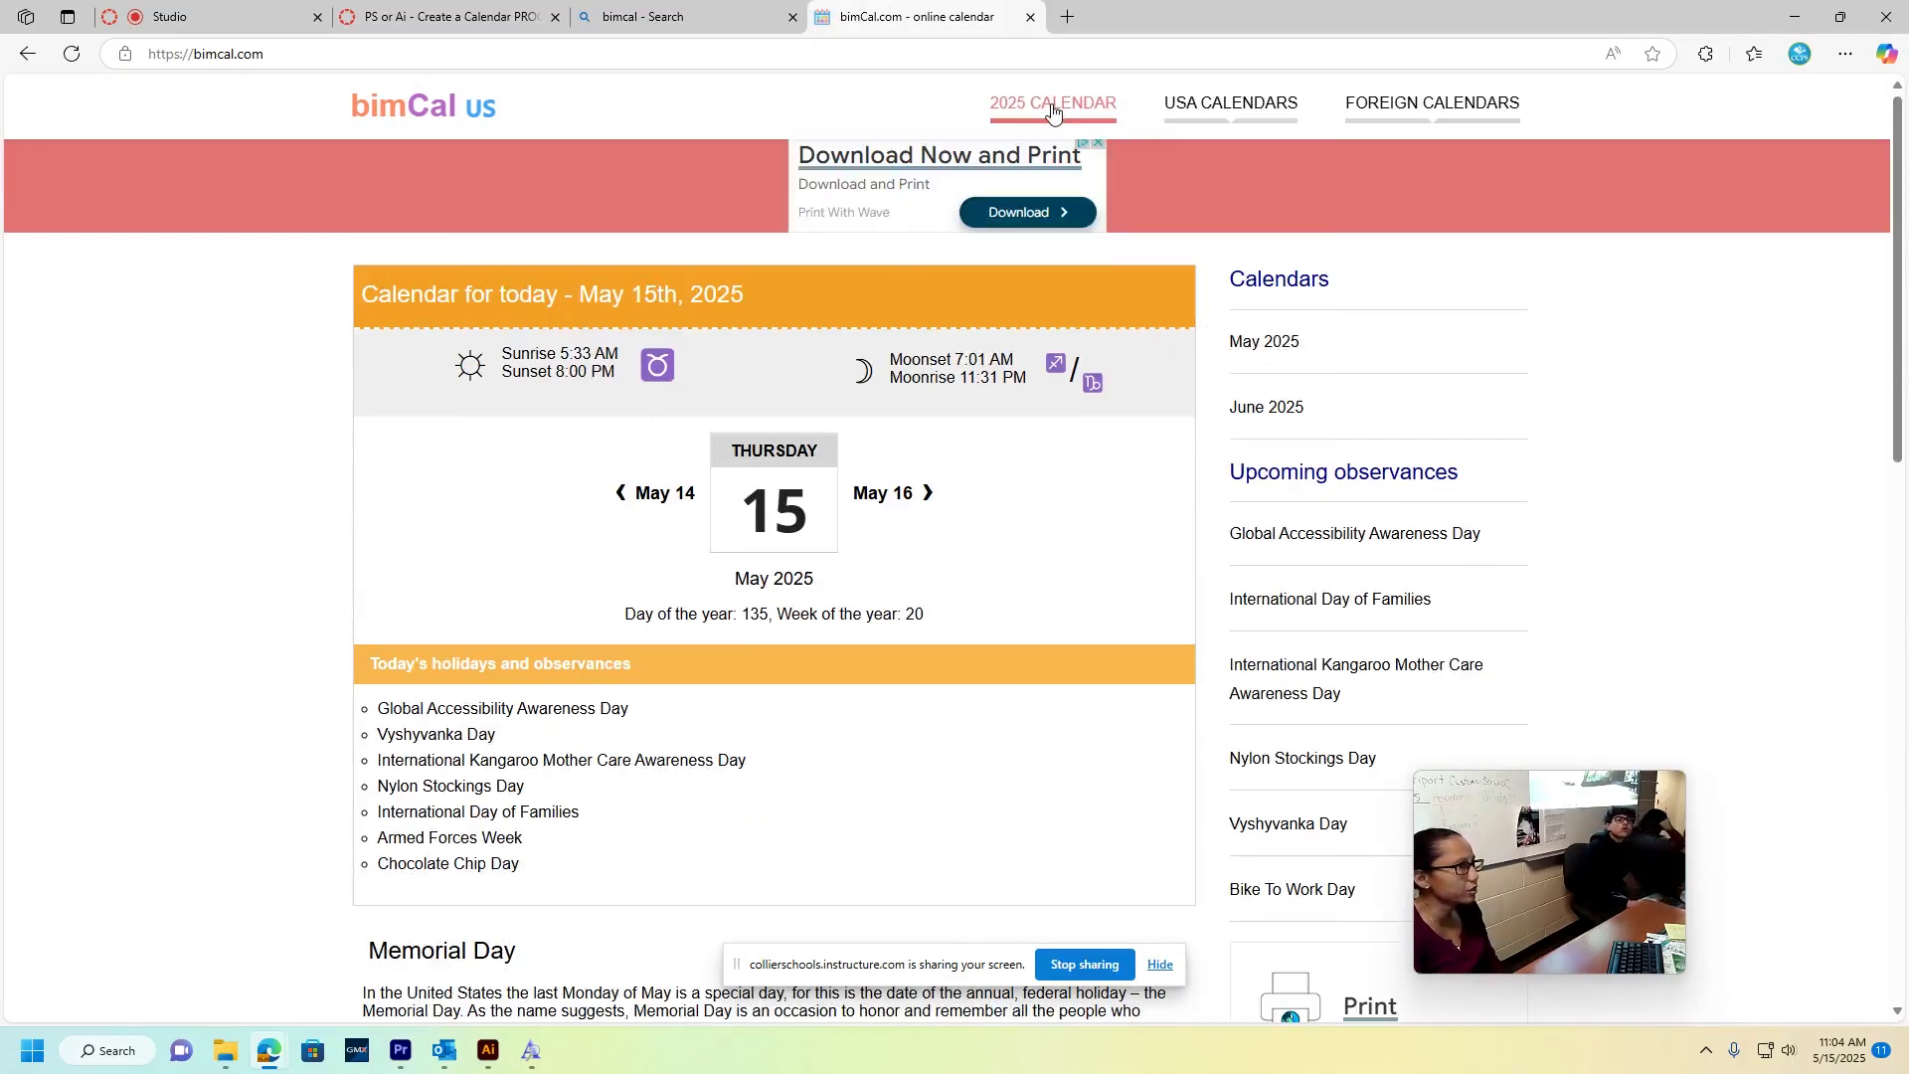
Open the 2026 USA calendar and examine which weekdays the months' dates fall on
mouse_move(1215, 99)
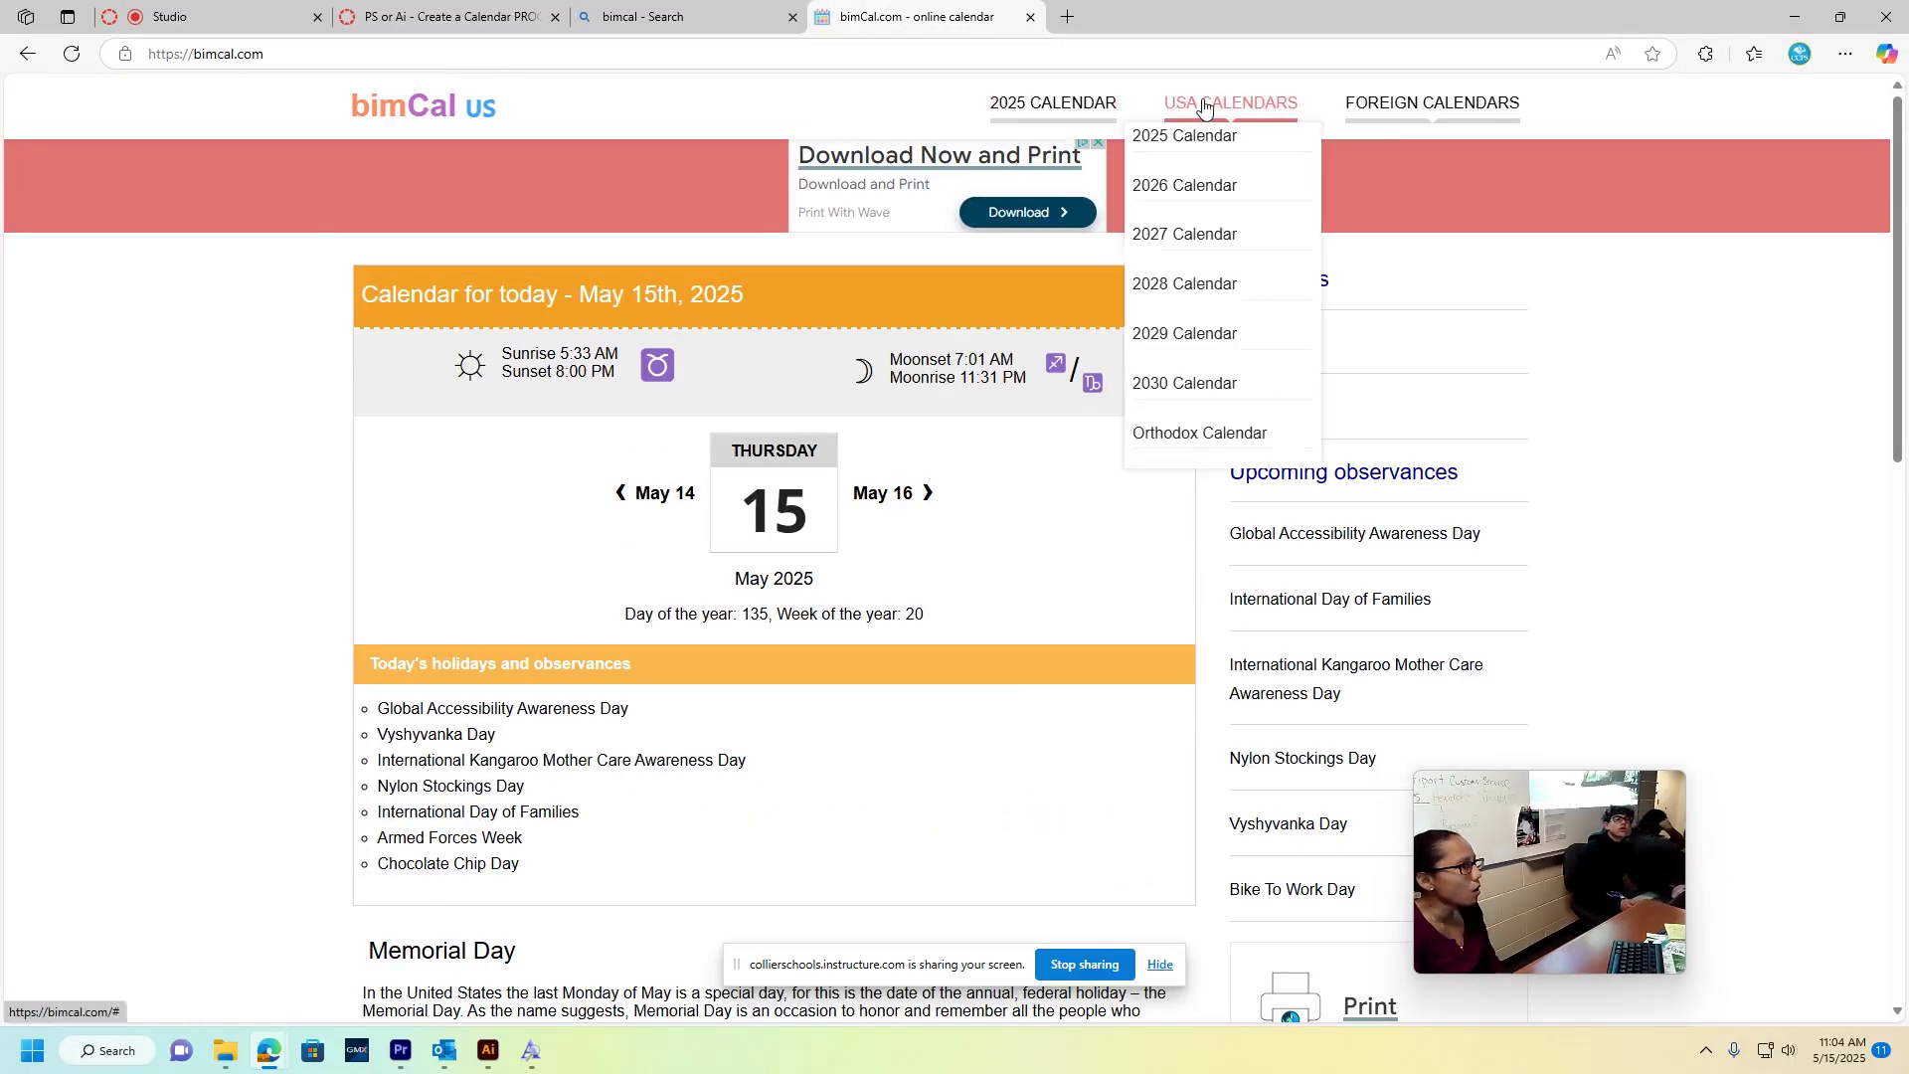
left_click(1204, 183)
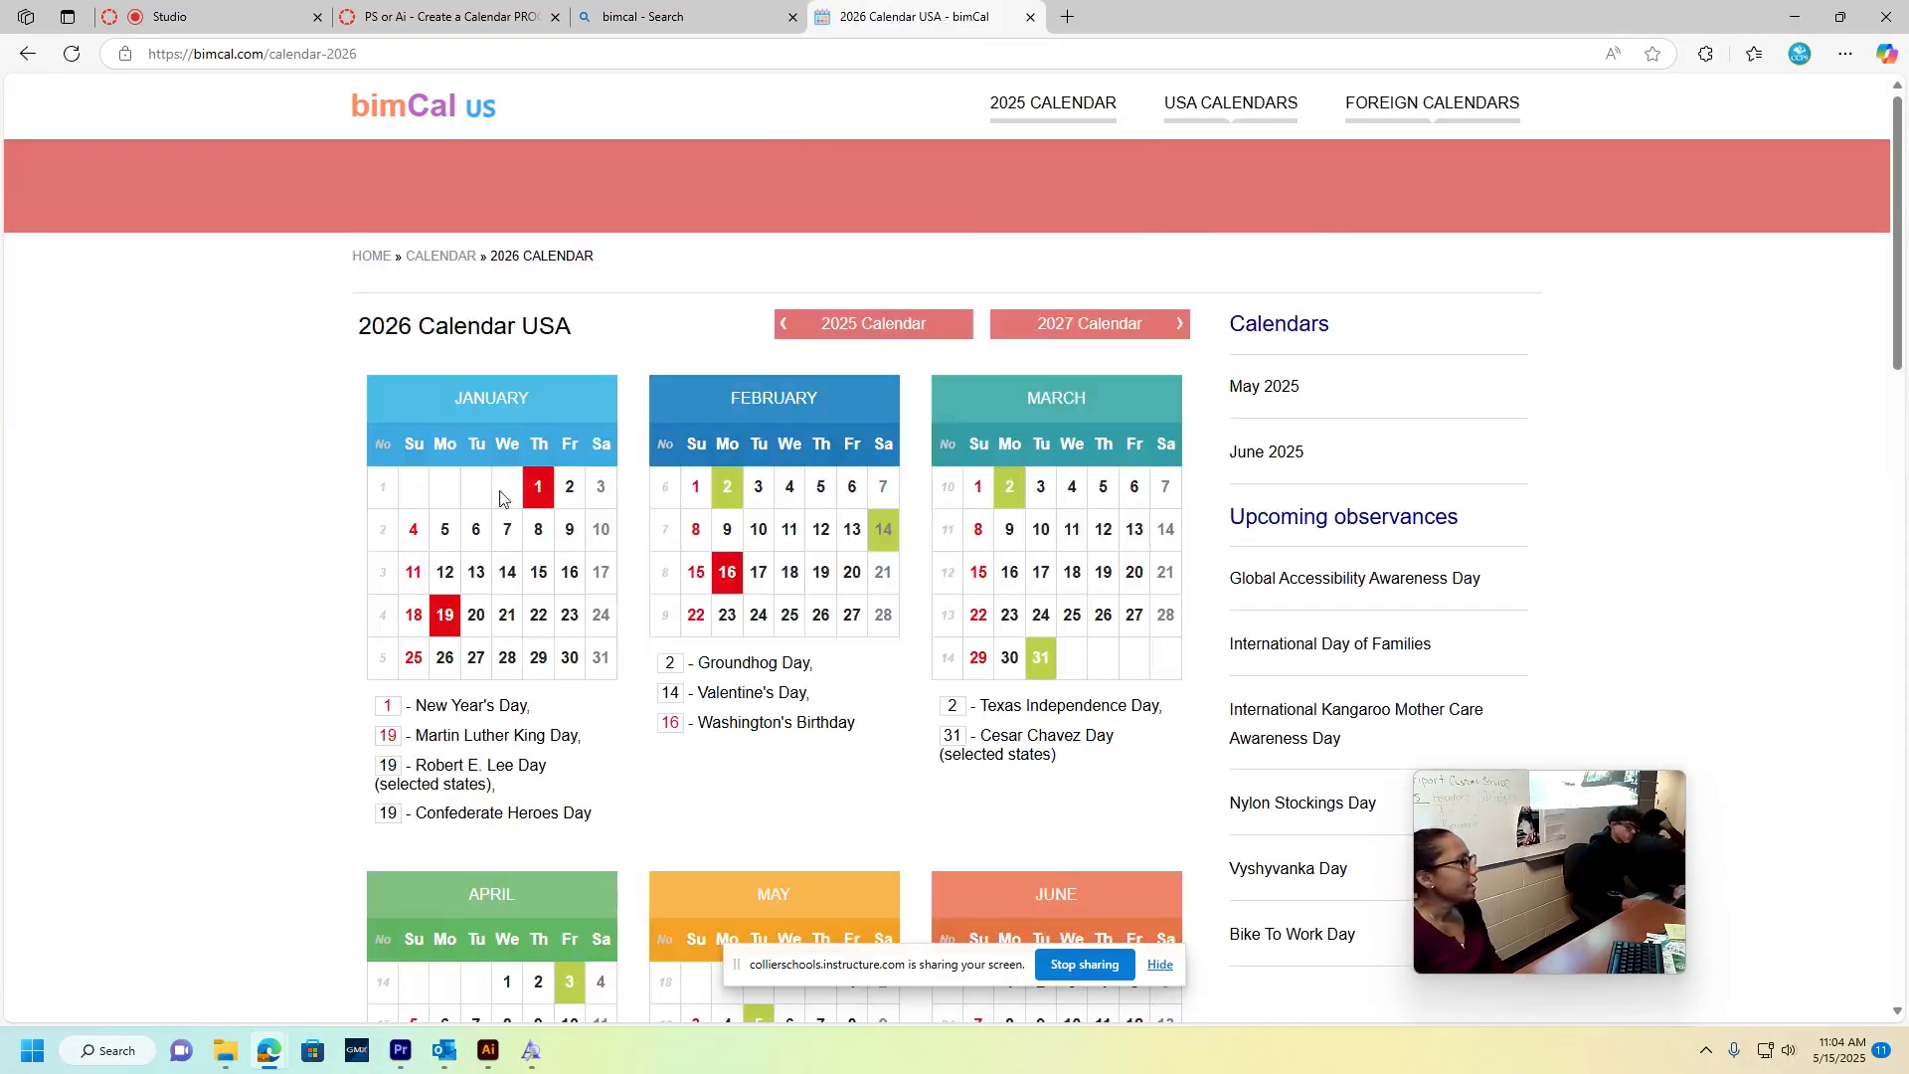
scroll(675, 786, "down", 5)
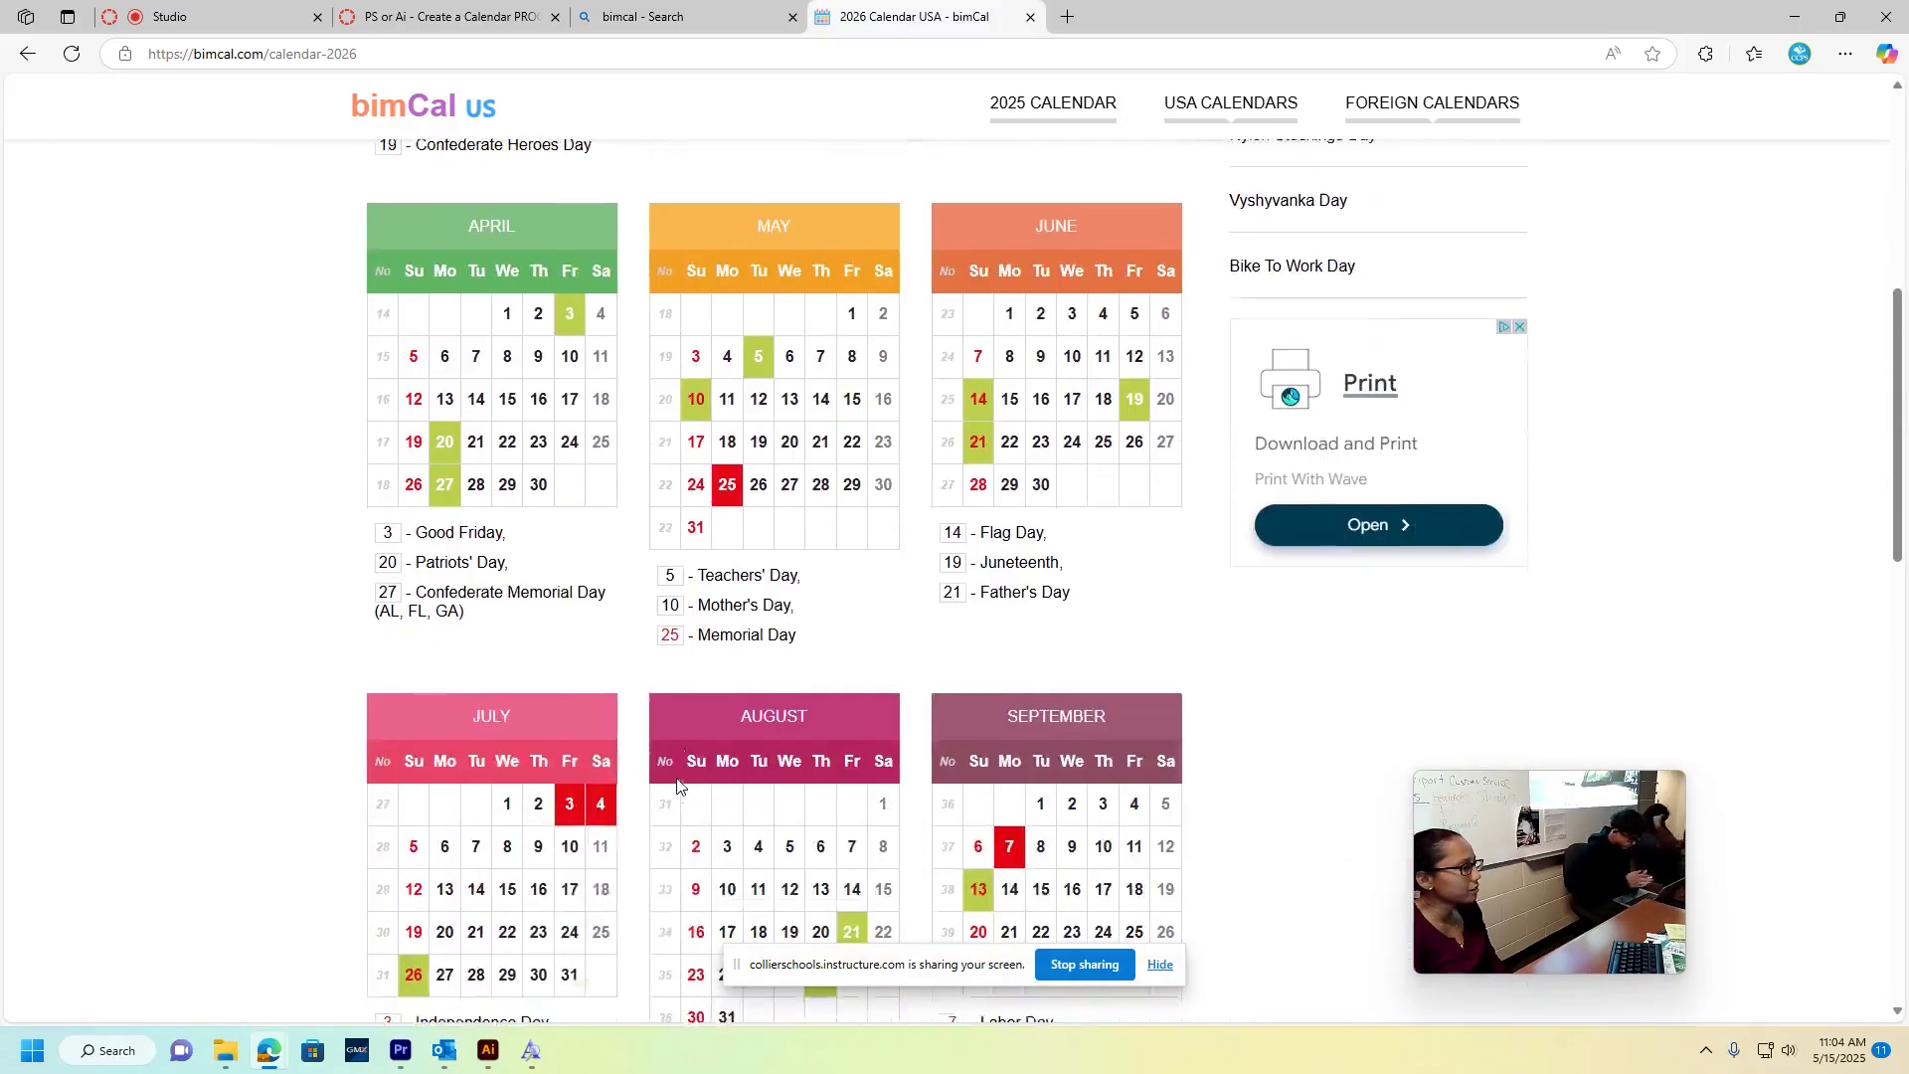
scroll(676, 785, "up", 5)
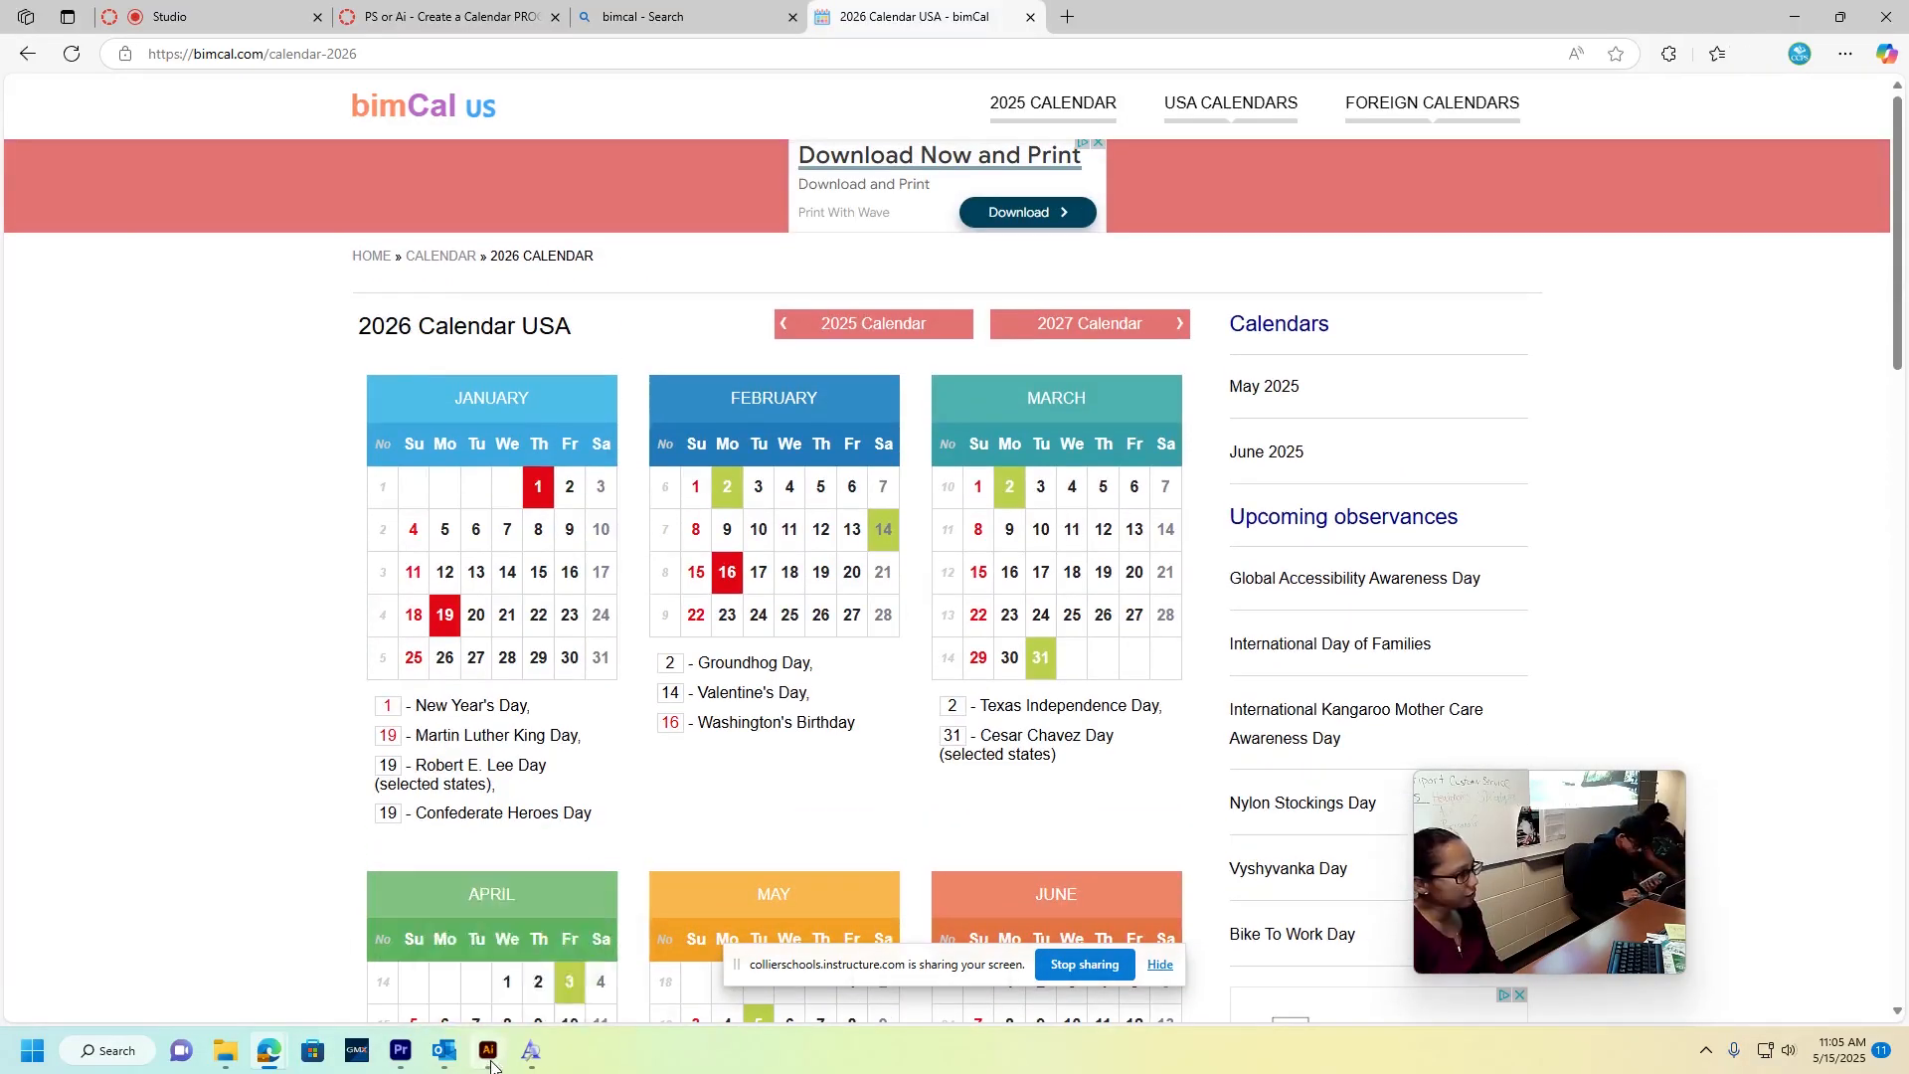
Switch back to Illustrator and add the dates 1, 2 and 3, spaced across Thu, Fri and Sat in the first row, on the JANUARY layer
left_click(487, 1051)
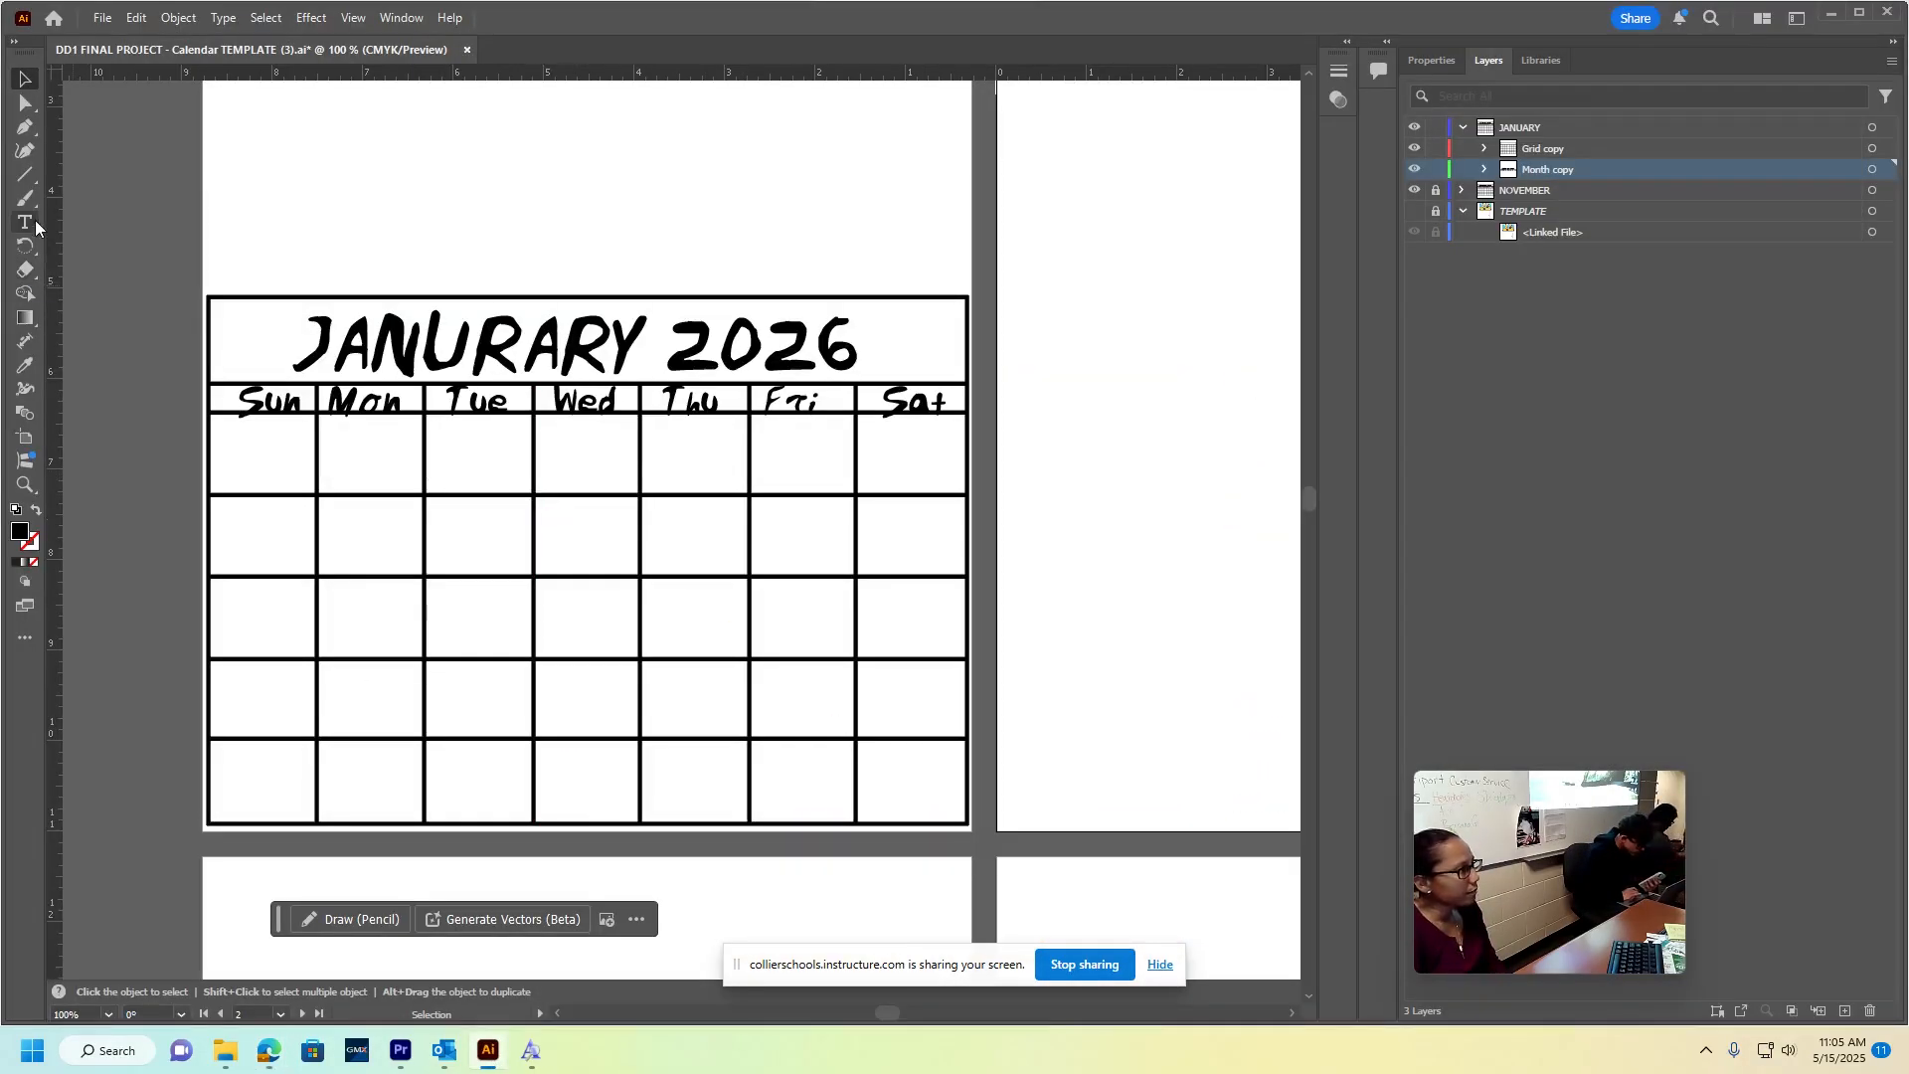
left_click(1527, 129)
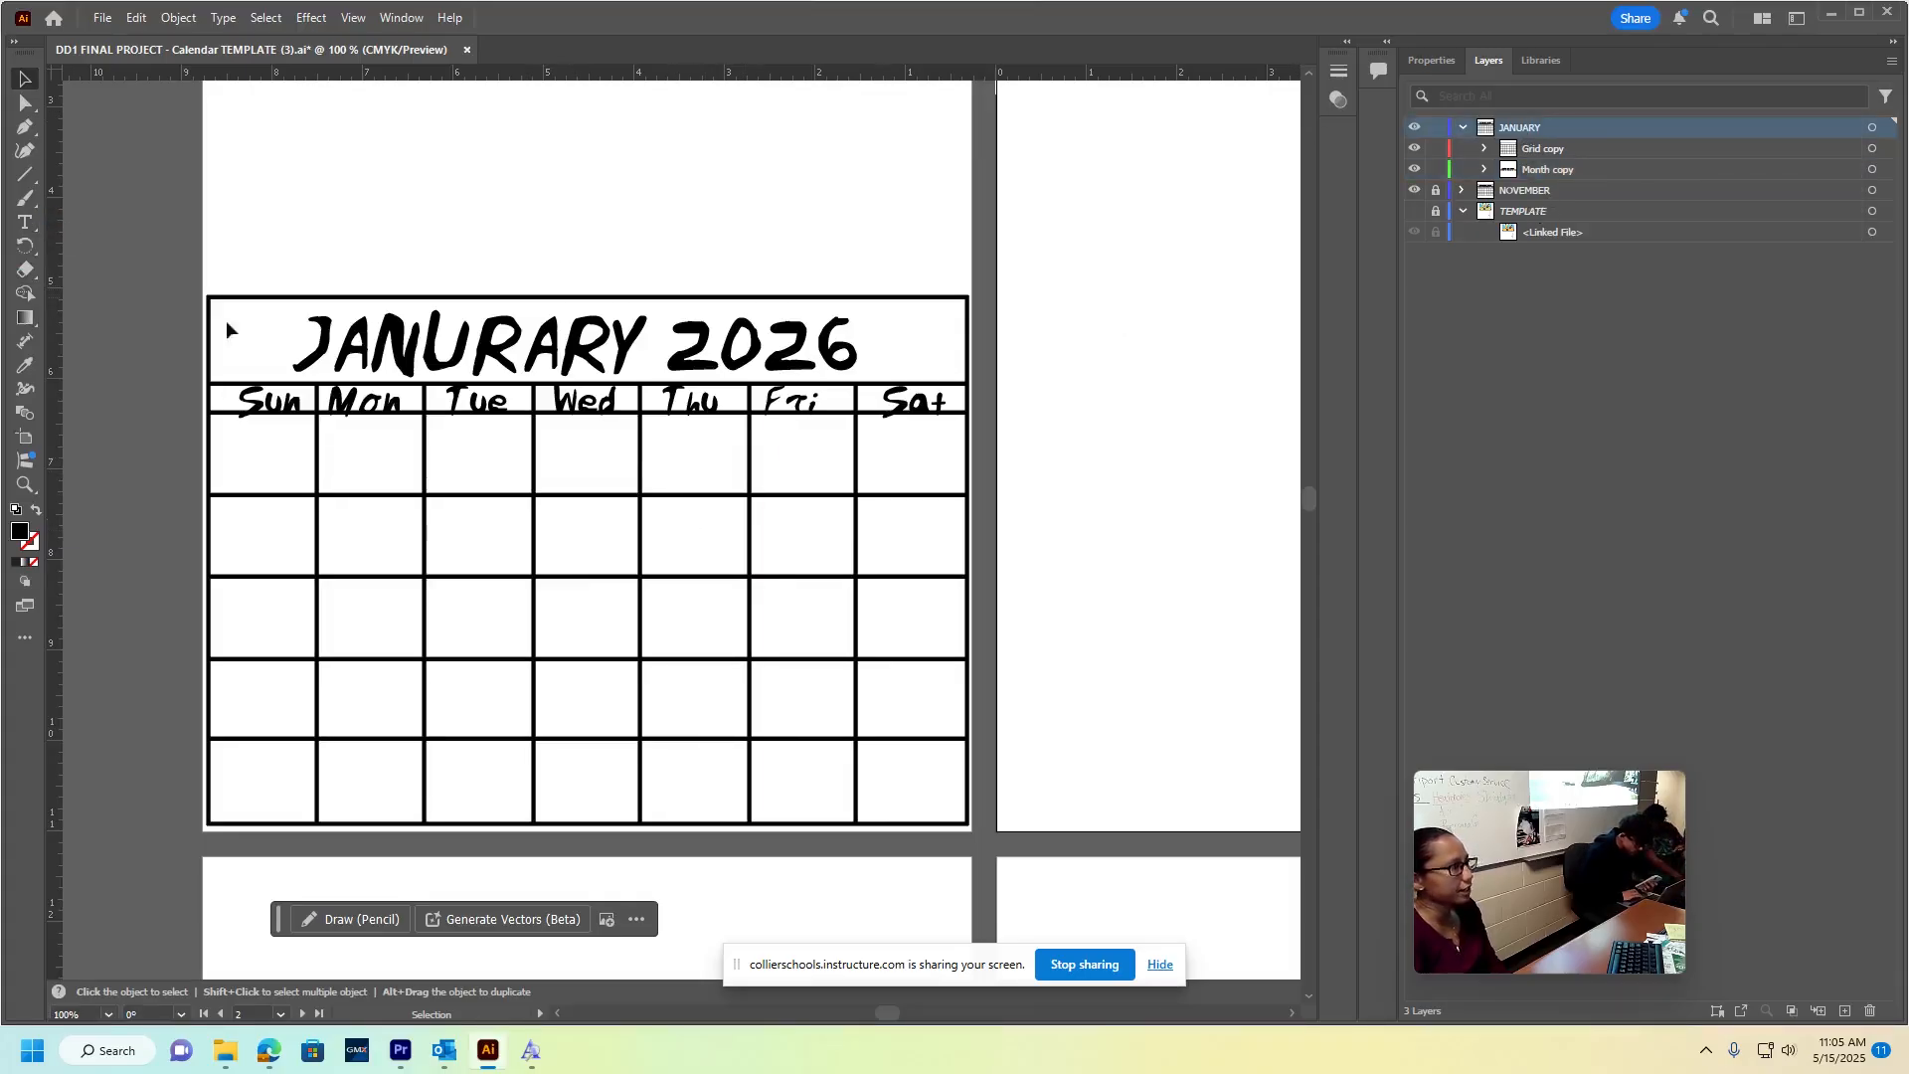
left_click(27, 224)
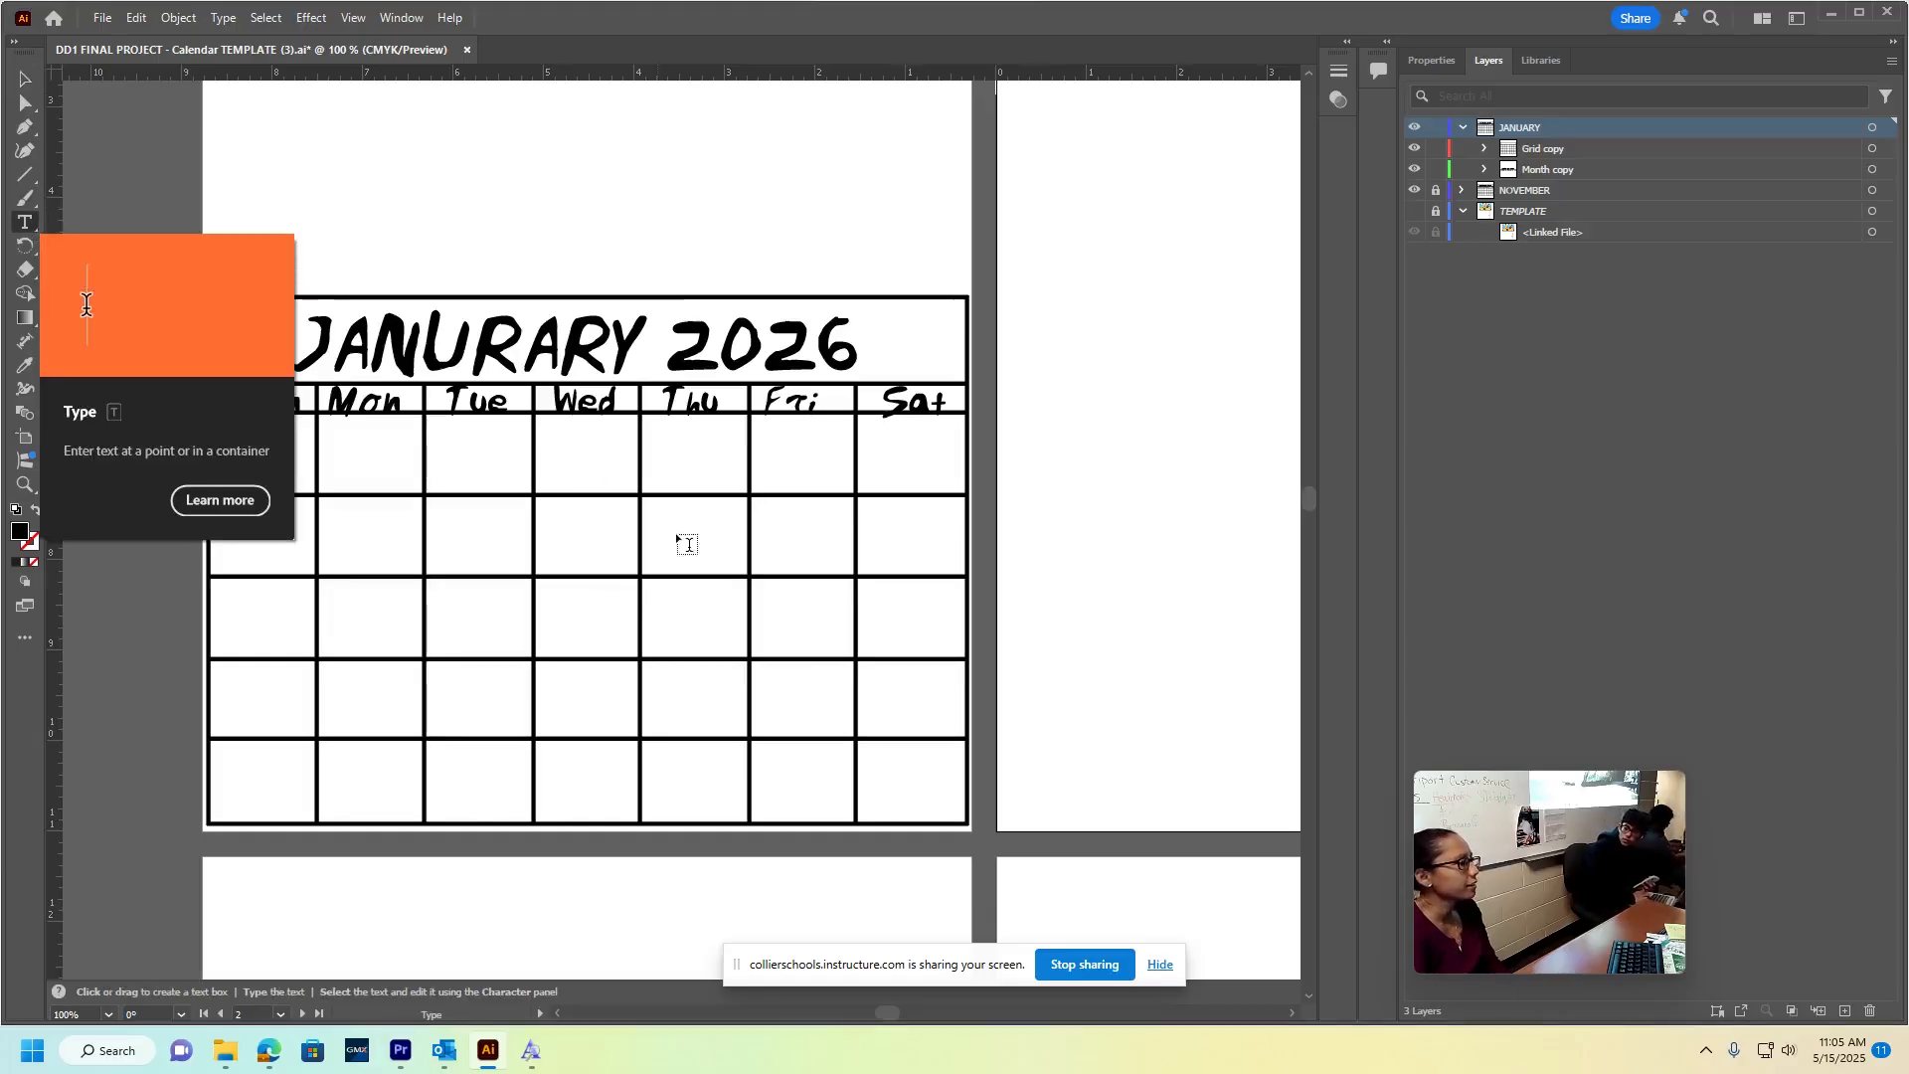
left_click(682, 460)
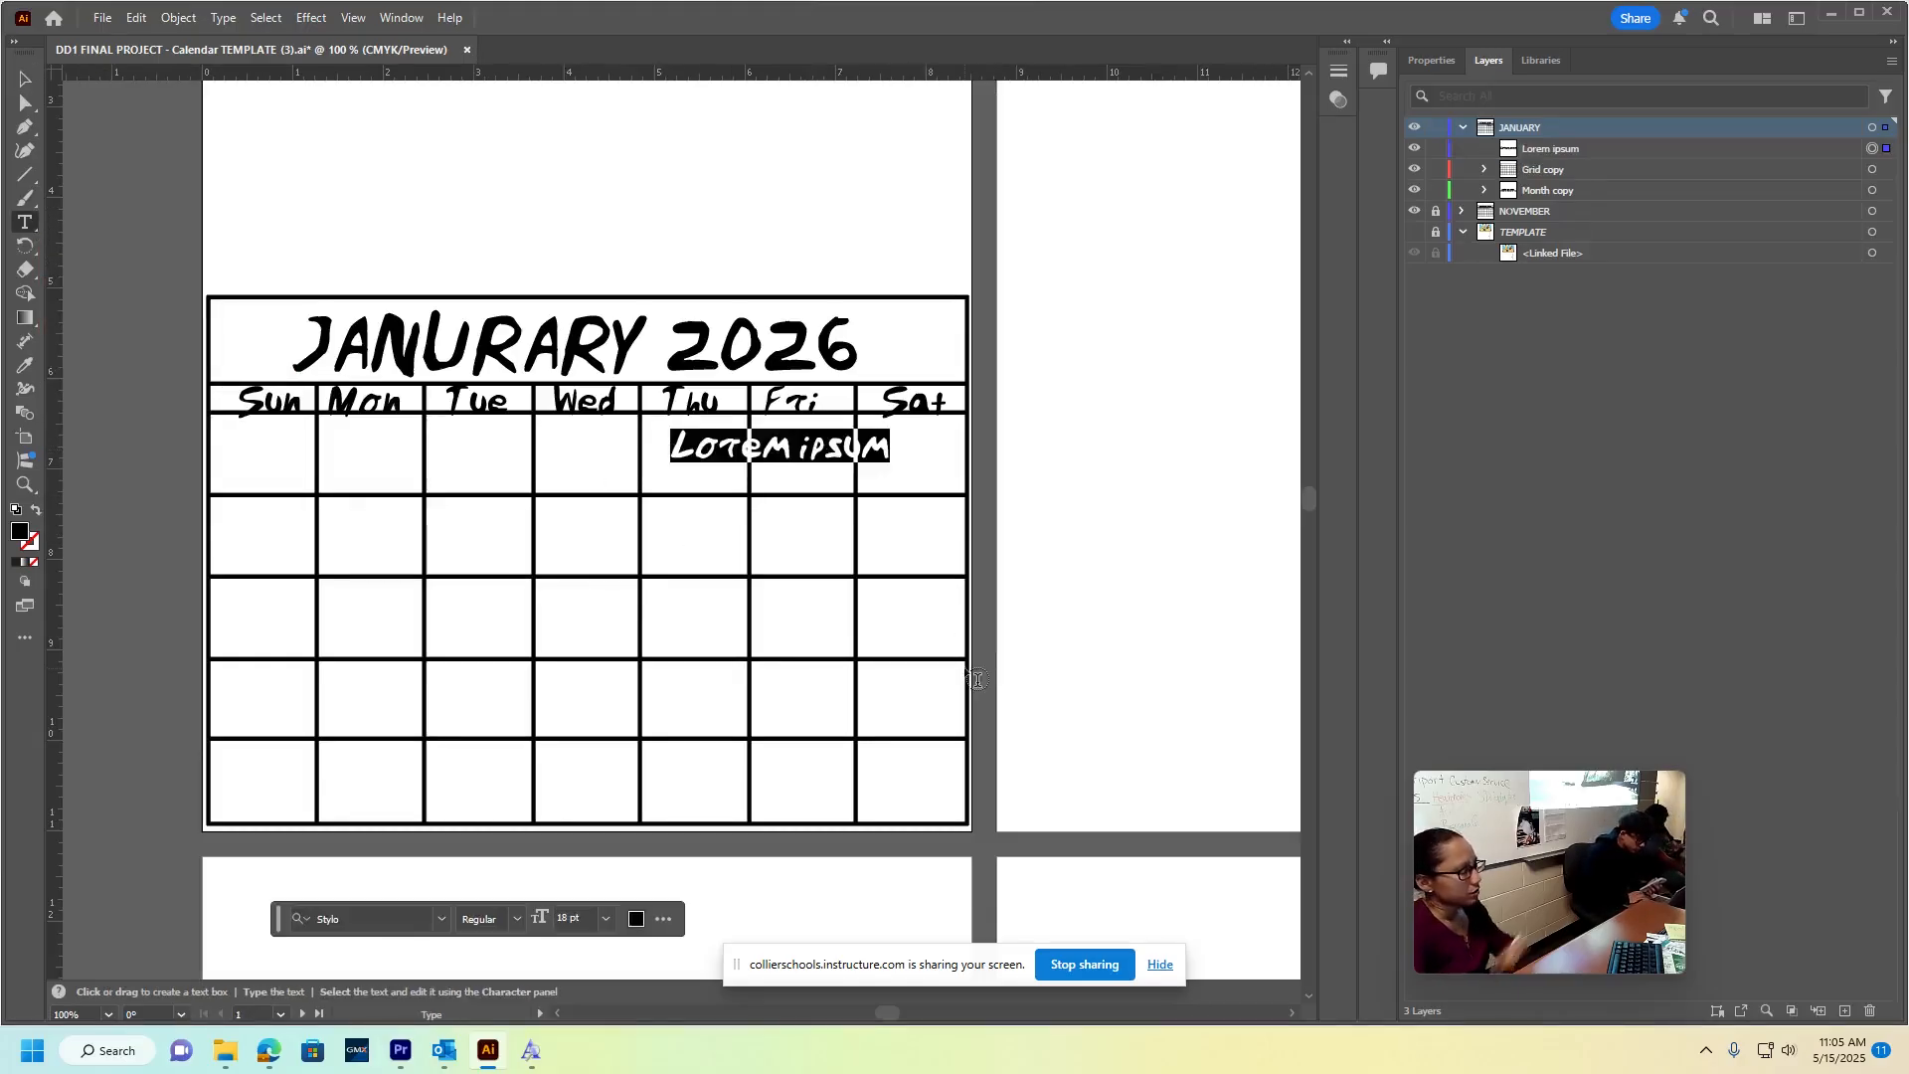
type("1")
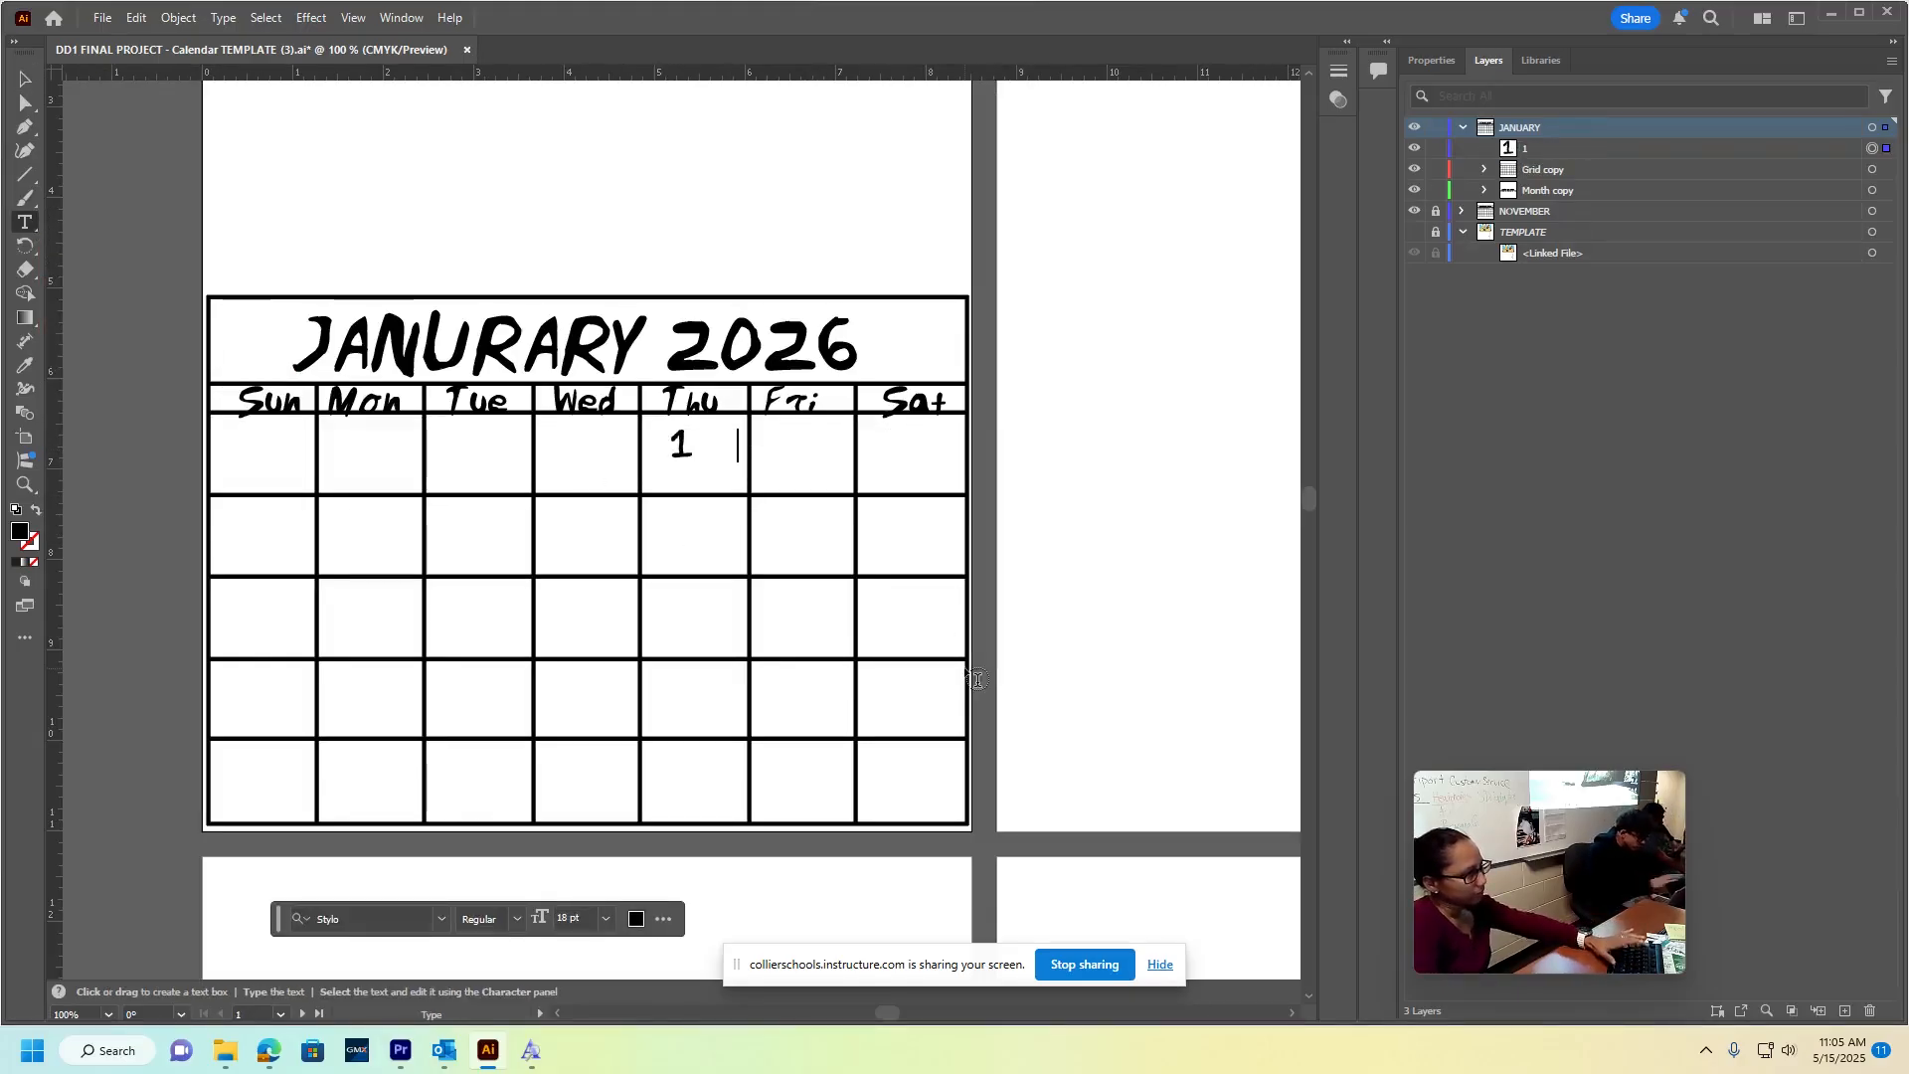
type("   2")
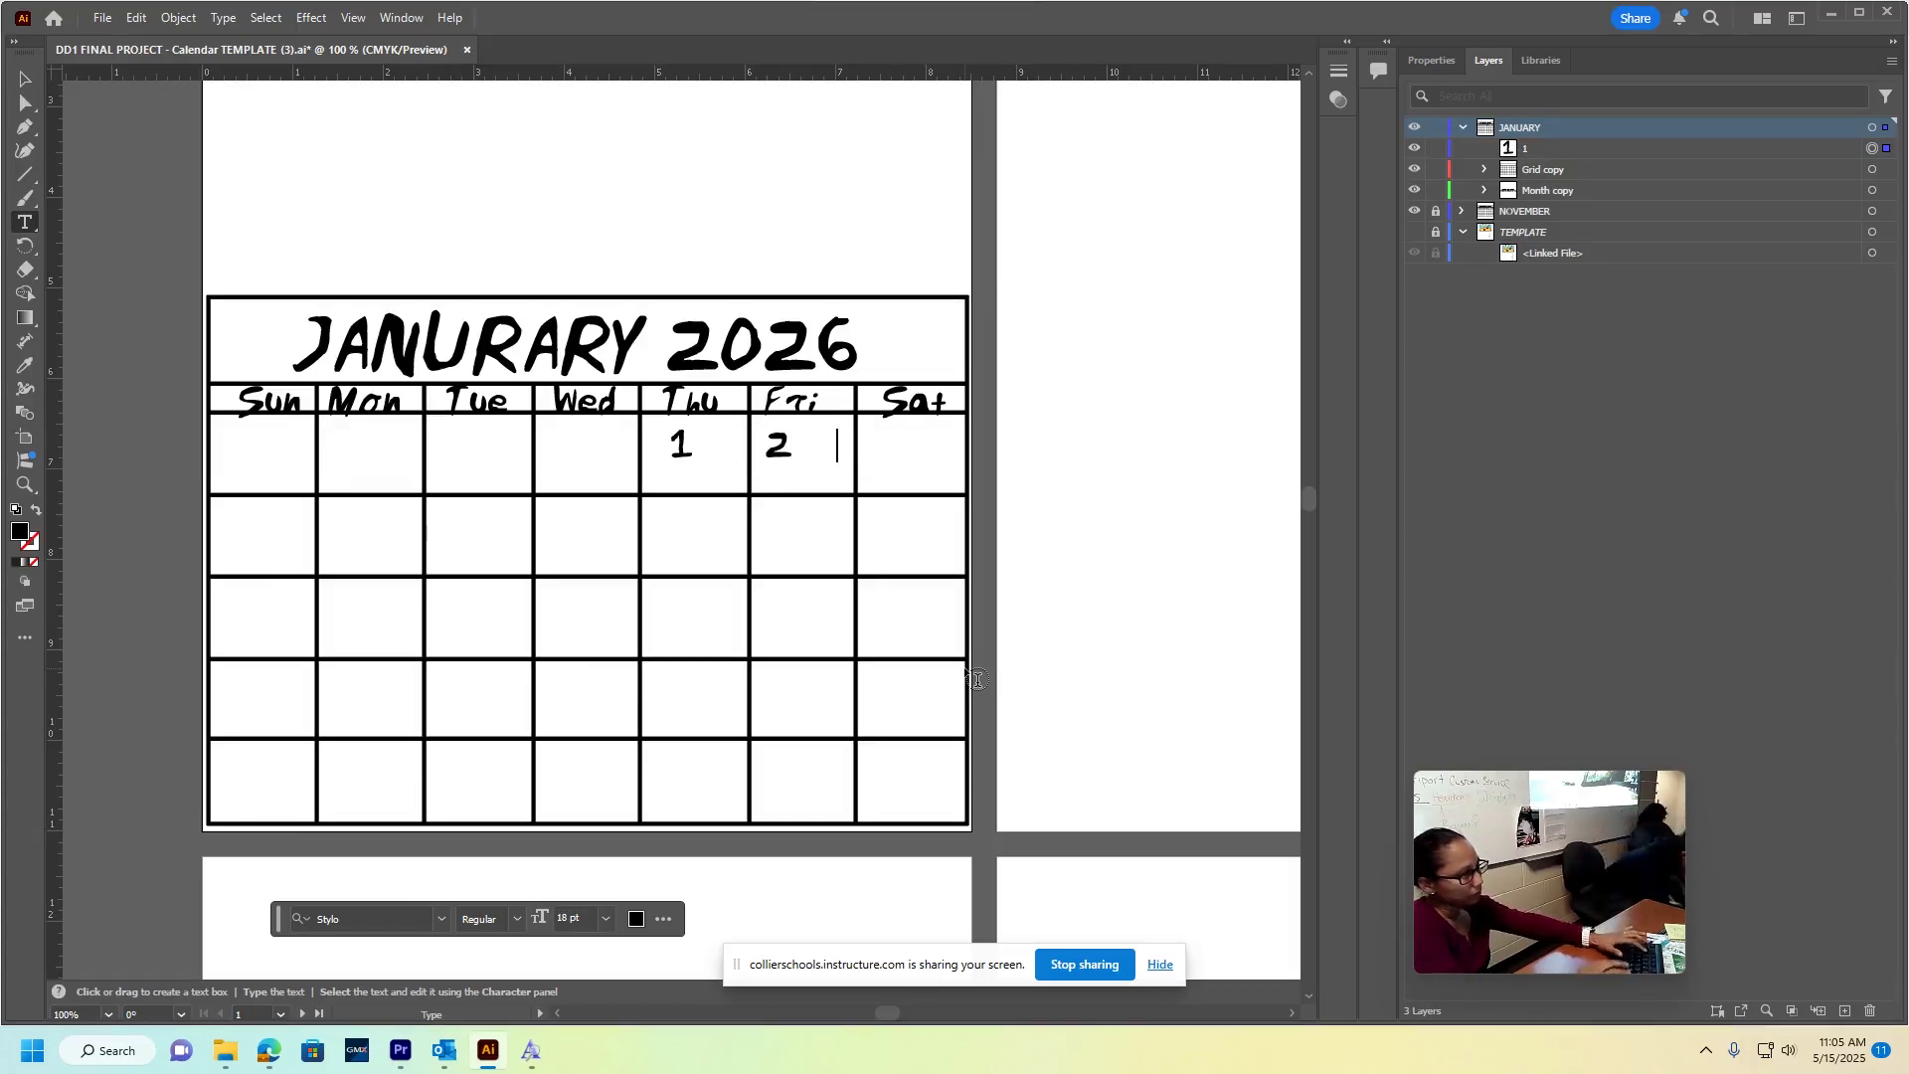
type("    3")
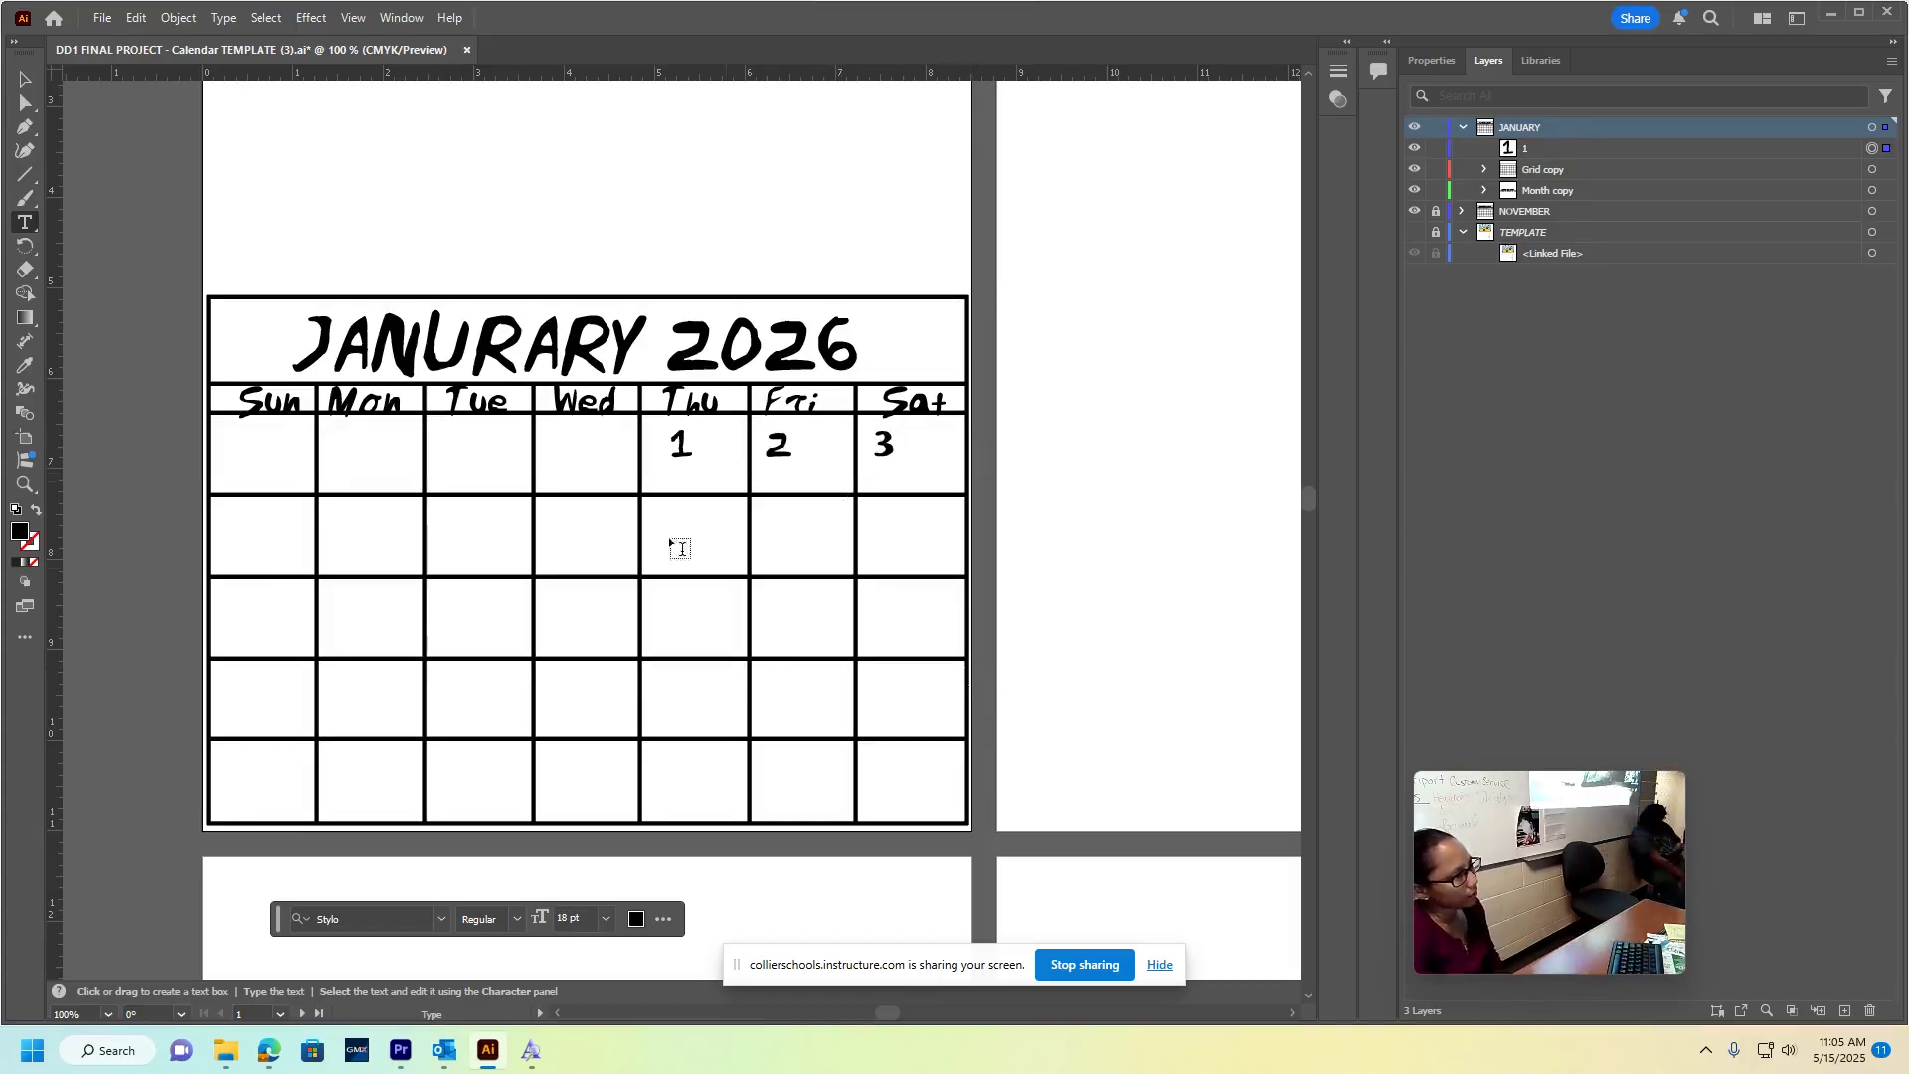
left_click(339, 438)
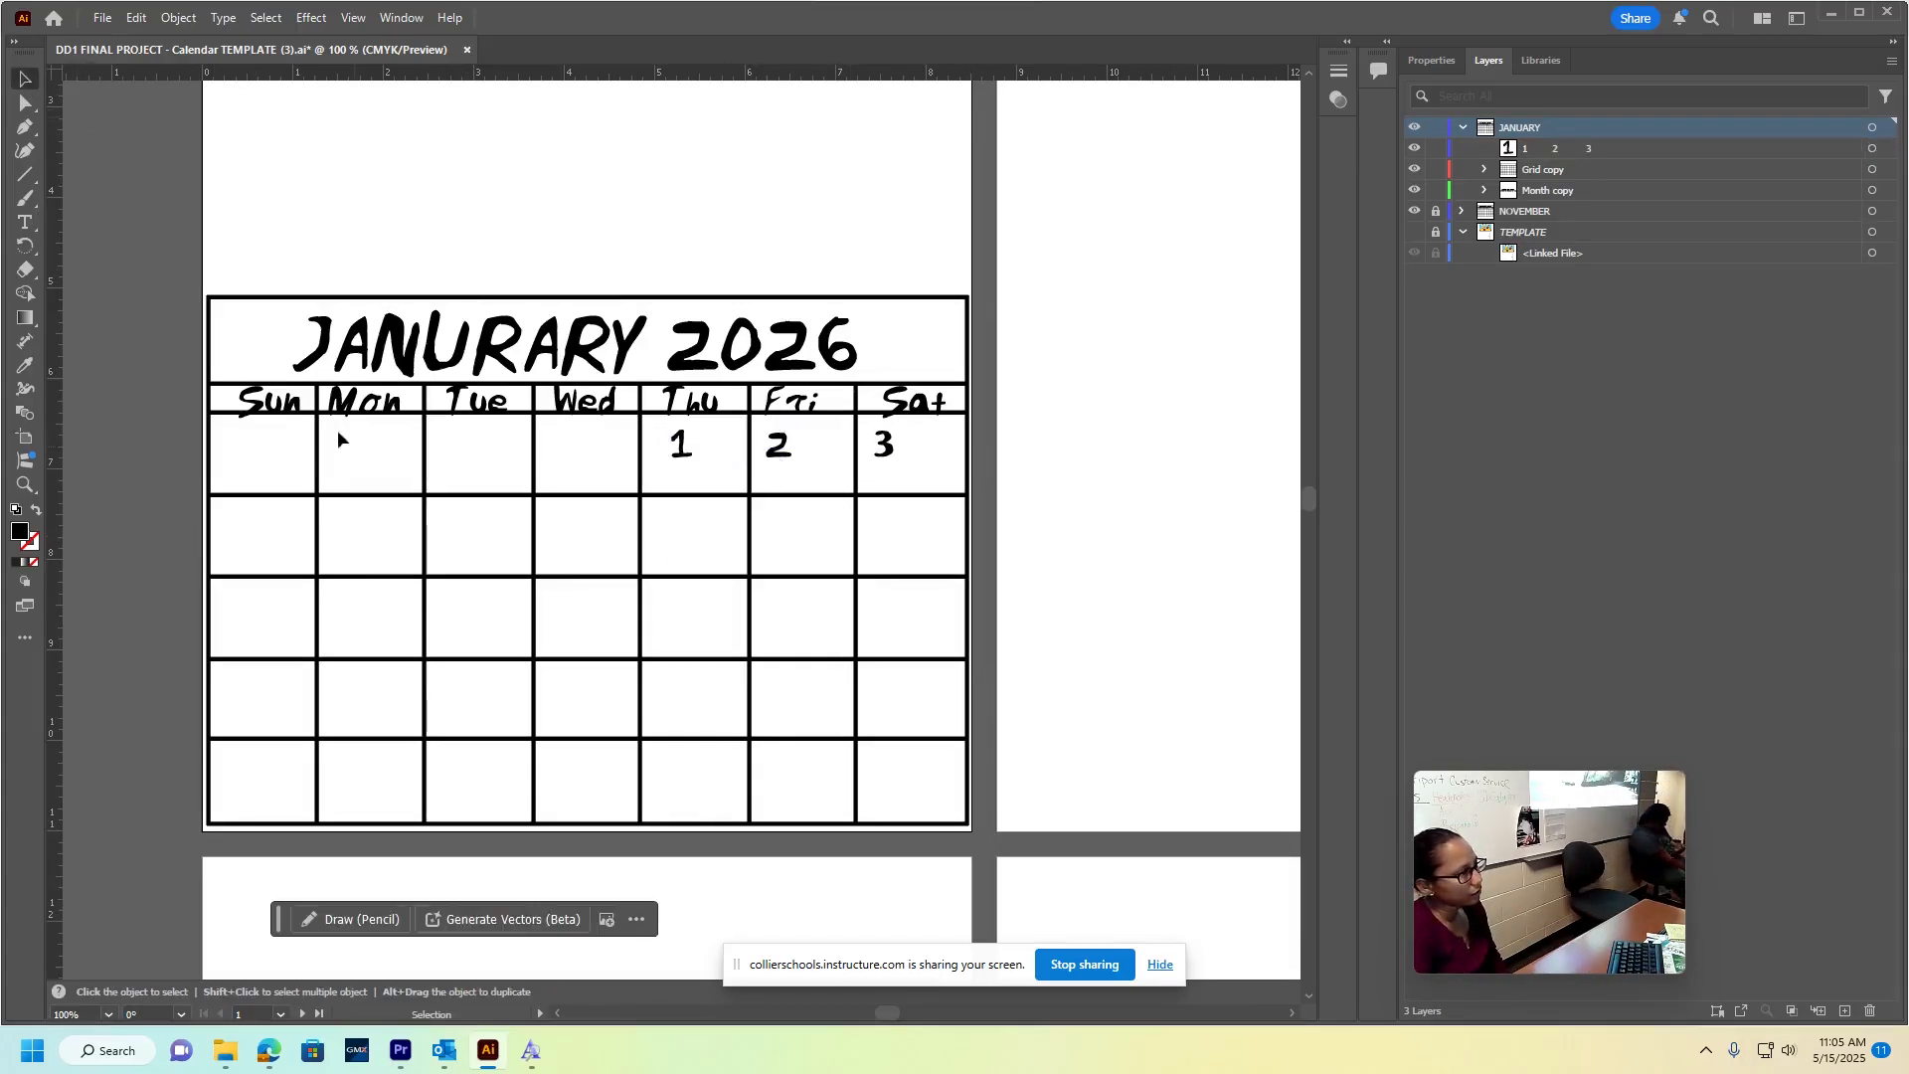
Set the font size of the whole "1 2 3" date text to 12 pt
left_click(696, 464)
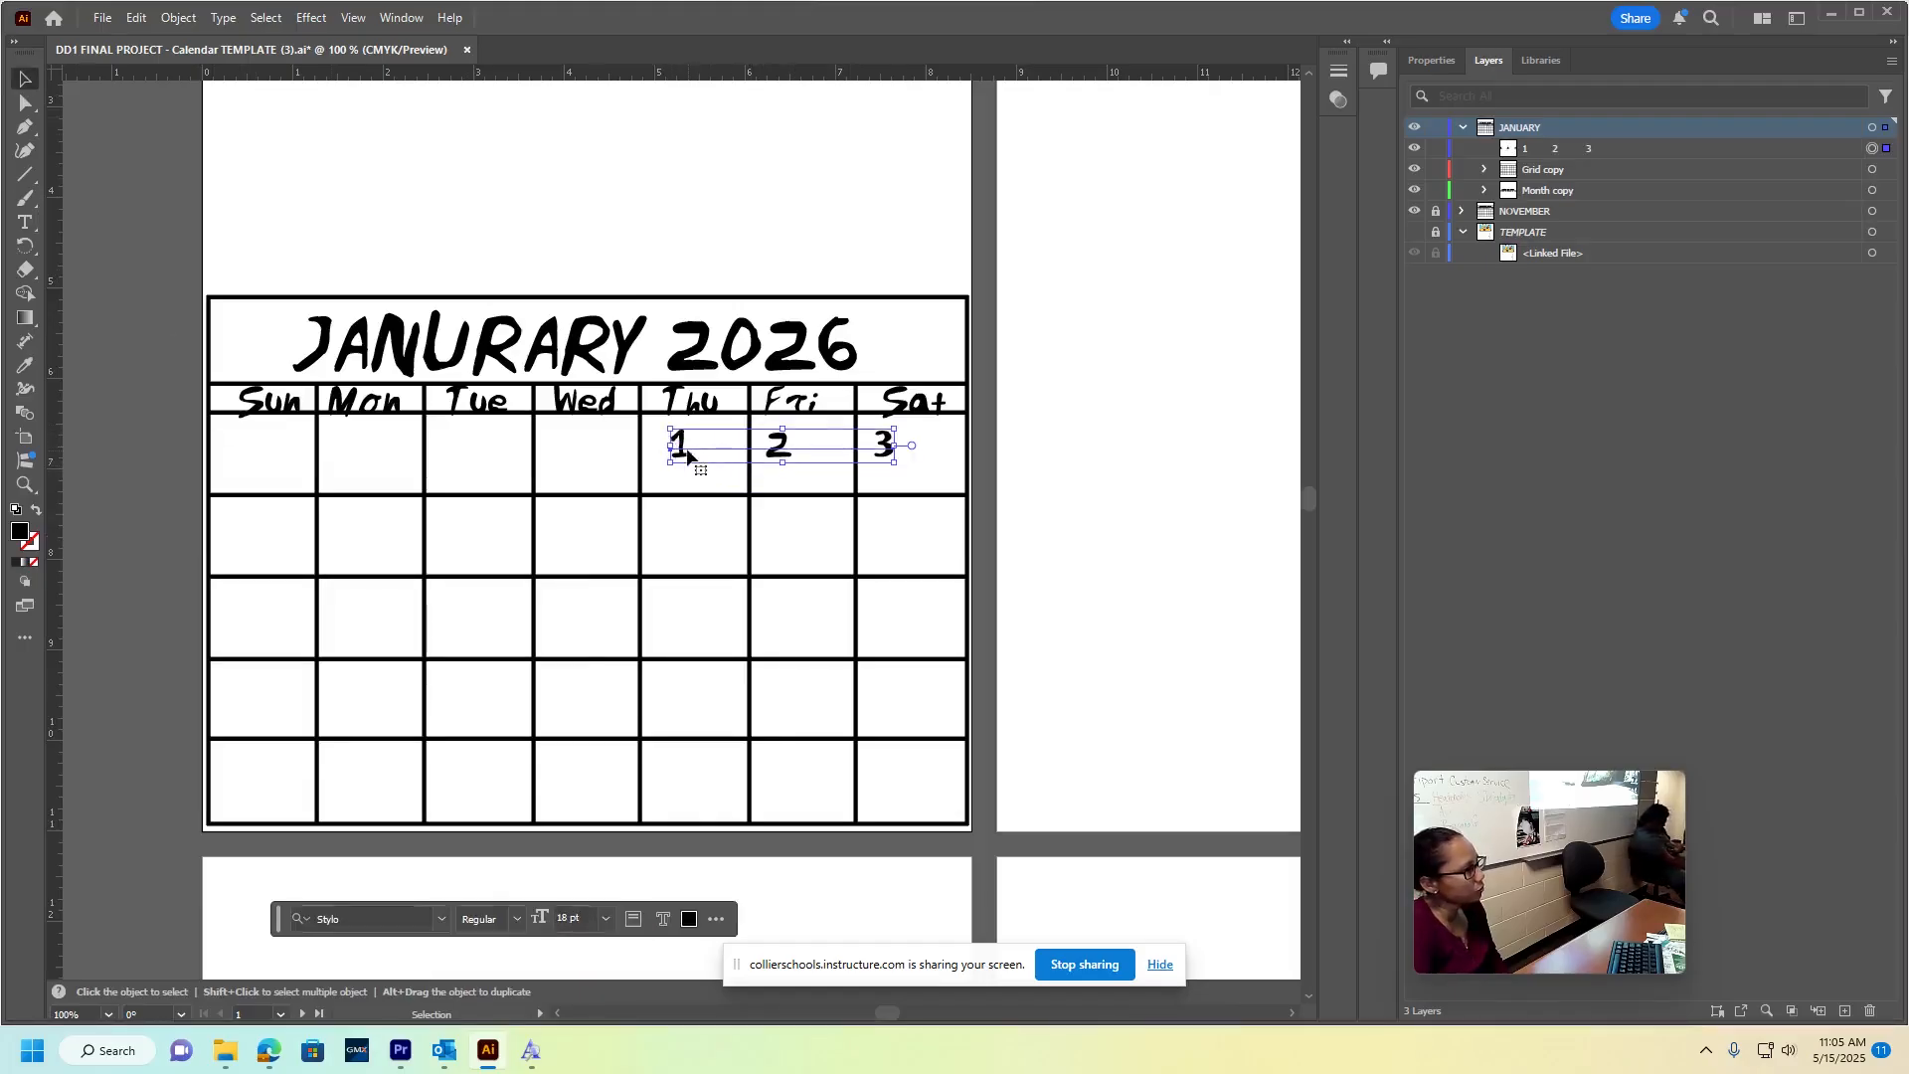
double_click(688, 455)
key("ctrl+a")
left_click(607, 919)
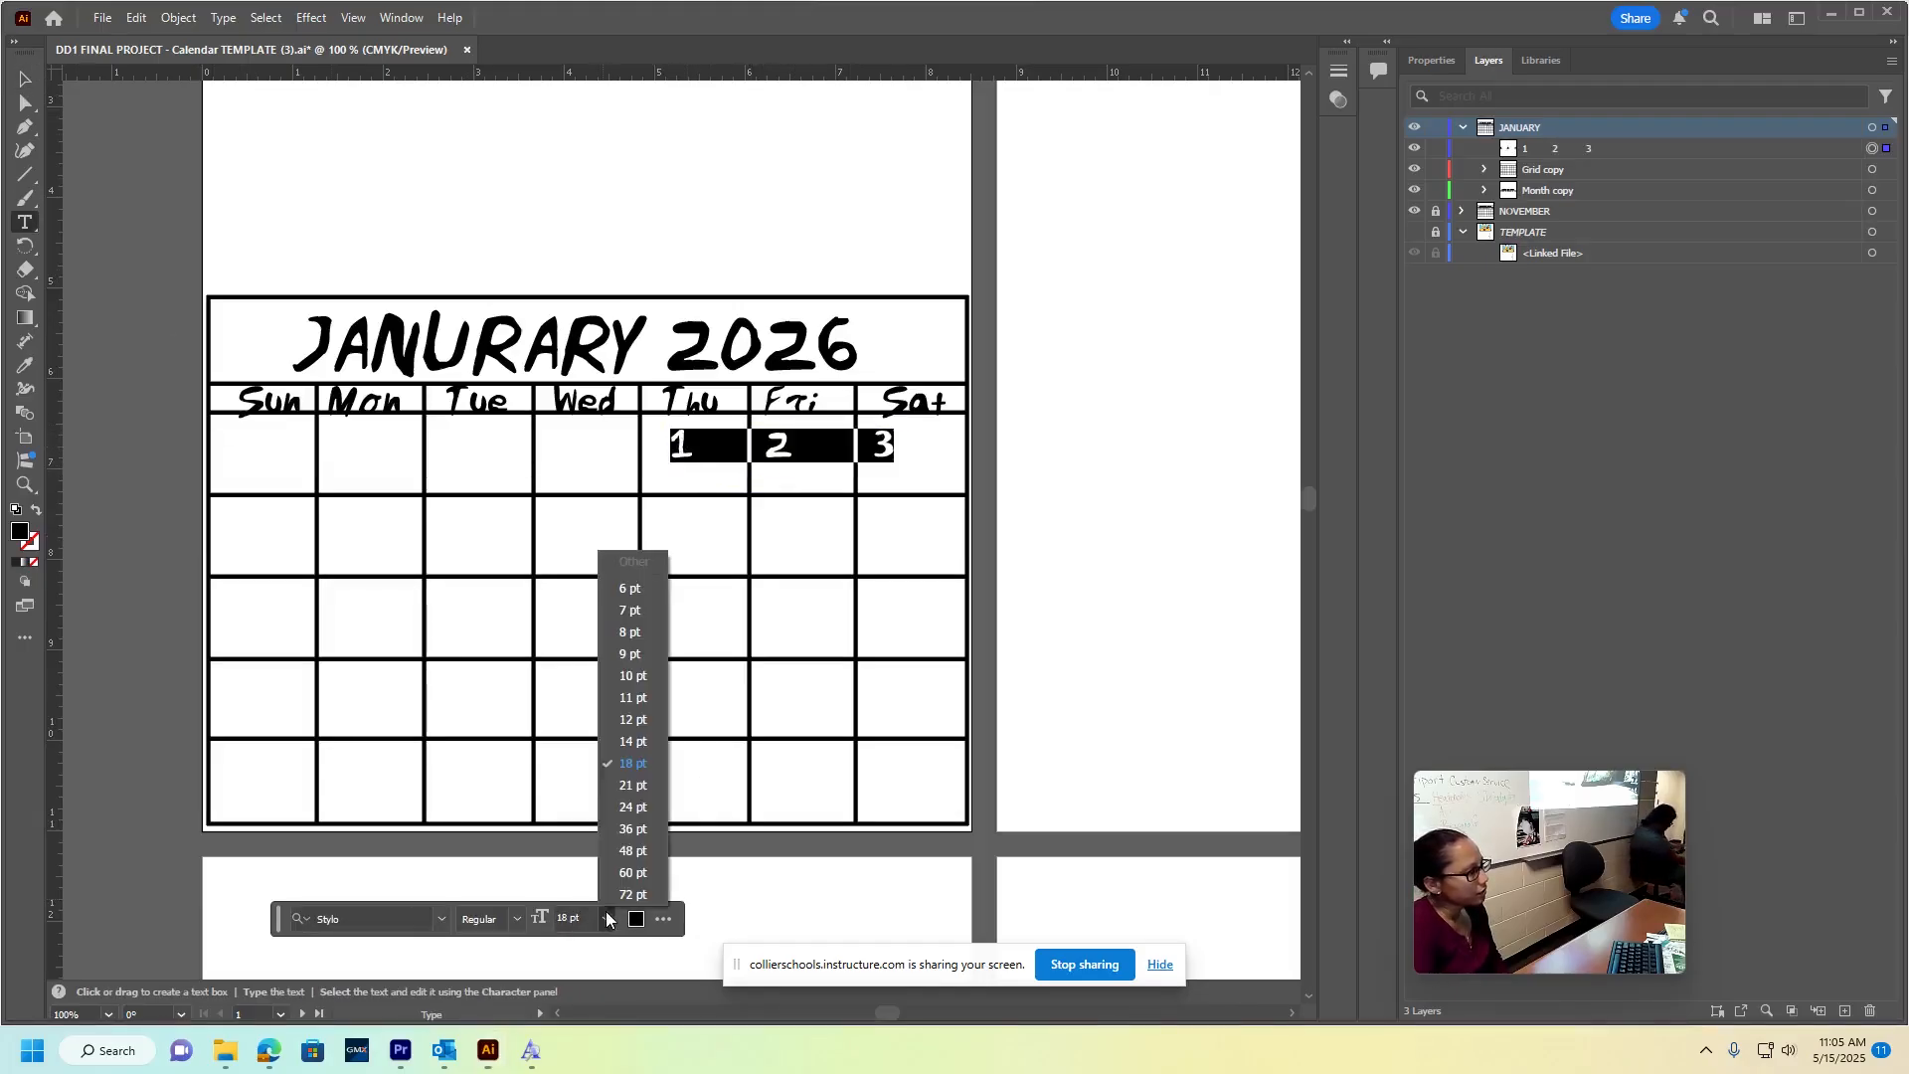
left_click(633, 720)
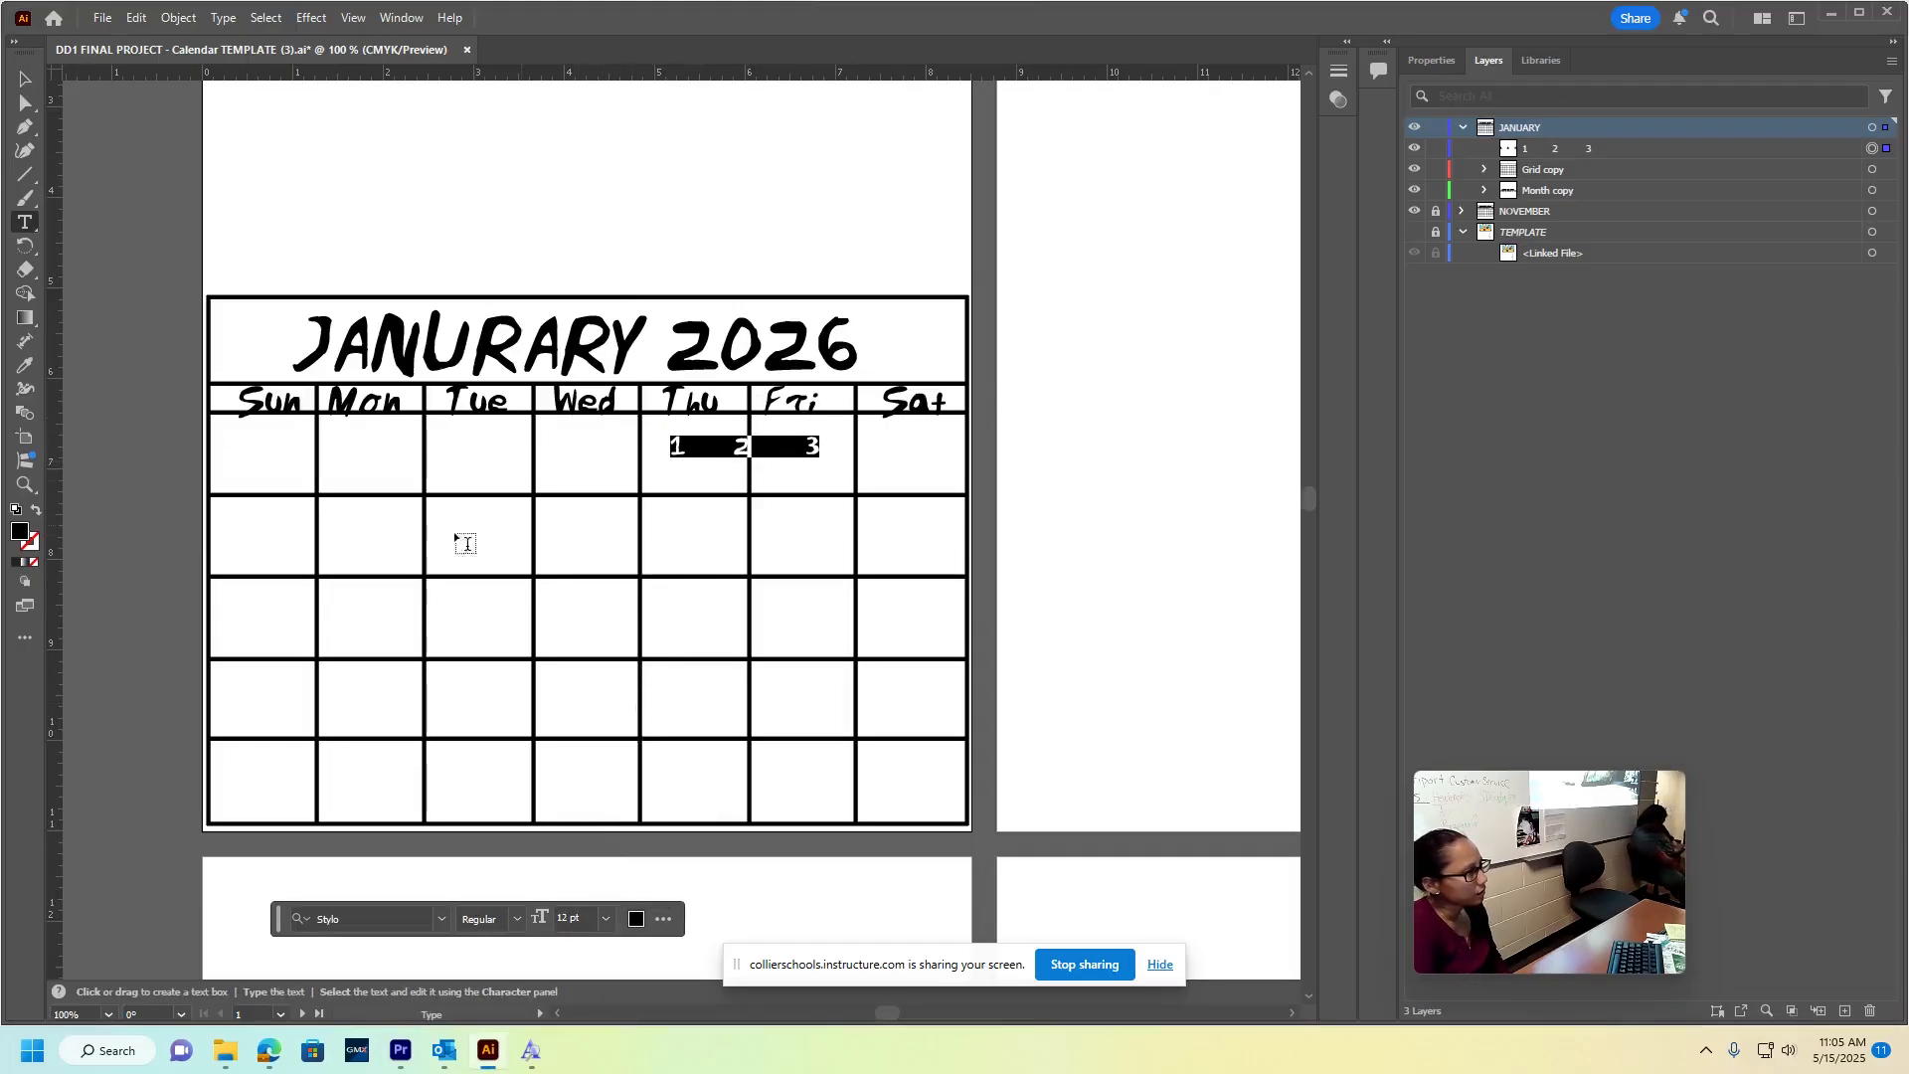
key("Escape")
left_click(229, 274)
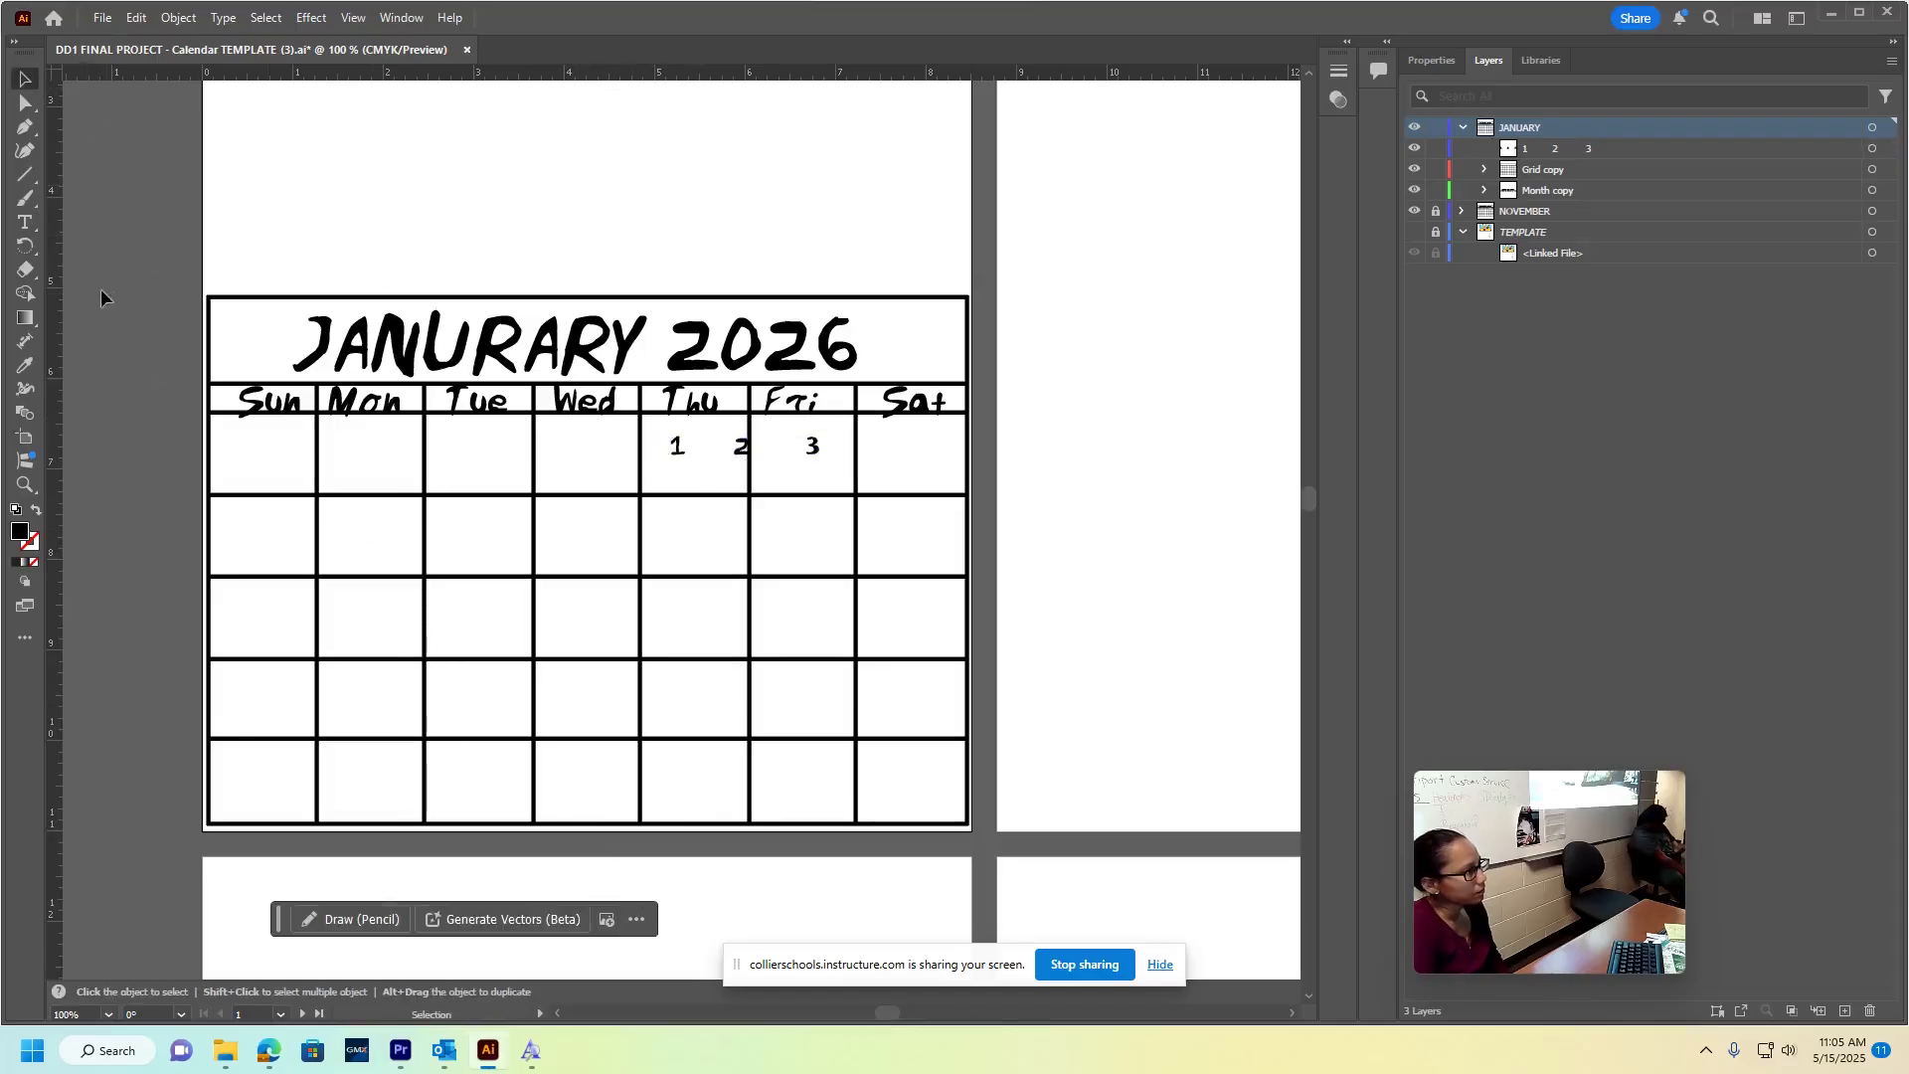
Add the dates 4, 5 and 6 as one spaced text line under Sun, Mon and Tue in the second row
left_click(30, 231)
left_click(243, 521)
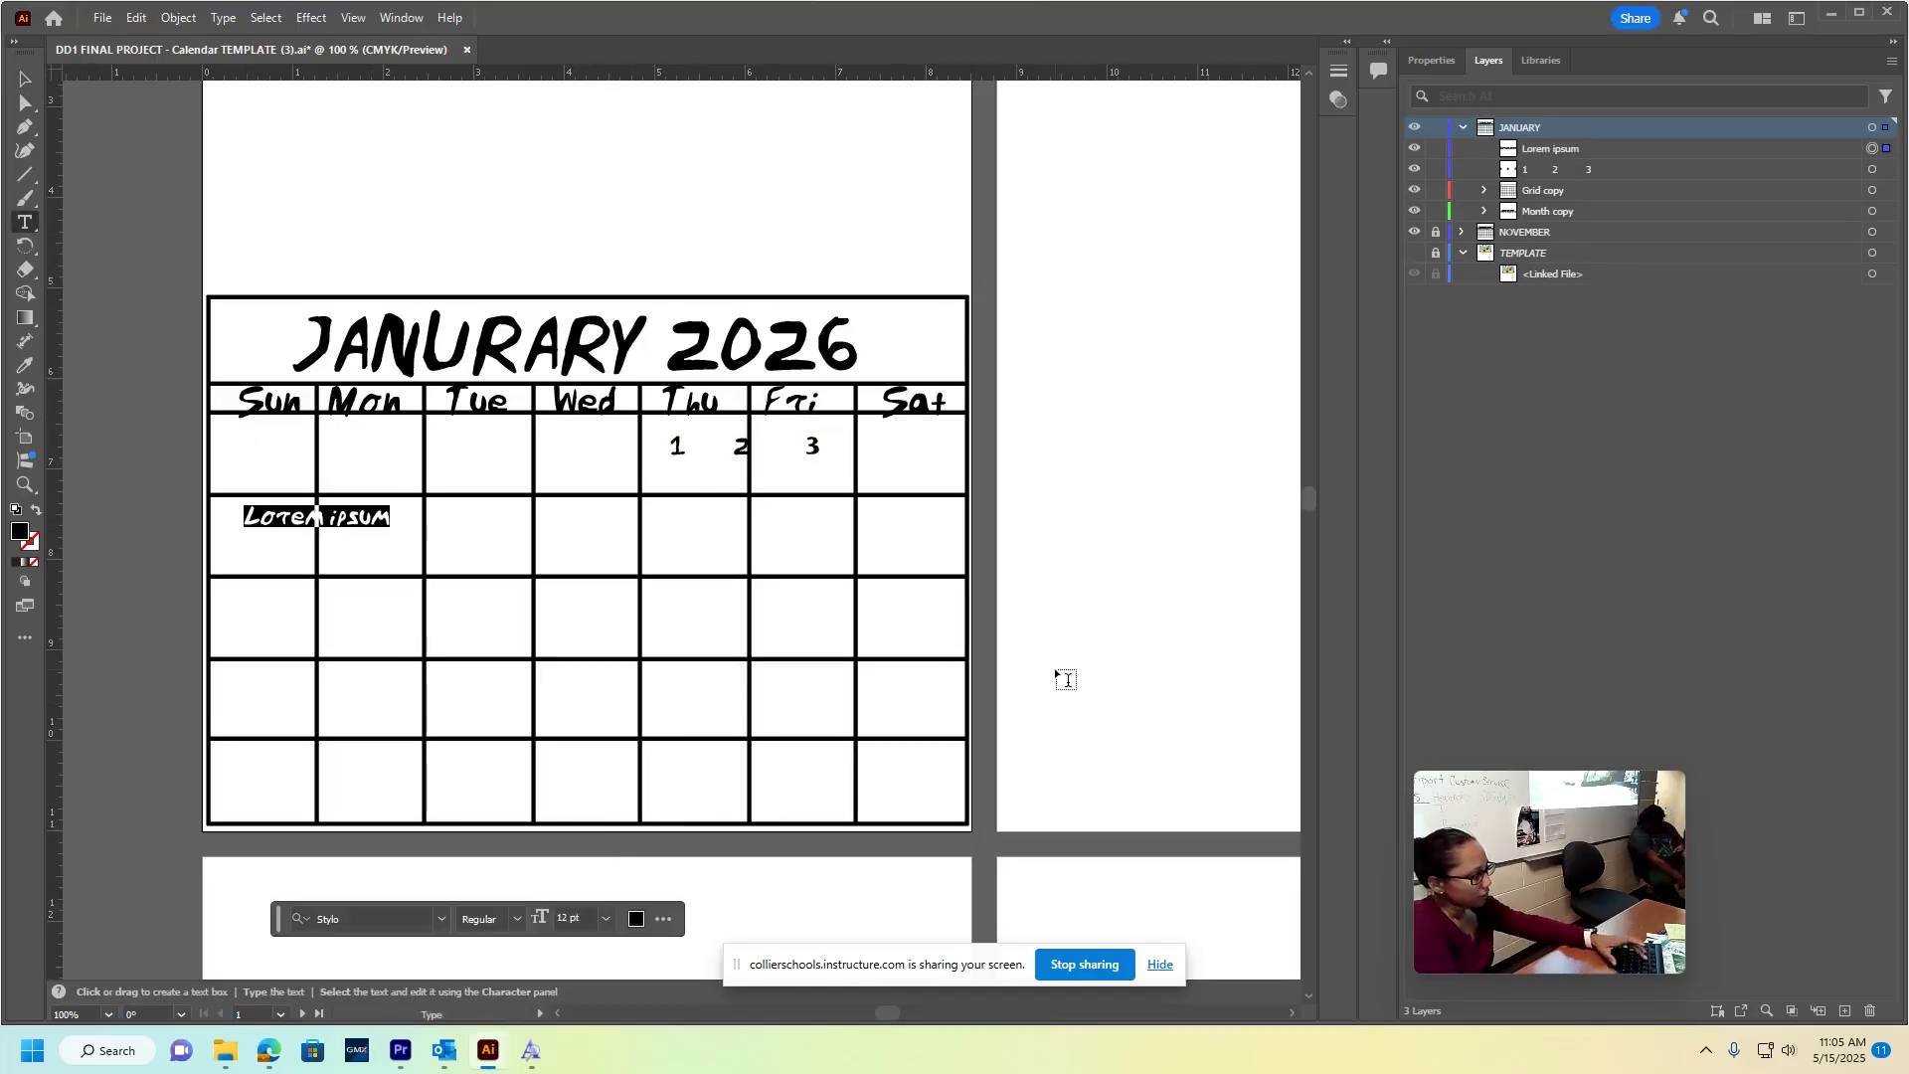
type("4   5")
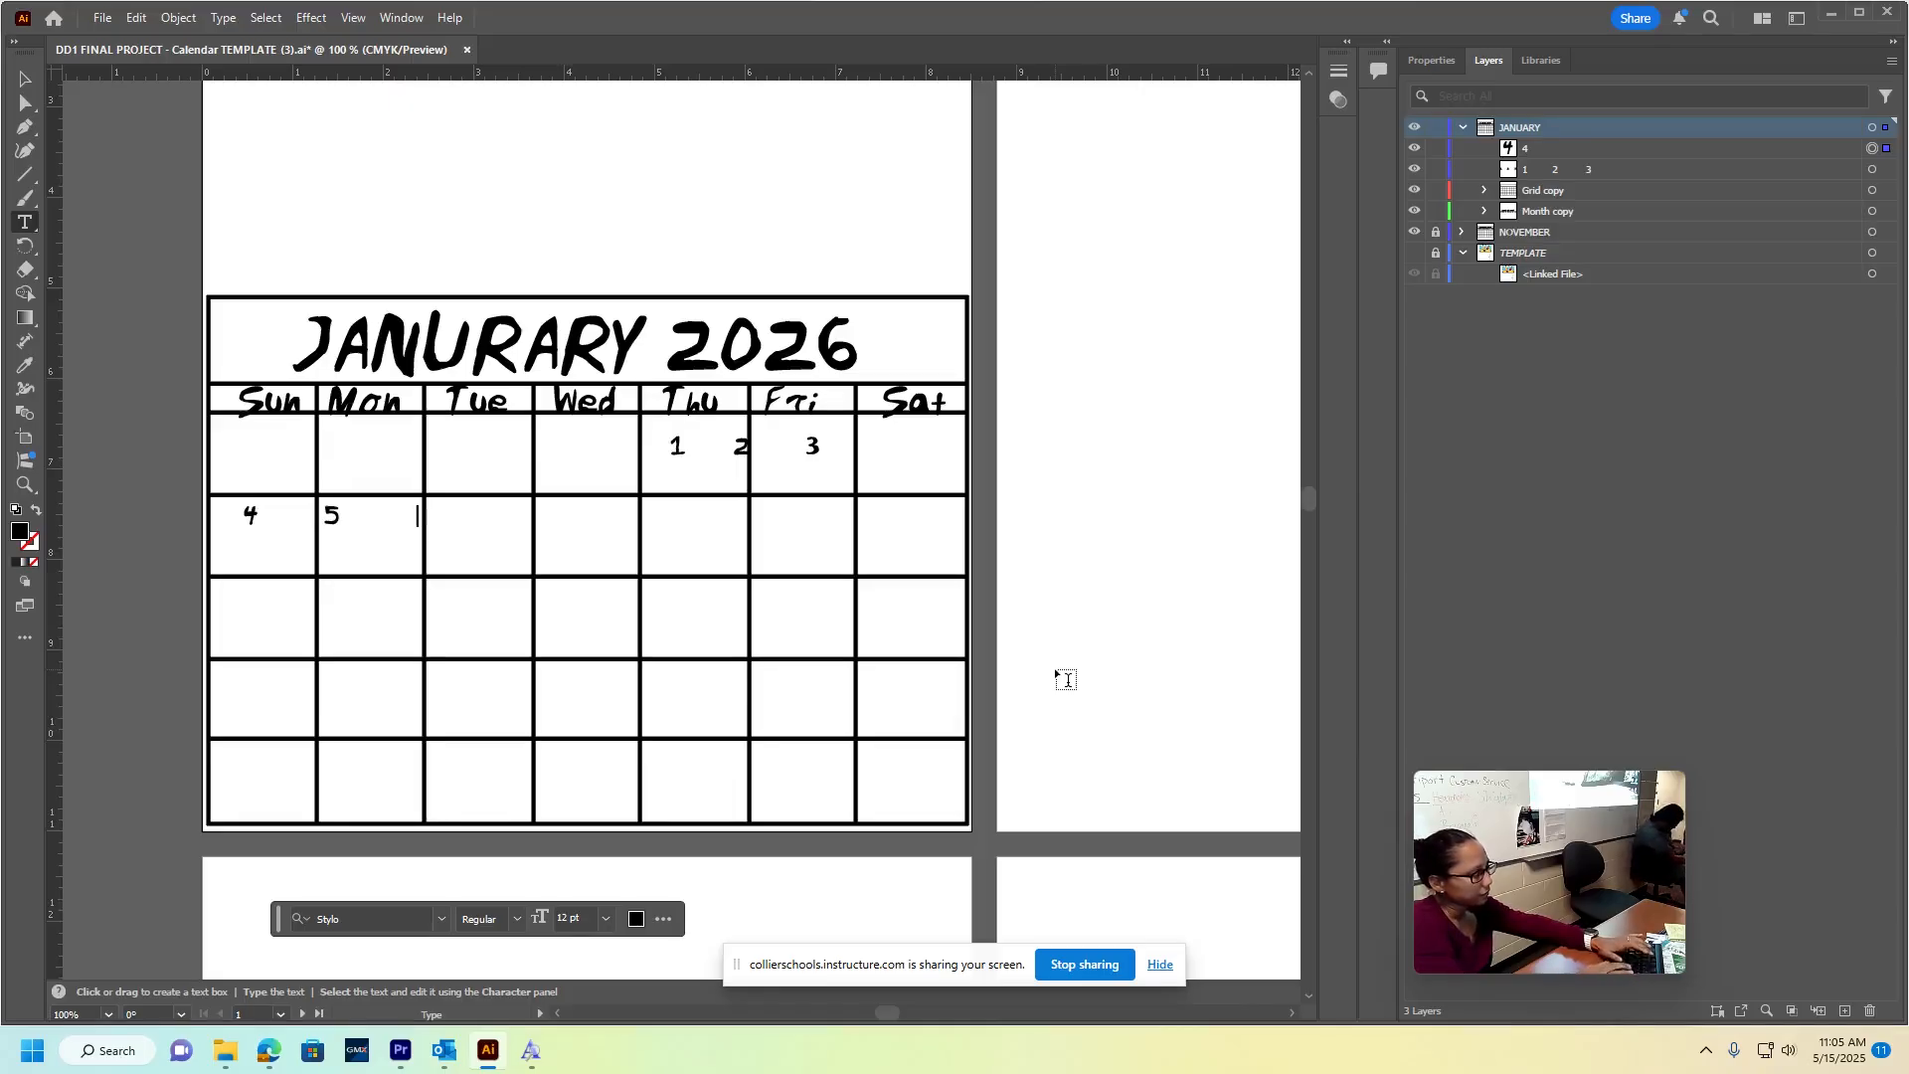
type("6")
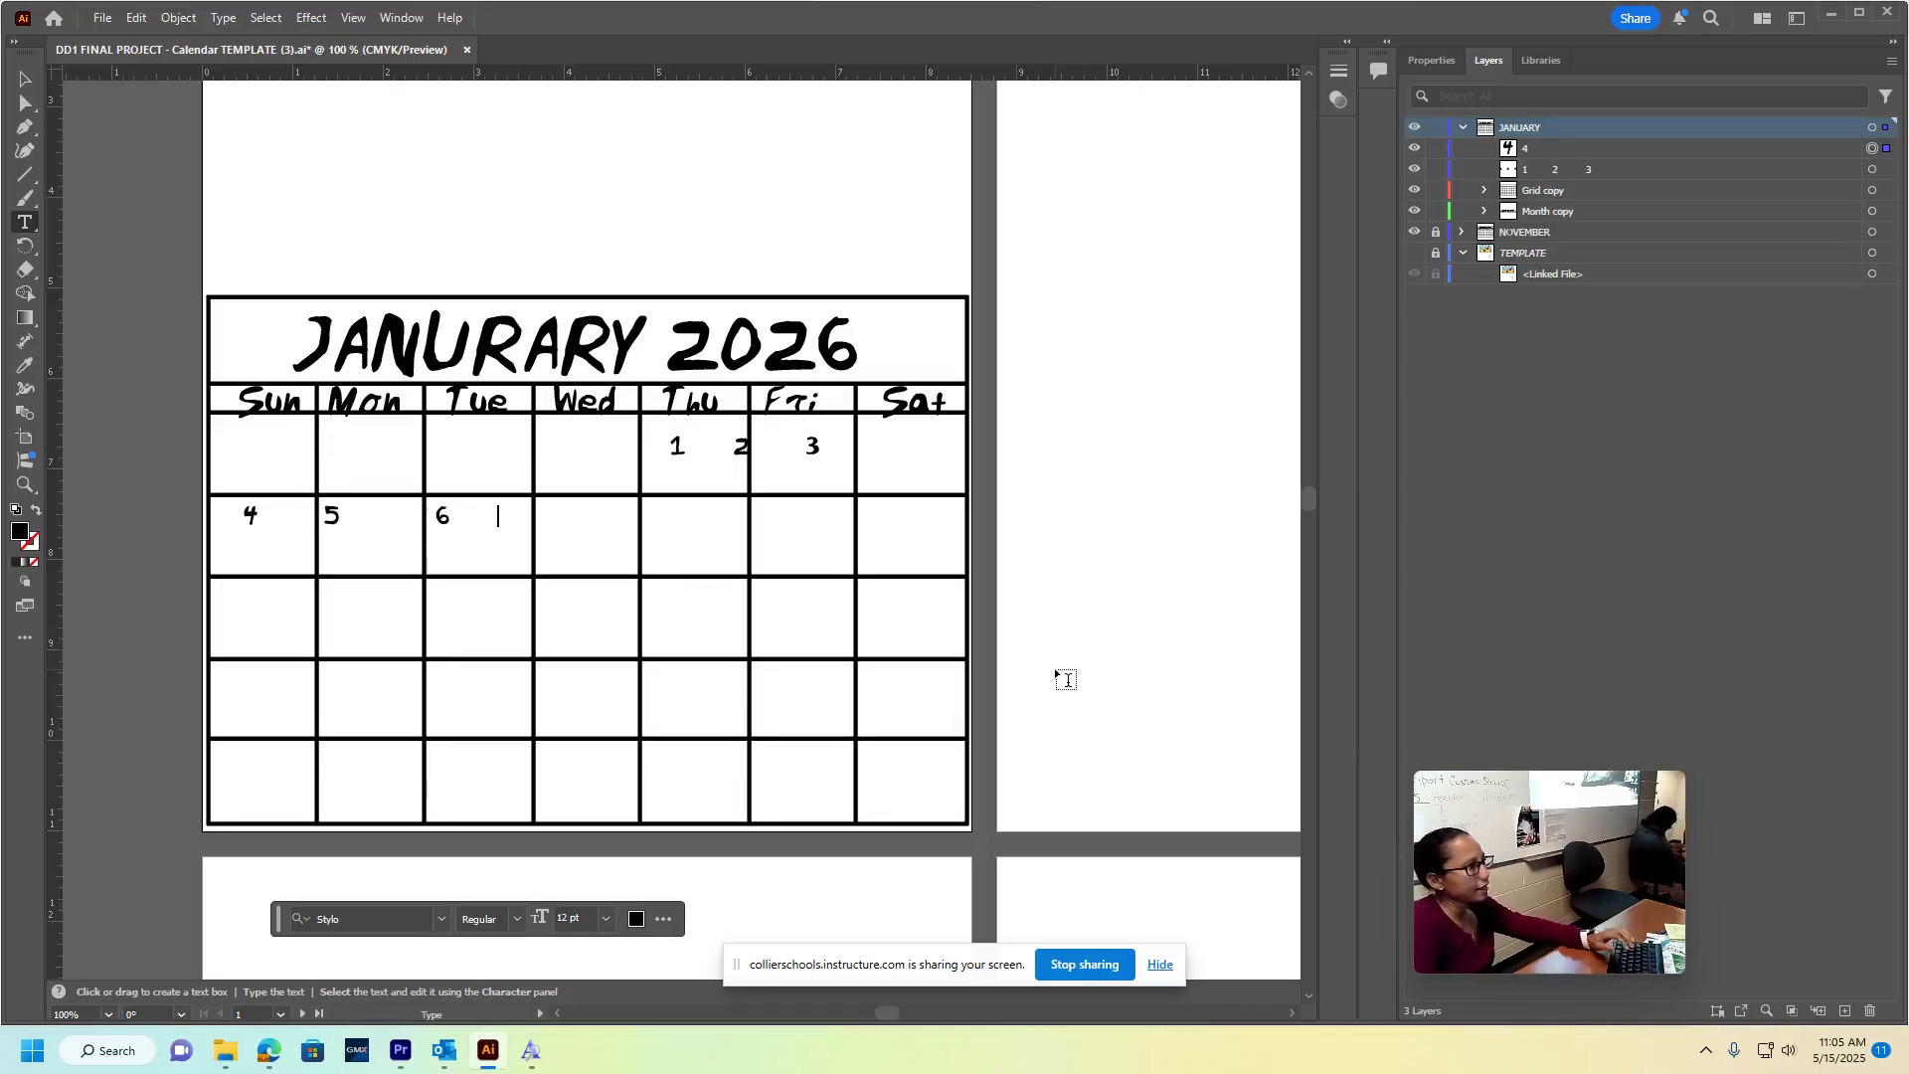
key("Escape")
left_click(505, 637)
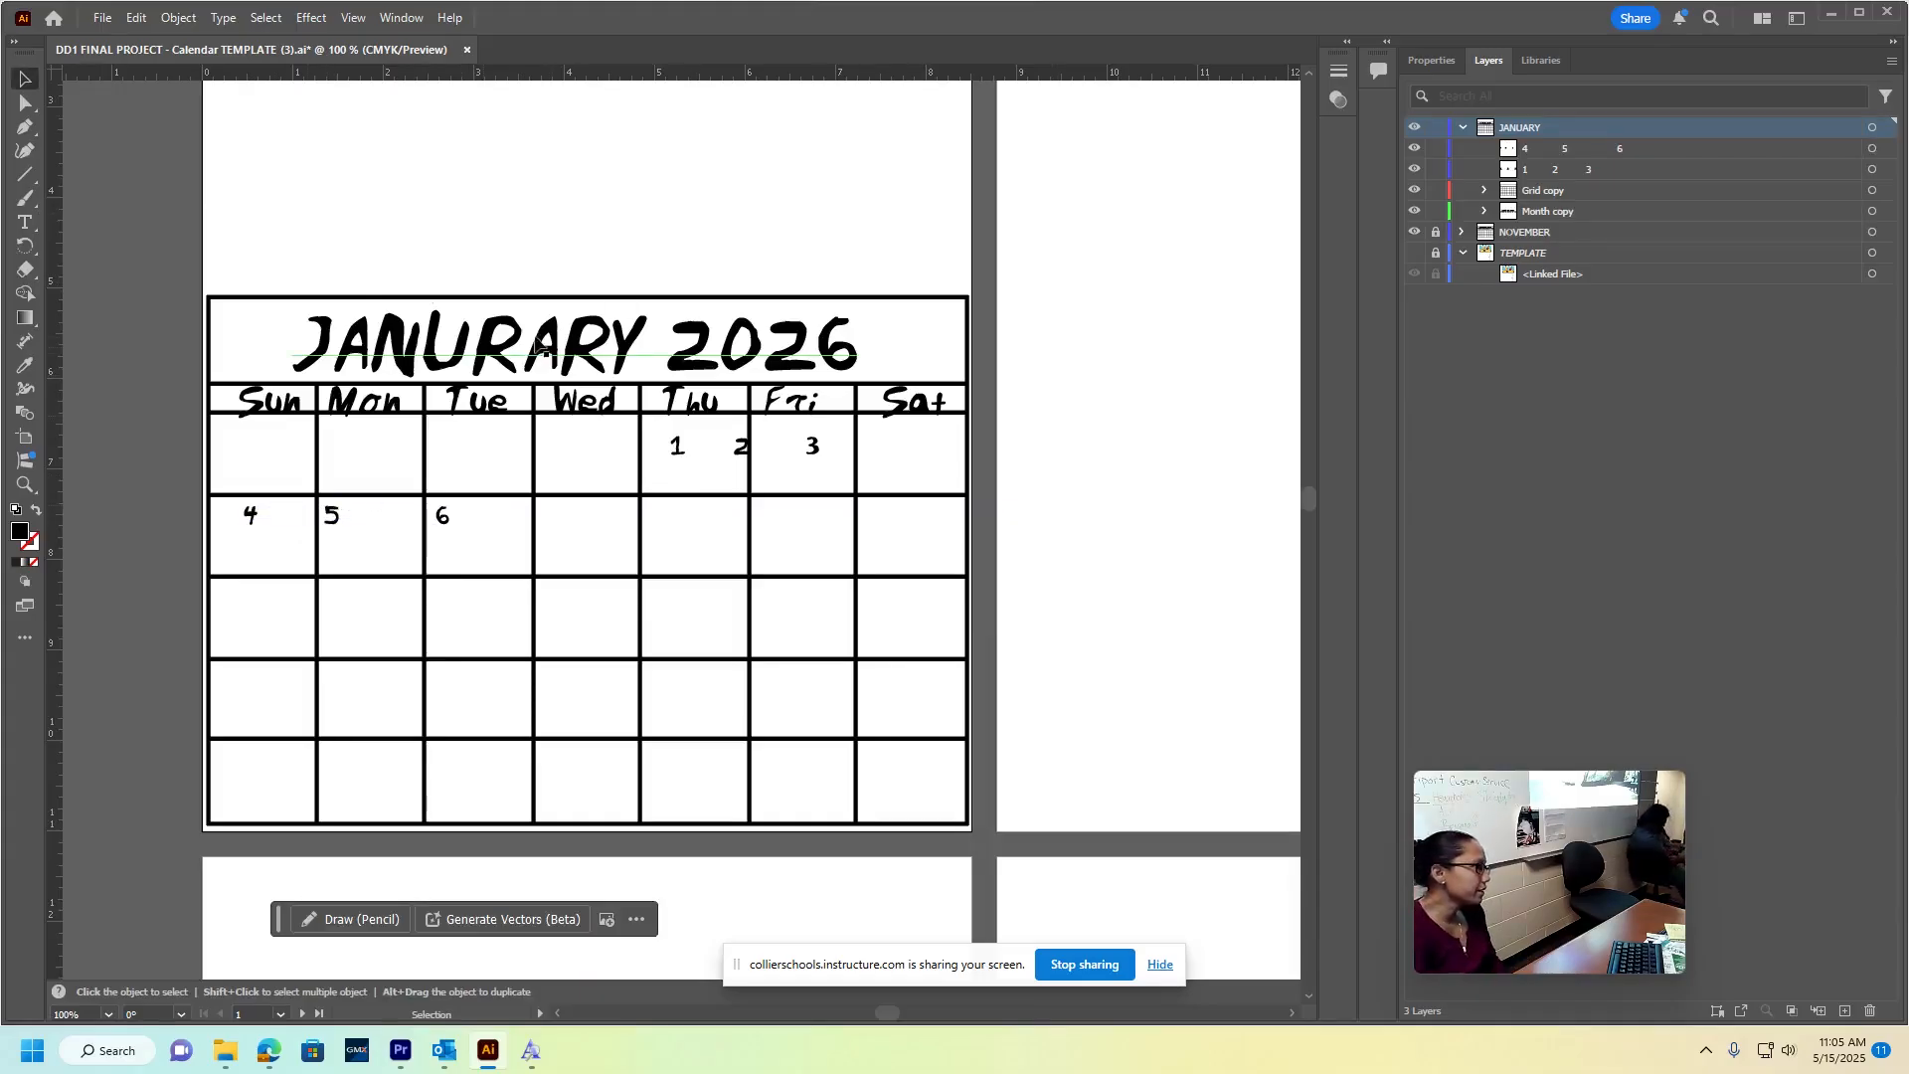
Draw a diagonal line across the Sunday cell of the last row, from its upper-right to its lower-left corner
scroll(759, 562, "down", 2)
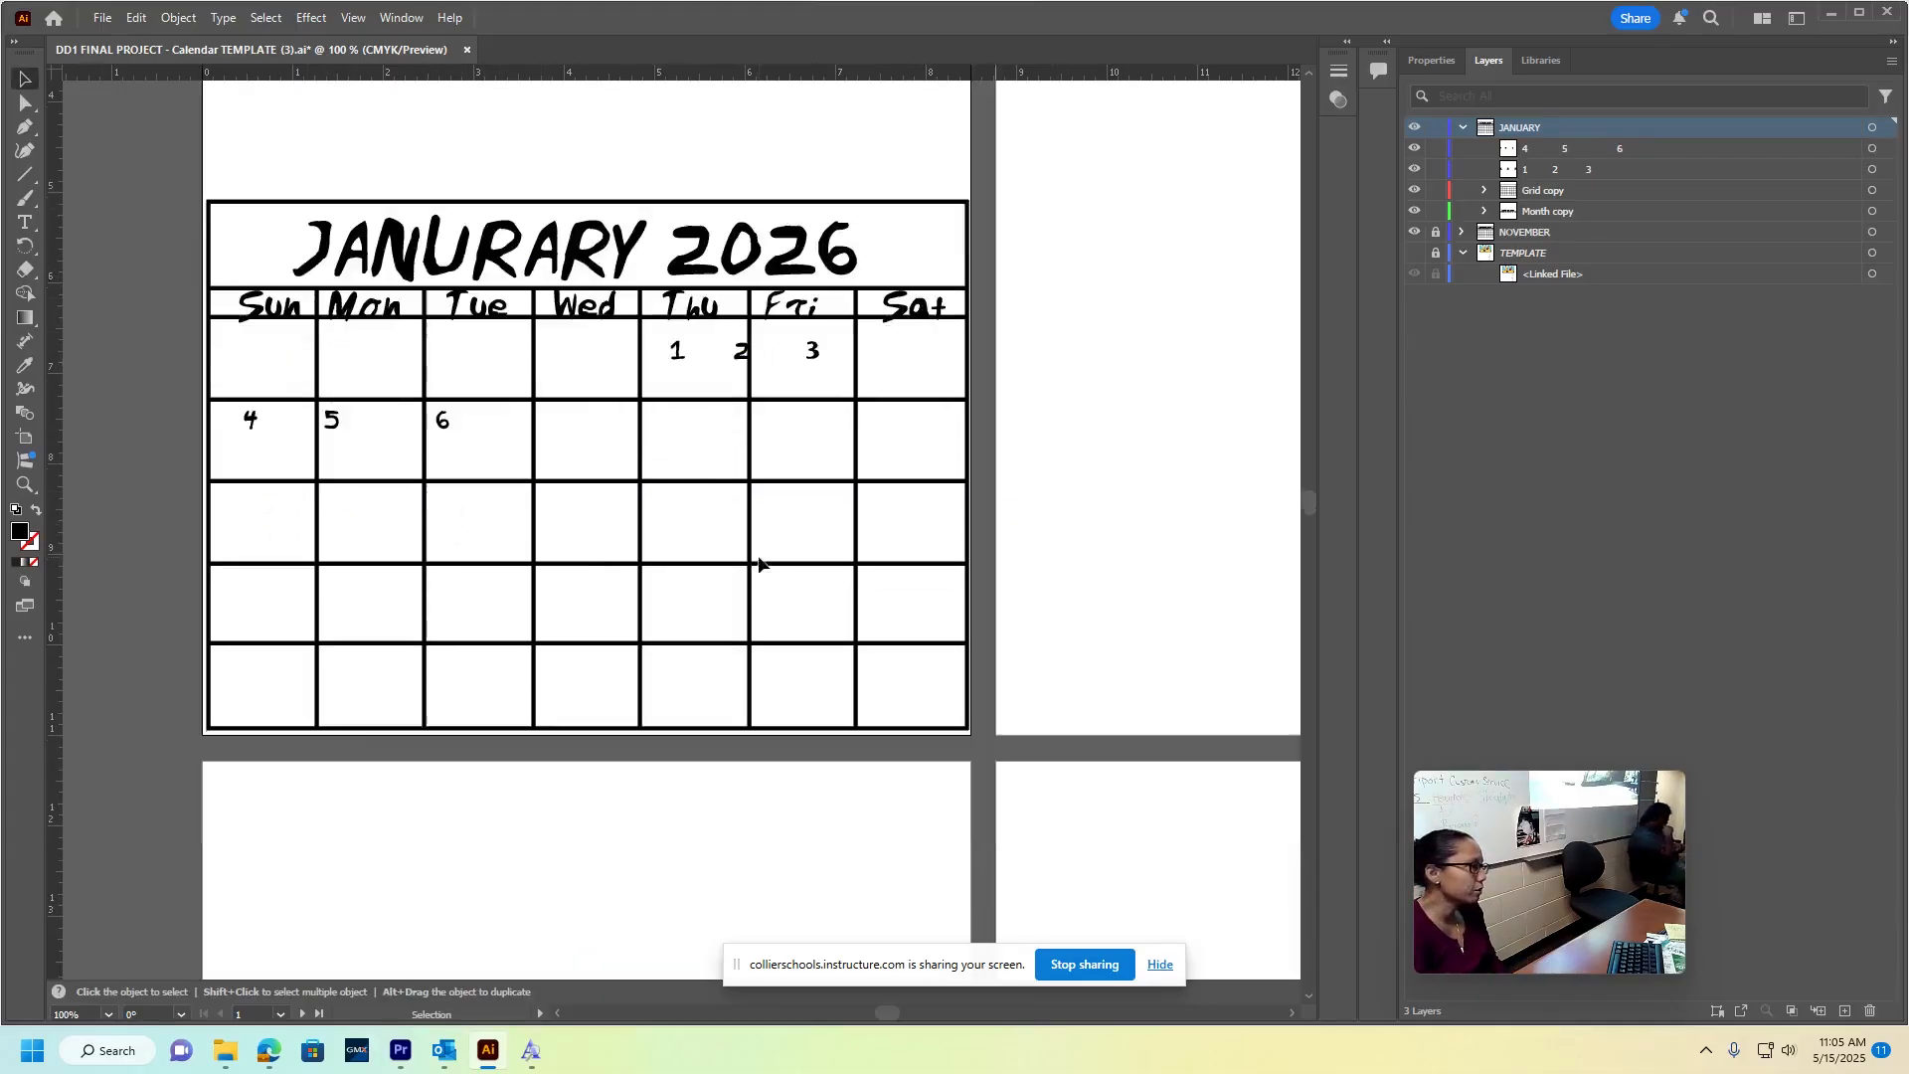
scroll(399, 612, "up", 3)
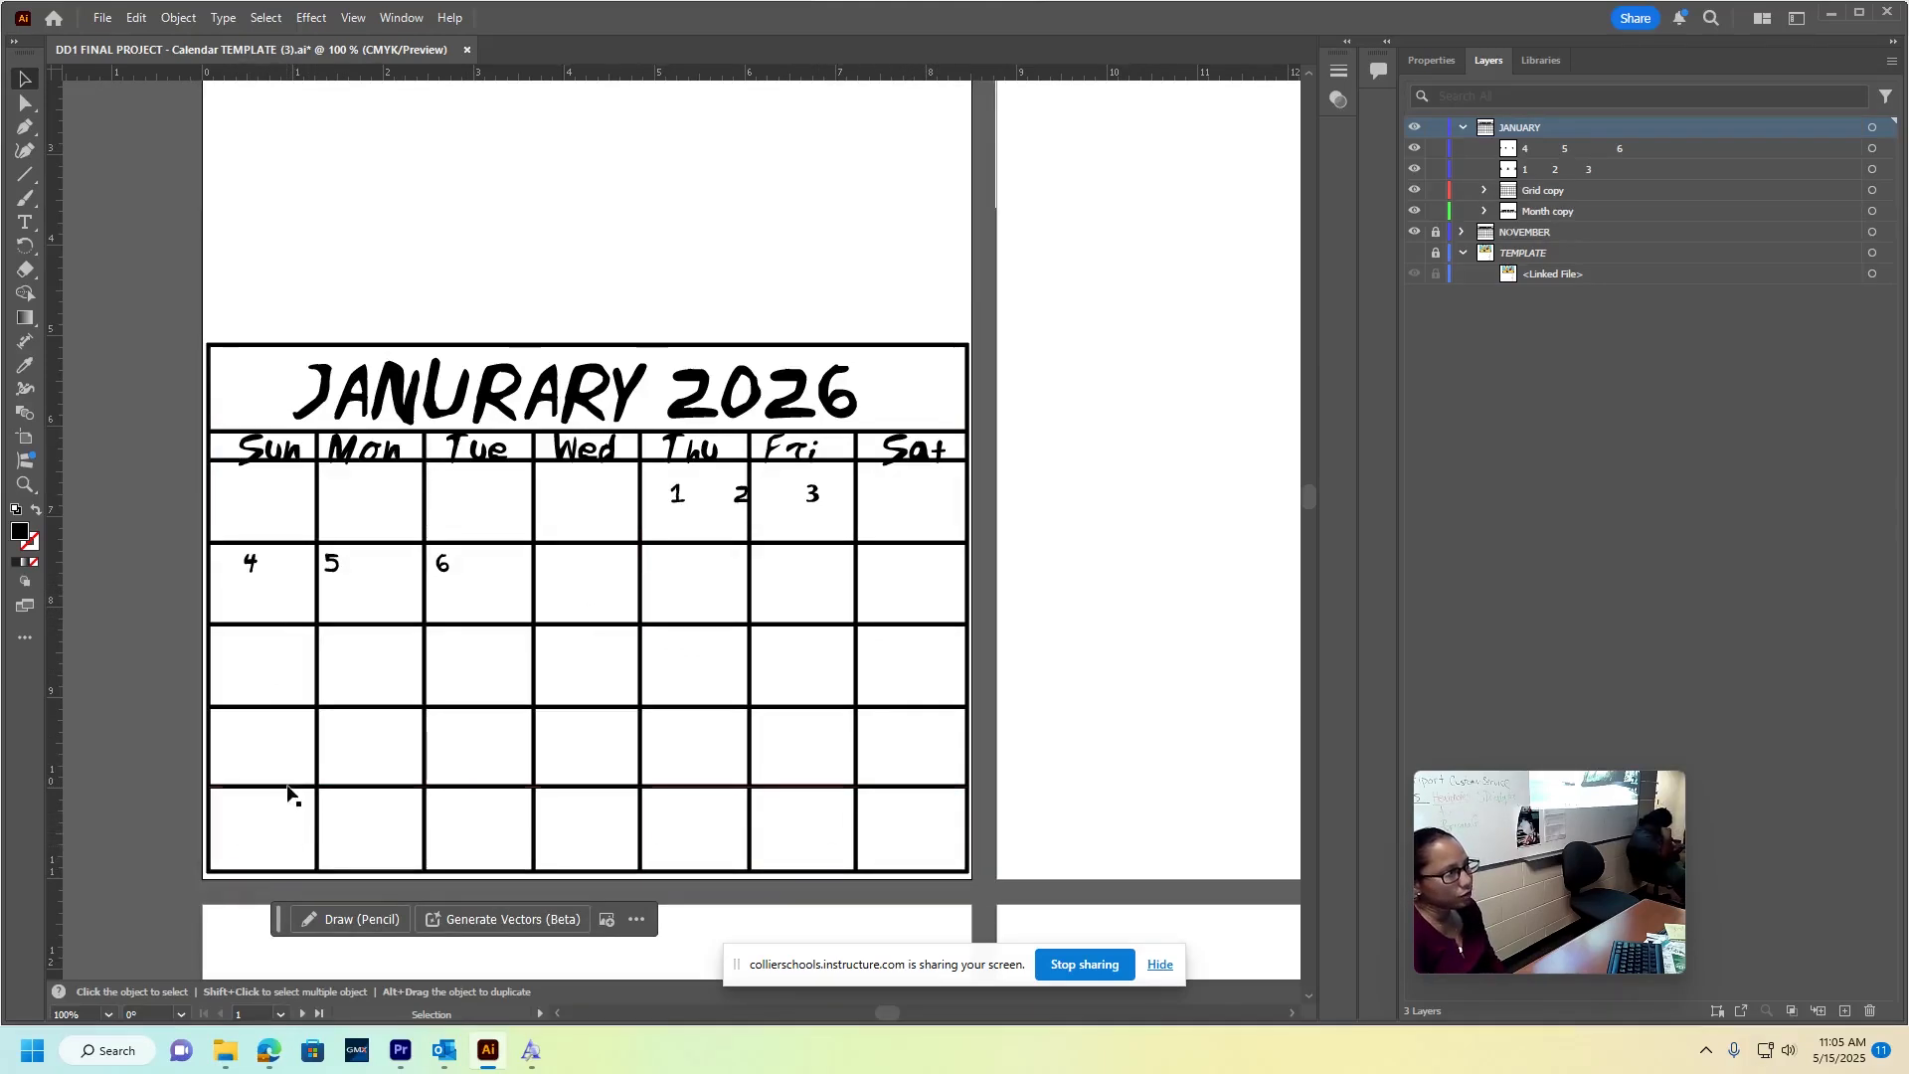
left_click(25, 175)
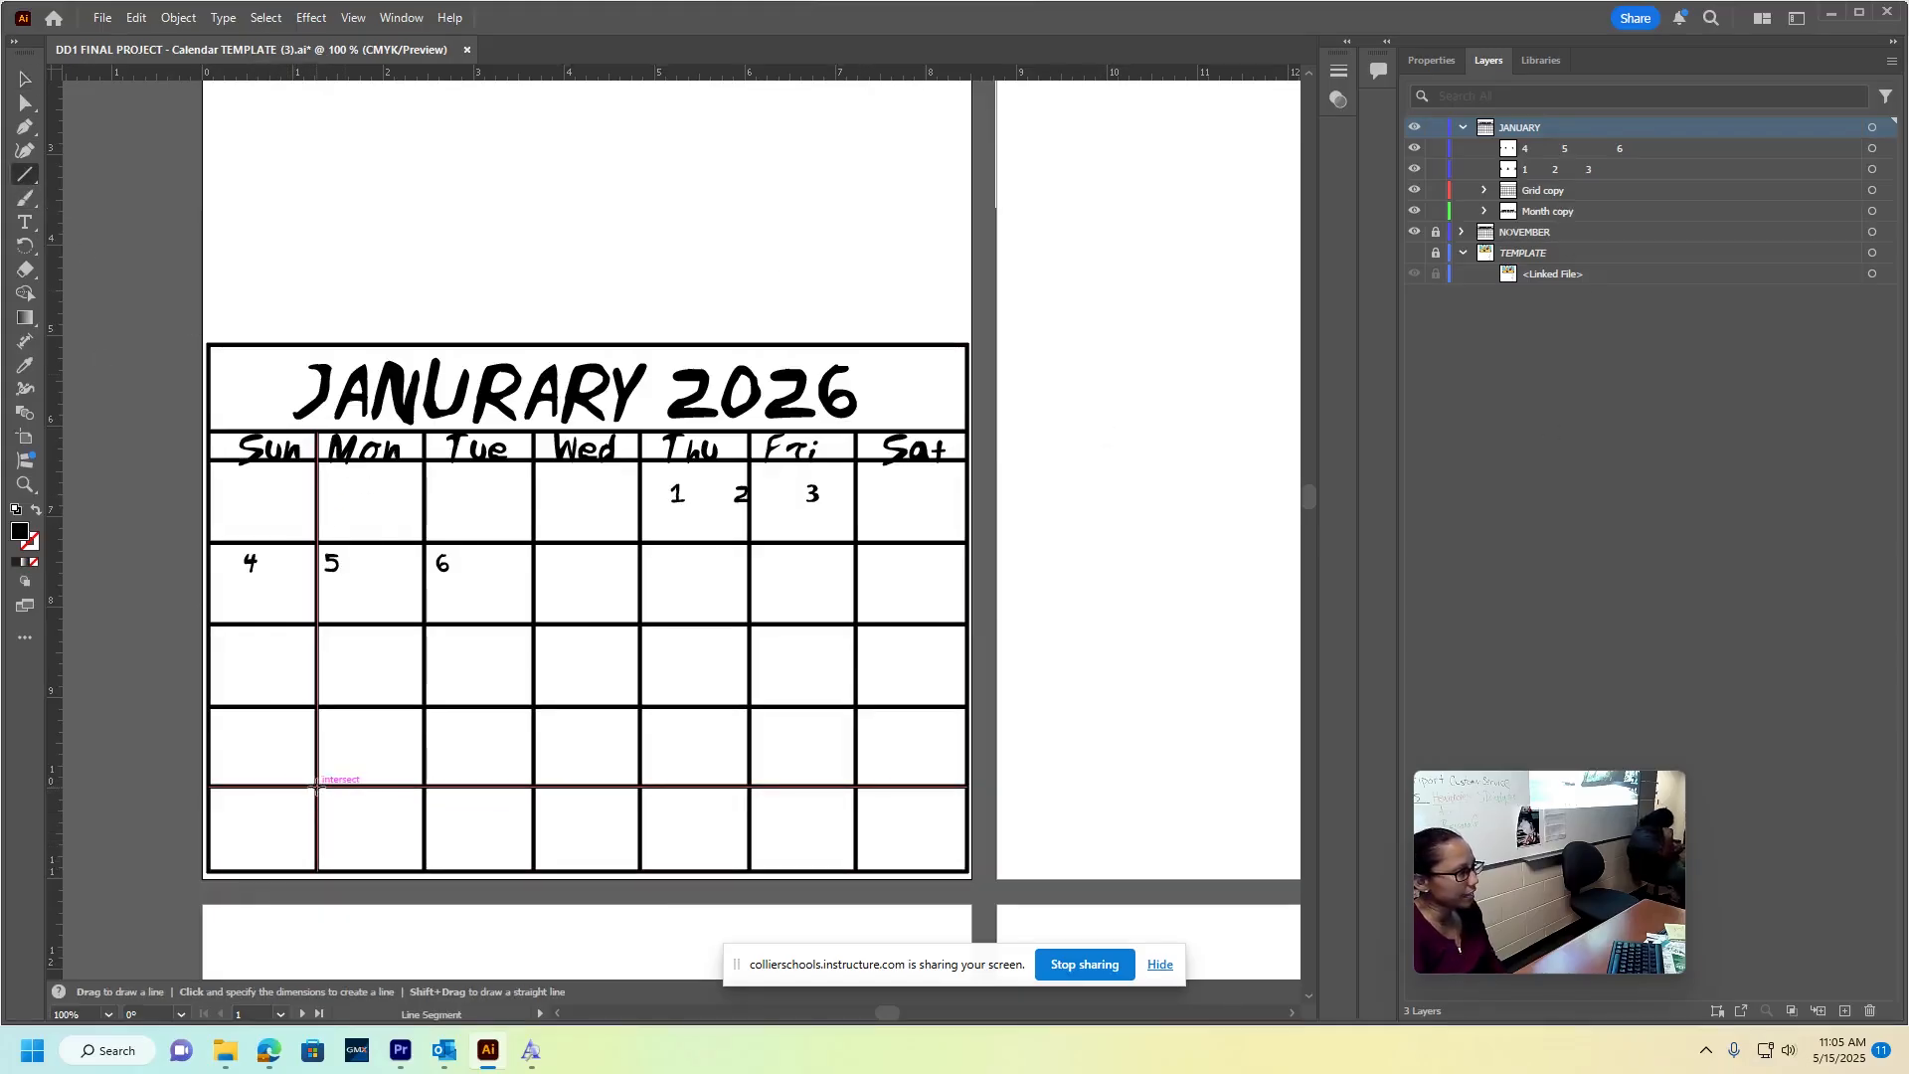
left_click(316, 785)
key("Escape")
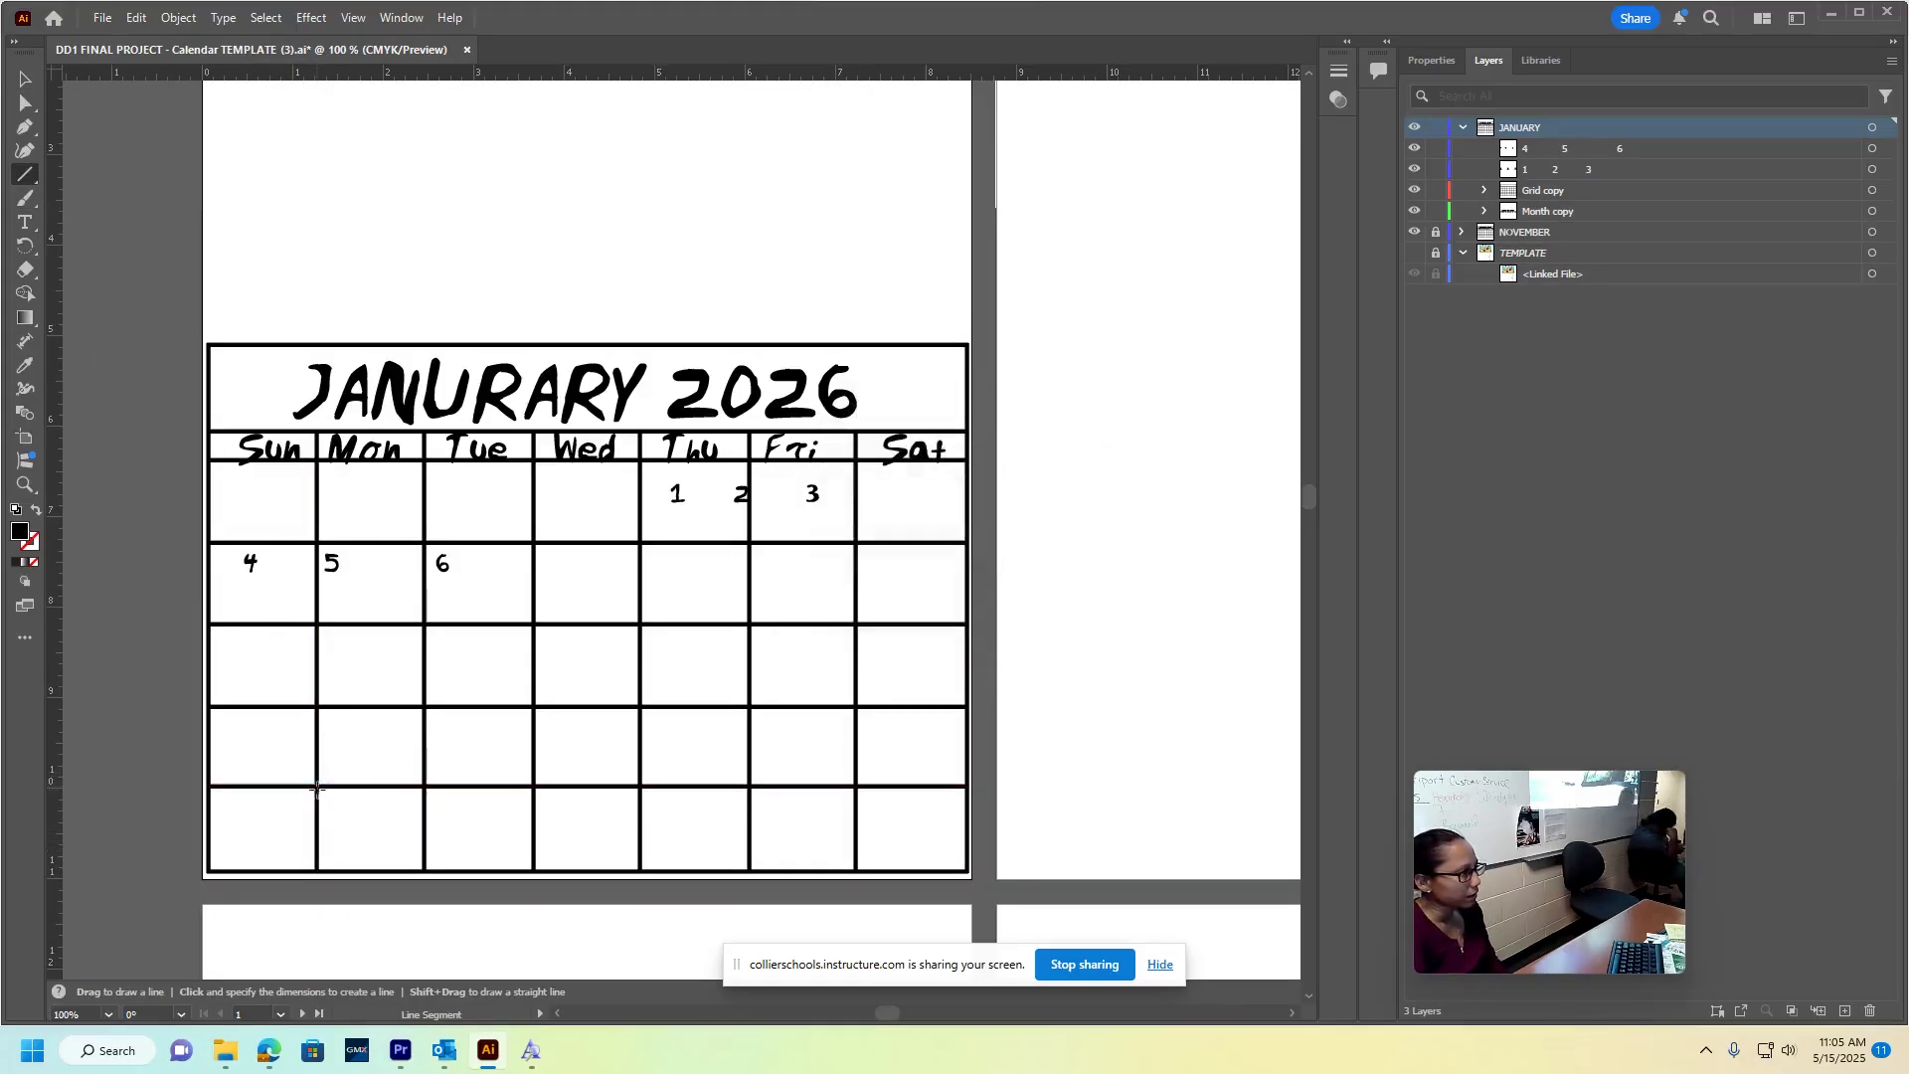
left_click_drag(317, 787, 213, 871)
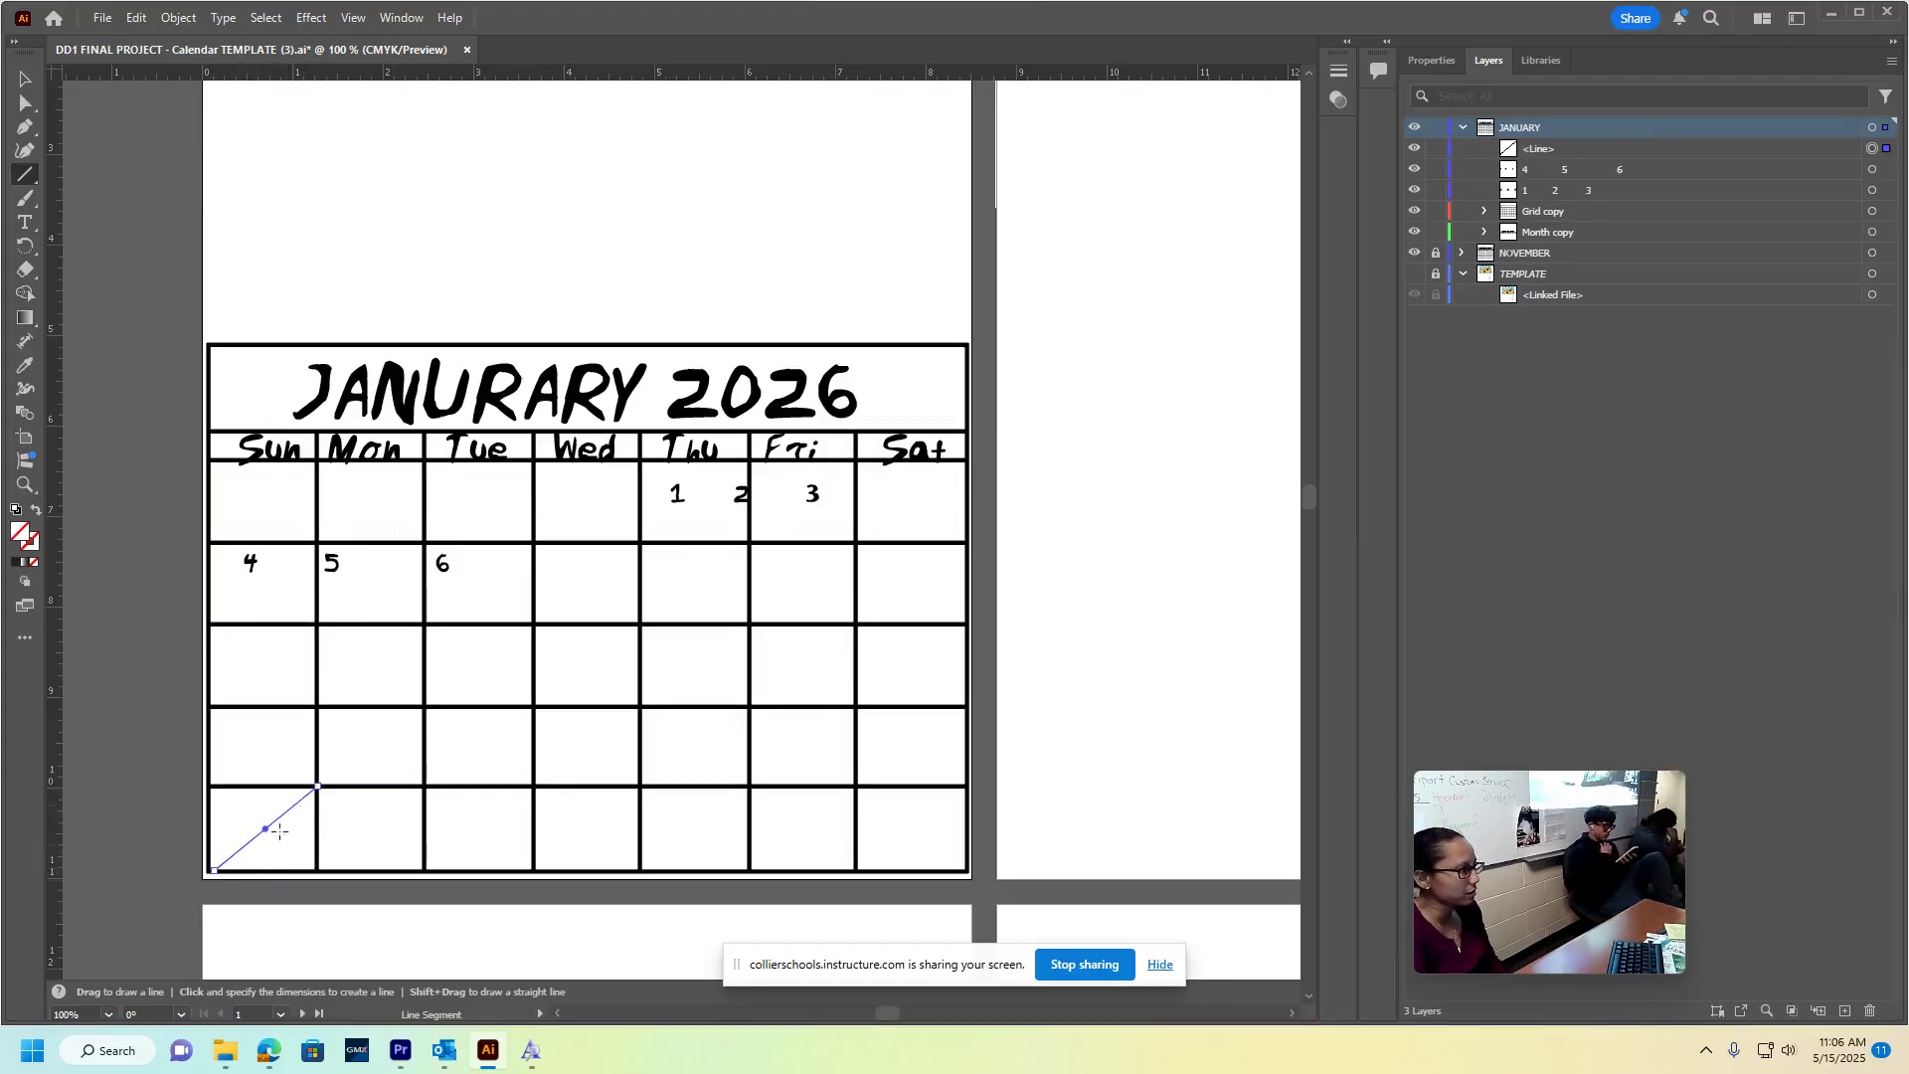
Add the date 30 as a text object in the Saturday cell of the calendar's last row
left_click(25, 222)
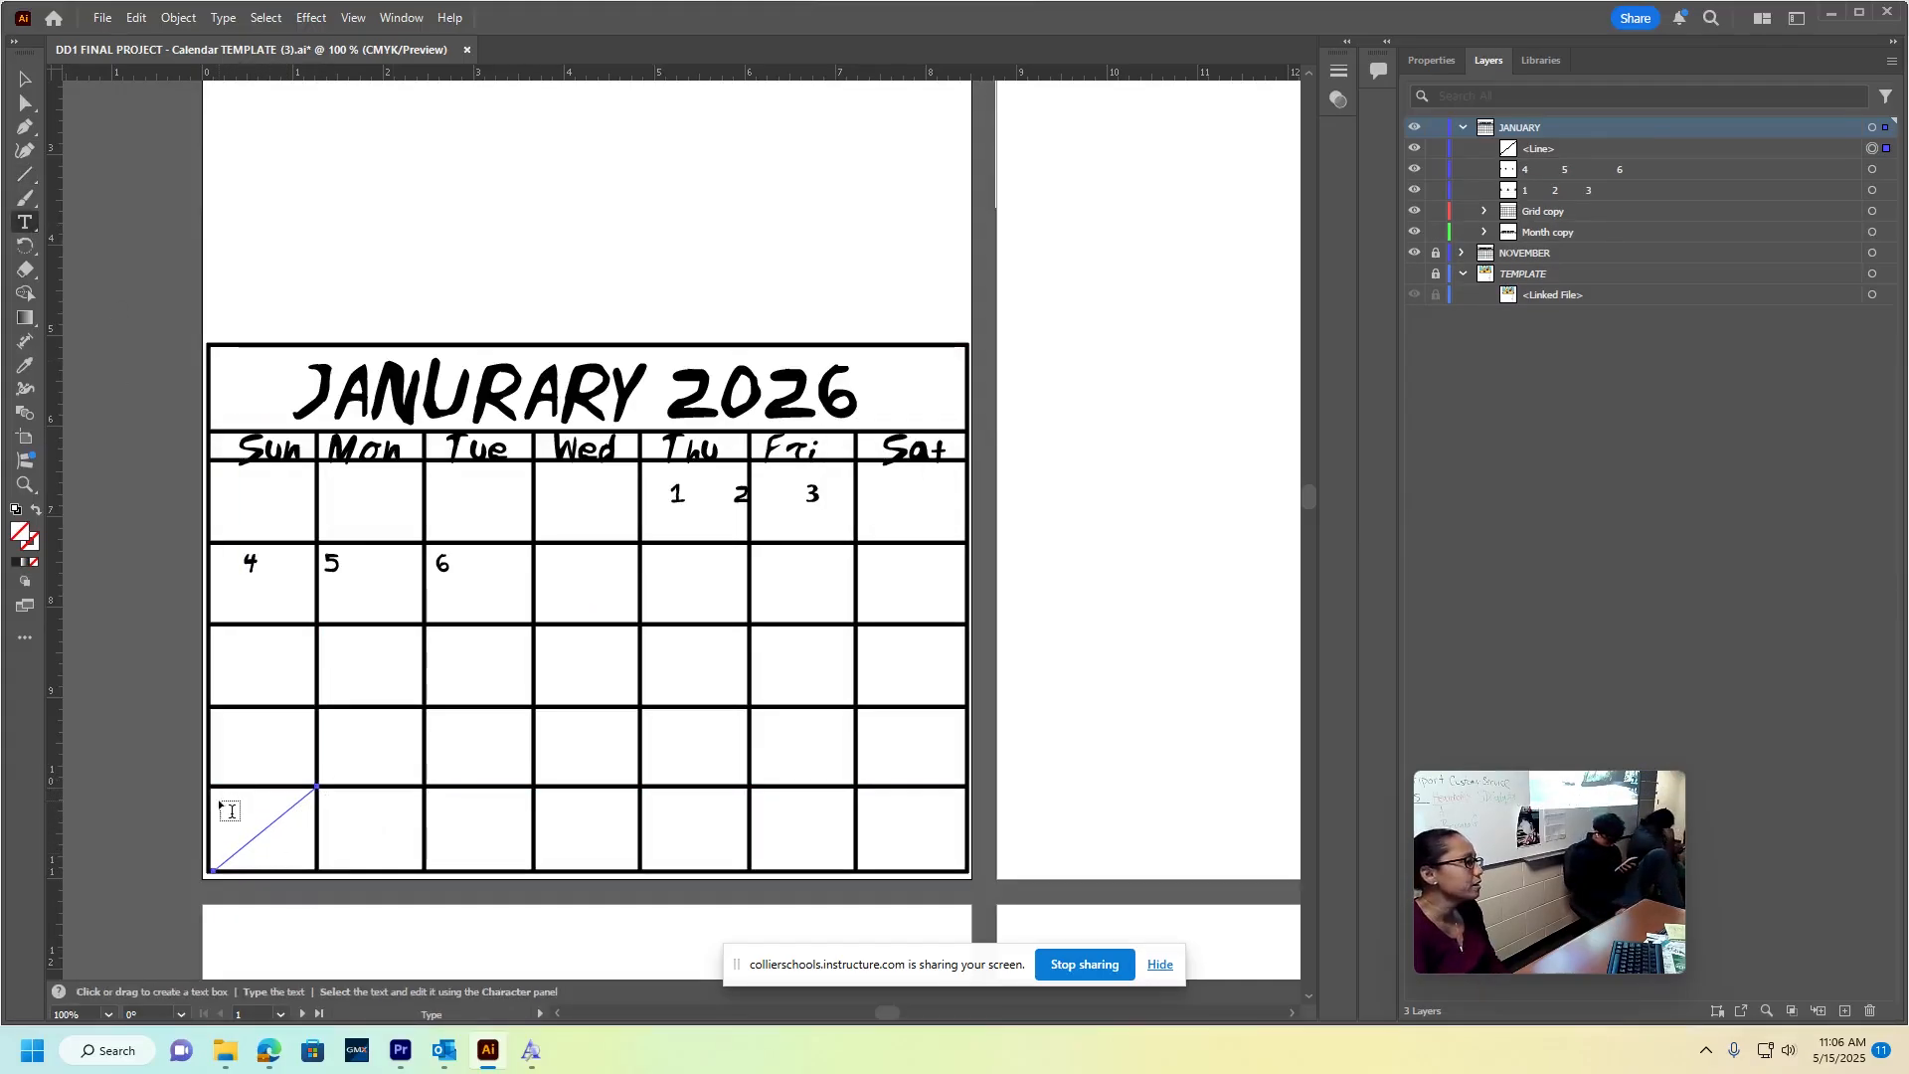
left_click(935, 816)
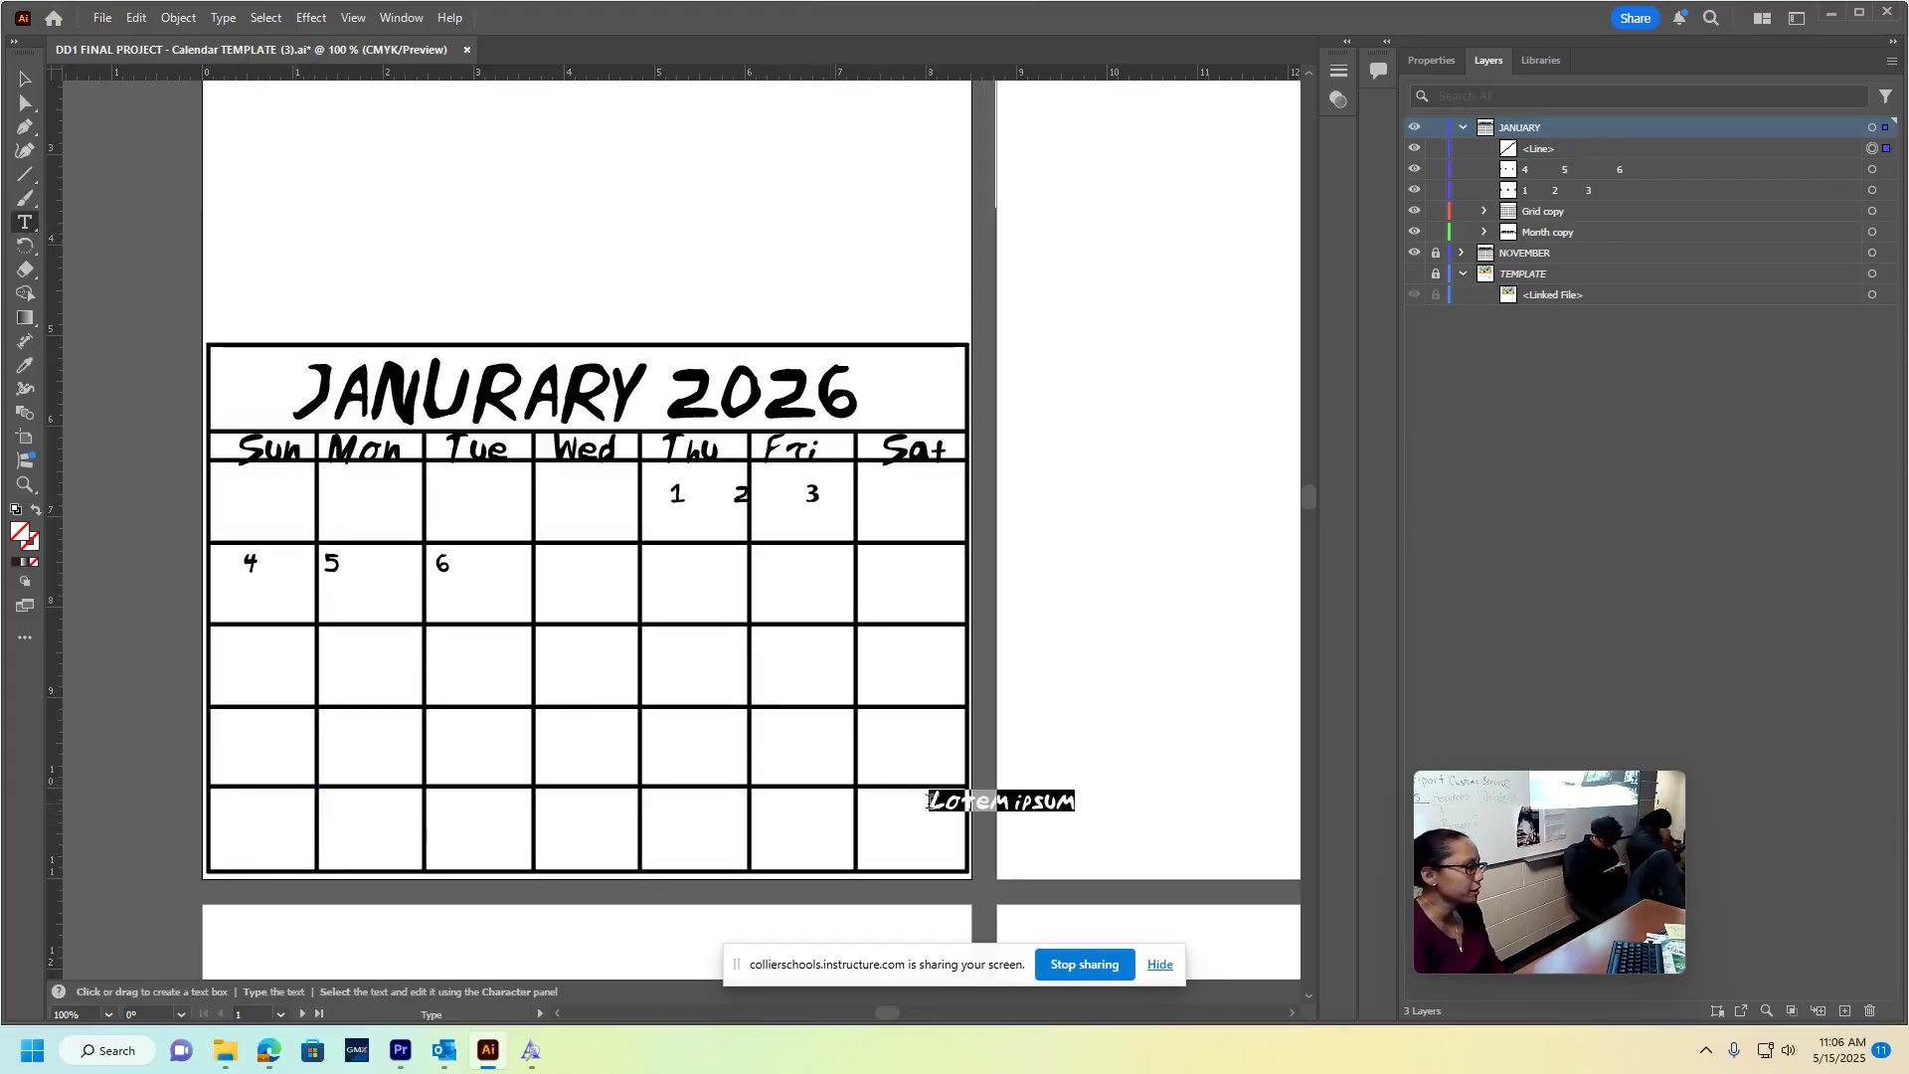
type("30")
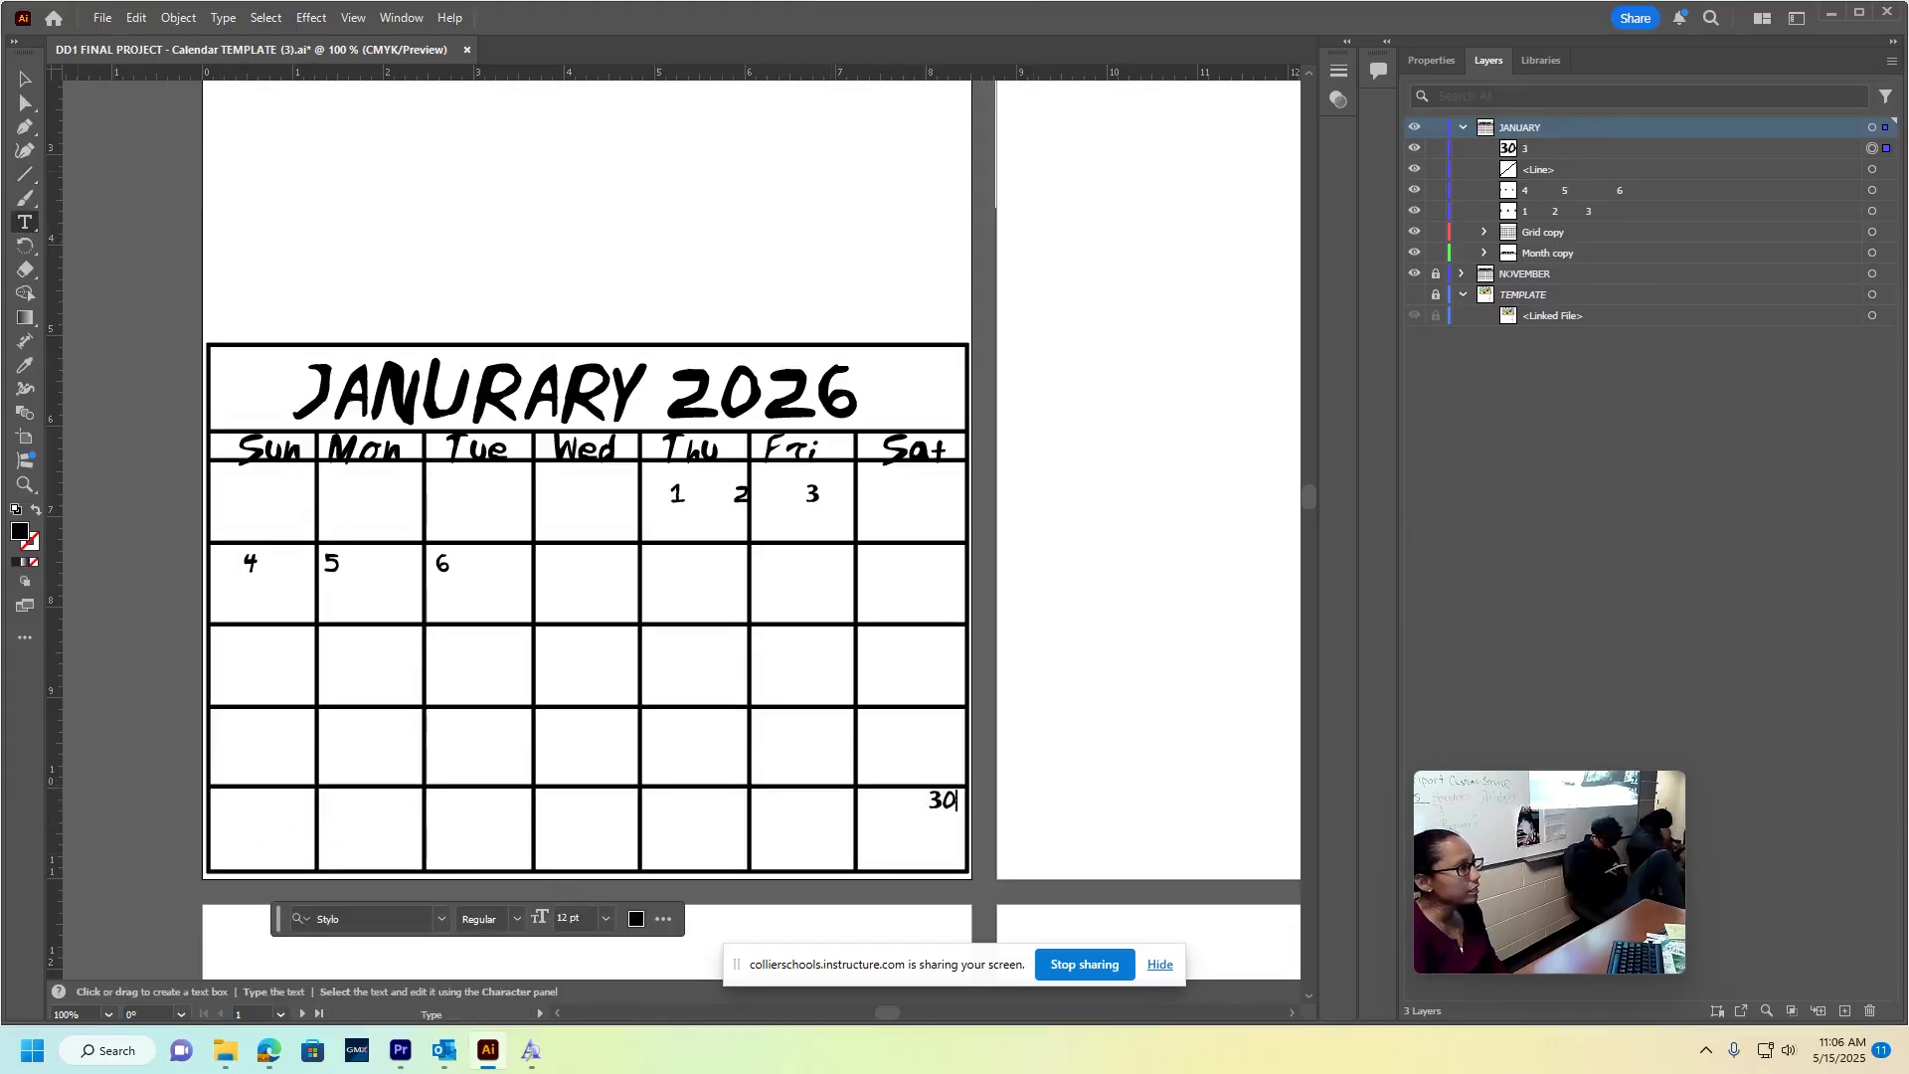
key("Escape")
Add the dates 31 below and 25 above the diagonal line in the Sunday cell of the last row
left_click(34, 228)
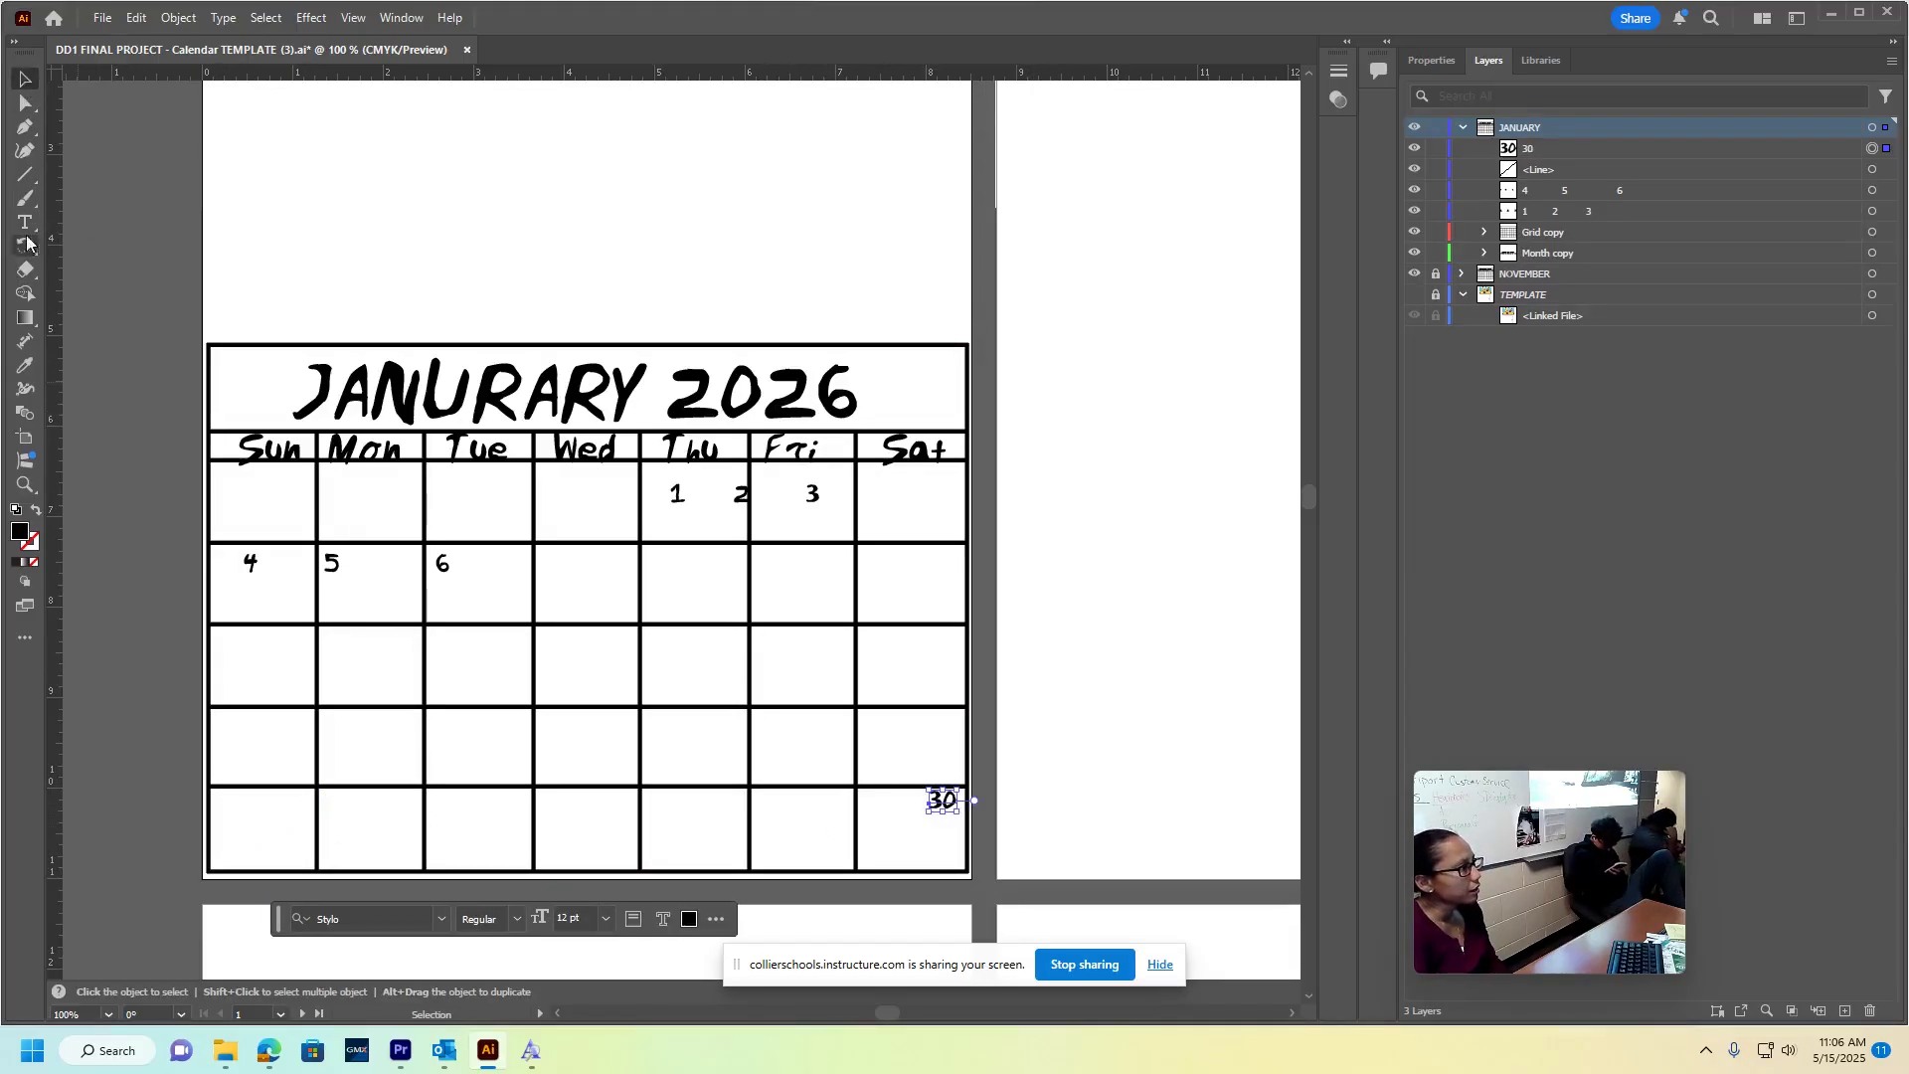
left_click(303, 852)
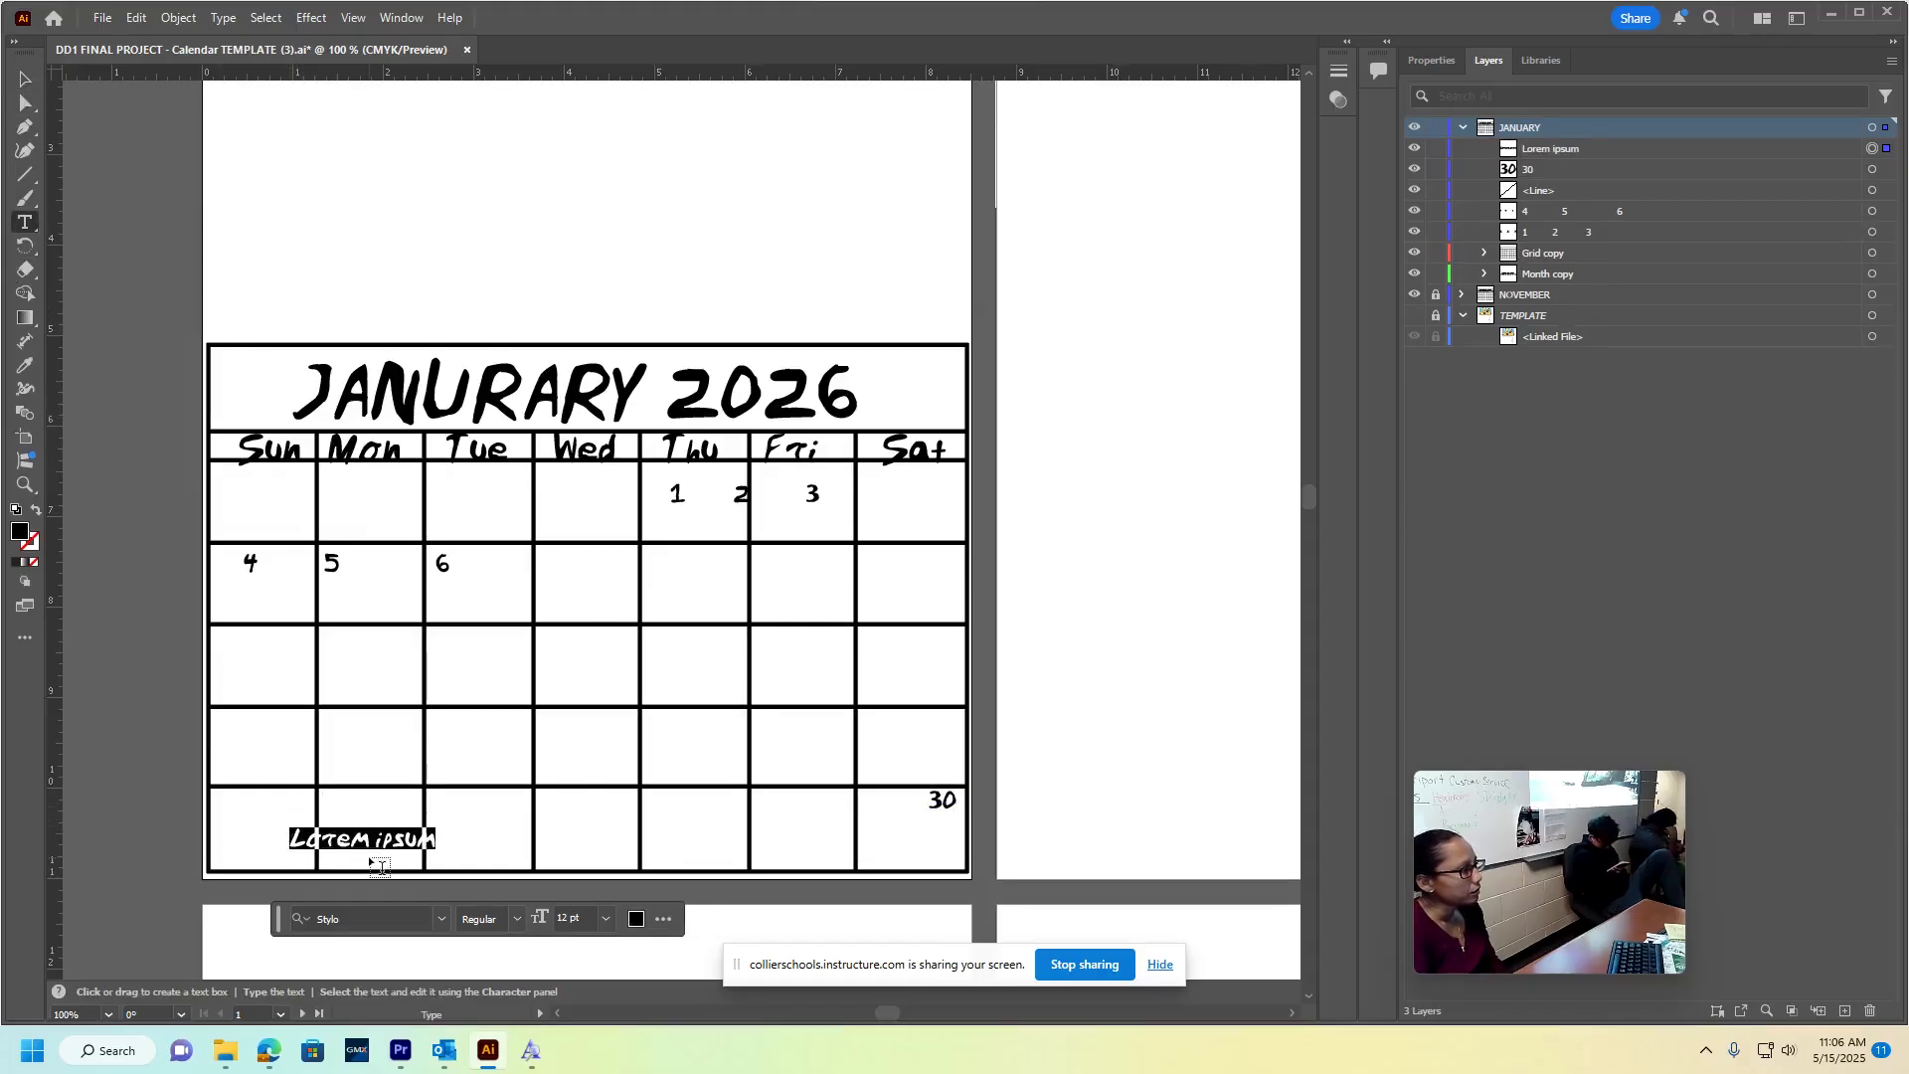
type("31")
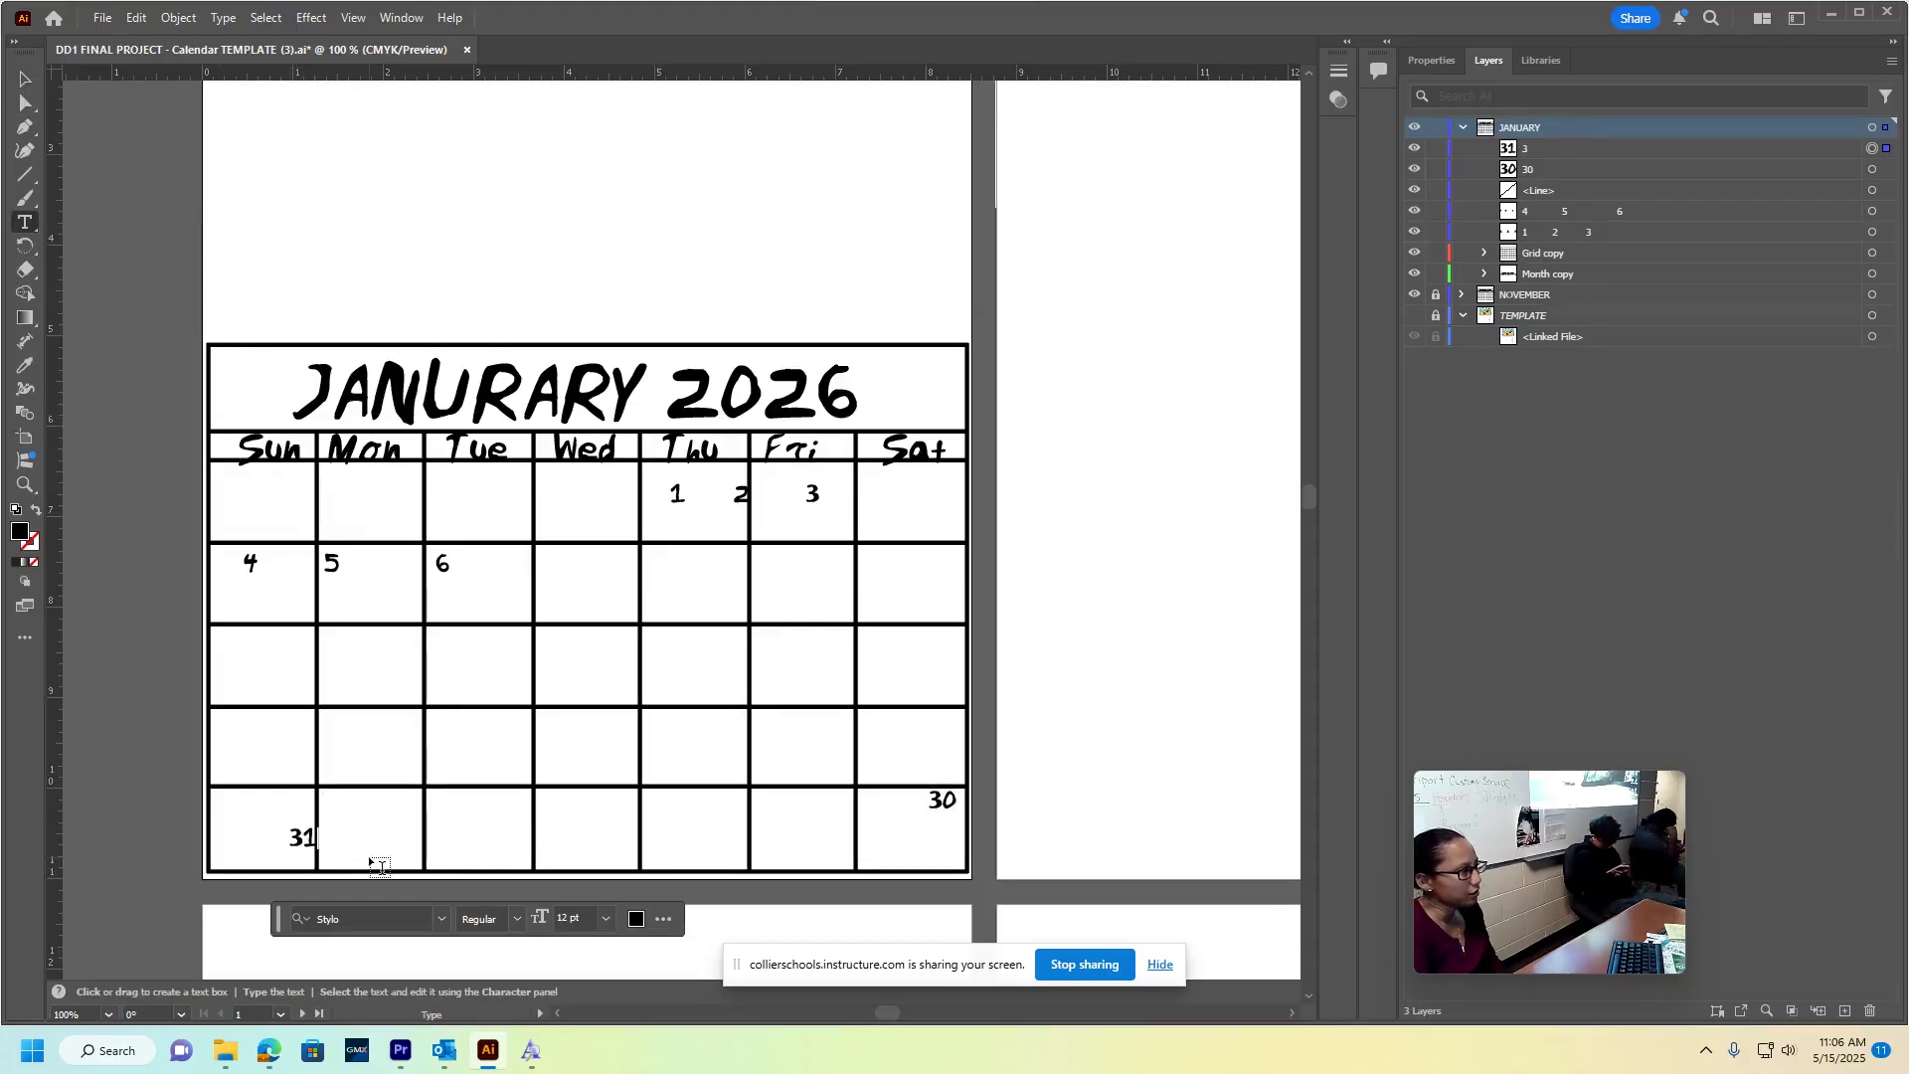
key("Escape")
left_click(239, 810)
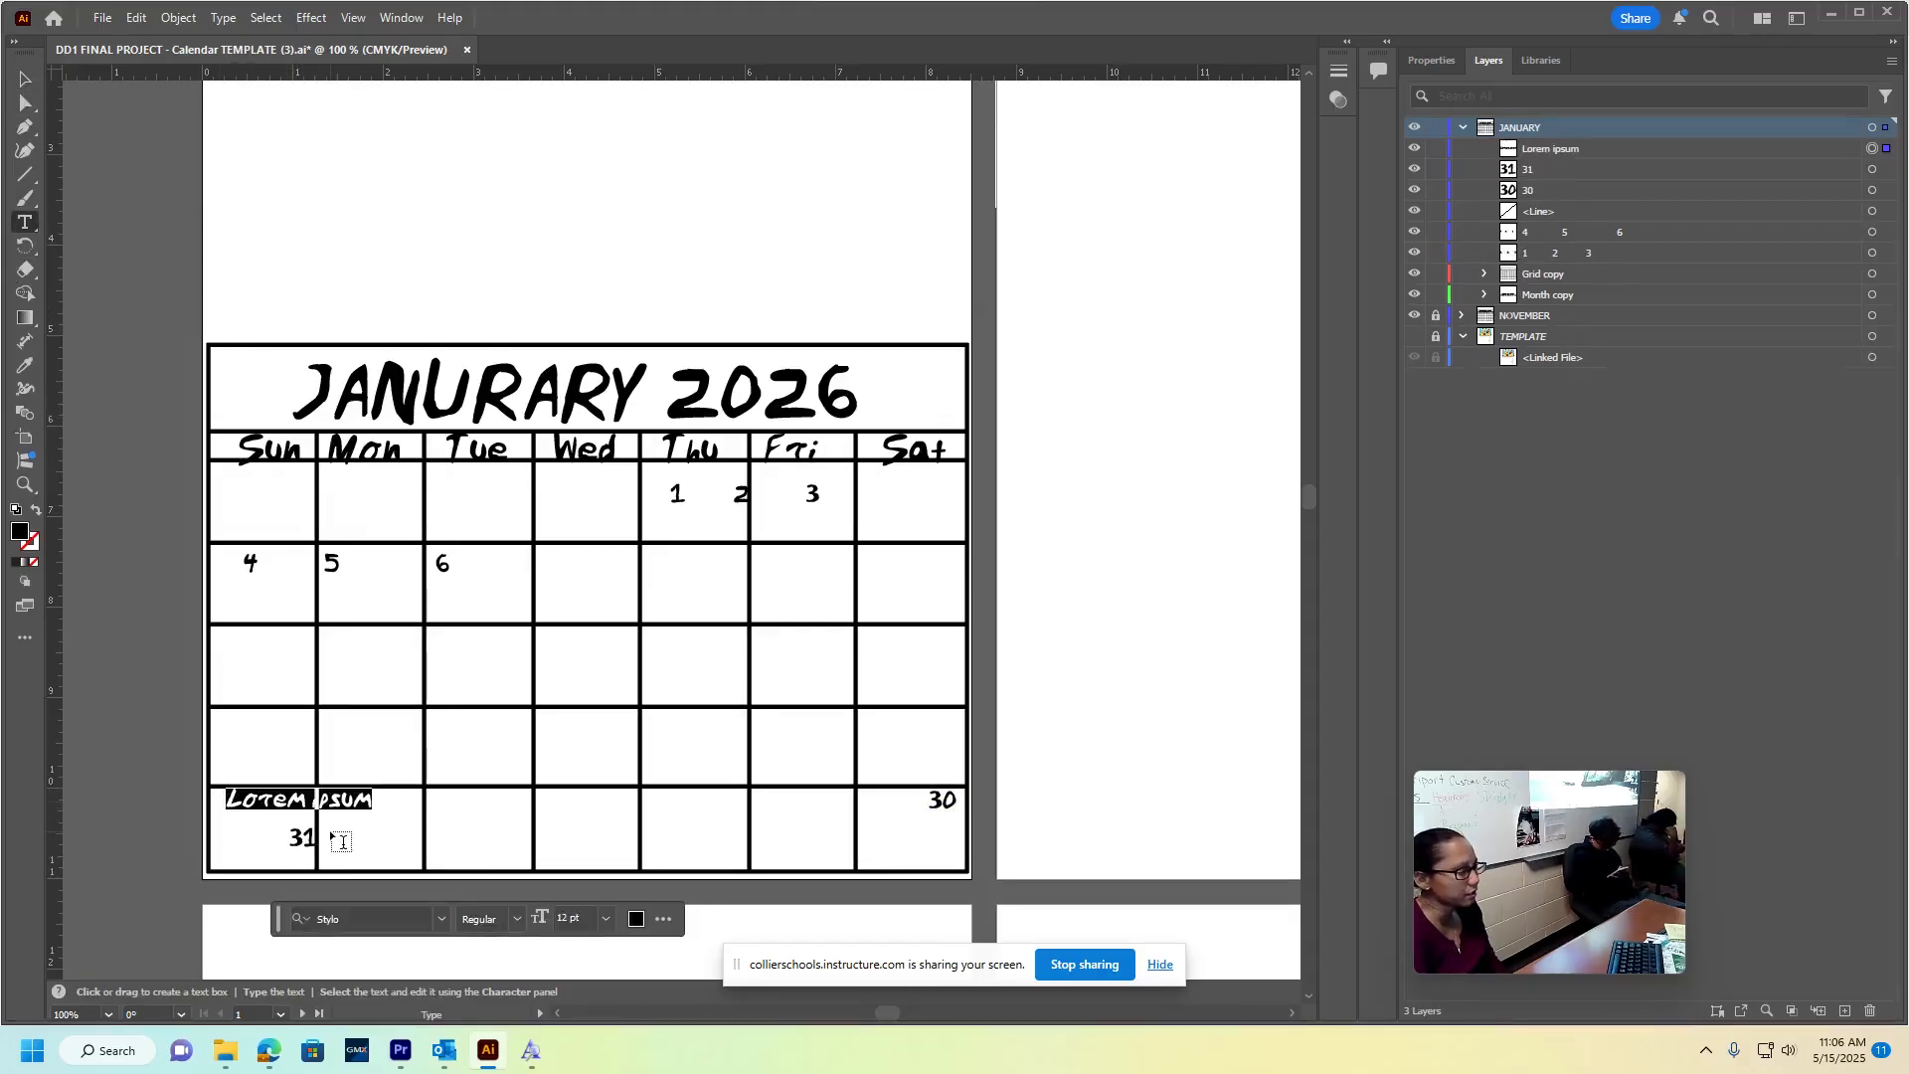
type("25")
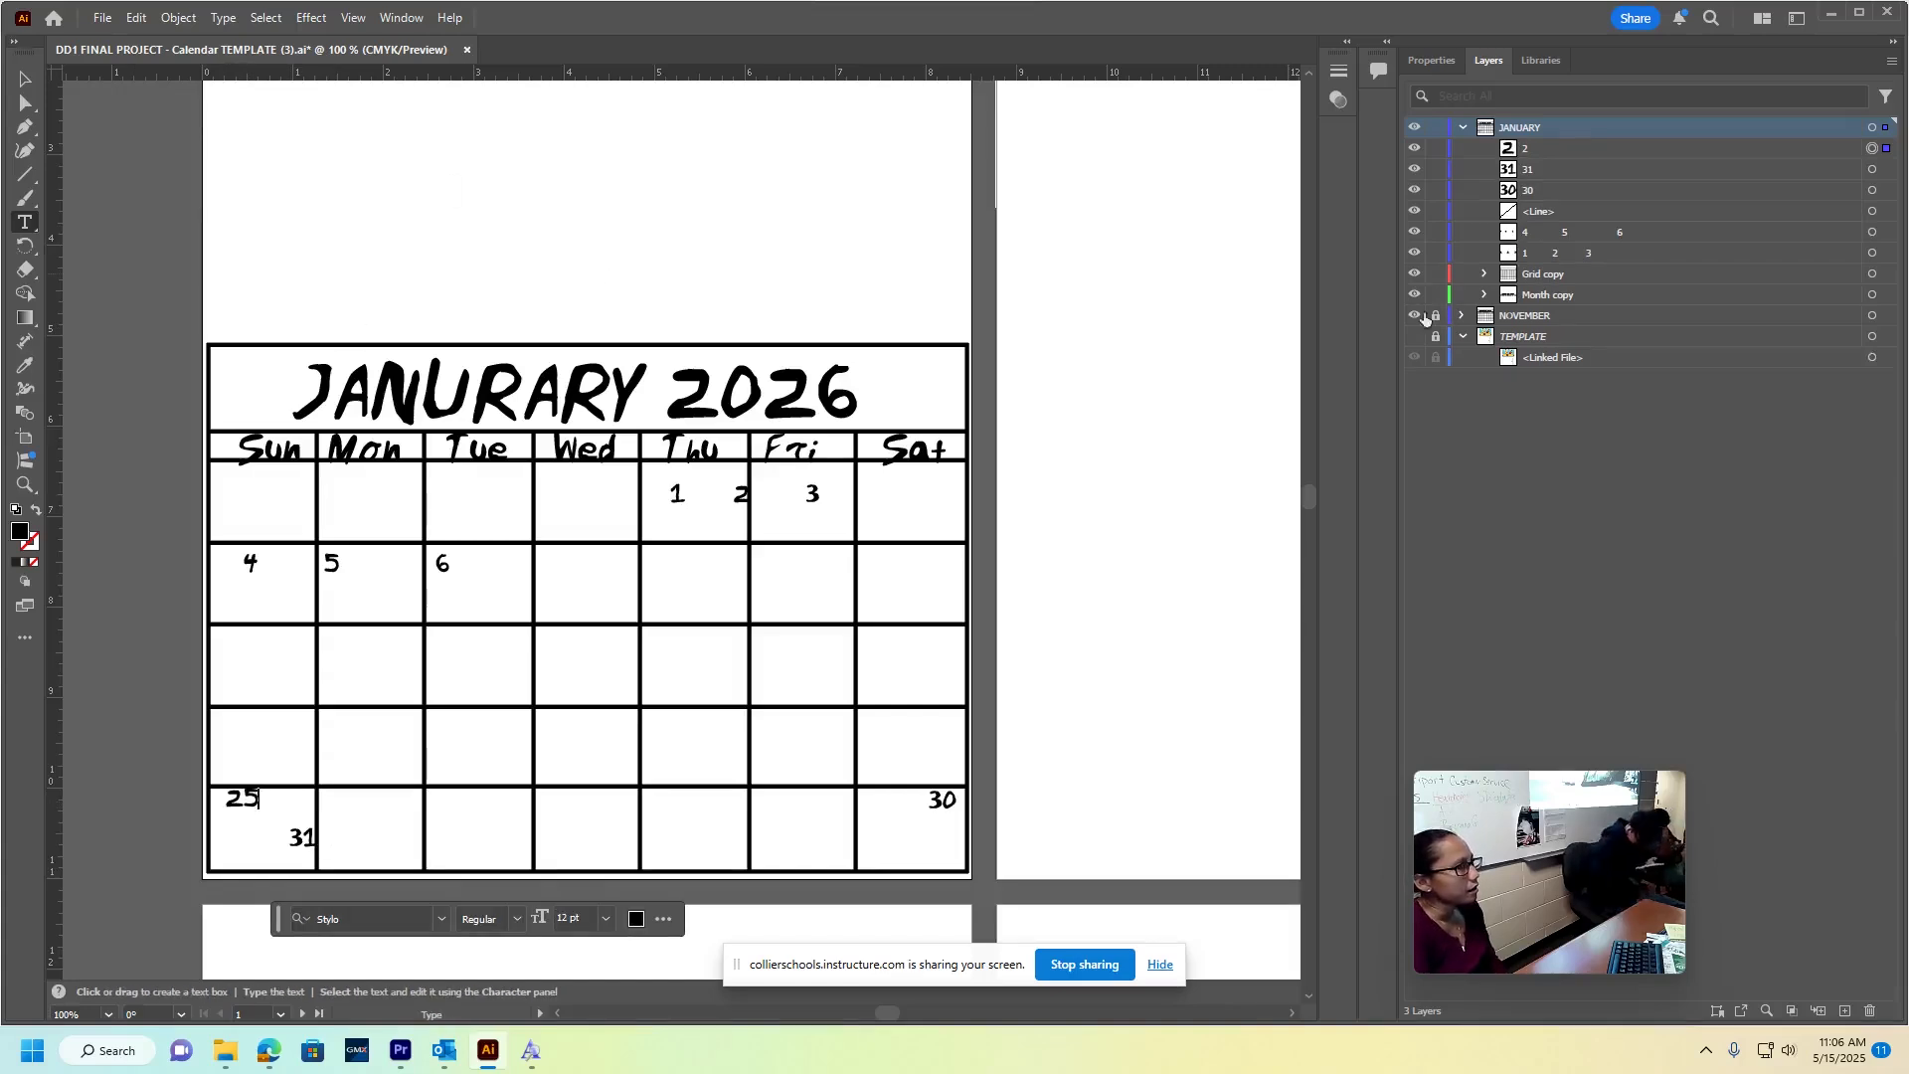
Increase the stroke weight of the black diagonal line in the last row's Sunday cell, and deselect it
left_click(1441, 63)
key("Escape")
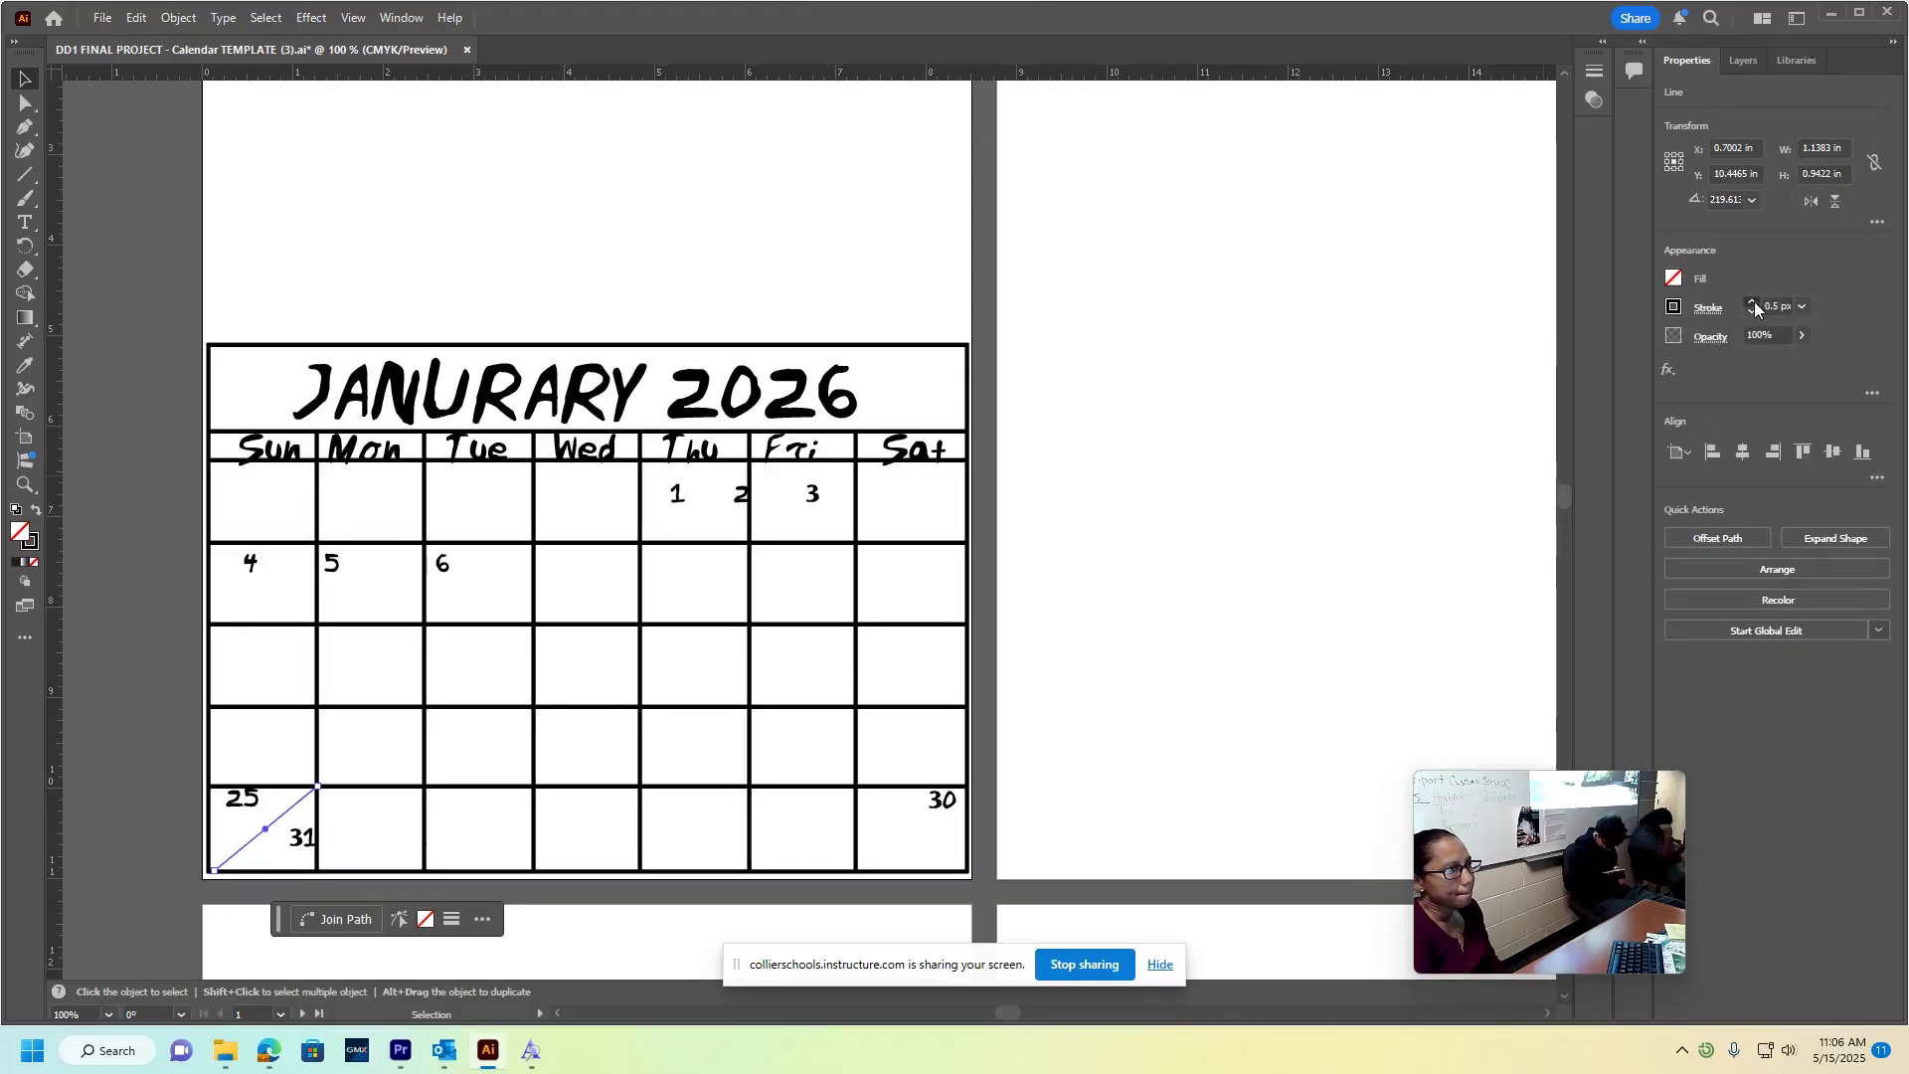
left_click(1754, 301)
left_click(1754, 301)
left_click(1753, 302)
left_click(1754, 301)
left_click(1177, 546)
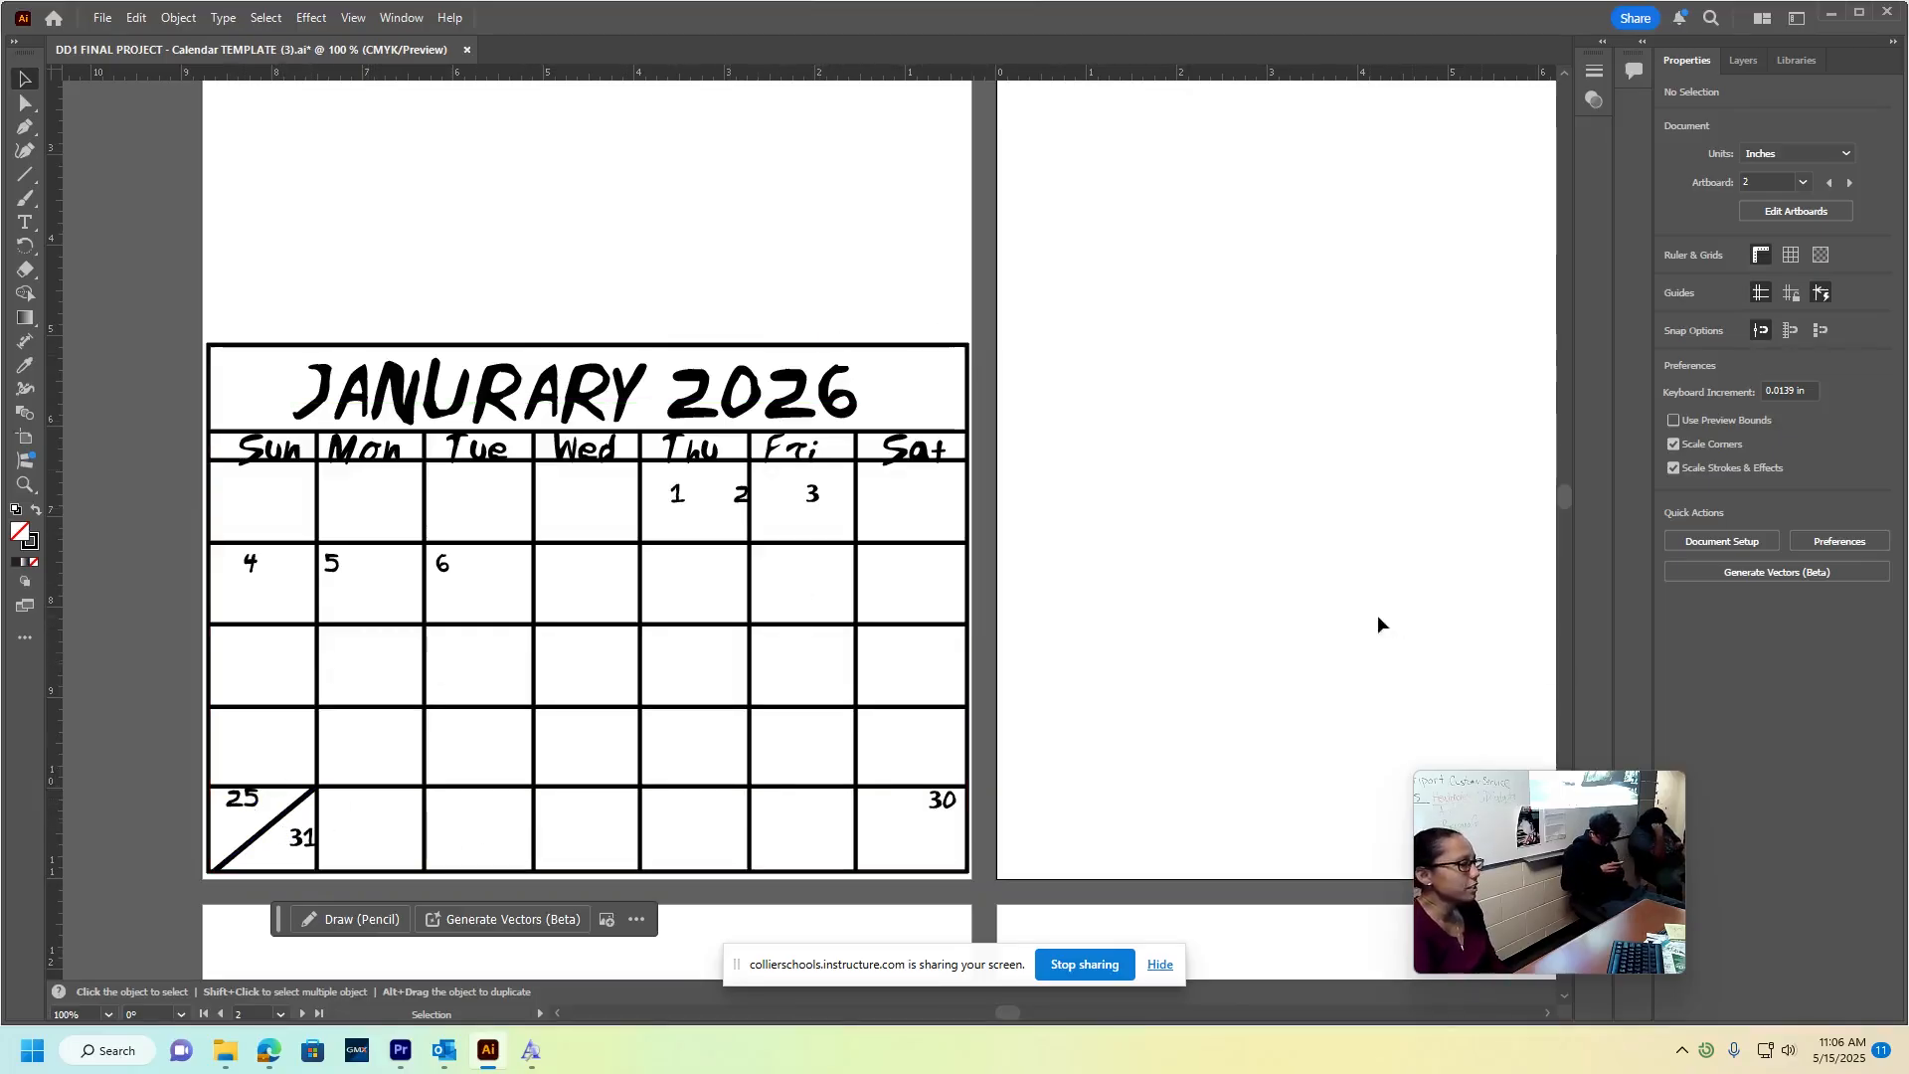
Start a Save As of the calendar document, choosing to save on the computer instead of Creative Cloud
scroll(1353, 618, "down", 1)
scroll(1102, 781, "up", 2)
key("ctrl+minus")
key("ctrl+minus")
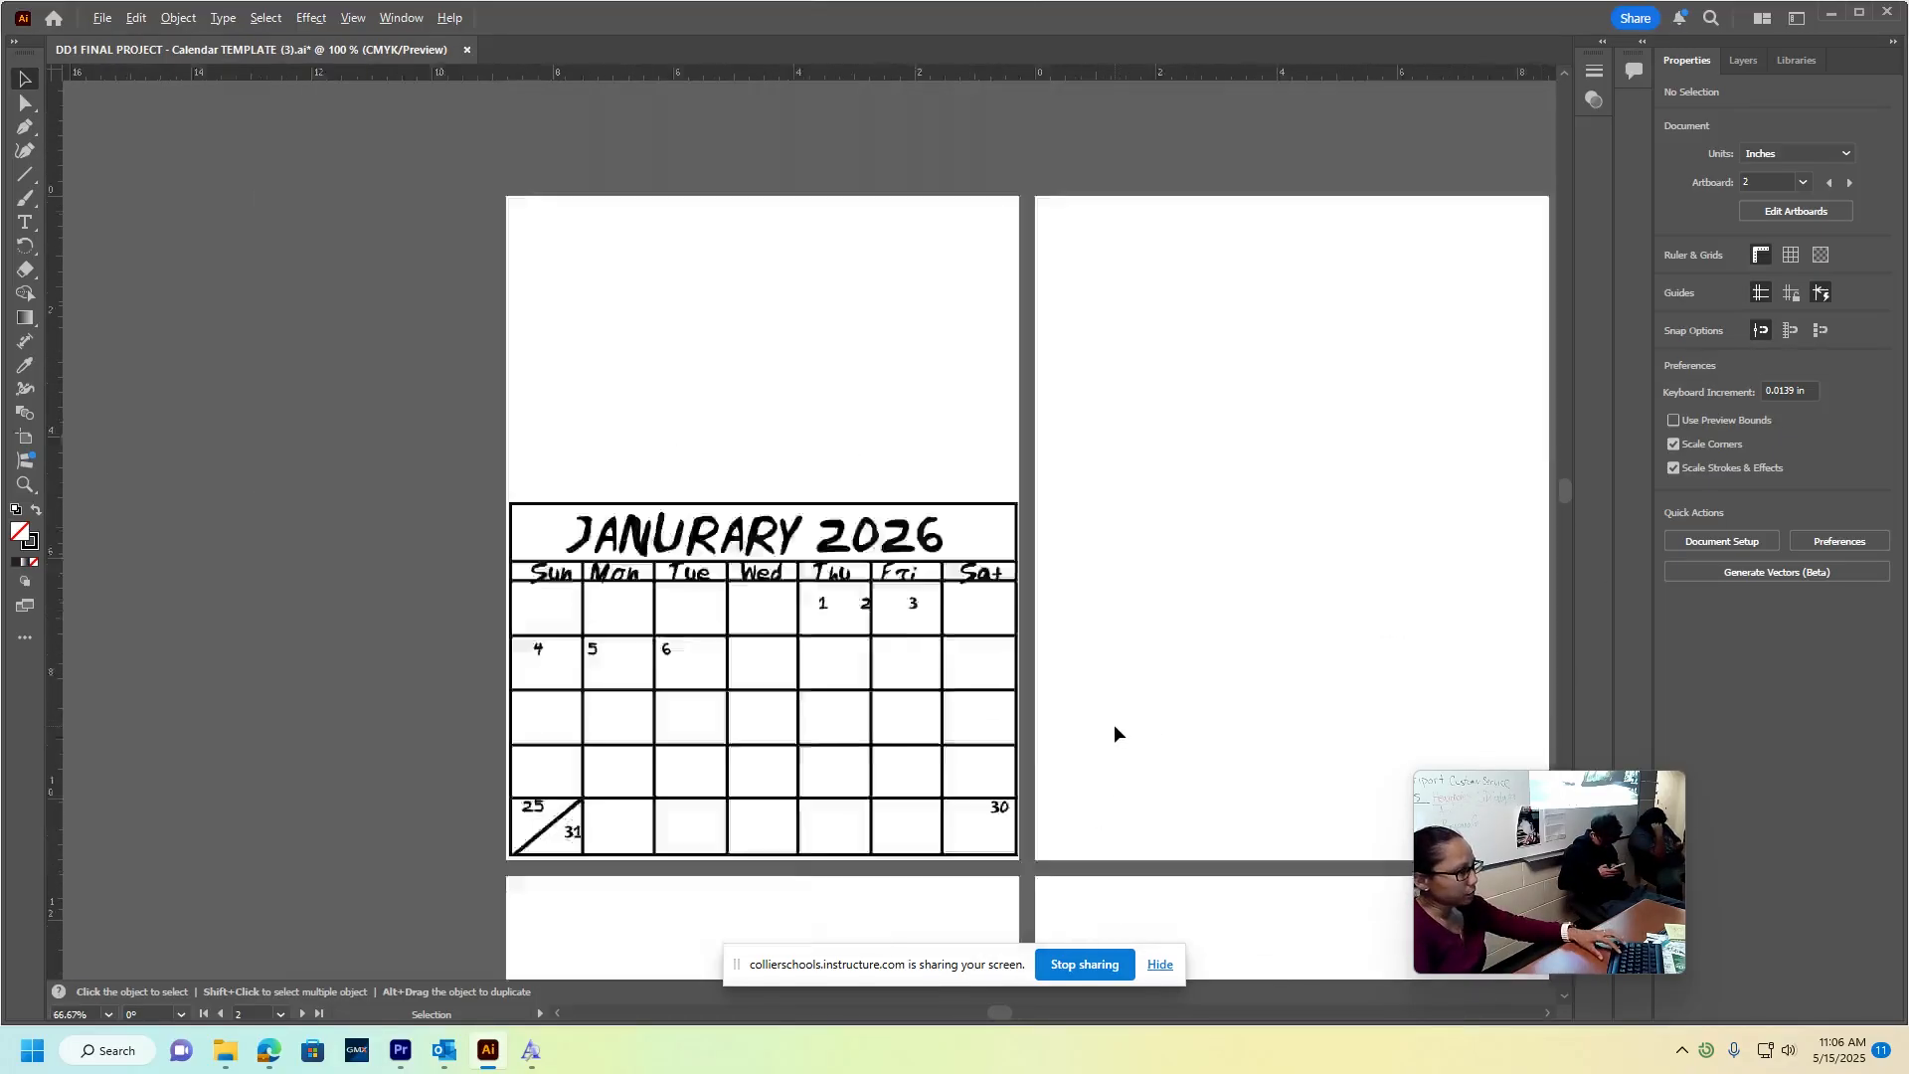
left_click_drag(1233, 690, 738, 348)
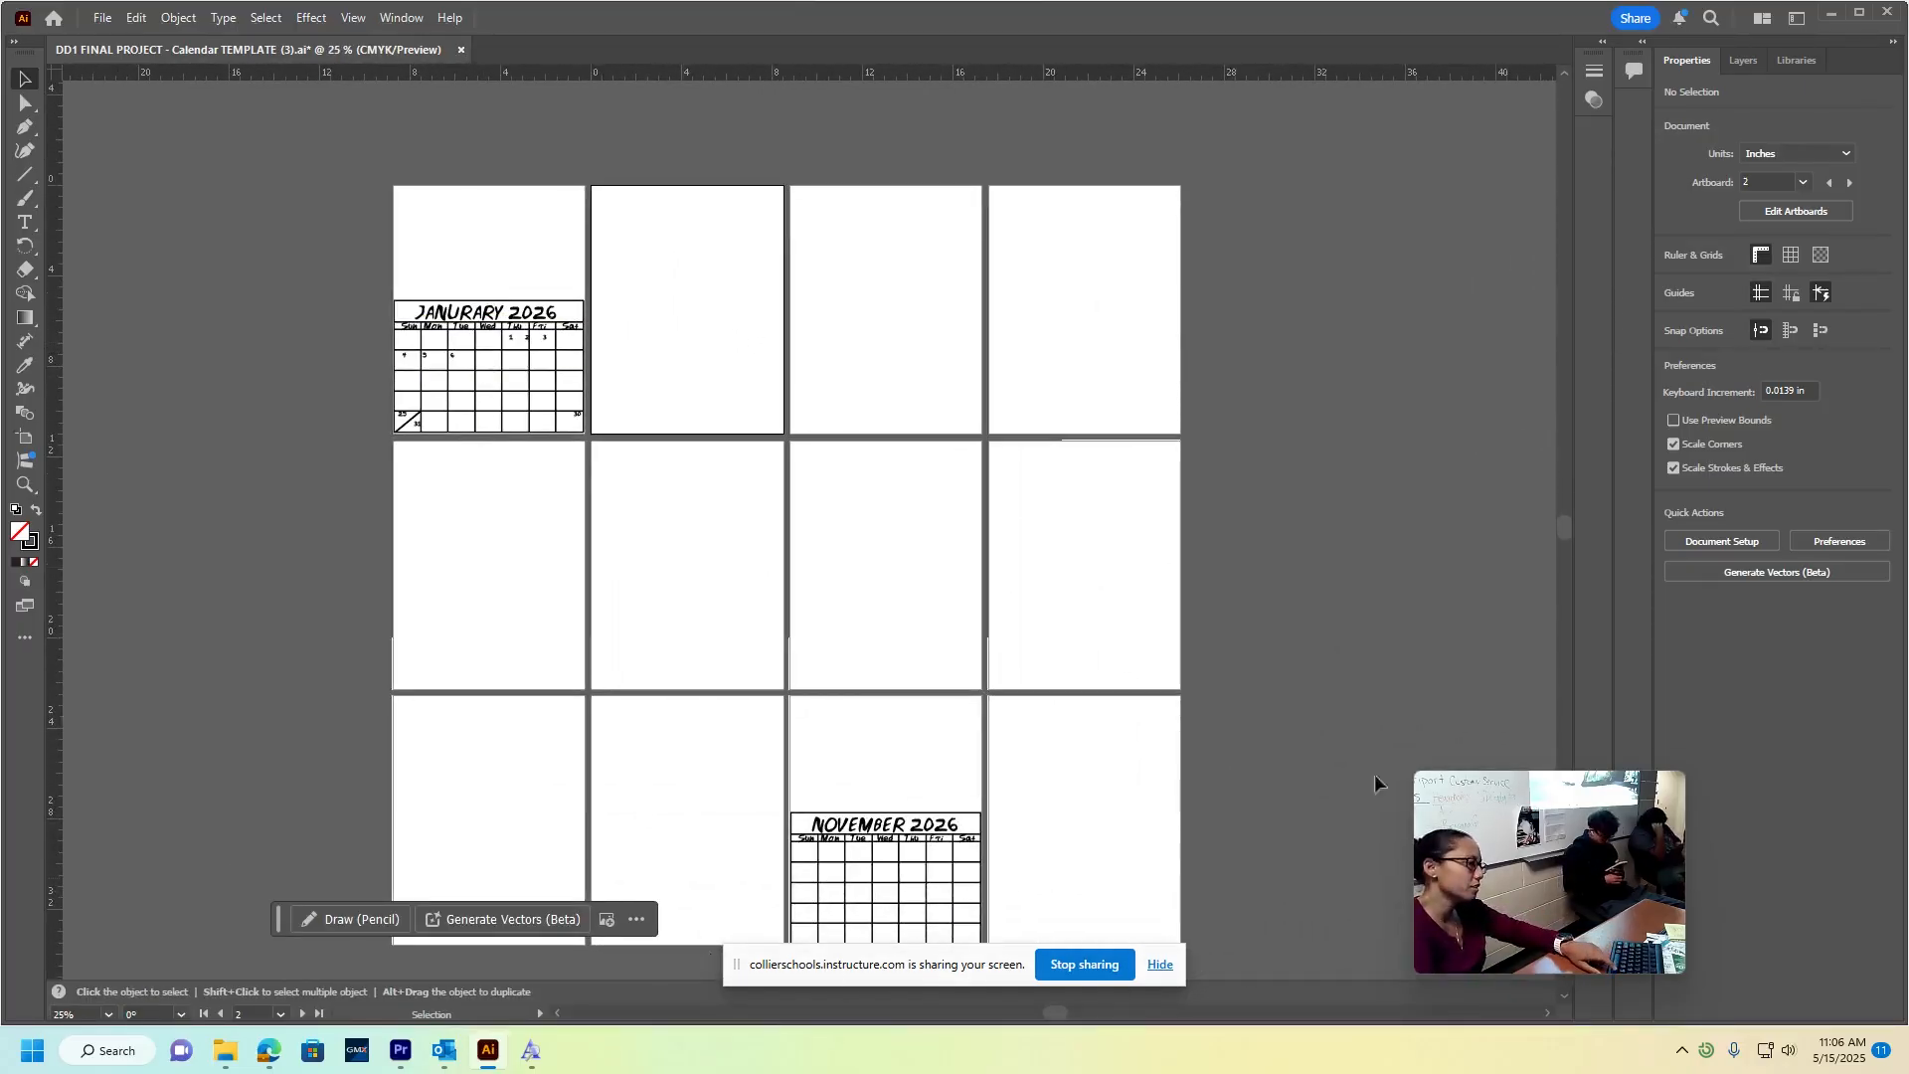
scroll(978, 666, "down", 1)
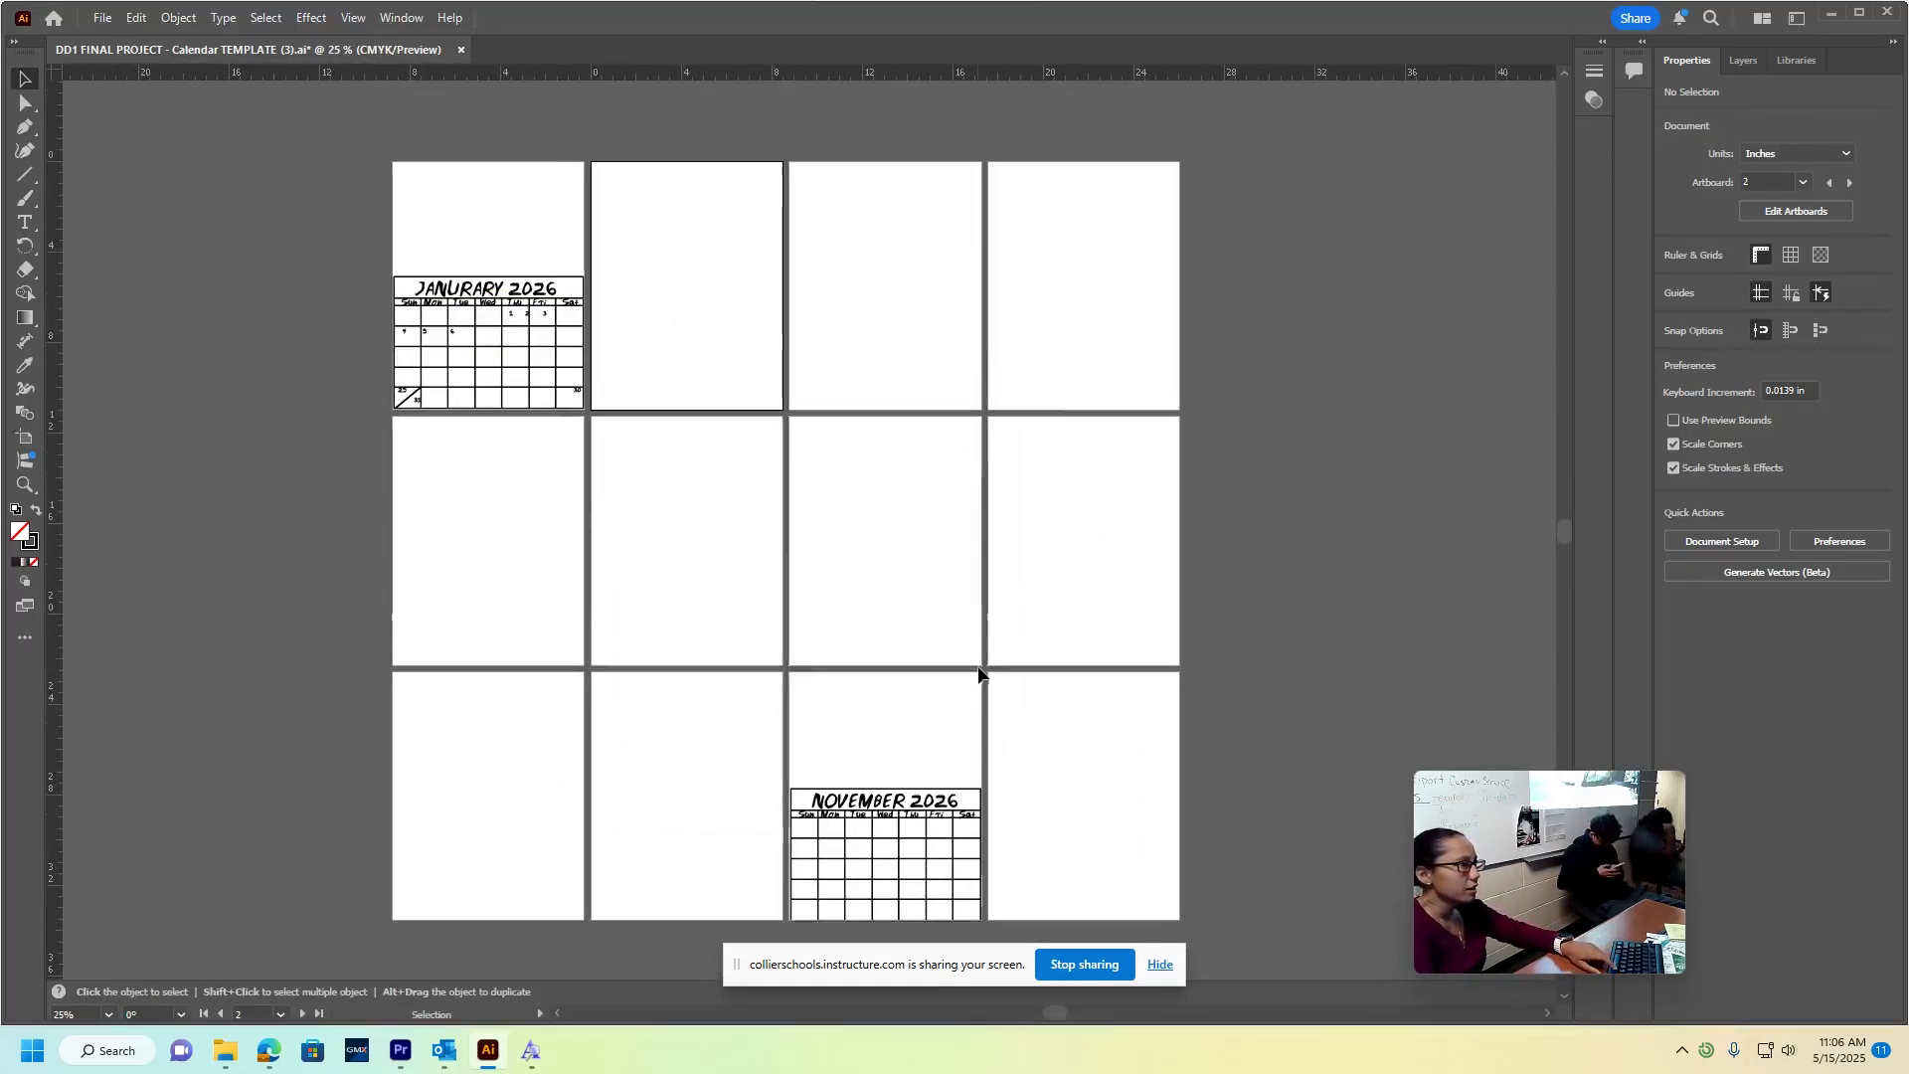
left_click(105, 26)
left_click(149, 225)
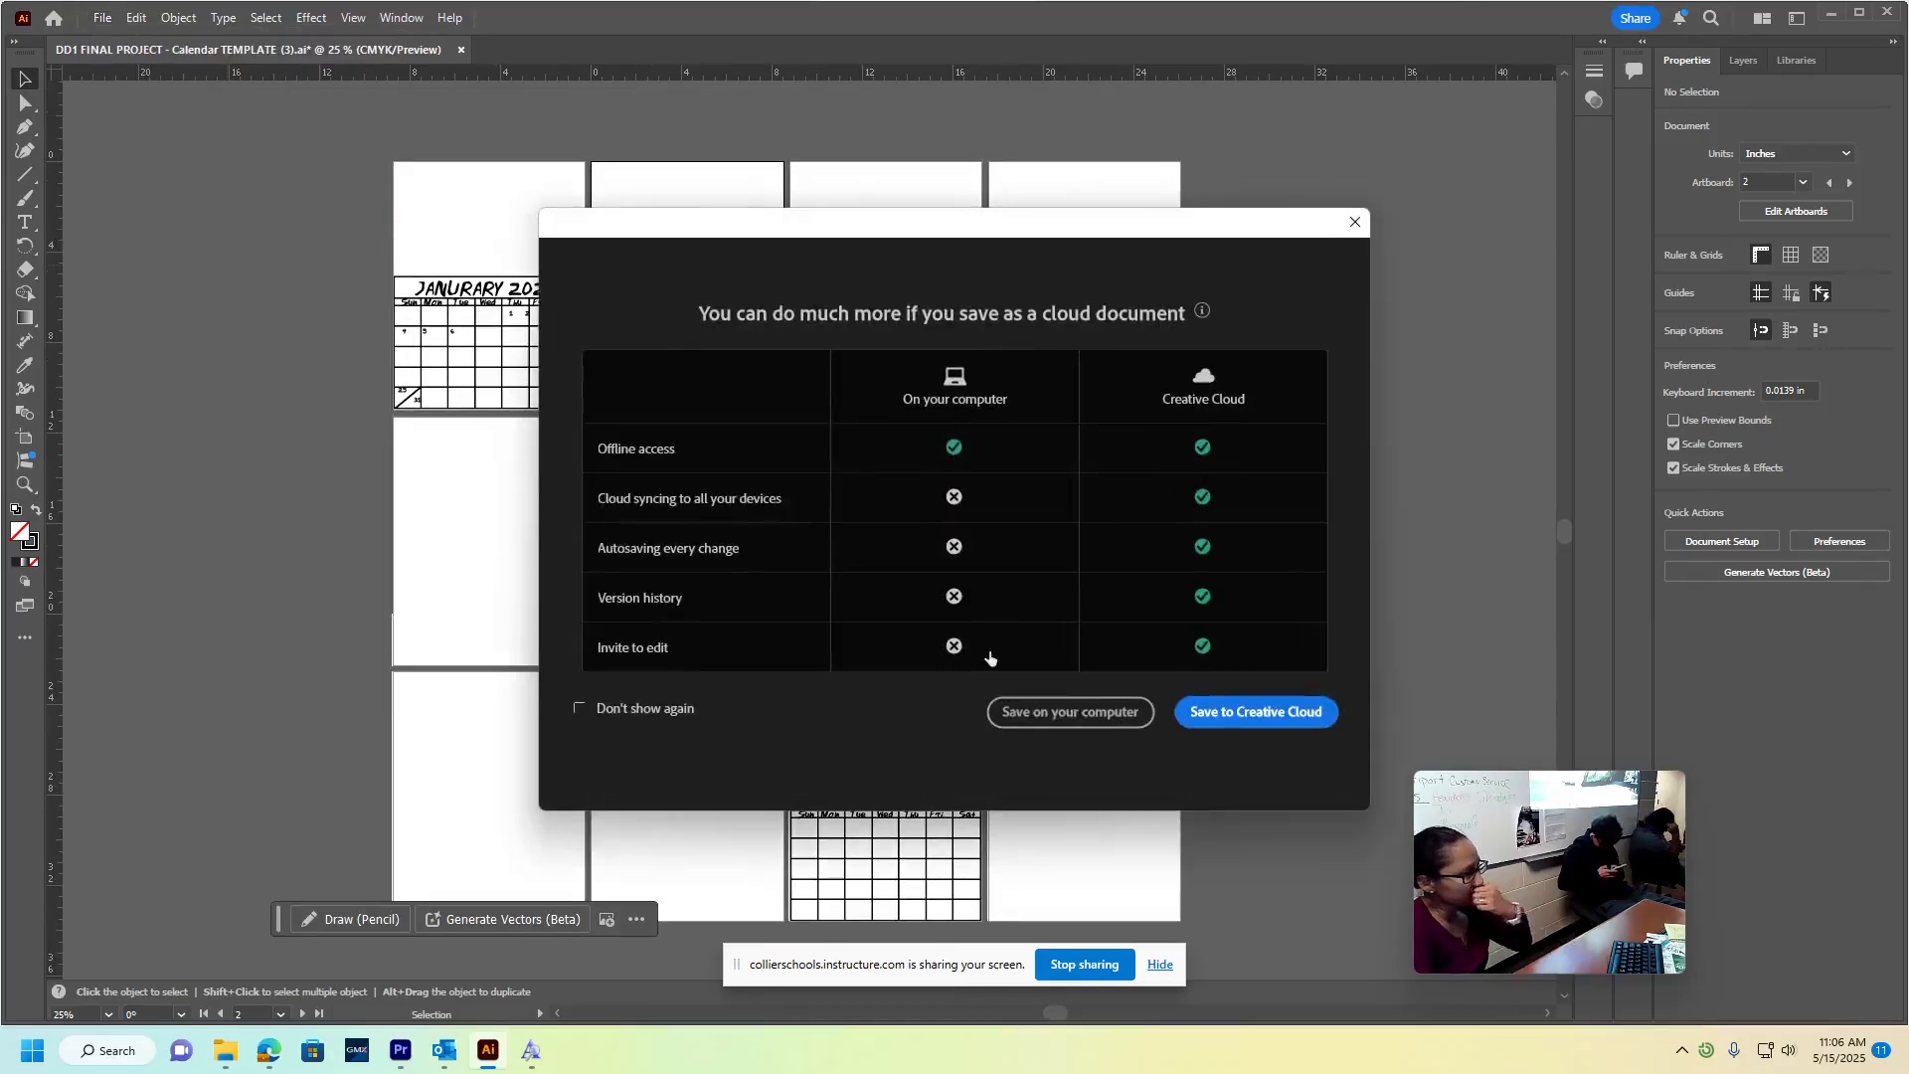
left_click(1024, 712)
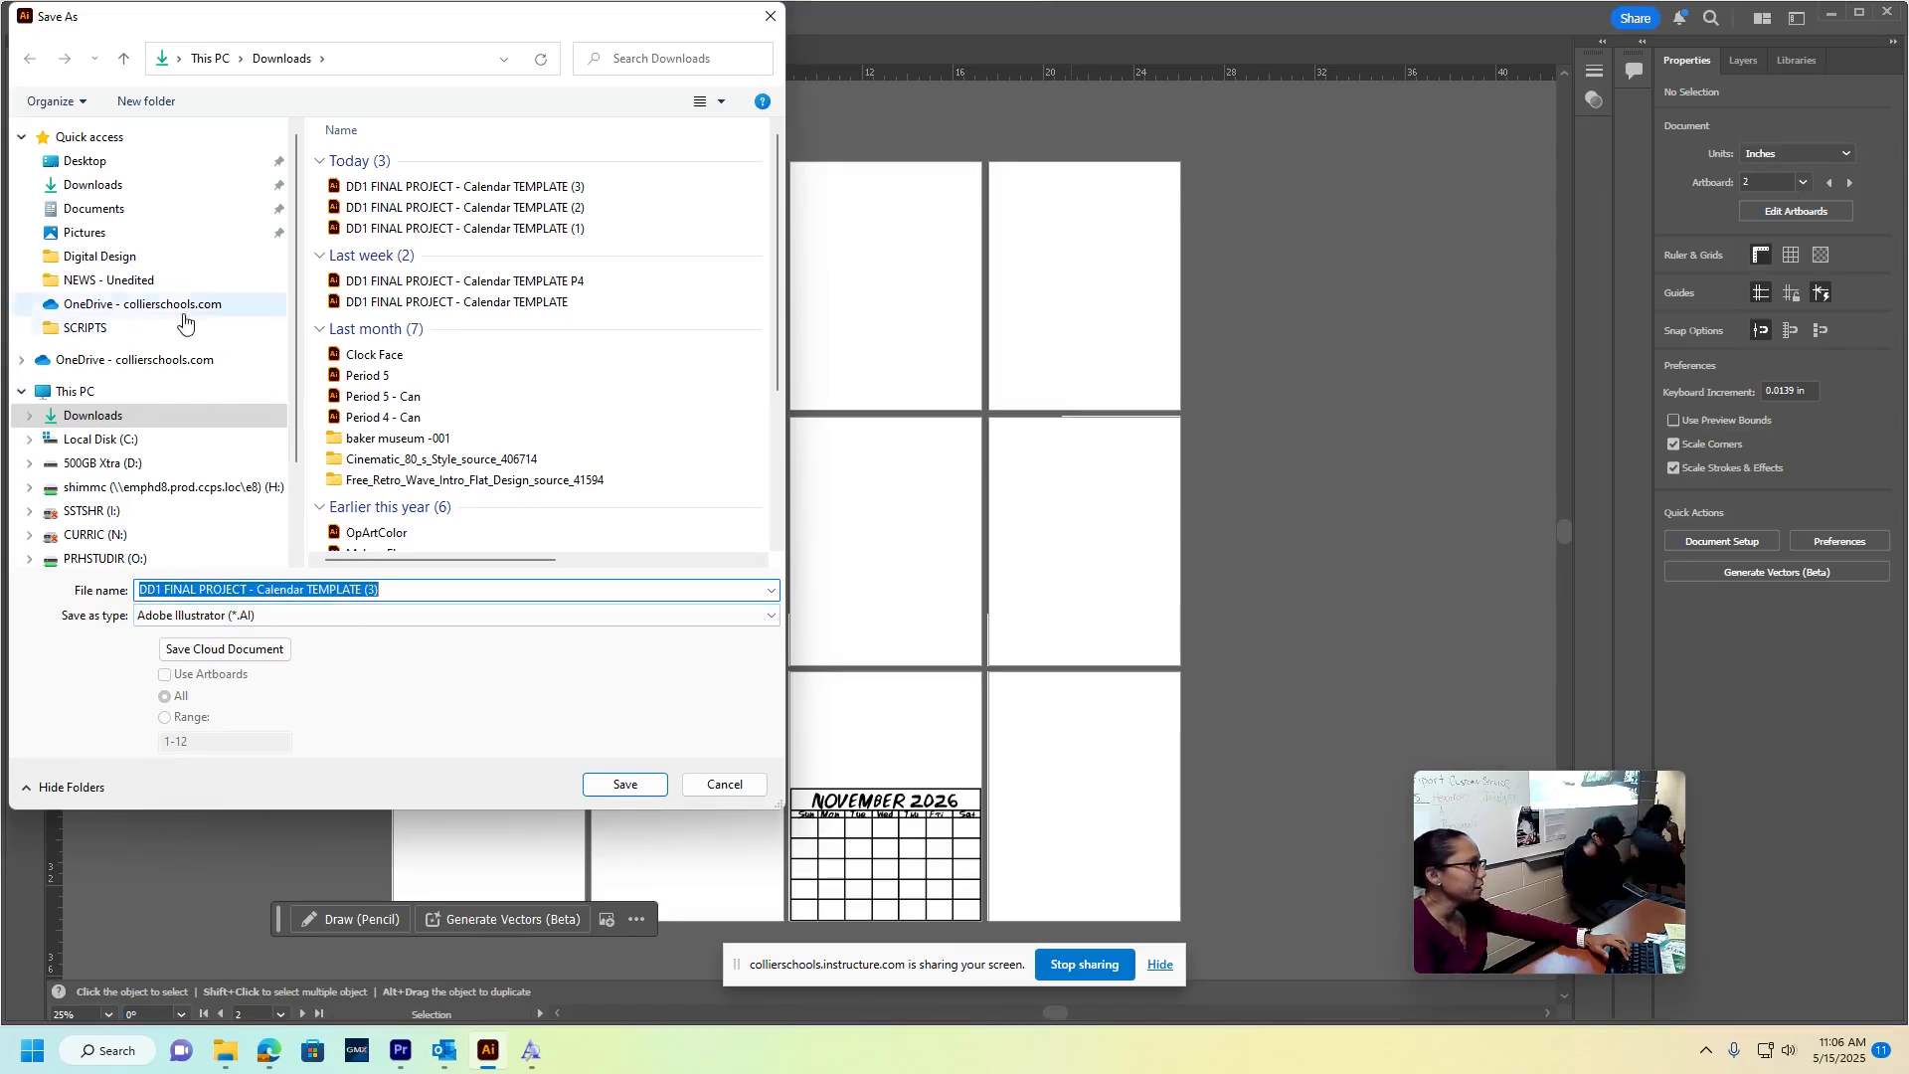
Save the file as "DD1 FINAL PROJECT - Calendar TEMPLATE" in the OneDrive folder CLASSES > Digital Design > Digital Design 1, accepting the Illustrator options
left_click(237, 306)
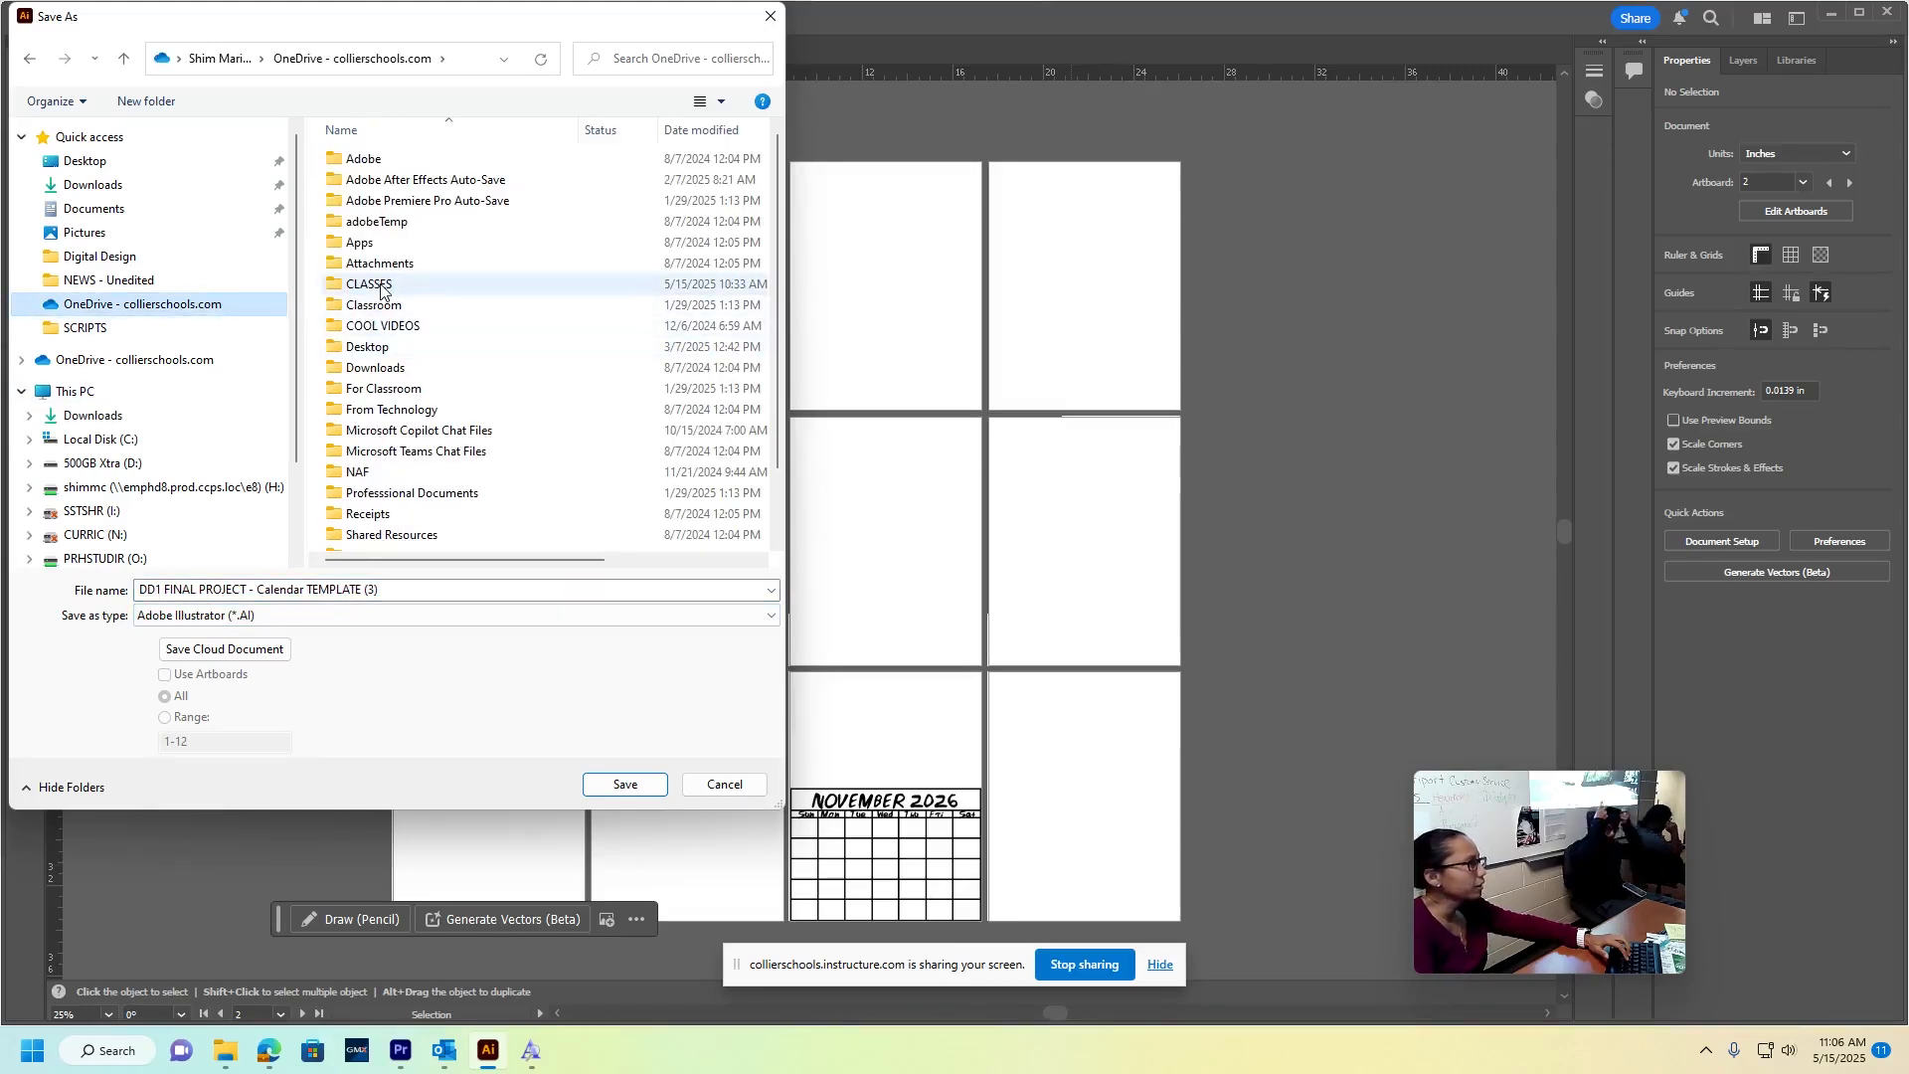
left_click(350, 593)
key("End")
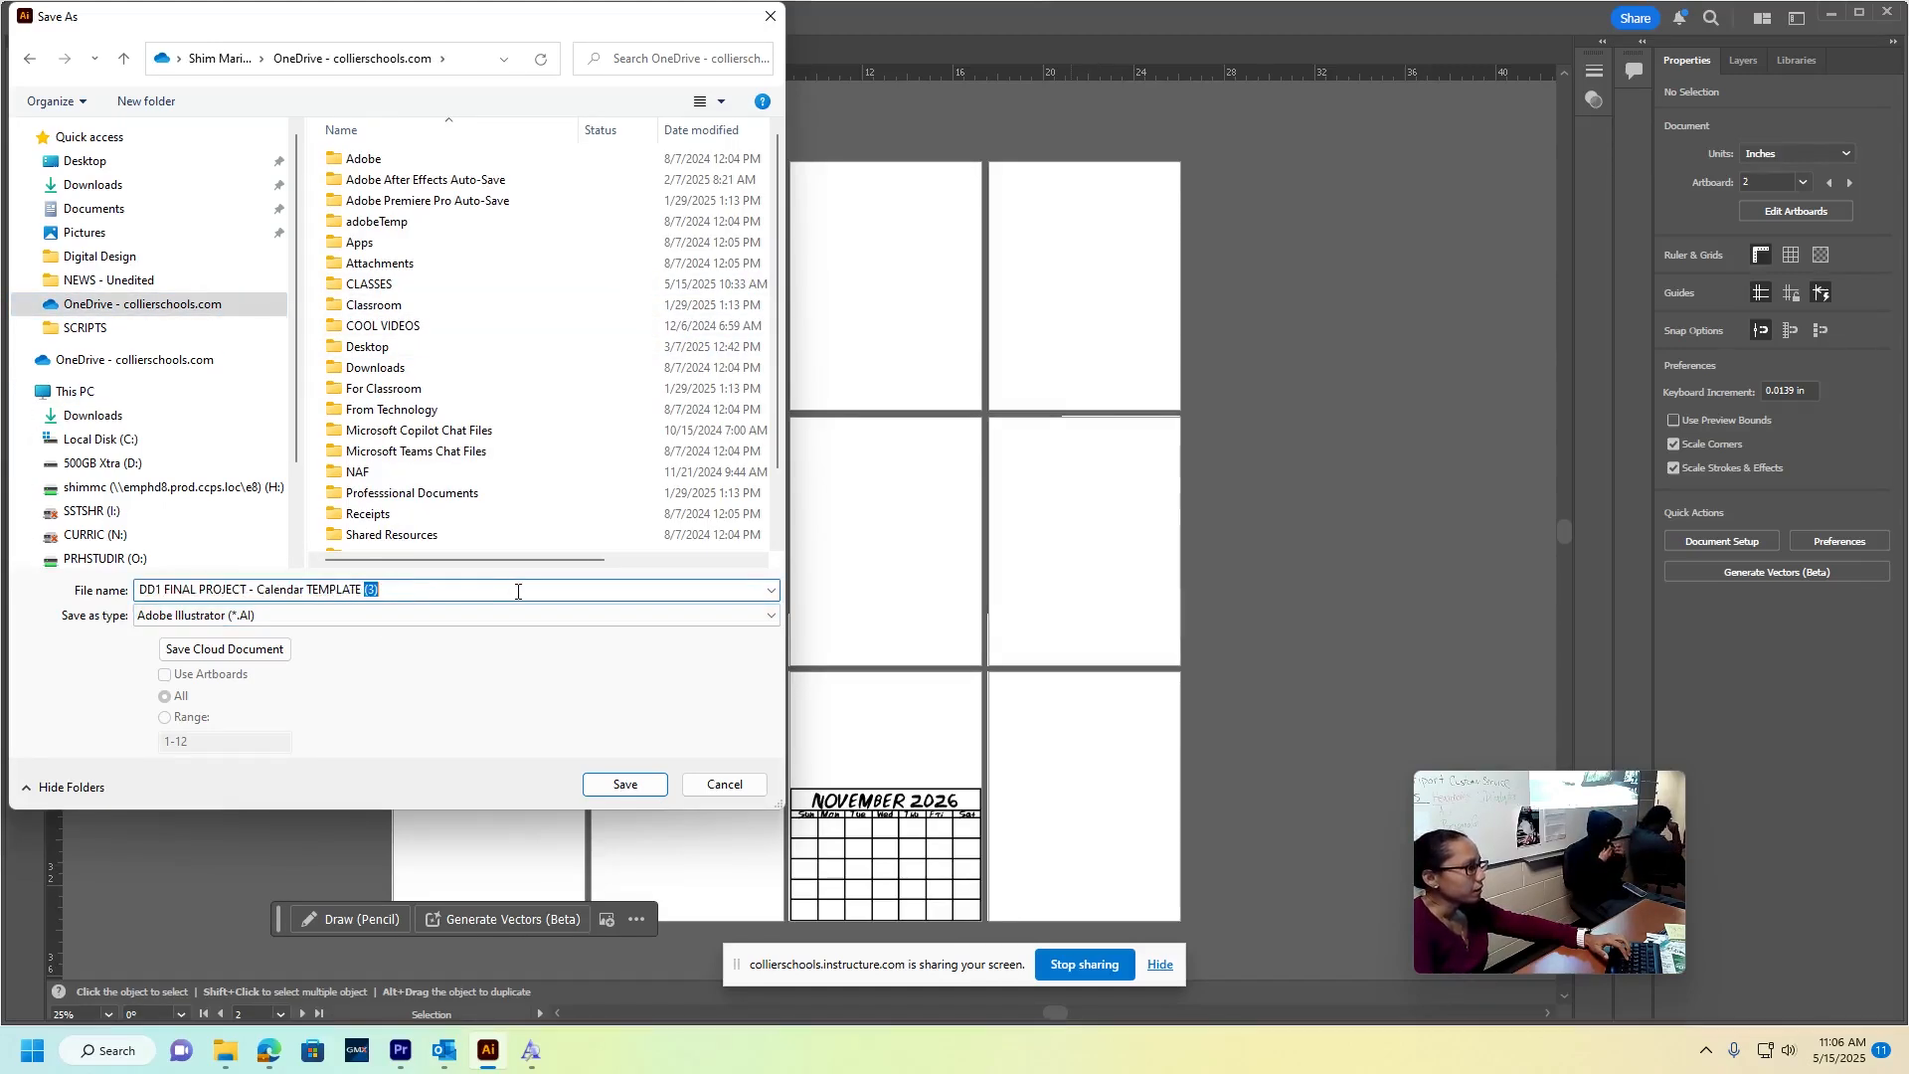
key("BackSpace")
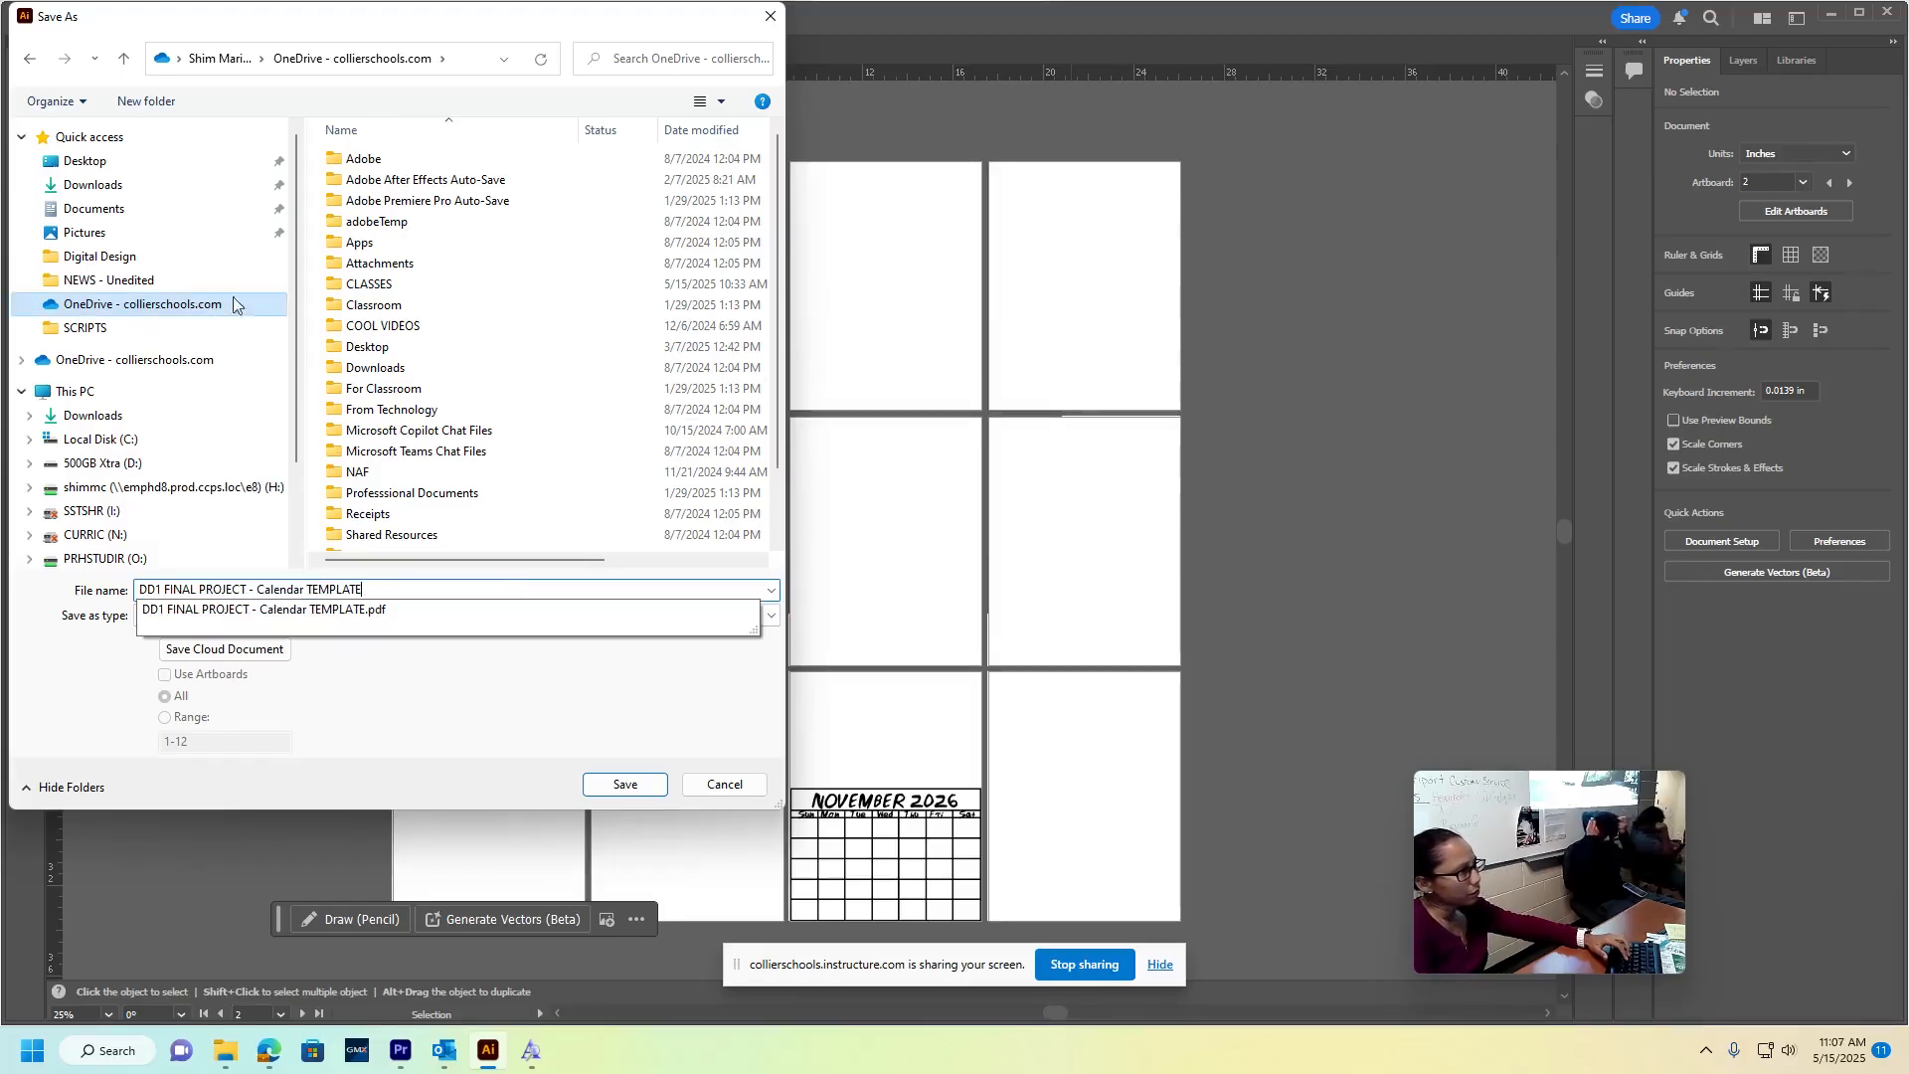
double_click(376, 286)
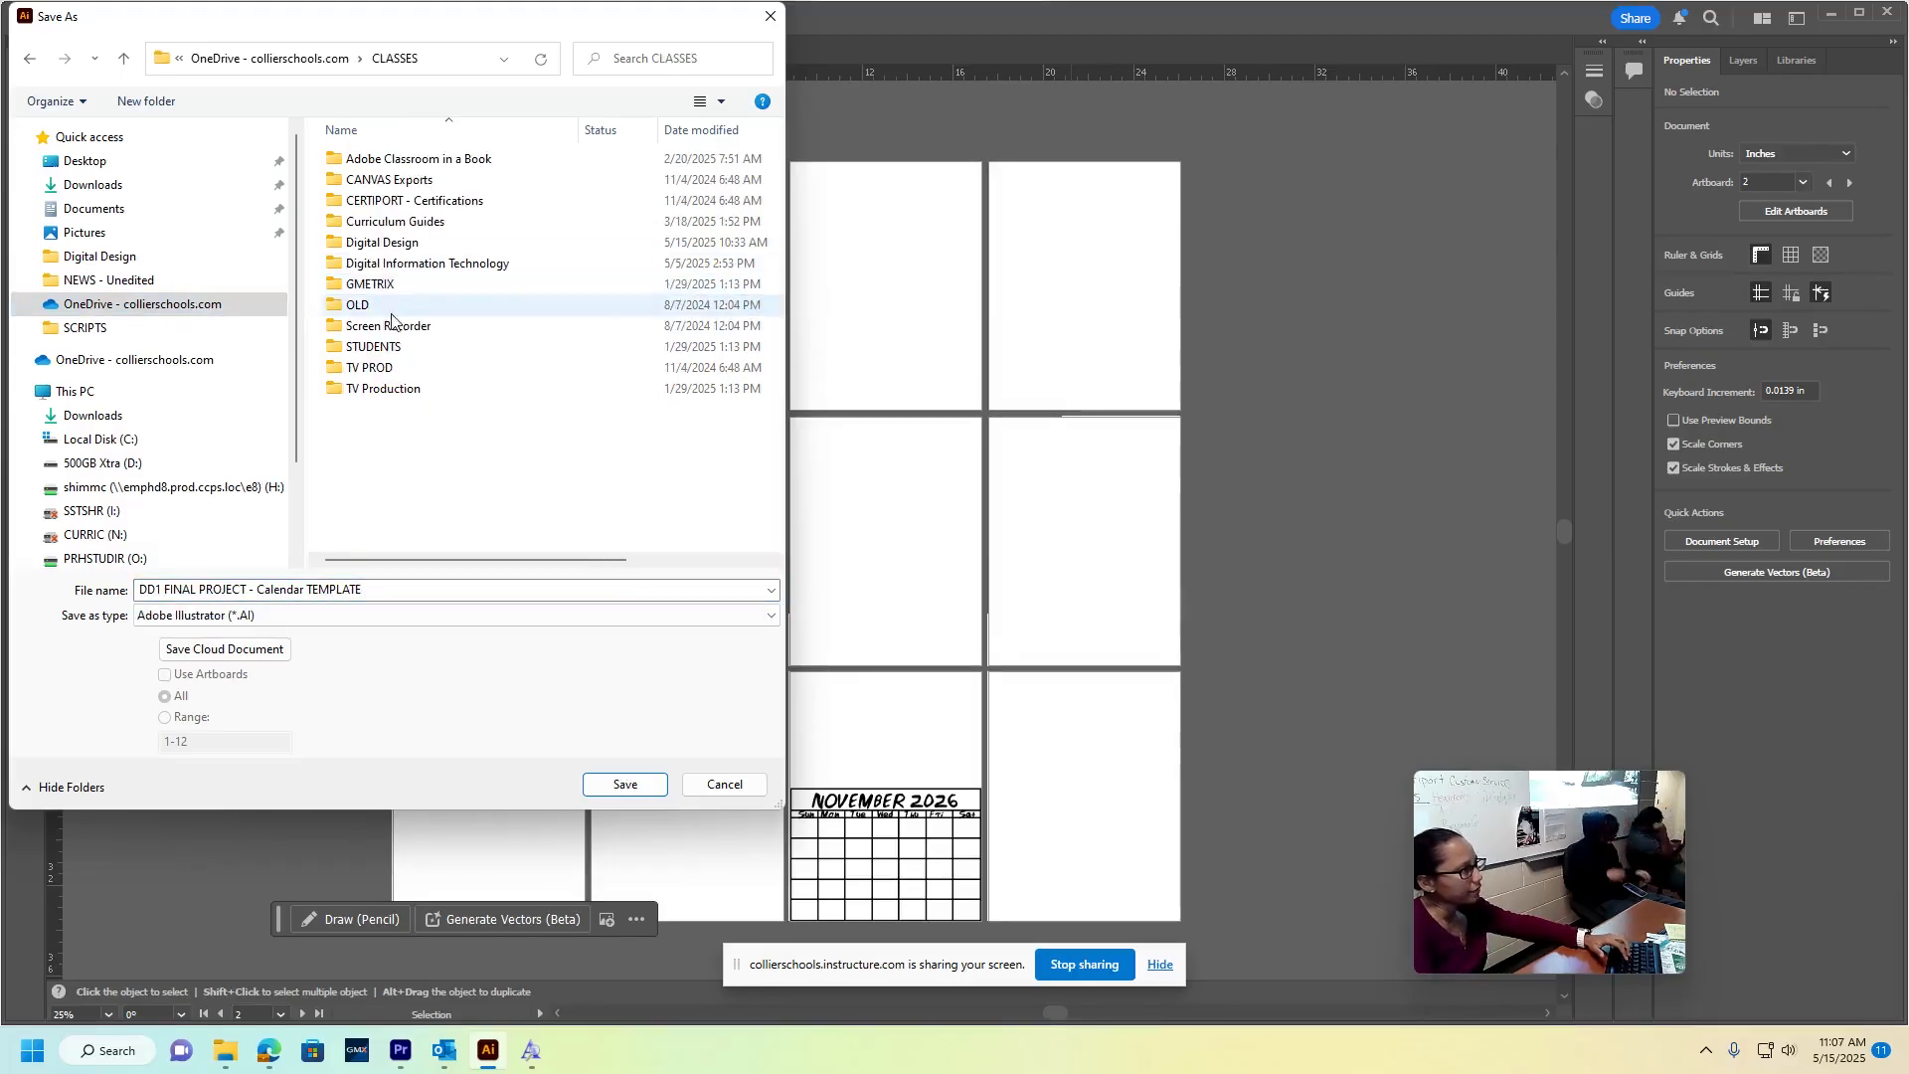
double_click(410, 244)
double_click(412, 201)
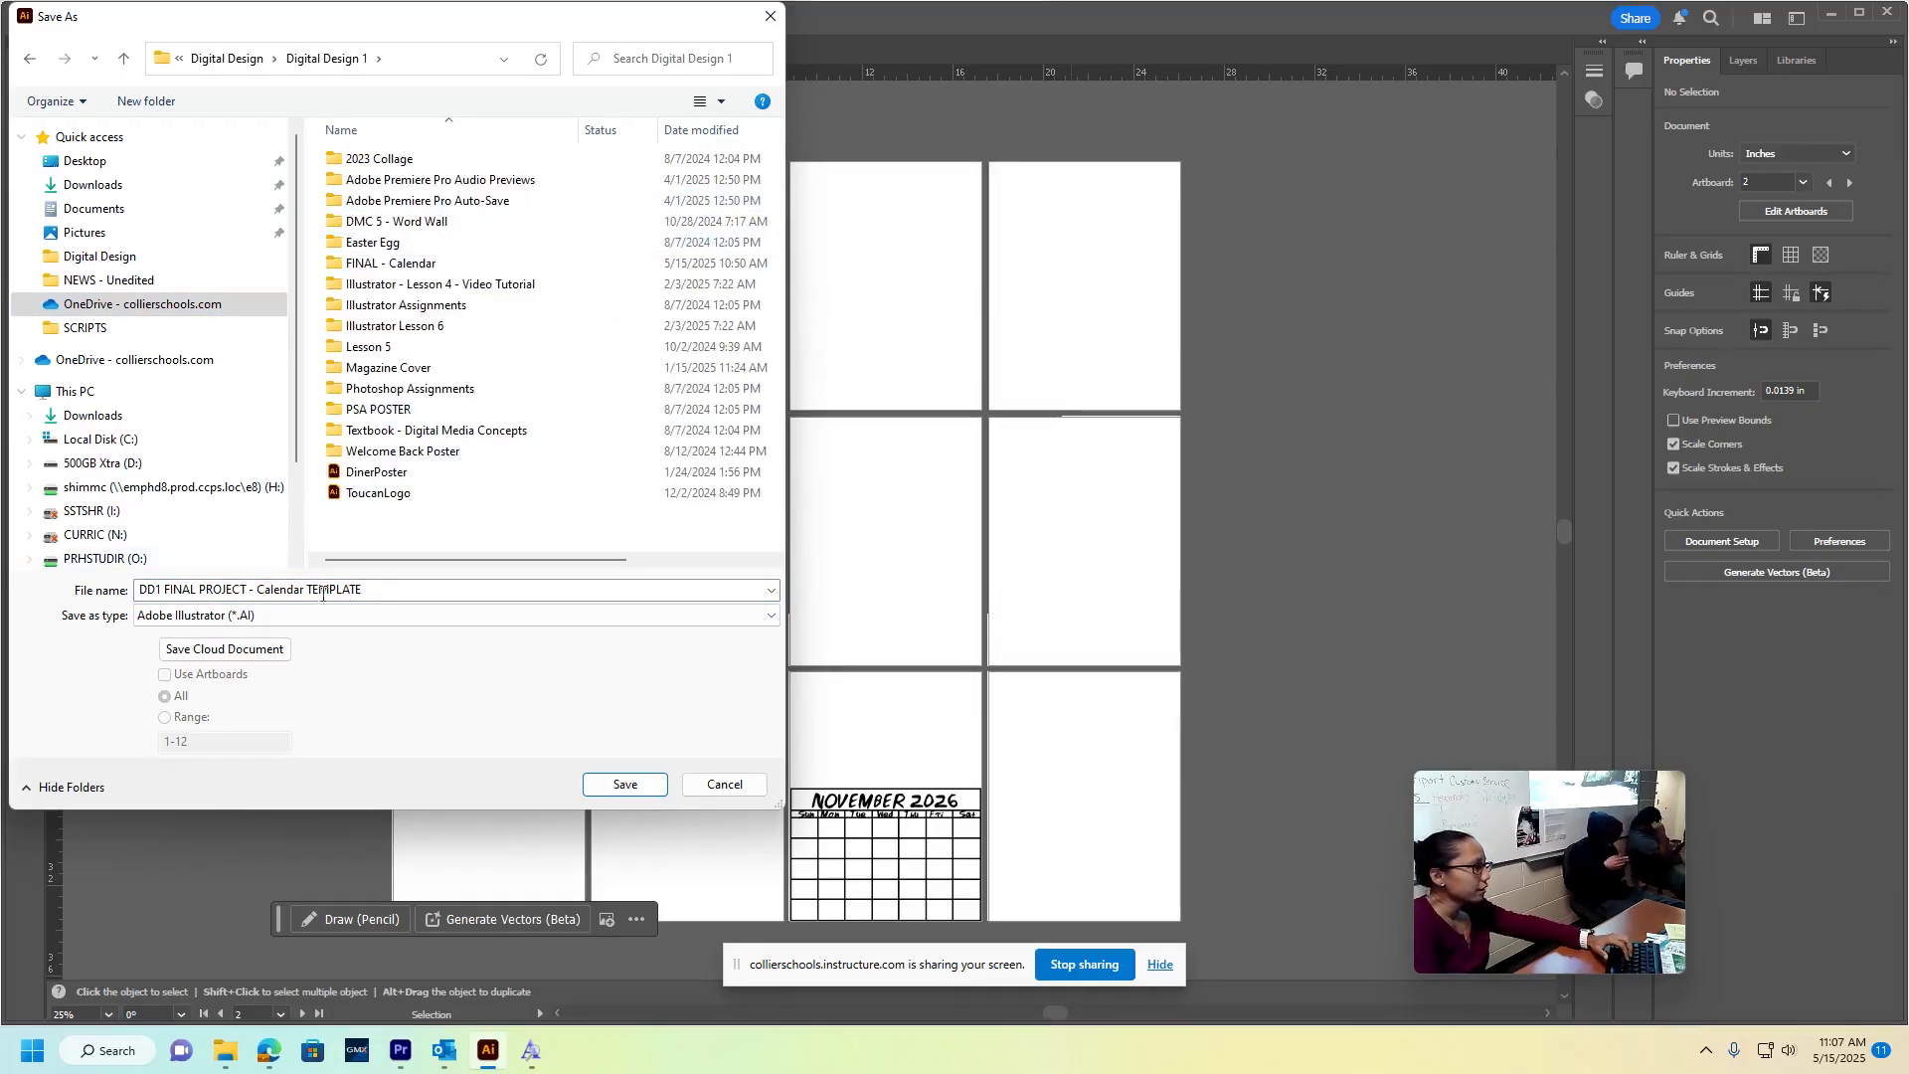
left_click(625, 785)
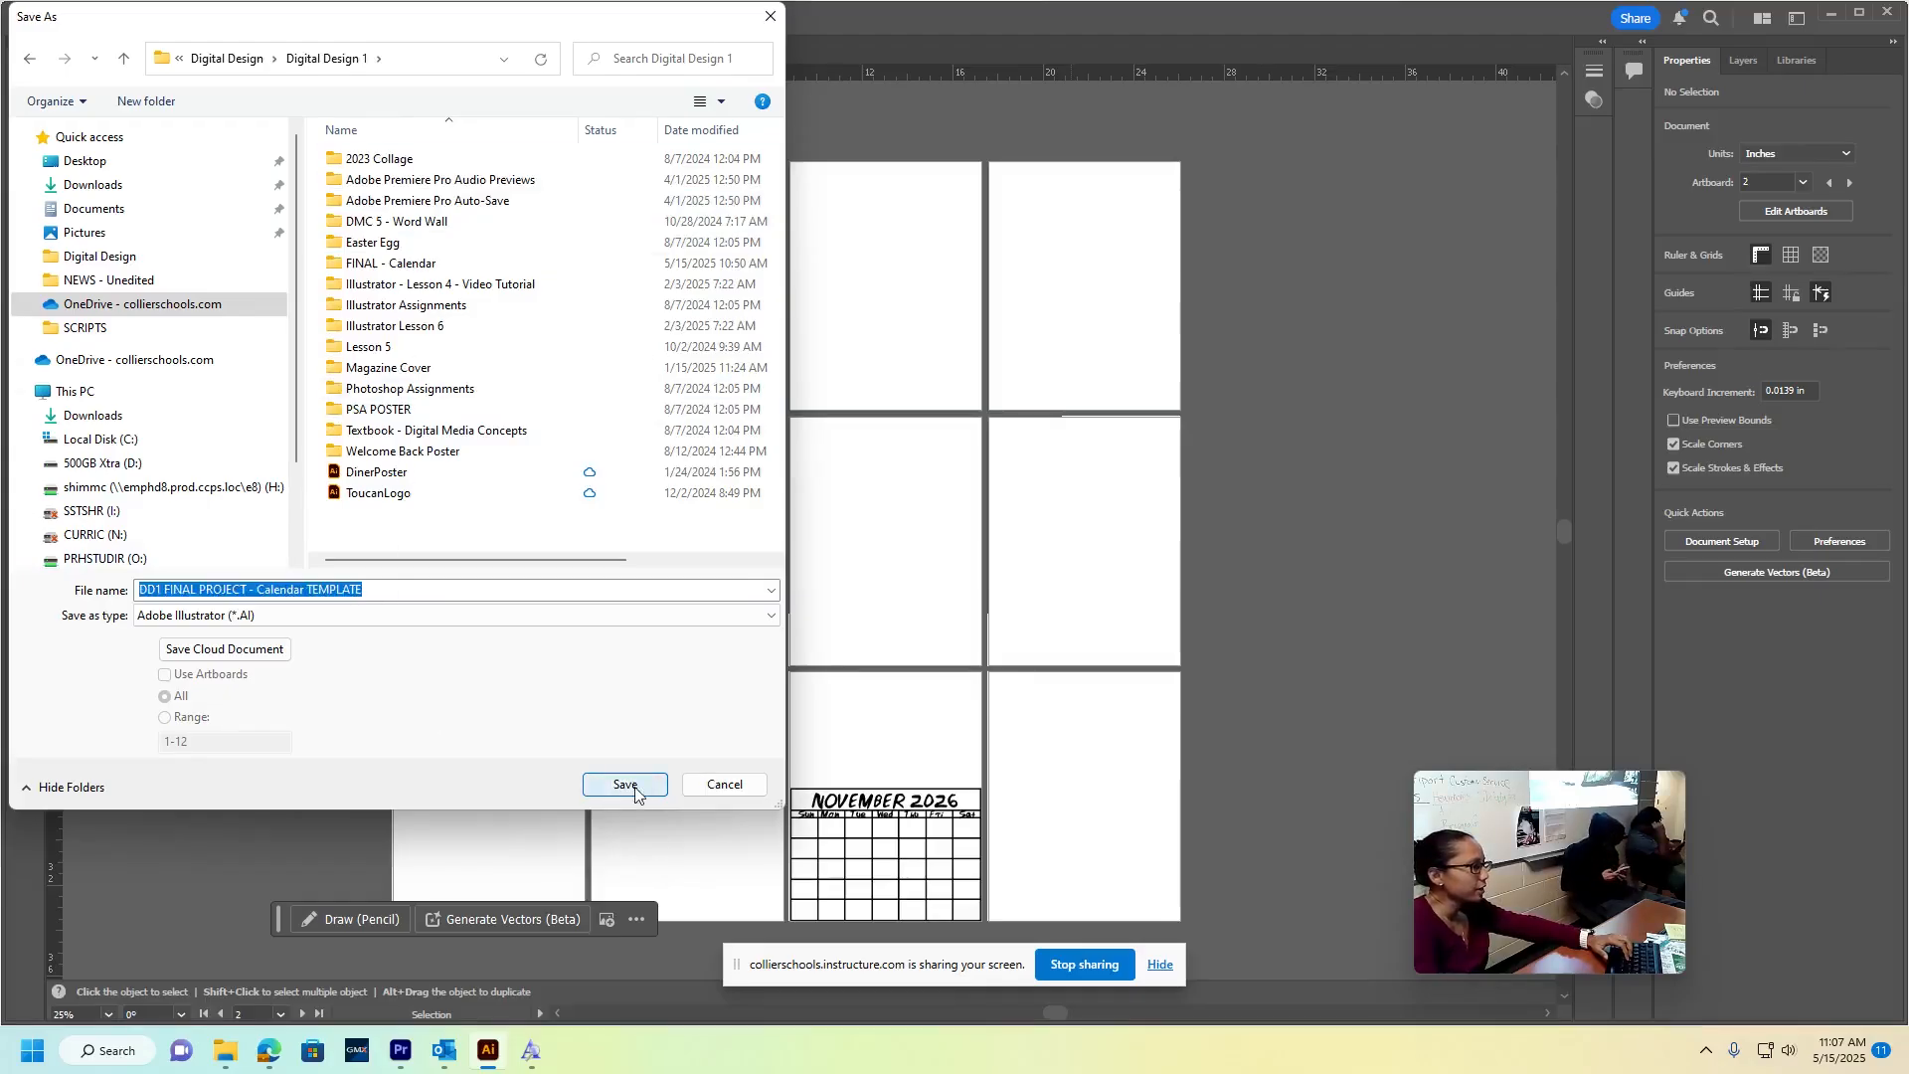
left_click(1039, 799)
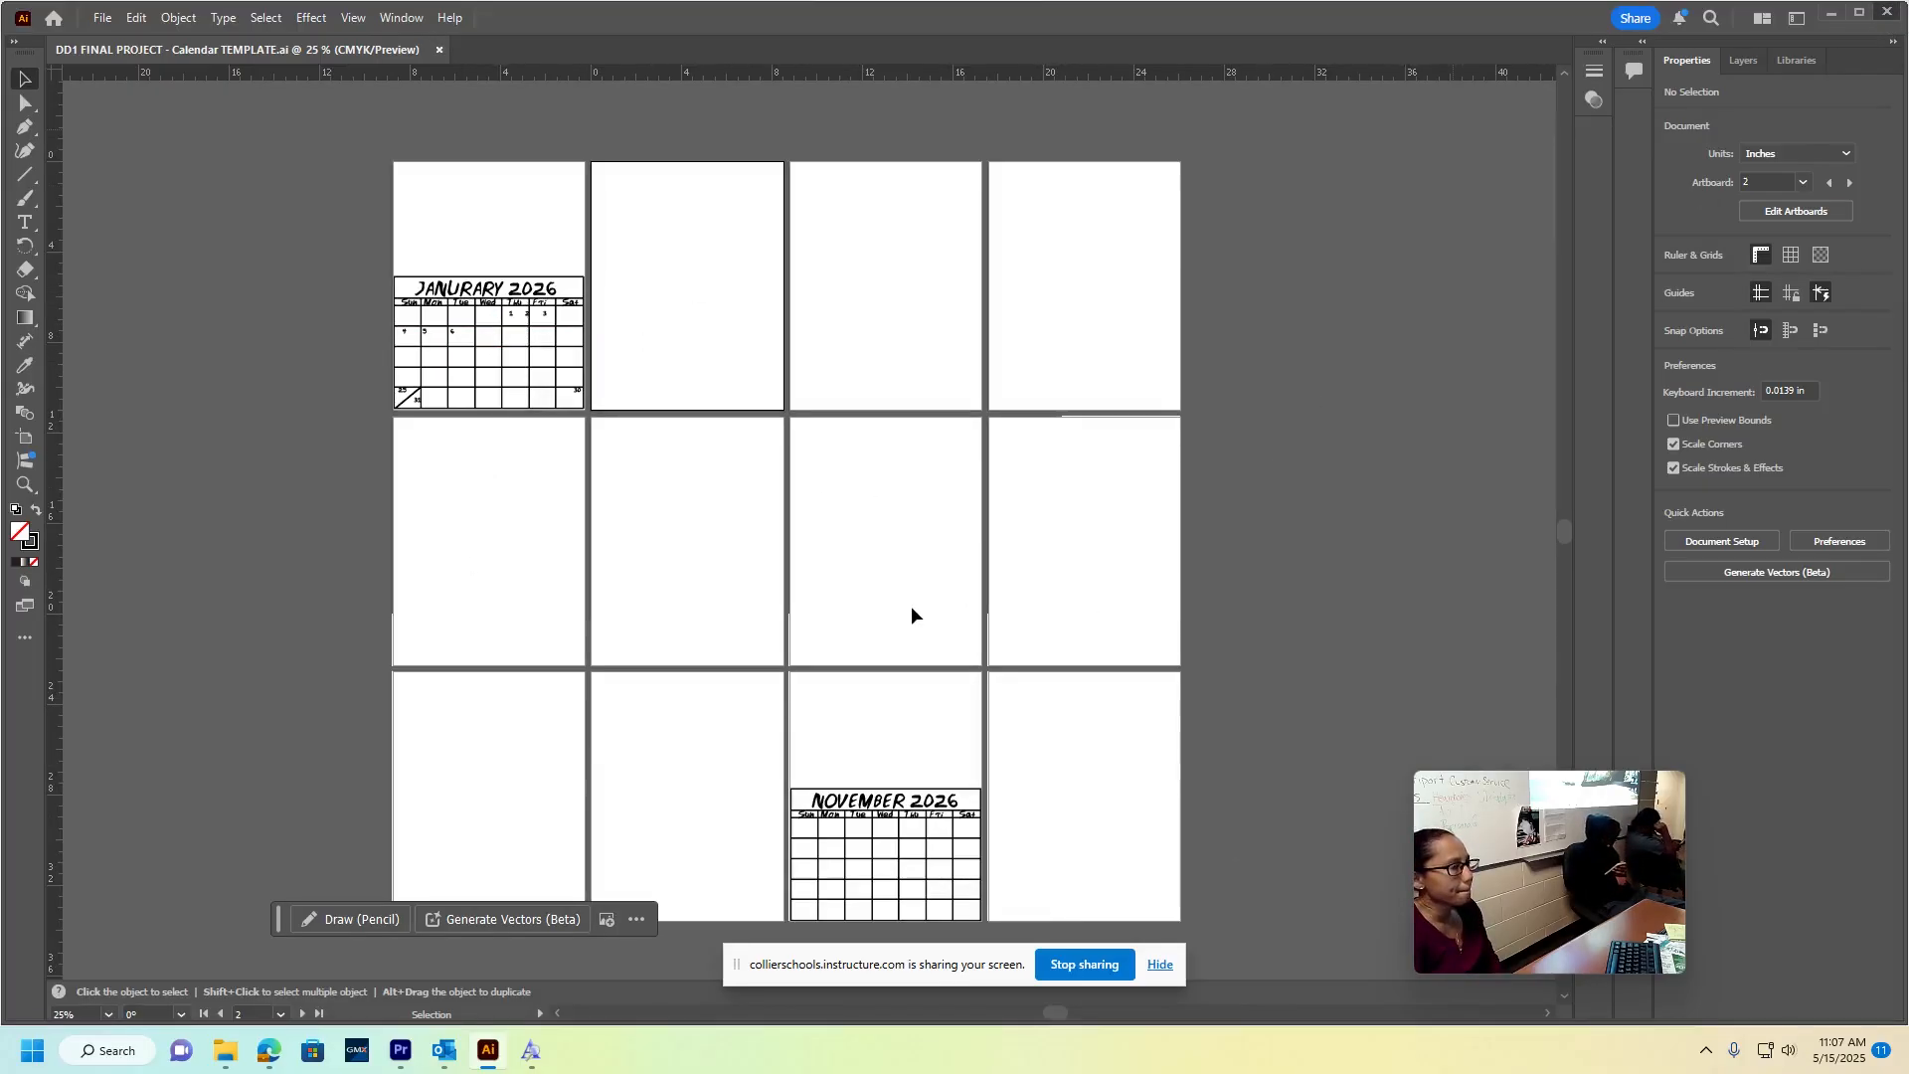
Close Illustrator, download DD1 FINAL PROJECT - Calendar TEMPLATE.psd from the assignment page in the browser and open it in Photoshop
left_click(1888, 11)
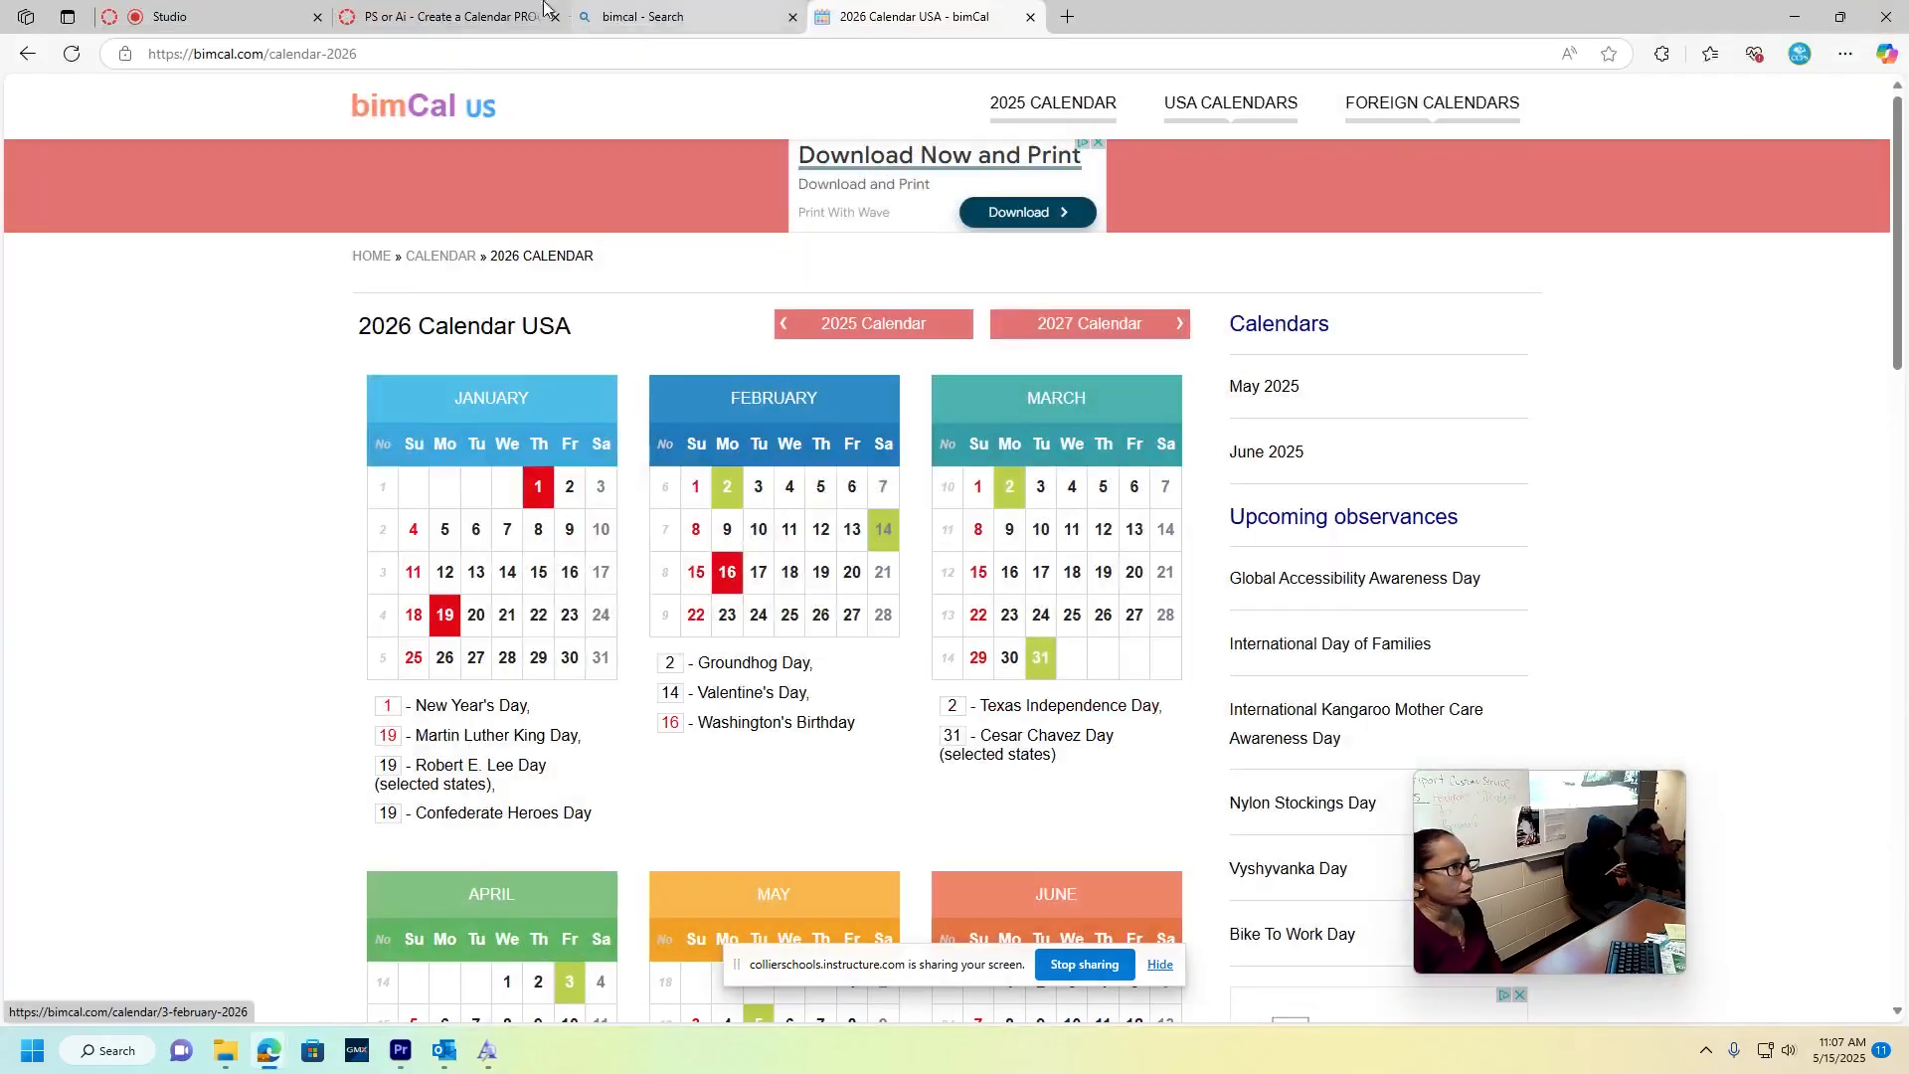
left_click(443, 16)
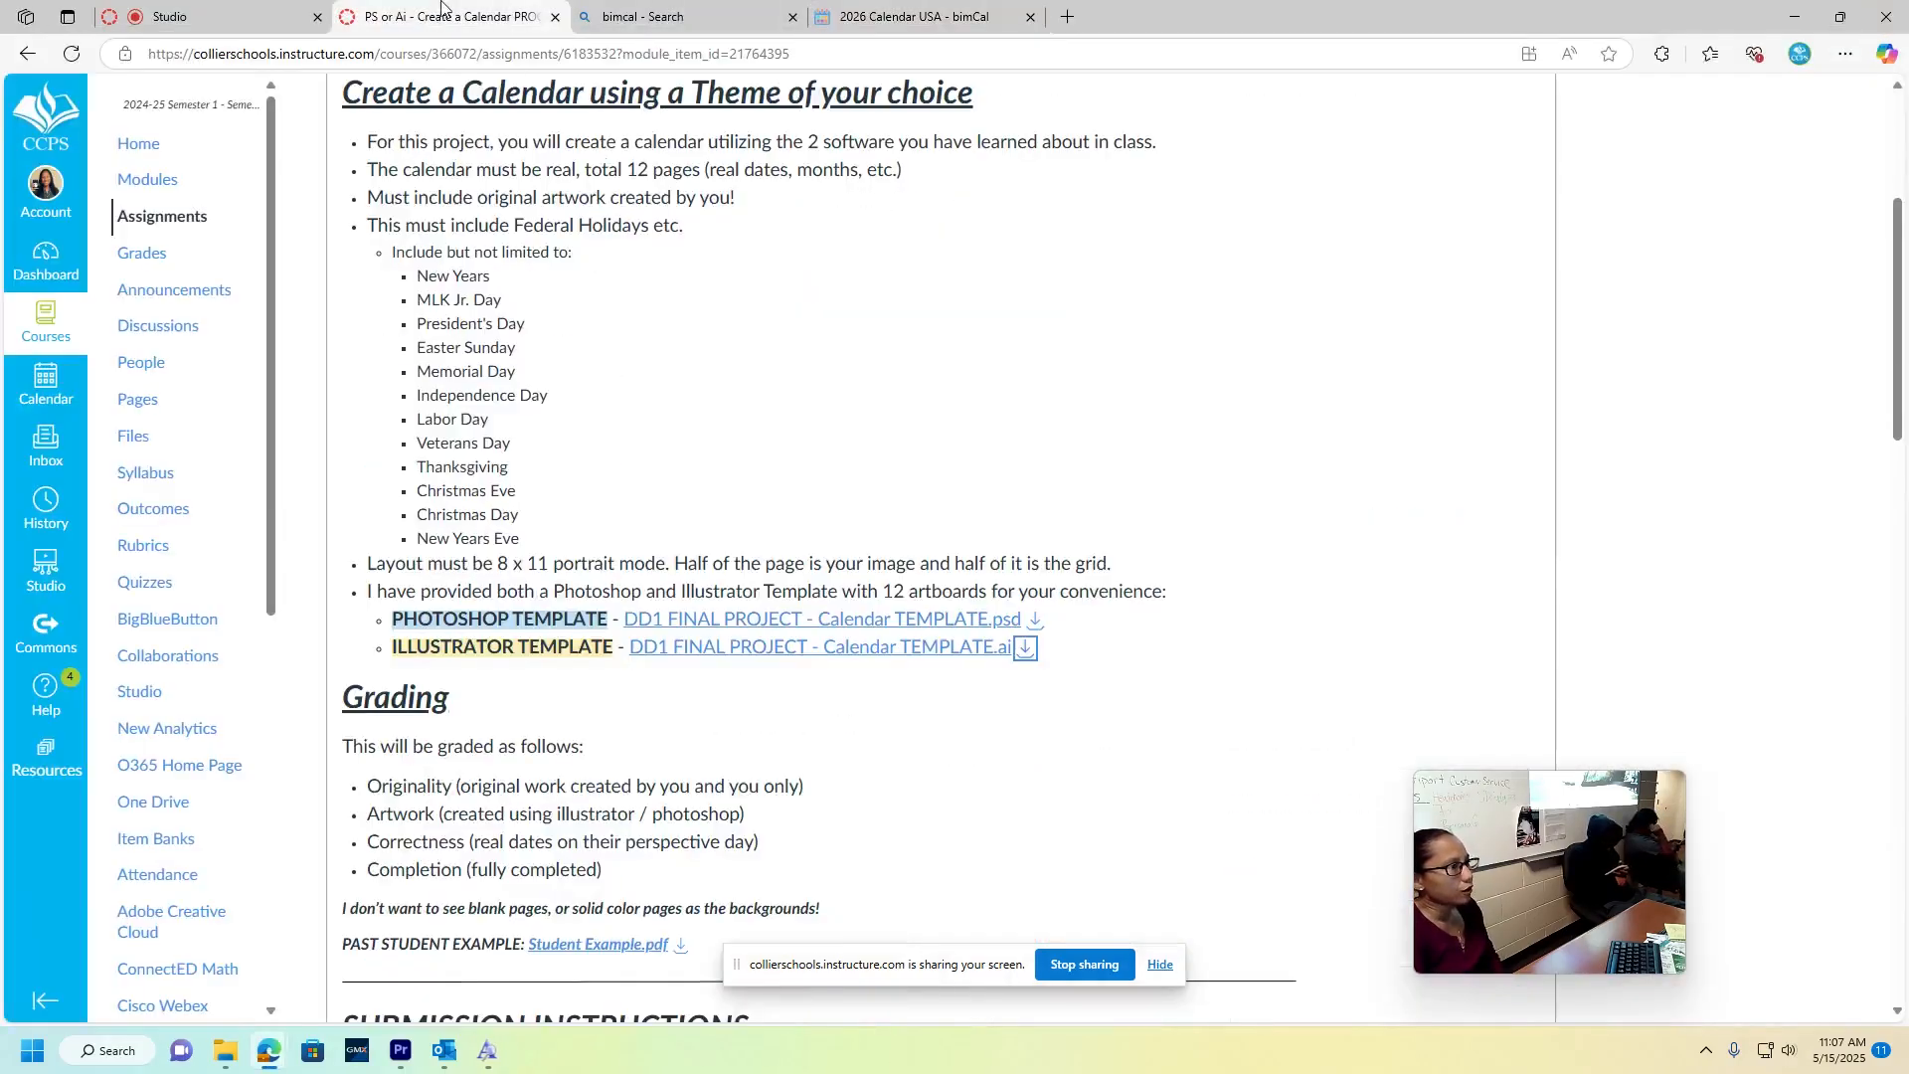
left_click(1035, 620)
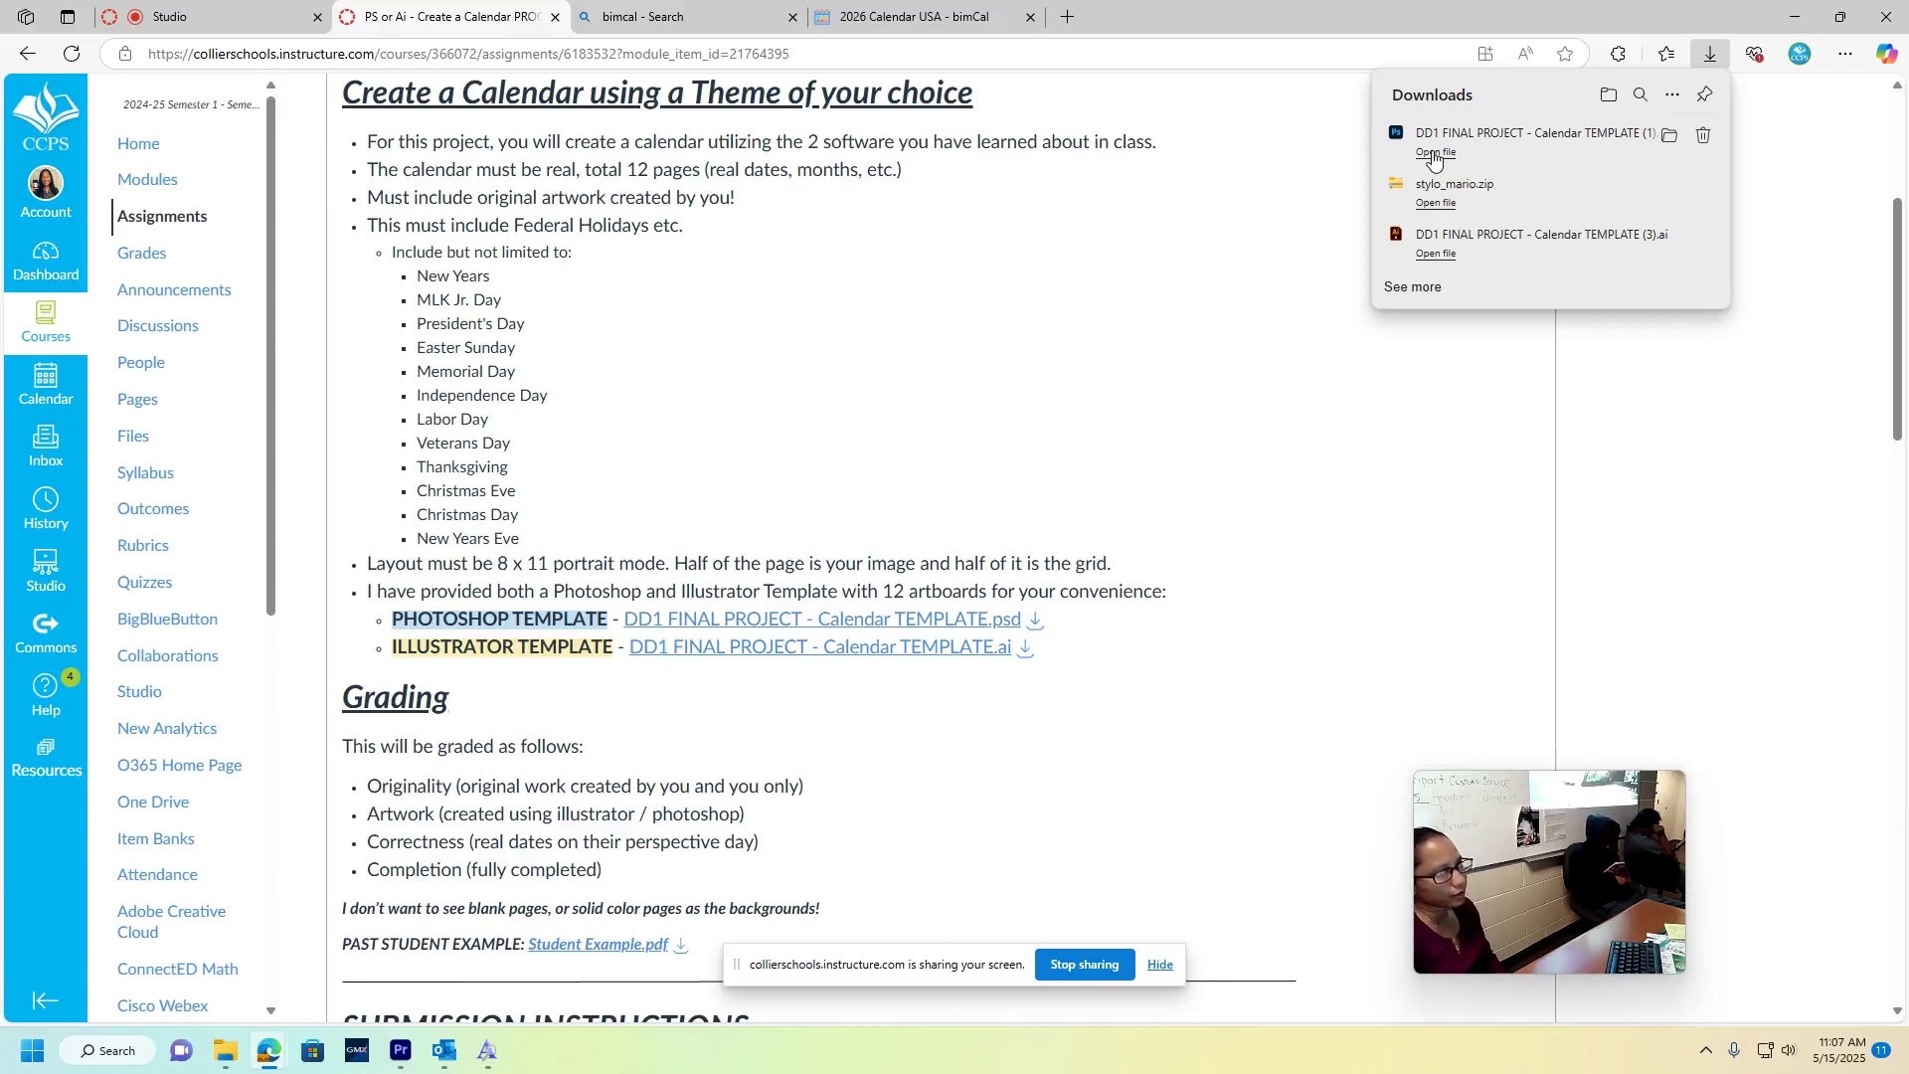
left_click(1434, 153)
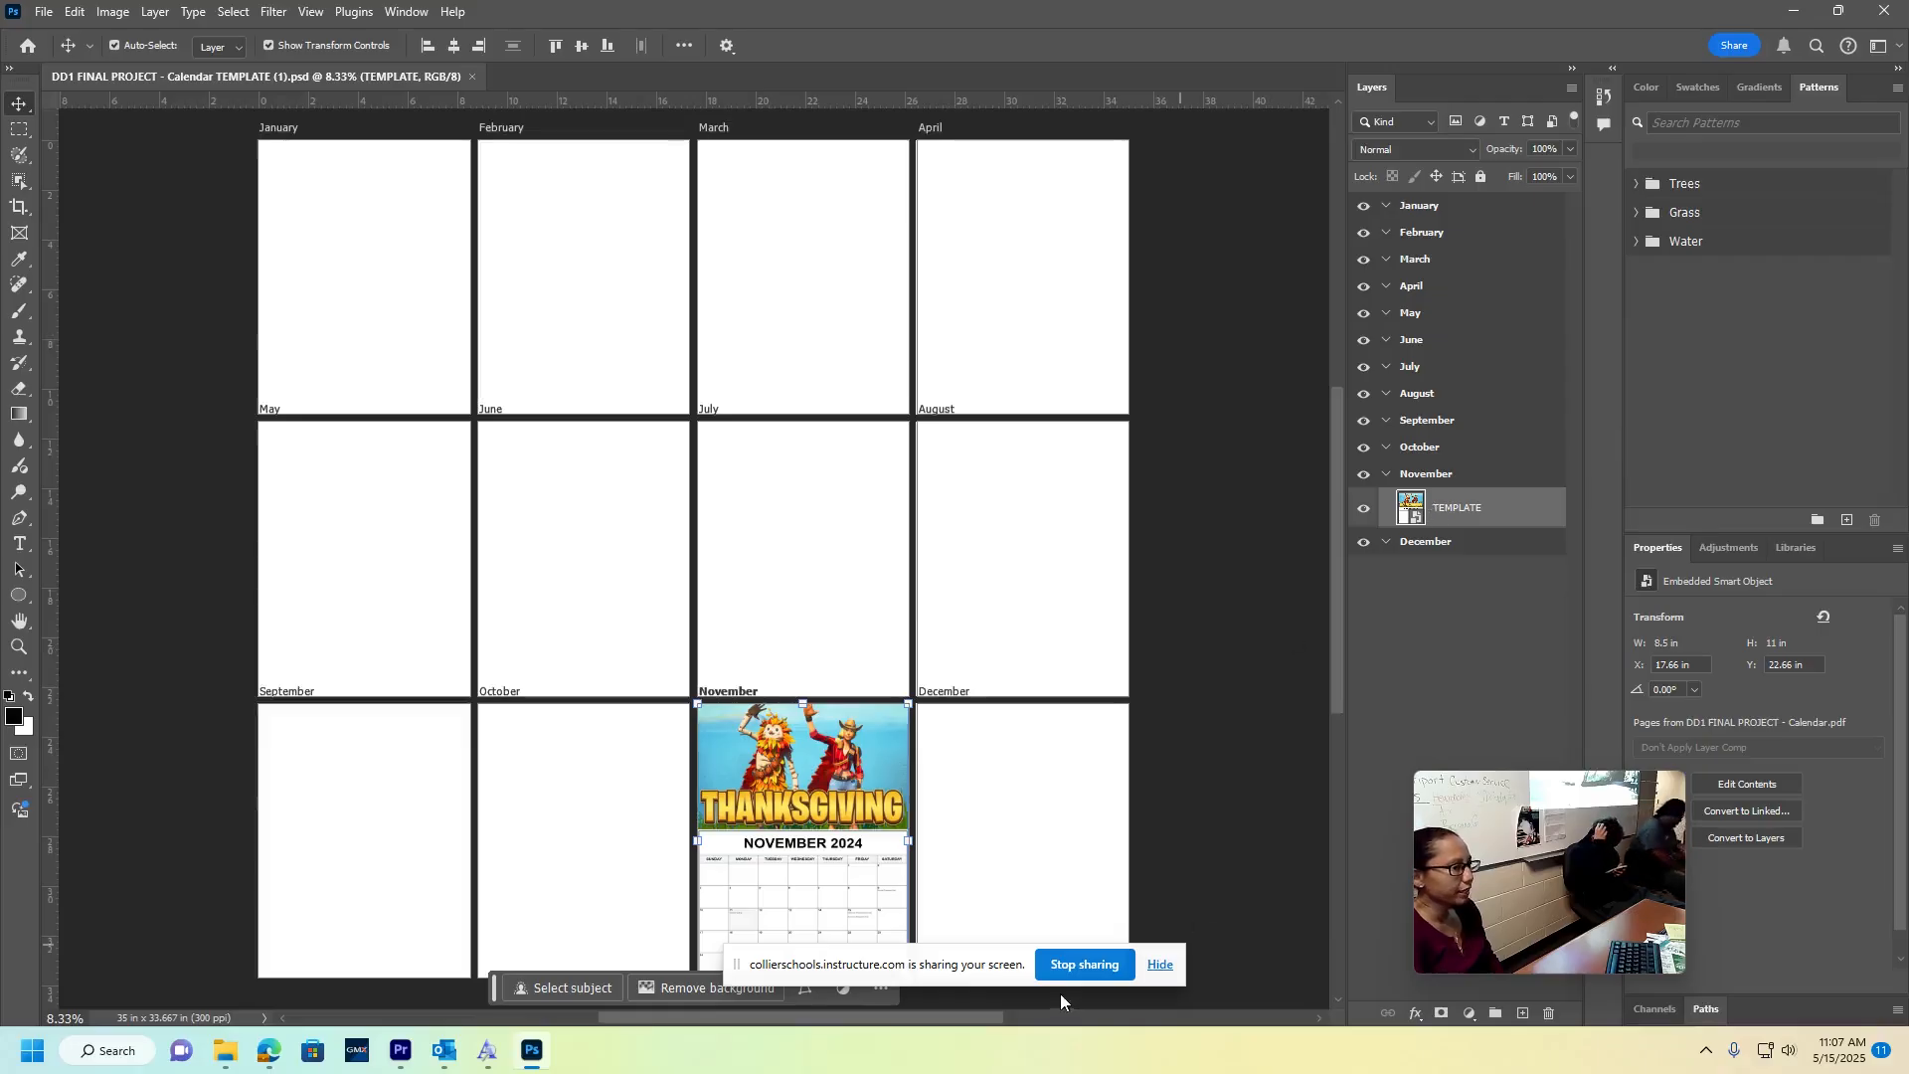
Hide the TEMPLATE layer on the November artboard
left_click(1364, 510)
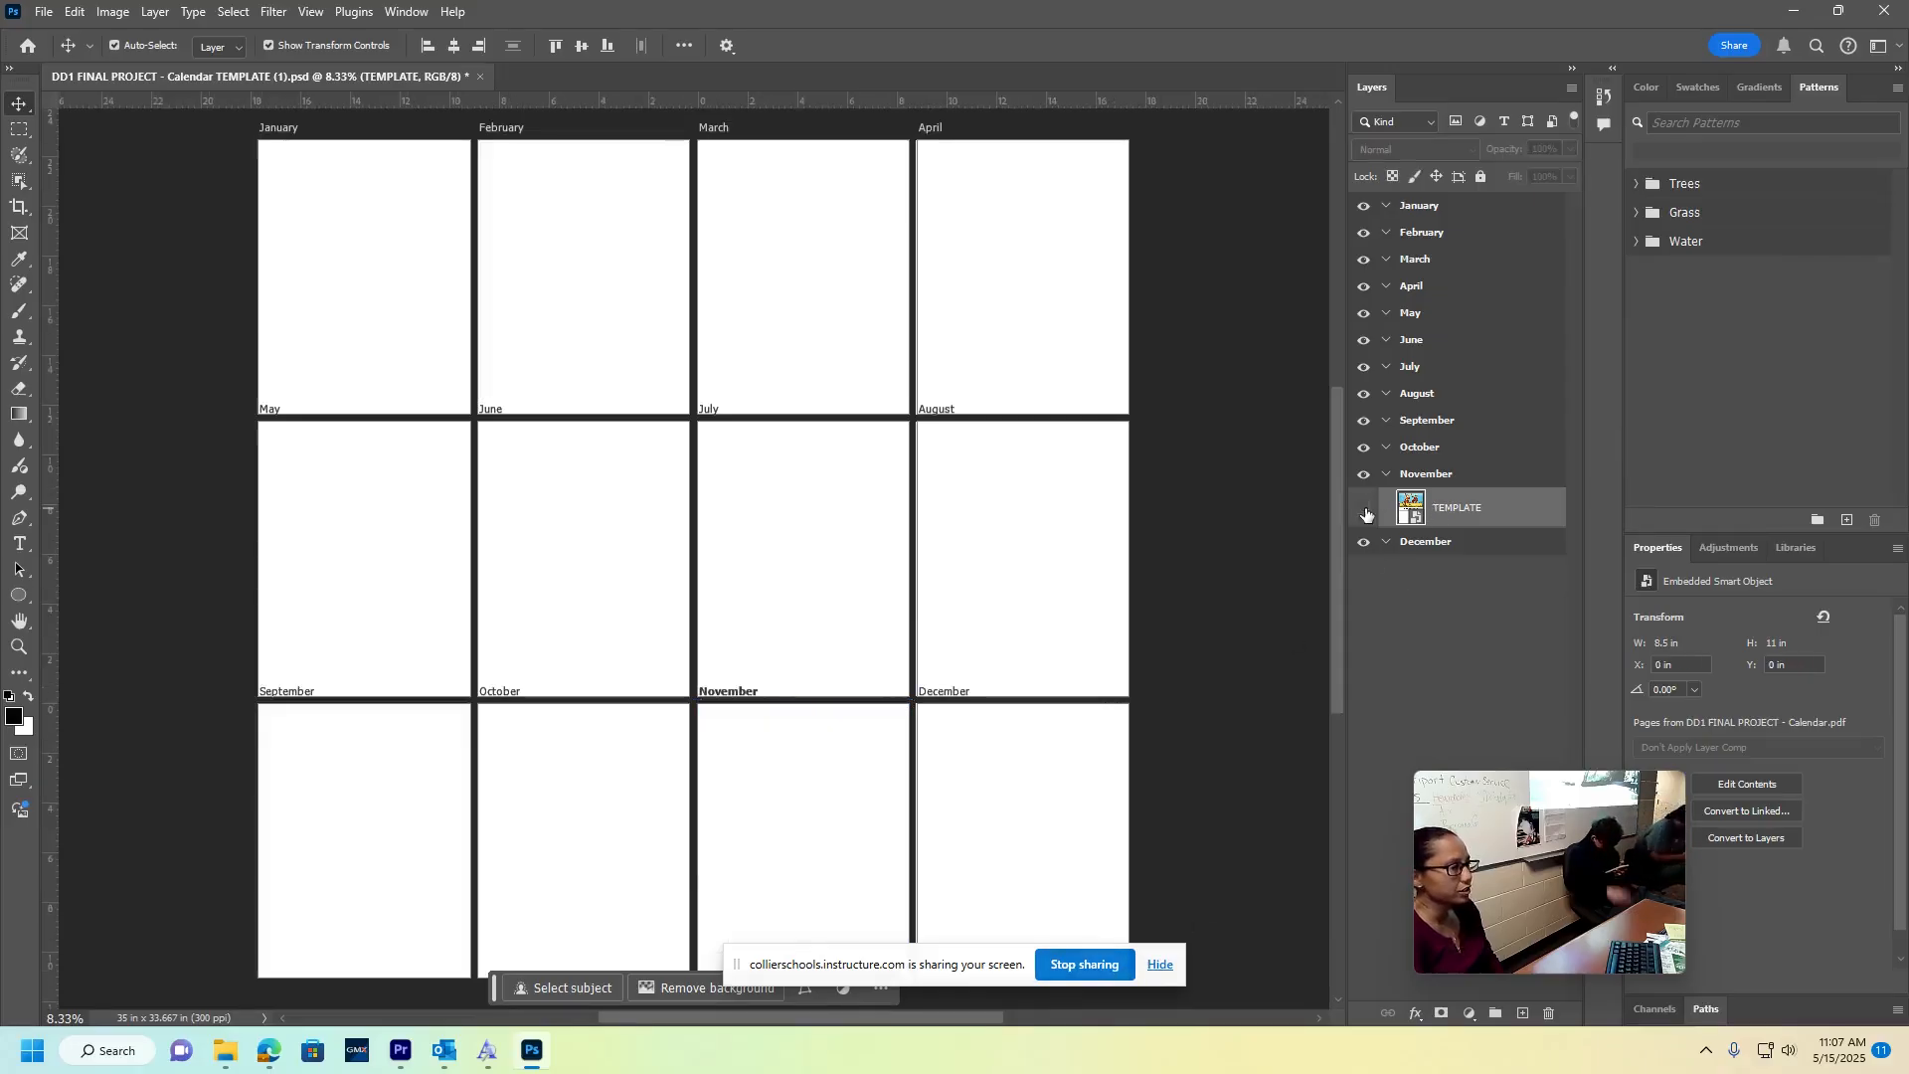
left_click(1364, 510)
left_click(1364, 511)
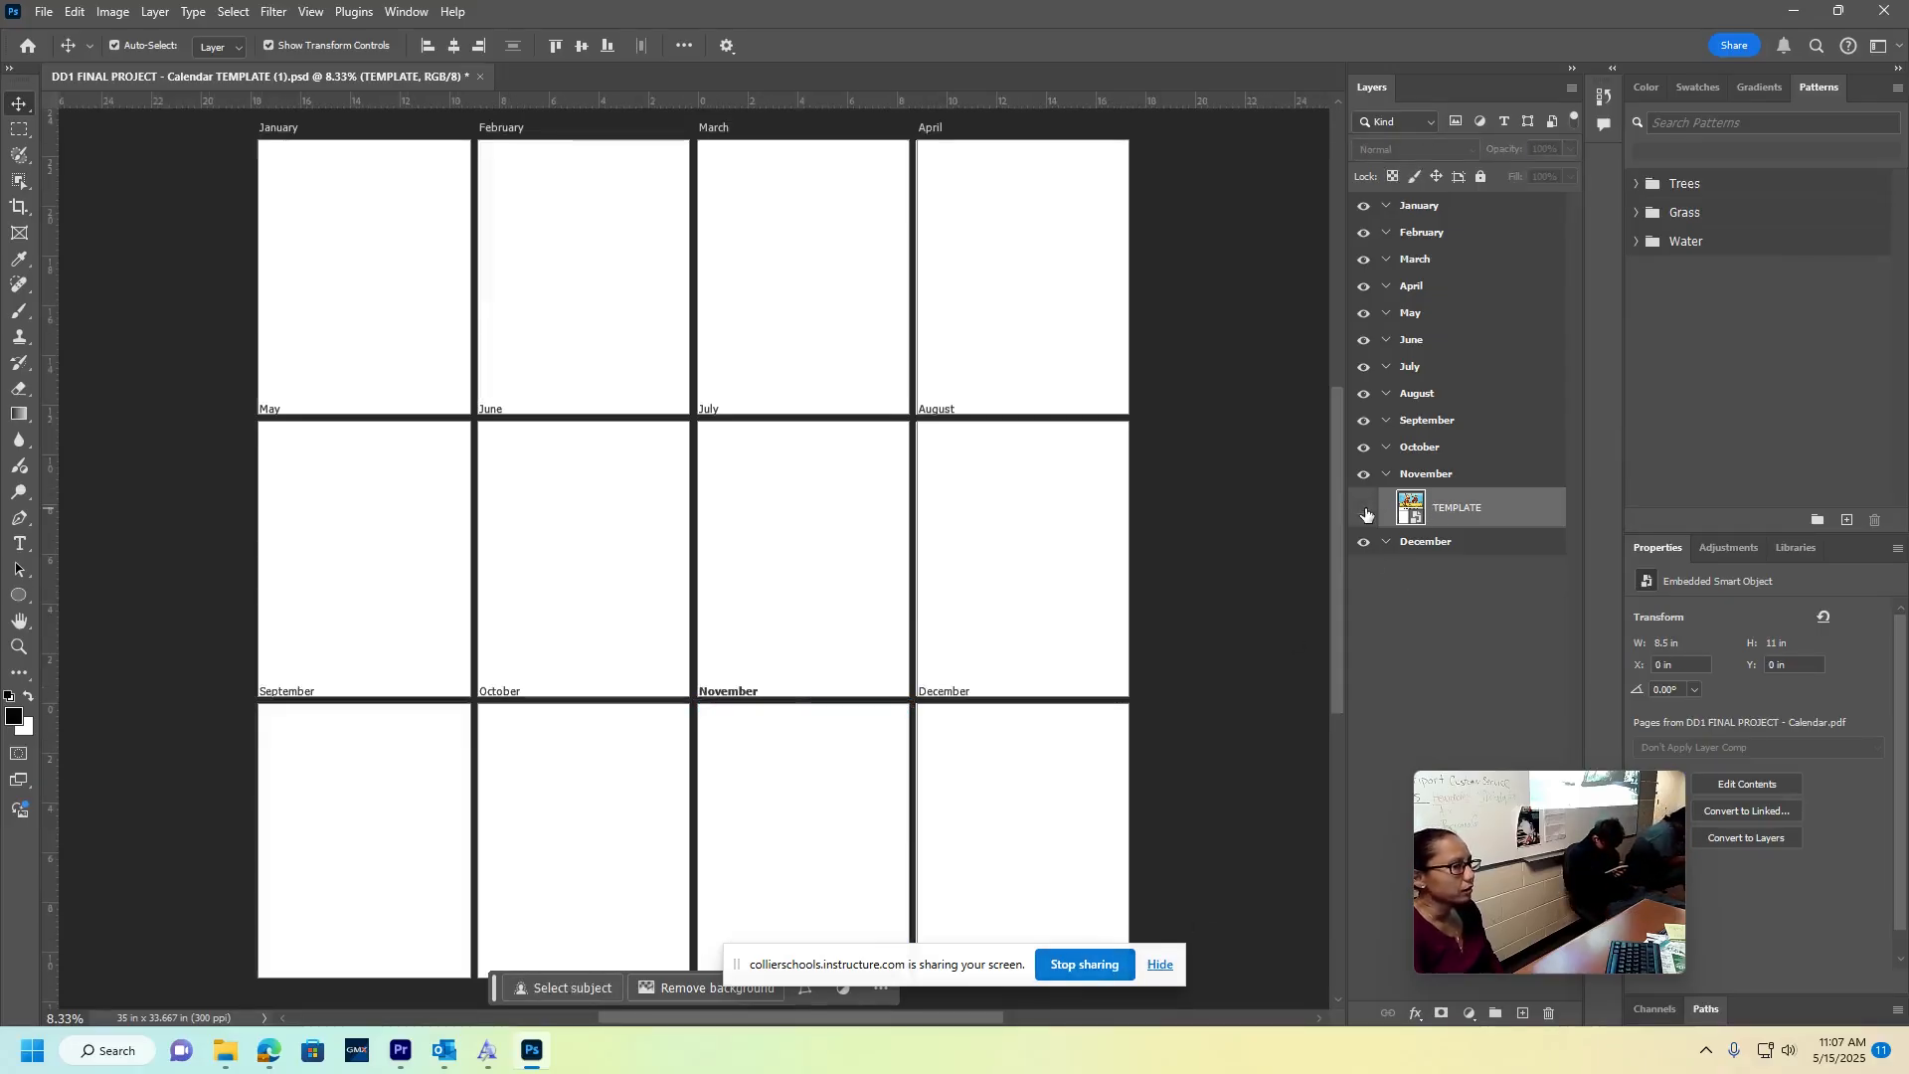
Place page 1 of the Illustrator file "DD1 FINAL PROJECT - Calendar" from OneDrive as an embedded smart object on the January artboard, cropped to Bounding Box
left_click(1443, 206)
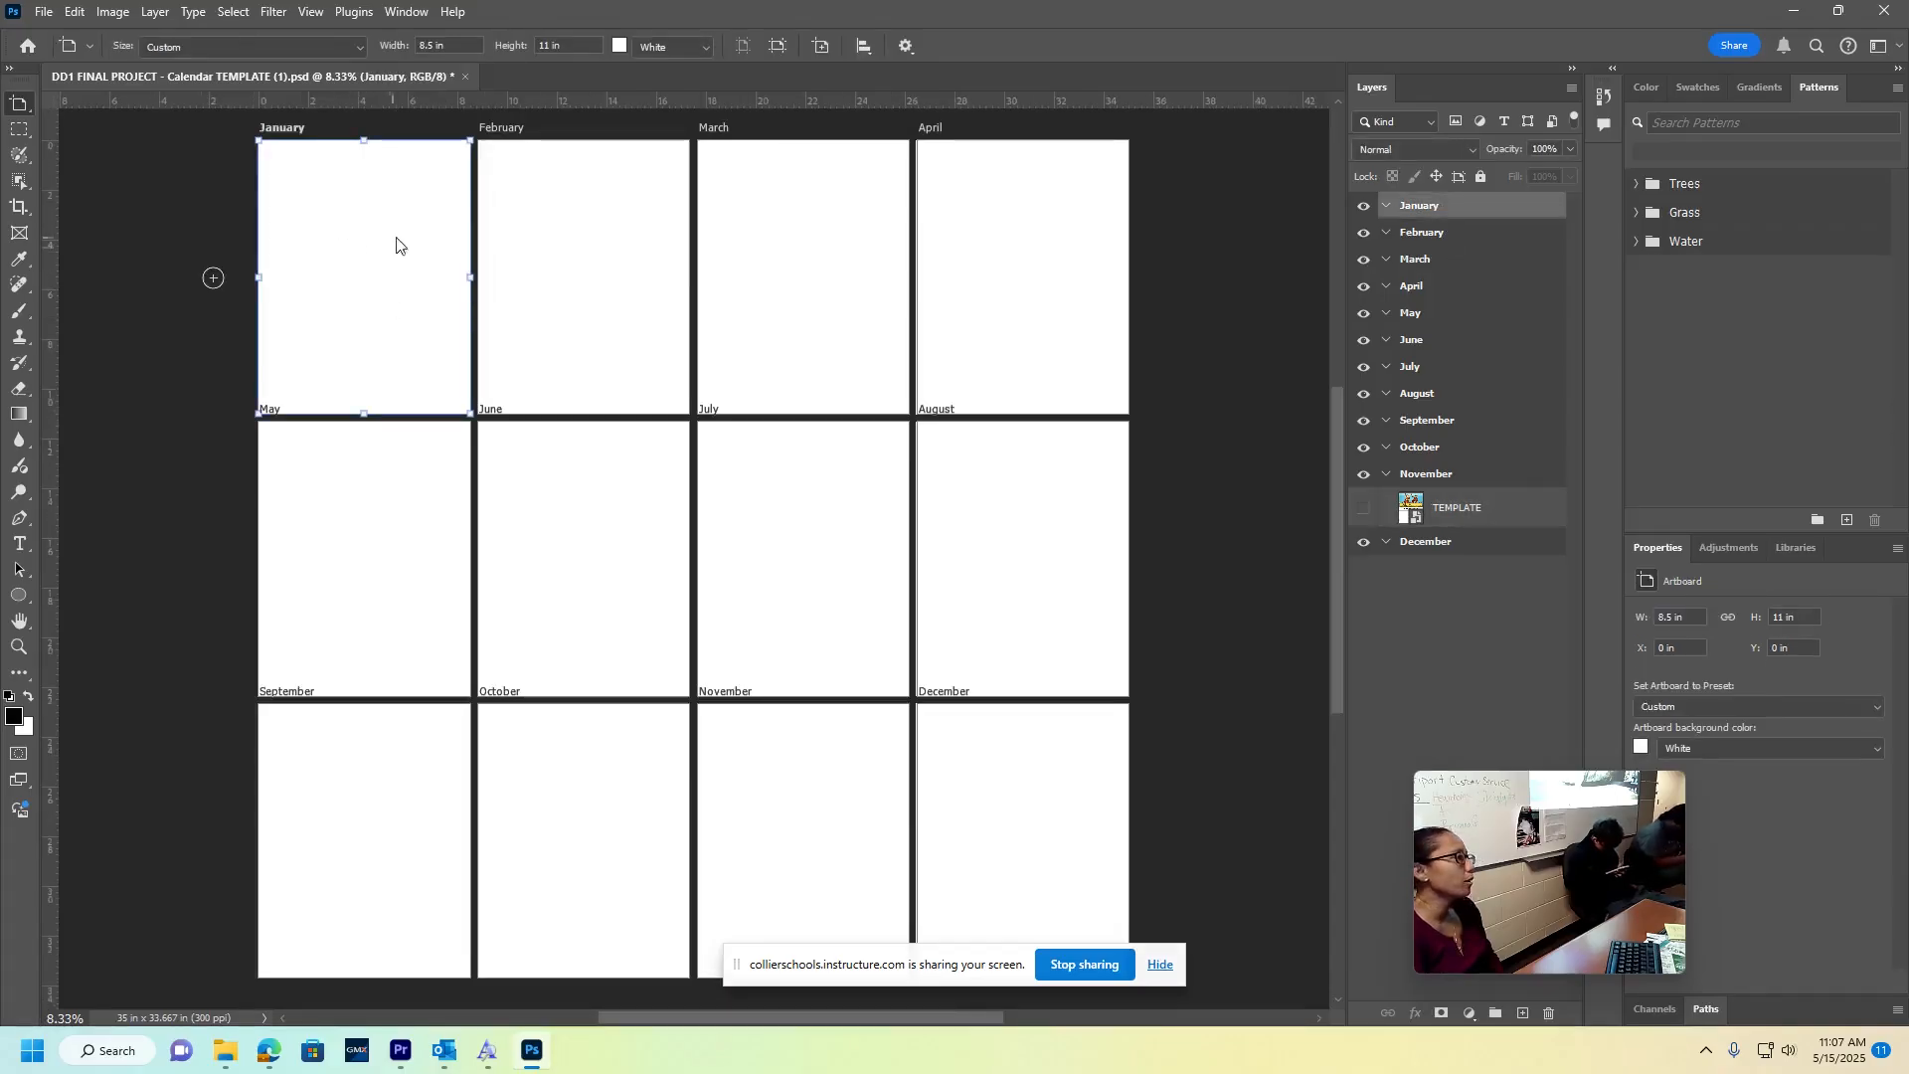
left_click(49, 14)
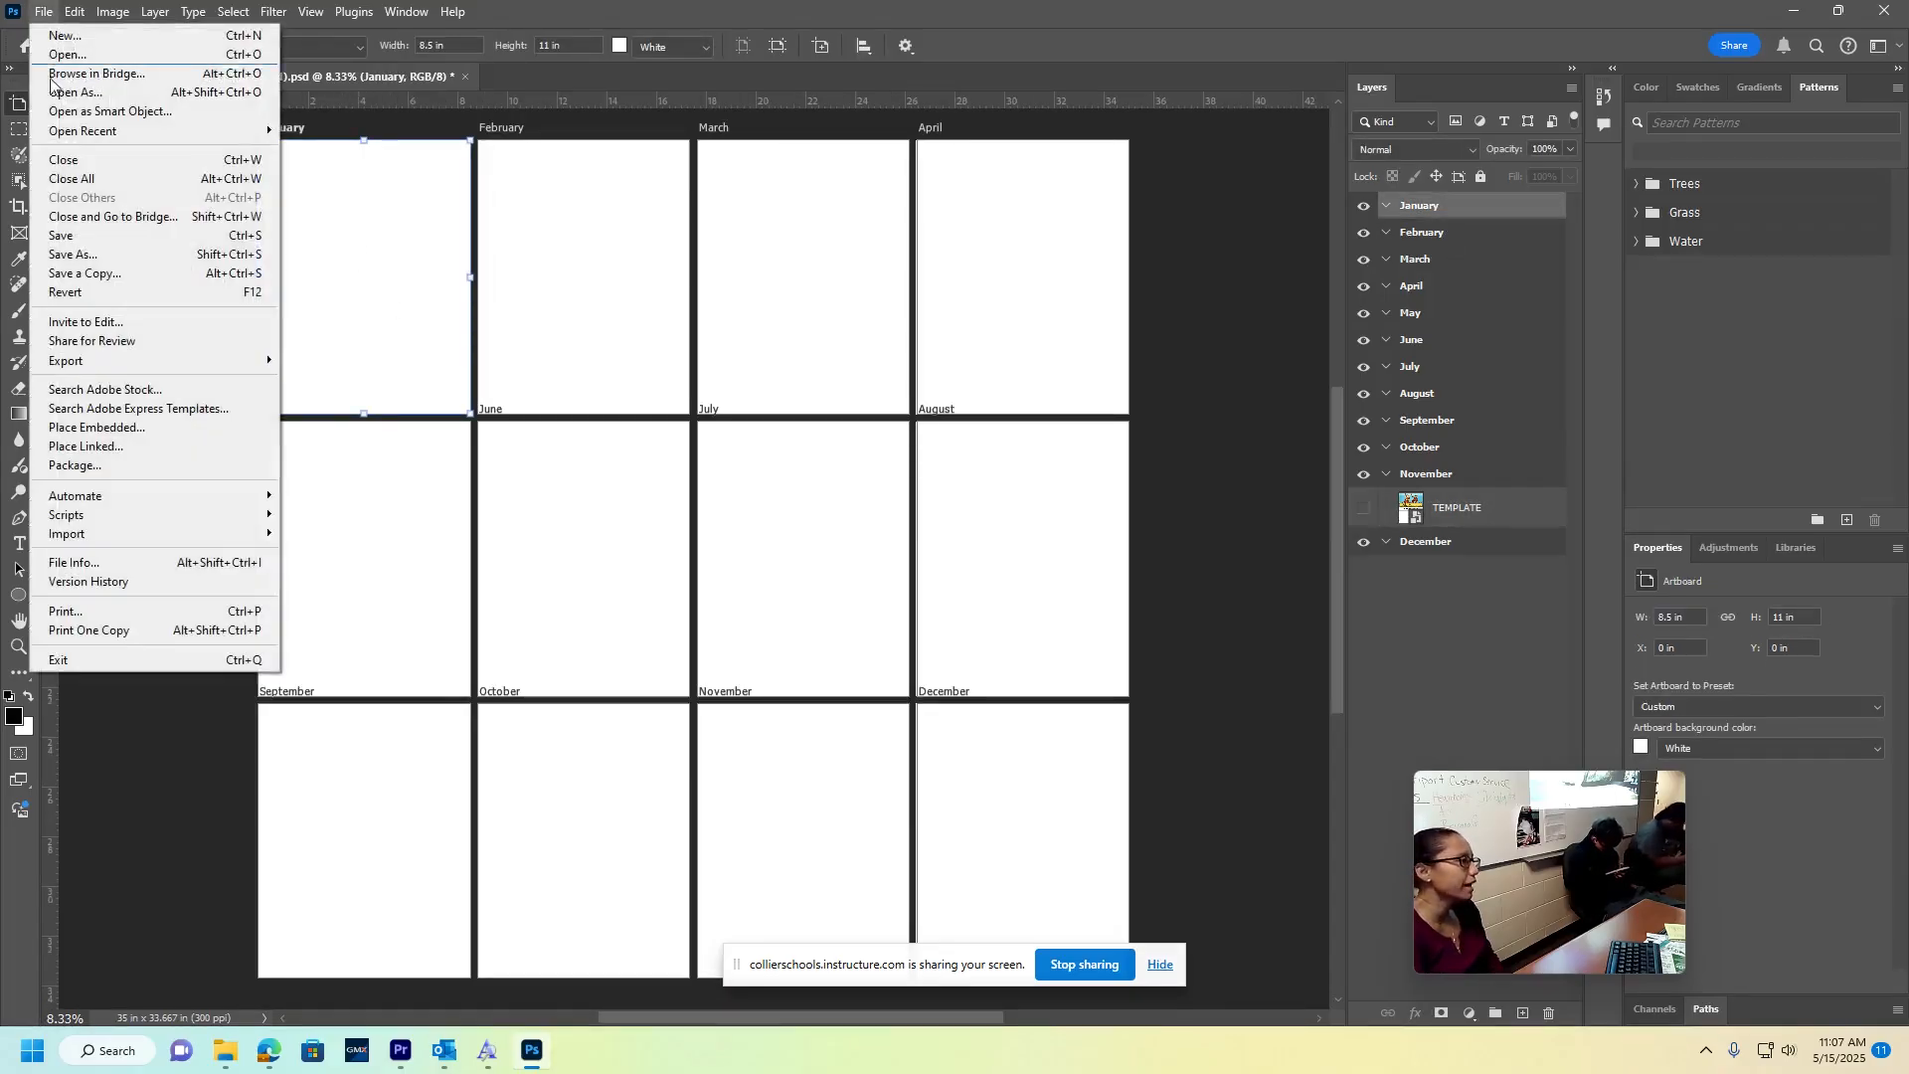
left_click(96, 428)
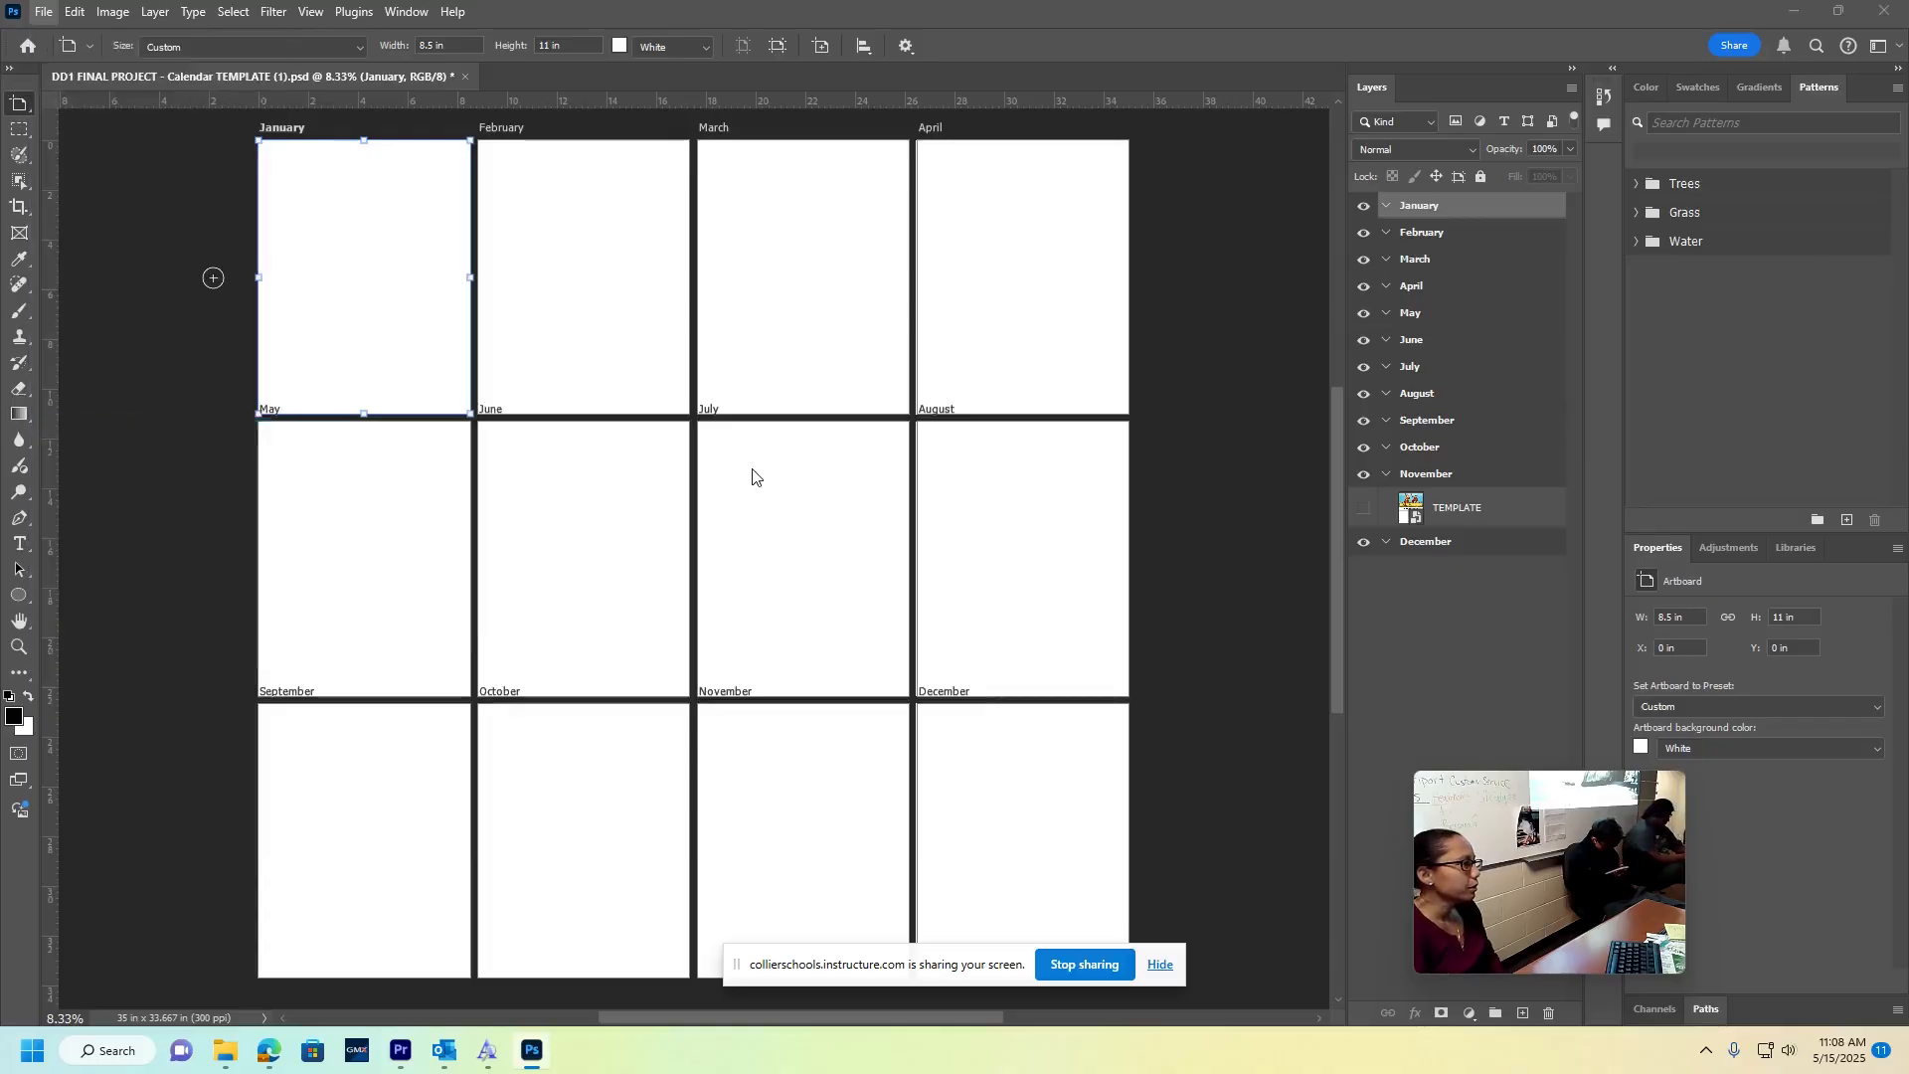
scroll(692, 498, "down", 3)
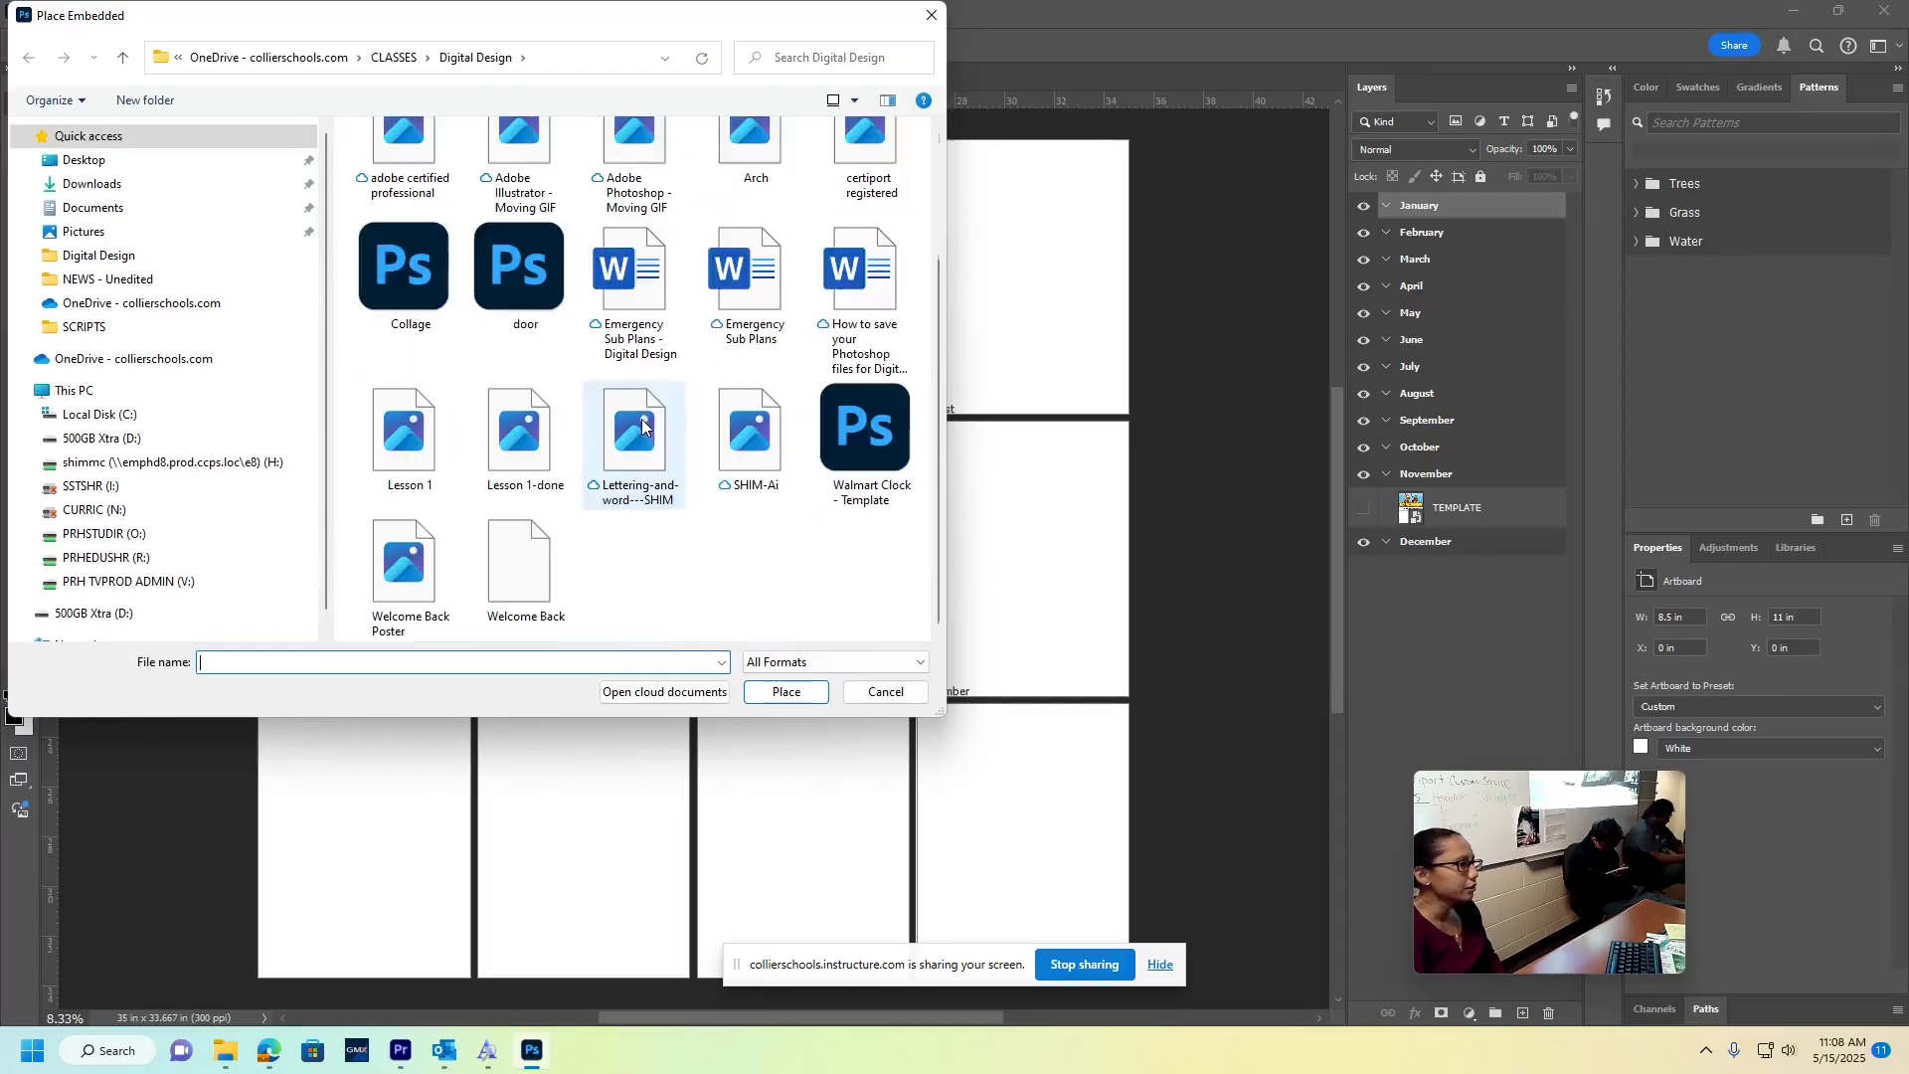
left_click(149, 359)
scroll(437, 574, "down", 15)
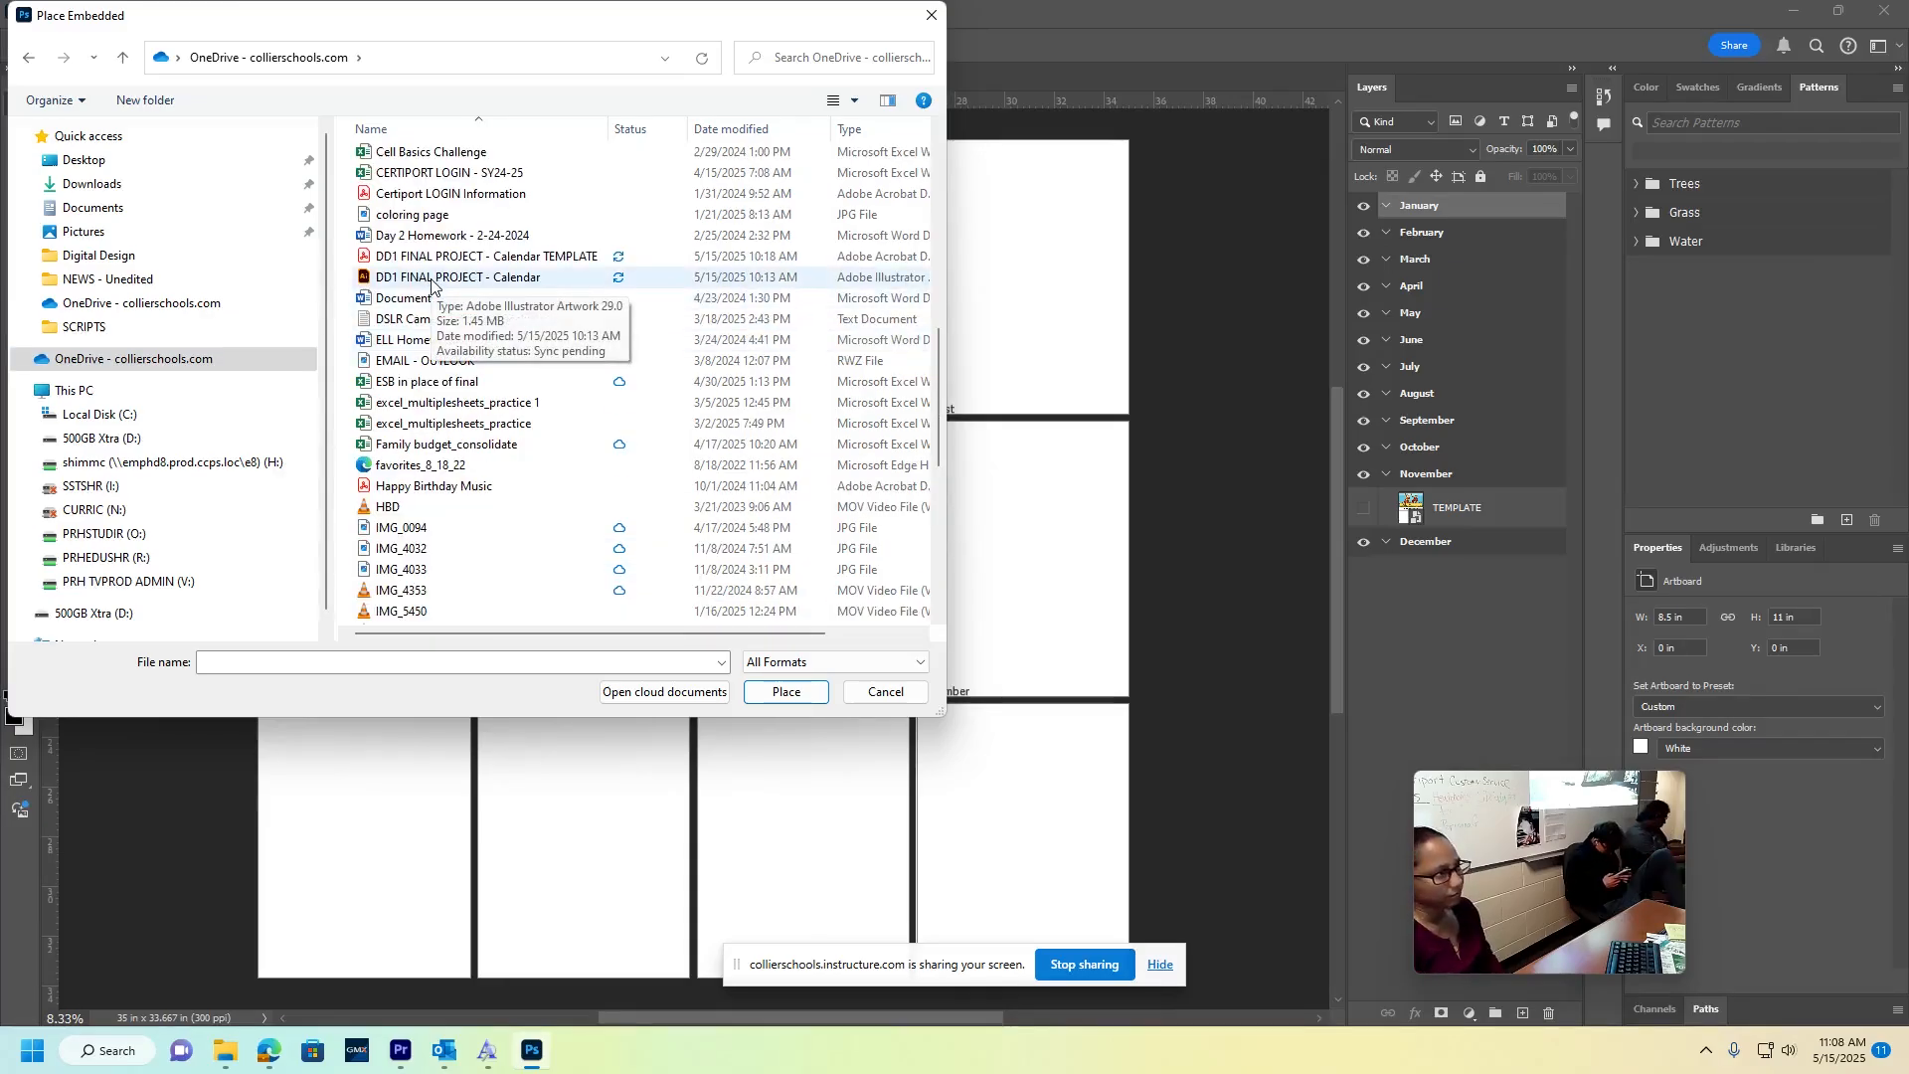
double_click(432, 279)
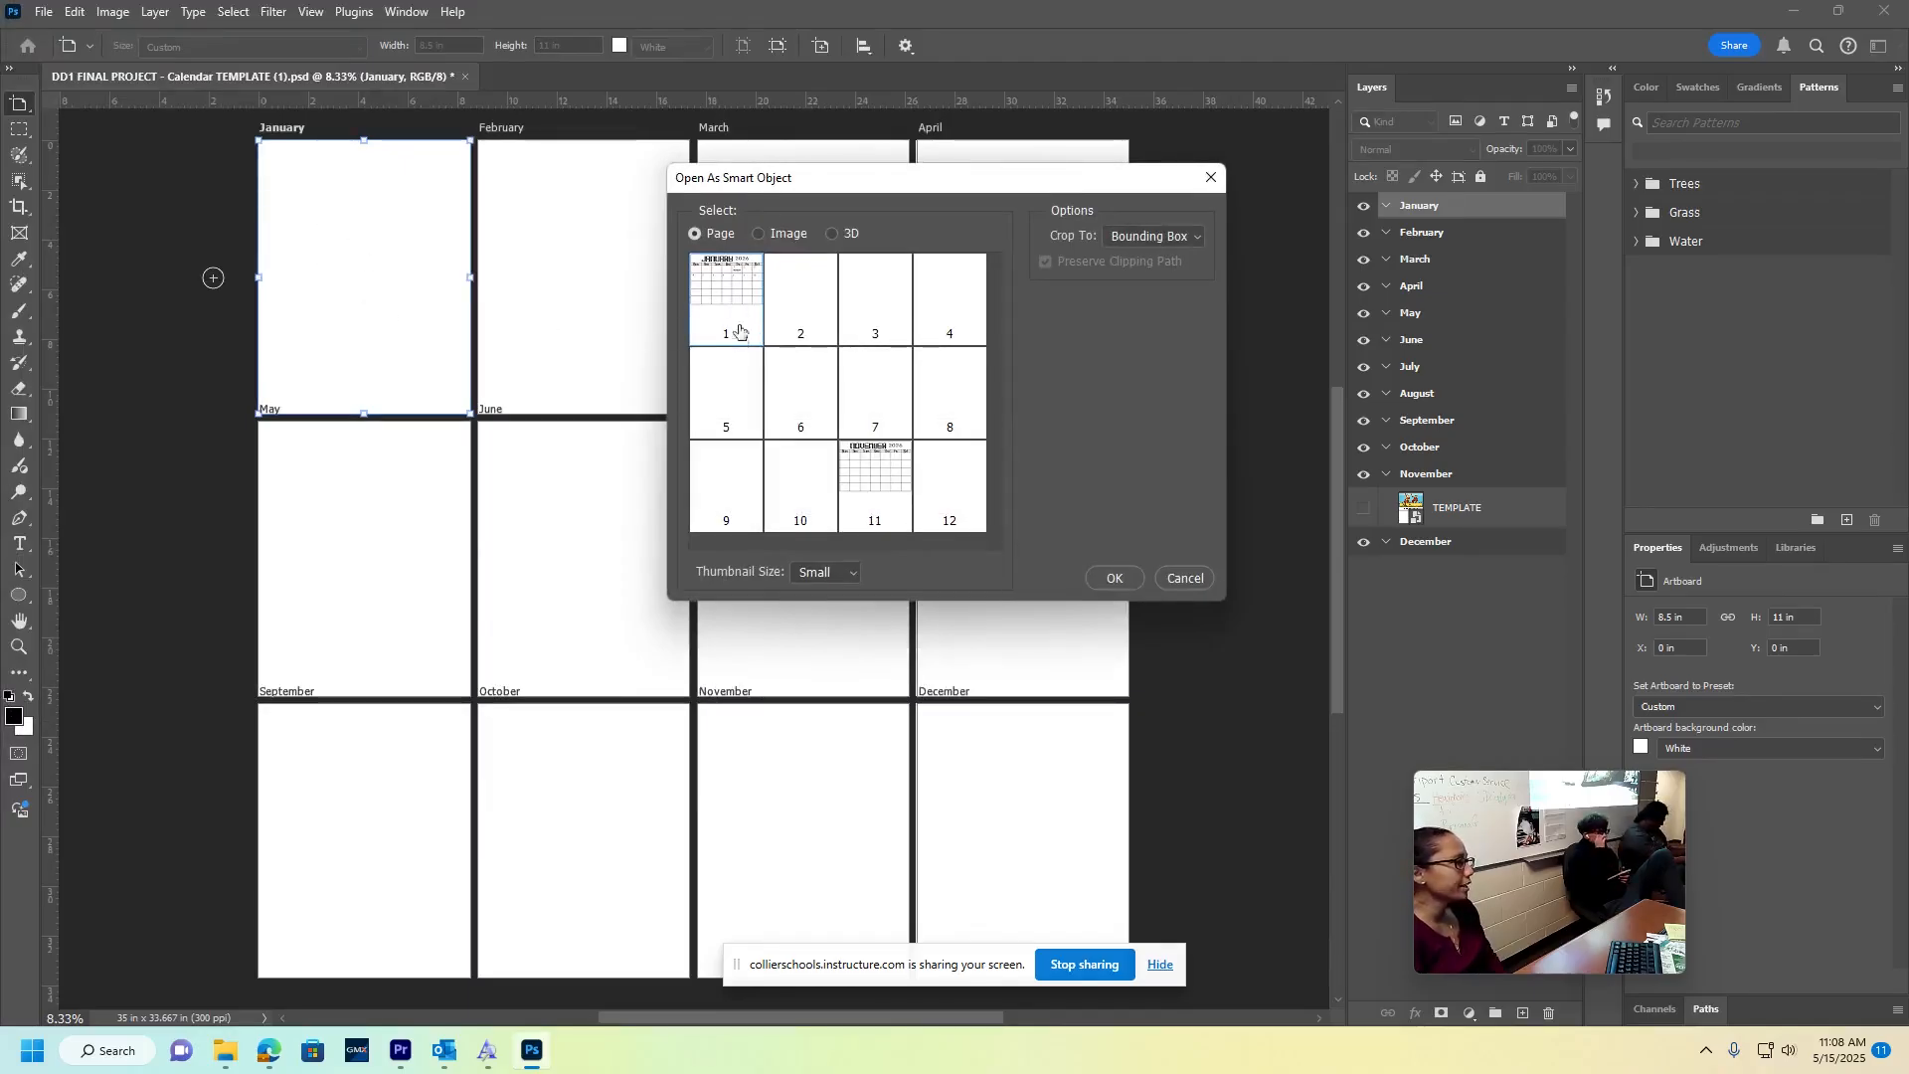
left_click(1115, 577)
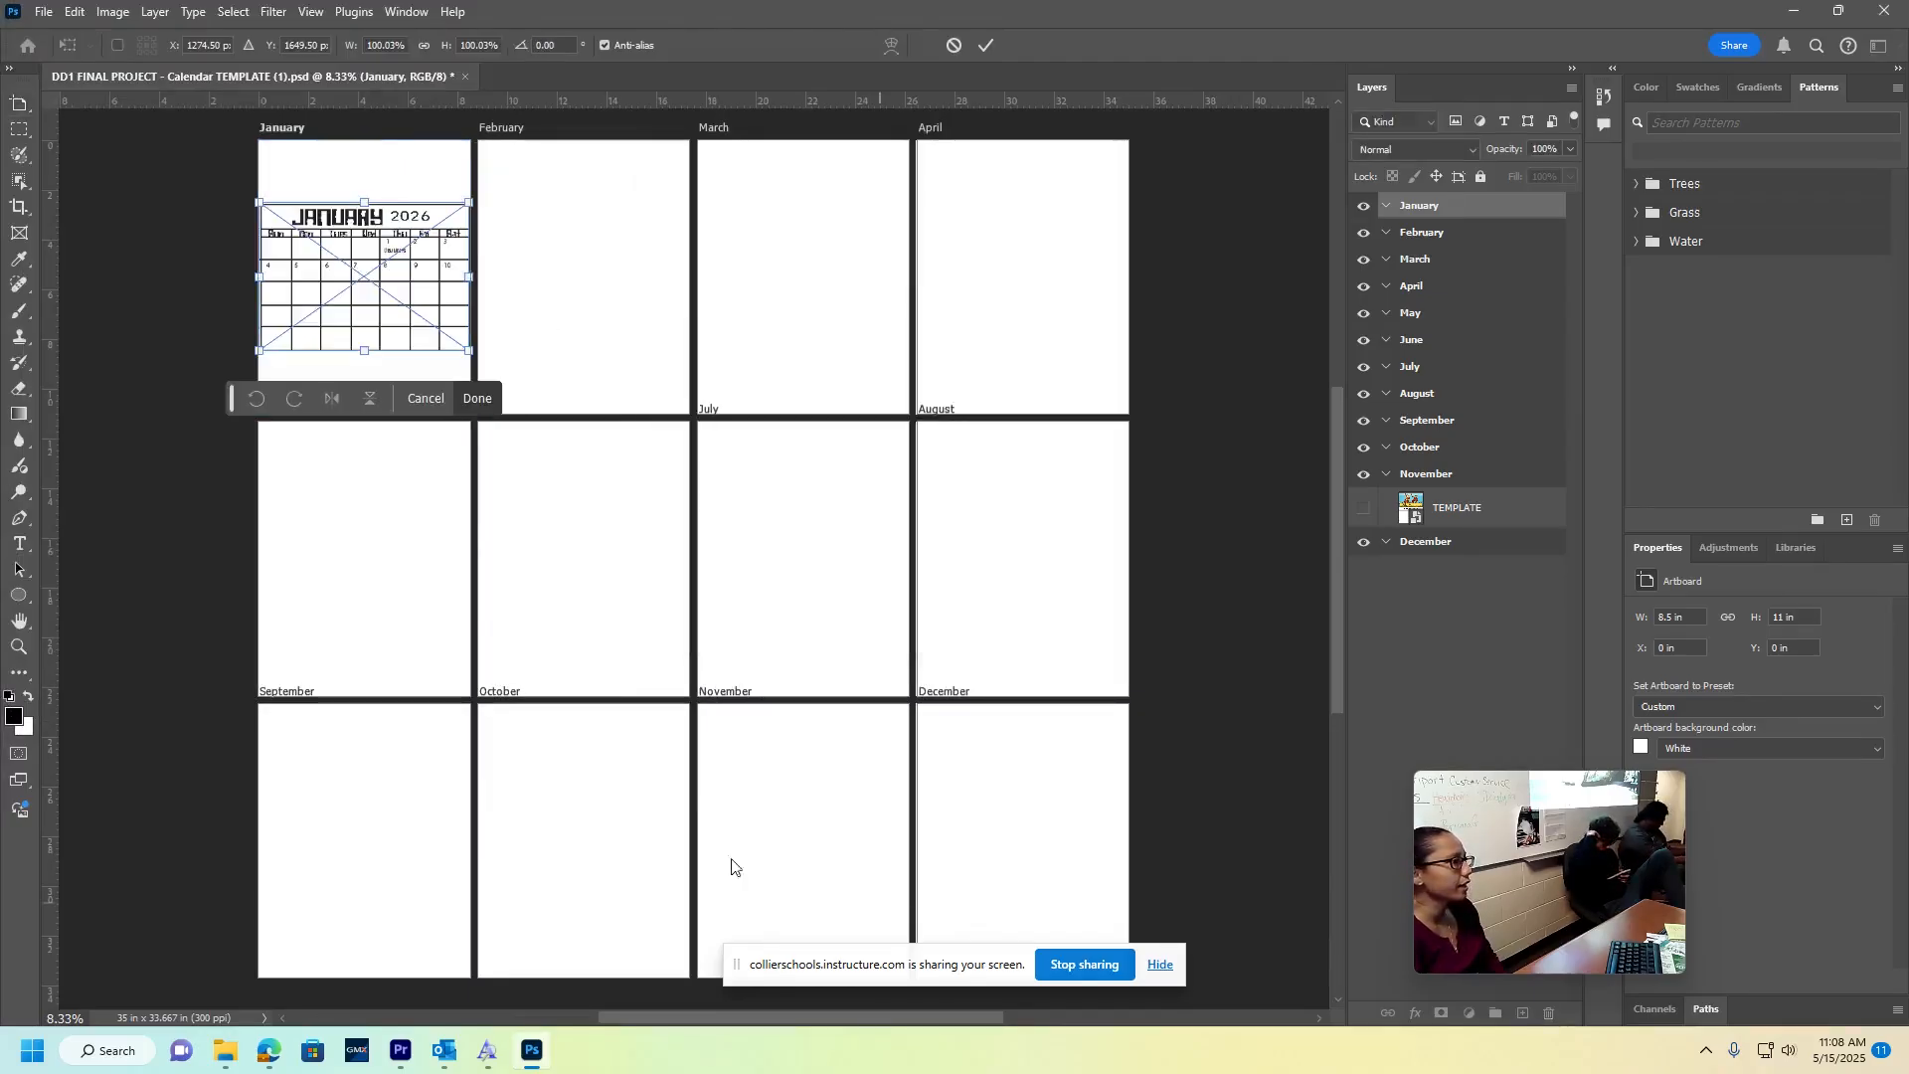
Move the January grid down to fill the lower half of its artboard, at about Y 5.08 in, and commit the placement
left_click_drag(371, 278, 369, 337)
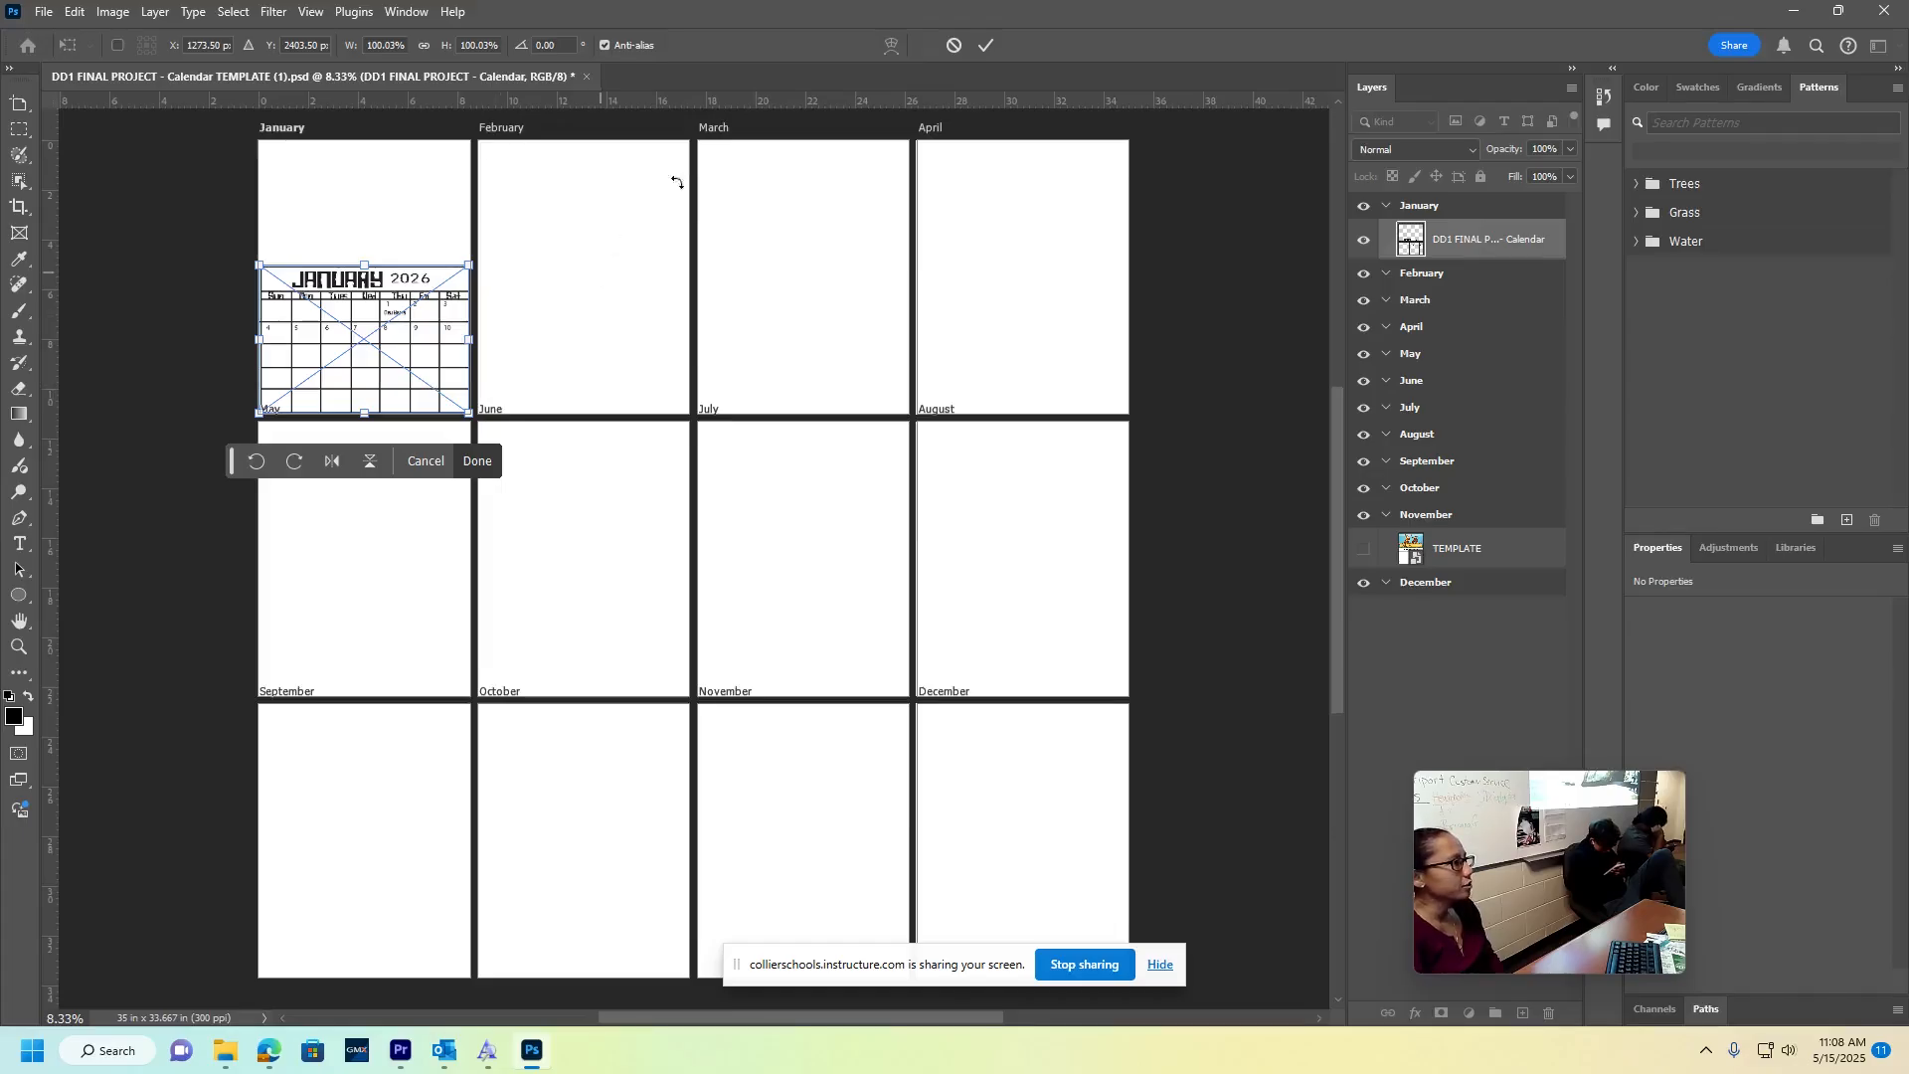
left_click(985, 47)
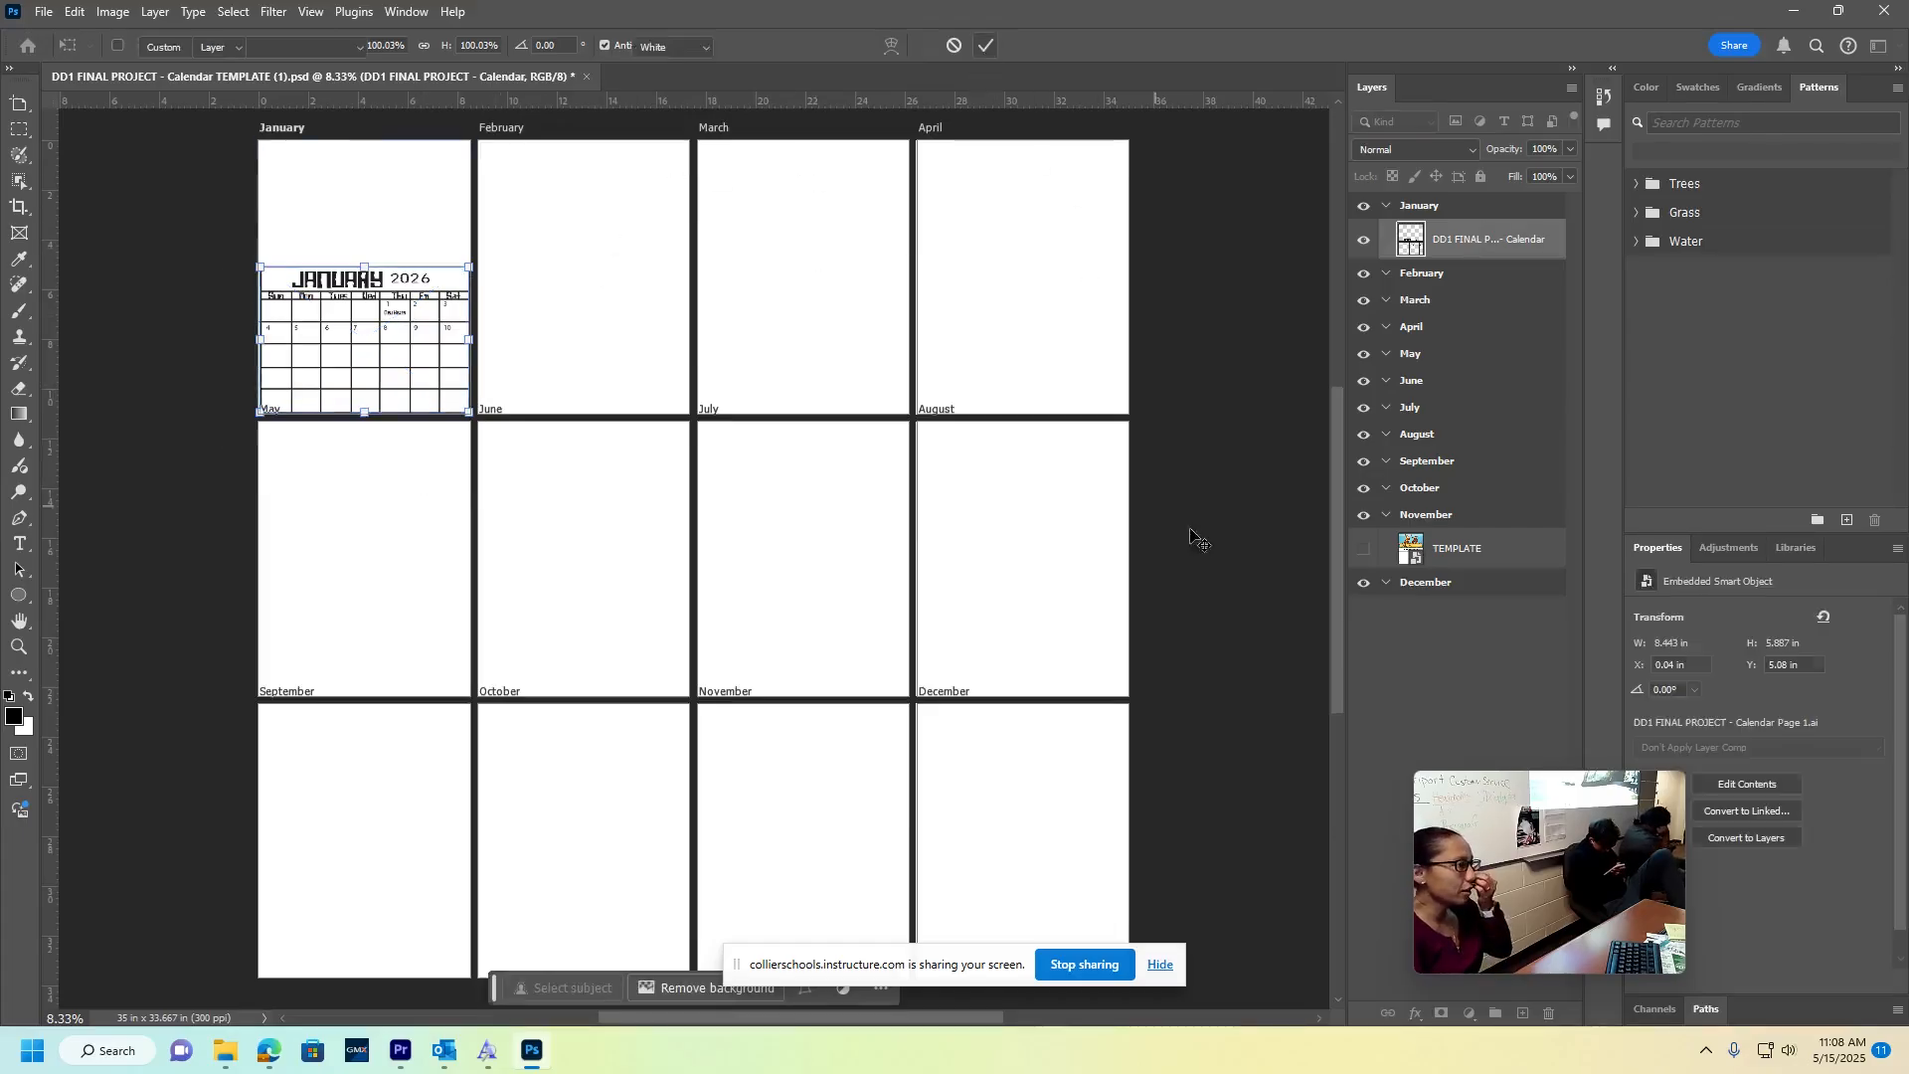
Embed page 11 of "DD1 FINAL PROJECT - Calendar" on the November artboard and move it to the lower half, about Y 5.13 in
left_click(864, 792)
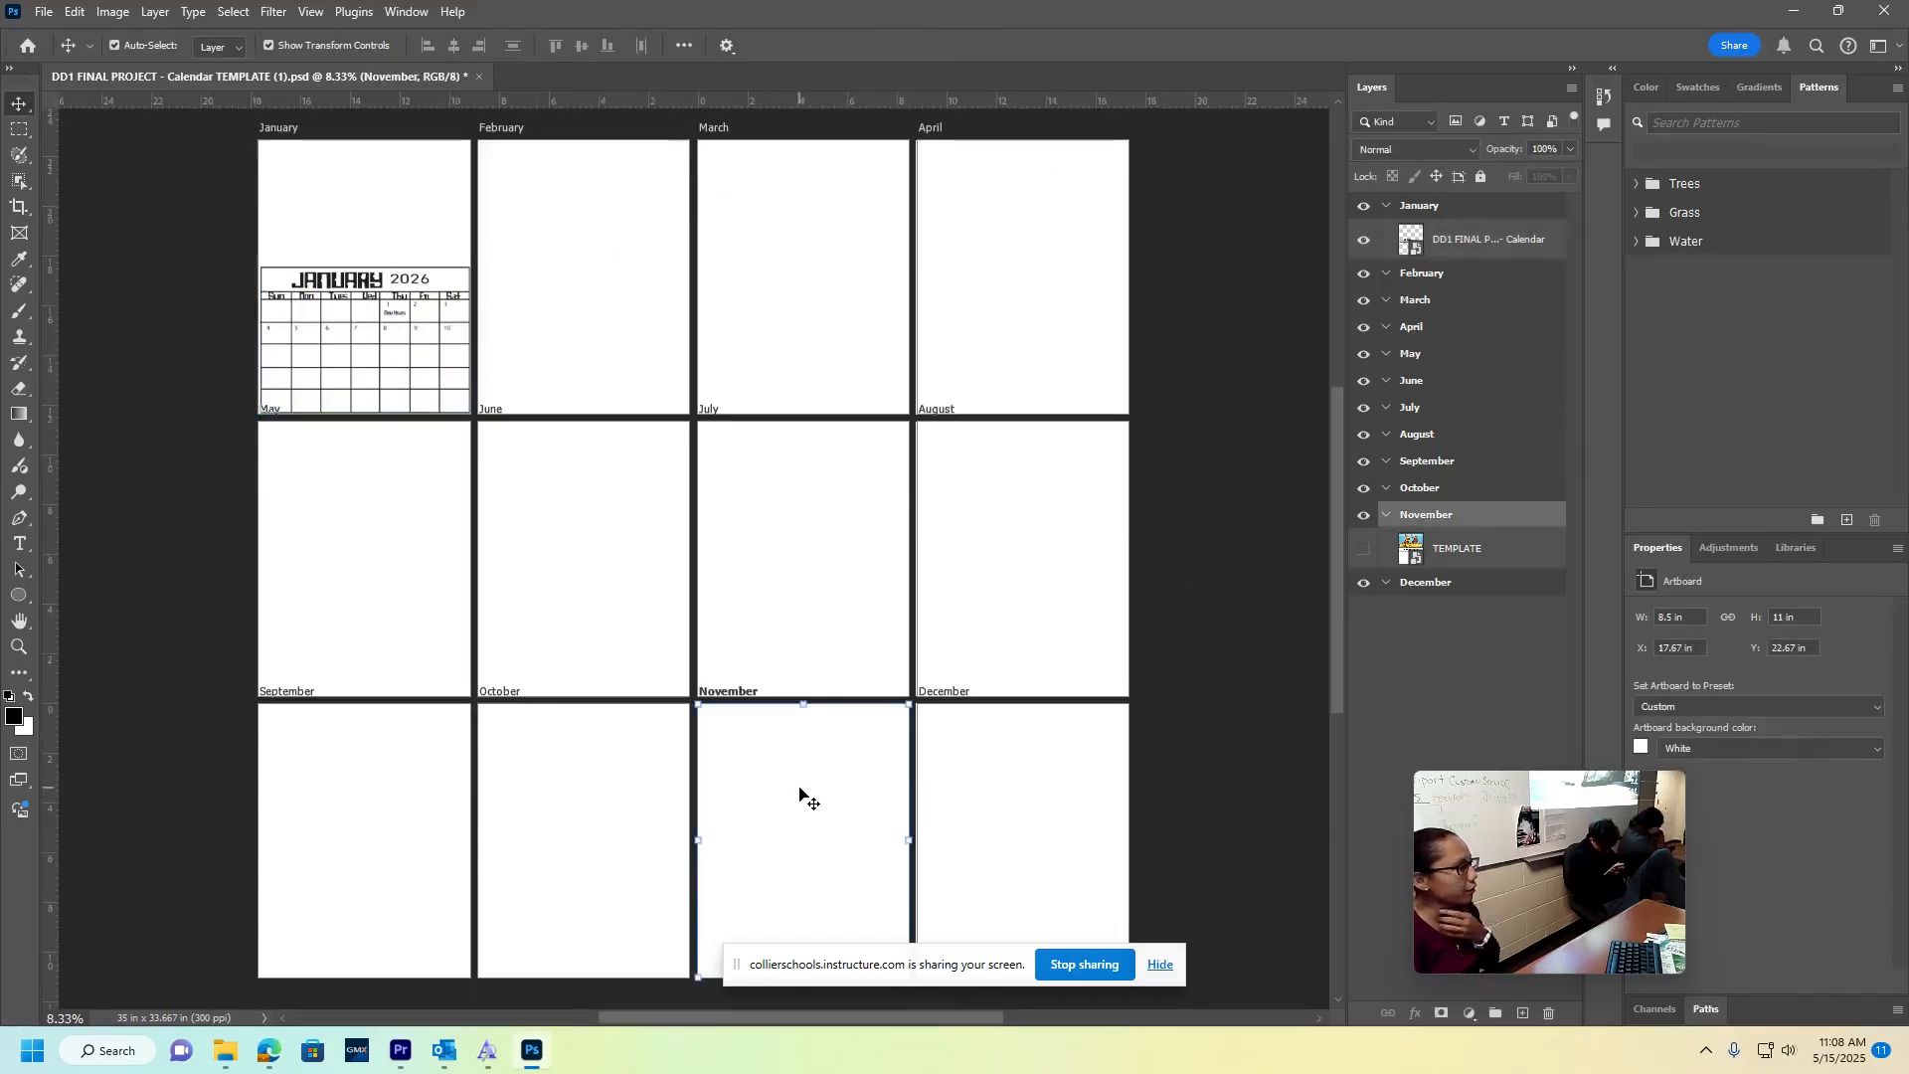
left_click(45, 12)
left_click(149, 427)
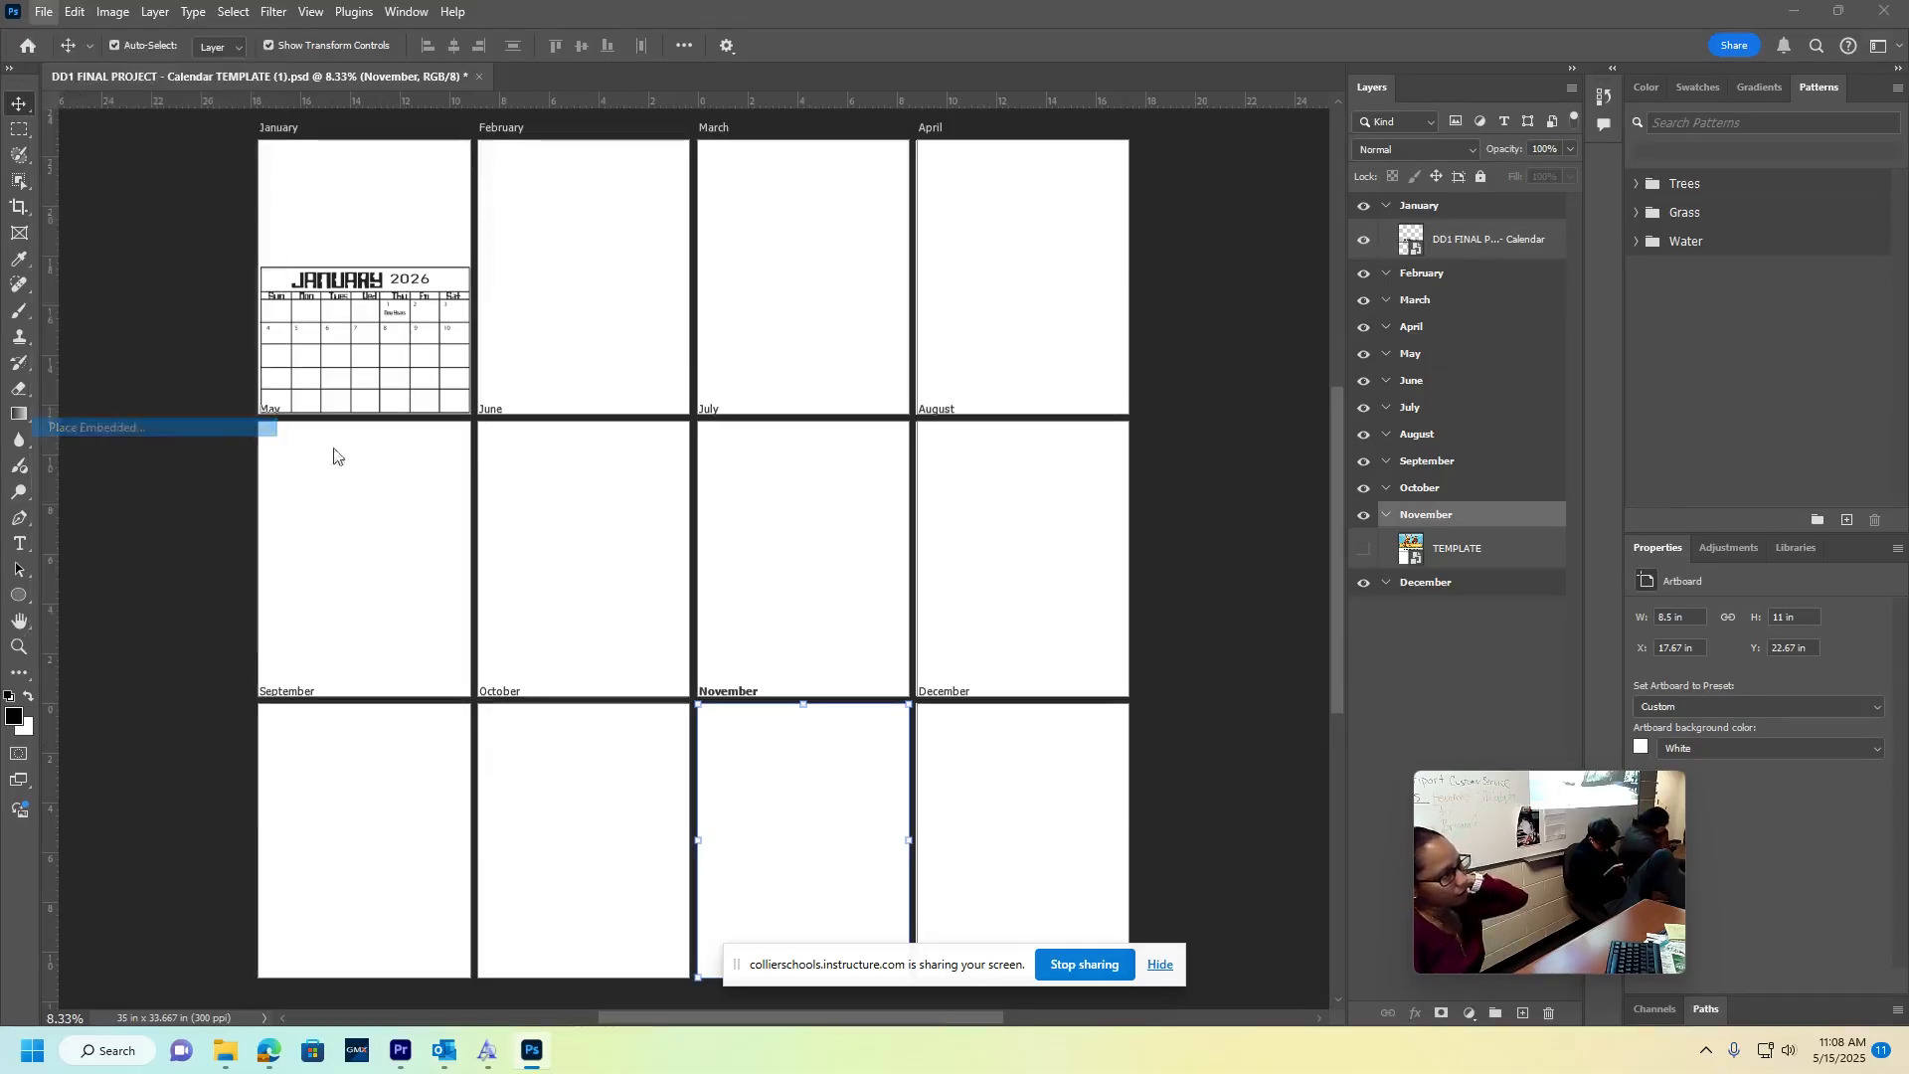
scroll(631, 438, "down", 10)
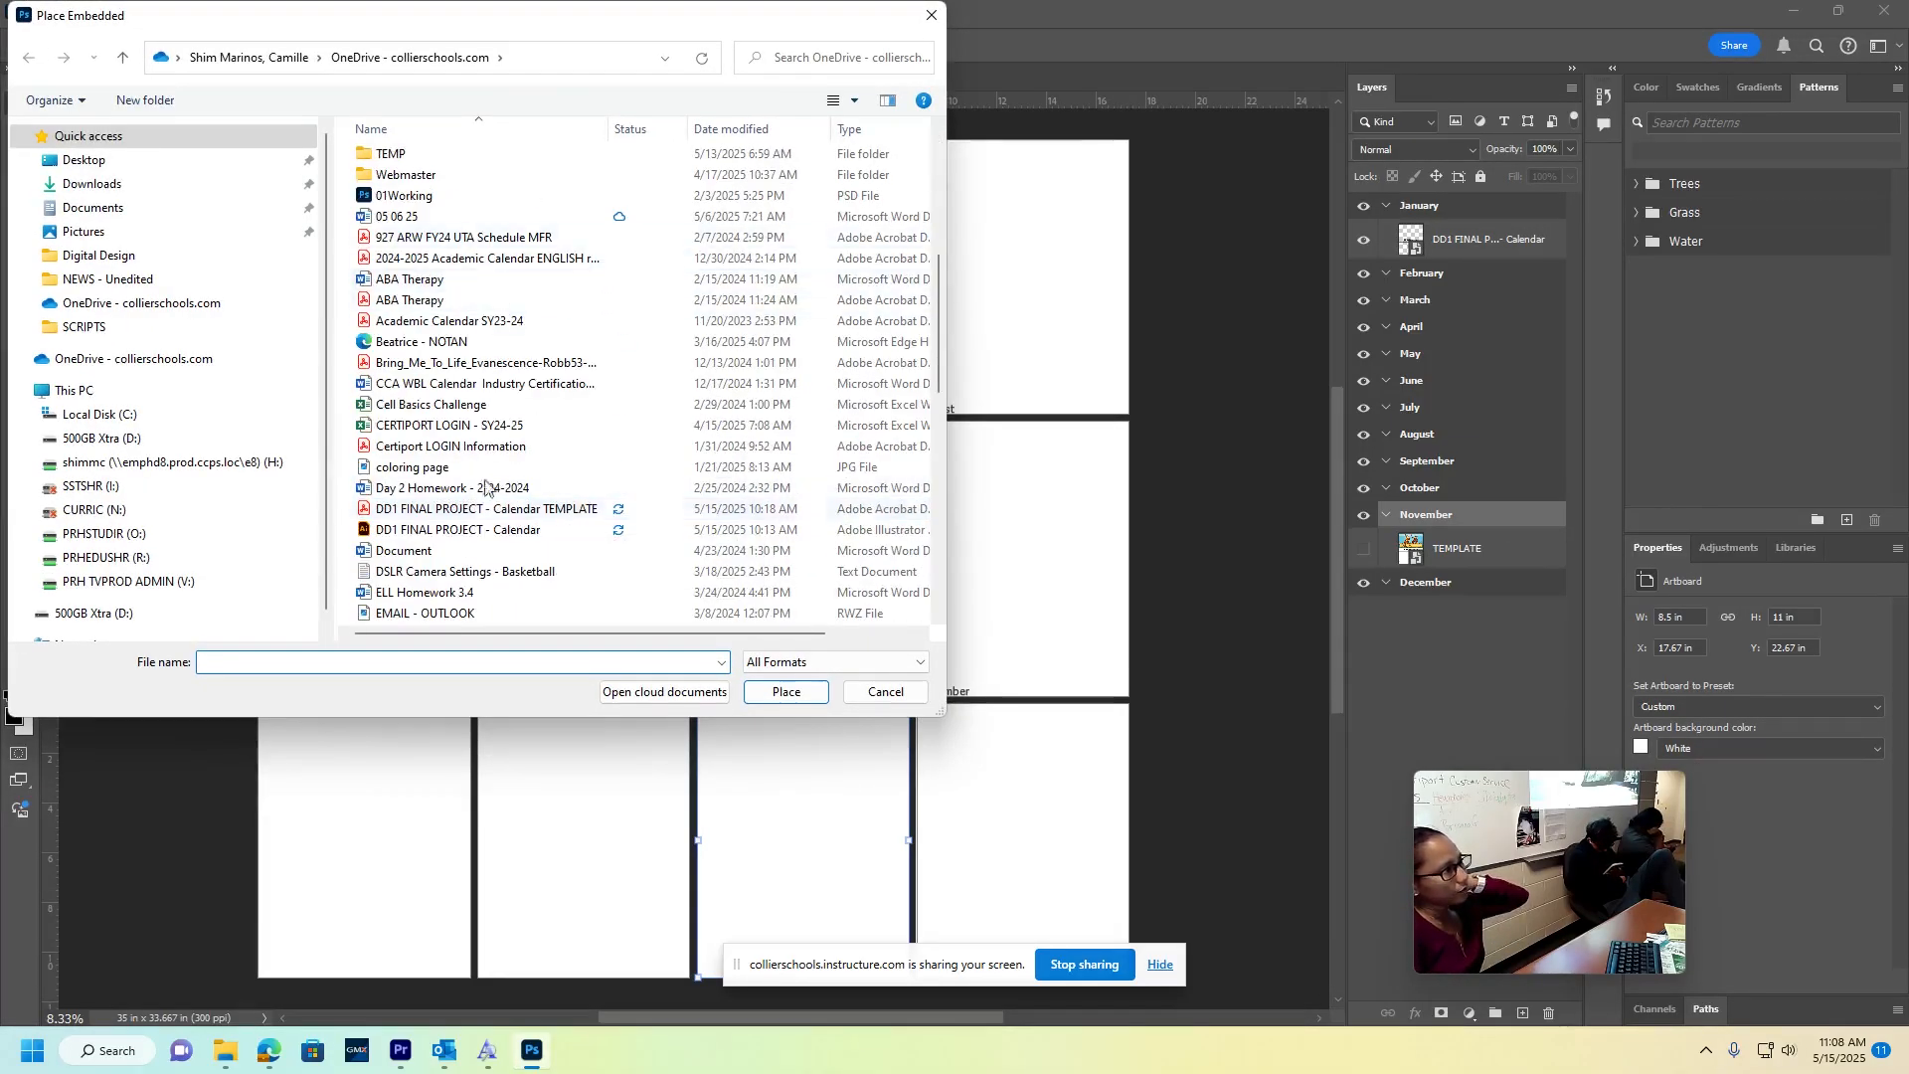
double_click(478, 530)
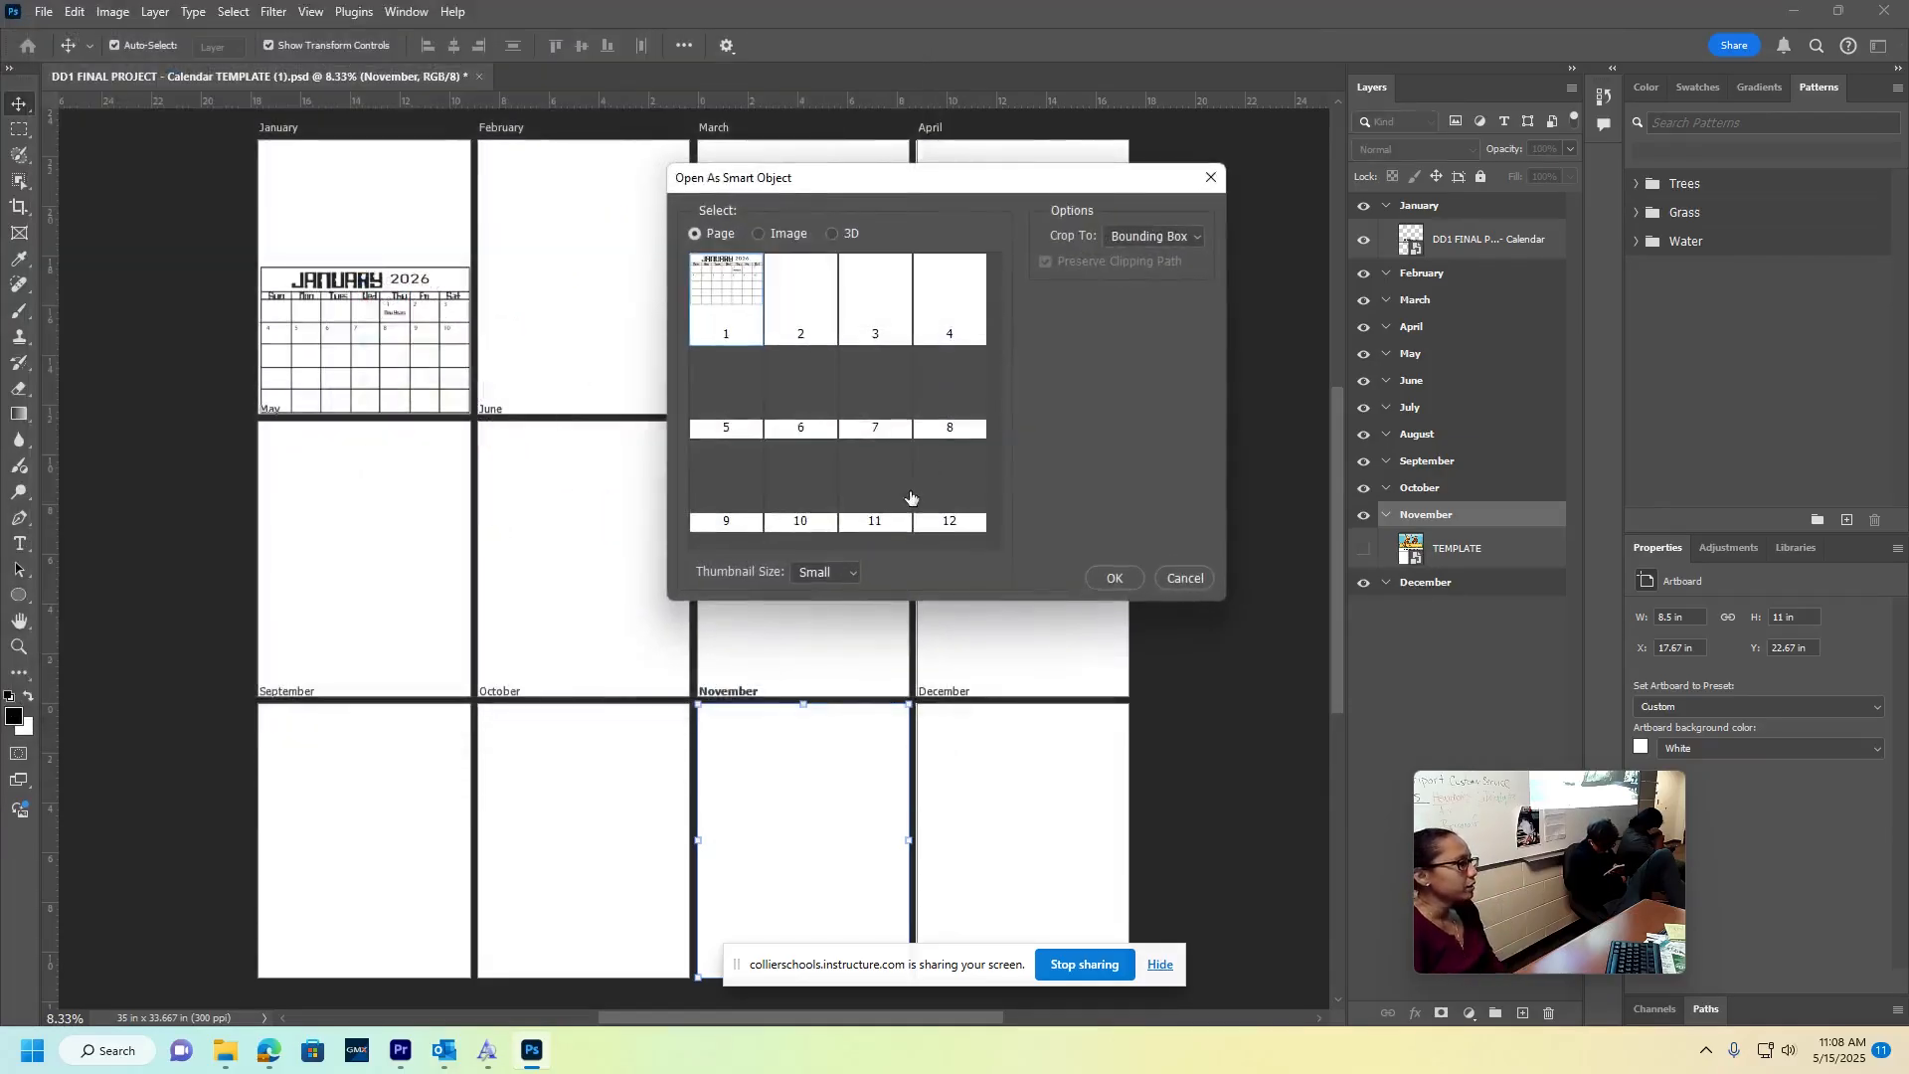
left_click(874, 498)
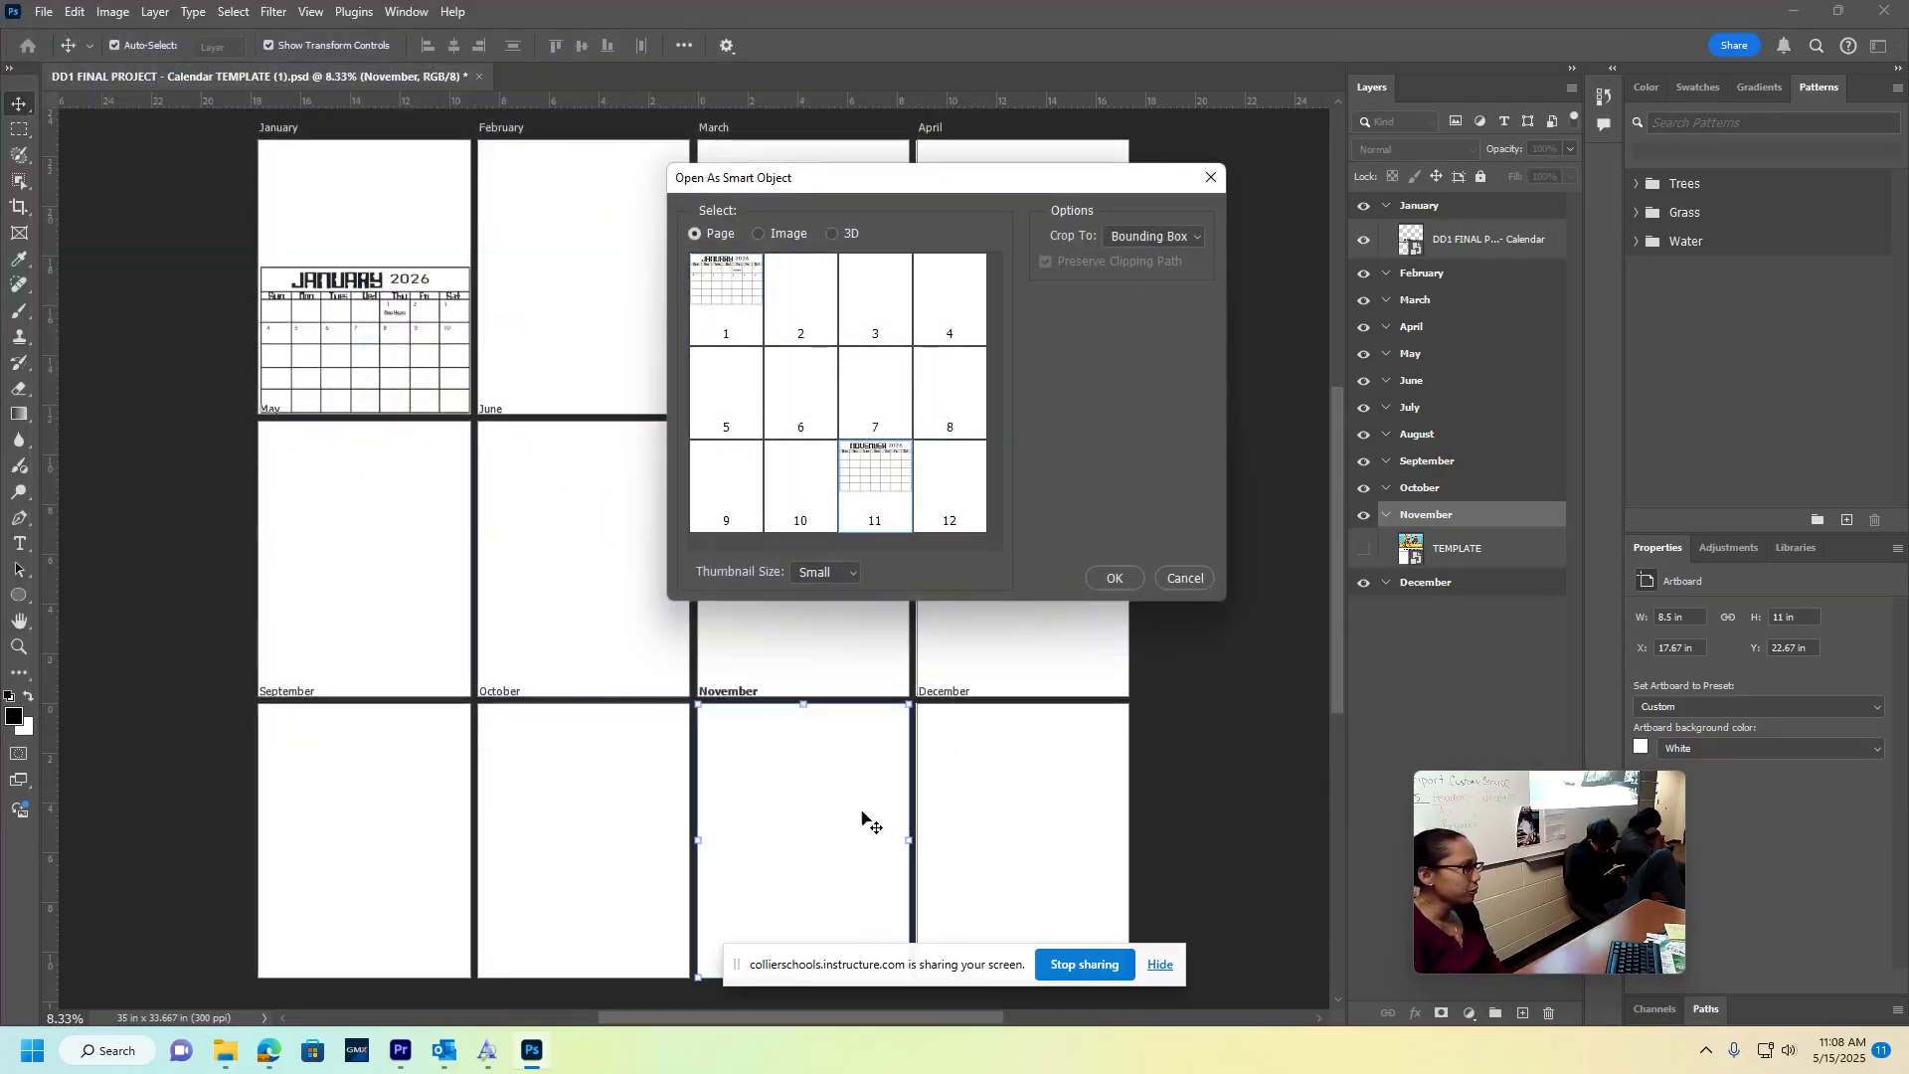
left_click(1115, 580)
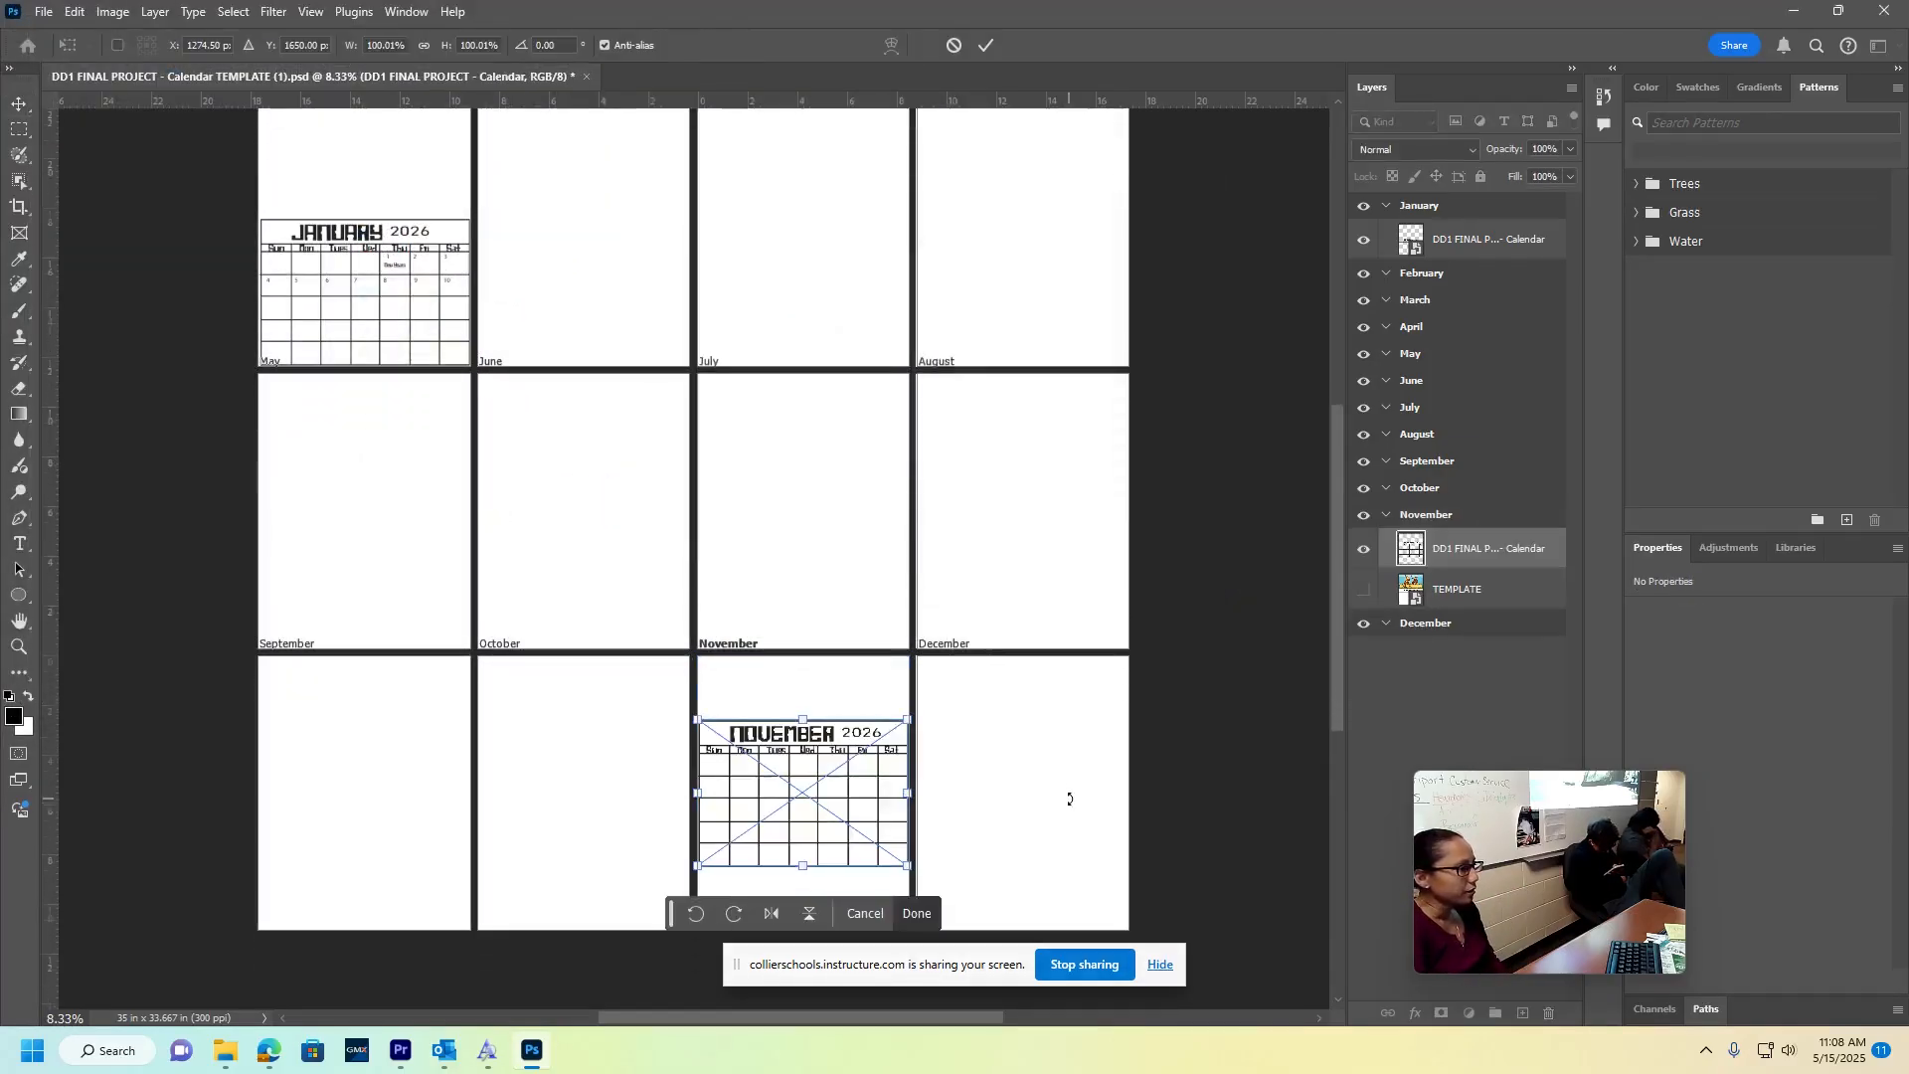
left_click_drag(839, 796, 836, 857)
key("Return")
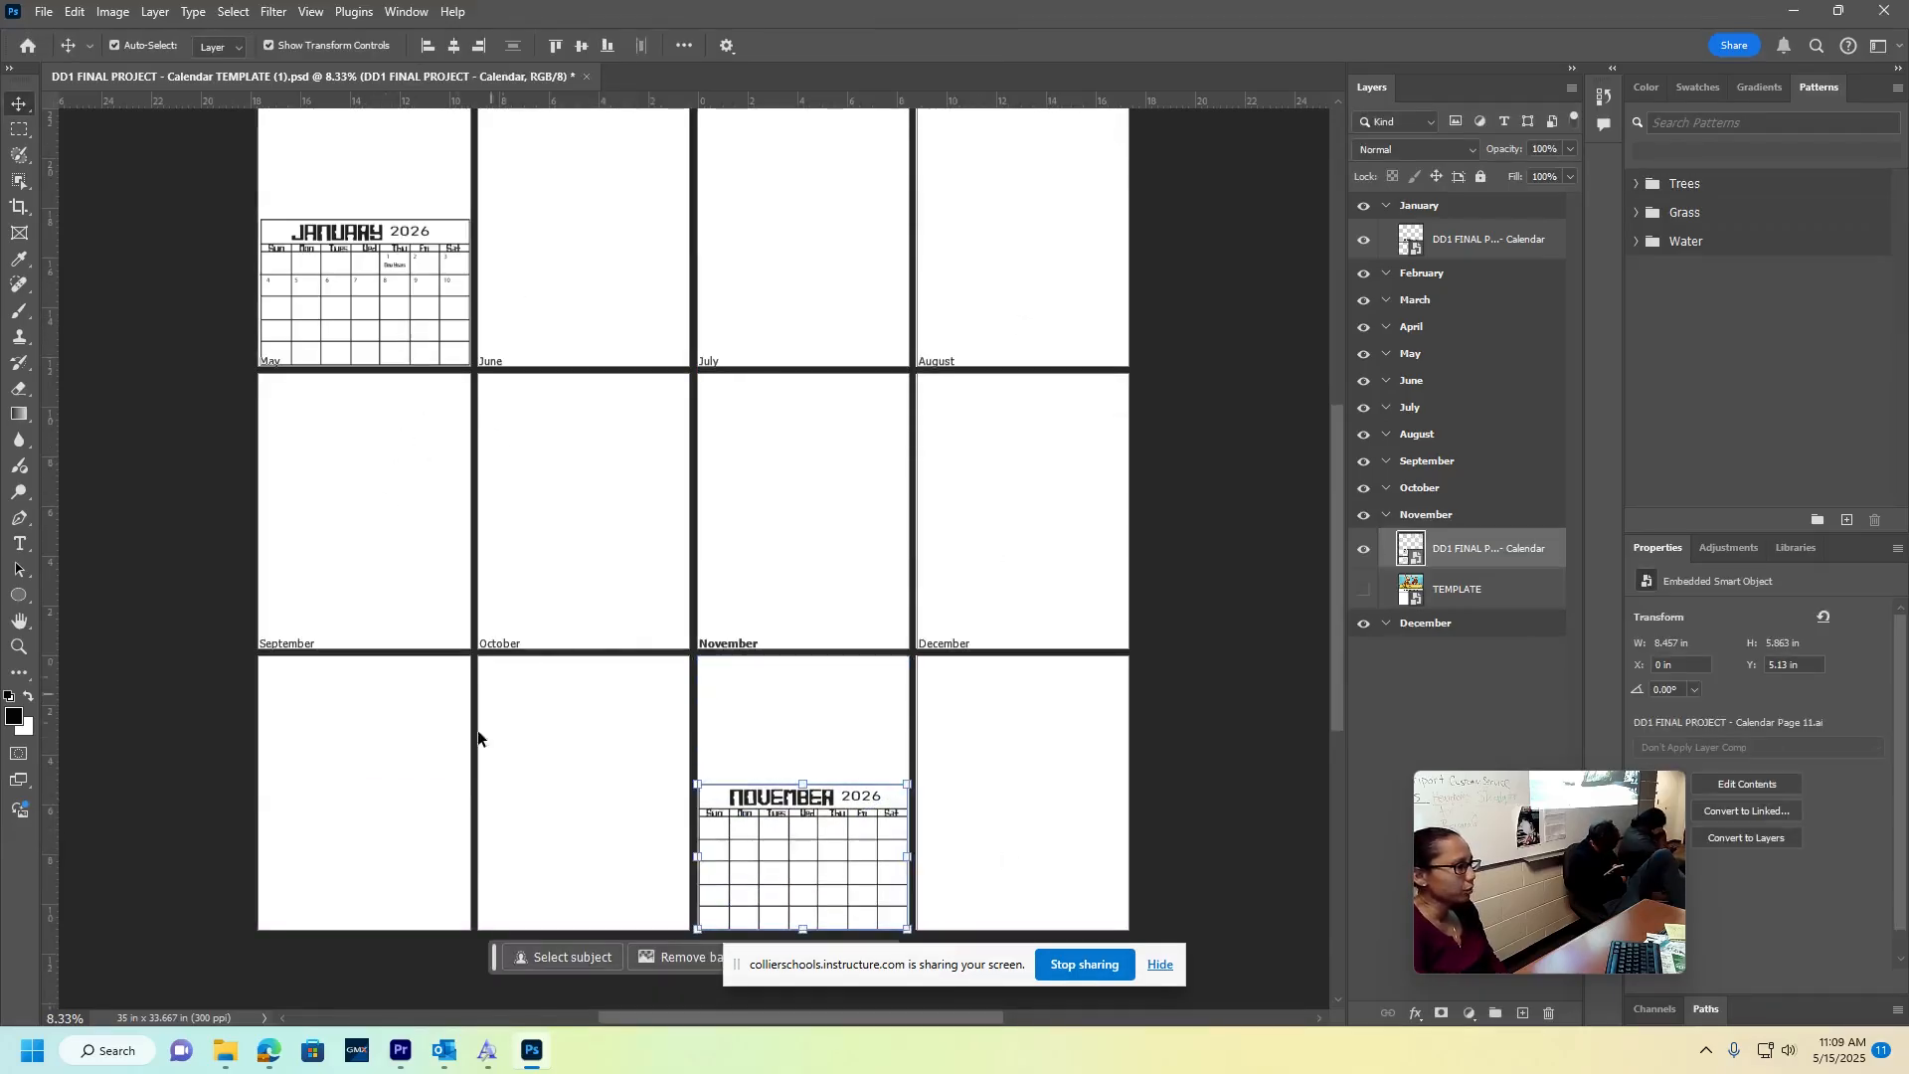
Select the January grid layer, then switch to the Edge browser and search Bing images for "mario in the snow"
scroll(1206, 706, "up", 1)
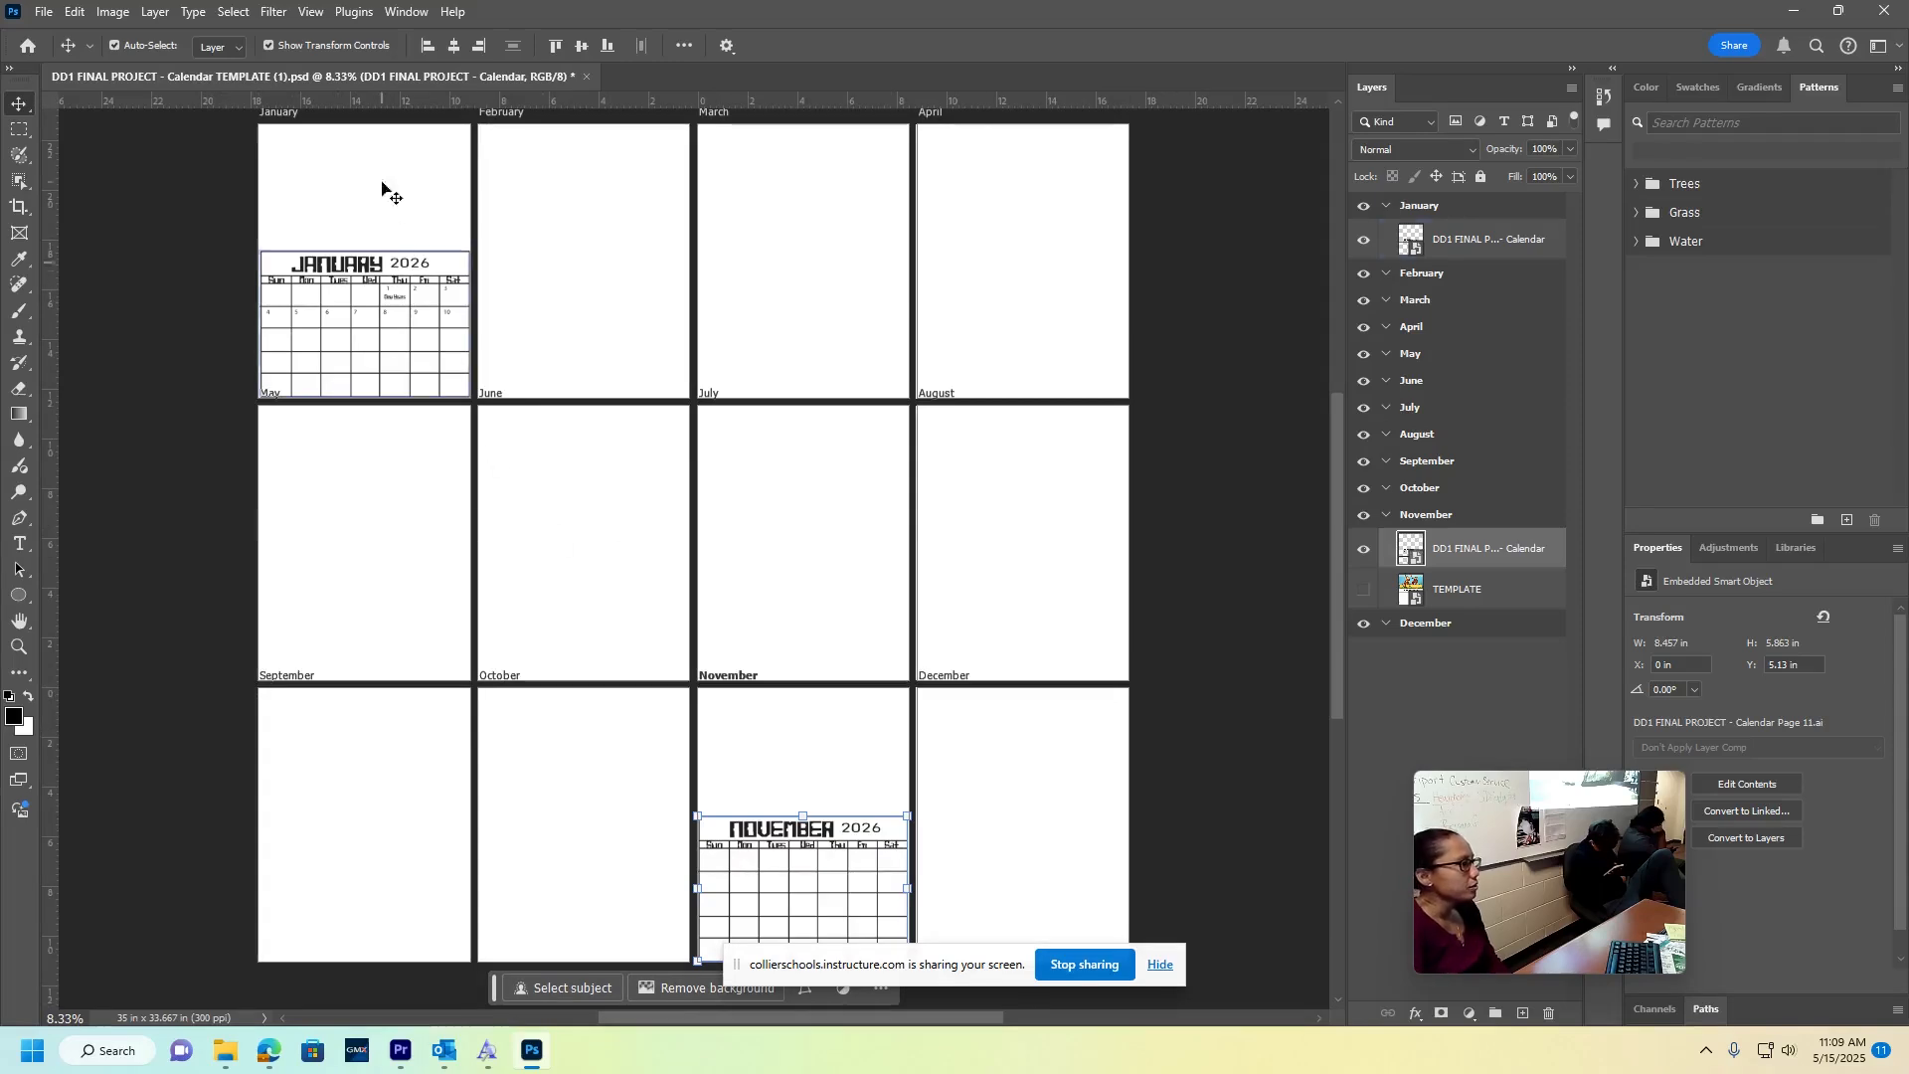
scroll(753, 524, "up", 1)
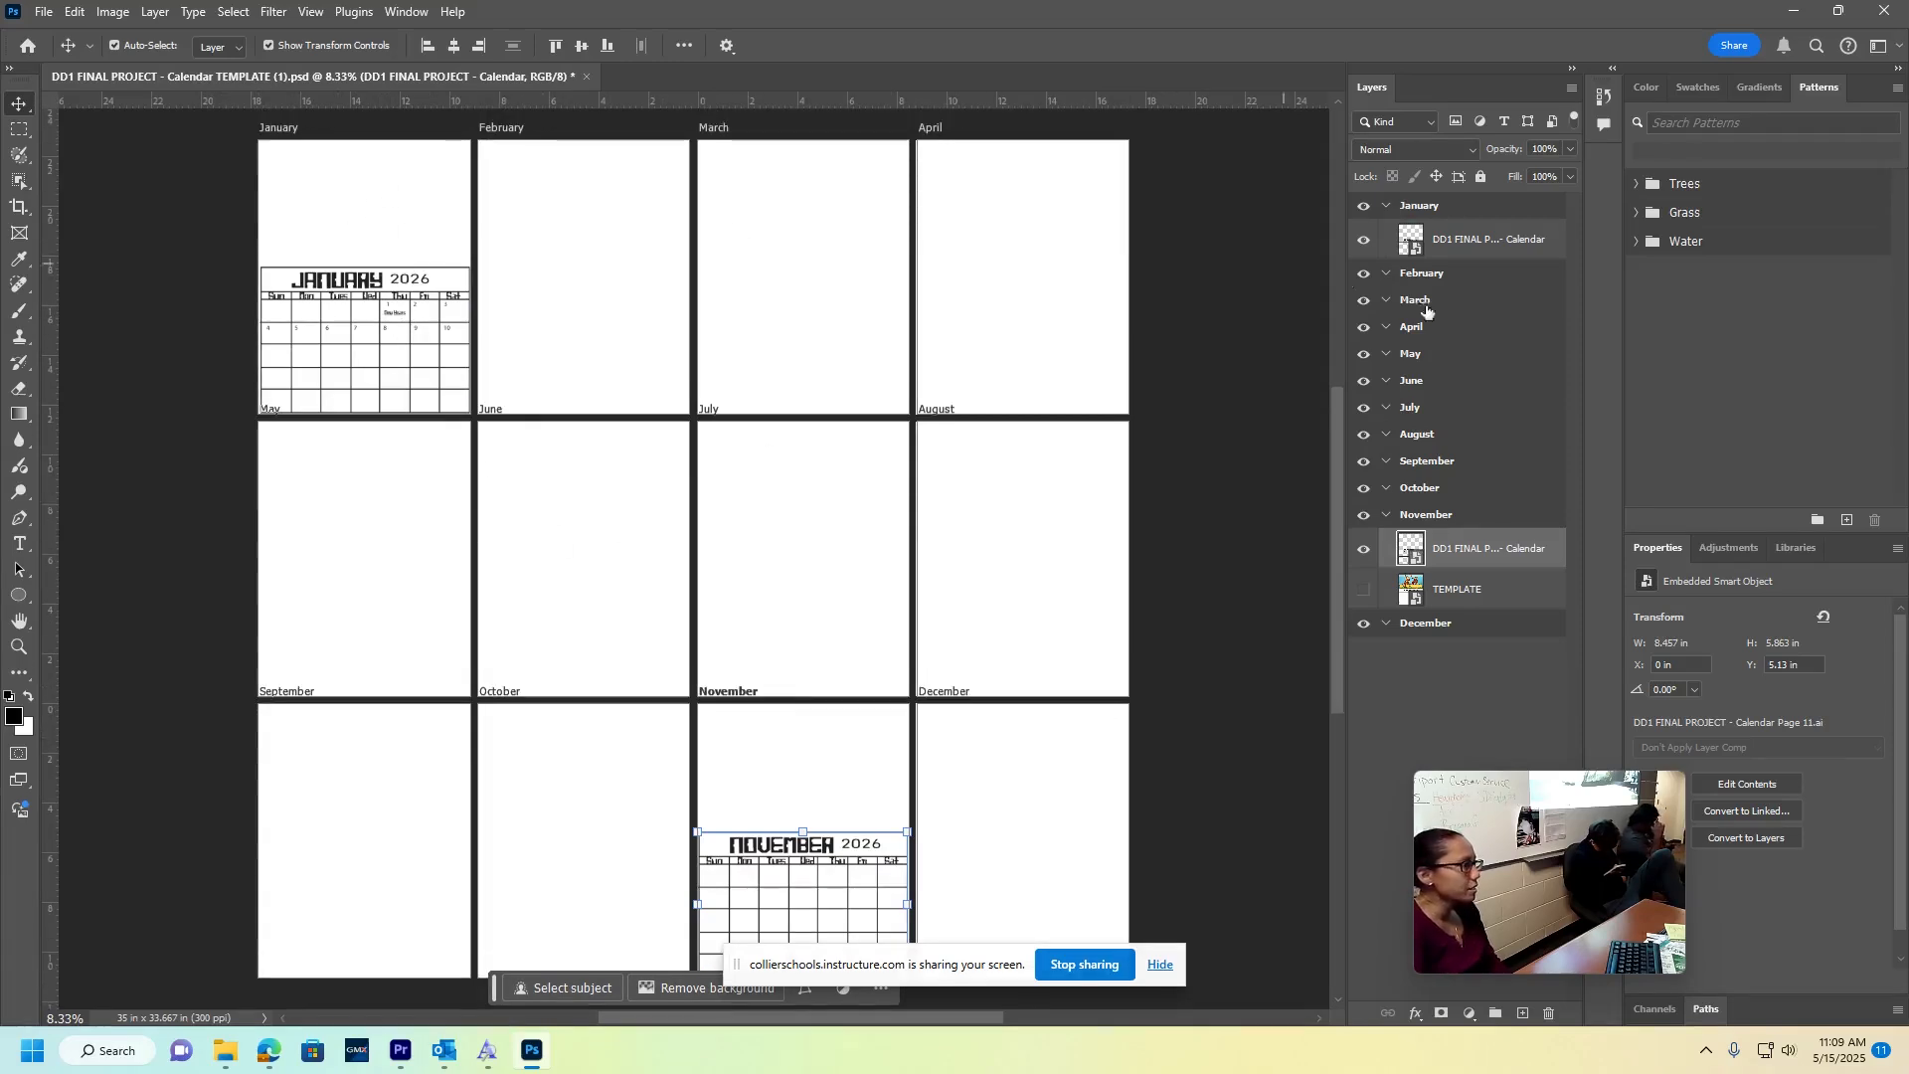
left_click(1472, 240)
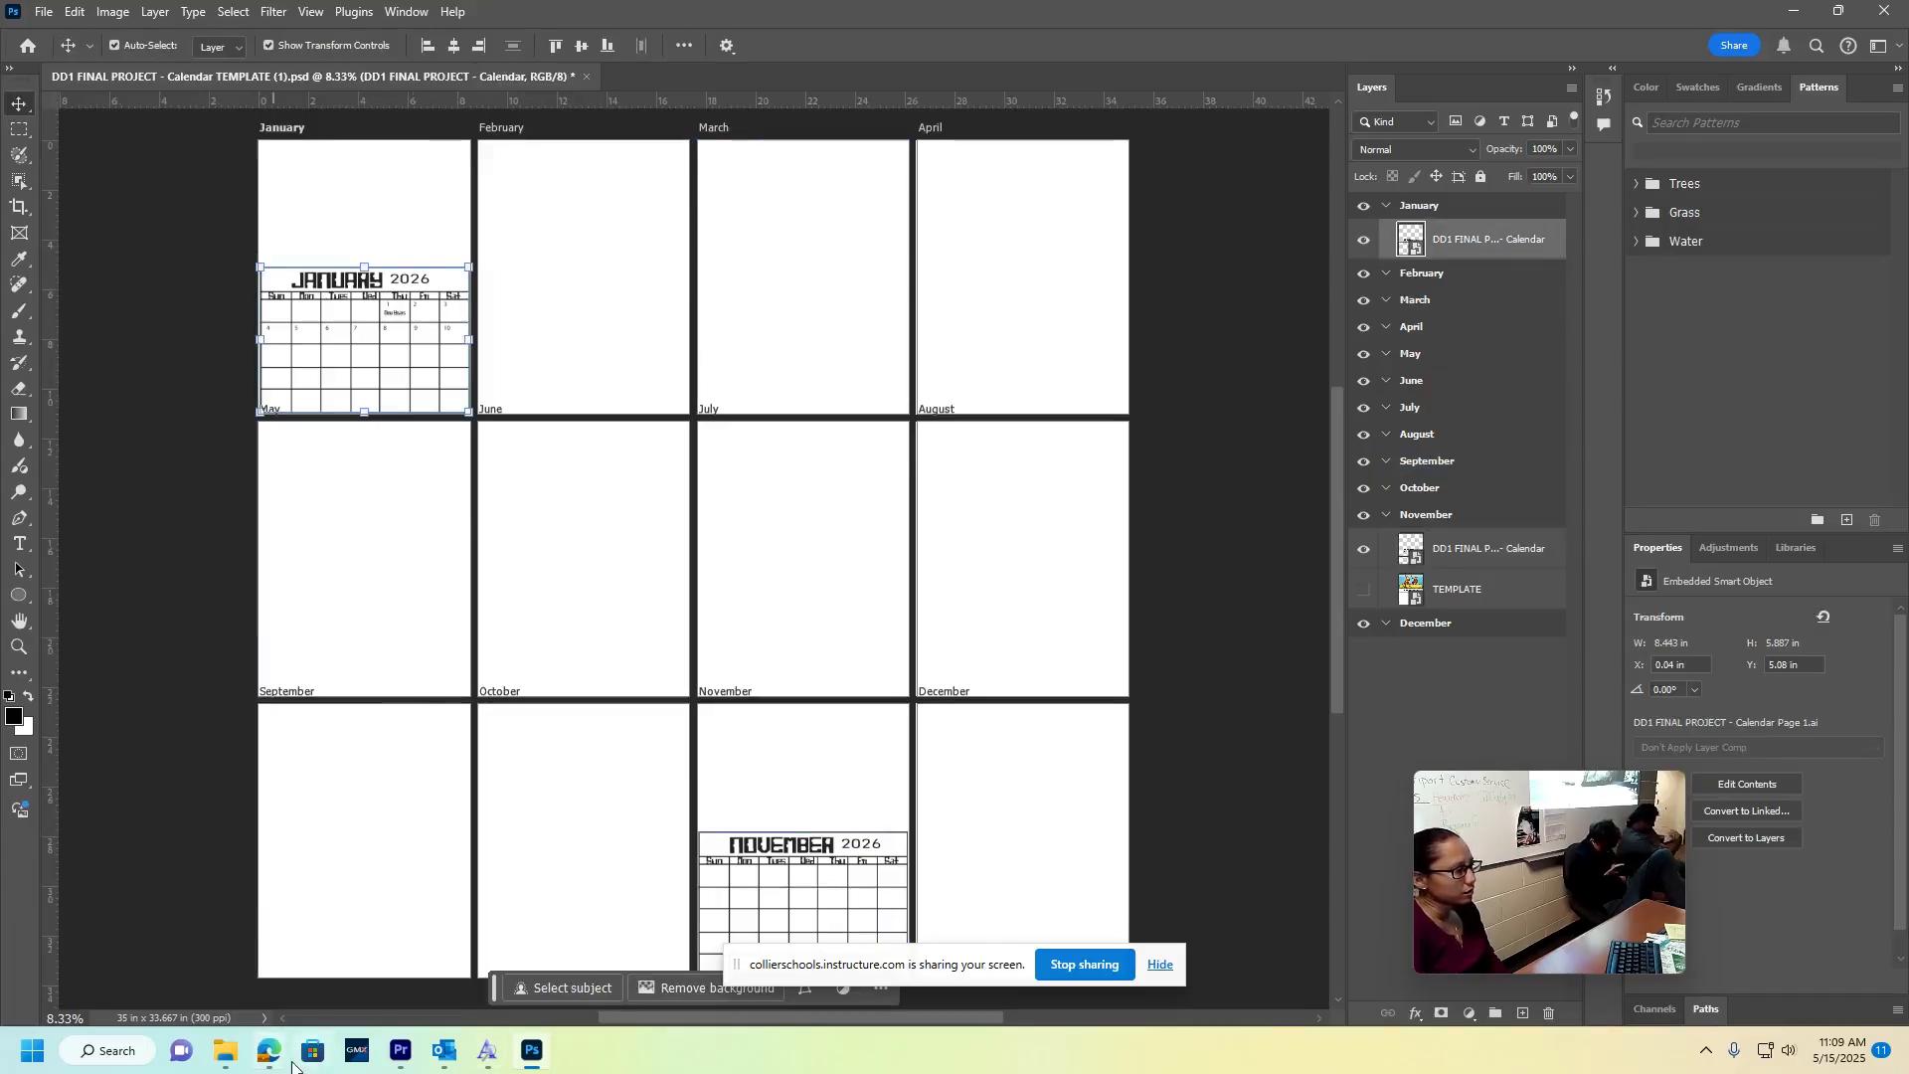
mouse_move(279, 1056)
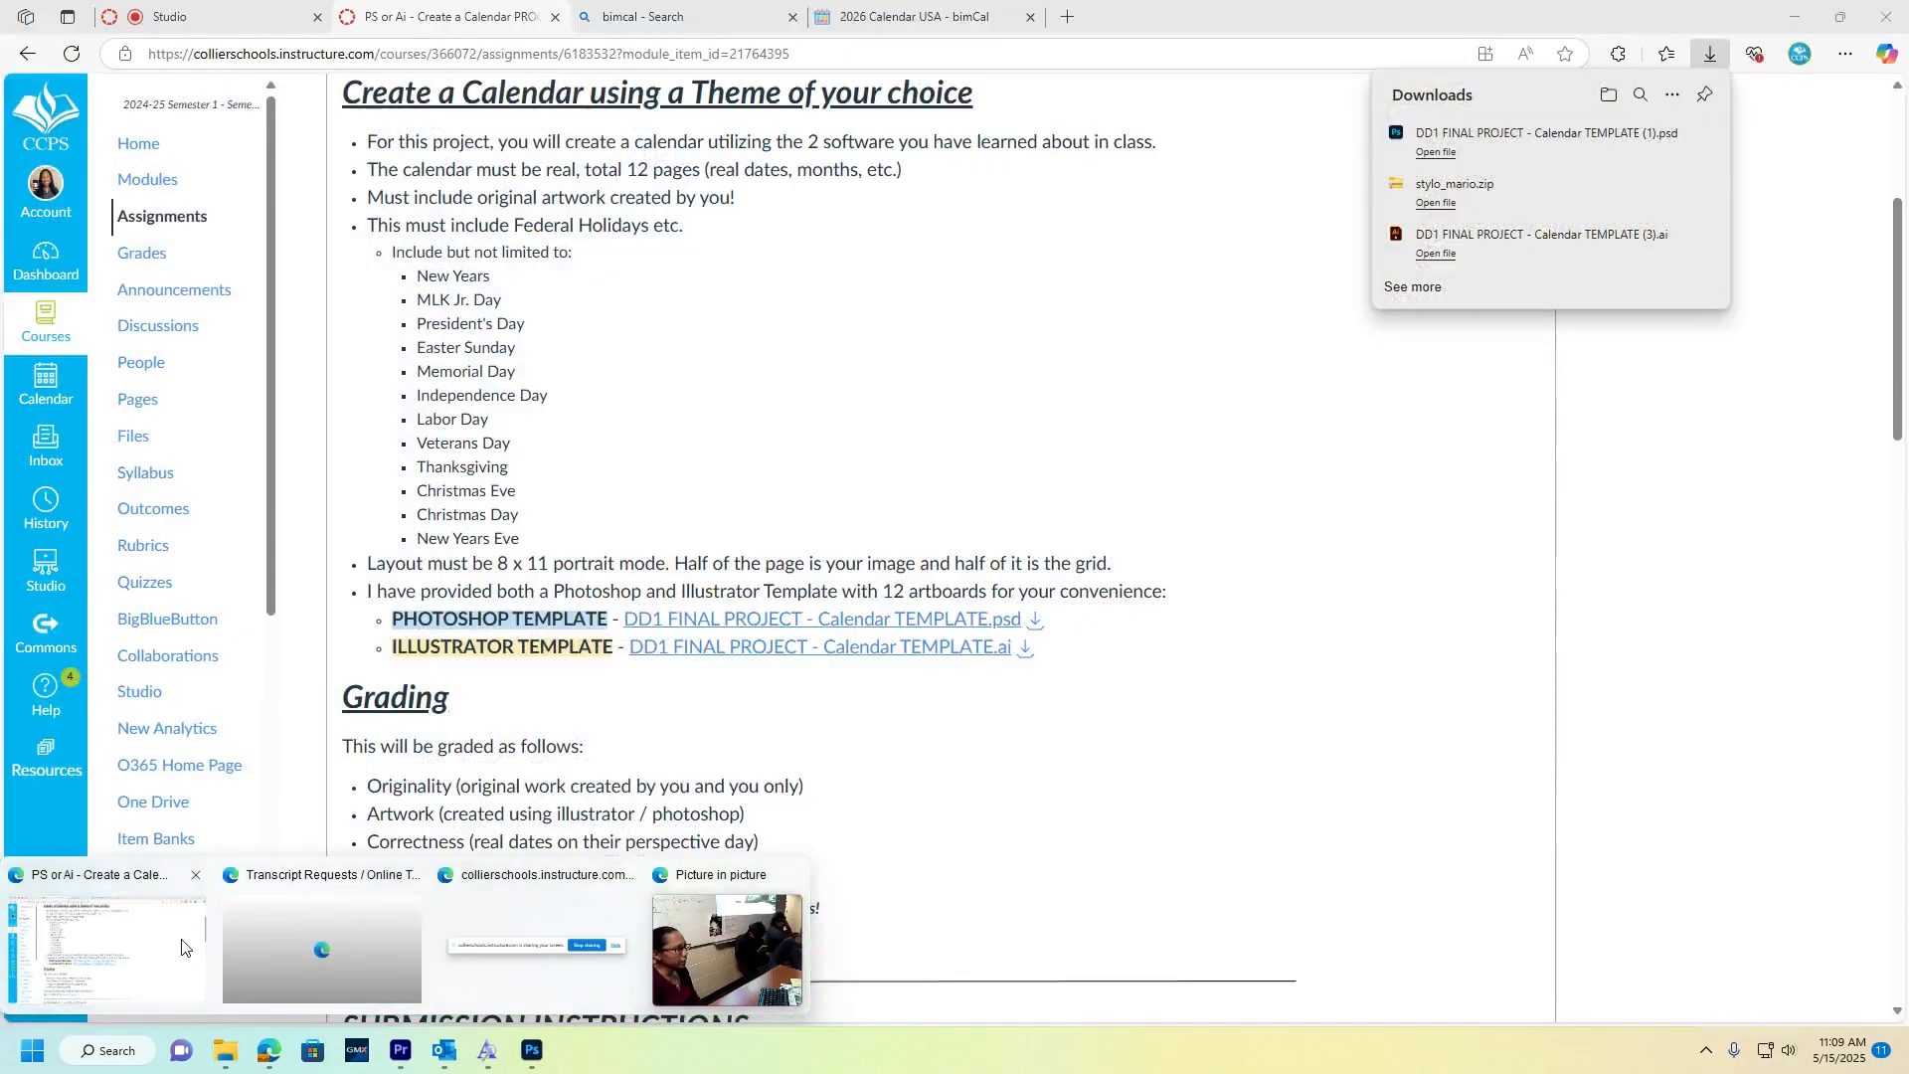
left_click(186, 947)
left_click(696, 17)
left_click(672, 56)
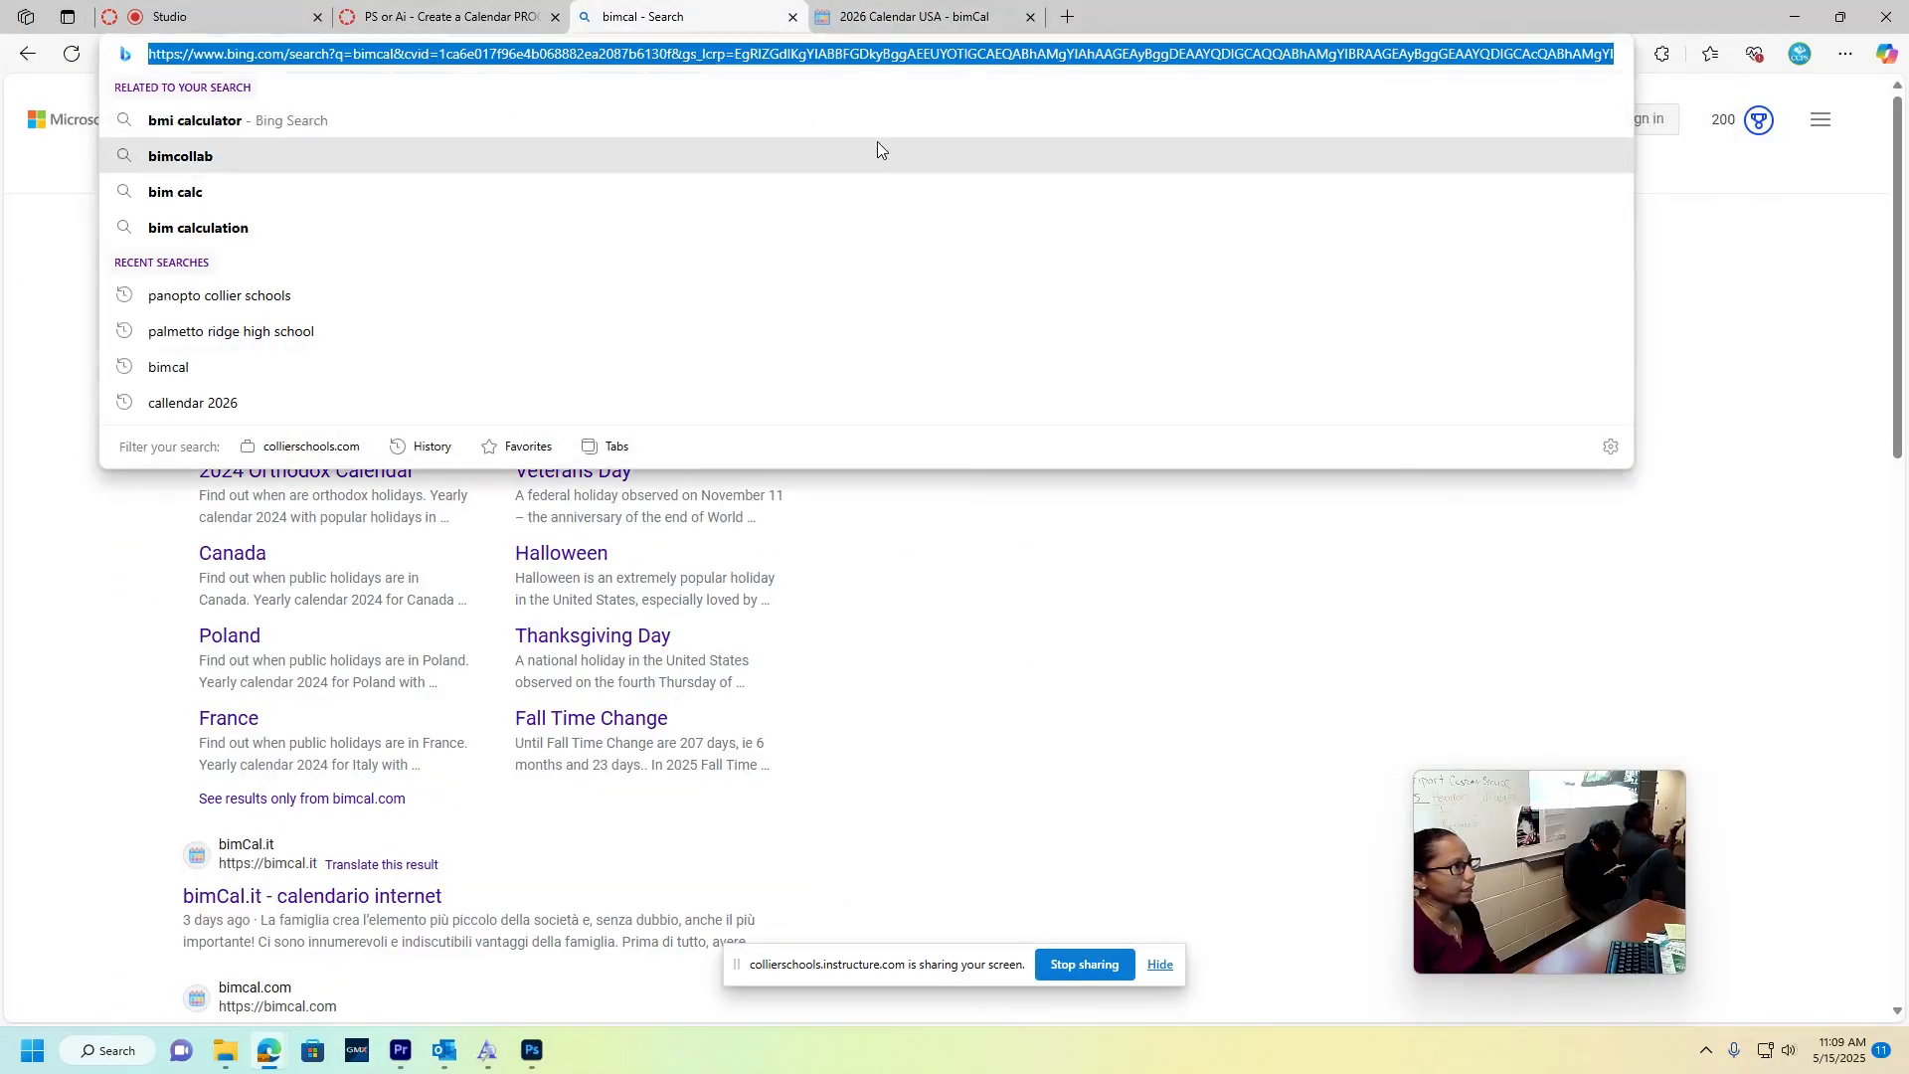
type("mario in")
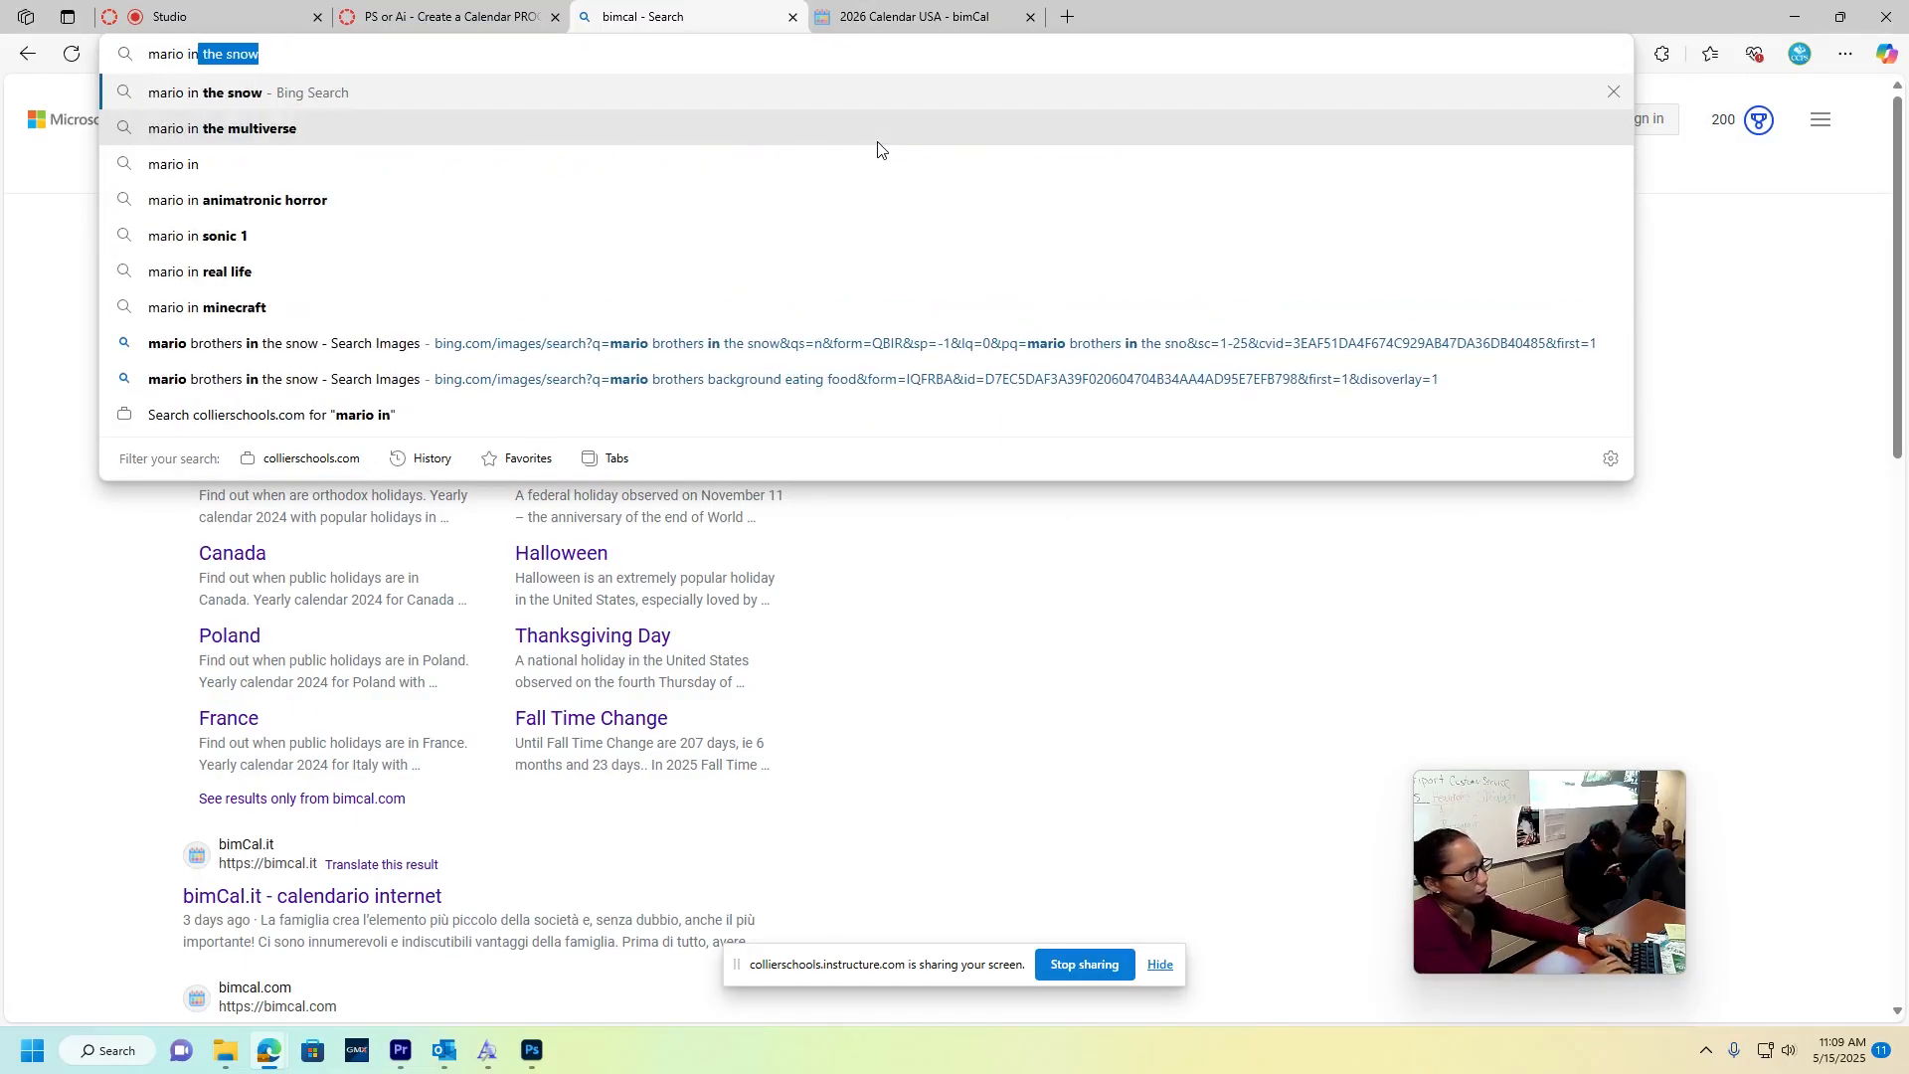
type(" the sno")
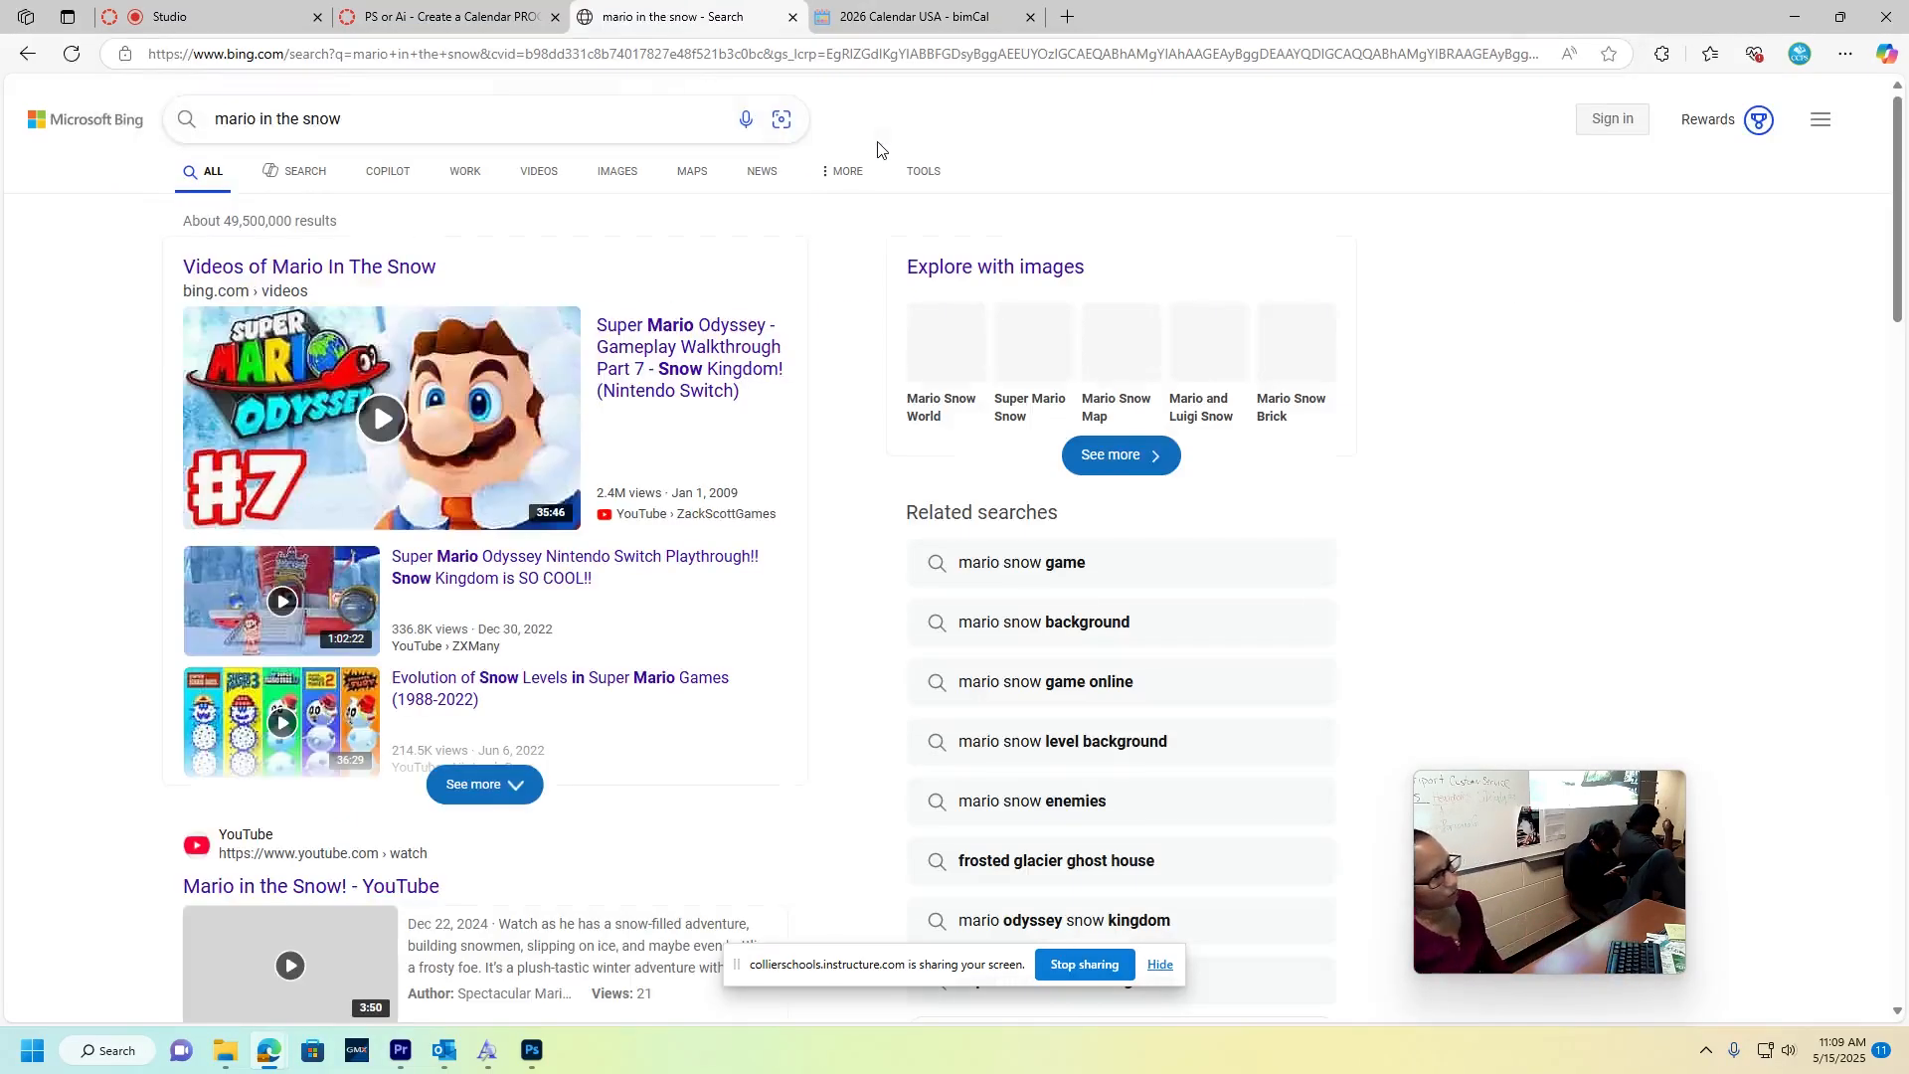
left_click(619, 173)
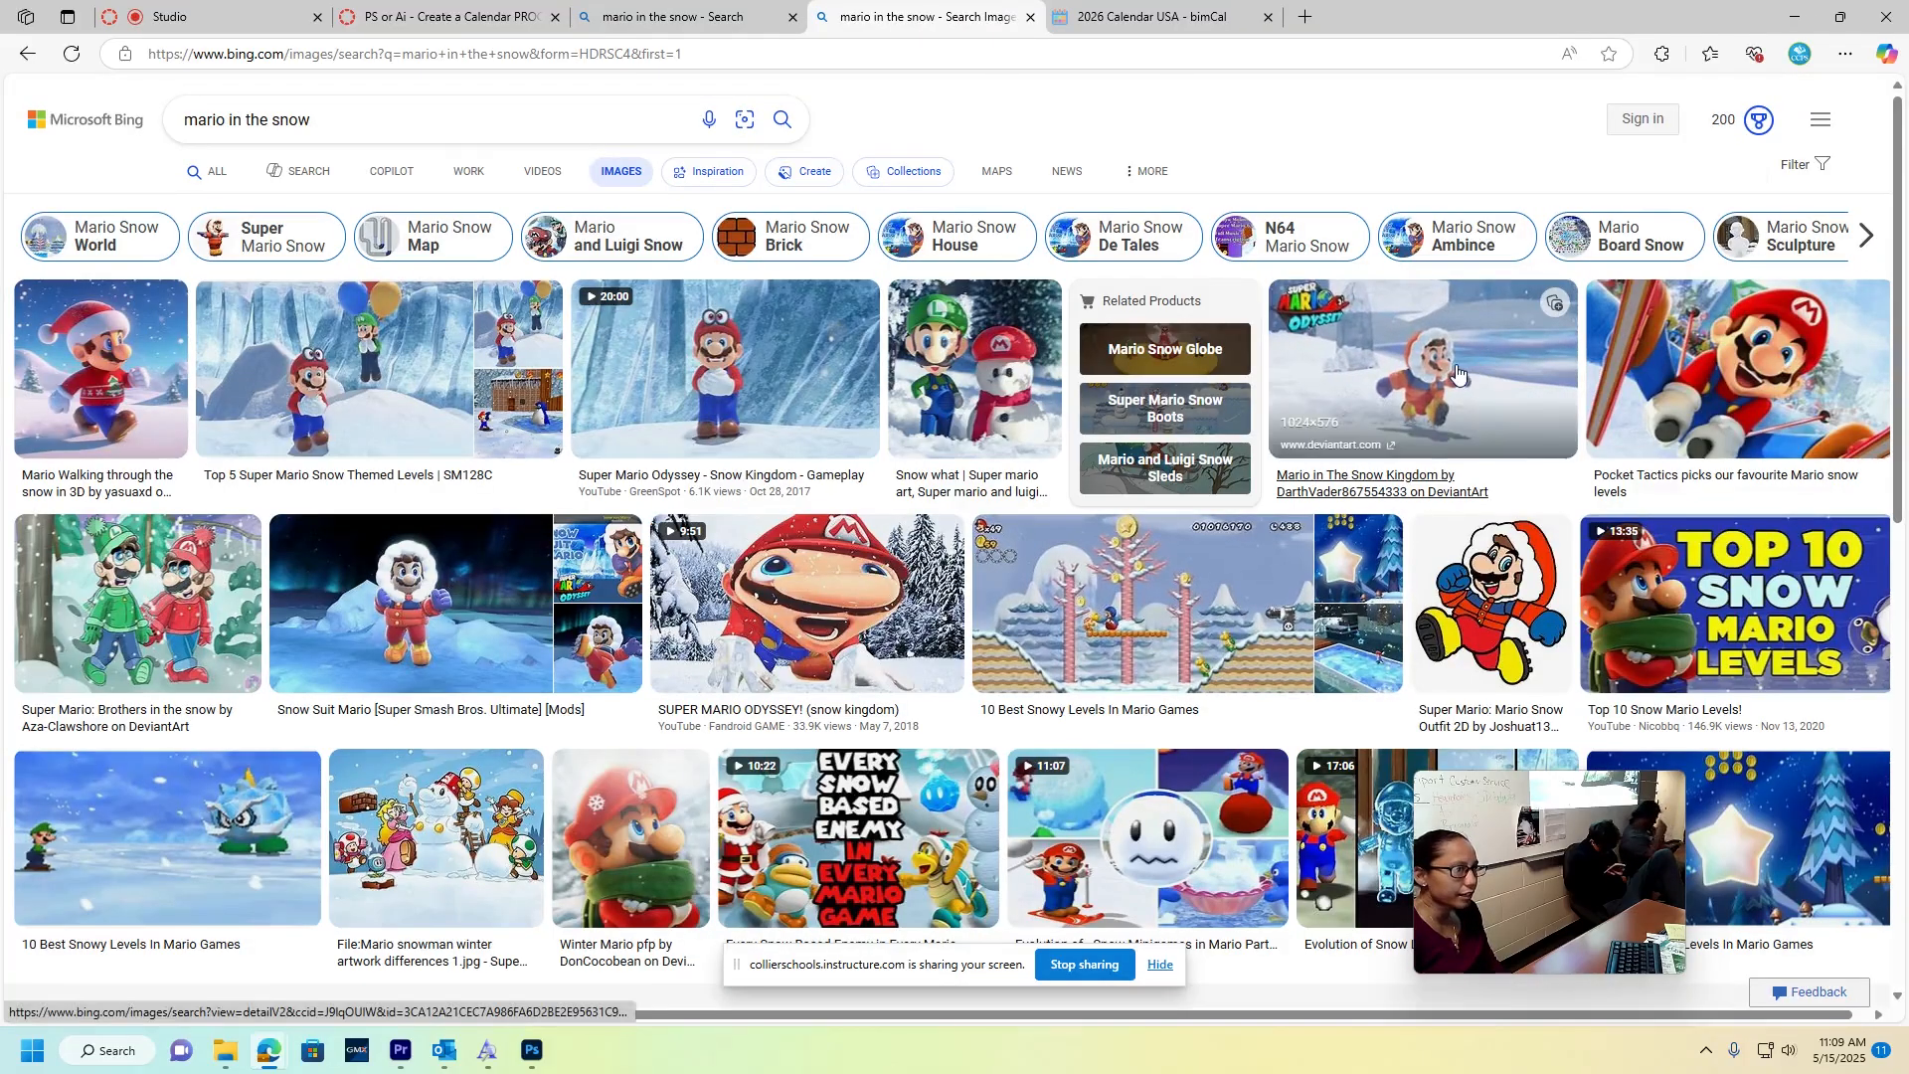
Open the Super Mario Odyssey Snow Kingdom picture of Mario running in a parka at full size and copy it
left_click(1456, 364)
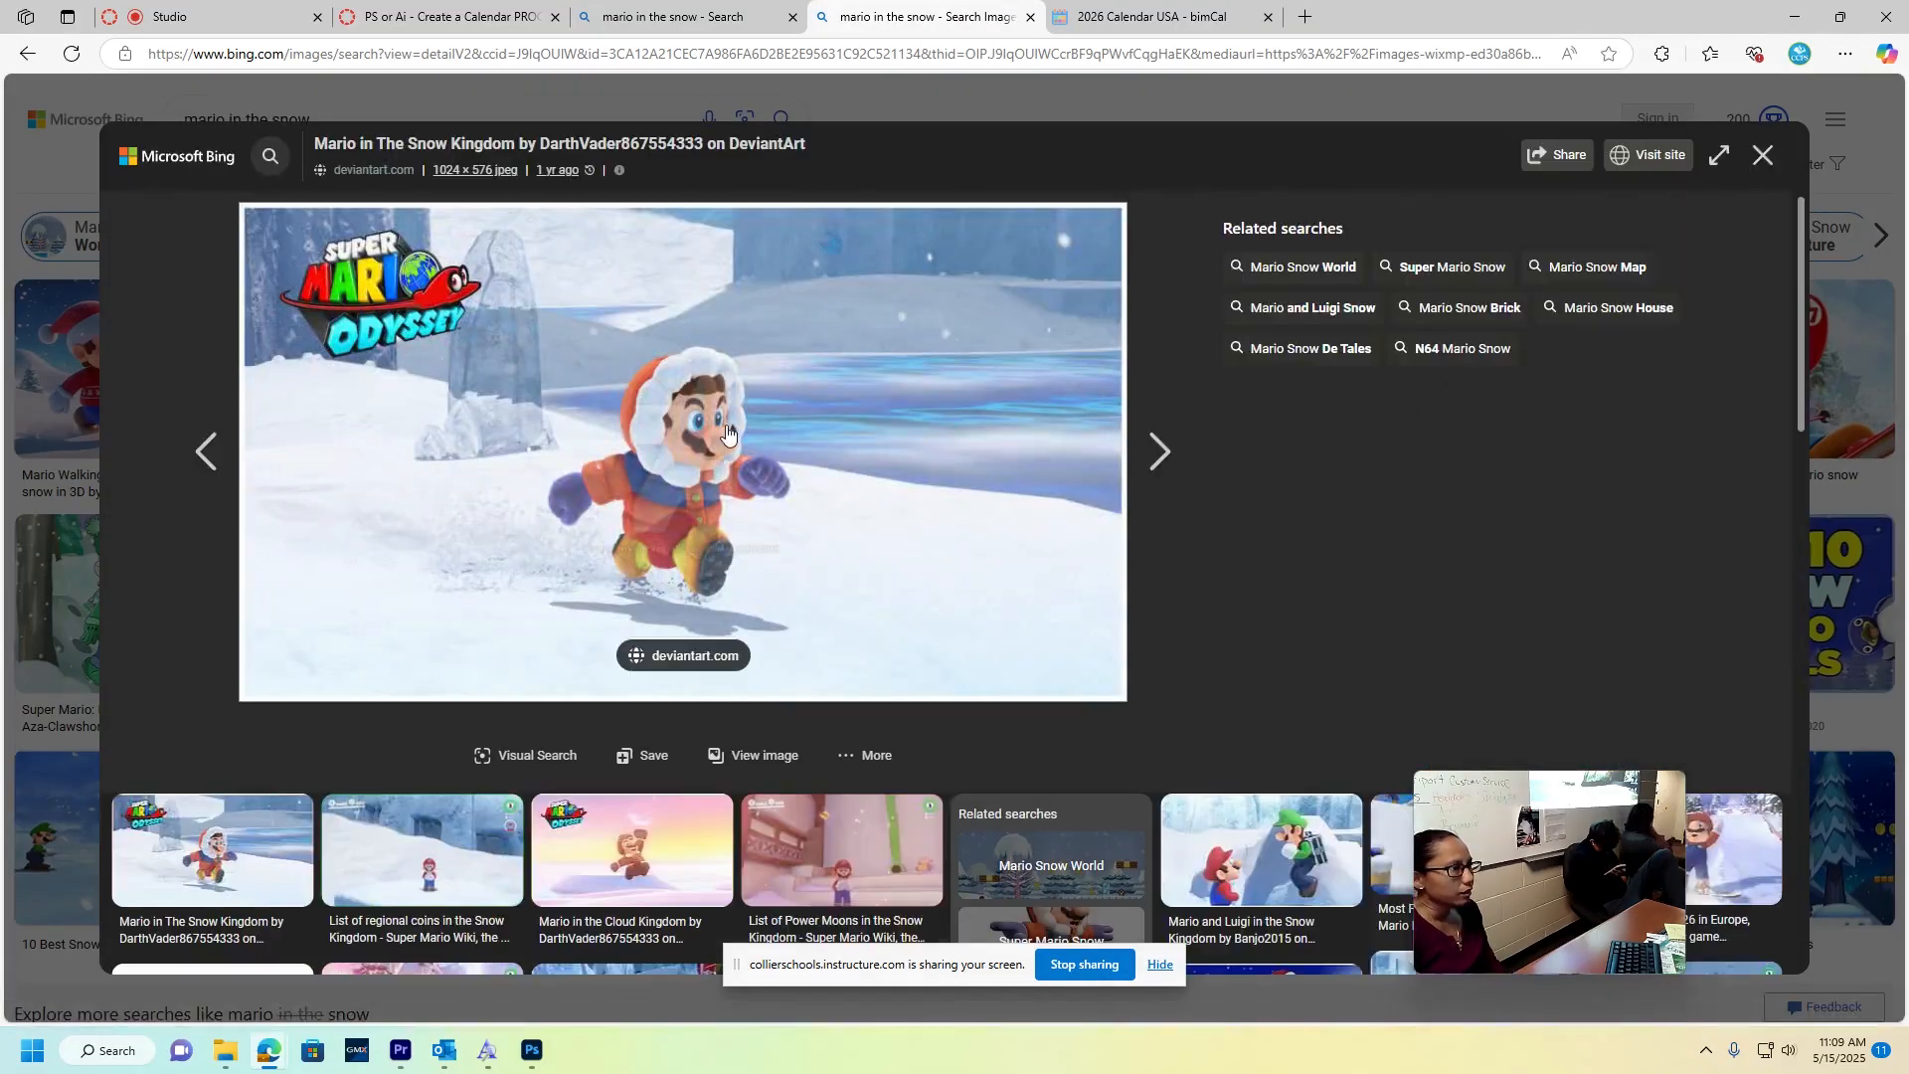
right_click(727, 430)
left_click(822, 517)
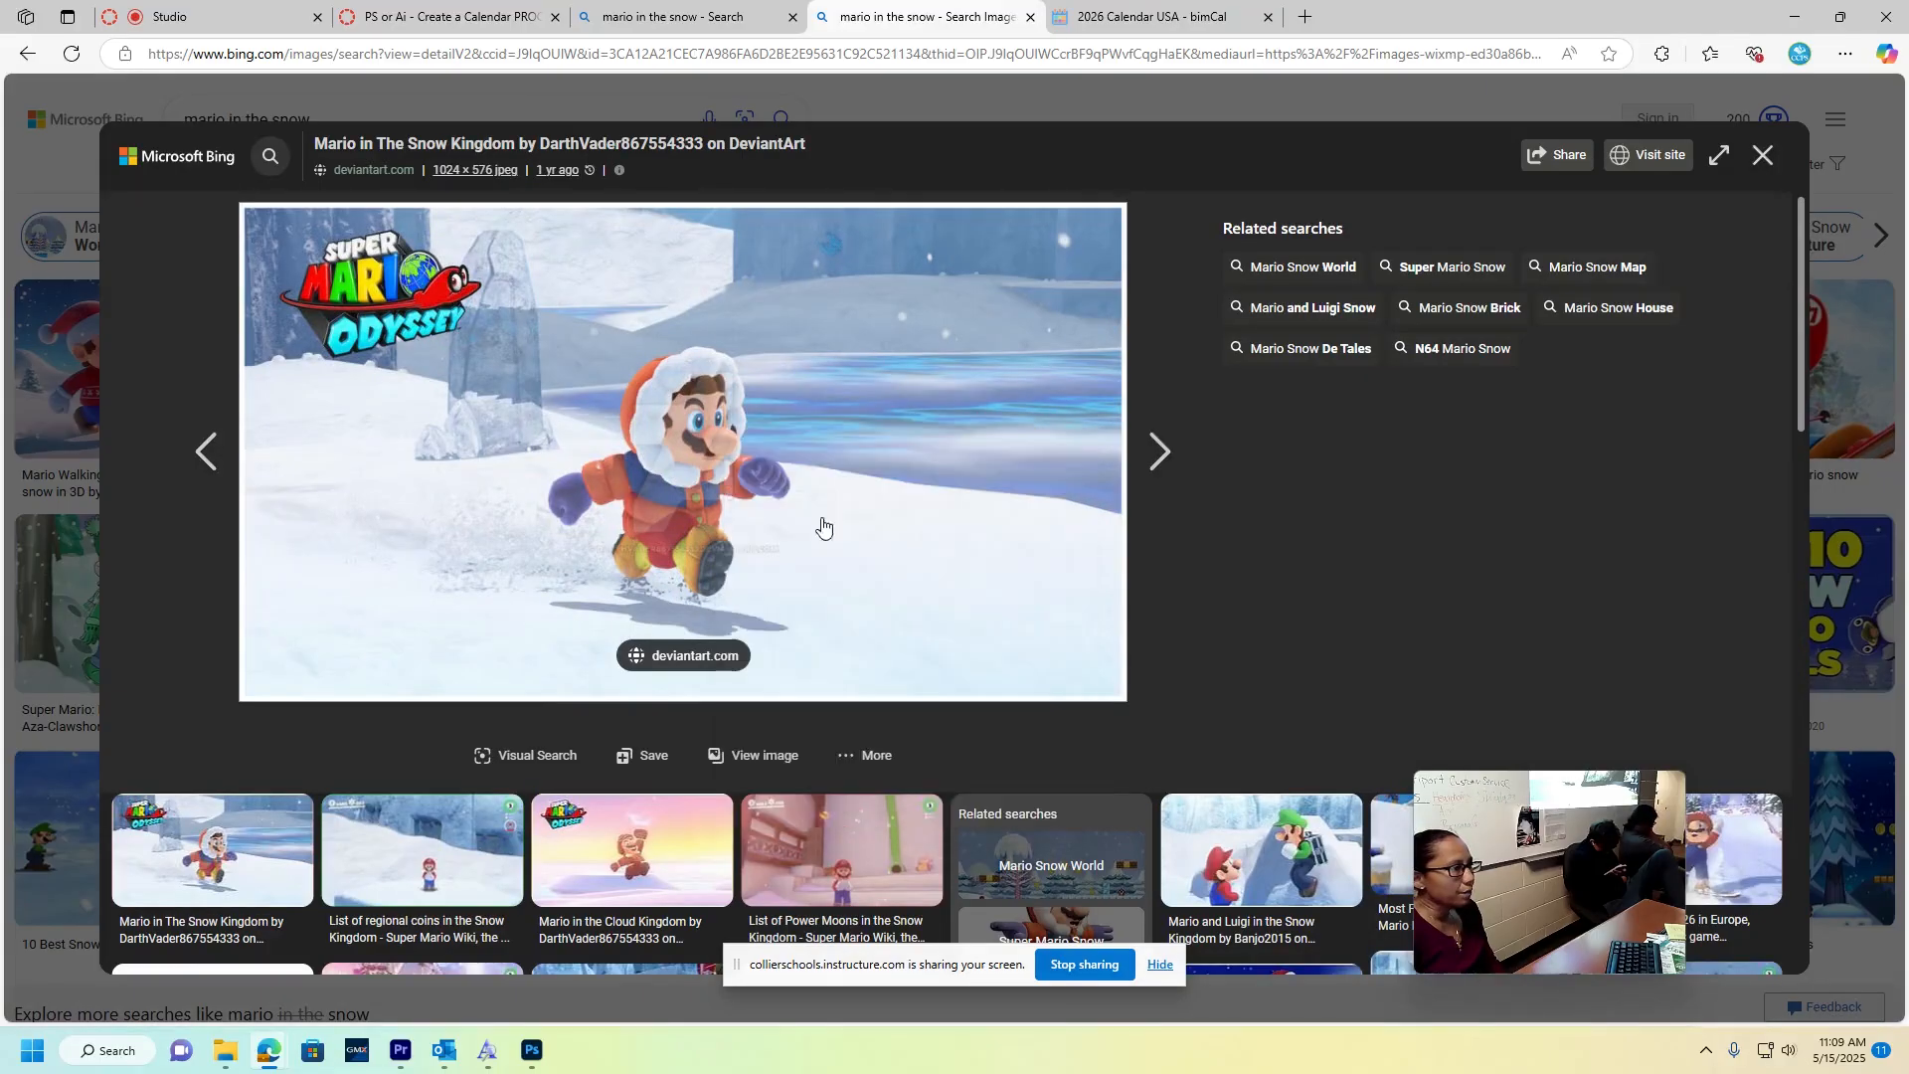
left_click(708, 529)
right_click(970, 481)
left_click(1053, 566)
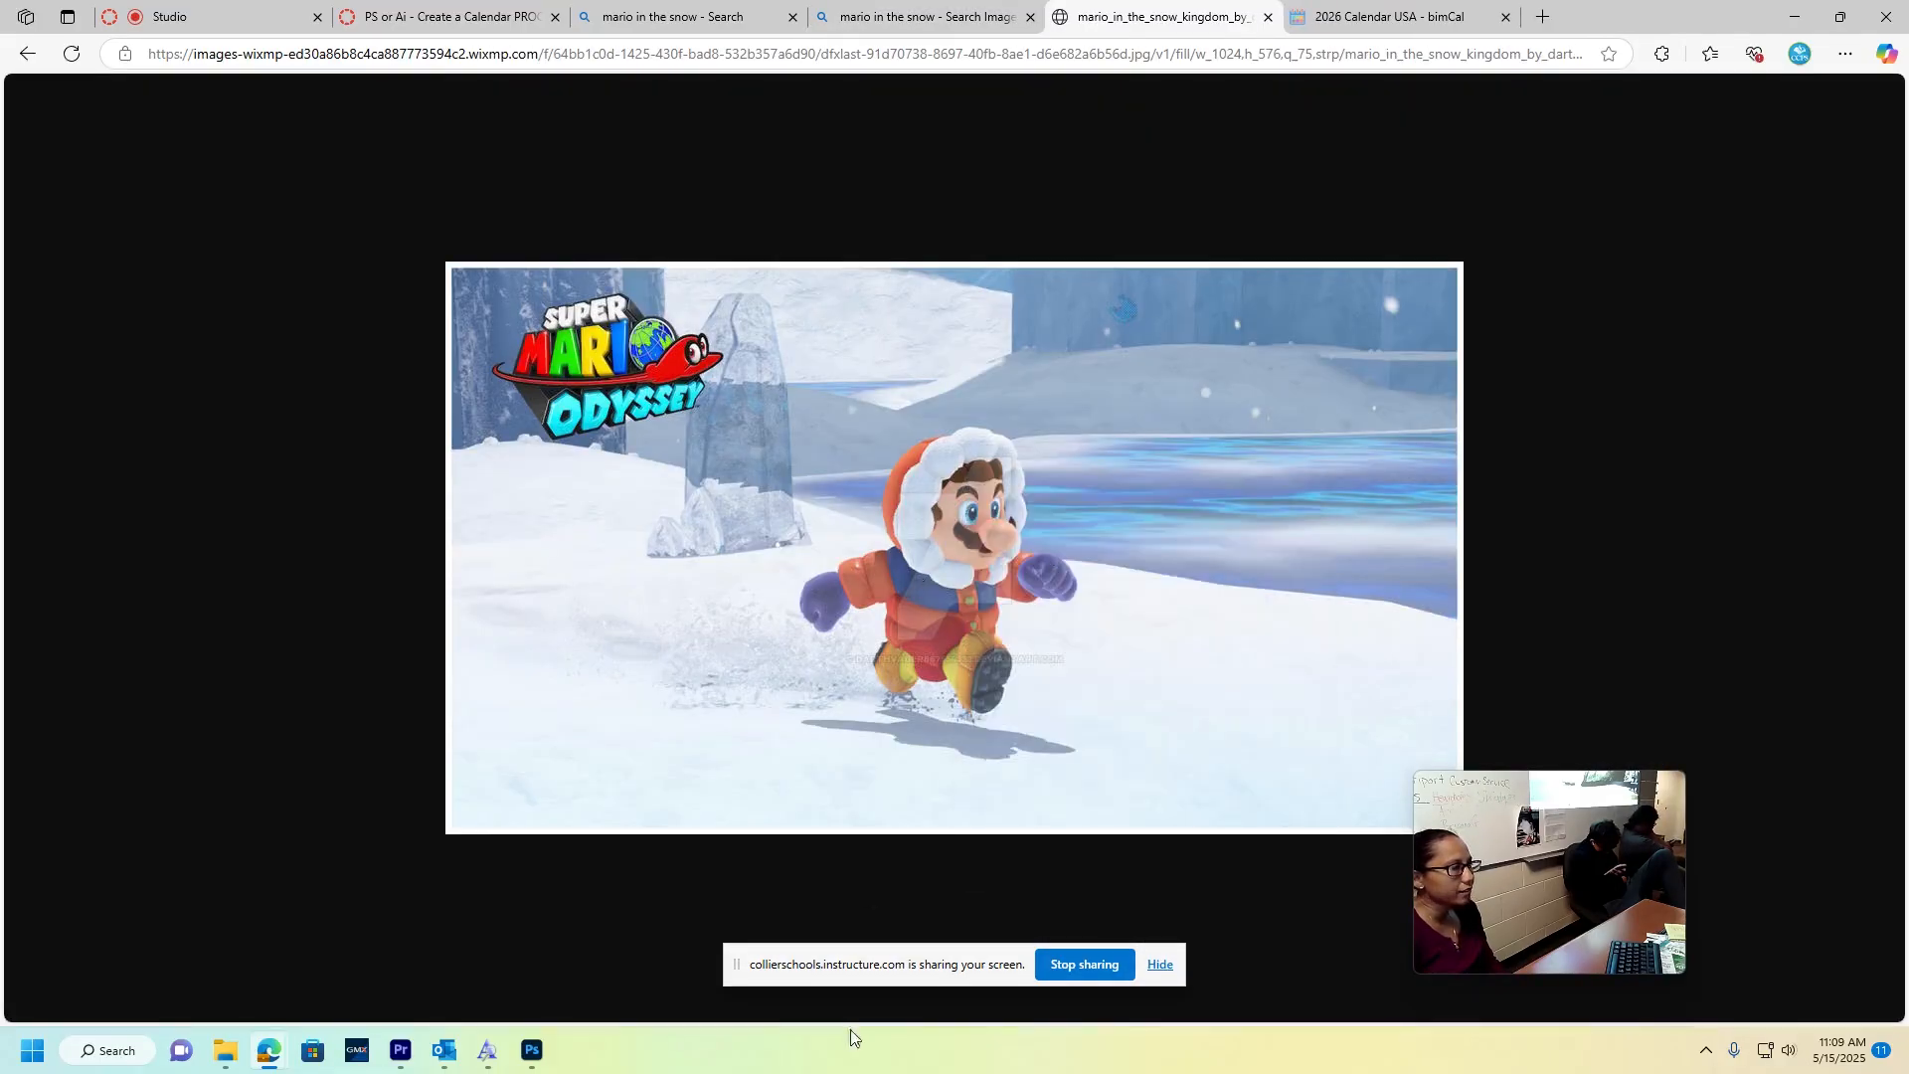
Paste the snow picture onto the January artboard in Photoshop and scale it to about 264% to fill the area above the grid
left_click(532, 1050)
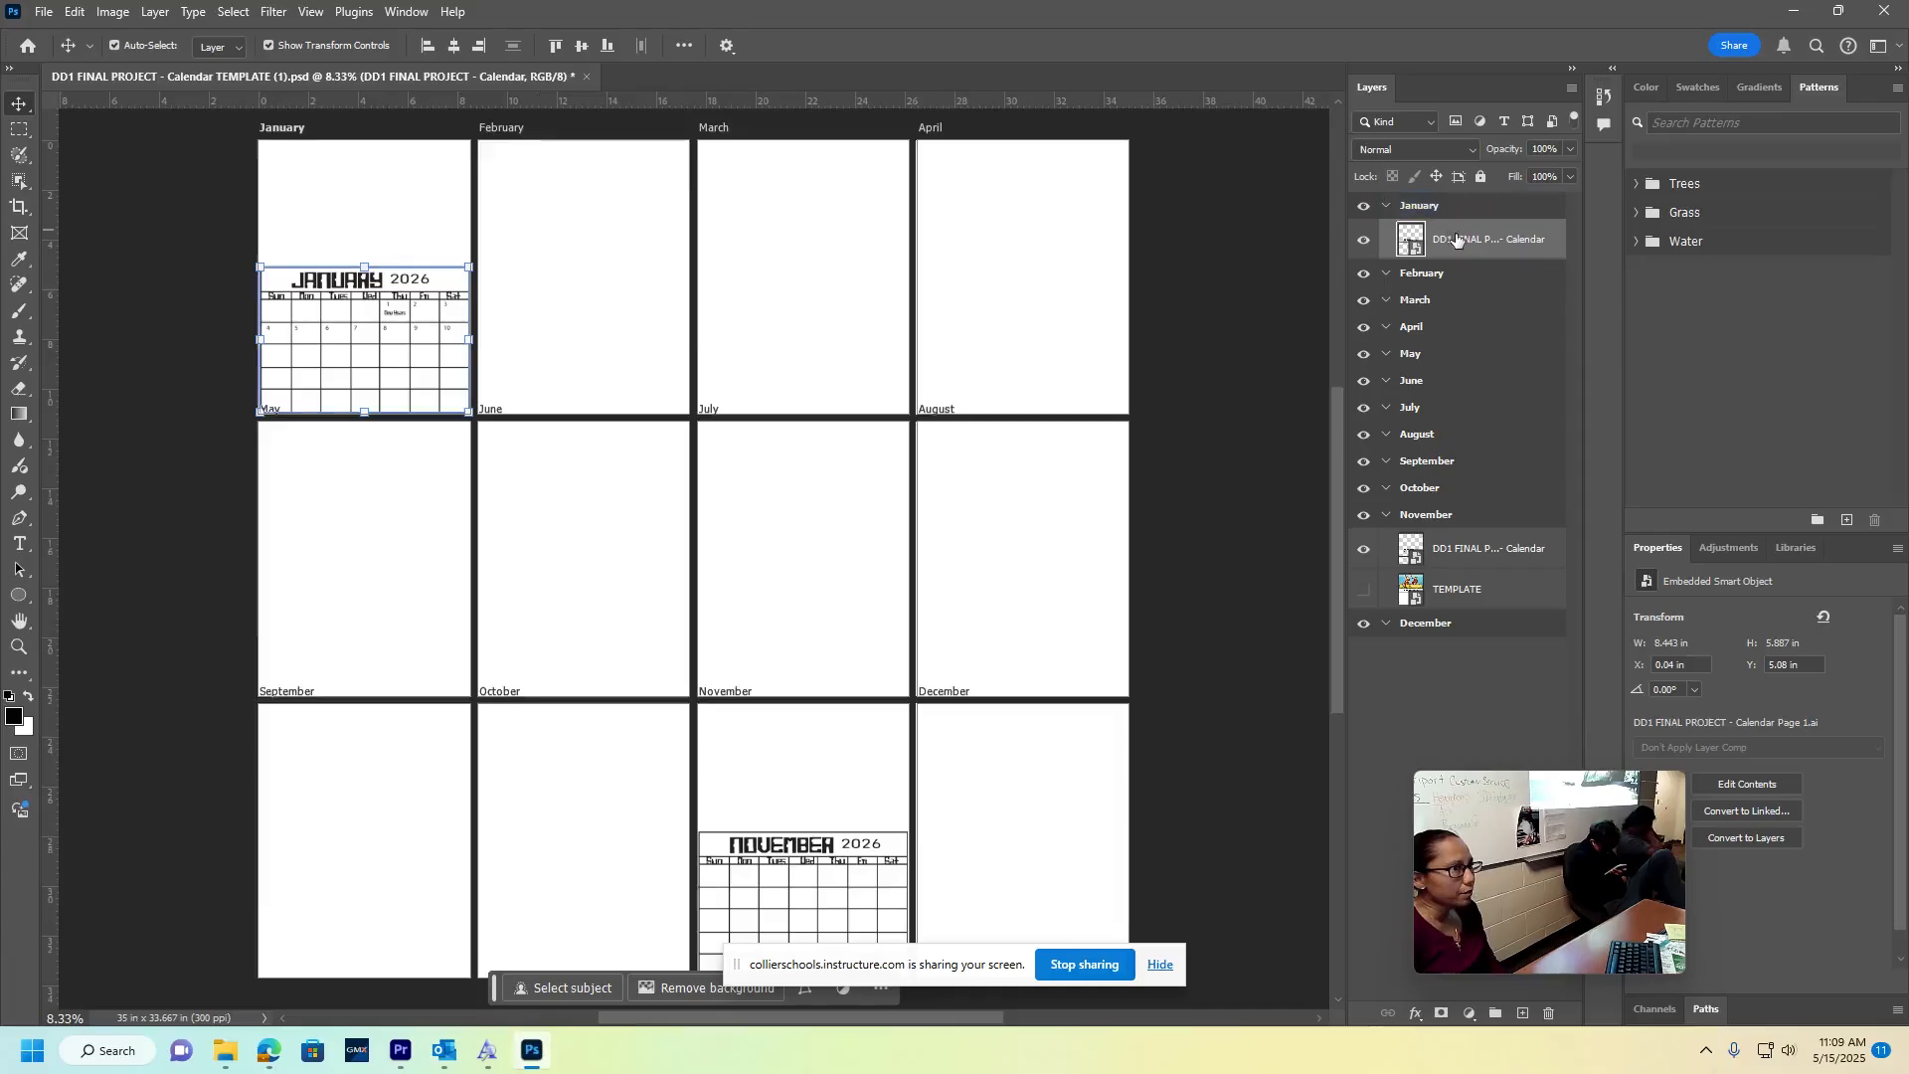
key("ctrl+v")
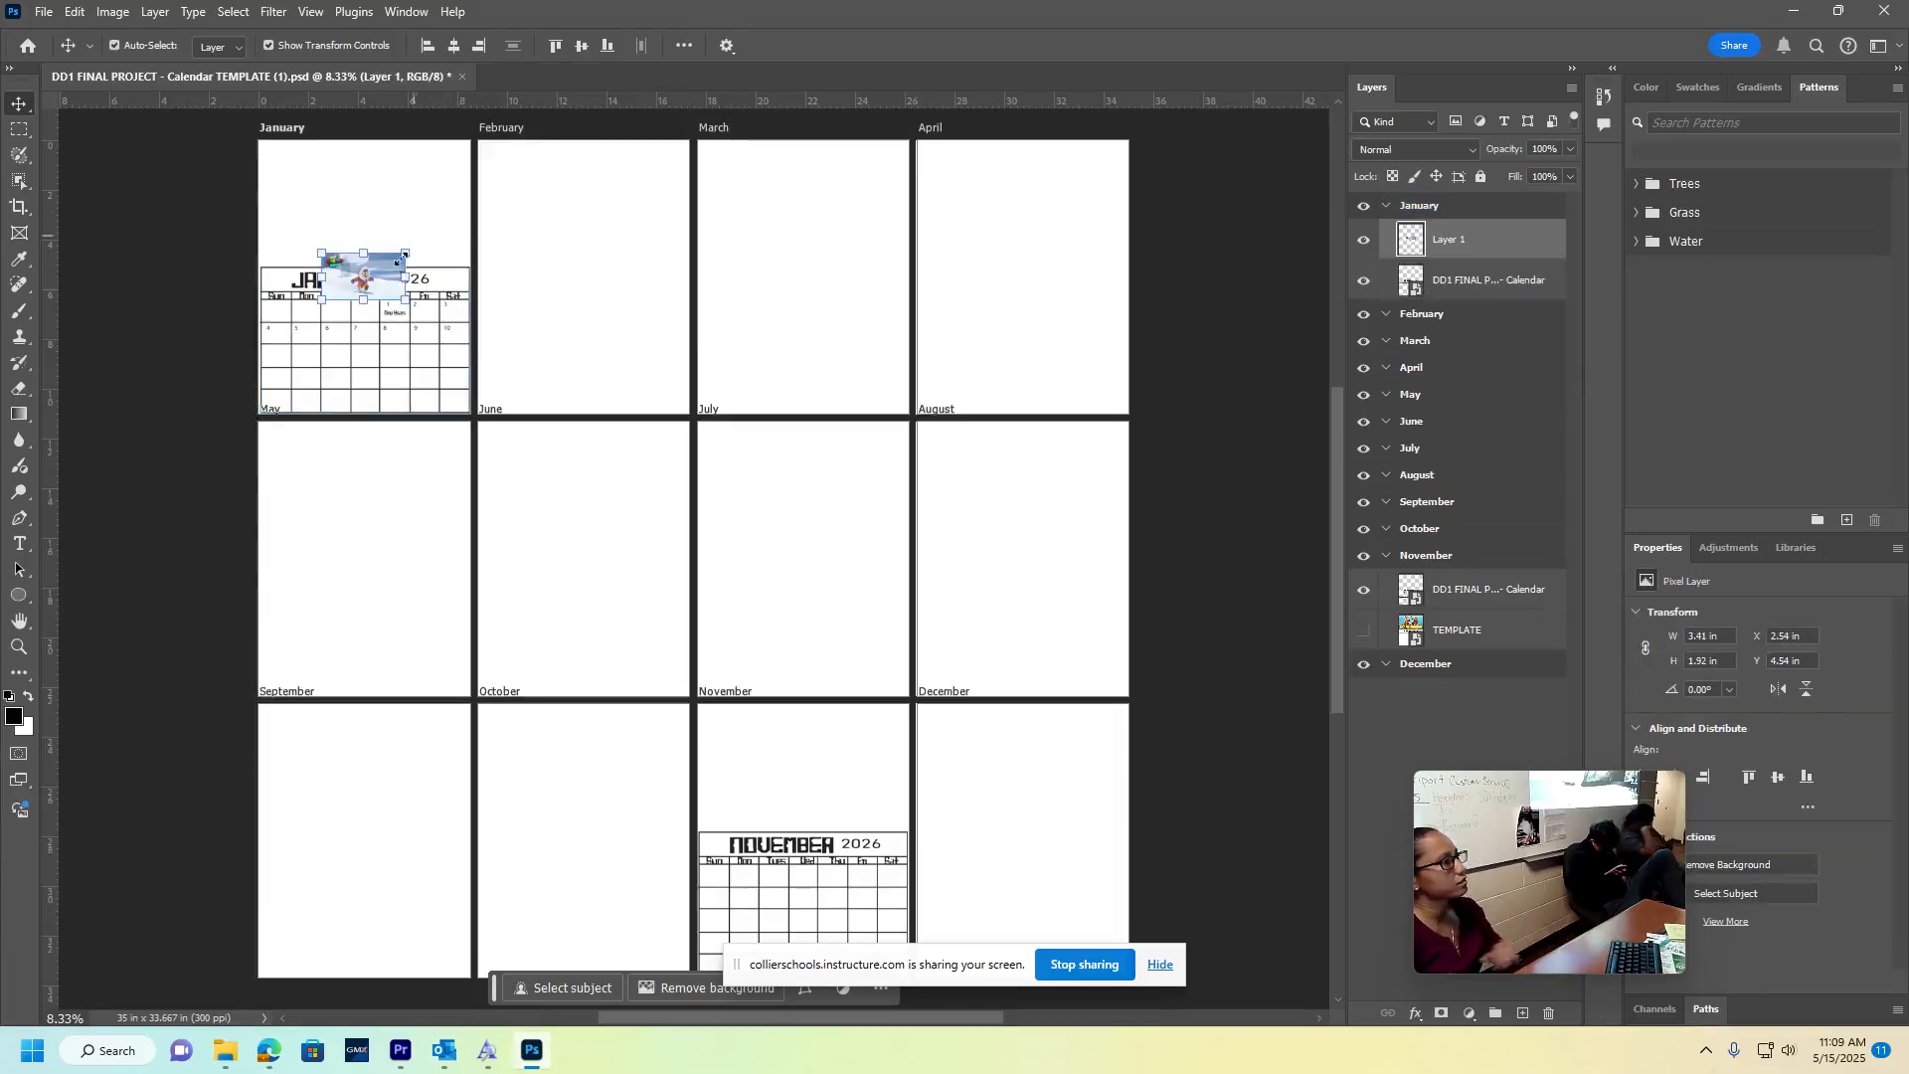
left_click_drag(373, 291, 473, 265)
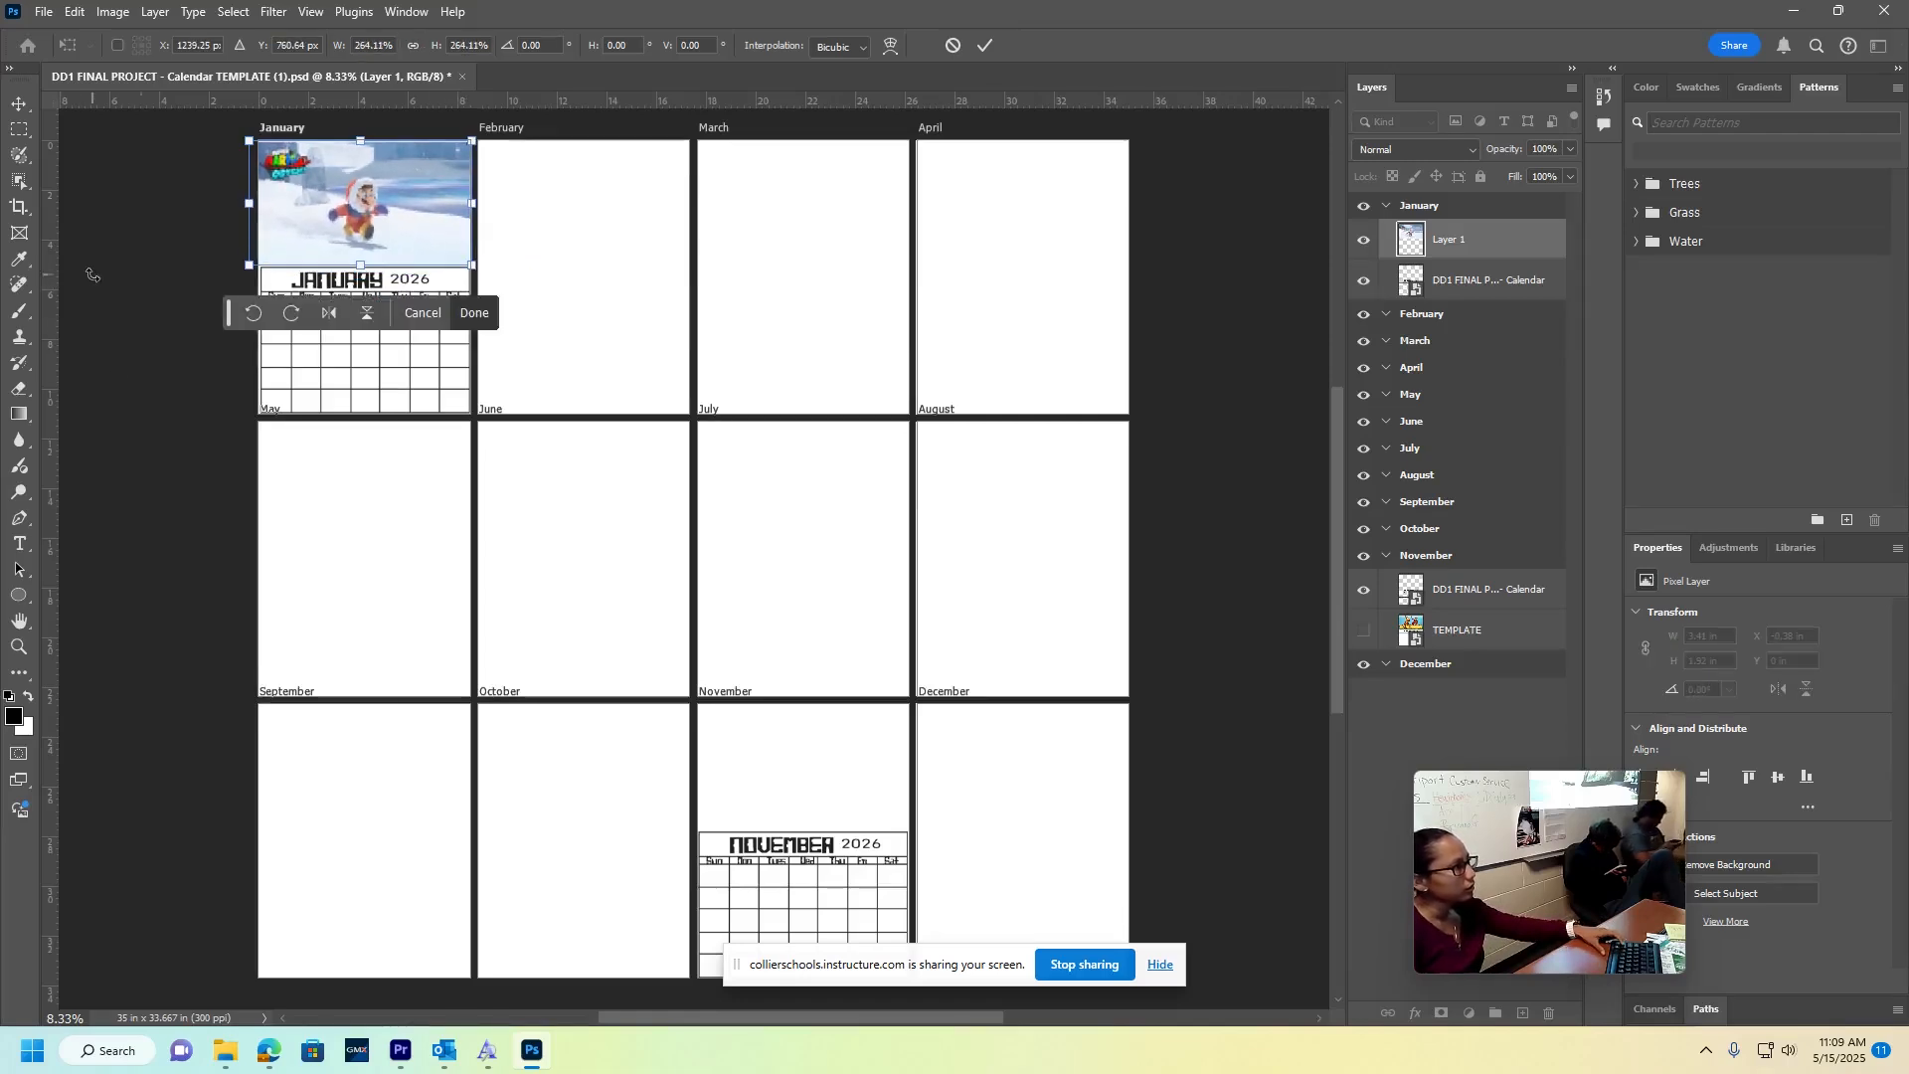
key("Return")
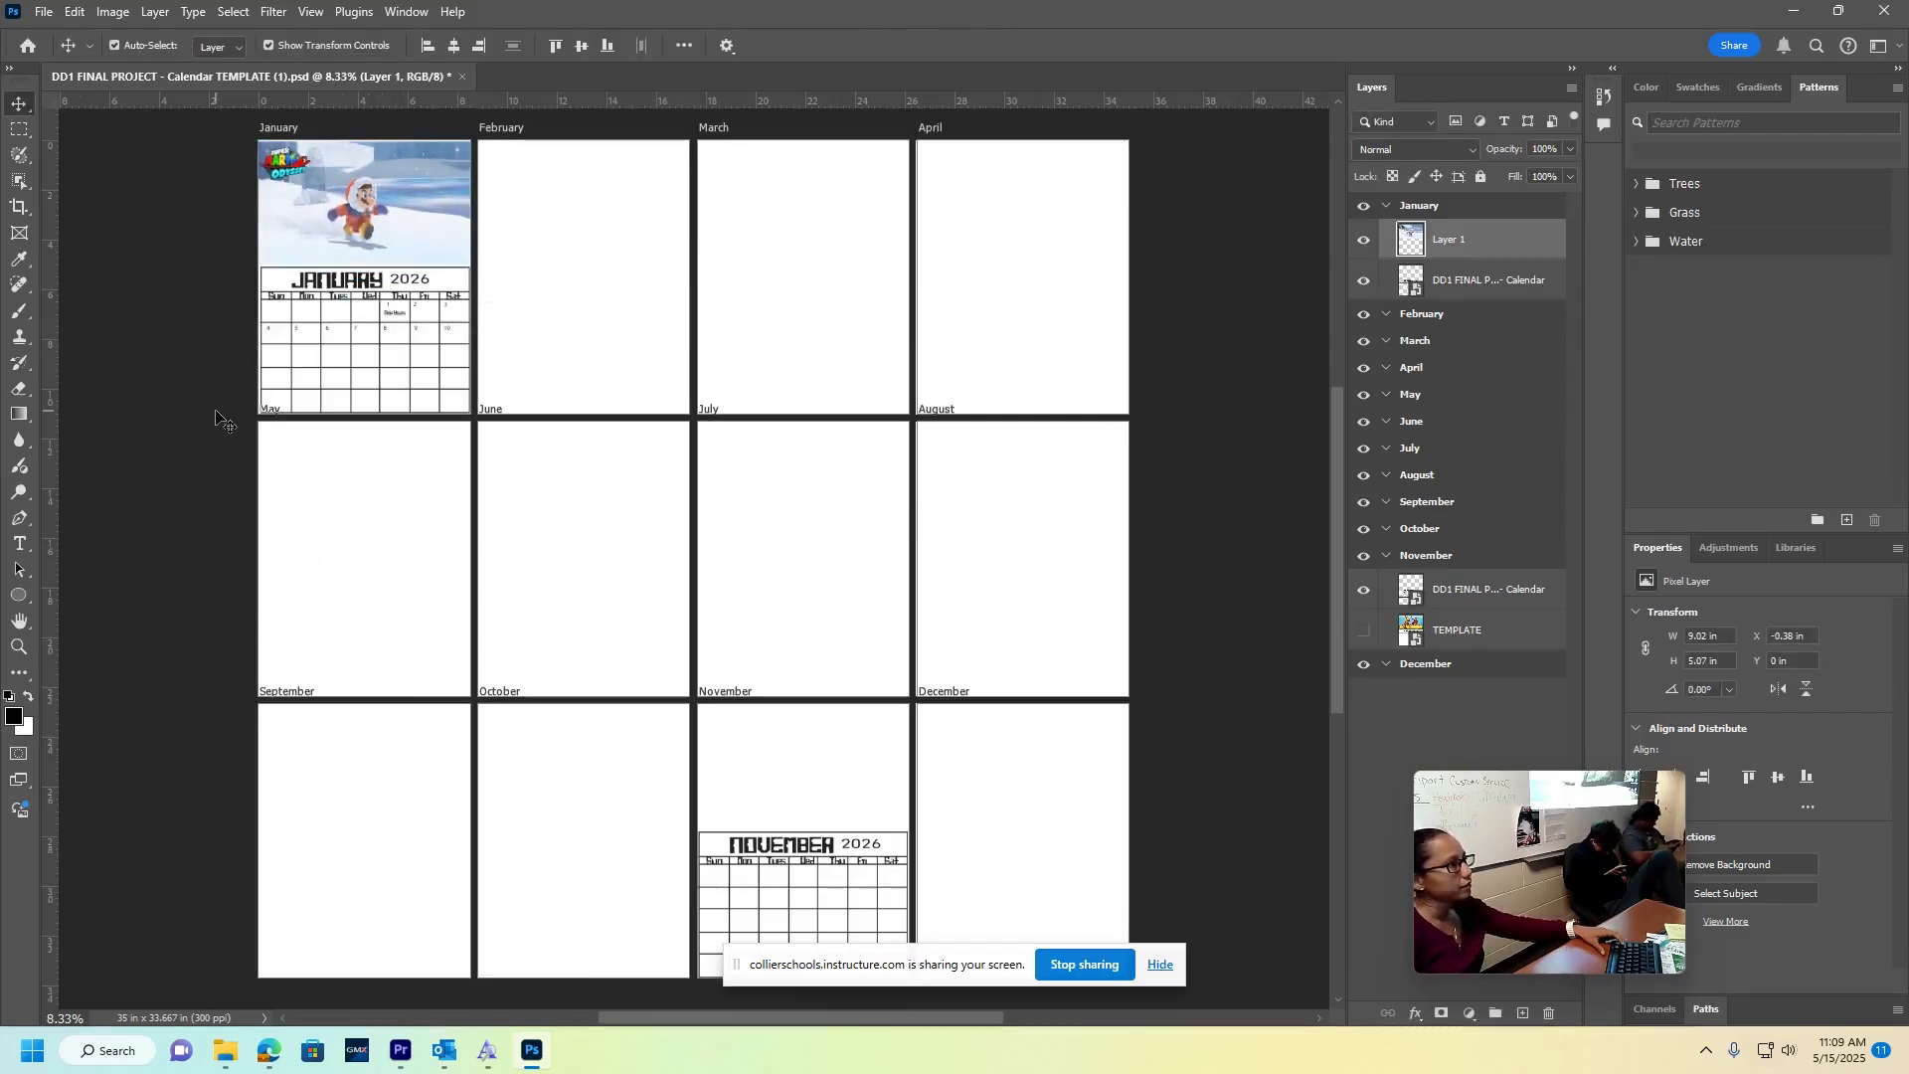
left_click(970, 300)
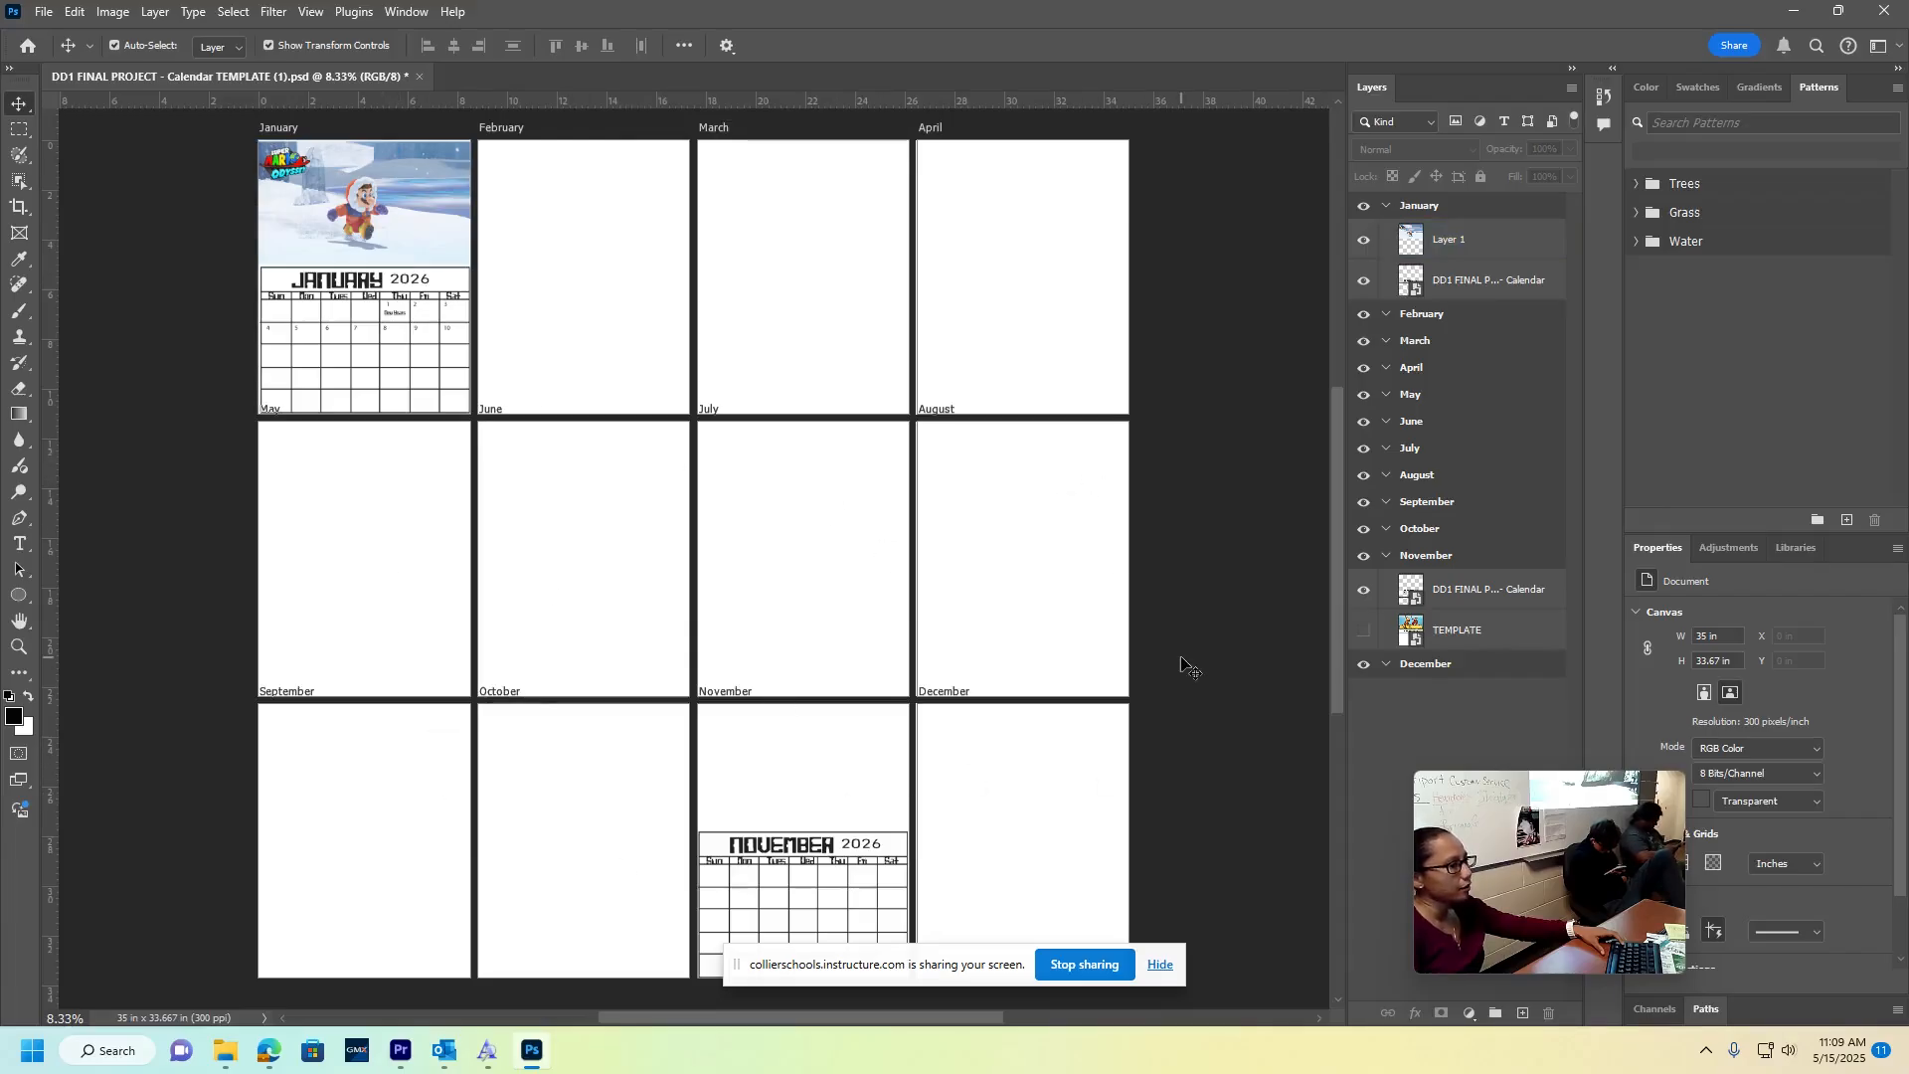
Select the November grid layer, then switch to the Edge browser and search Bing images for "mario eating thanksgiving"
scroll(1190, 667, "down", 3)
left_click(1450, 556)
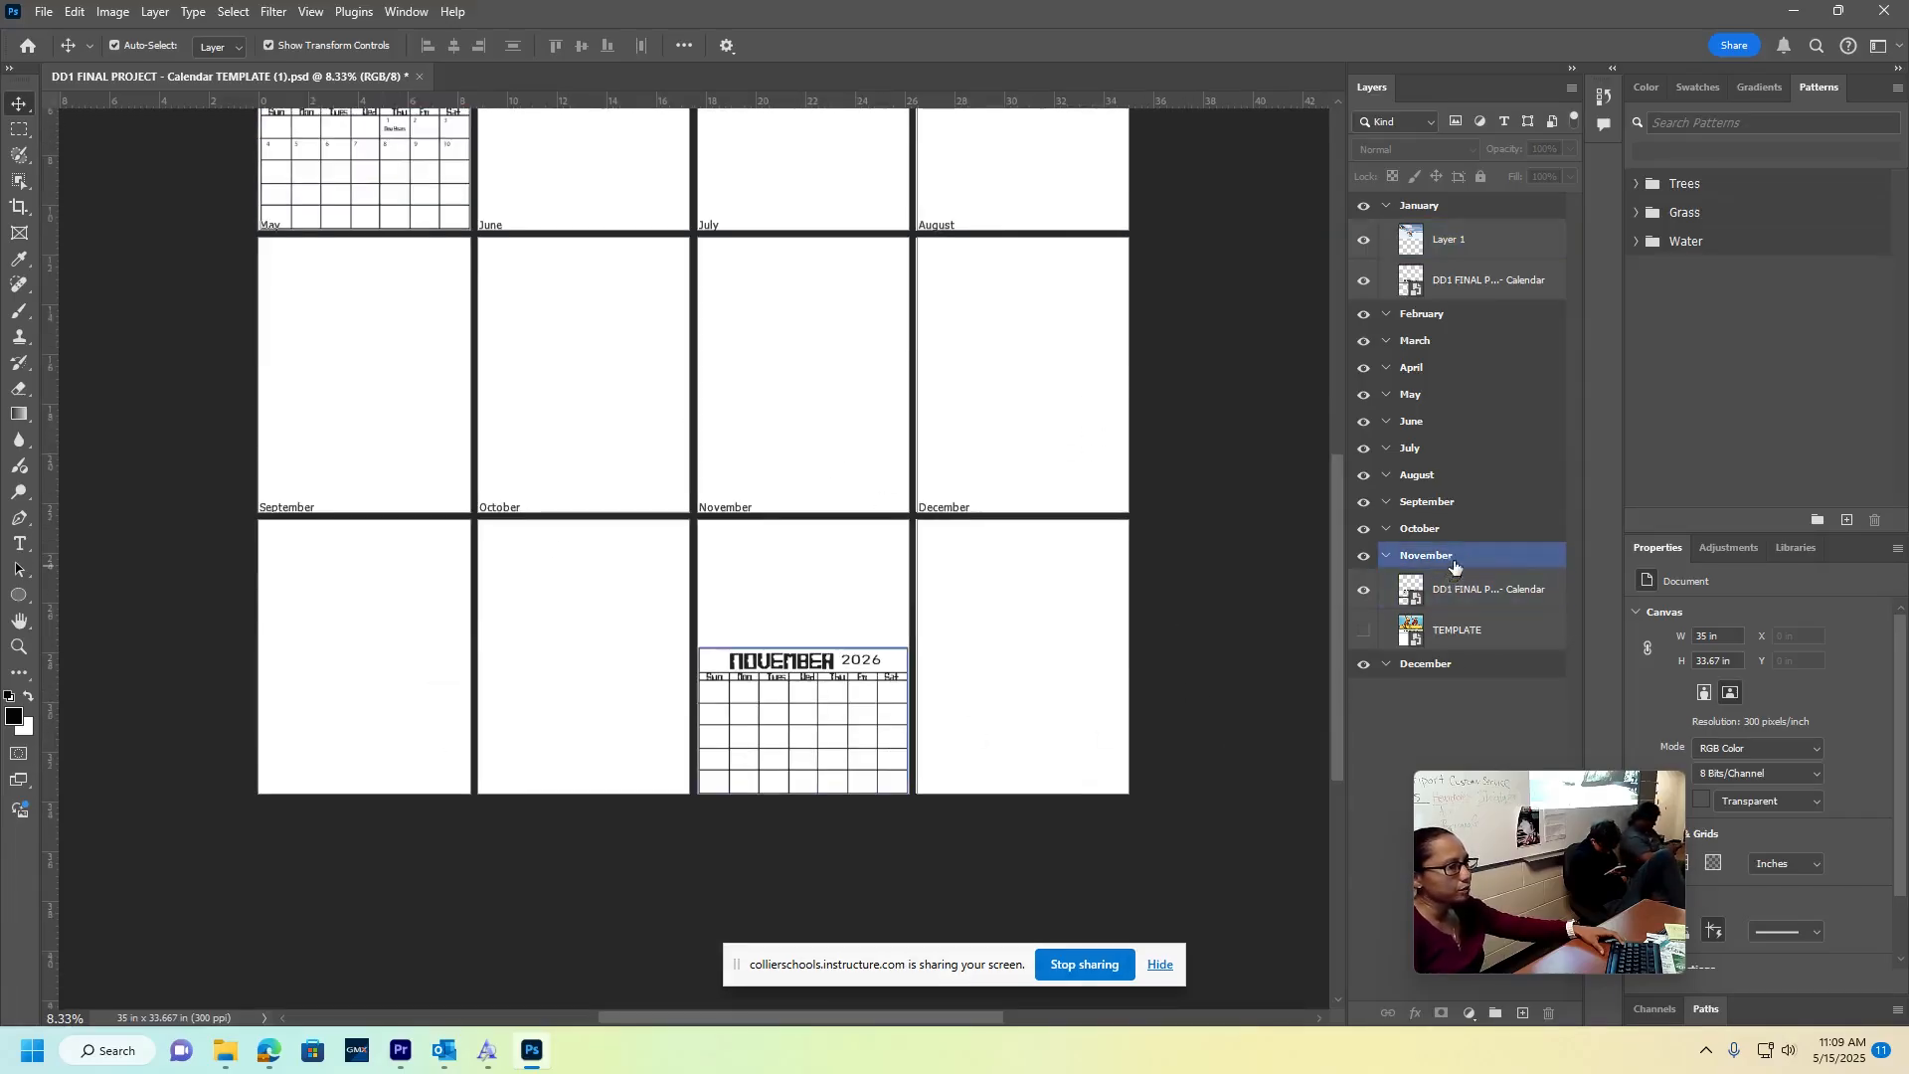
left_click(1458, 589)
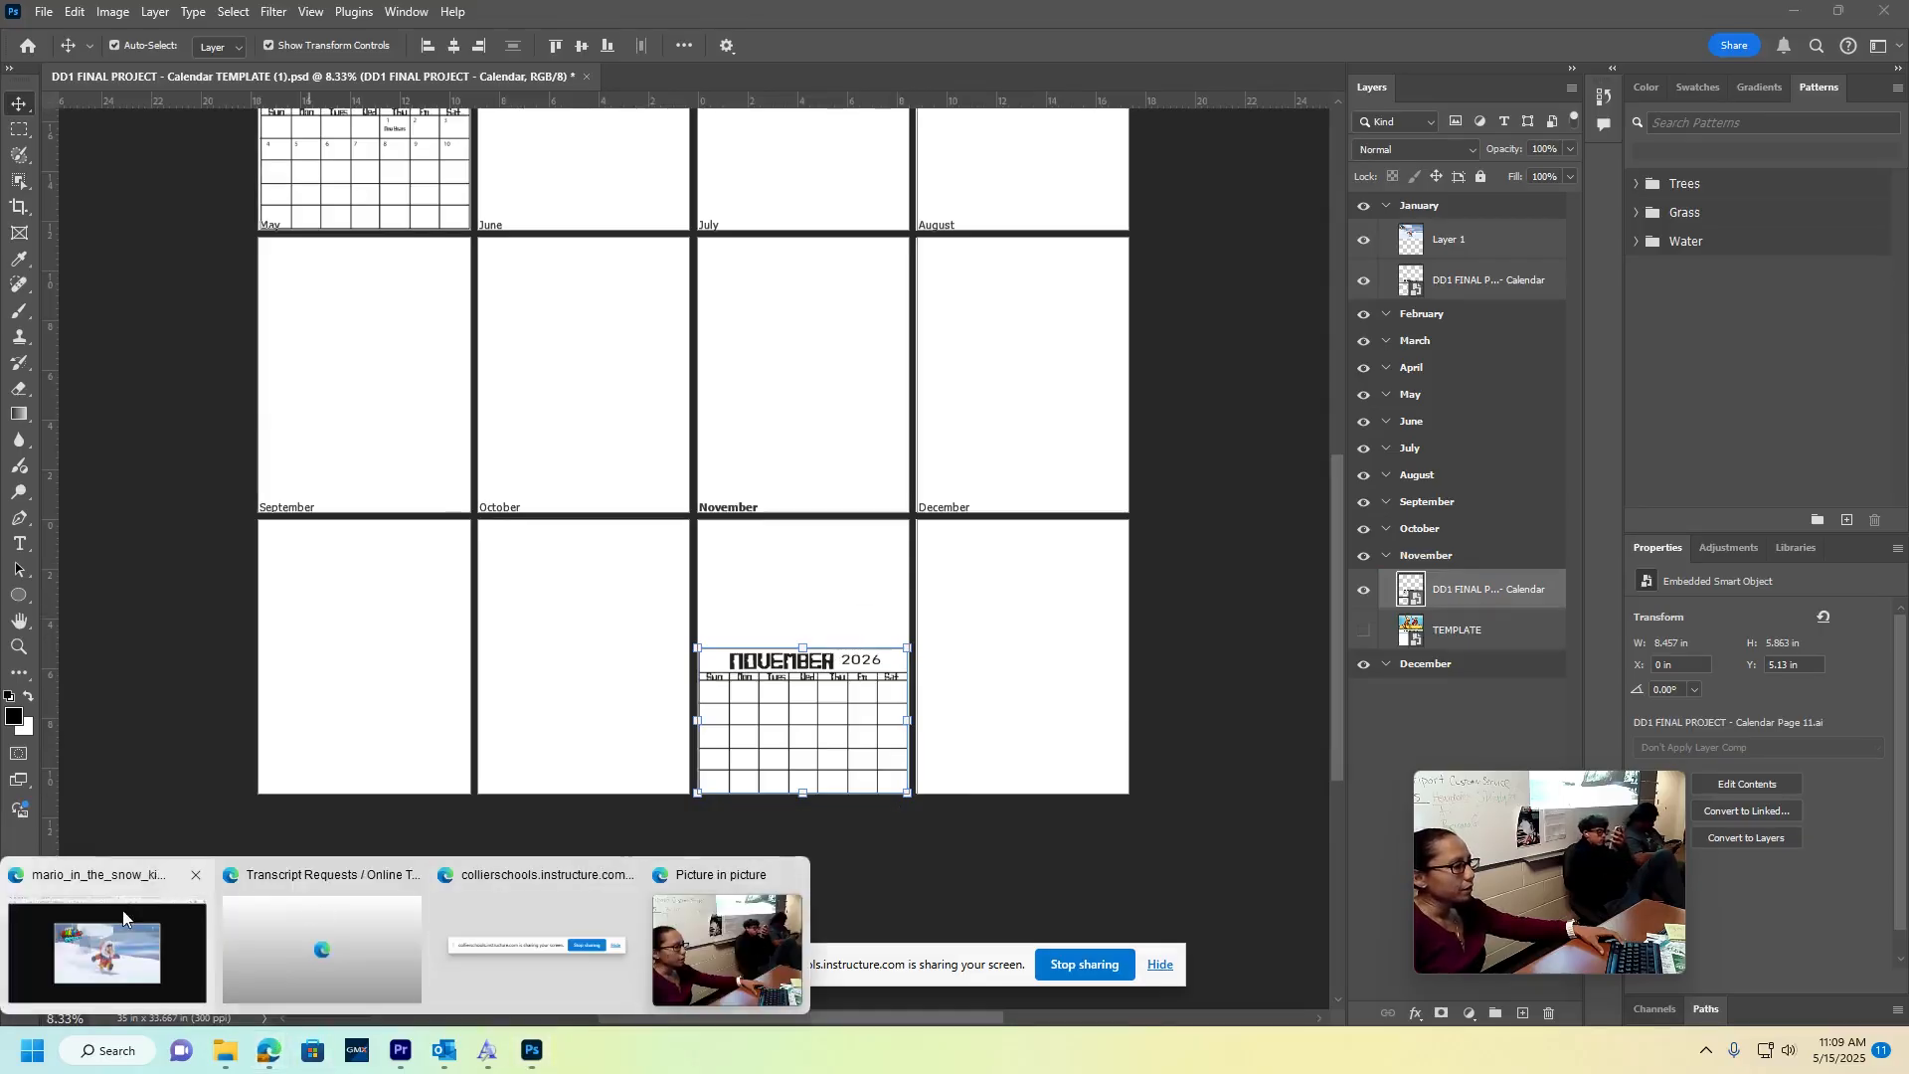
left_click(107, 945)
left_click(963, 55)
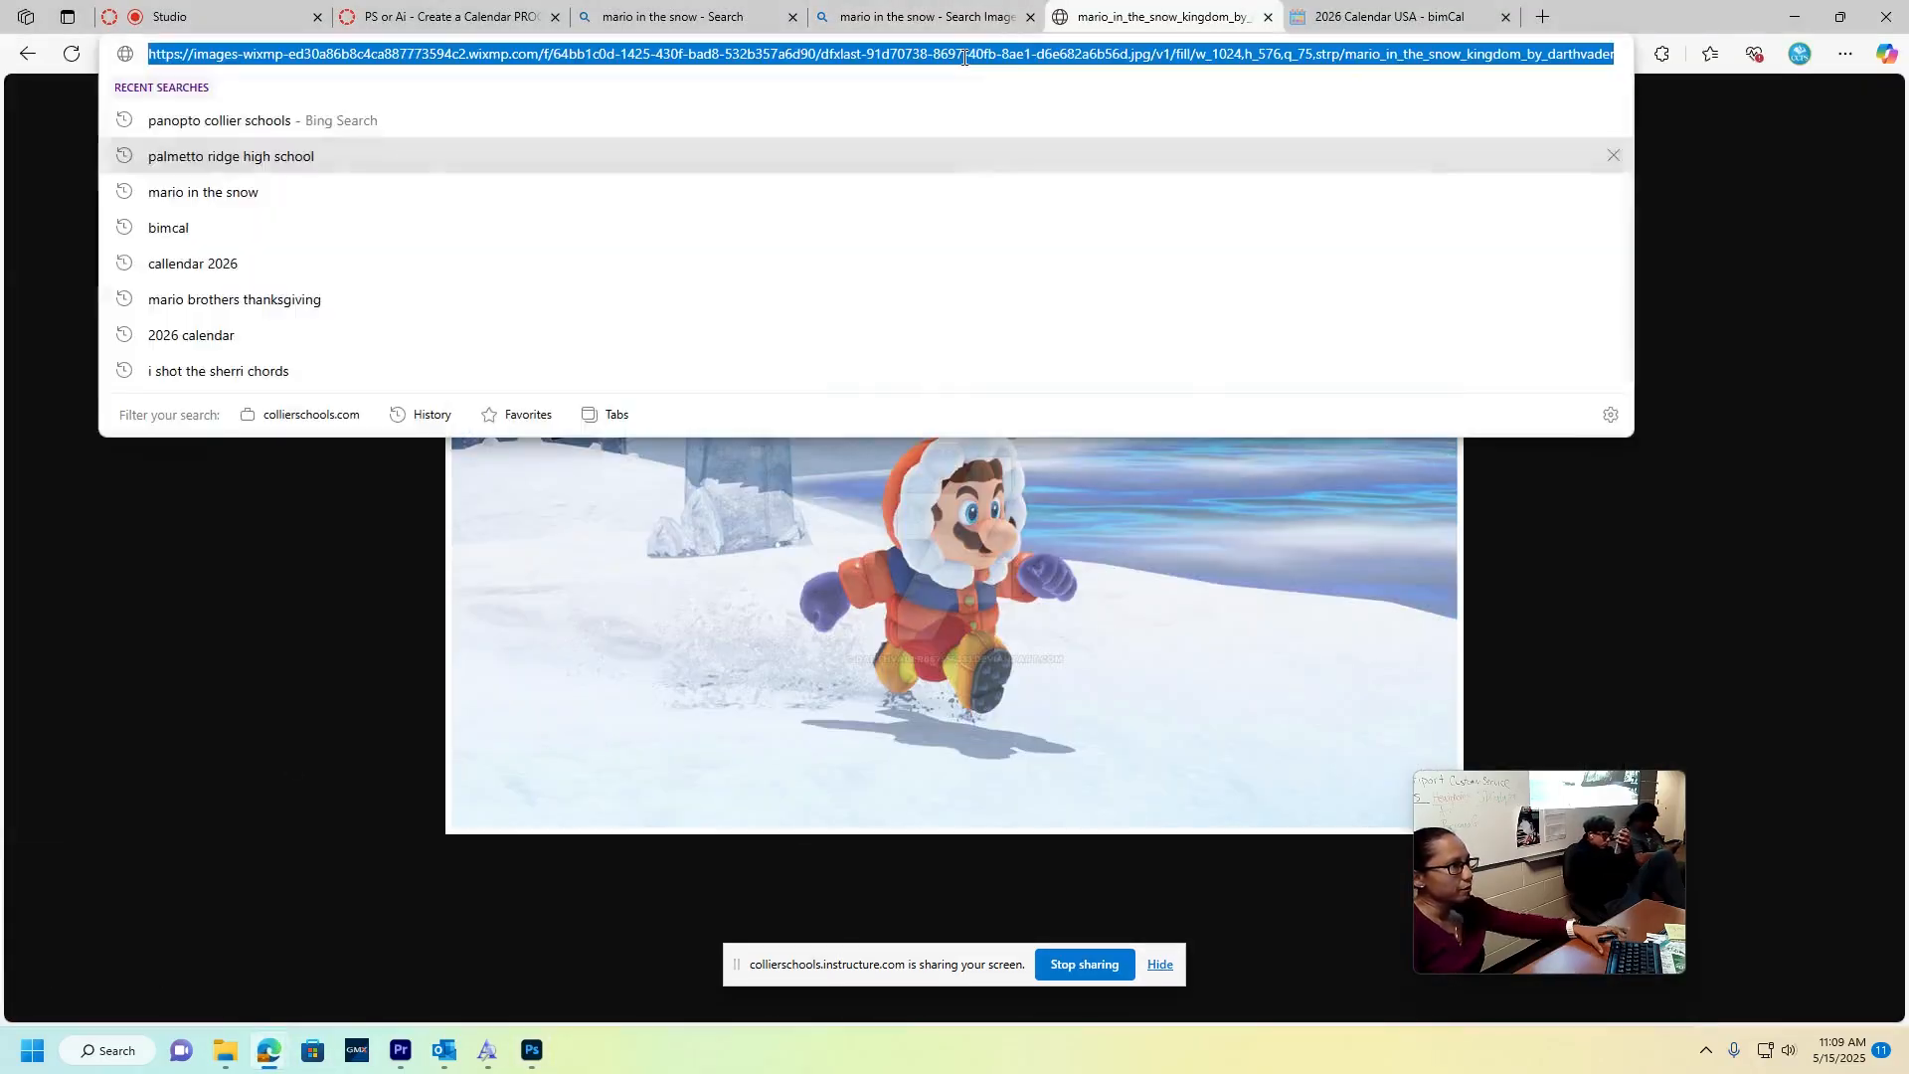
type("mario eating thanksgiving")
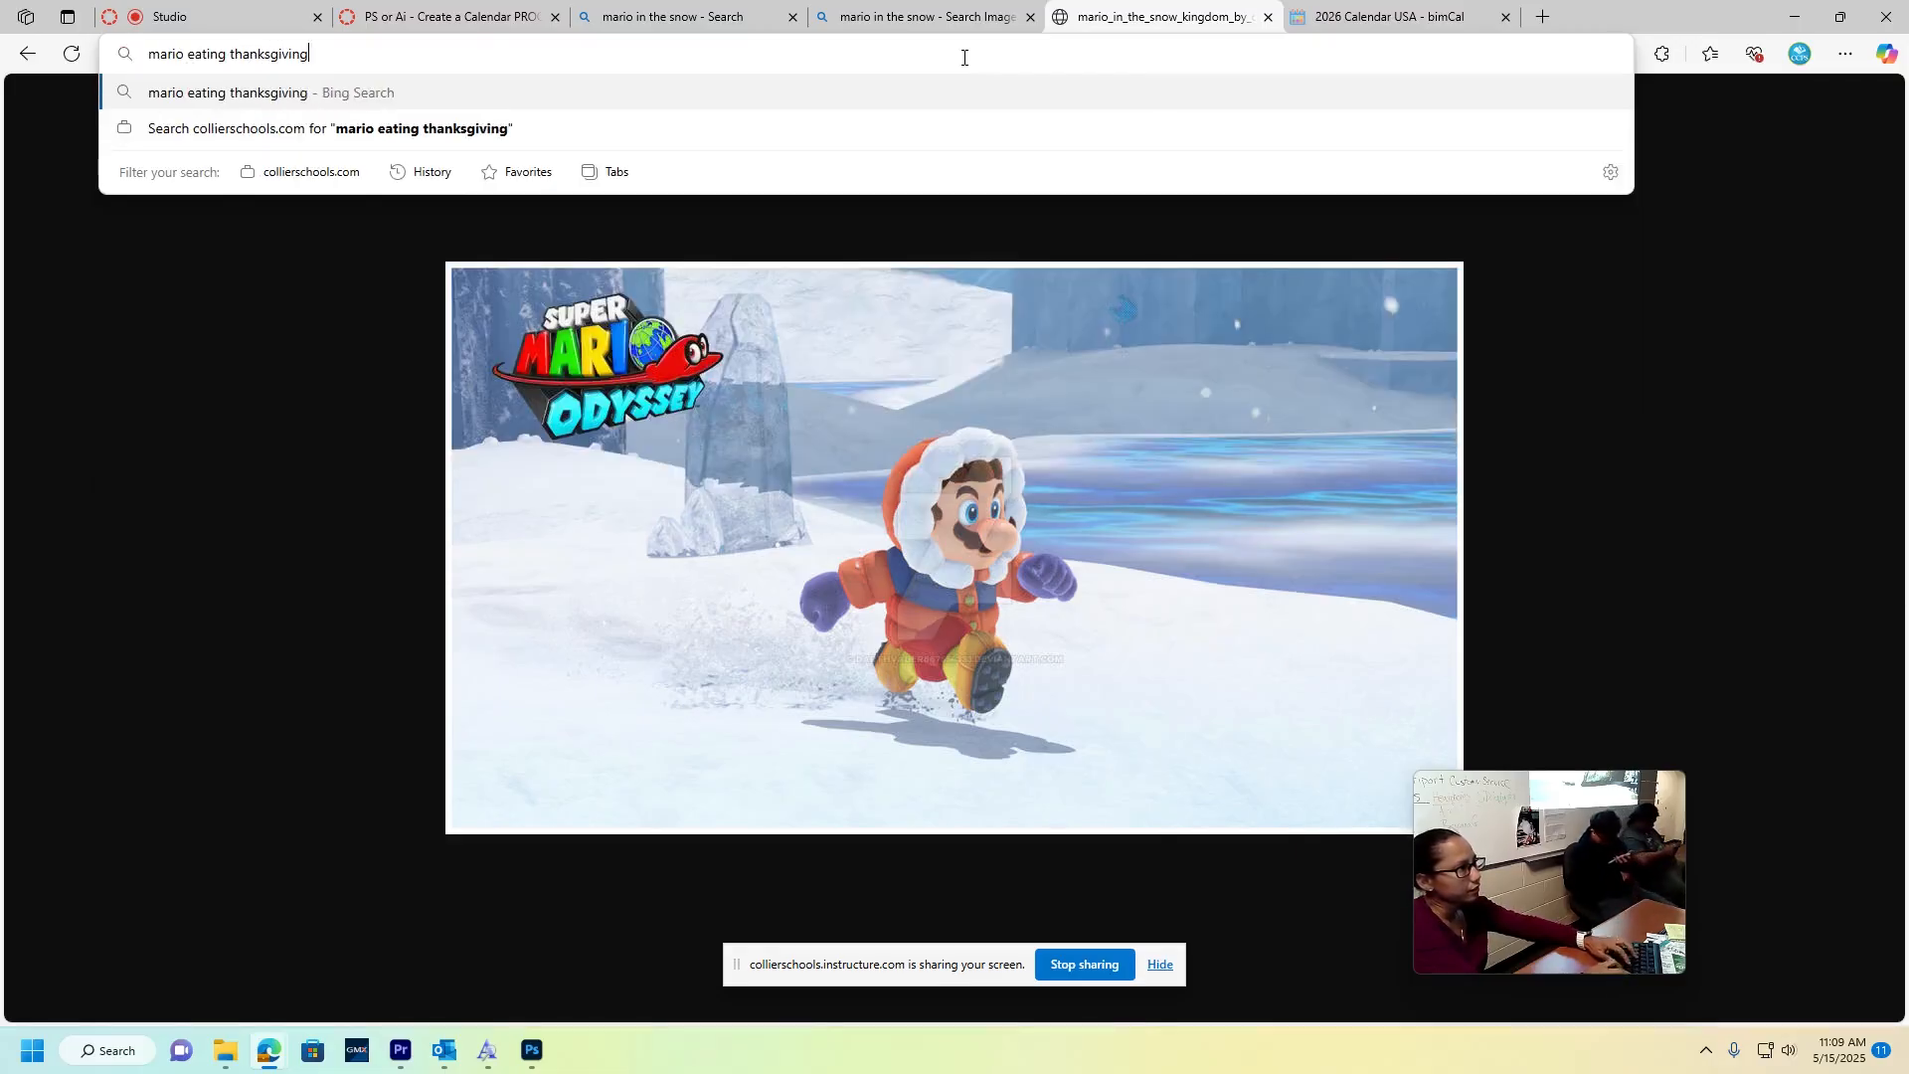
key("Return")
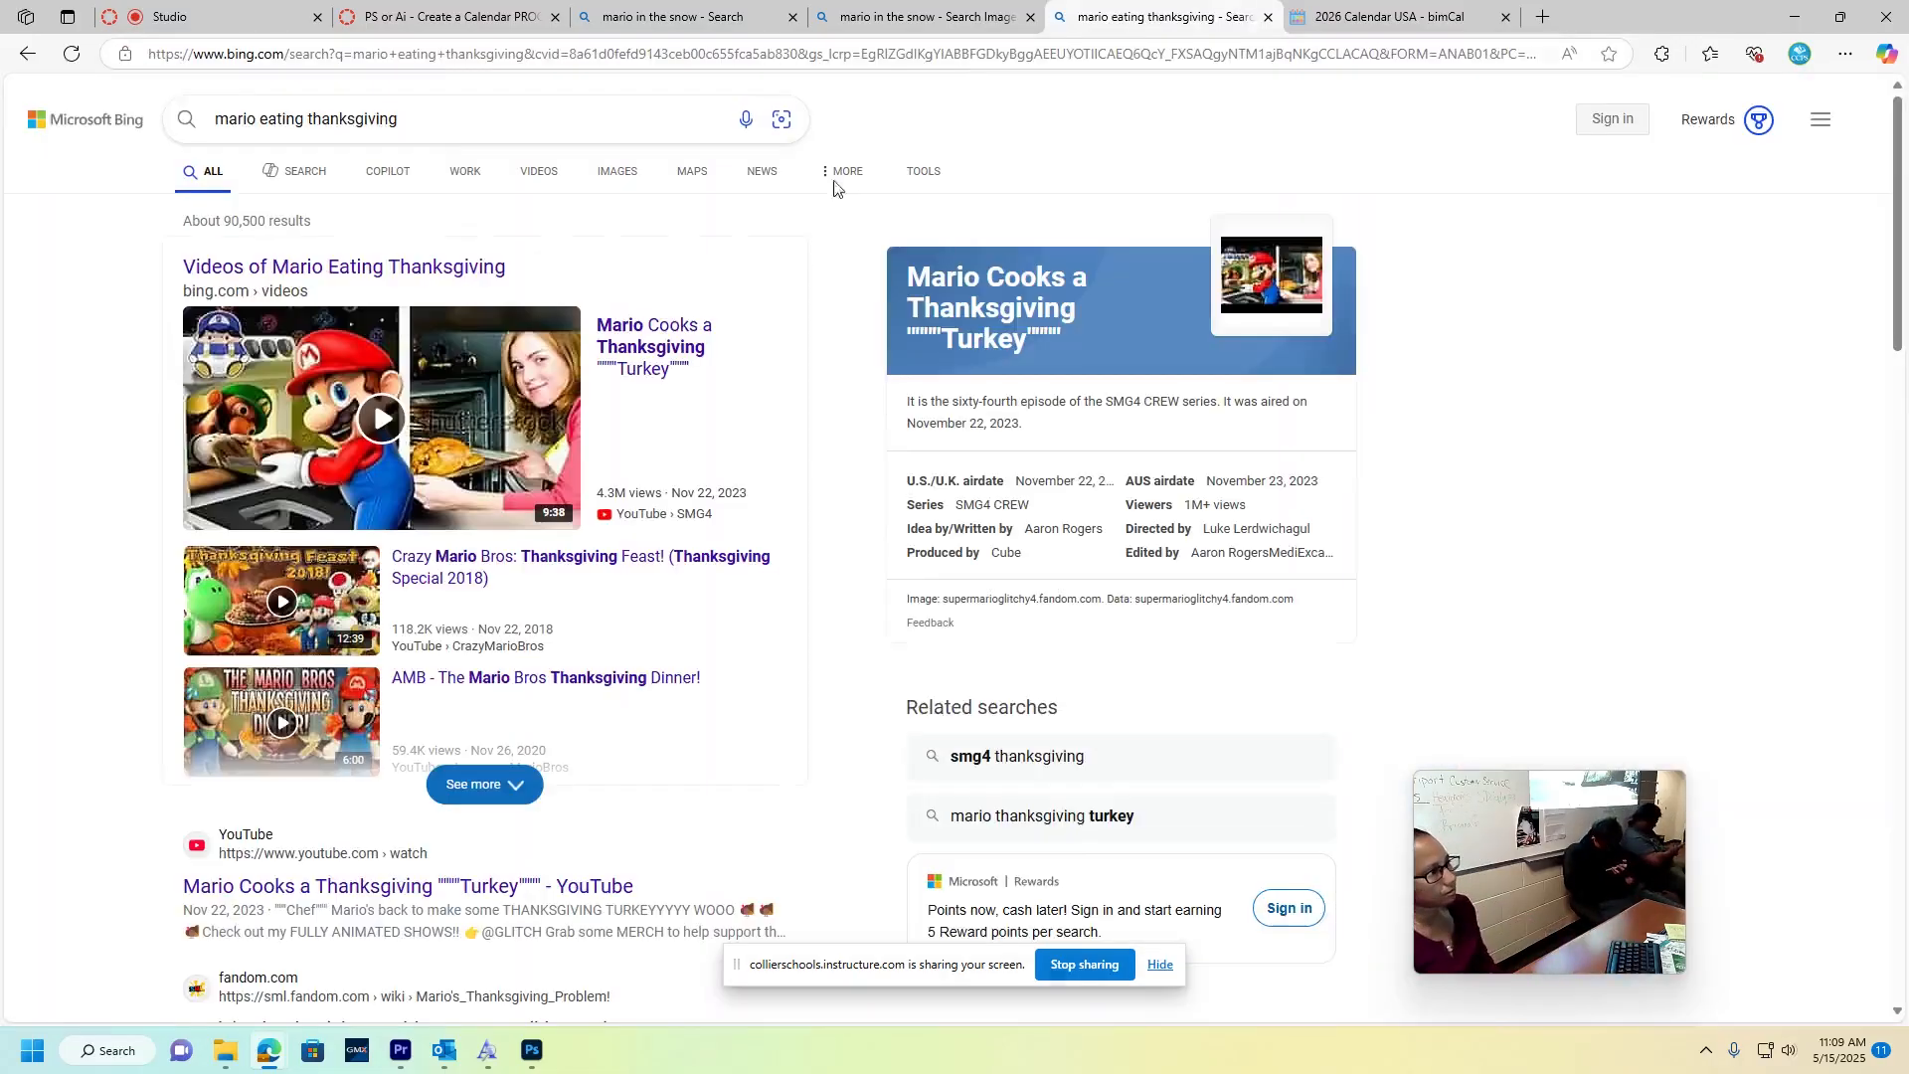
left_click(602, 177)
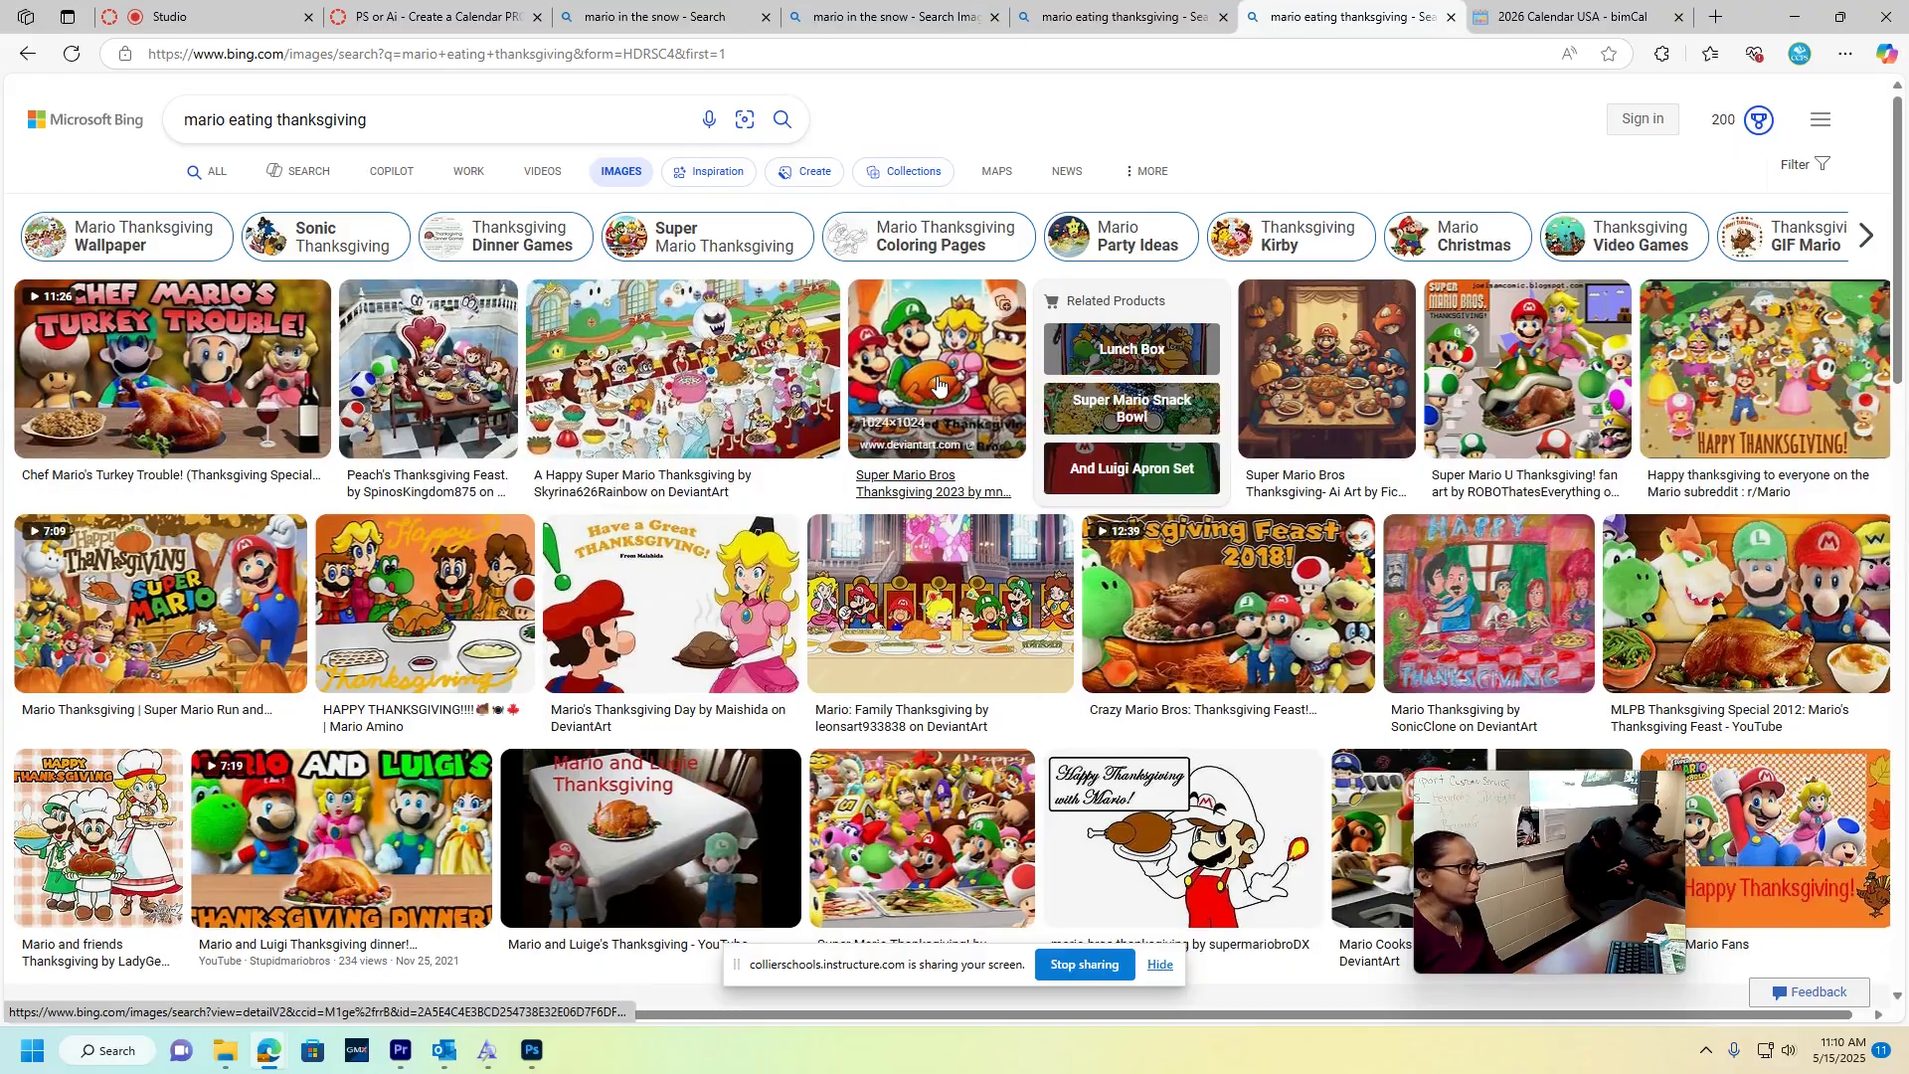
Copy the "A Happy Super Mario Thanksgiving" picture from the results and paste it above the November grid layer in Photoshop
left_click(756, 418)
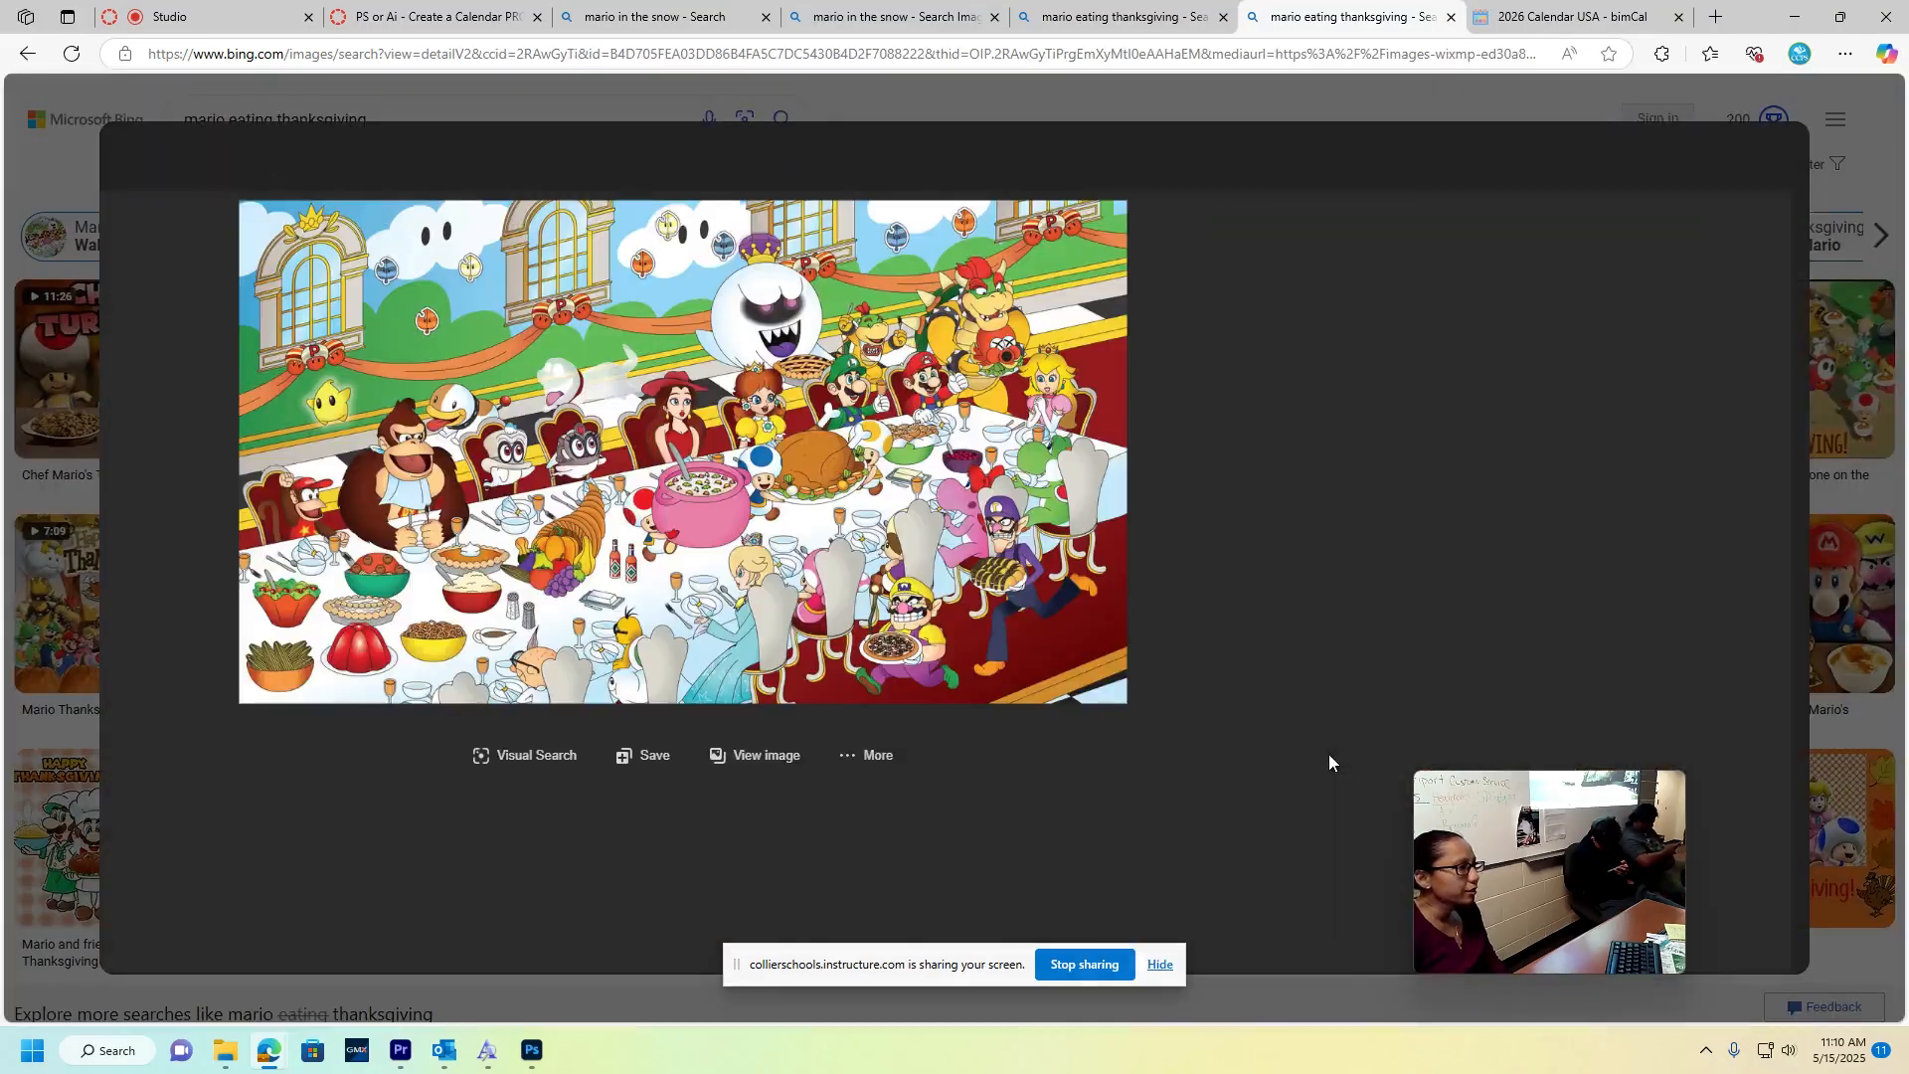
right_click(753, 465)
left_click(828, 542)
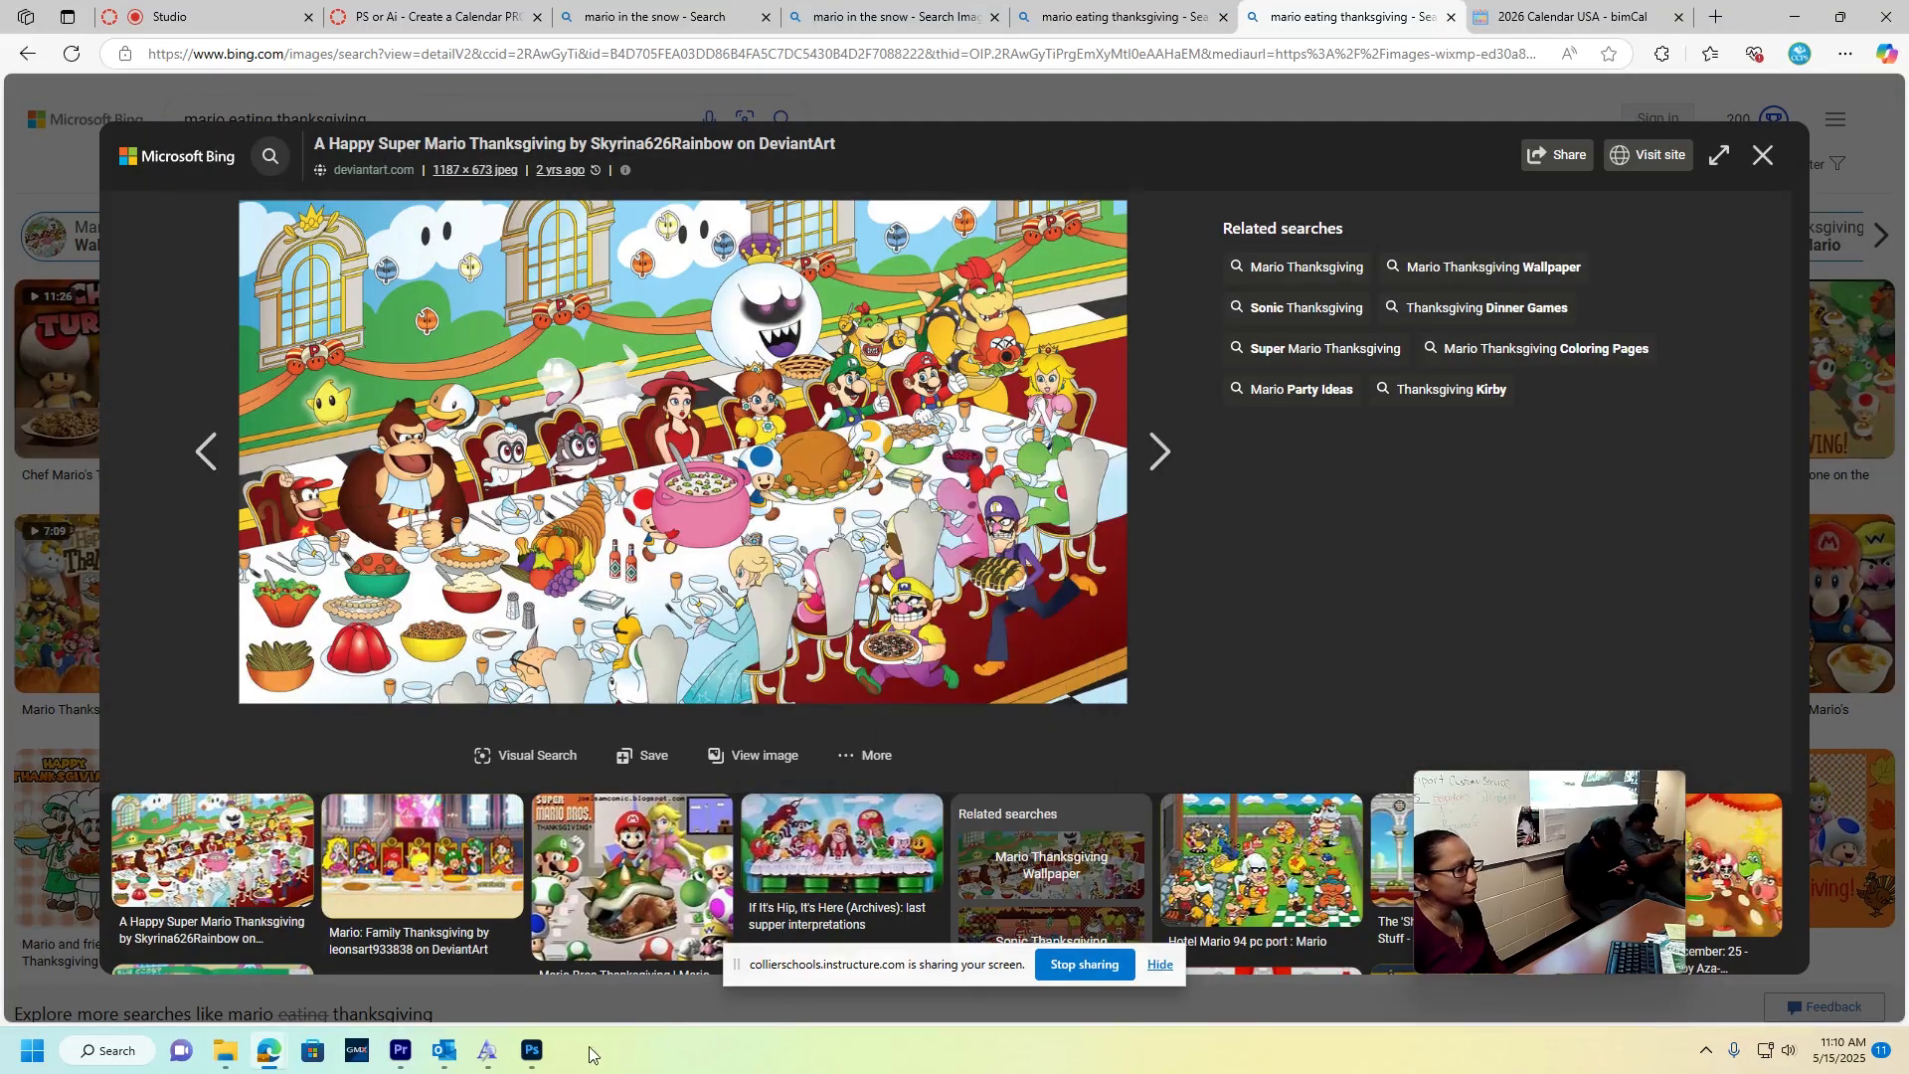
left_click(532, 1051)
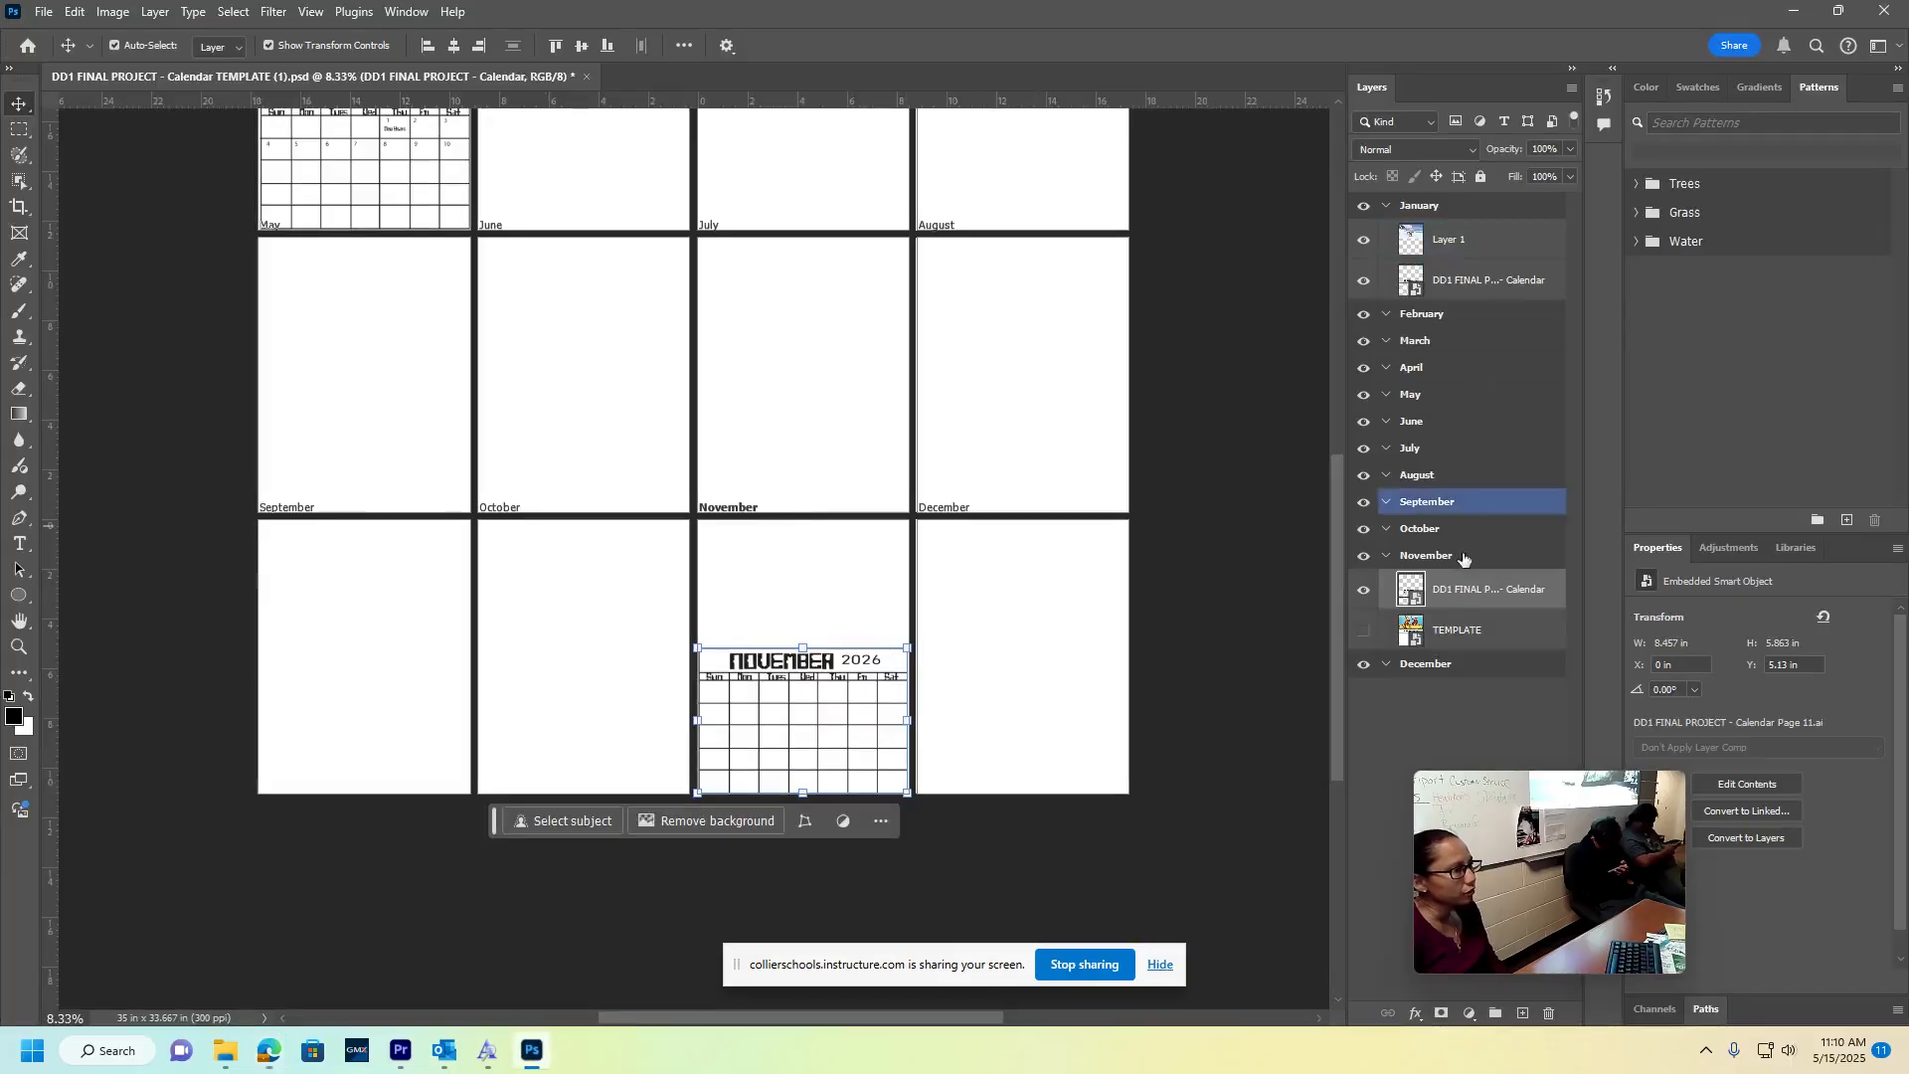
key("ctrl+v")
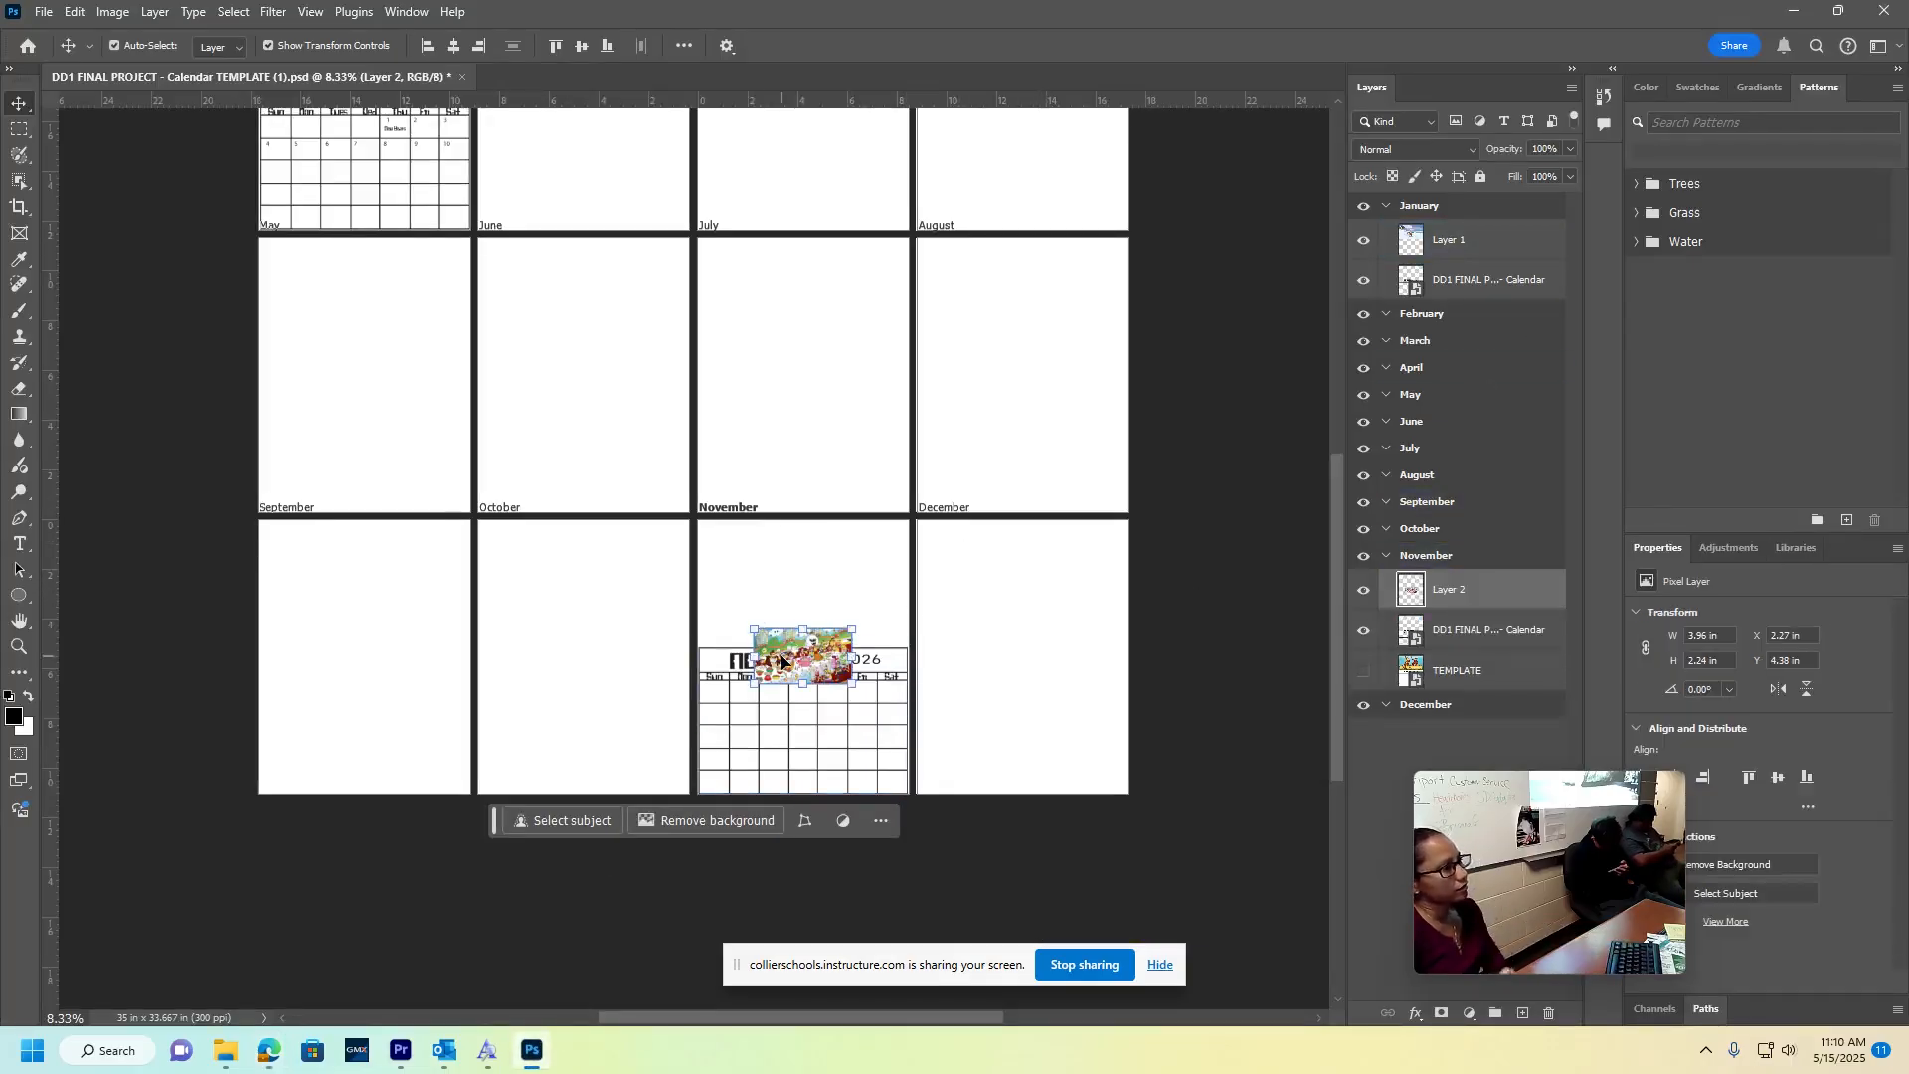
Scale the Thanksgiving picture to about 9.03 × 5.12 in and position it to fill the area above the November grid
left_click_drag(782, 657, 899, 685)
key("Return")
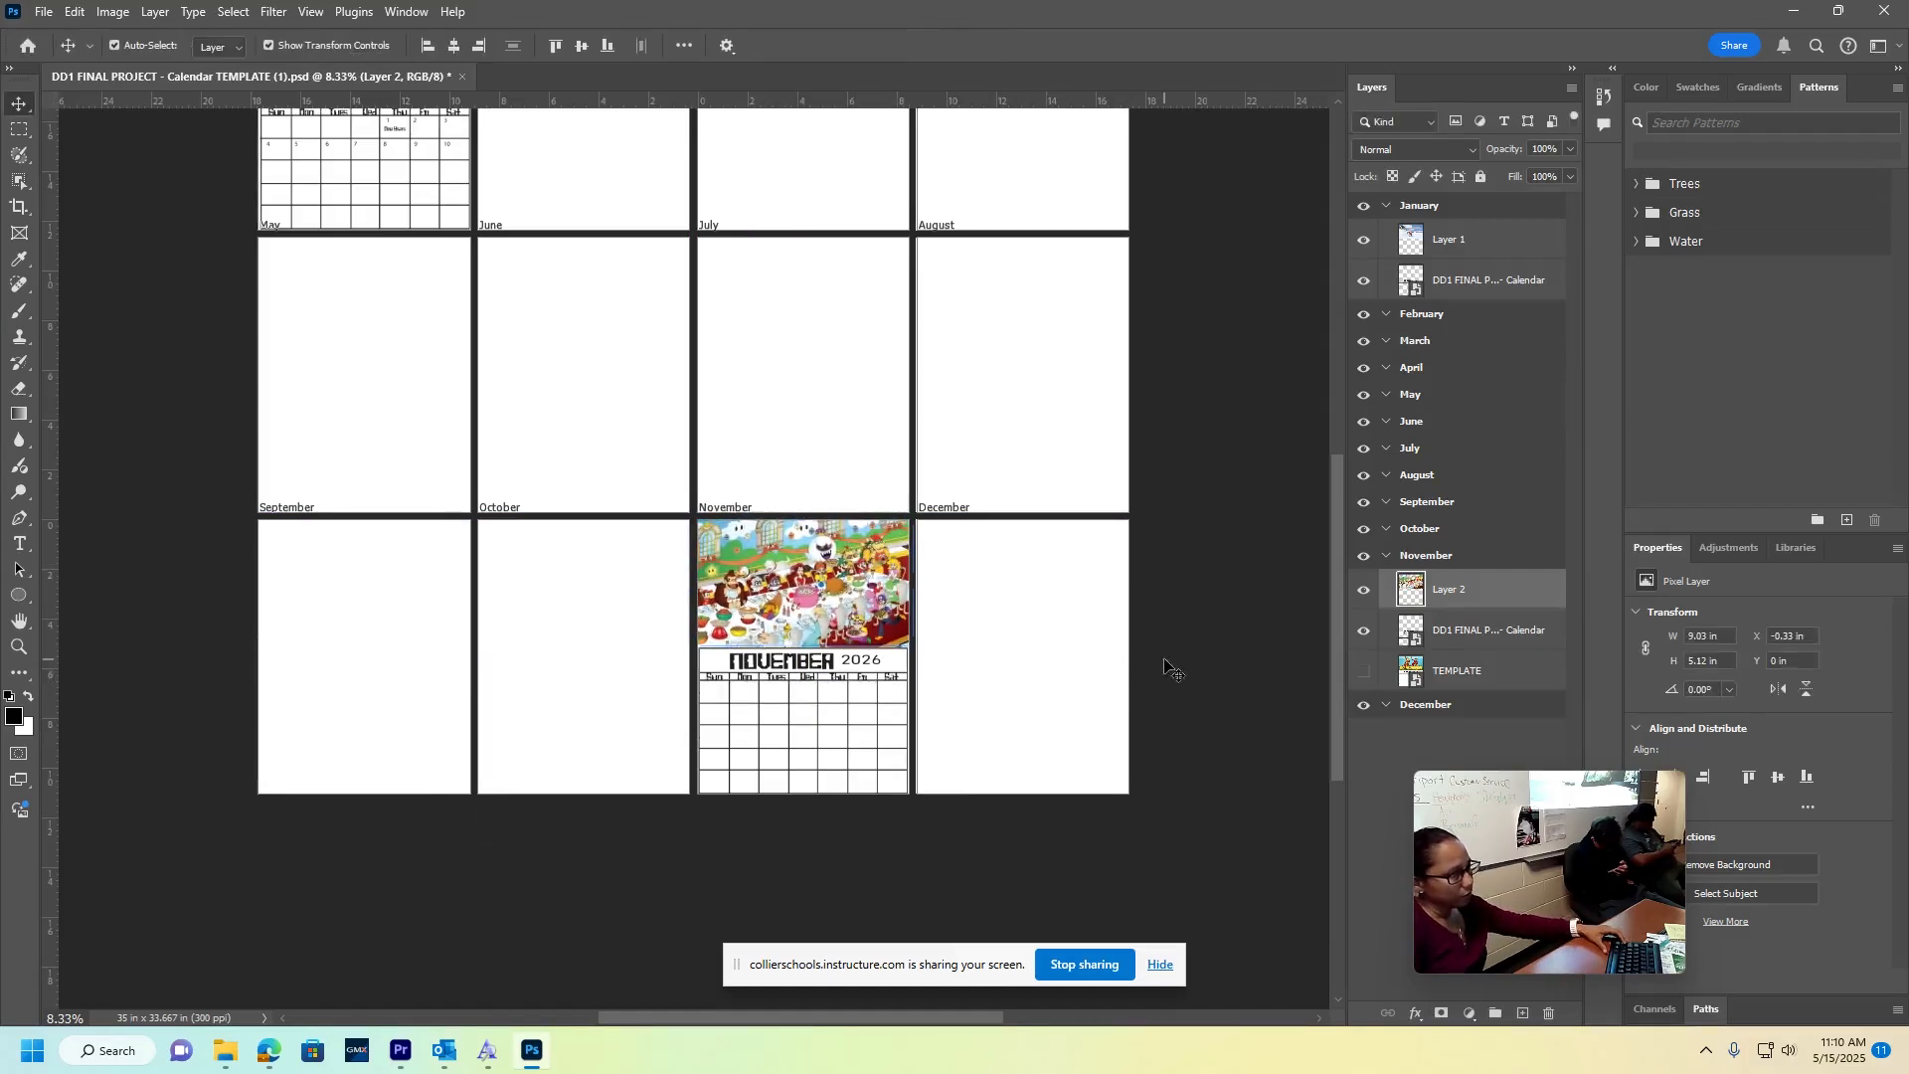
left_click(1172, 669)
scroll(1240, 750, "up", 10)
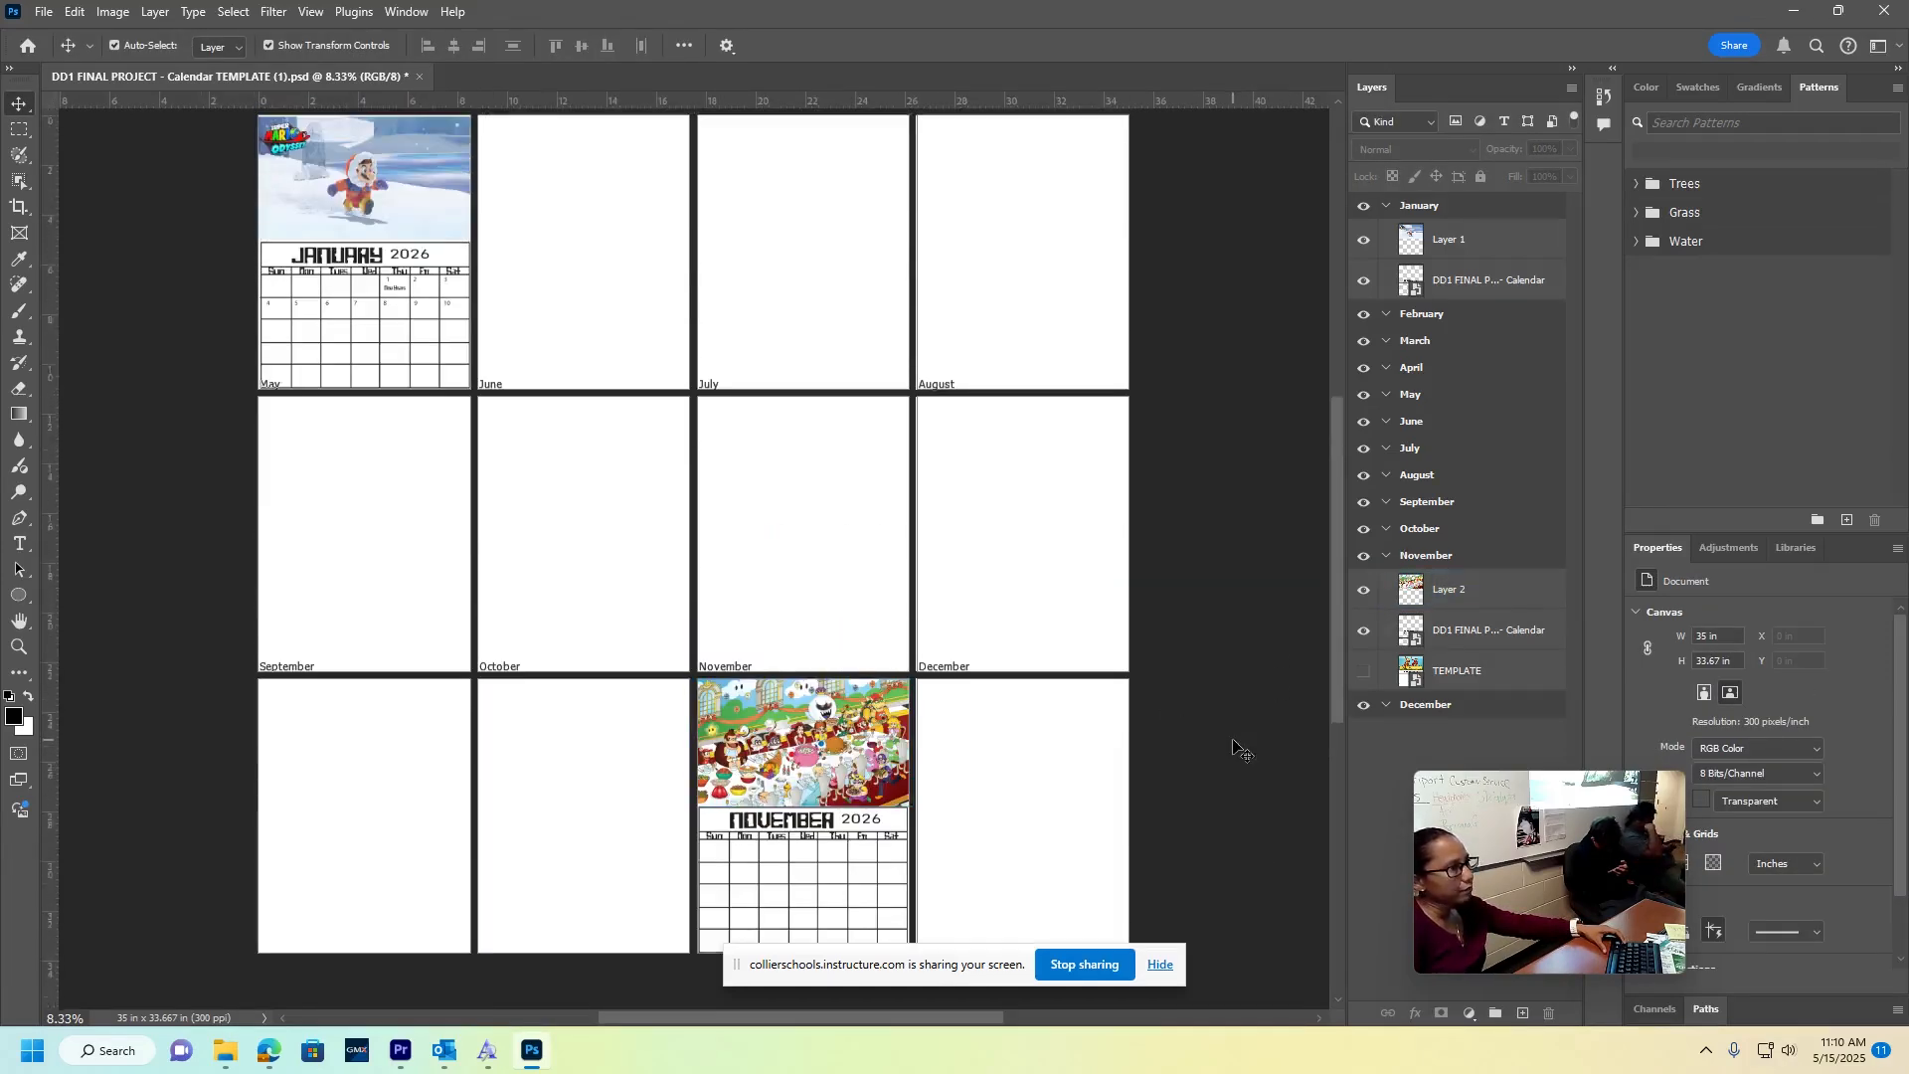
left_click_drag(1337, 475, 1337, 517)
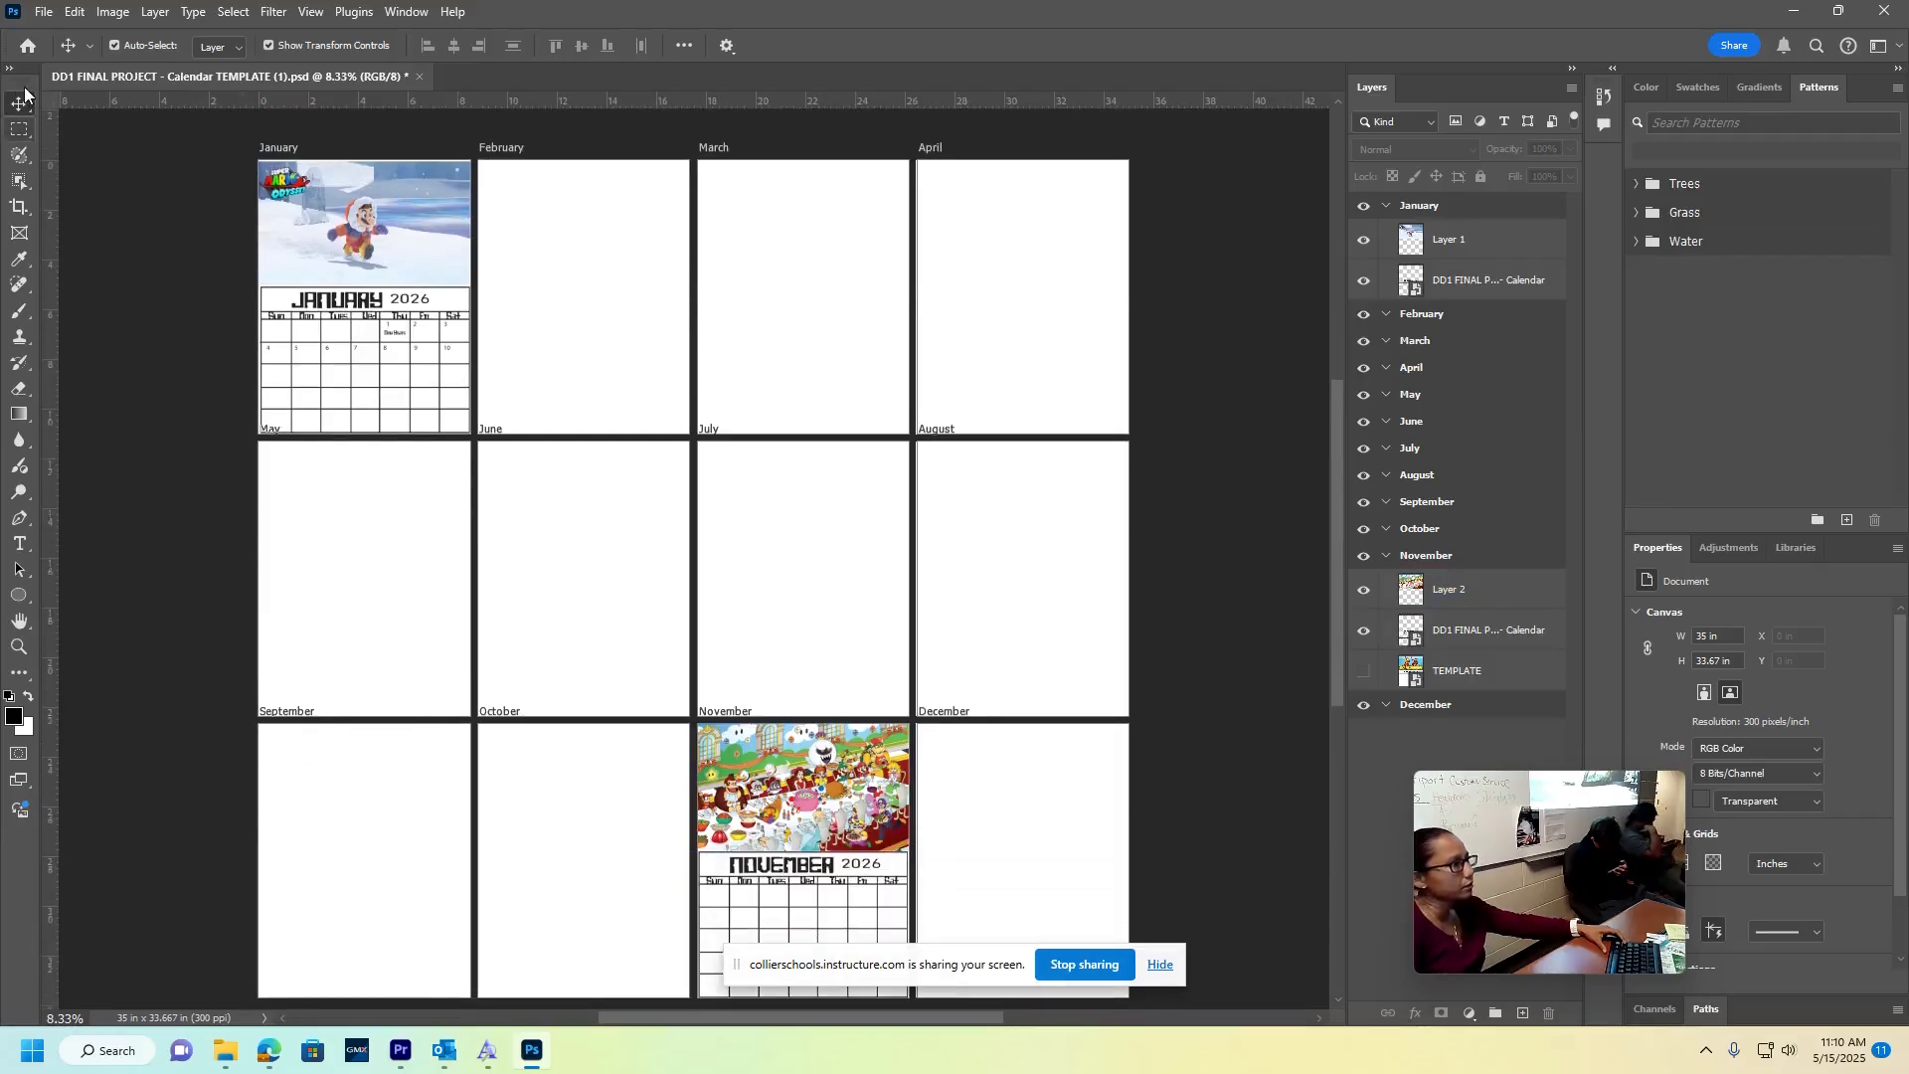
Start an Artboards to PDF export and set its destination to the OneDrive - collierschools.com folder
left_click(44, 13)
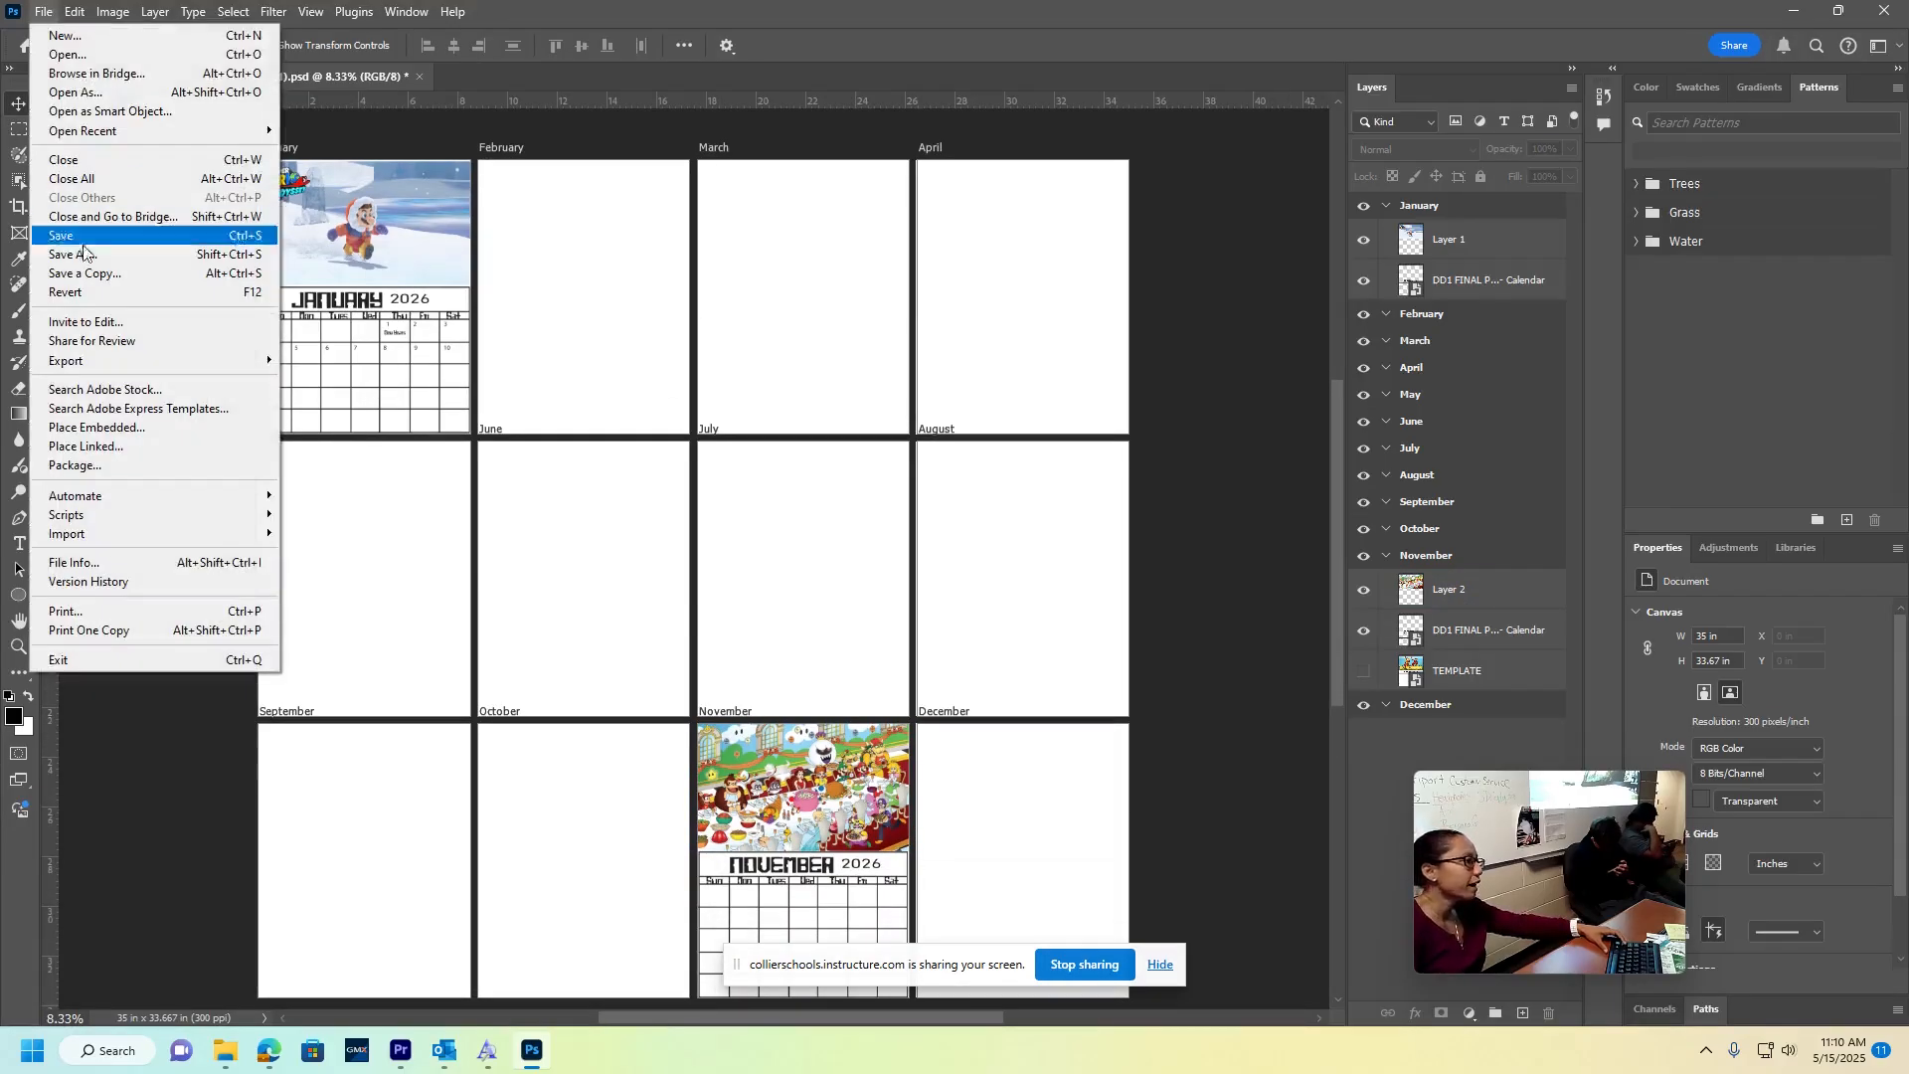
mouse_move(109, 366)
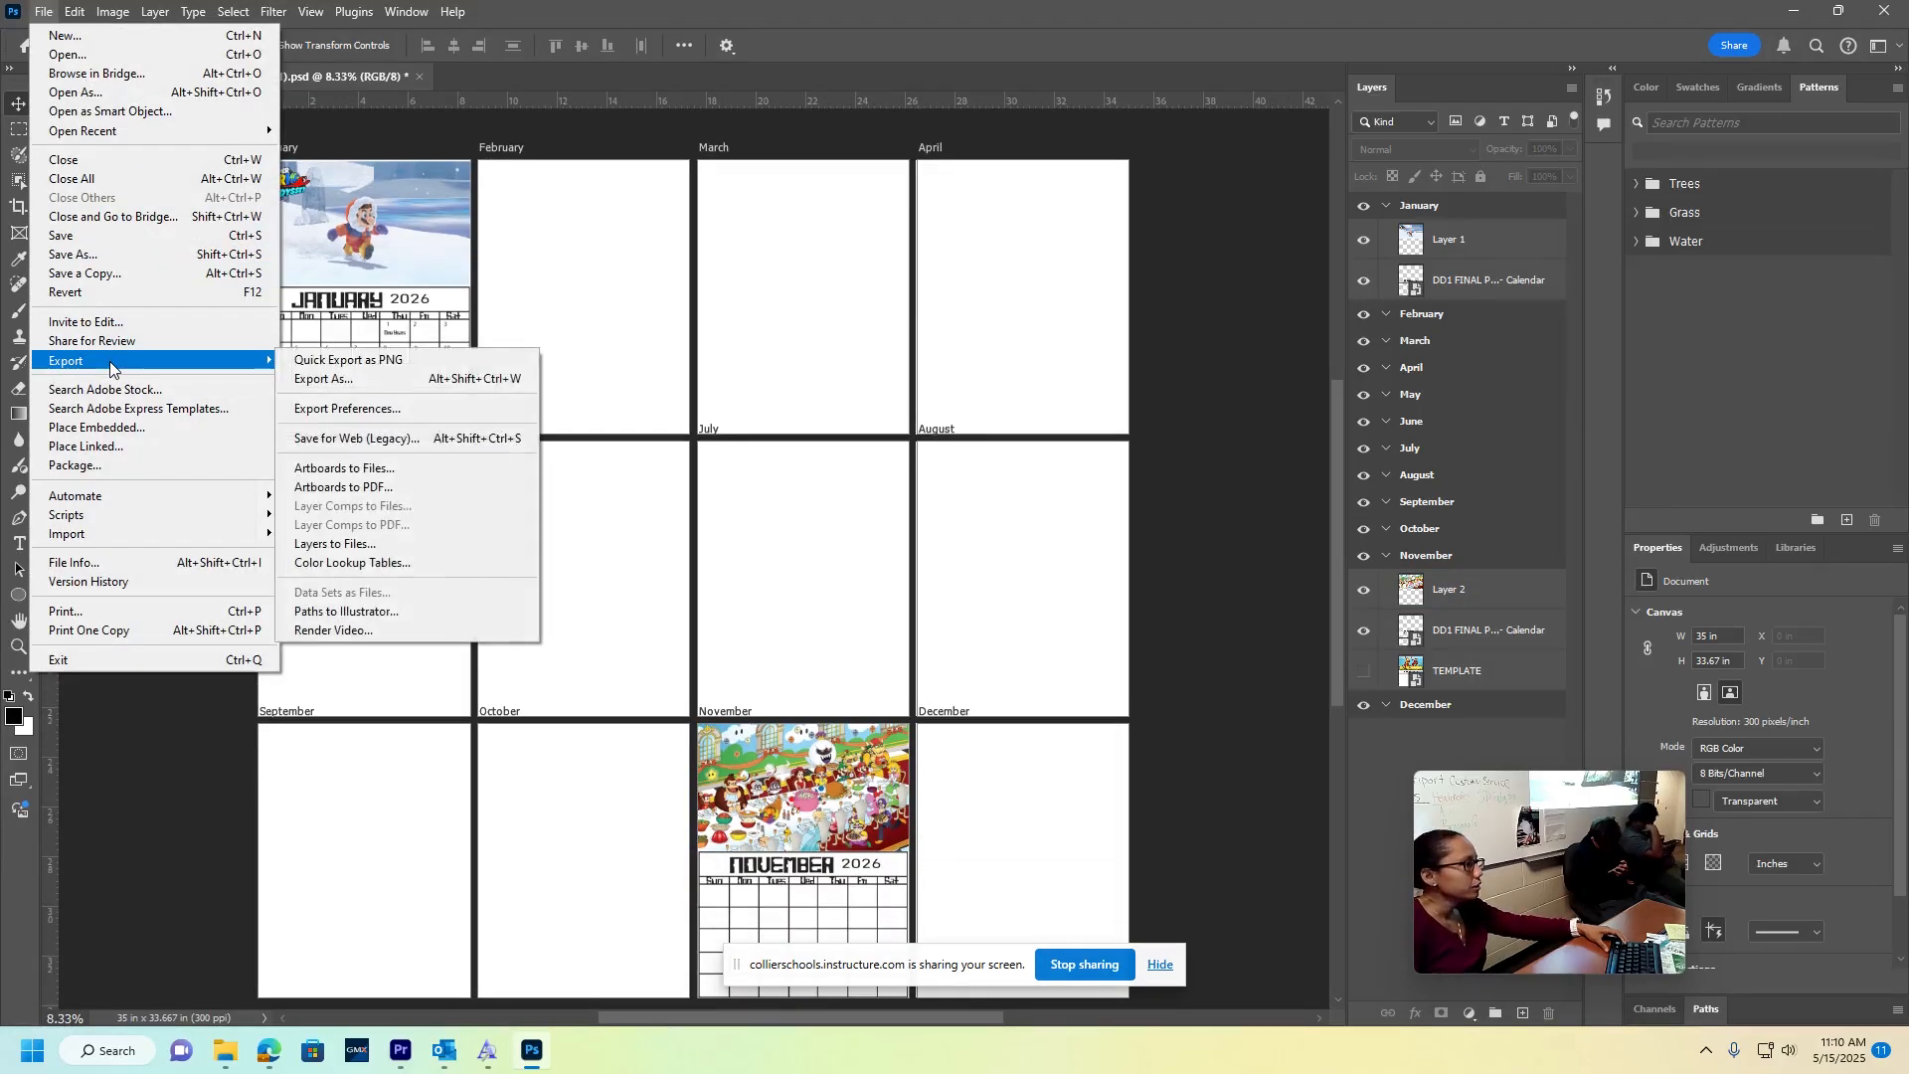
left_click(416, 490)
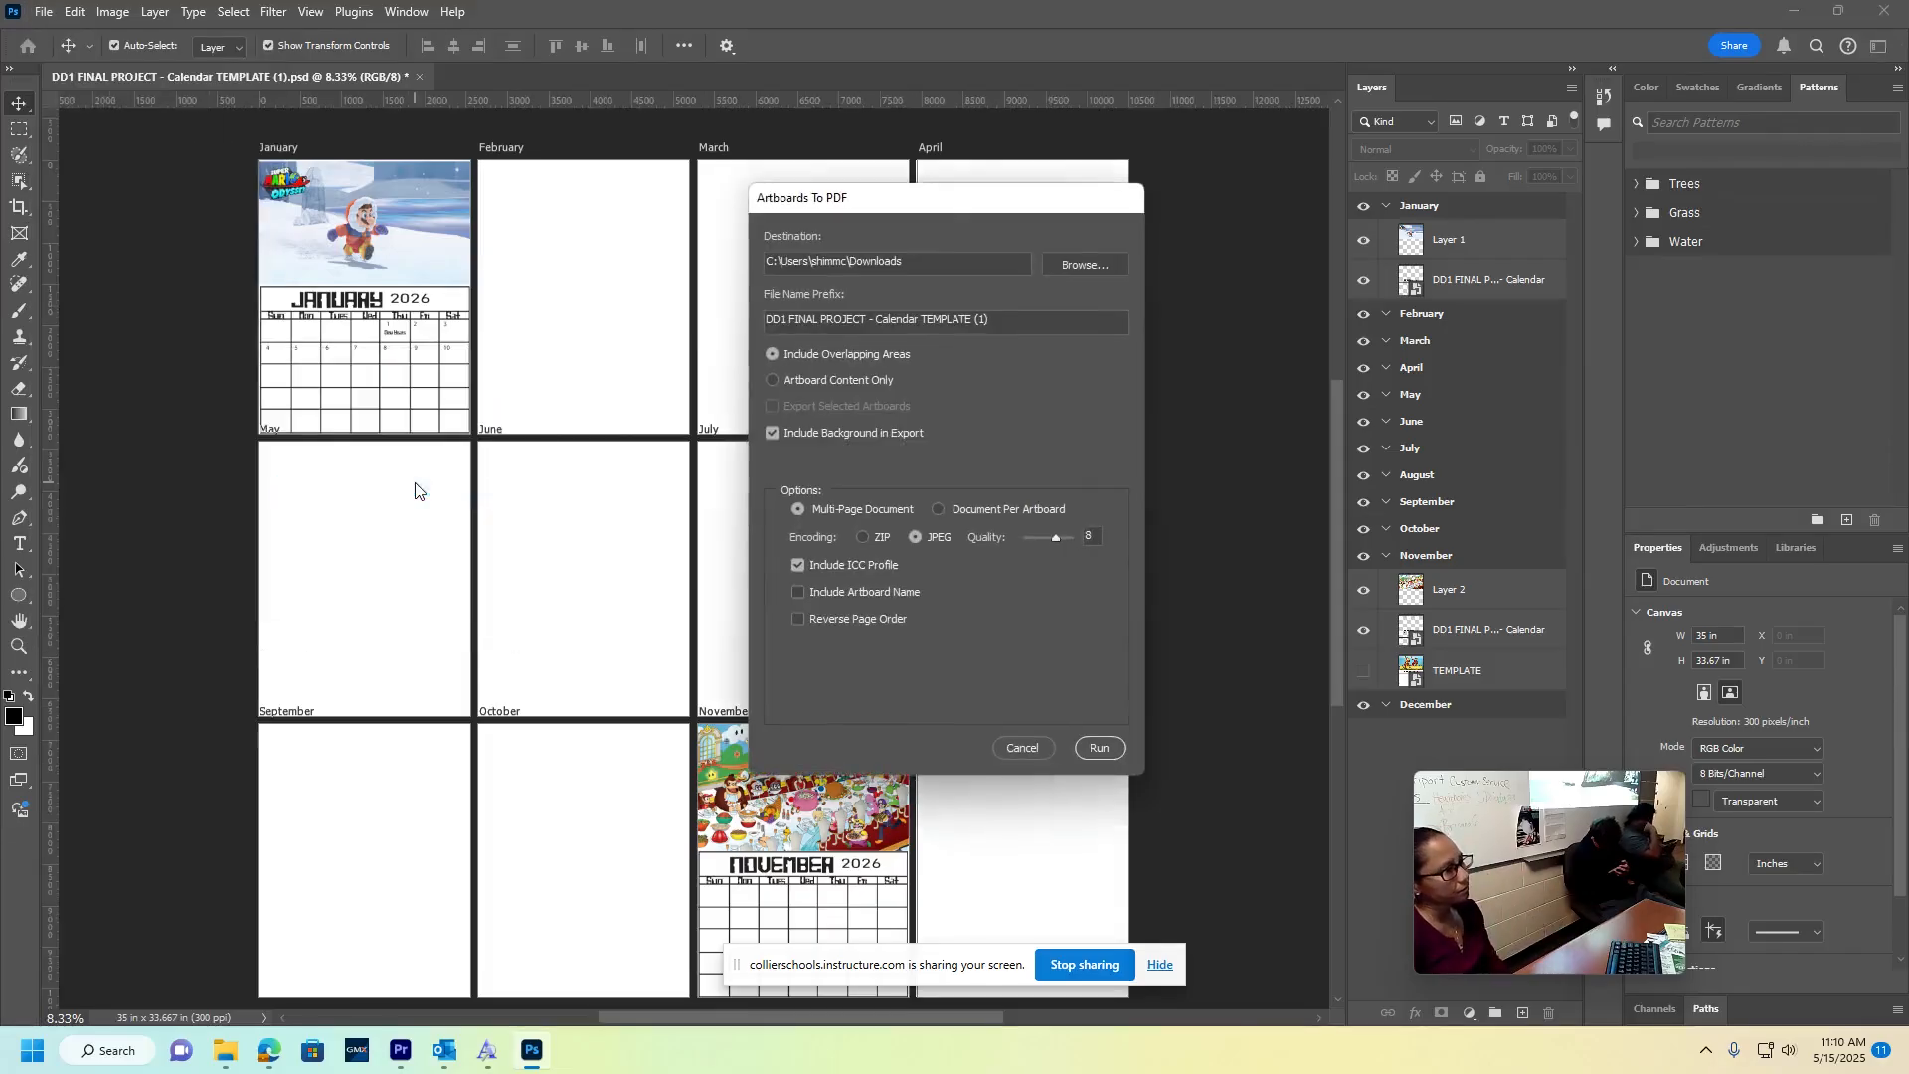
left_click(1100, 270)
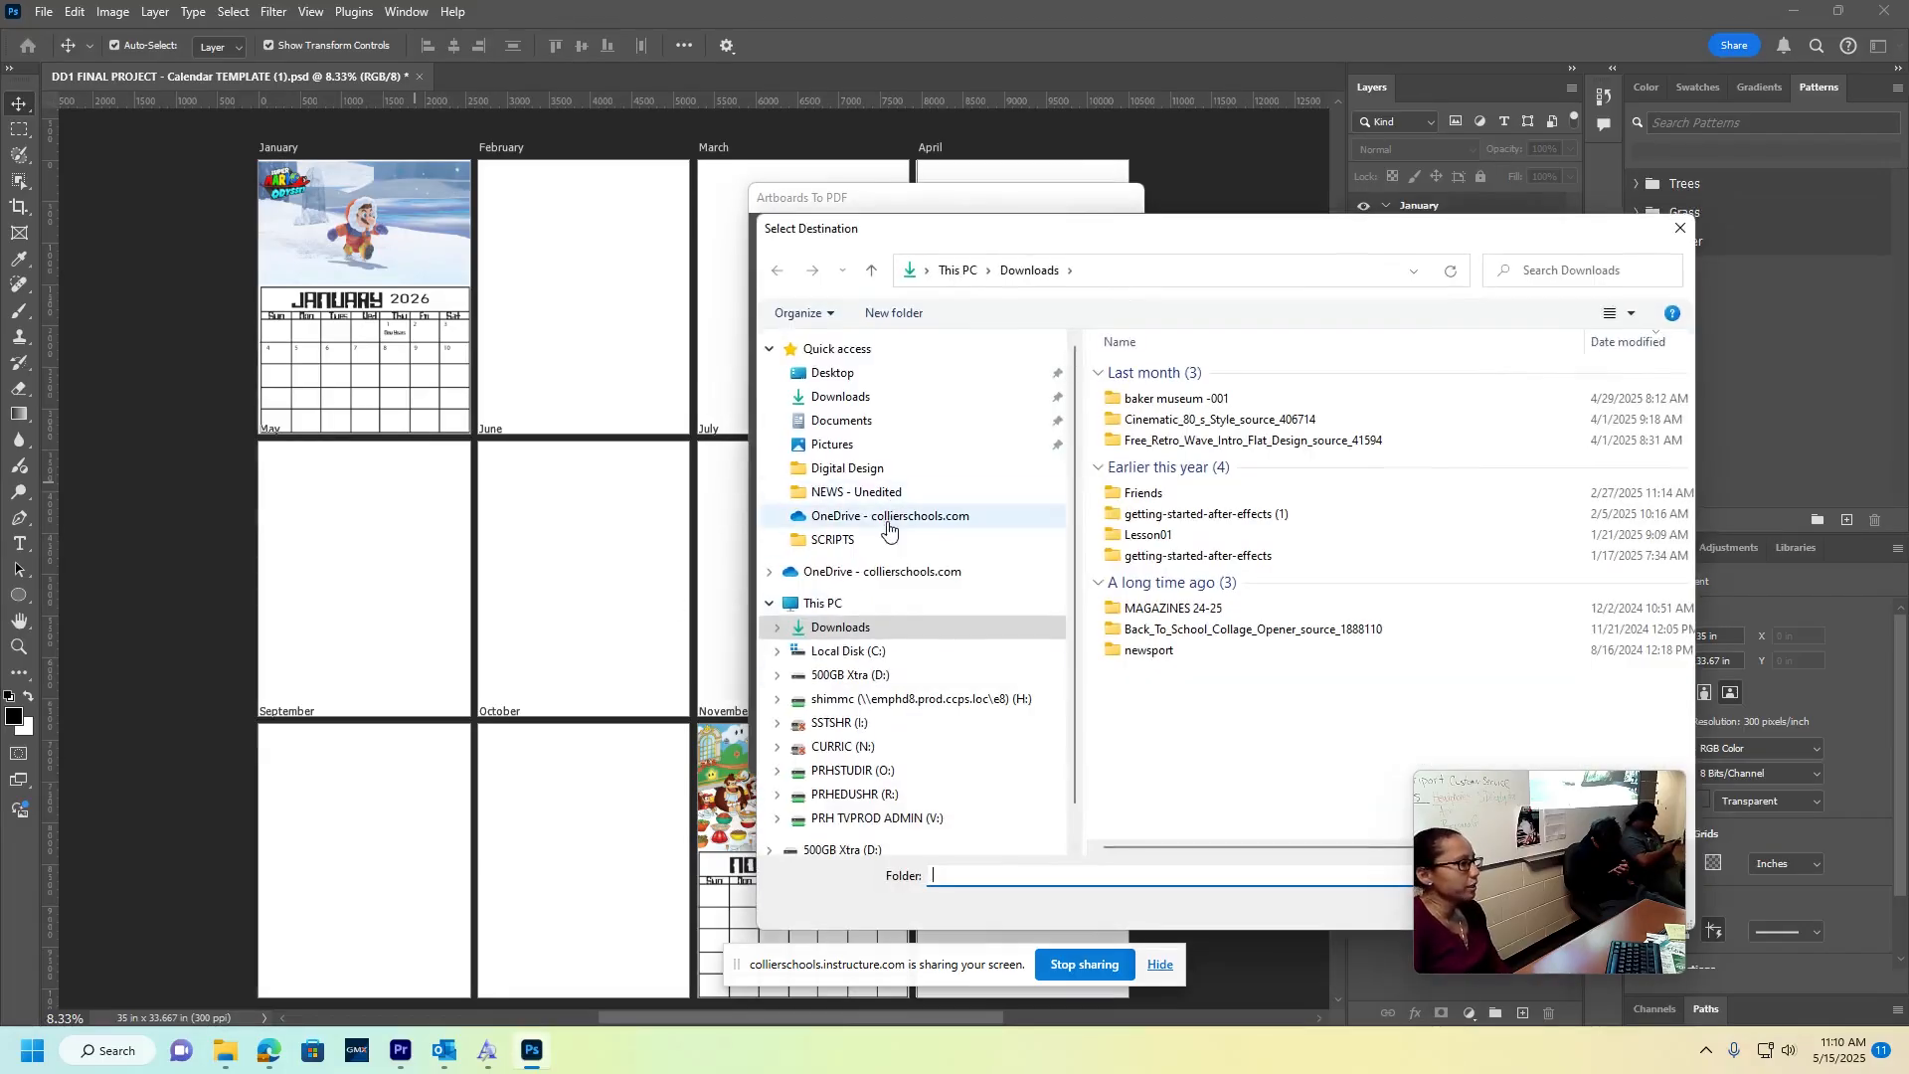
left_click(888, 521)
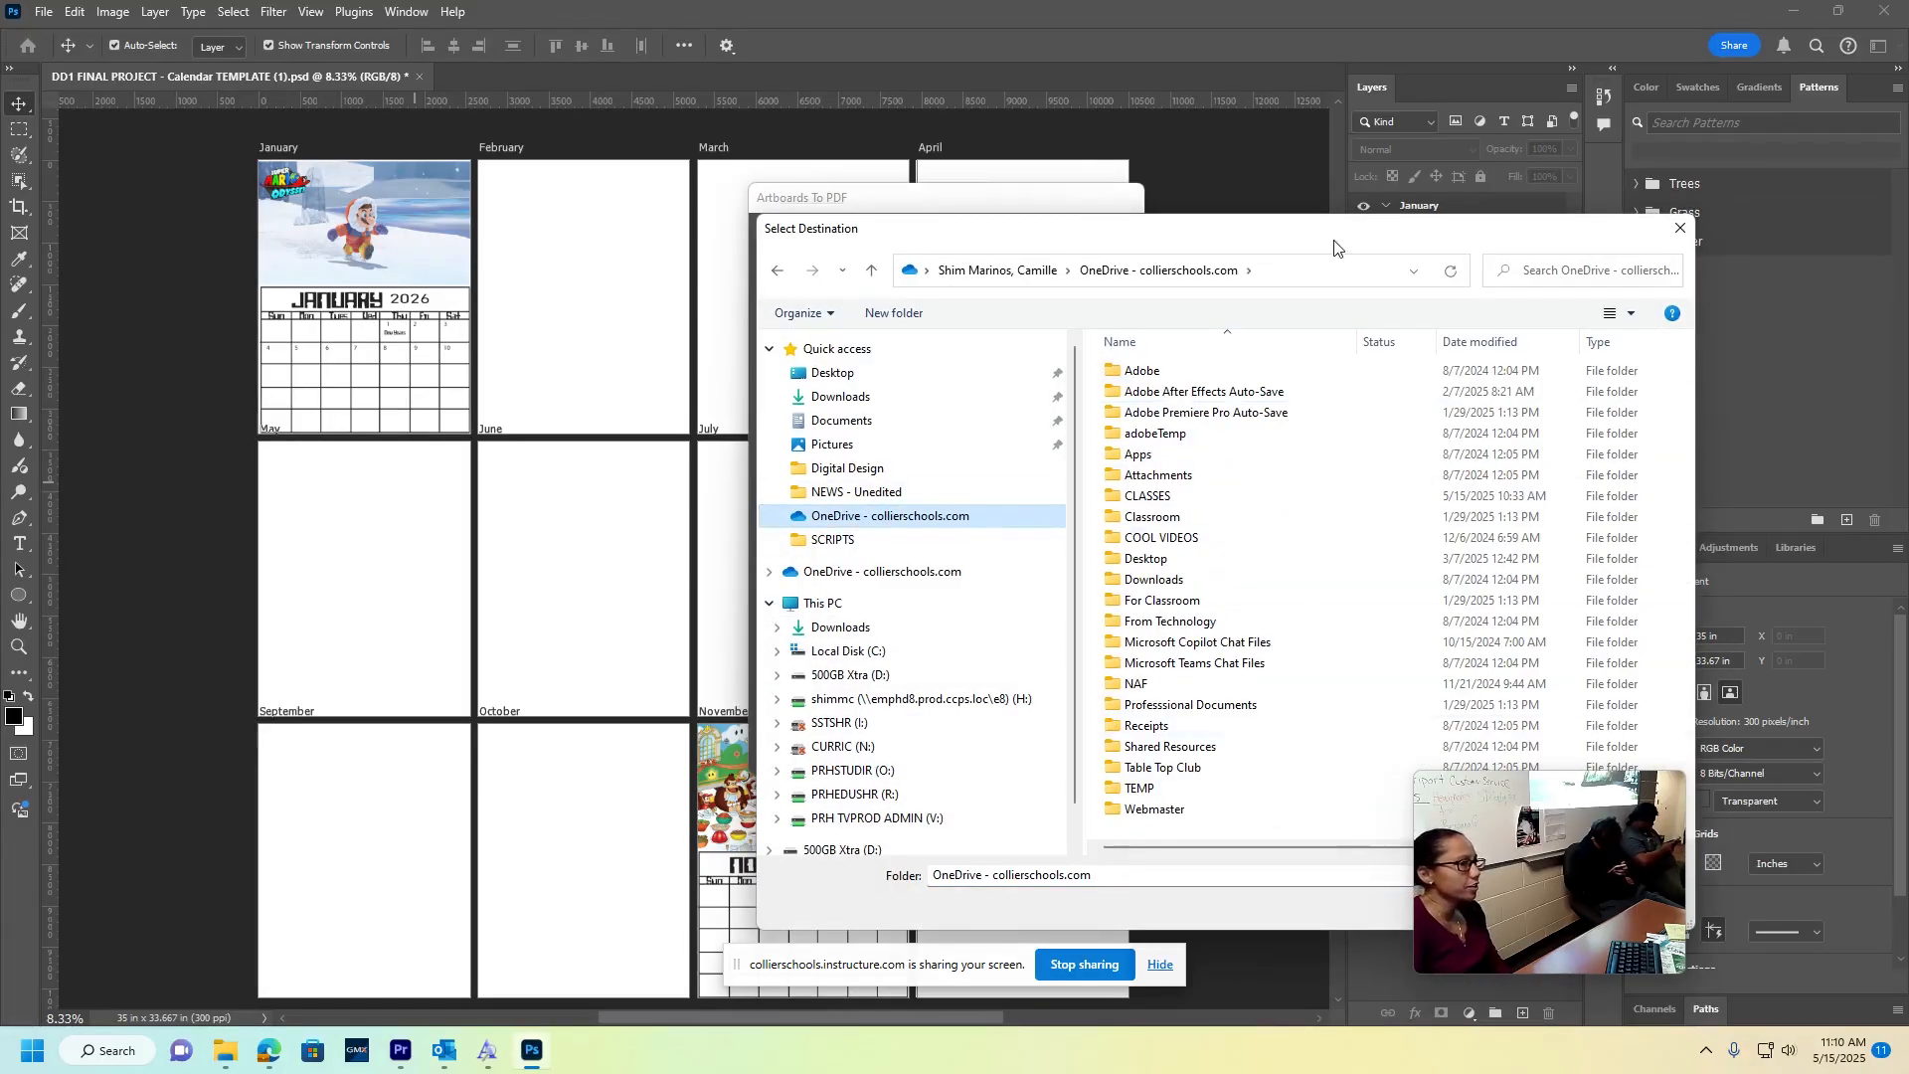
left_click_drag(1335, 247, 825, 213)
left_click(1023, 870)
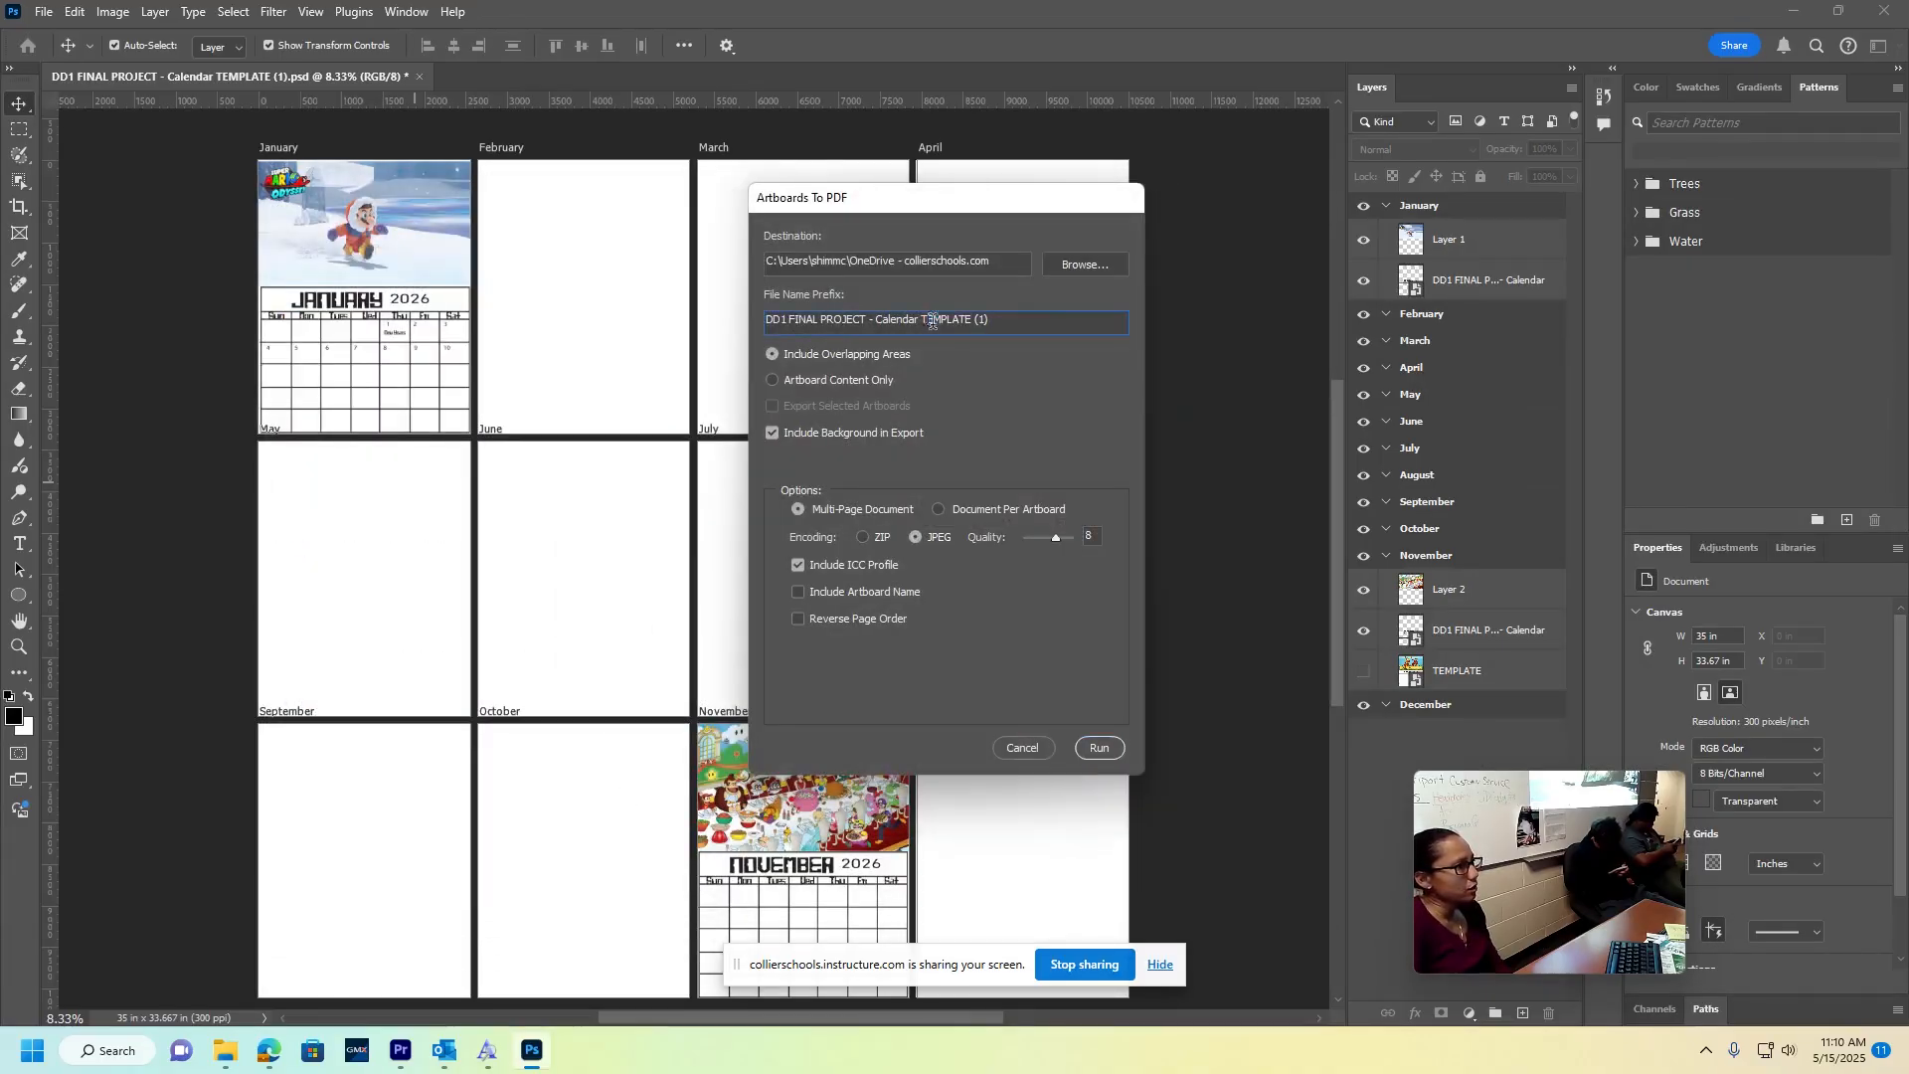
Export the artboards as a multi-page PDF with the prefix "DD1 FINAL PROJECT - Calendar COMPLETE" and reverse page order enabled
key("BackSpace")
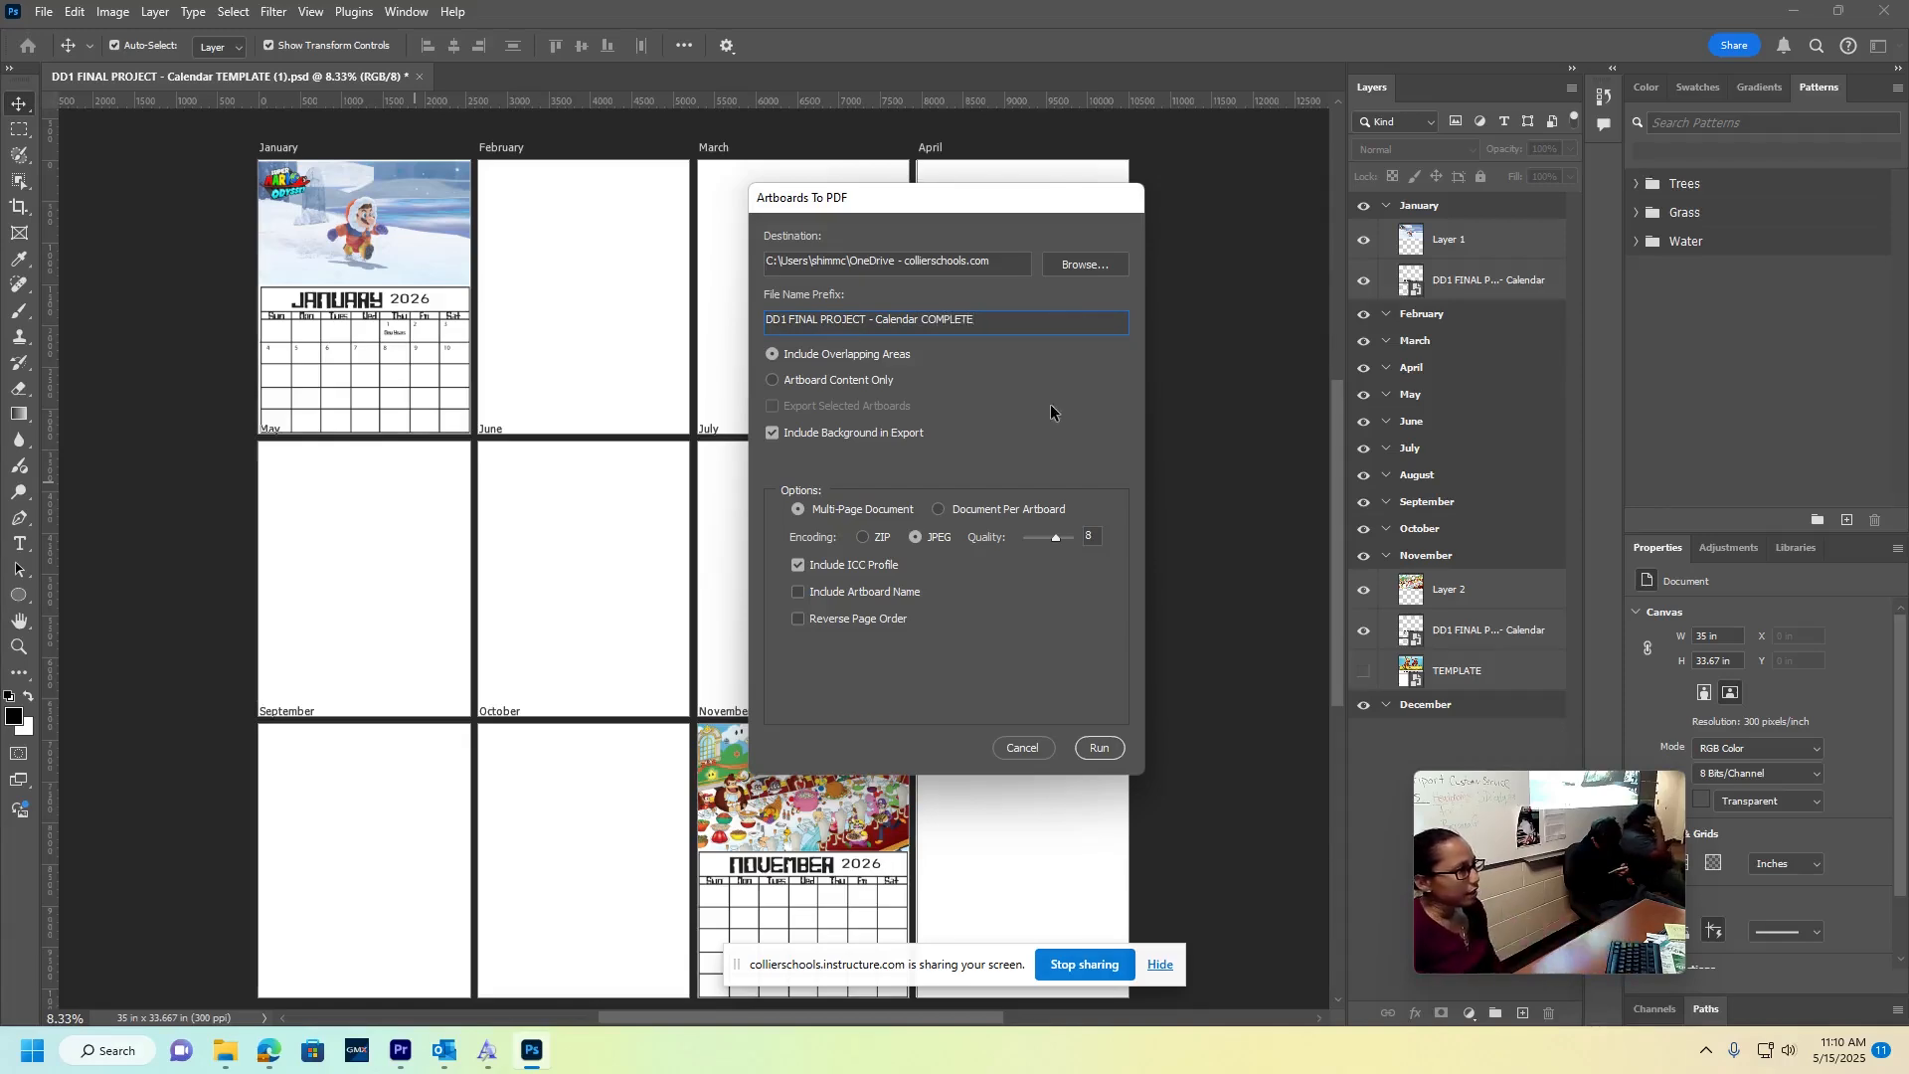
left_click(814, 623)
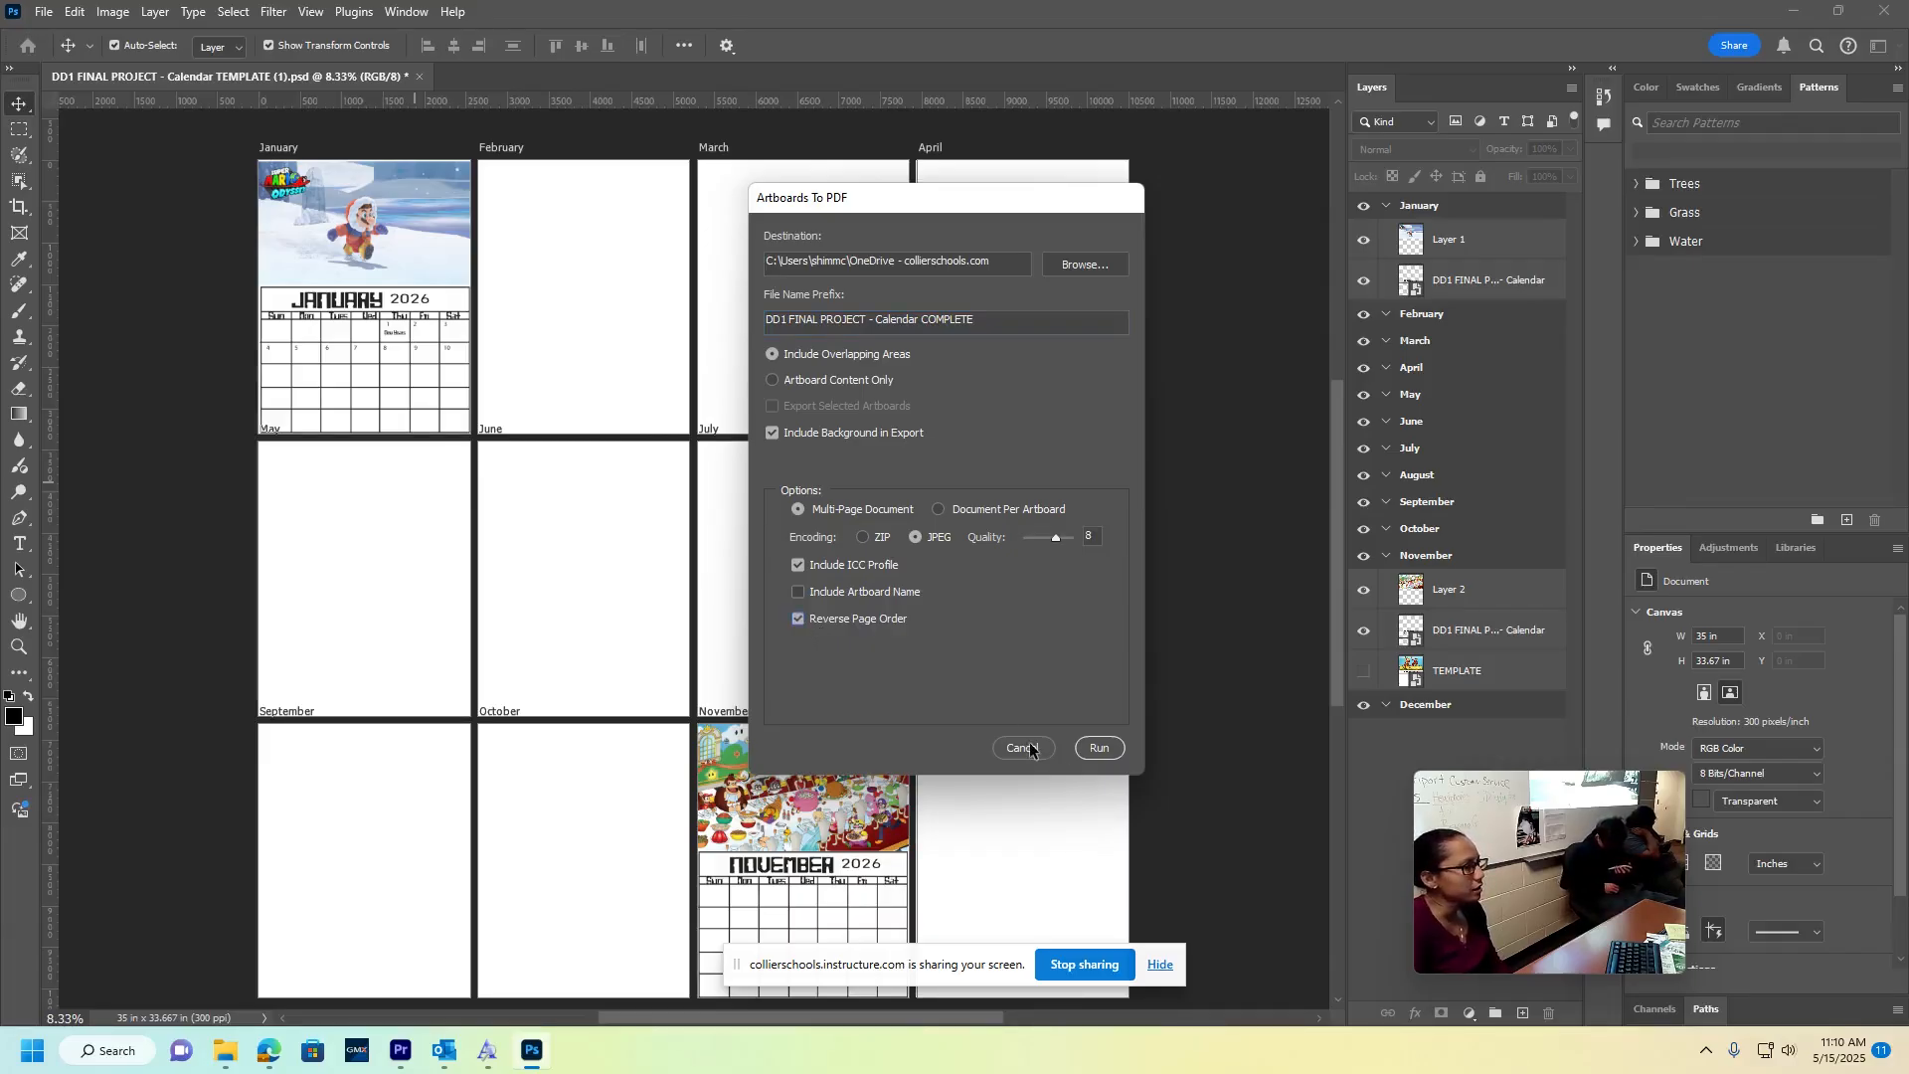
left_click(1100, 750)
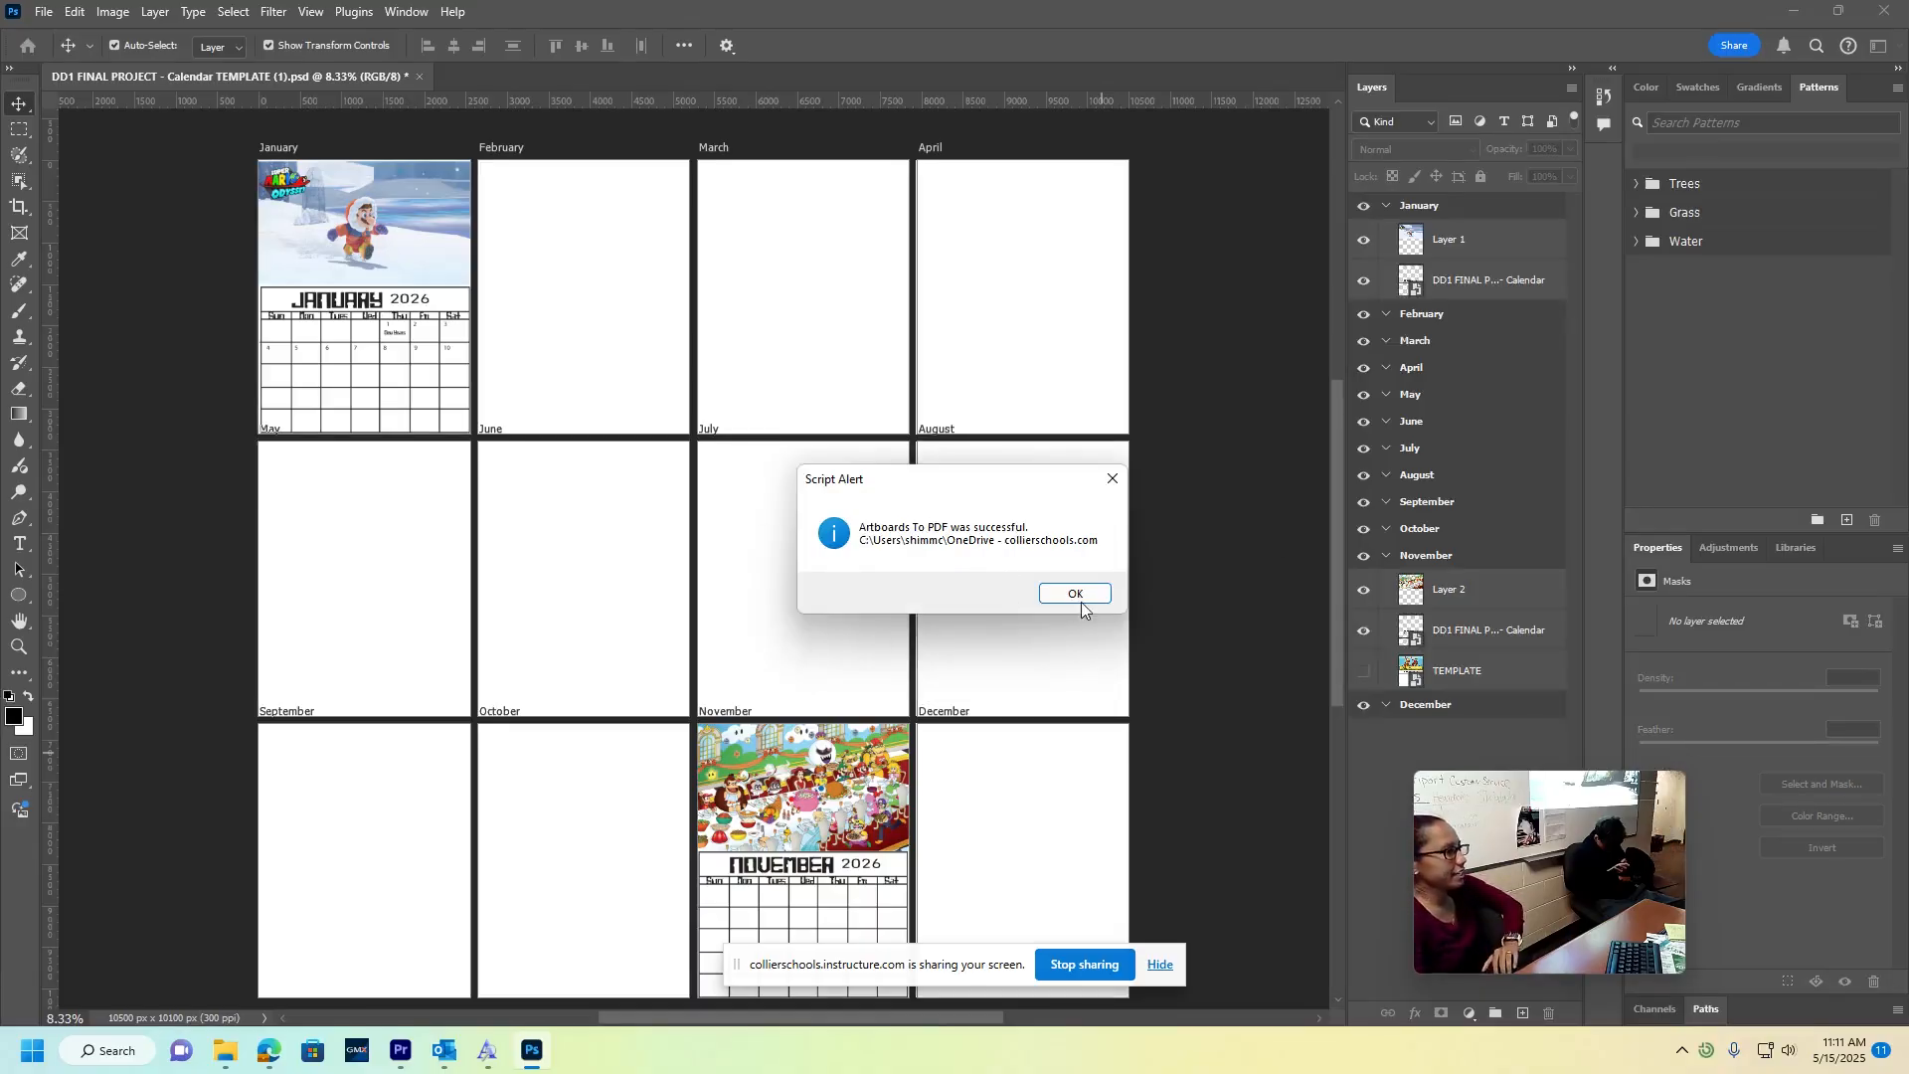
left_click(1052, 593)
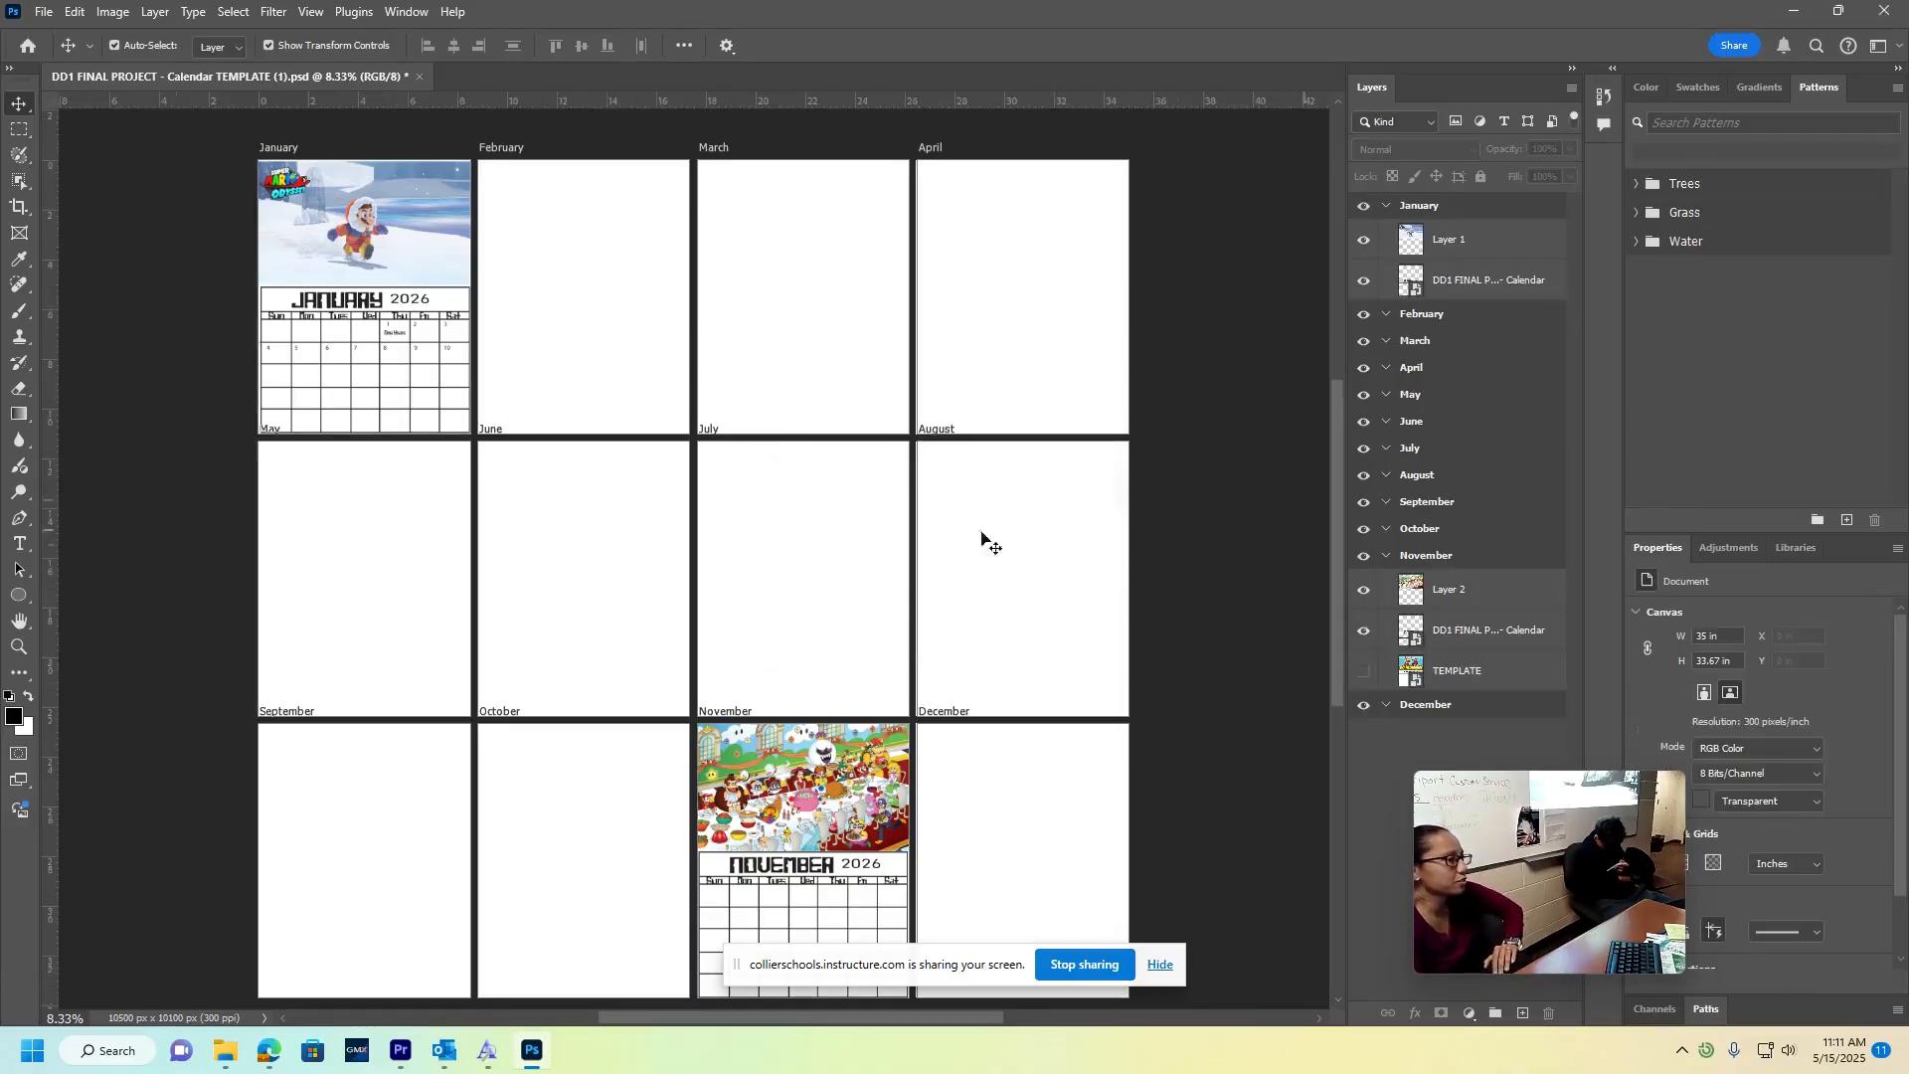
Switch to File Explorer, sort the OneDrive - collierschools.com folder by newest modified date, and open the "DD1 FINAL PROJECT - Calendar COMPLETE" PDF
left_click(1798, 12)
left_click(1796, 16)
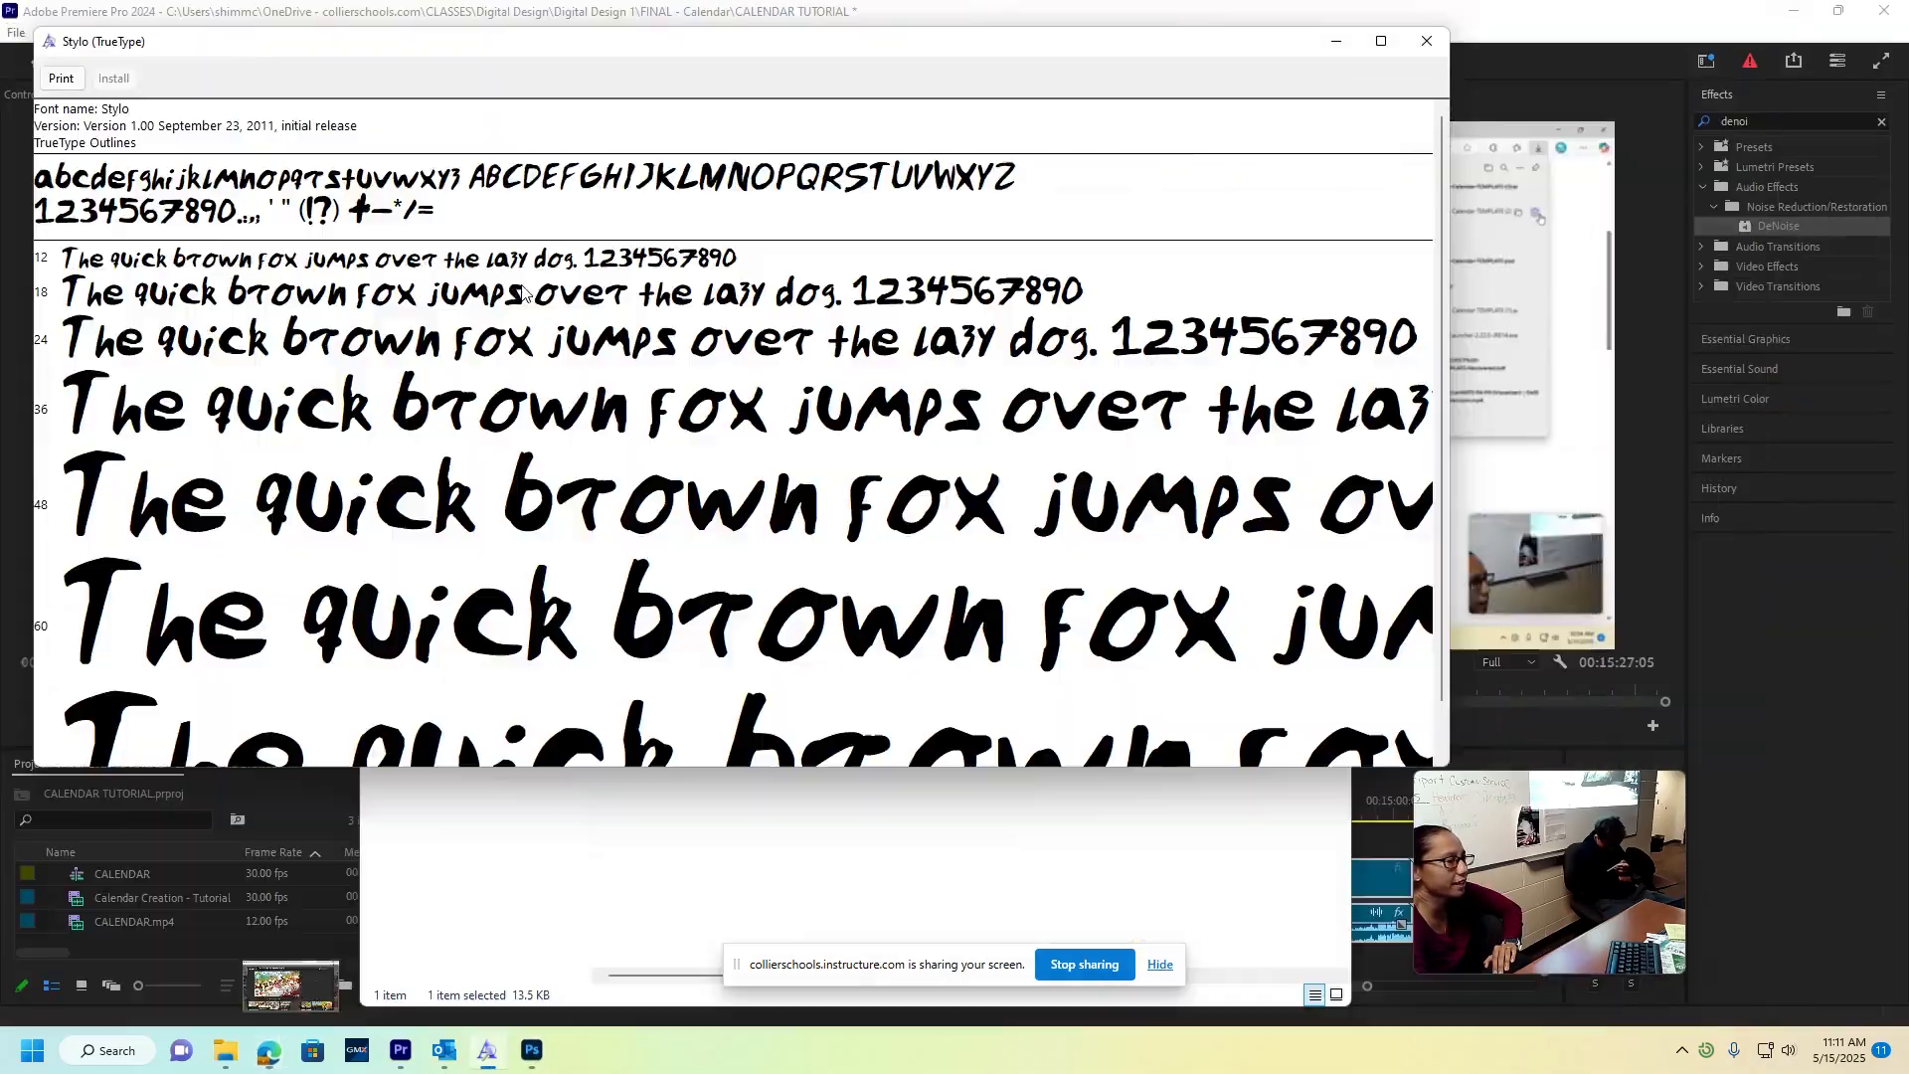
left_click(1416, 50)
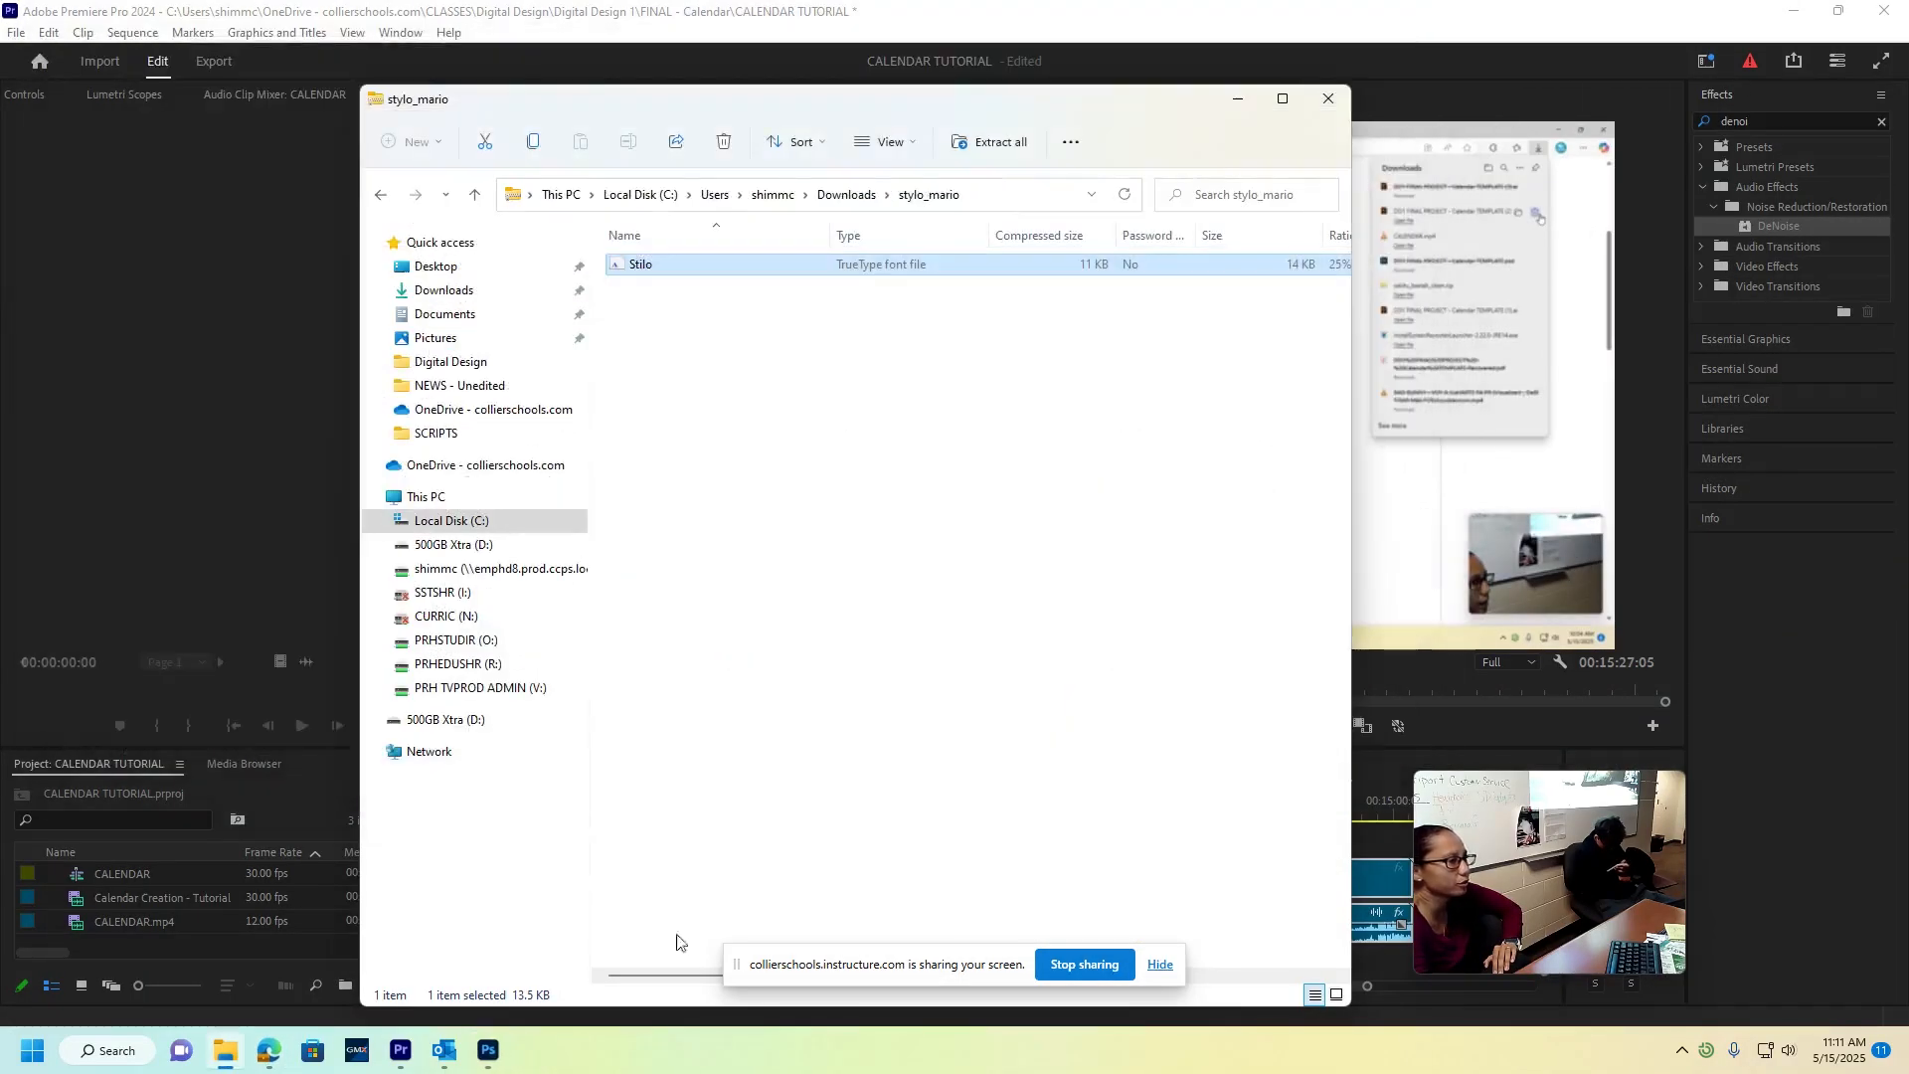
left_click(492, 409)
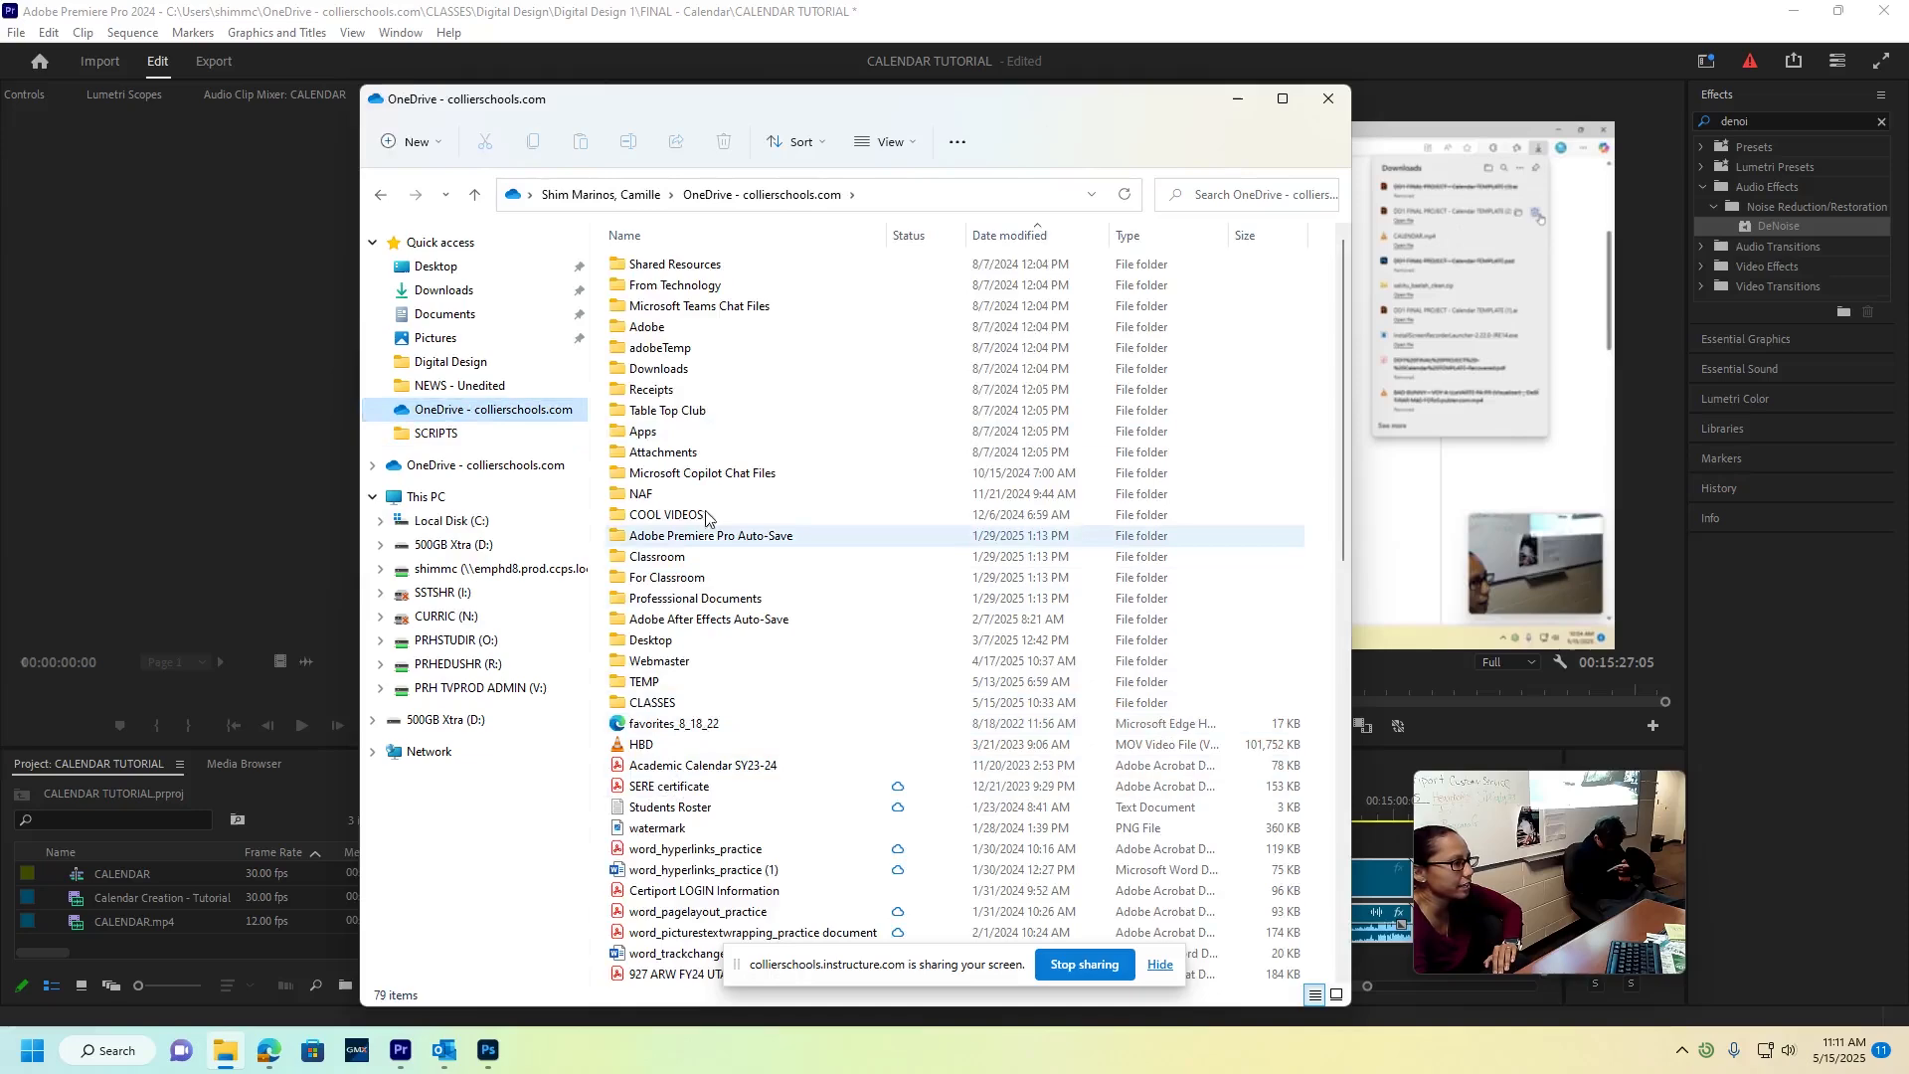
scroll(786, 875, "down", 5)
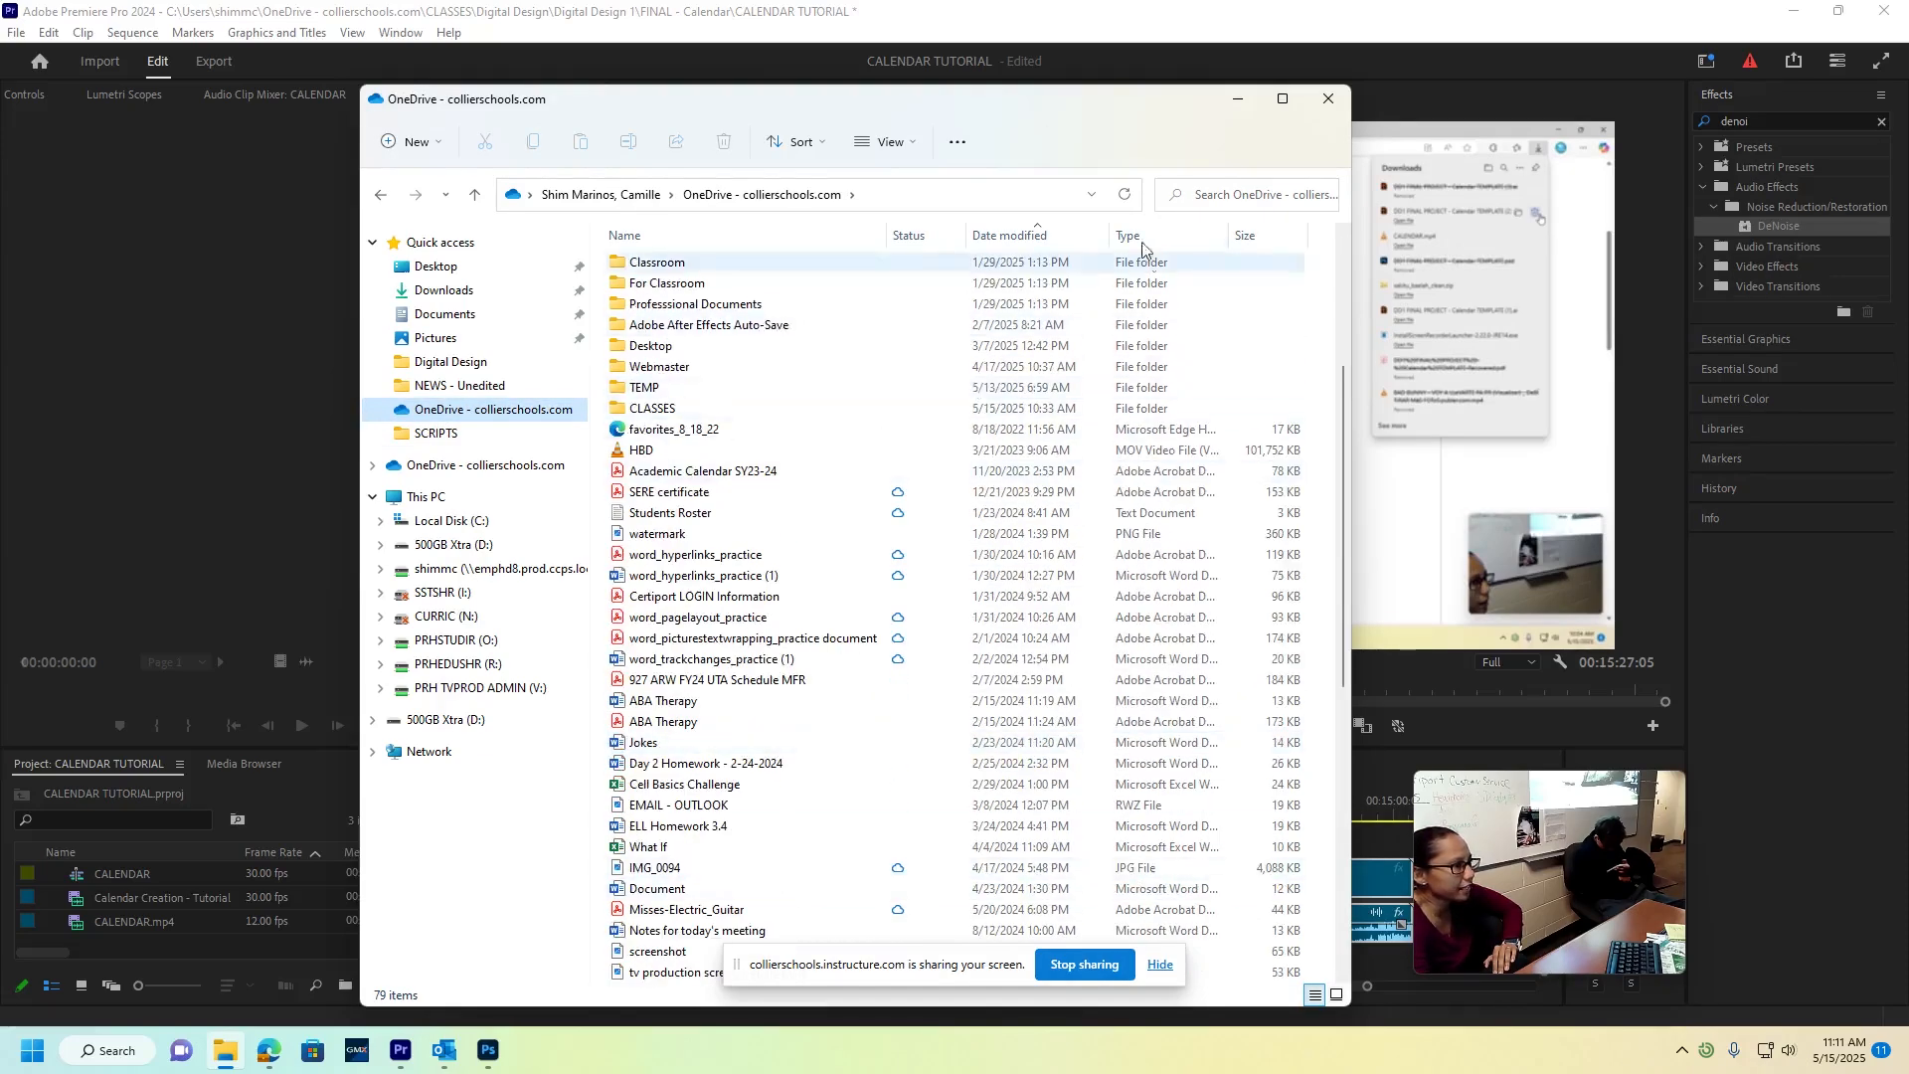
left_click(1011, 236)
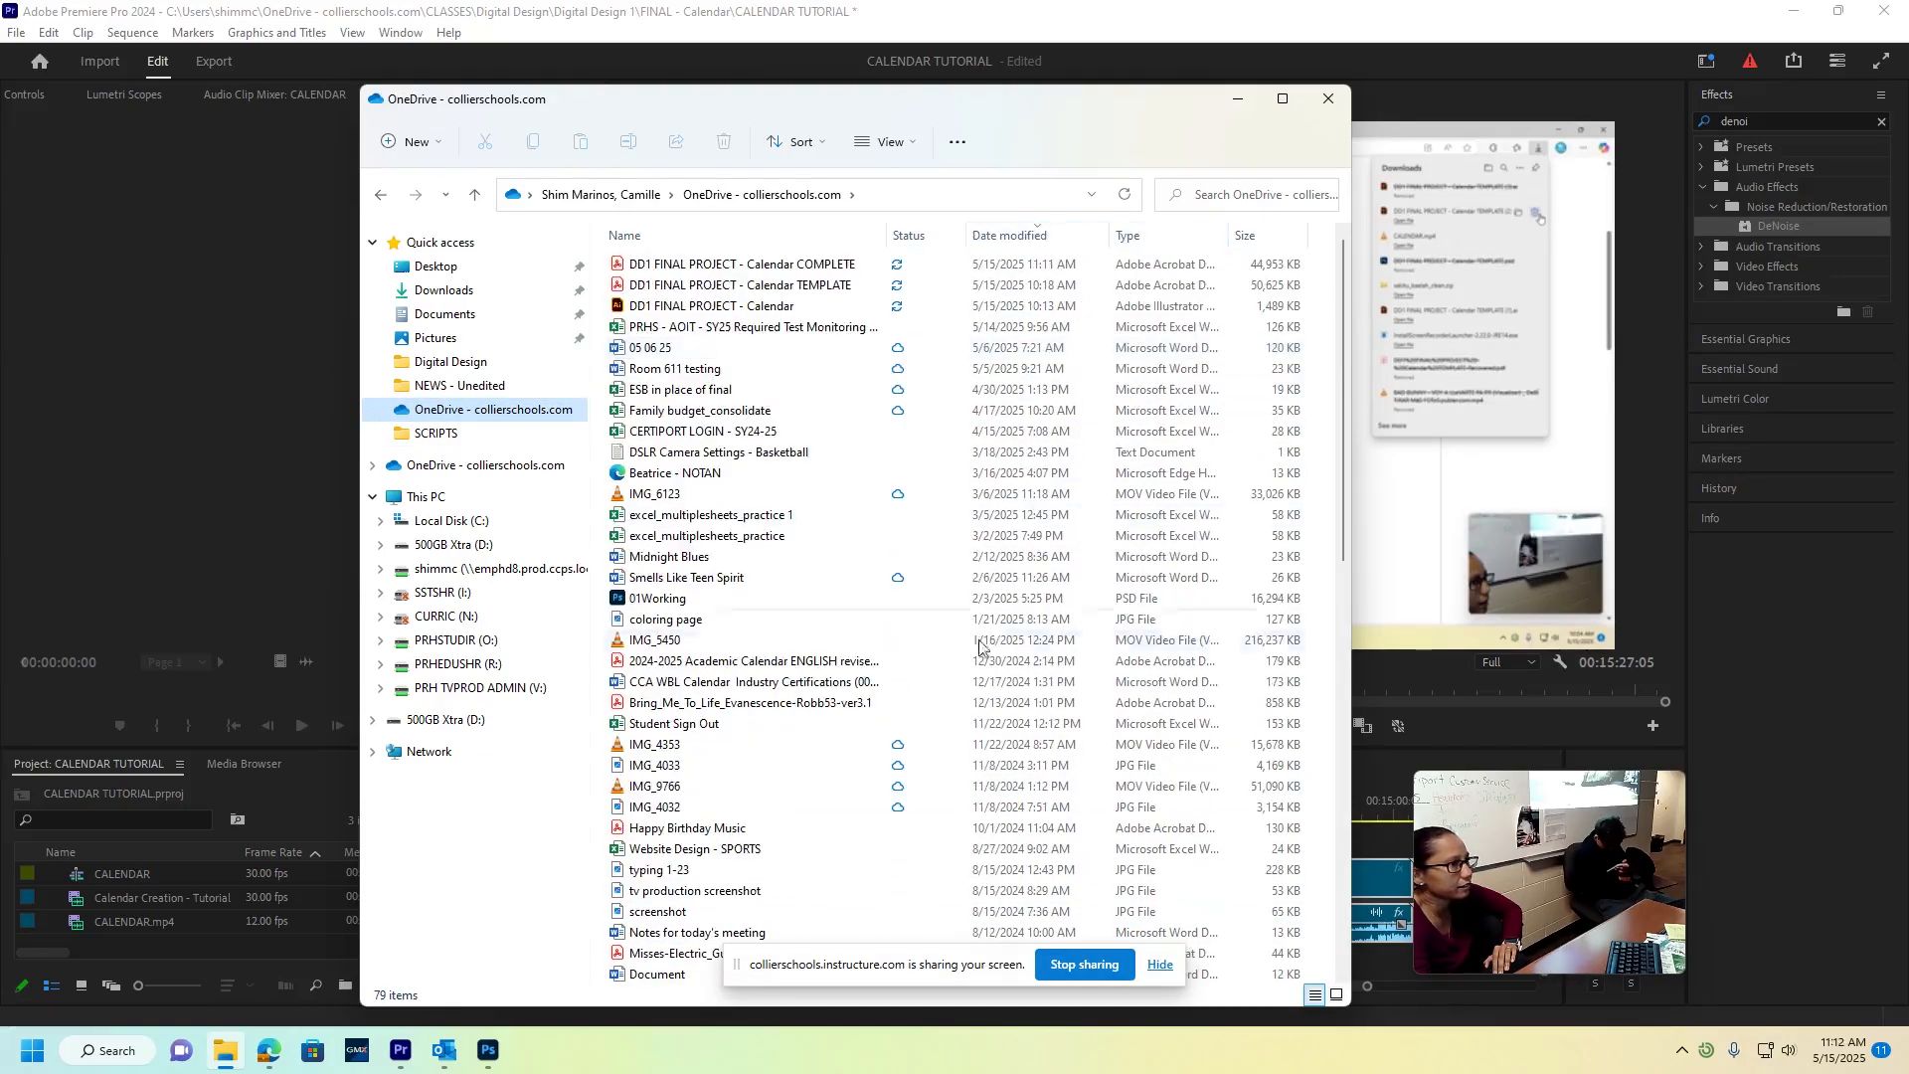
left_click(759, 266)
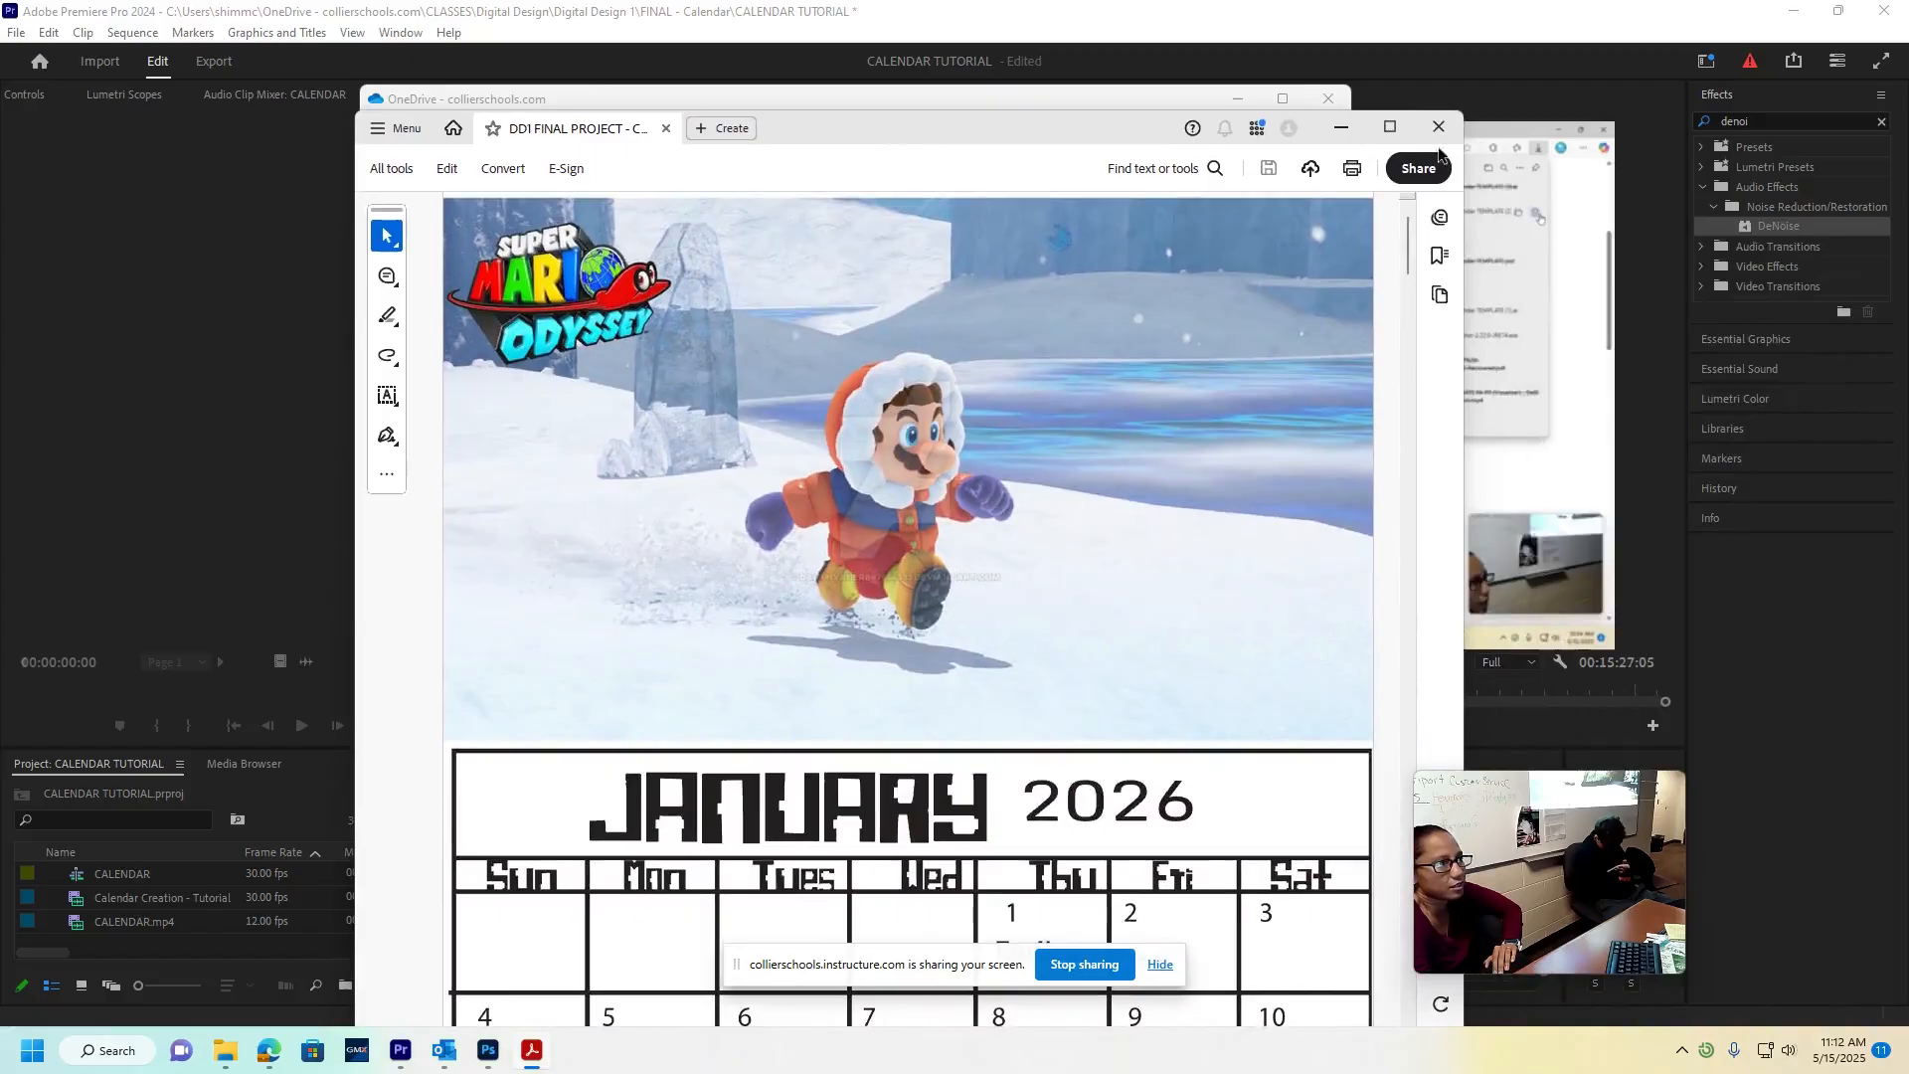
Maximize the PDF in Acrobat and check the exported calendar pages from January through November and December
left_click(1406, 138)
scroll(971, 905, "down", 10)
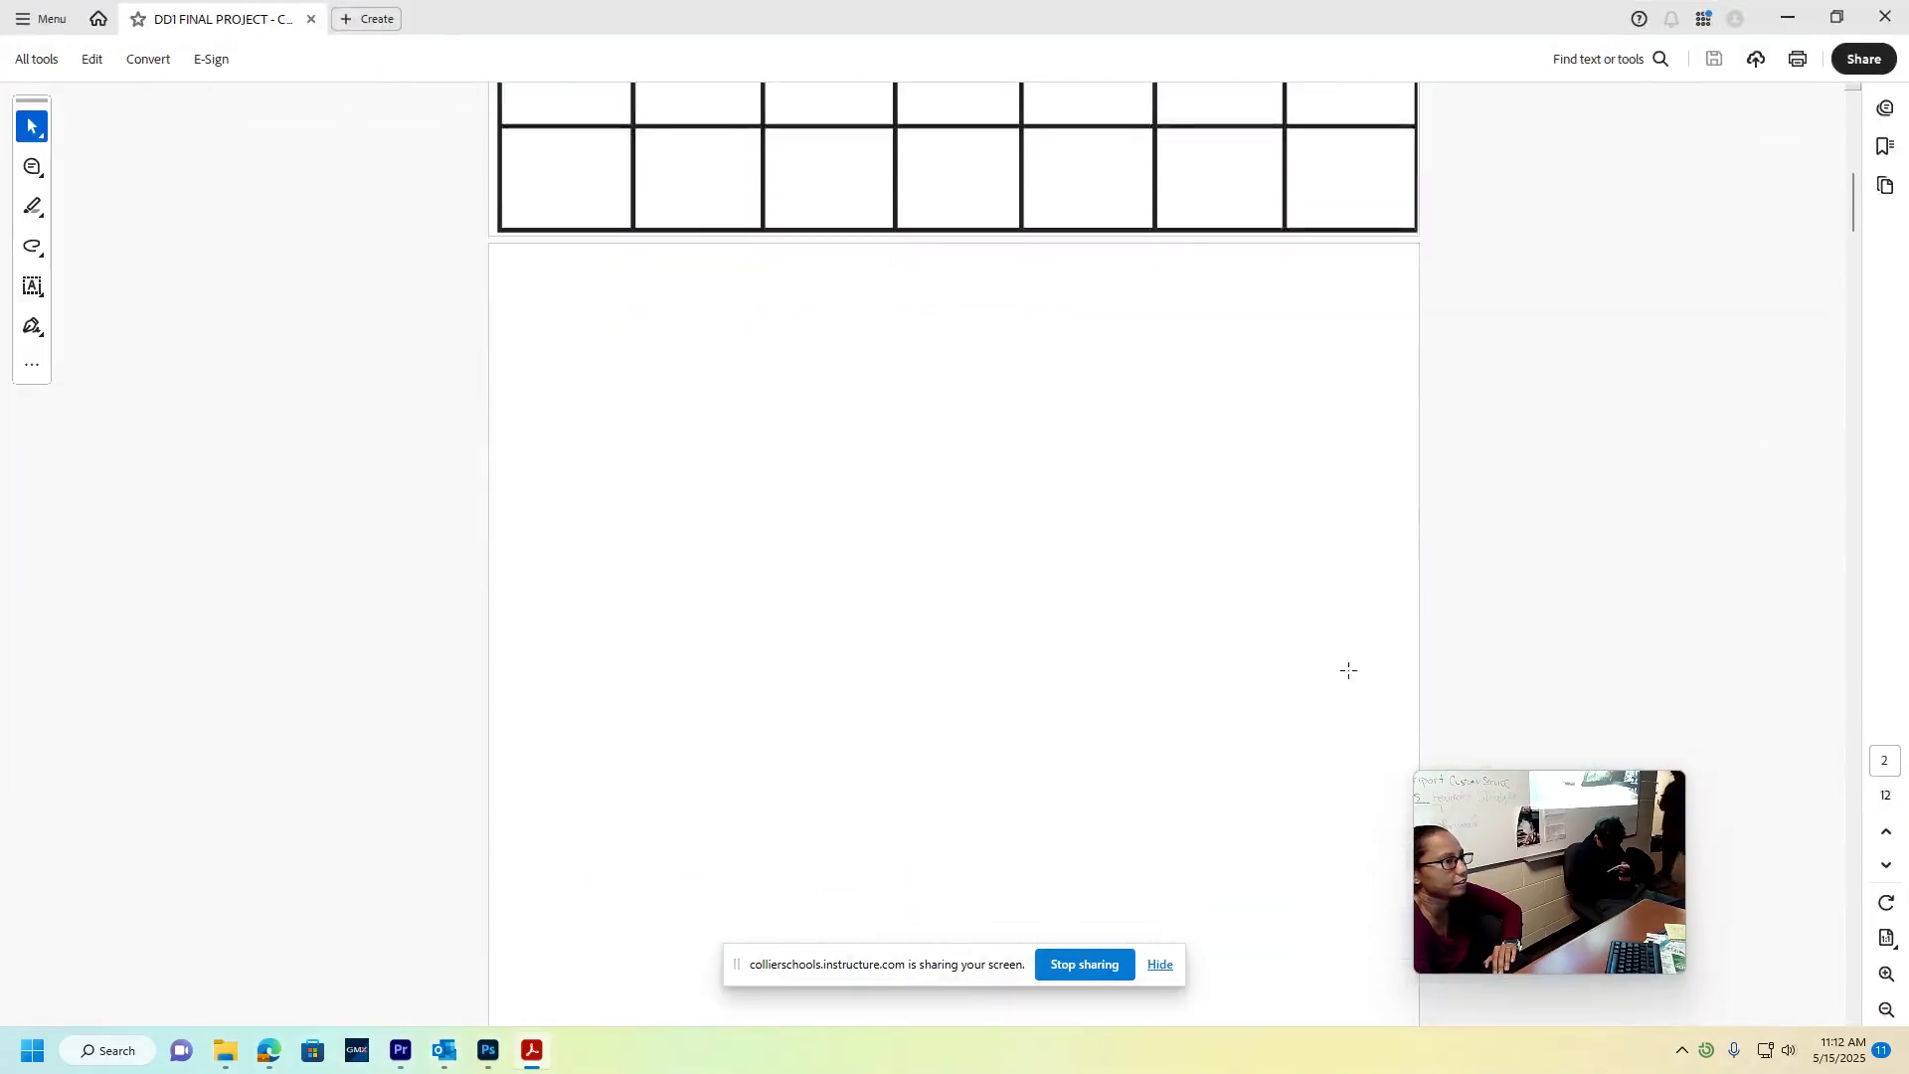
left_click_drag(1861, 285, 1867, 972)
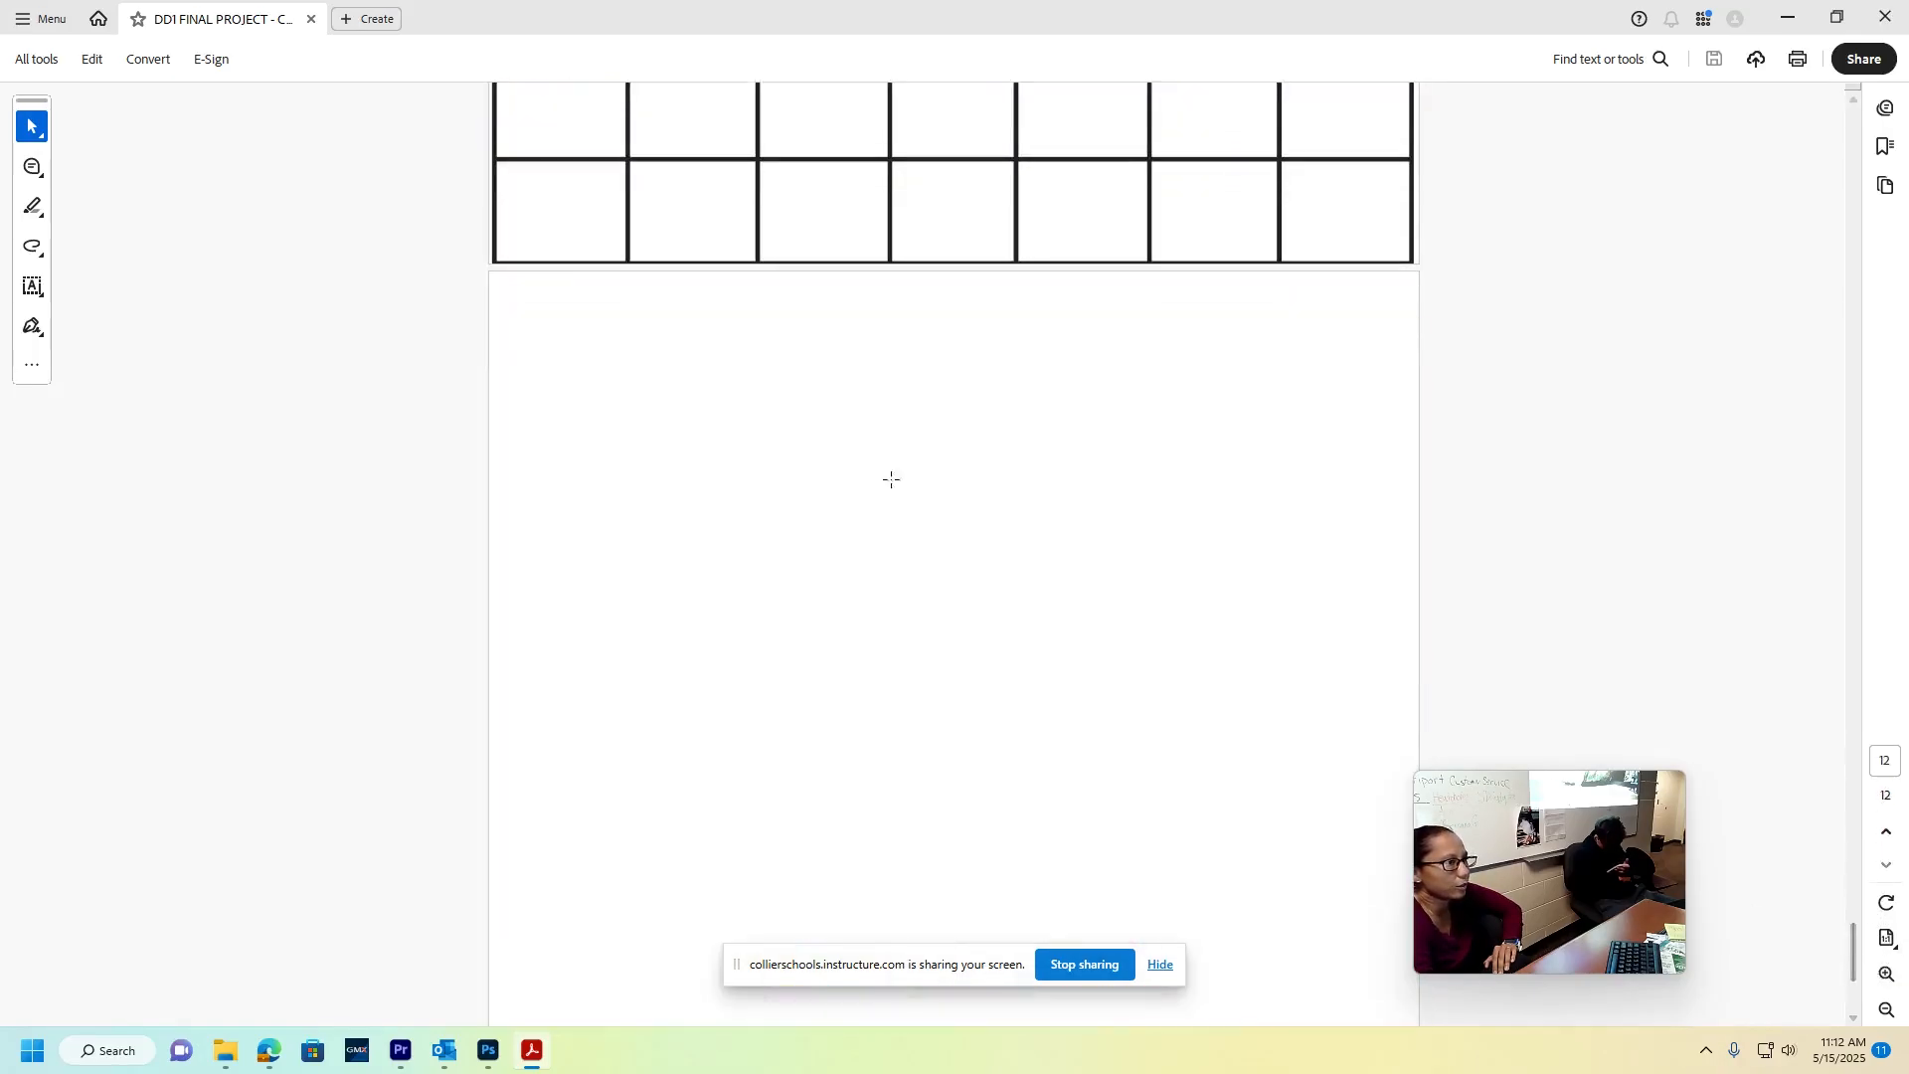
scroll(1001, 714, "up", 5)
scroll(1010, 710, "up", 2)
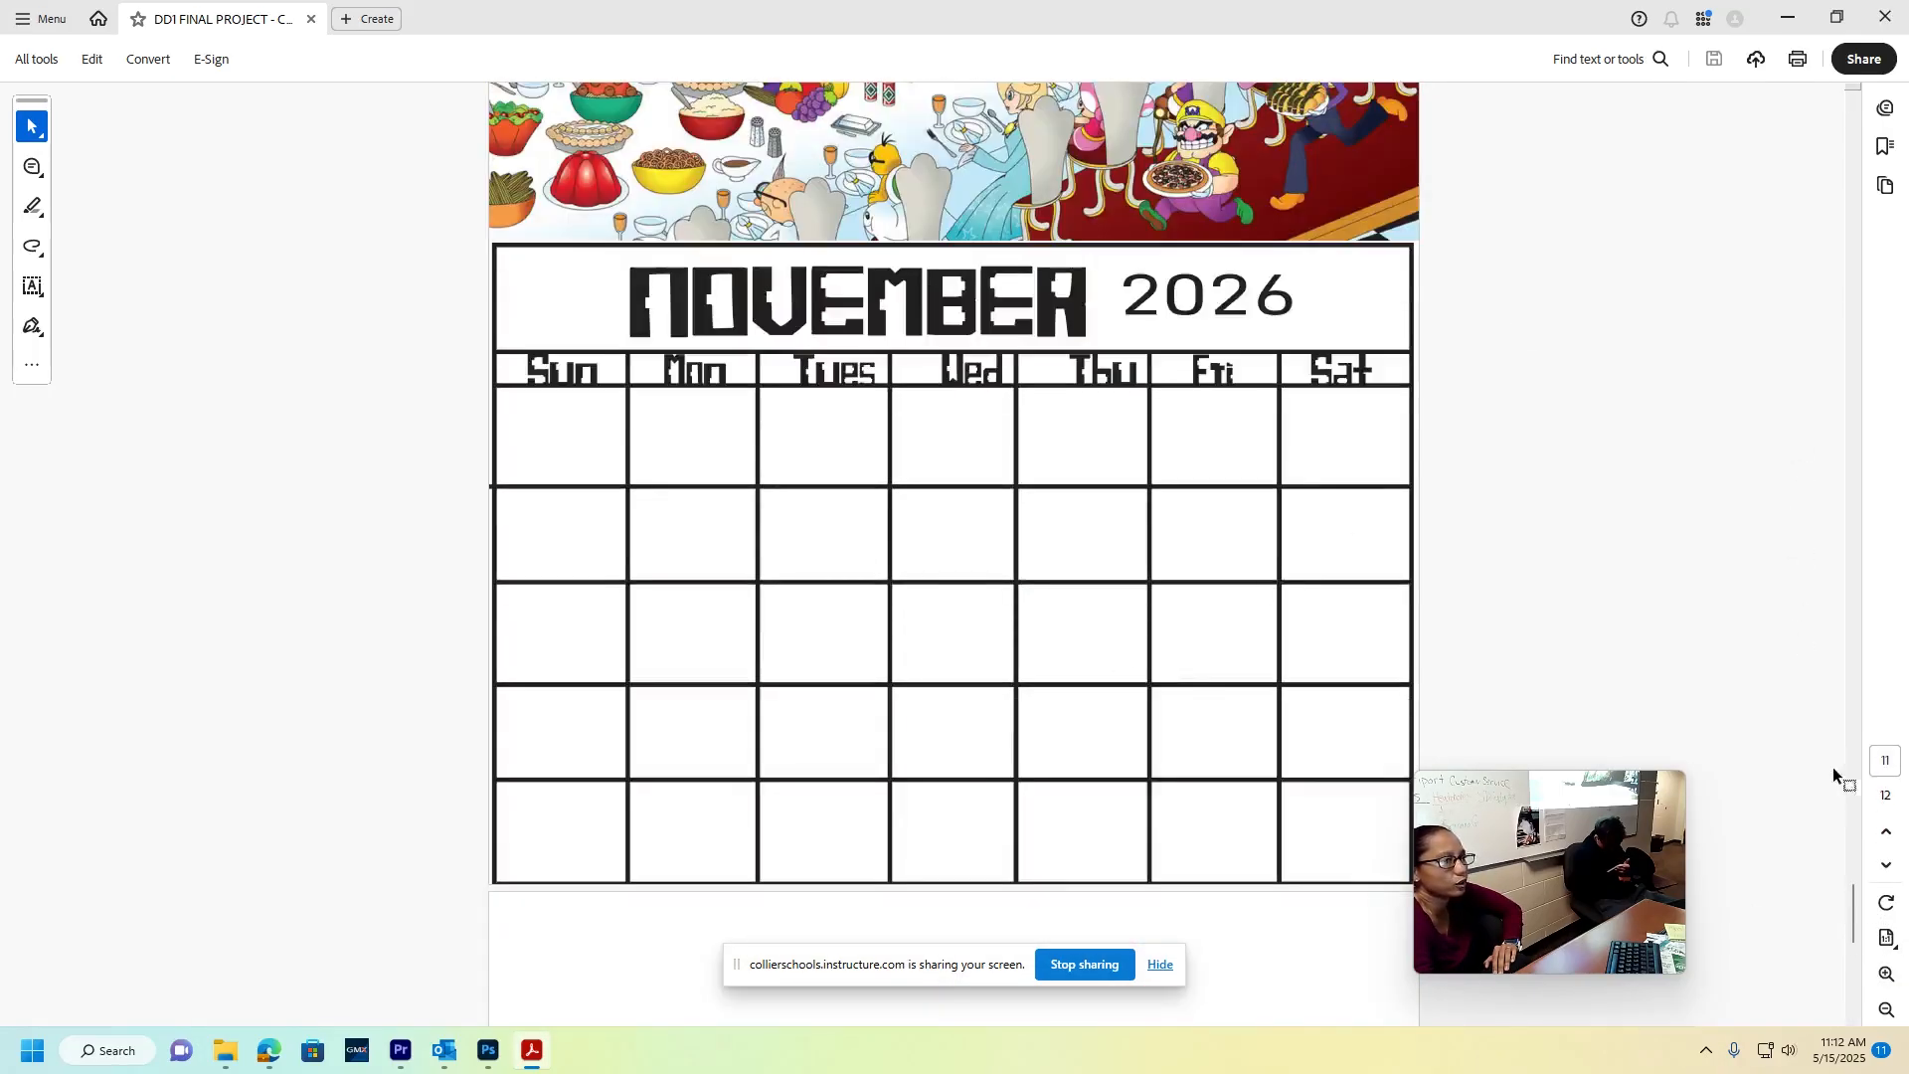